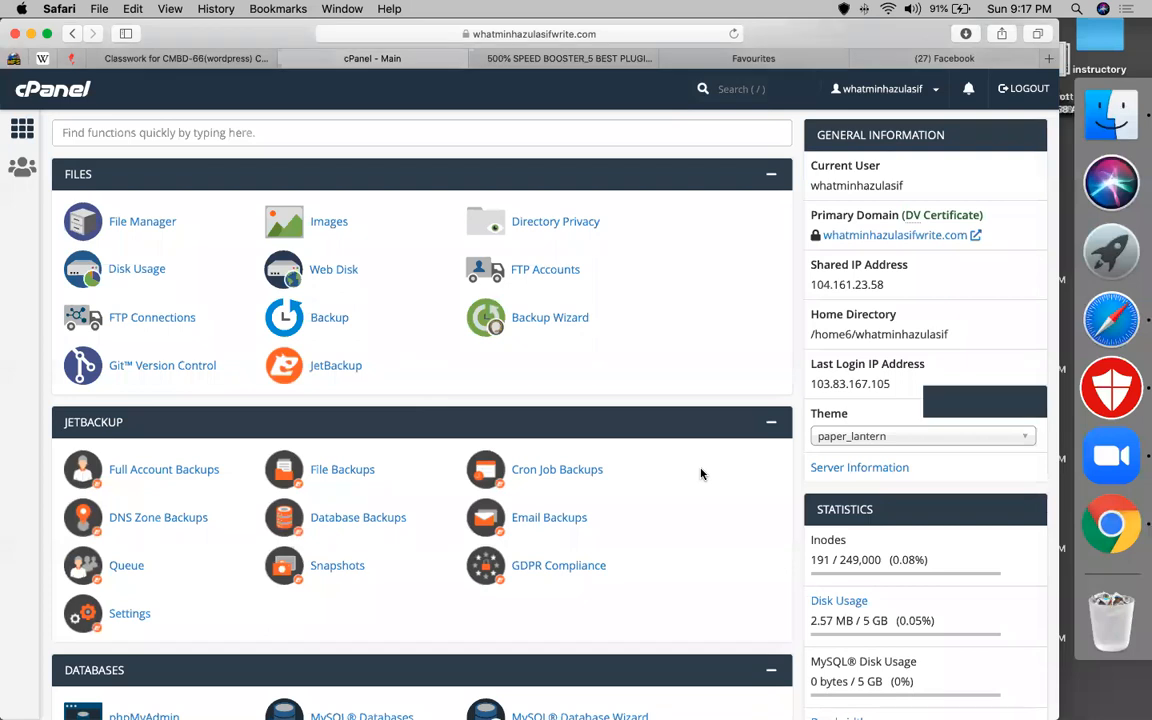
Open WordPress from the Softaculous apps installer in cPanel and start its installation form.
scroll(162, 531, "up", 1)
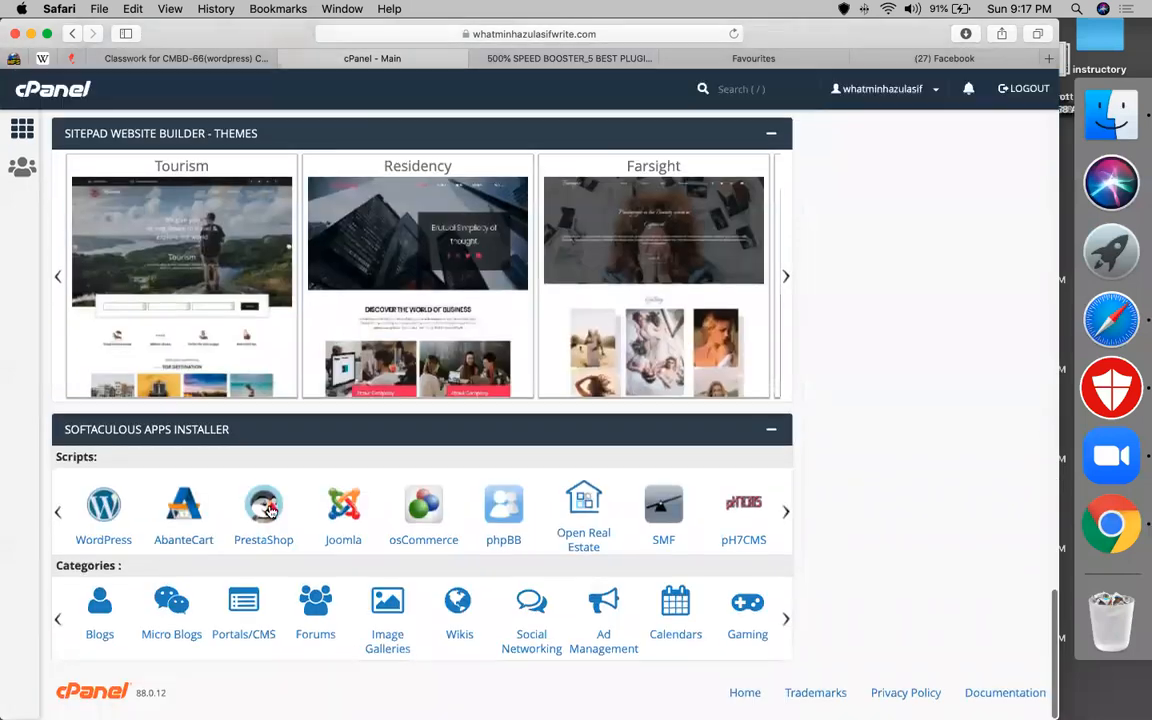
scroll(303, 391, "up", 12)
scroll(303, 391, "up", 10)
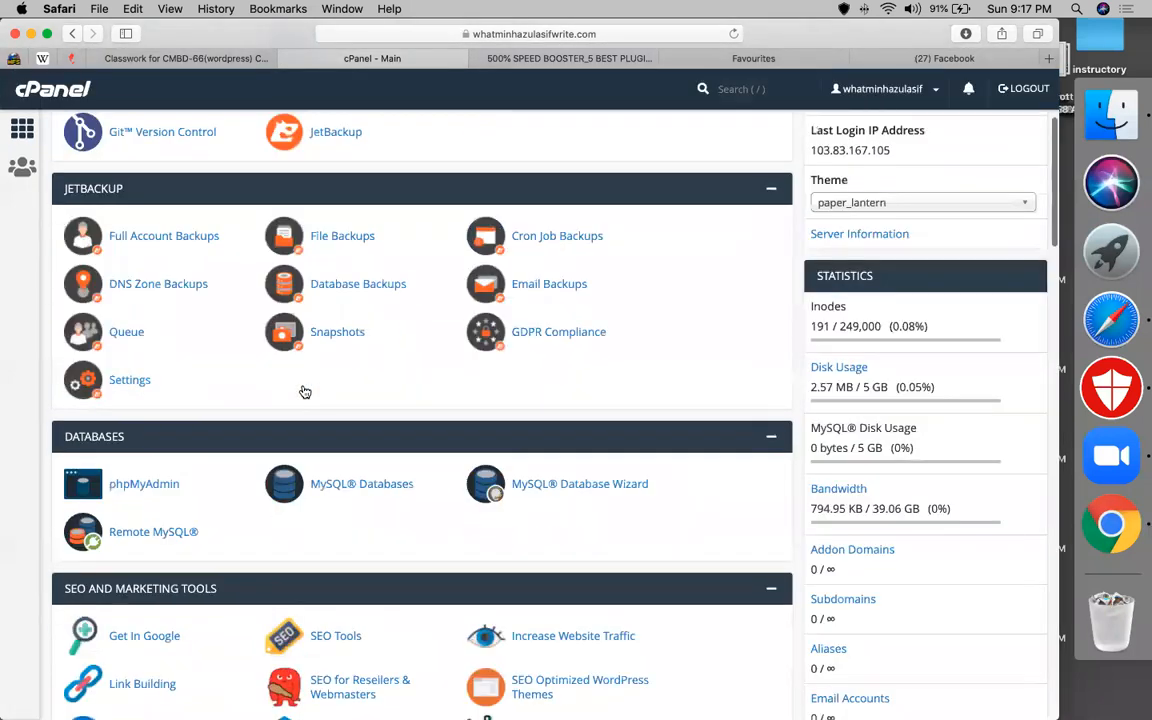
scroll(303, 391, "down", 13)
scroll(180, 480, "down", 10)
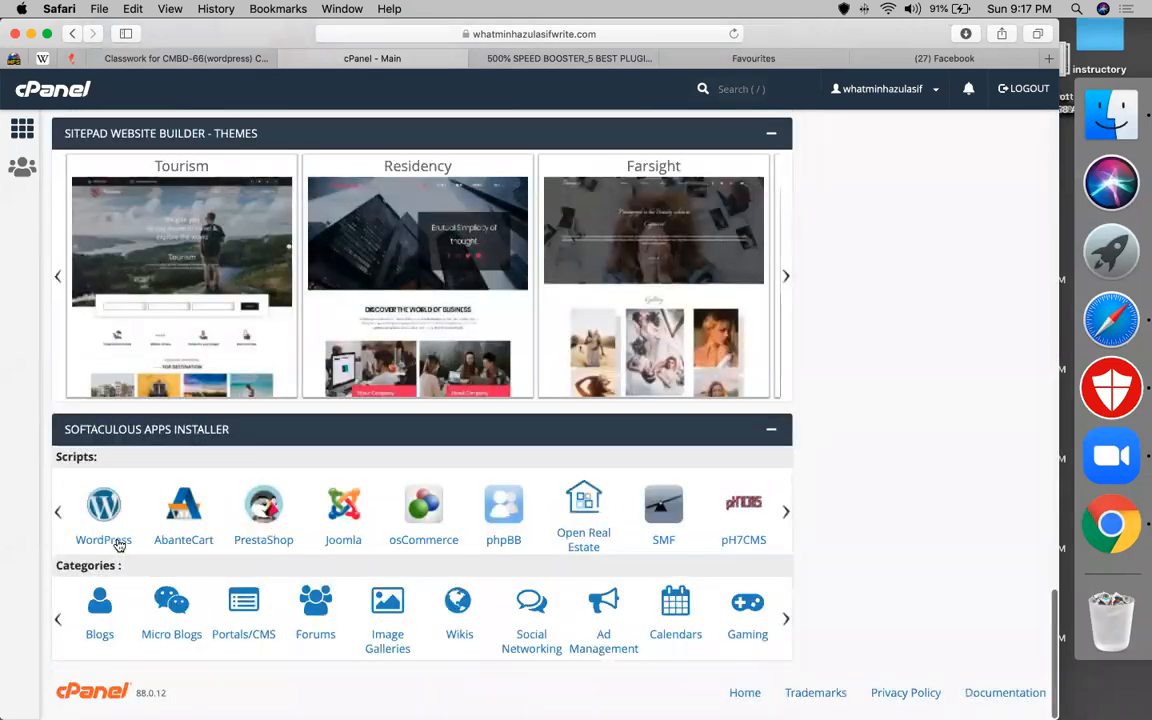
left_click(110, 535)
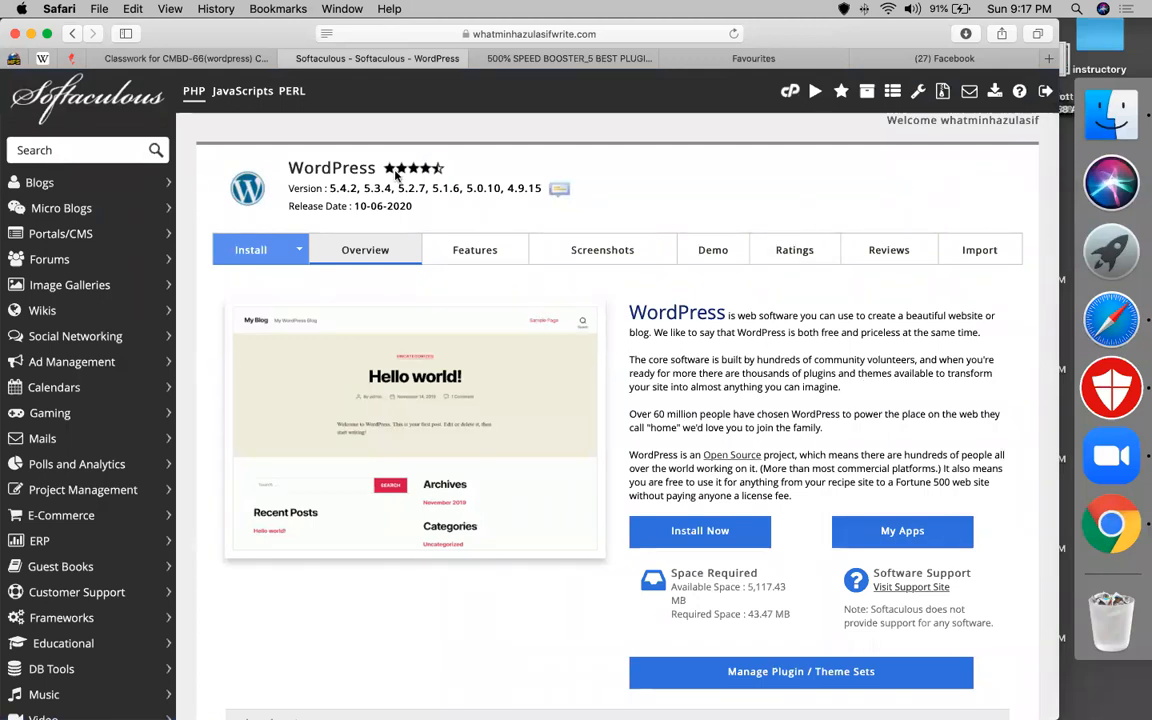
left_click(699, 531)
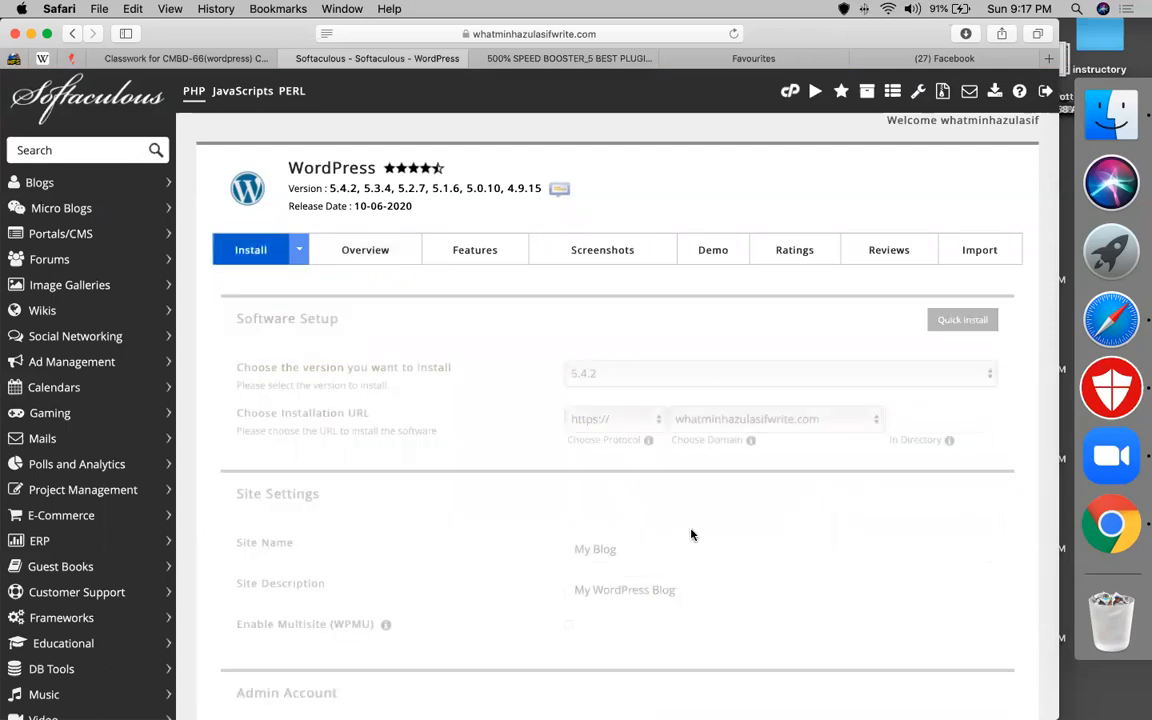
Set the WordPress installation directory to "speed".
scroll(729, 486, "up", 5)
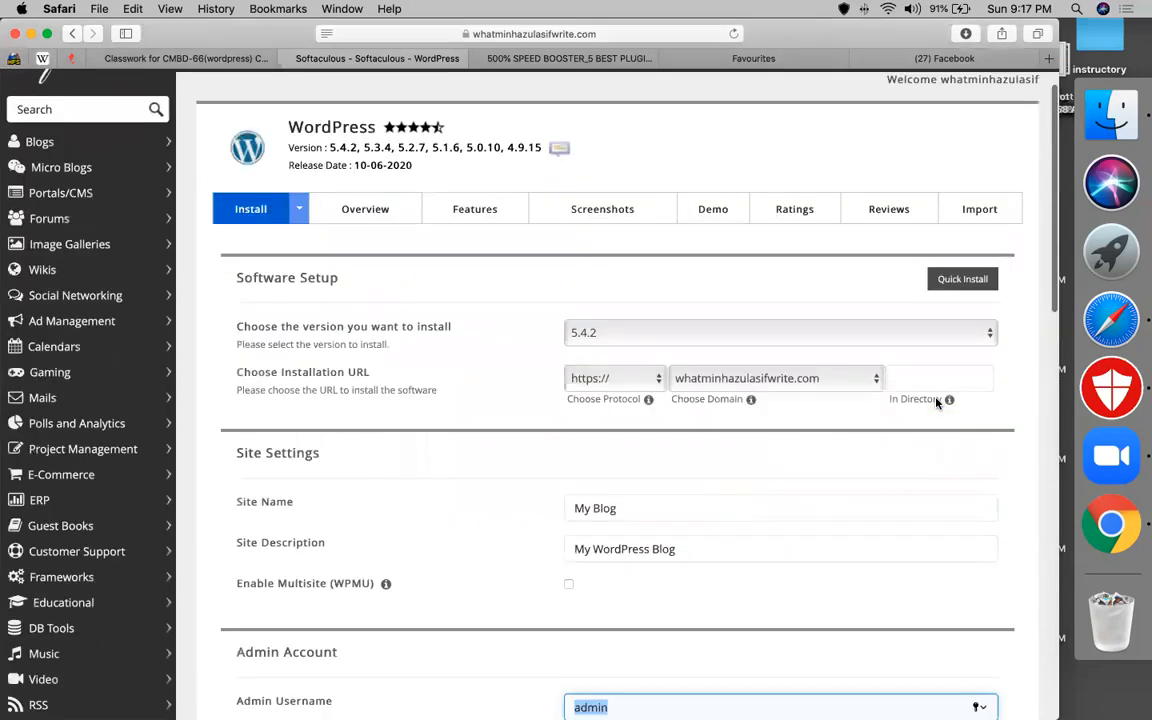
left_click(908, 422)
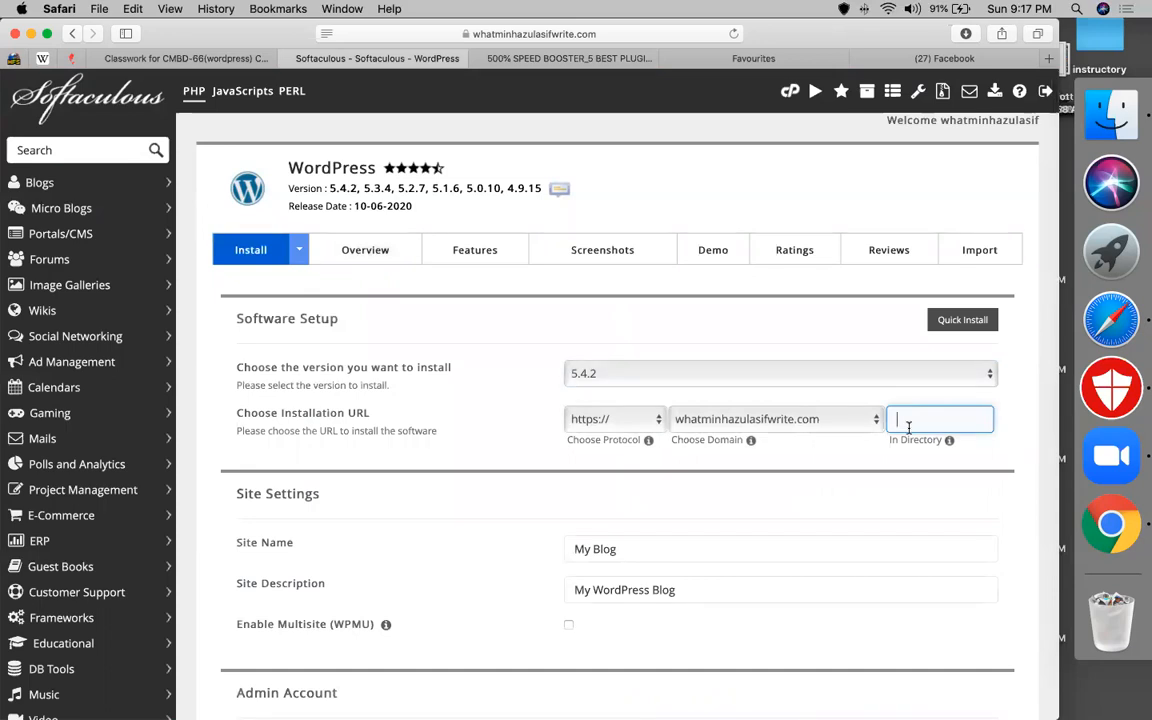
type("speed")
Select the admin password in the installation form and run the WordPress installation.
scroll(838, 490, "down", 3)
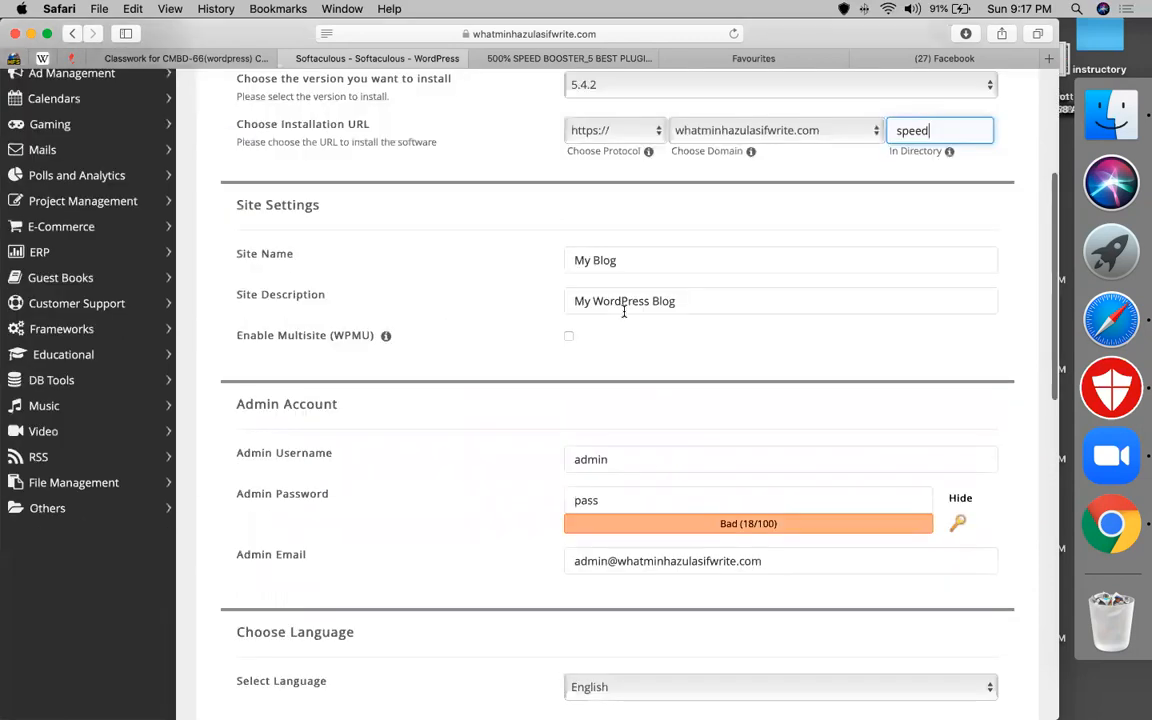
double_click(599, 501)
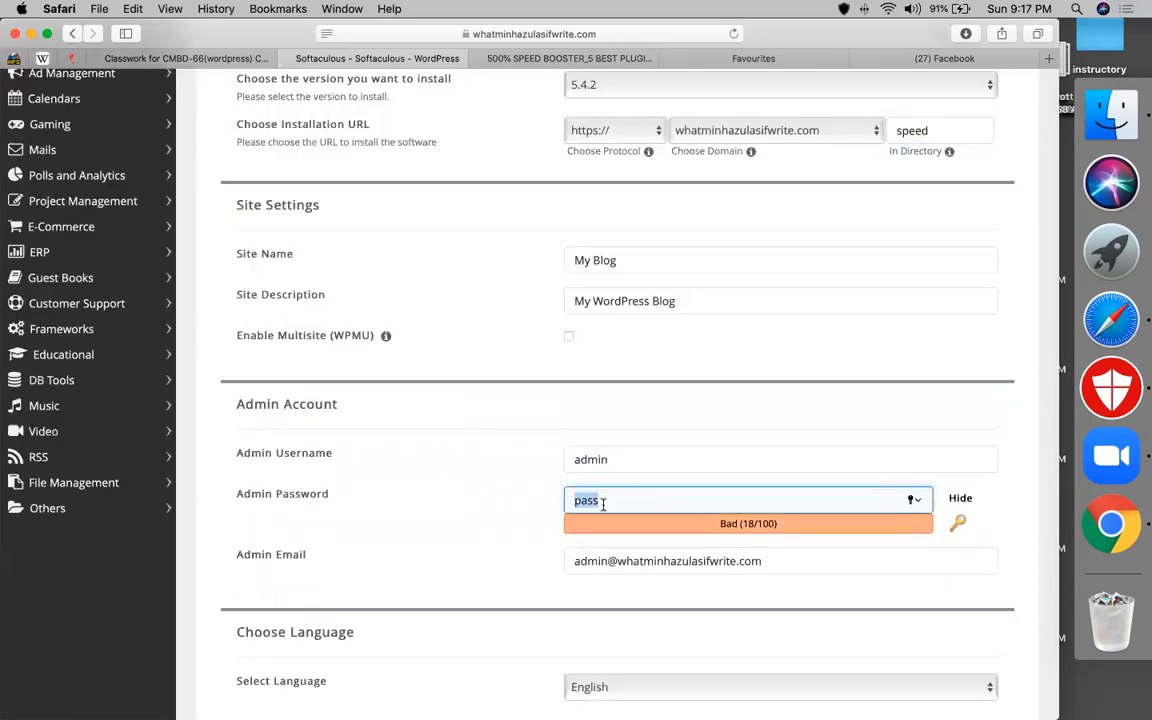
scroll(669, 524, "down", 10)
left_click(616, 528)
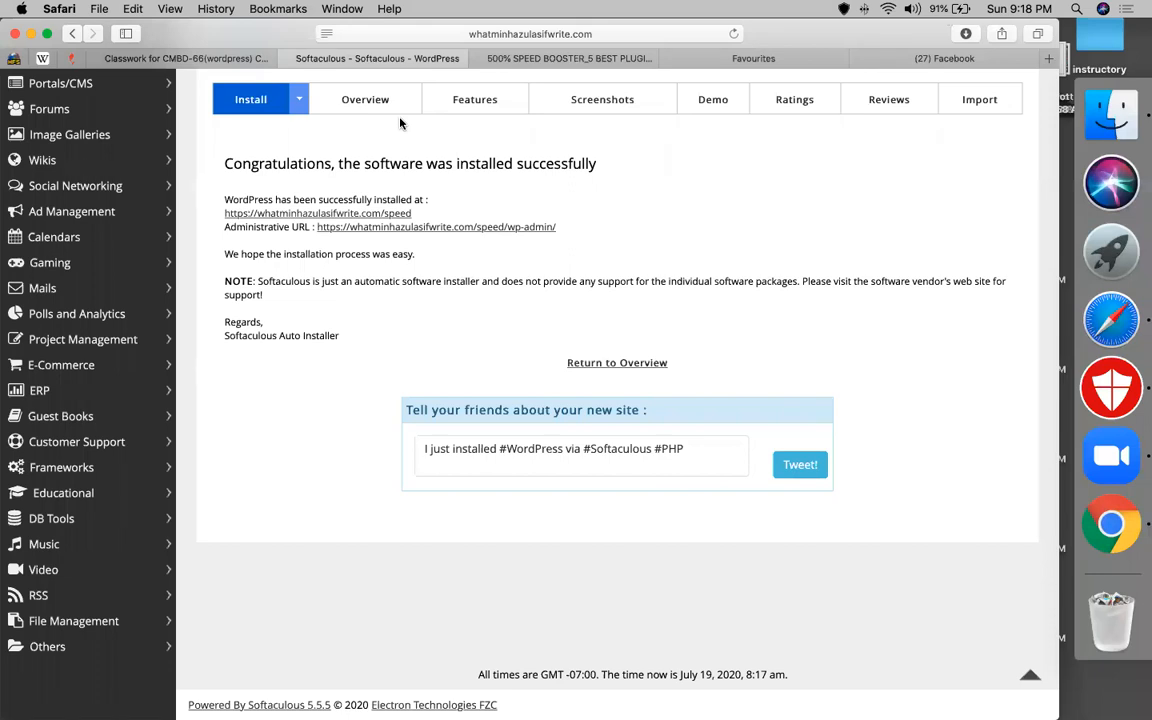
Open the new site's administrative URL, close the Favourites and Facebook pages, and return to the WordPress dashboard.
left_click(520, 227)
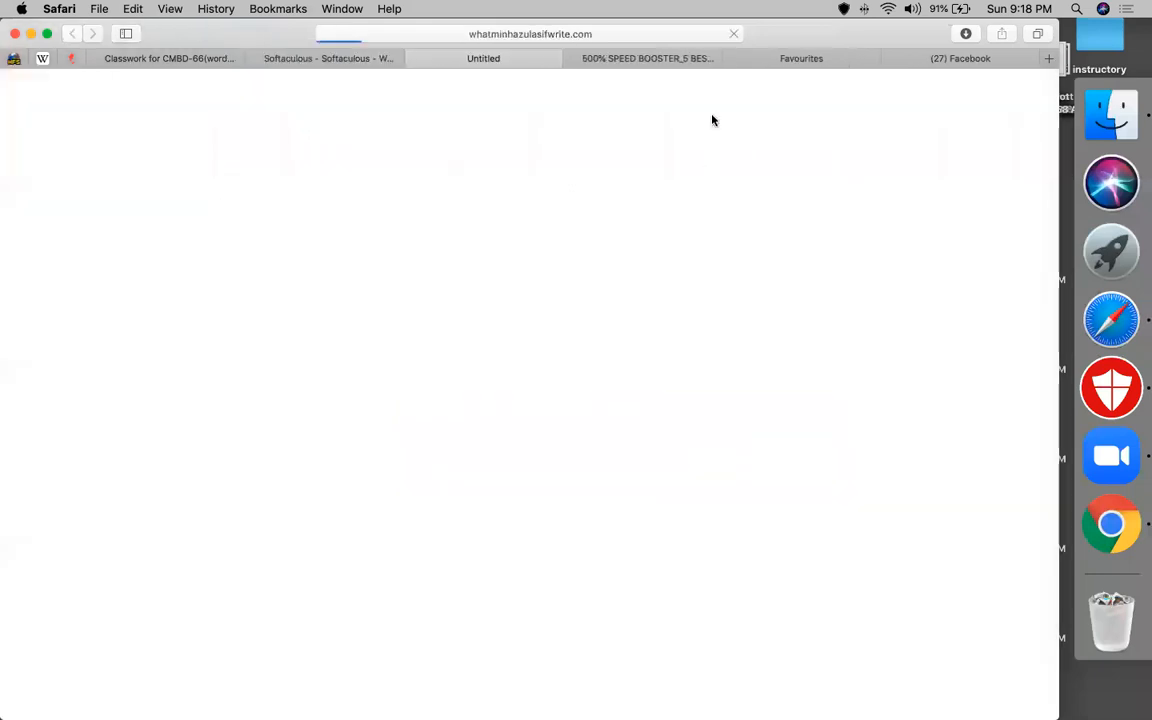
left_click(731, 66)
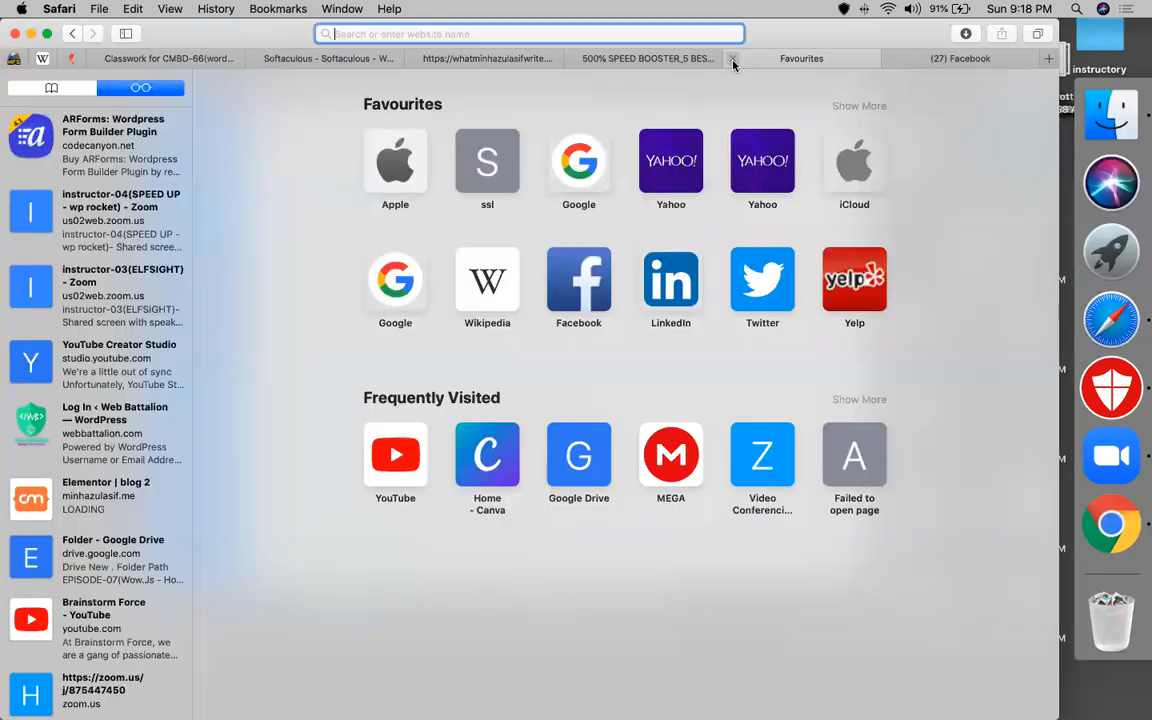
left_click(733, 62)
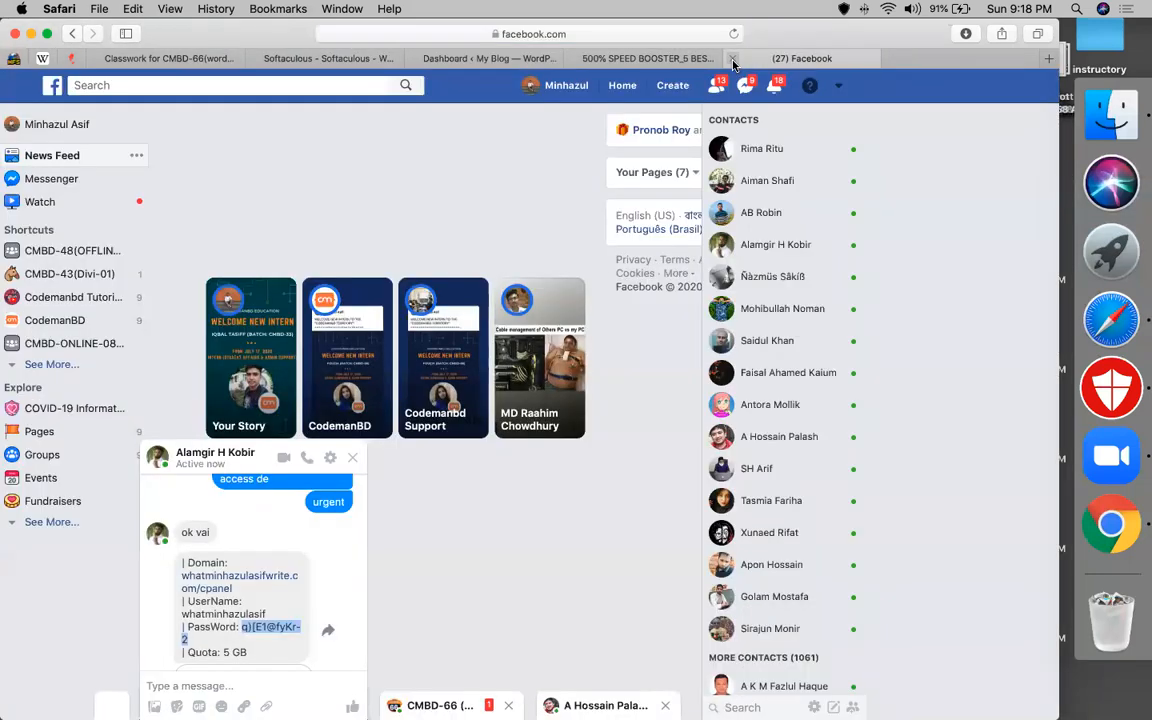
left_click(733, 62)
left_click(690, 58)
Search the themes available to add for "astra".
mouse_move(57, 335)
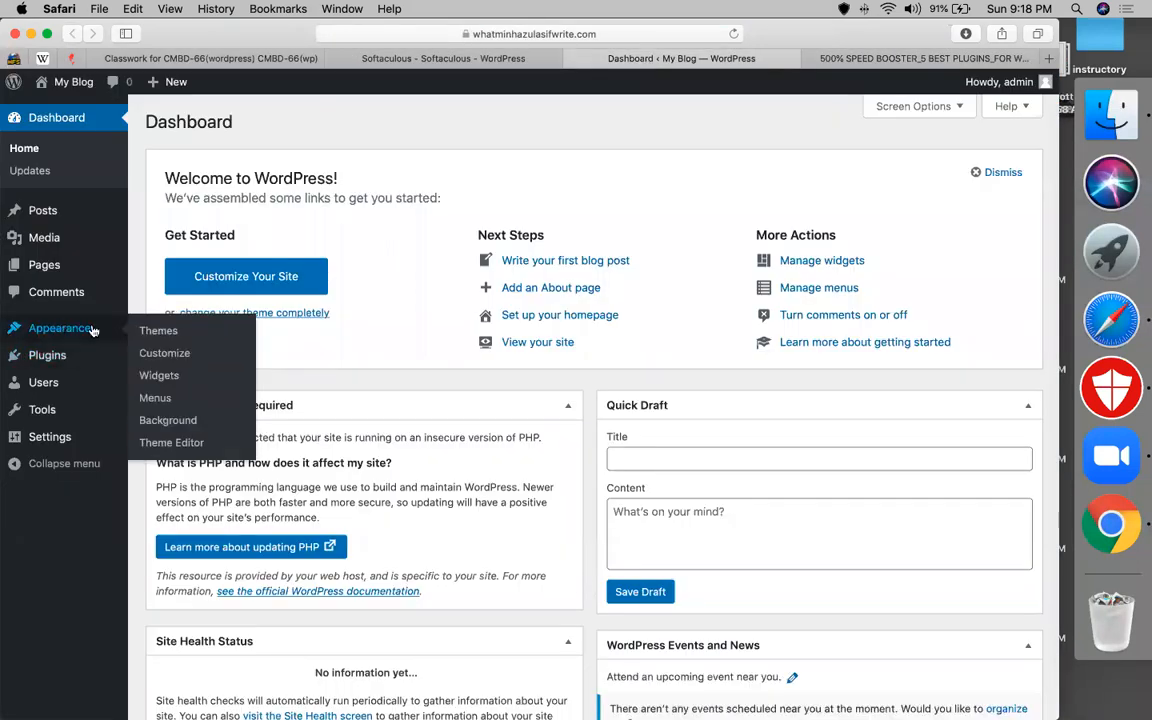
left_click(144, 330)
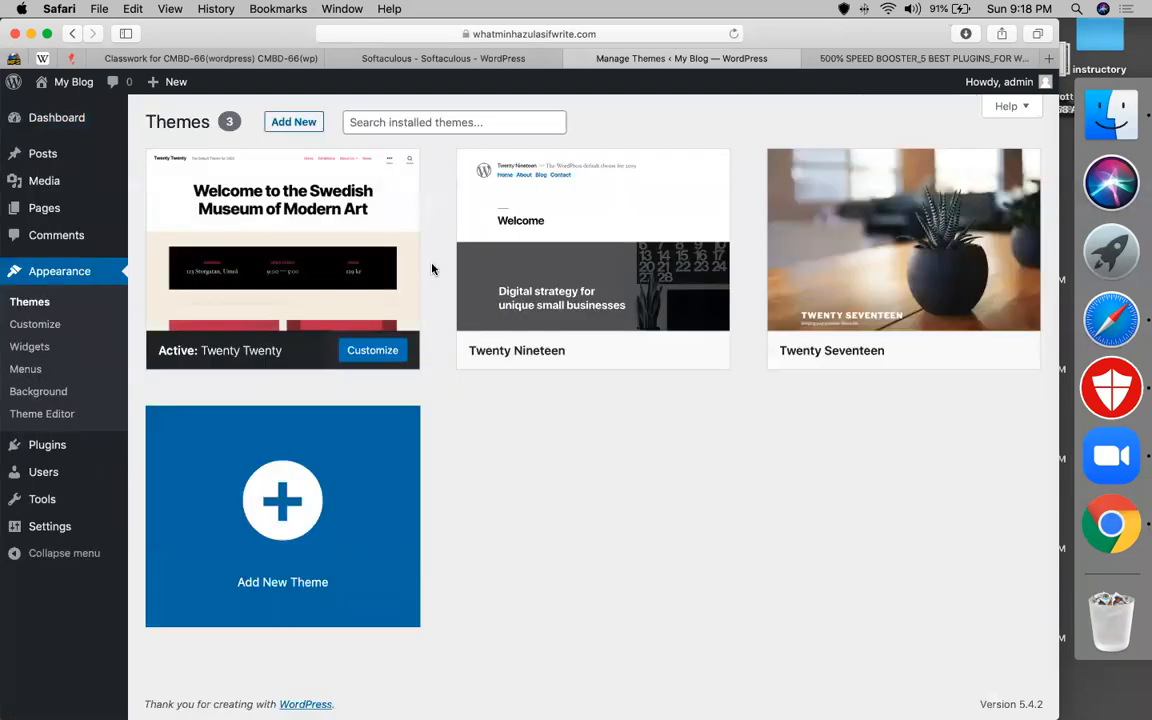
left_click(292, 122)
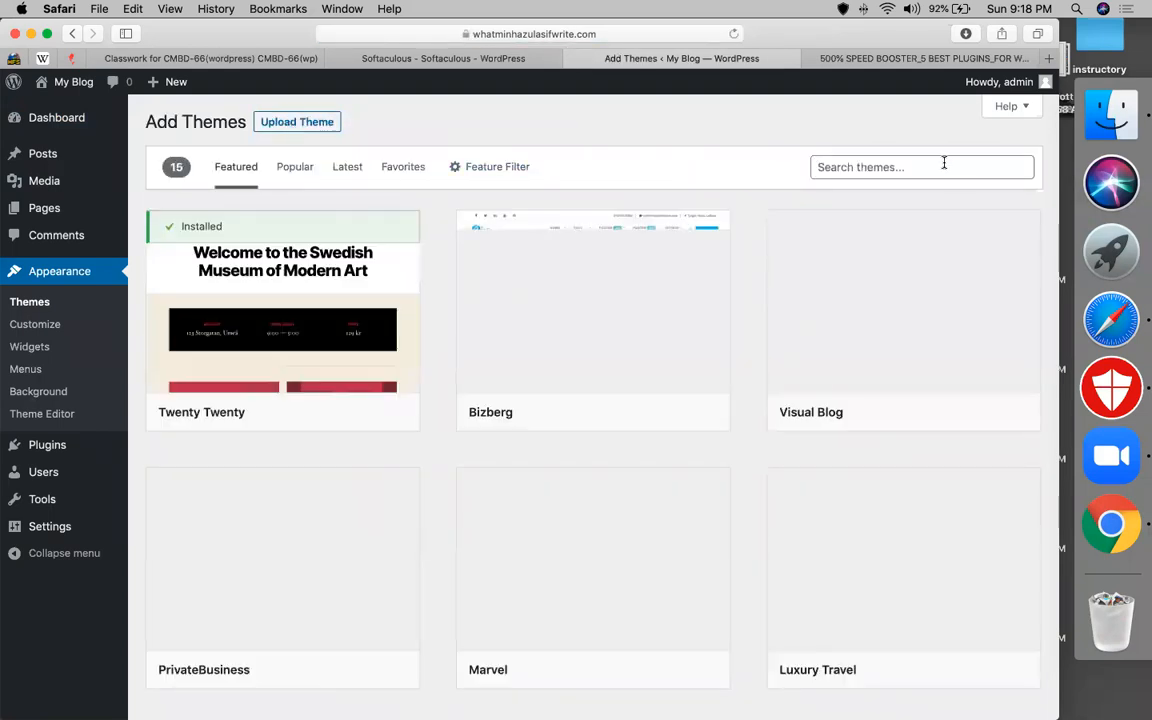
left_click(944, 166)
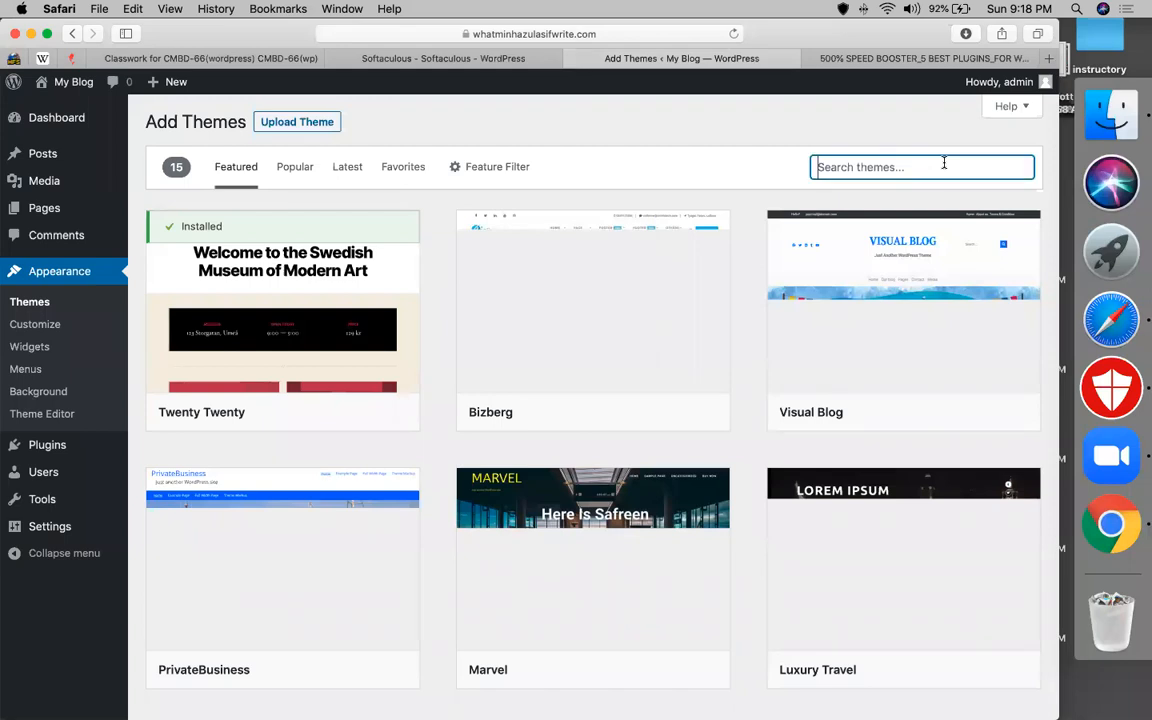
type("astra")
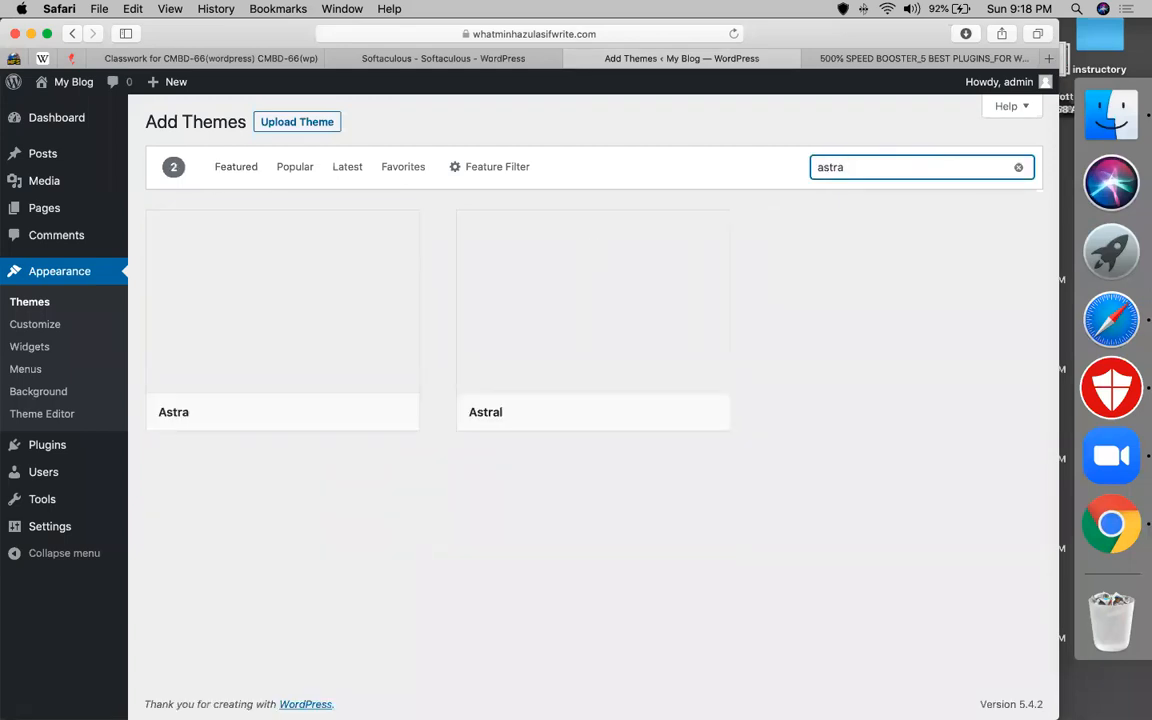
Install and activate the Astra theme, and dismiss its thank-you notice.
mouse_move(265, 383)
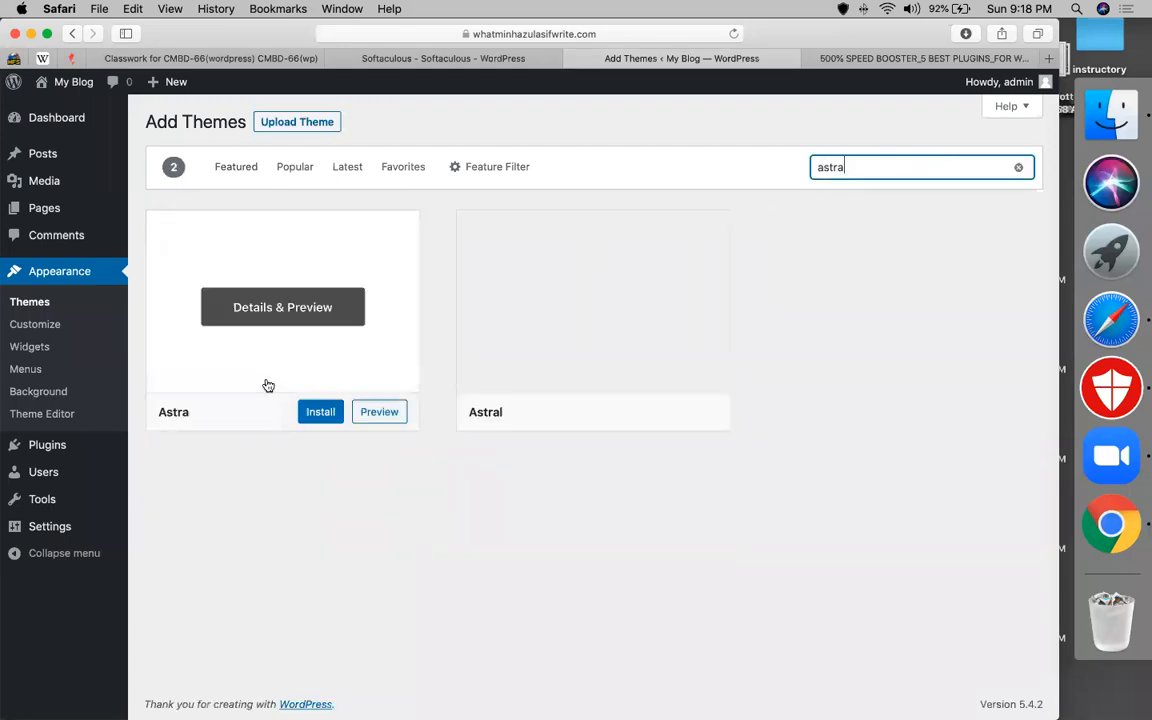
left_click(317, 416)
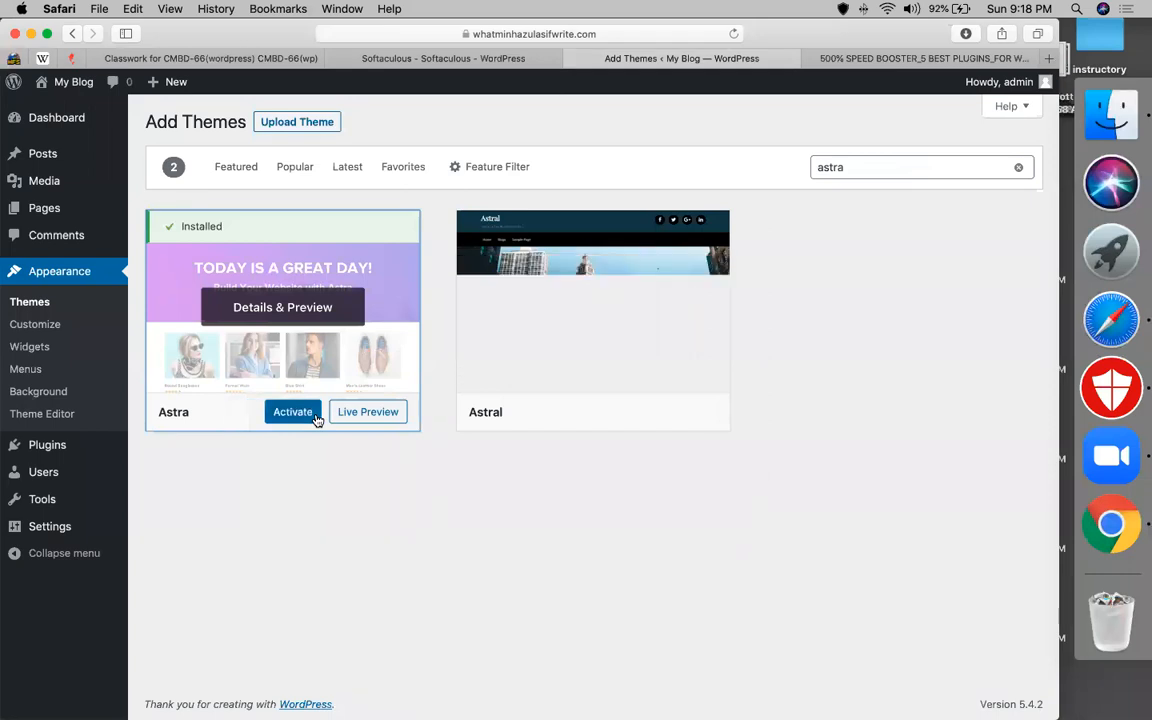
left_click(311, 416)
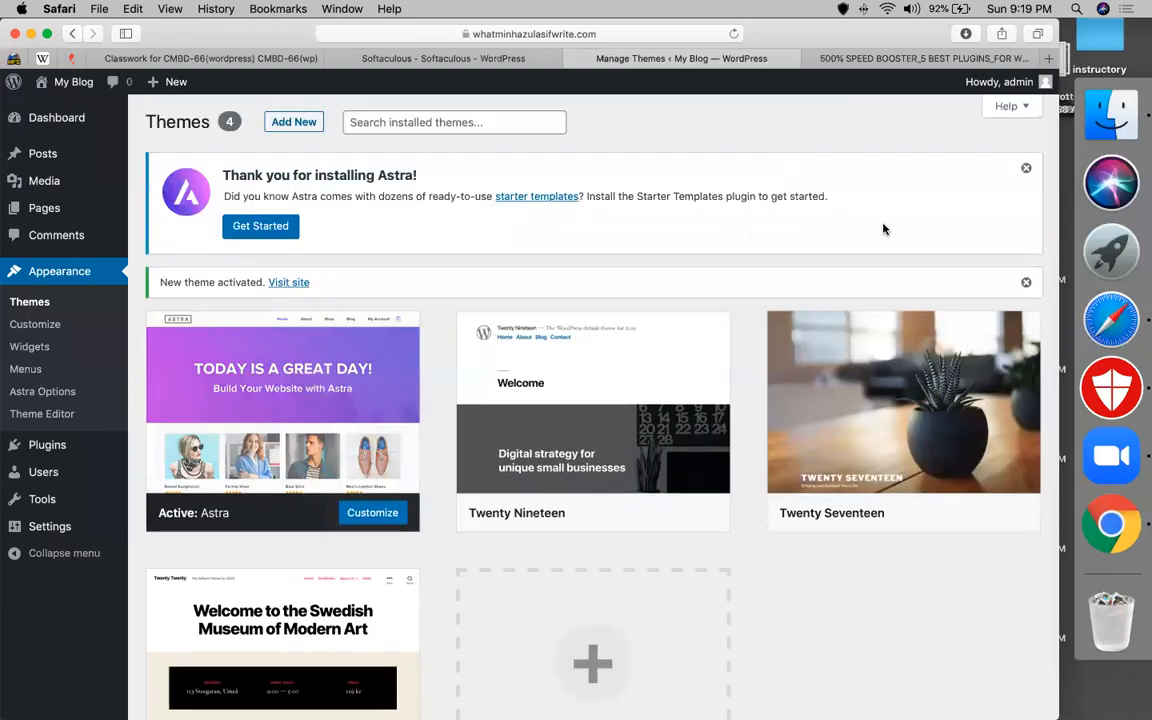
left_click(1026, 172)
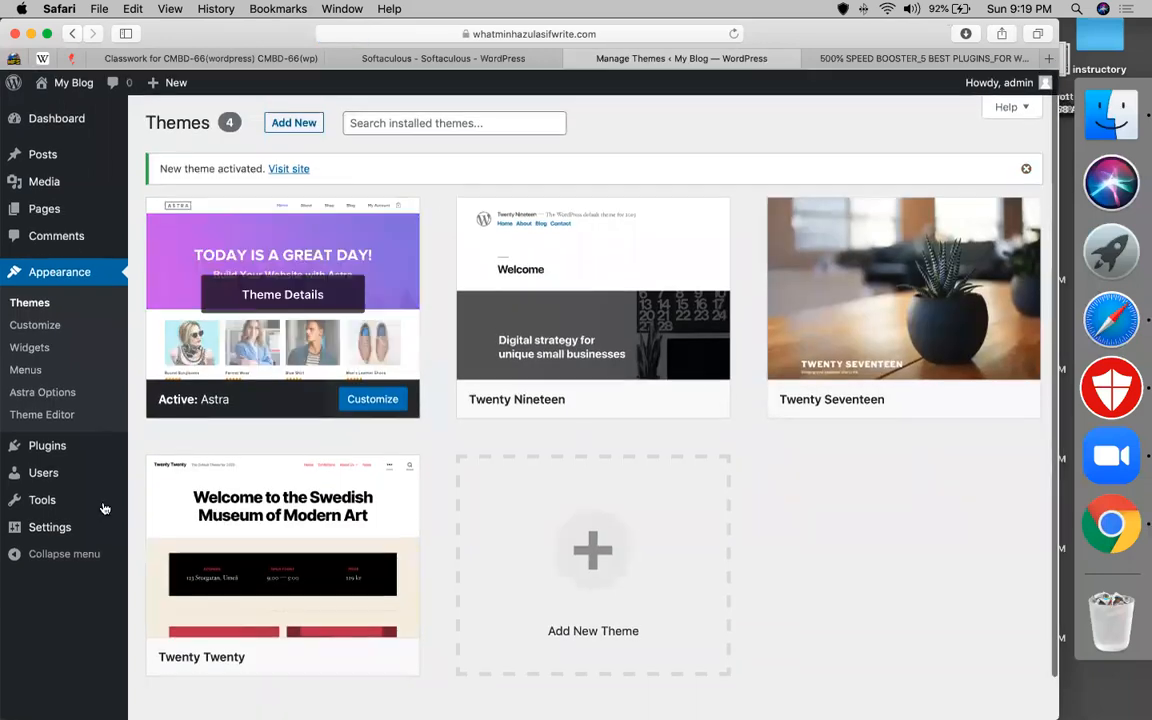
left_click(53, 124)
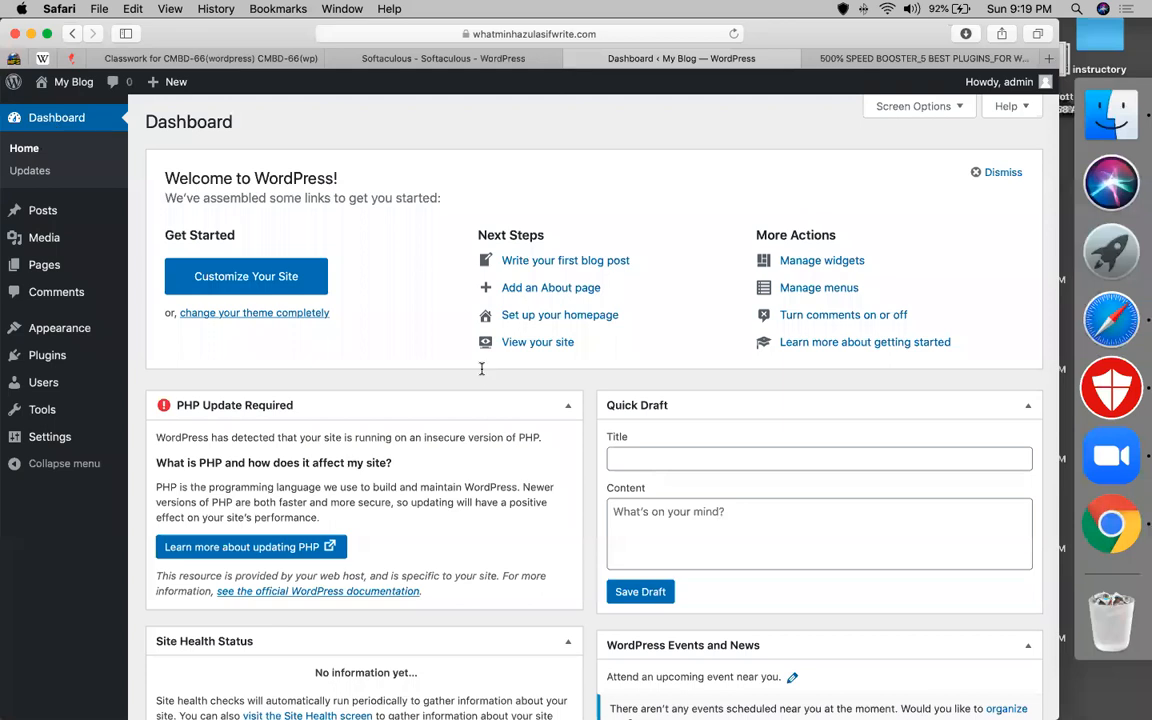
scroll(481, 362, "down", 1)
scroll(481, 362, "down", 5)
scroll(481, 362, "up", 6)
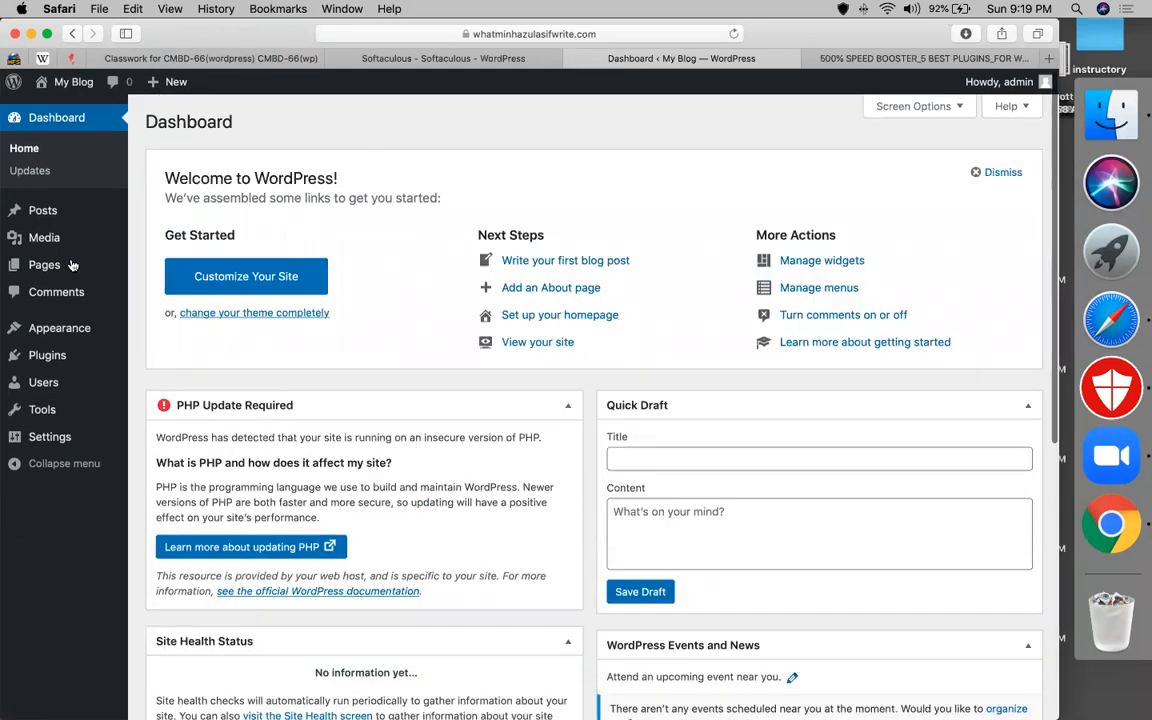
Search the plugins available to add for "elementor".
left_click(157, 378)
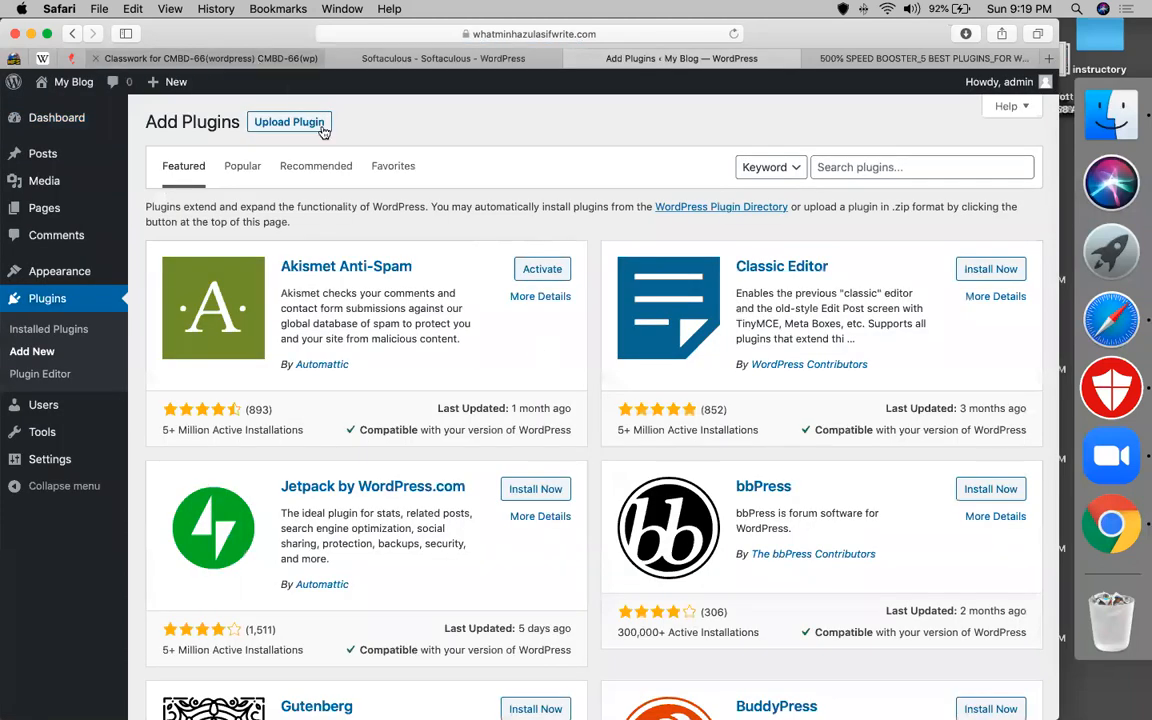
left_click(315, 130)
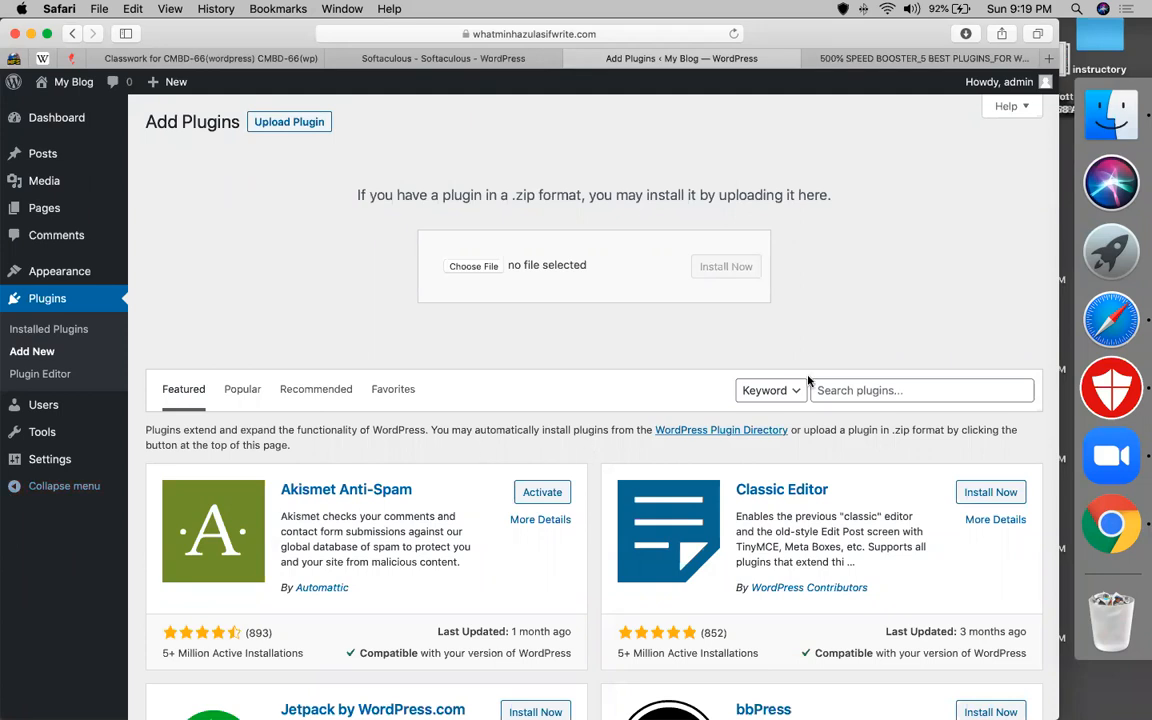
left_click(855, 390)
type("elementor")
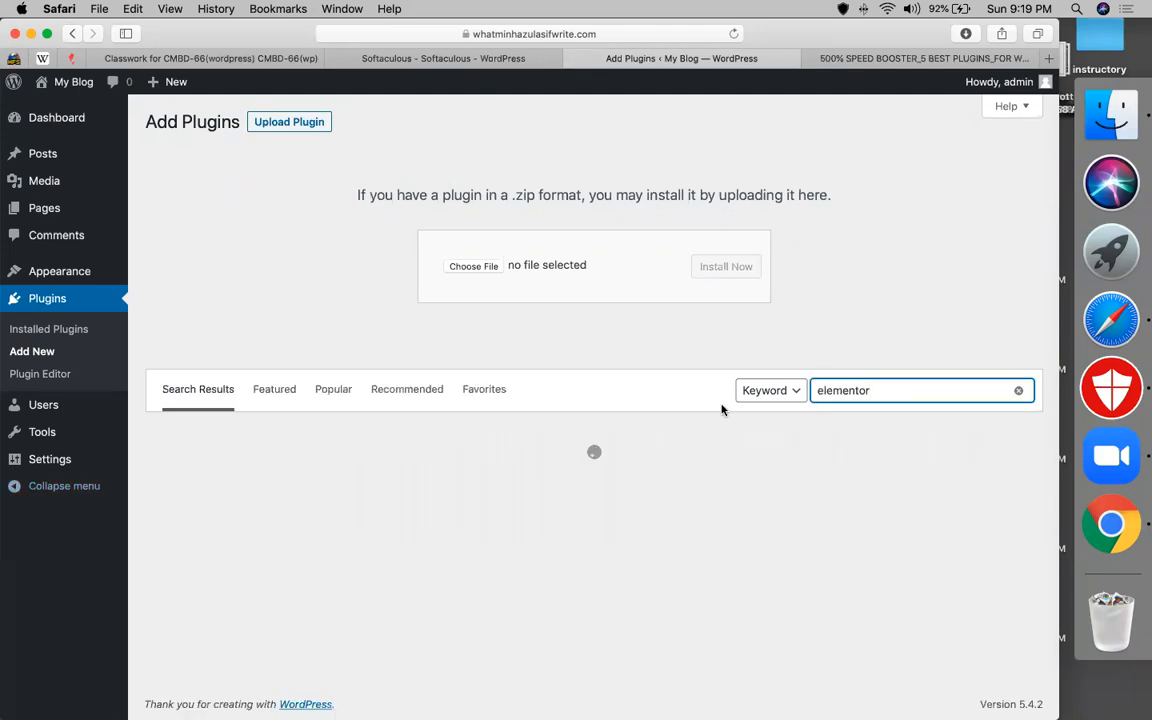
Install and activate the Elementor Page Builder plugin.
left_click(546, 481)
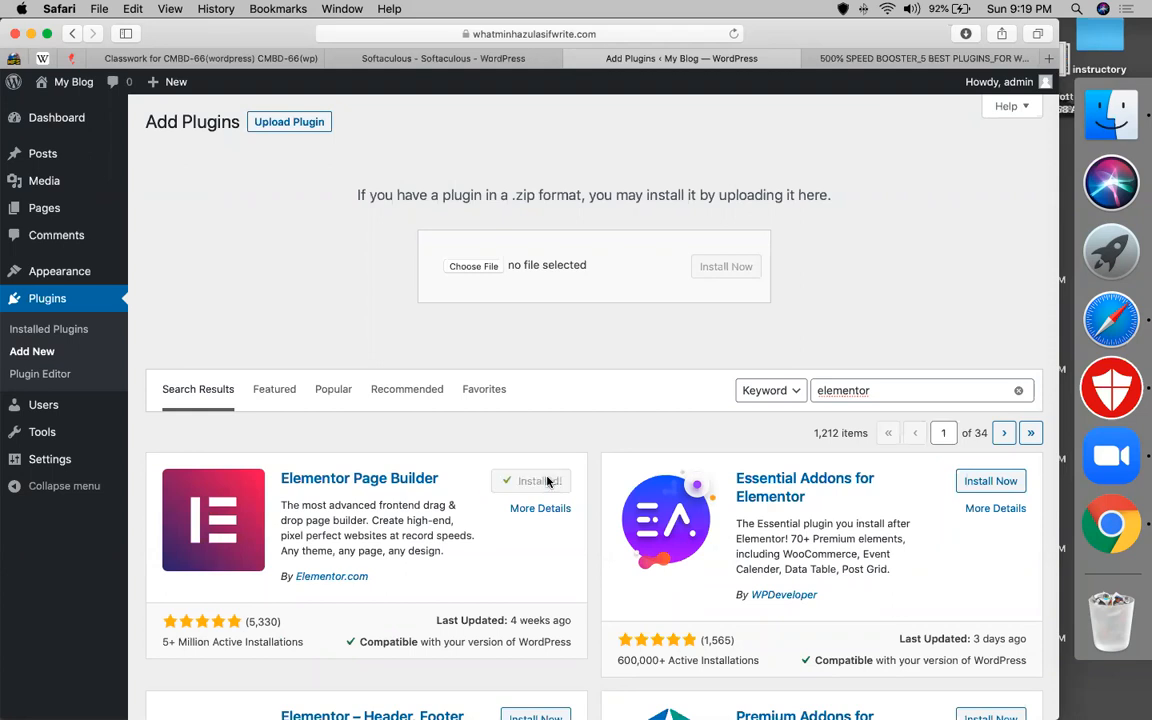
left_click(535, 486)
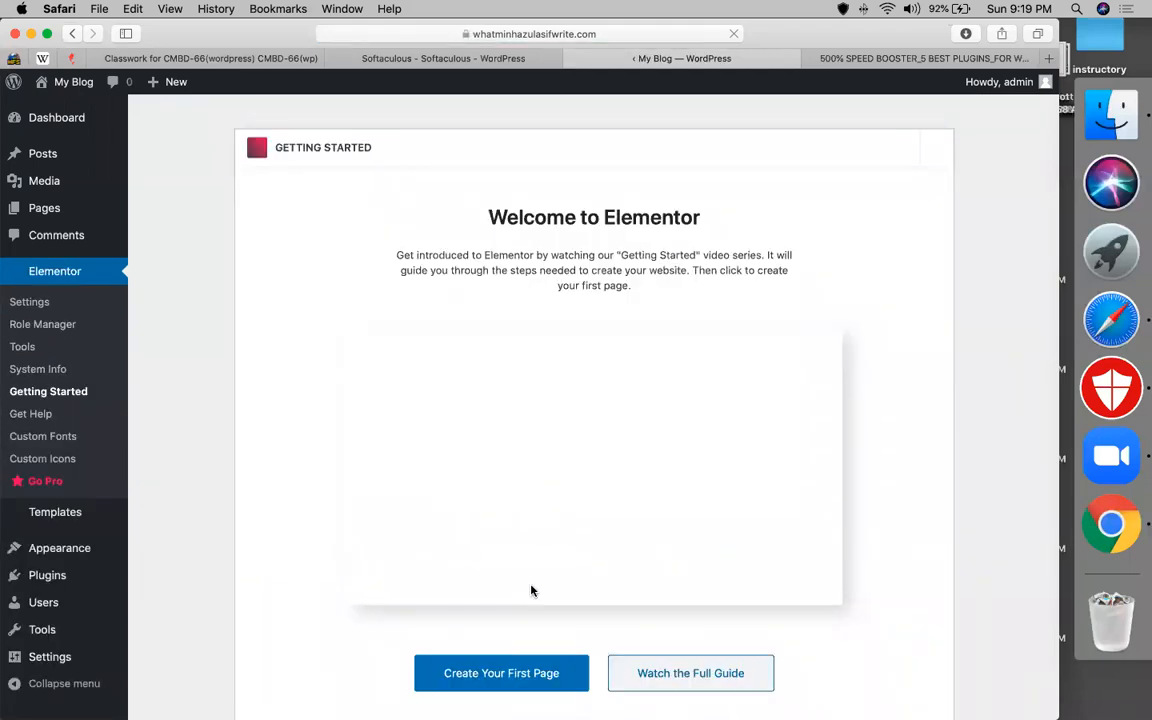
scroll(501, 591, "down", 2)
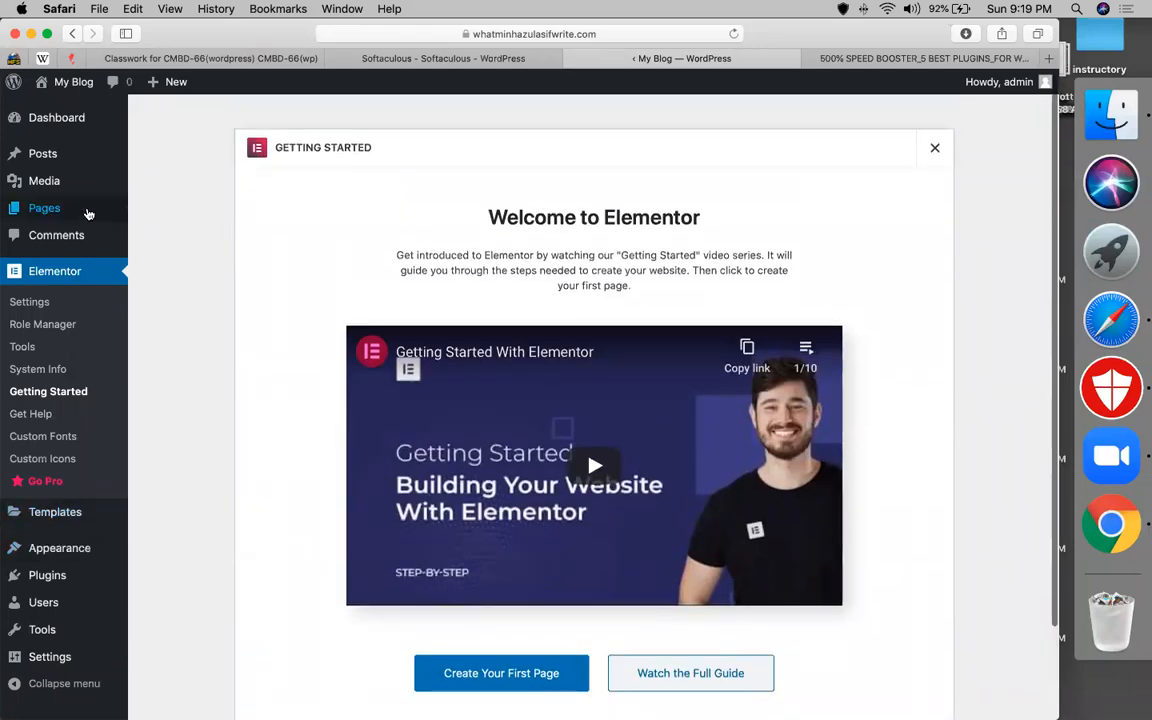
Start a new WordPress page and dismiss the block editor's welcome guide.
mouse_move(85, 212)
left_click(170, 233)
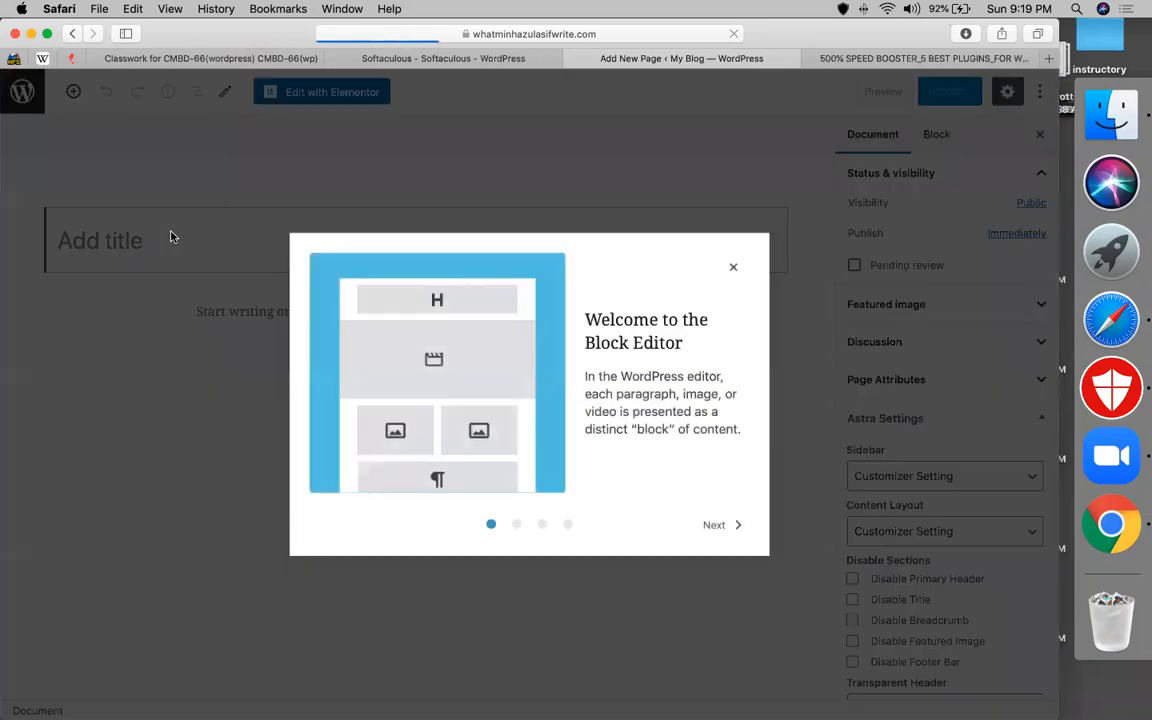
left_click(733, 271)
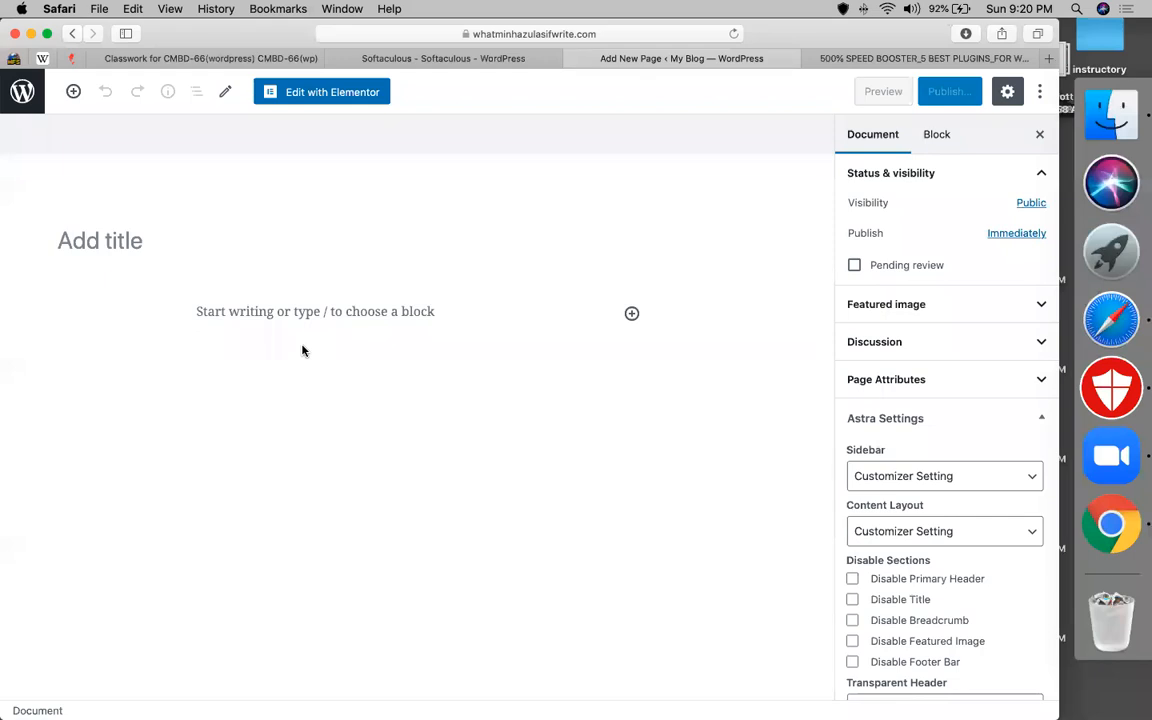
Return from the Softaculous installer to the cPanel main page, answering the browser's password-saving prompt.
left_click(430, 59)
scroll(738, 193, "up", 3)
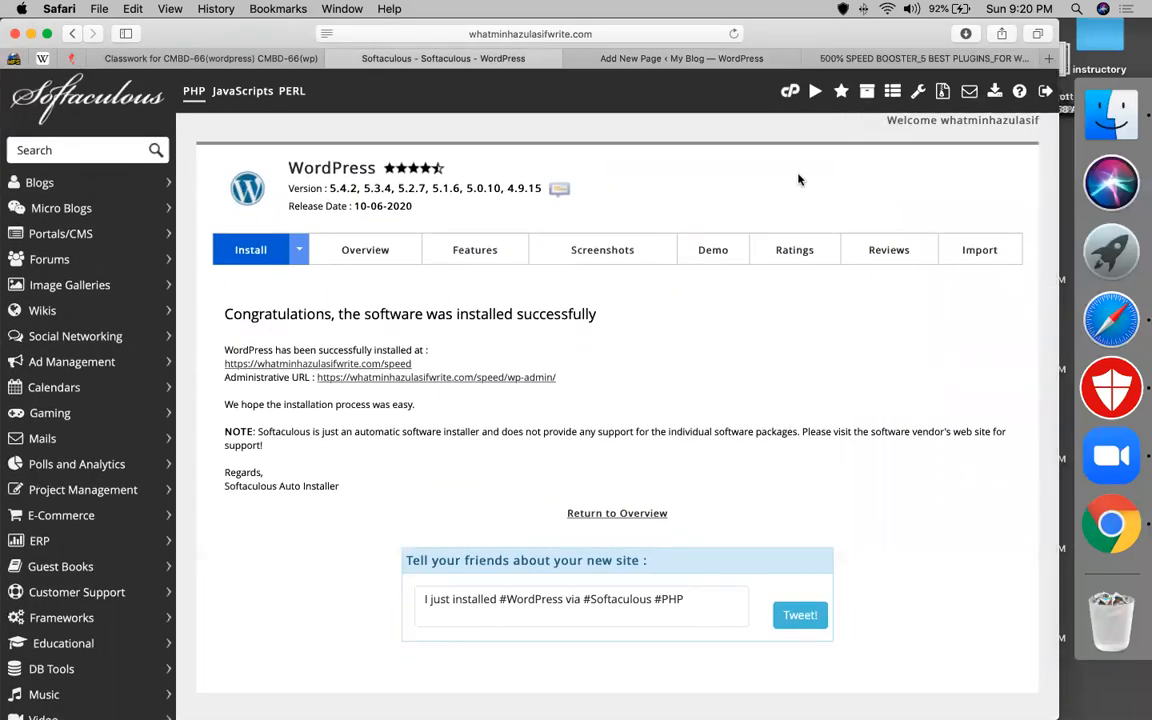
left_click(789, 91)
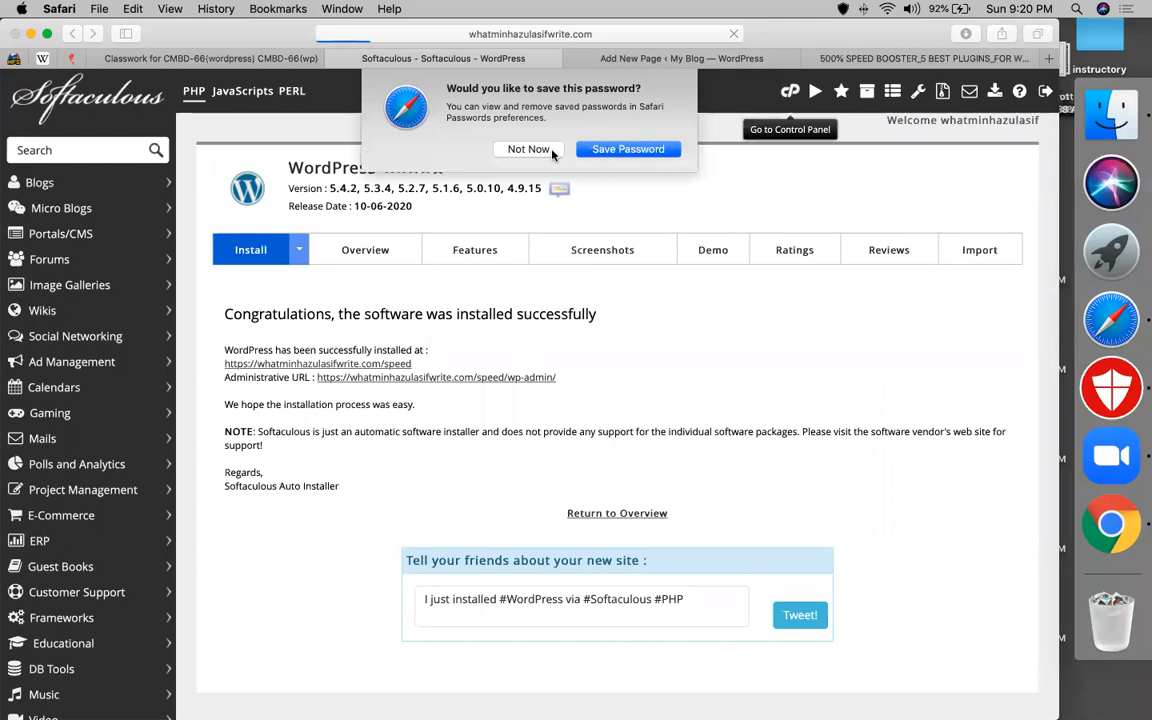
left_click(595, 147)
scroll(401, 290, "down", 3)
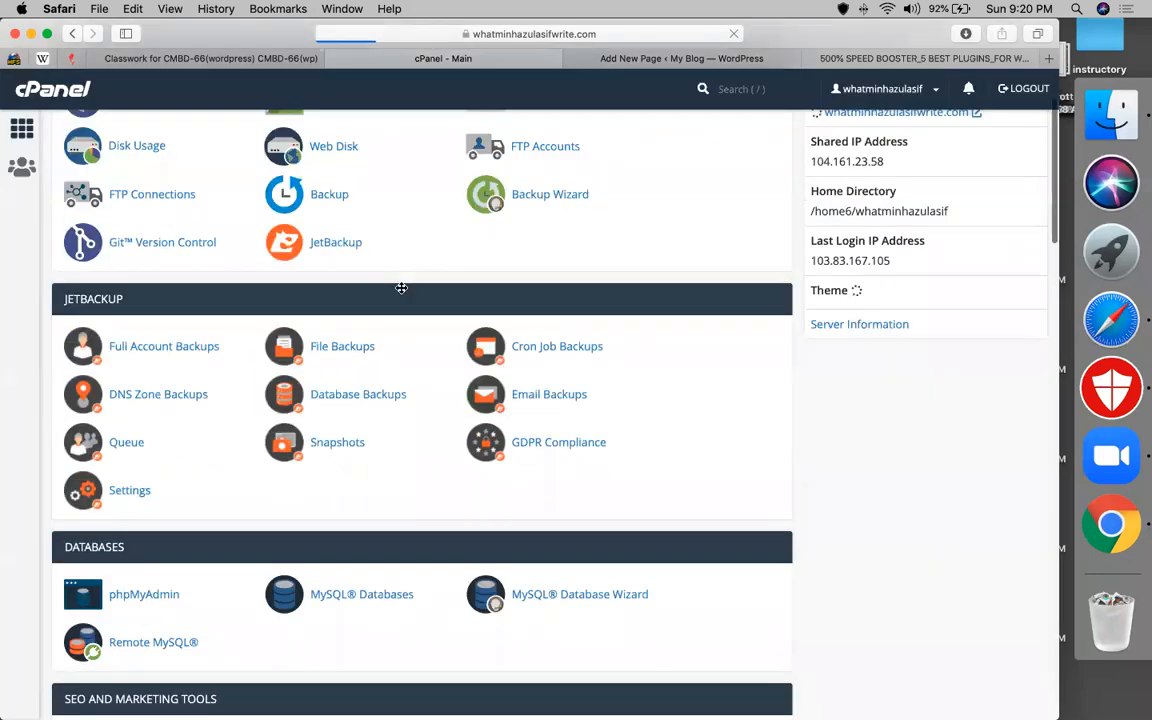
Find the PHP version tool on the cPanel main page by searching the page for "select" and open Select PHP Version.
scroll(414, 386, "down", 6)
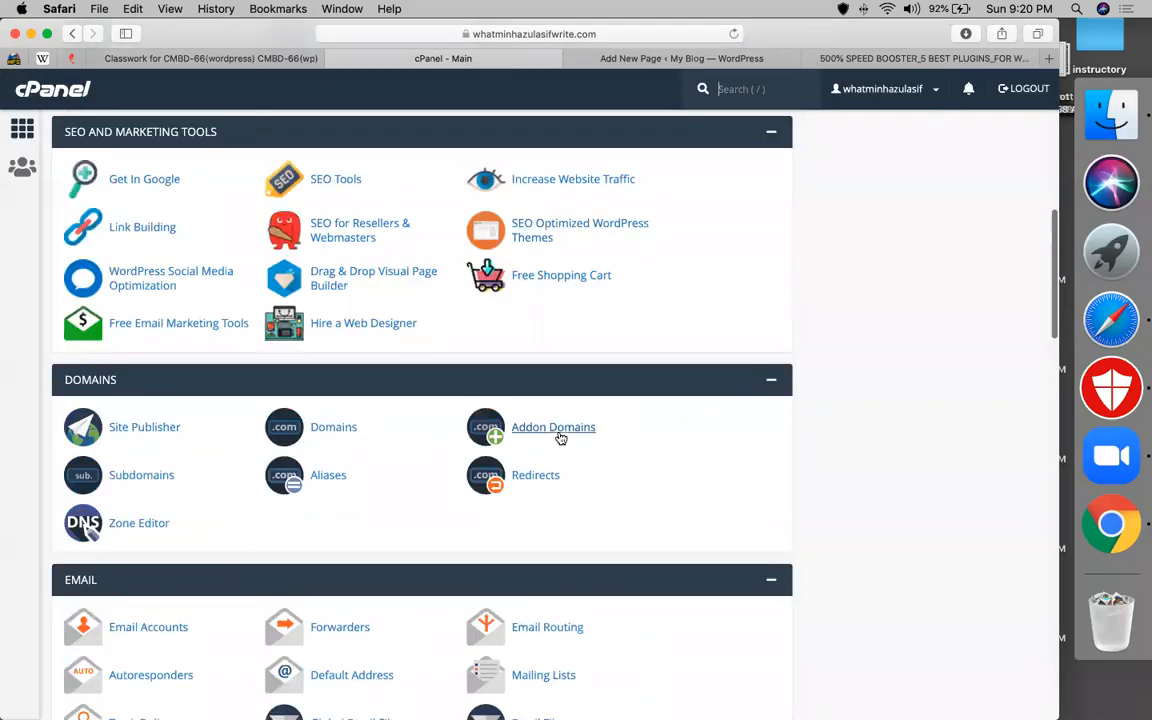
scroll(344, 574, "down", 8)
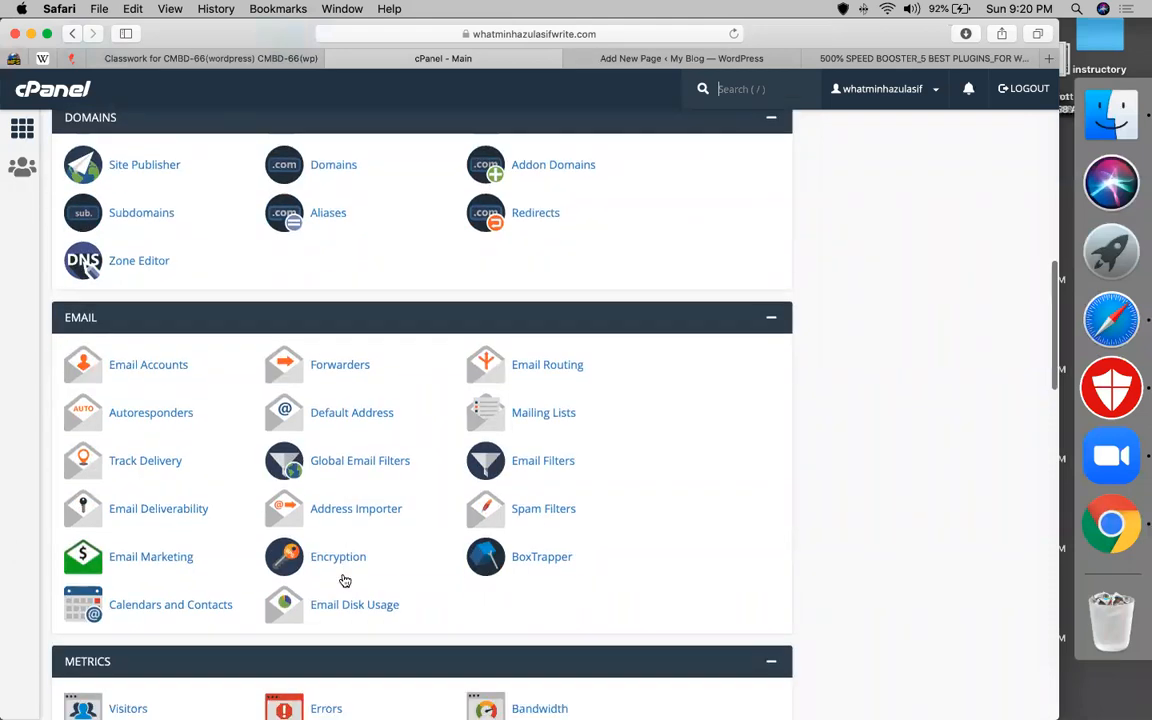
scroll(344, 580, "down", 3)
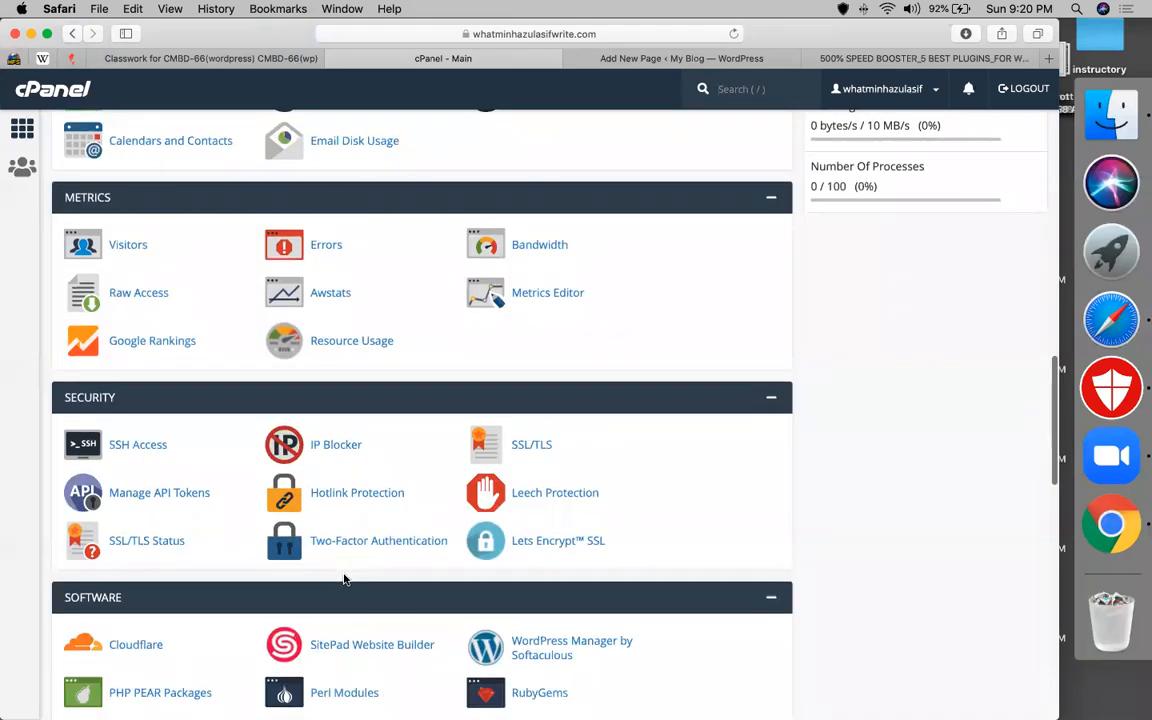
scroll(344, 579, "down", 2)
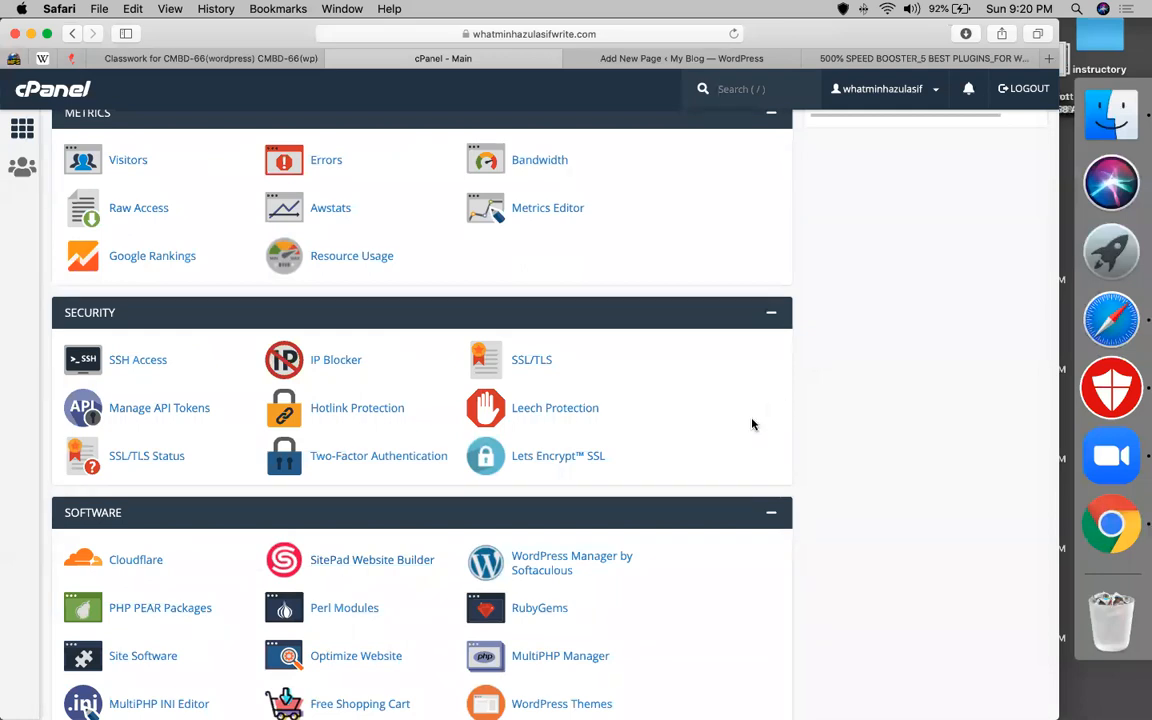
key("/")
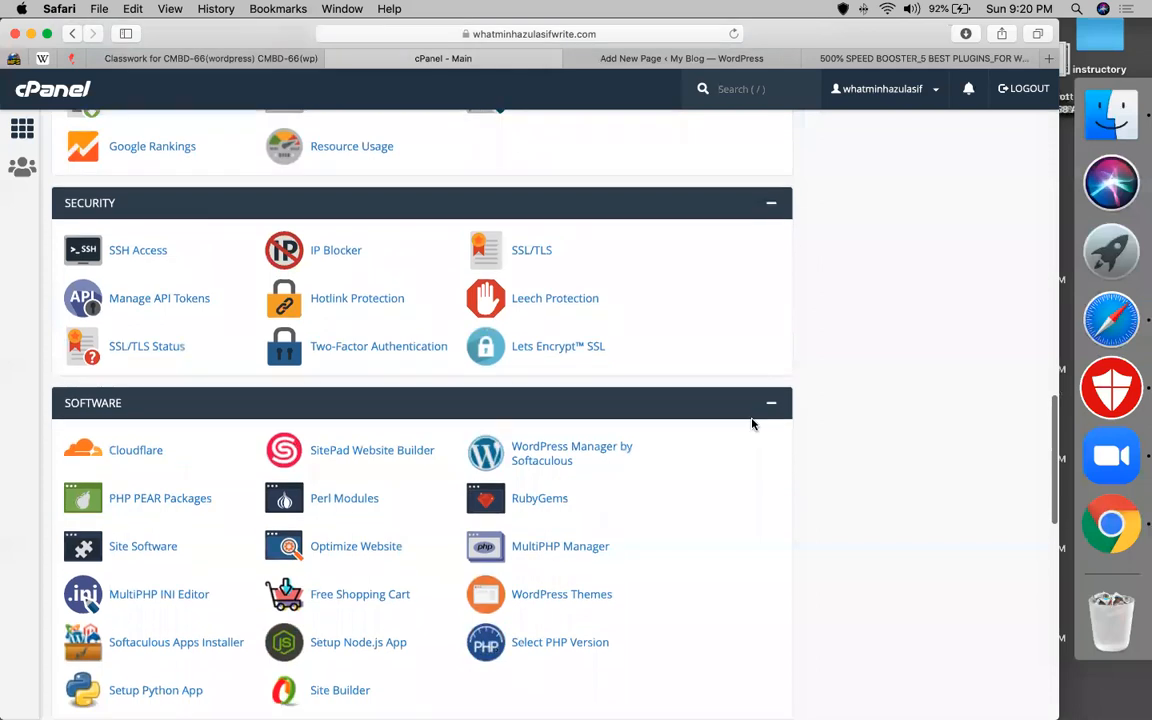
scroll(752, 424, "down", 5)
scroll(752, 424, "up", 12)
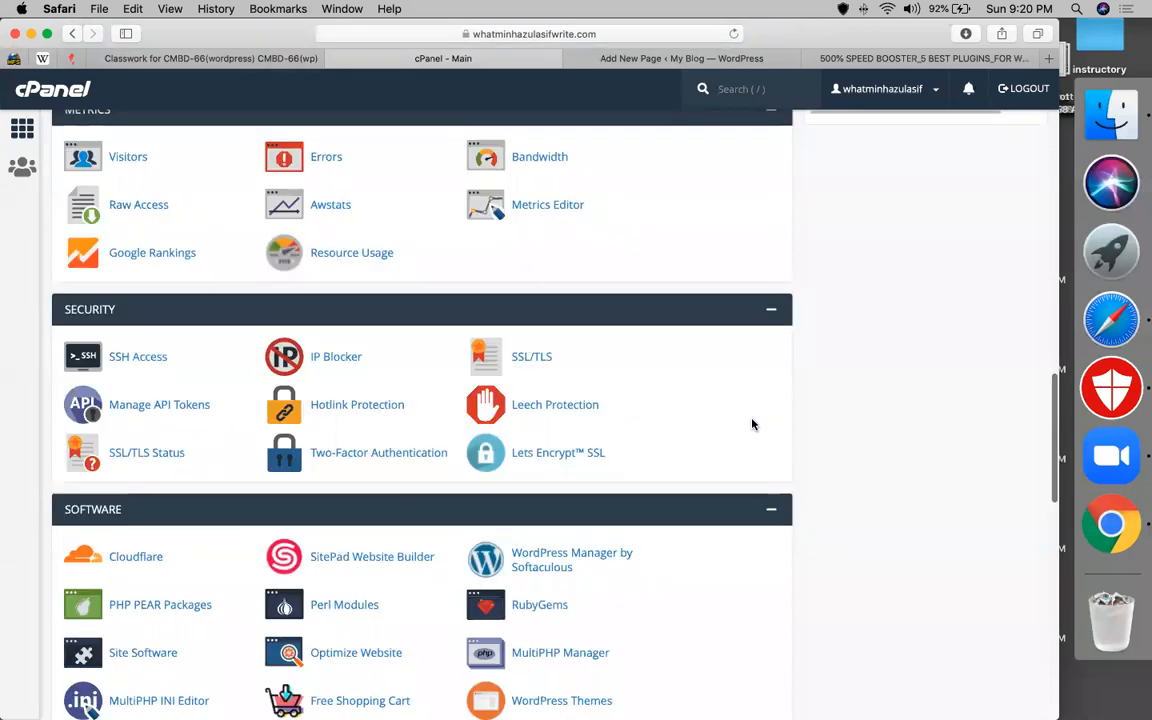
key("super+c")
key("super+f")
type("select")
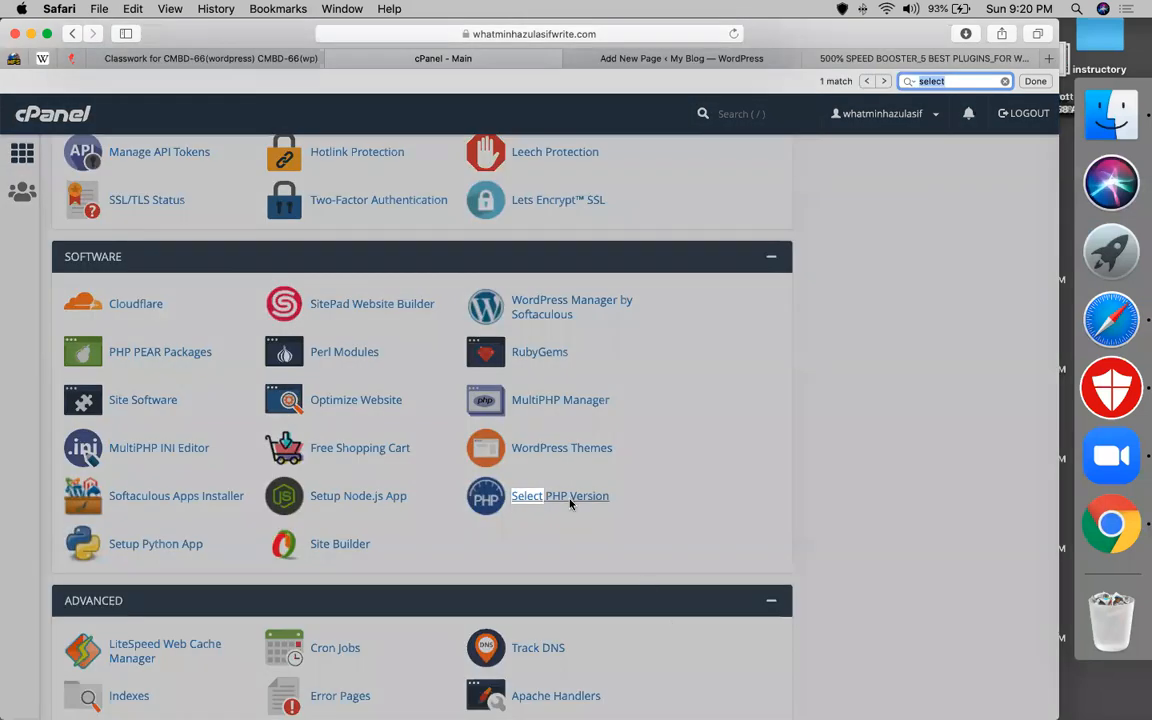
left_click(571, 504)
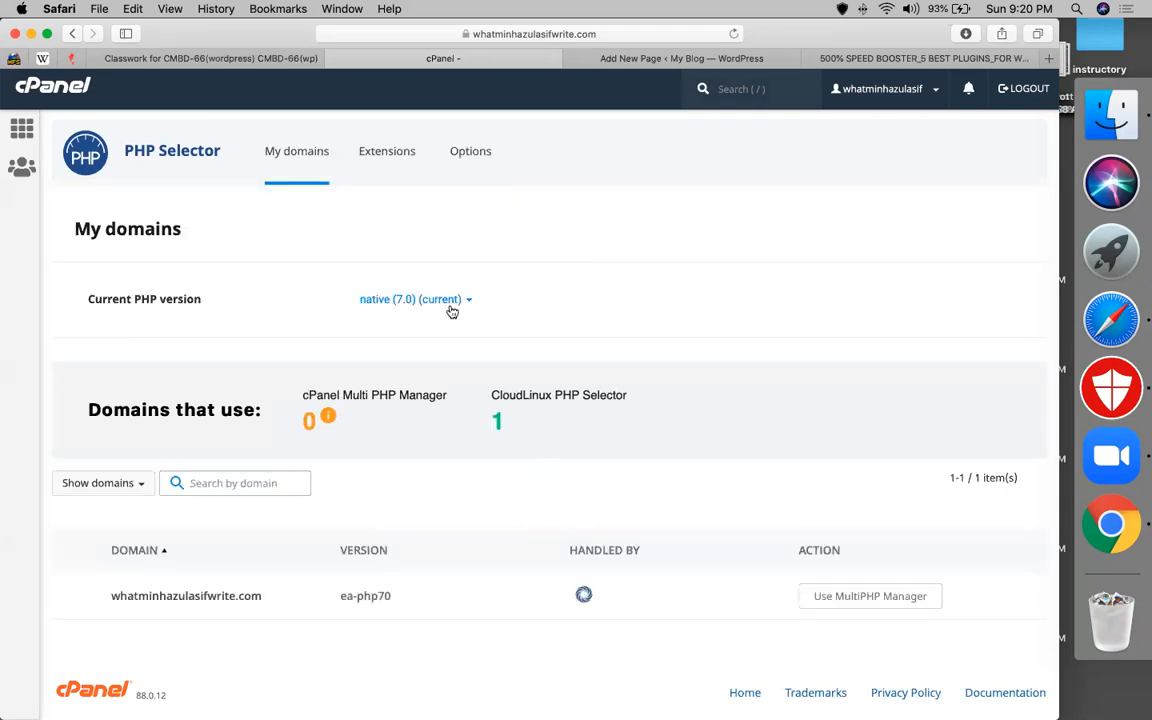
Choose PHP version 7.3 for the domain and set it as the current version.
left_click(450, 306)
scroll(442, 453, "down", 1)
scroll(401, 663, "down", 2)
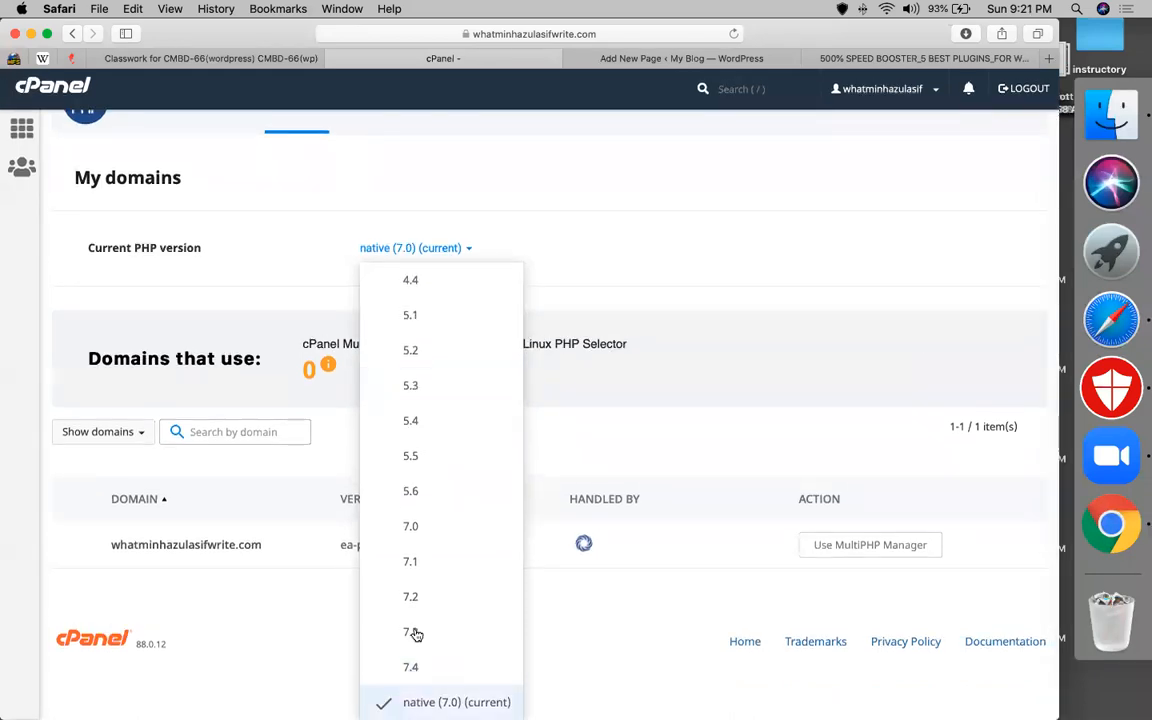
left_click(692, 239)
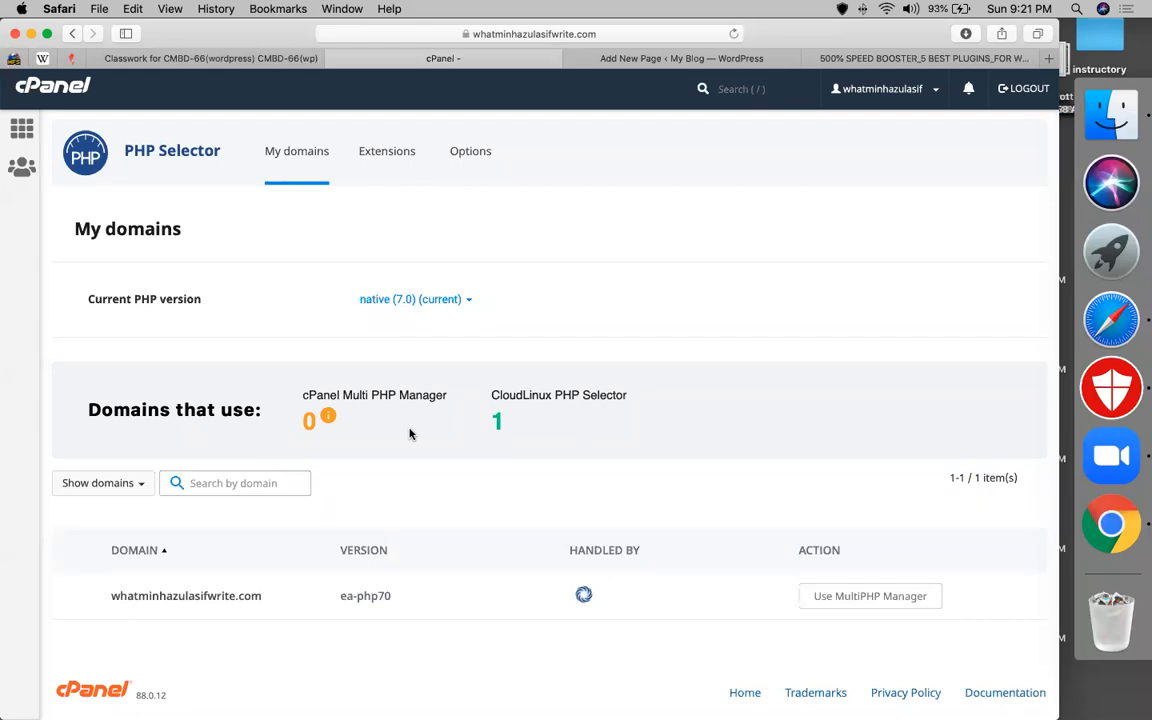
left_click(420, 299)
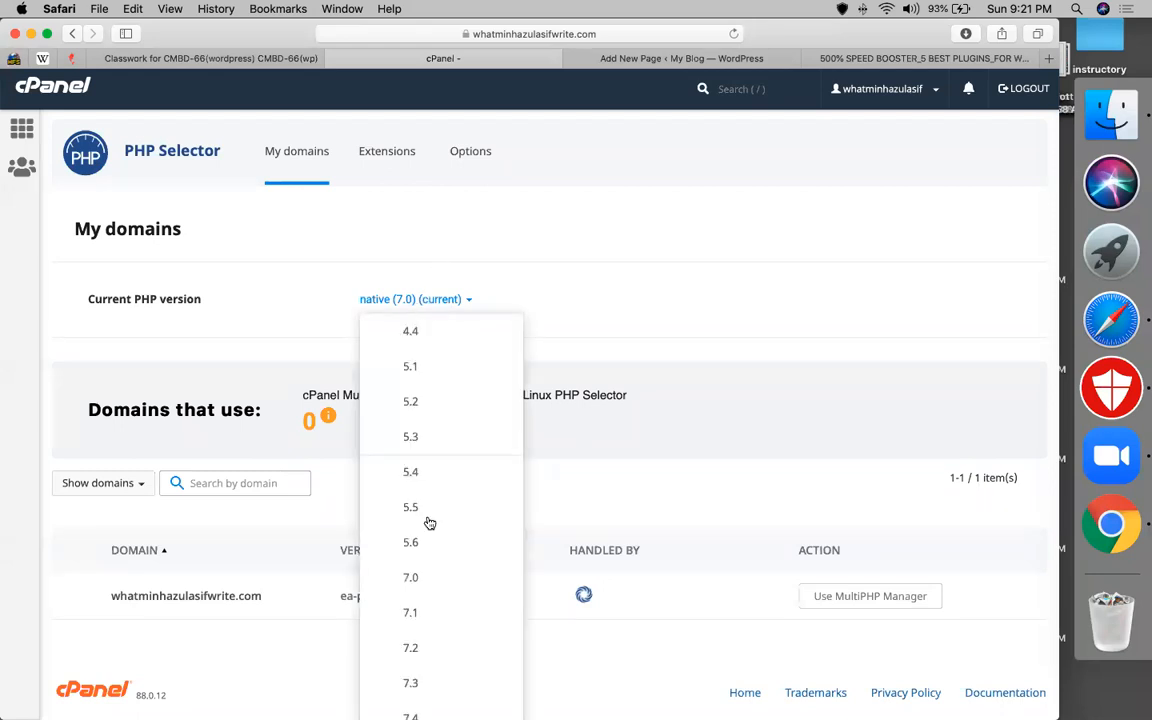
scroll(429, 523, "down", 1)
left_click(419, 633)
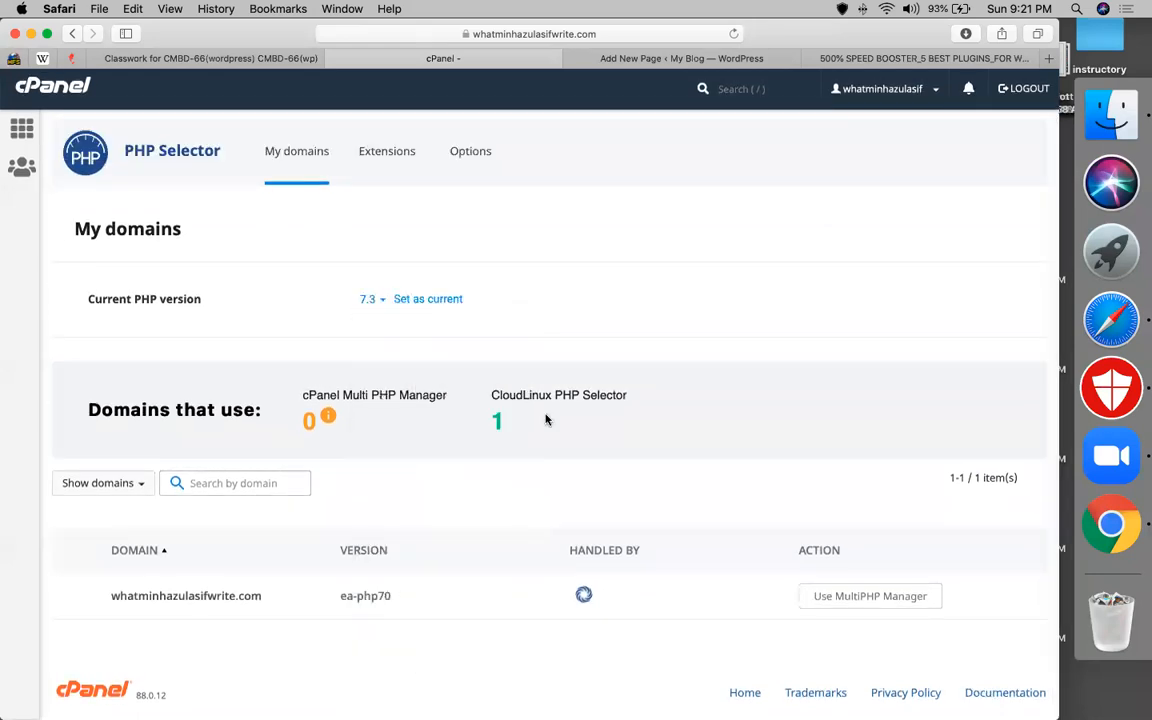
left_click(440, 303)
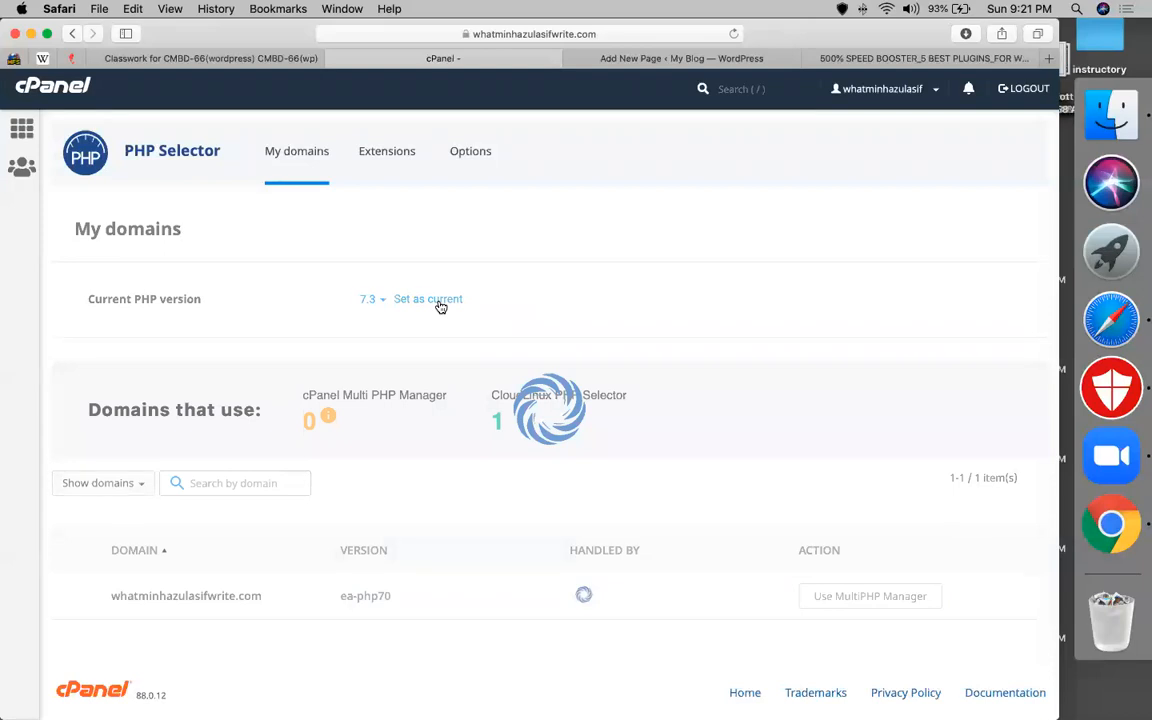
Set both max_execution_time and max_input_time to 5000 in the PHP options.
left_click(471, 149)
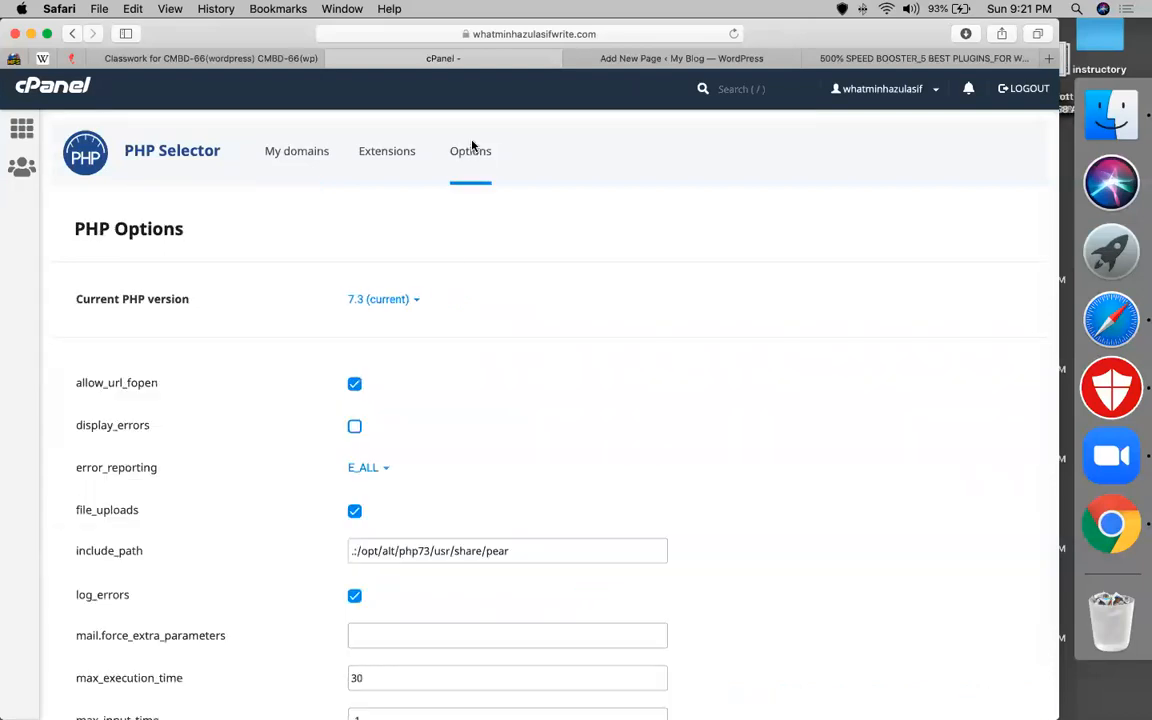
scroll(580, 364, "down", 3)
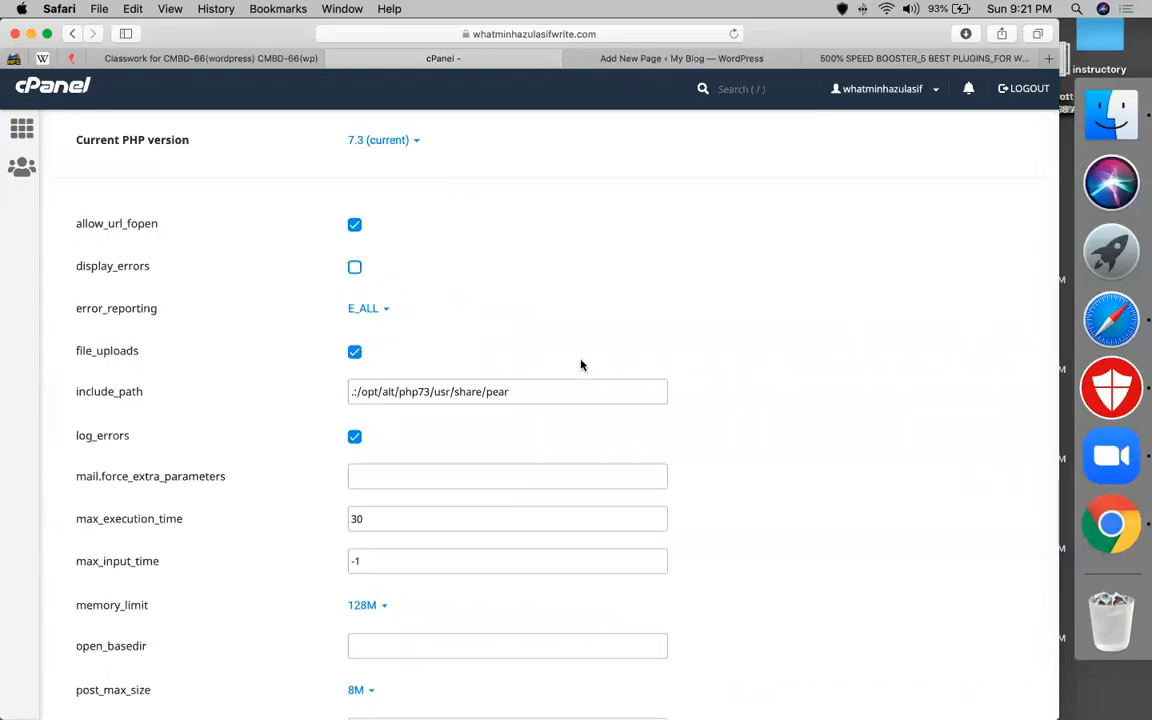
scroll(581, 365, "down", 2)
double_click(368, 403)
type("5000")
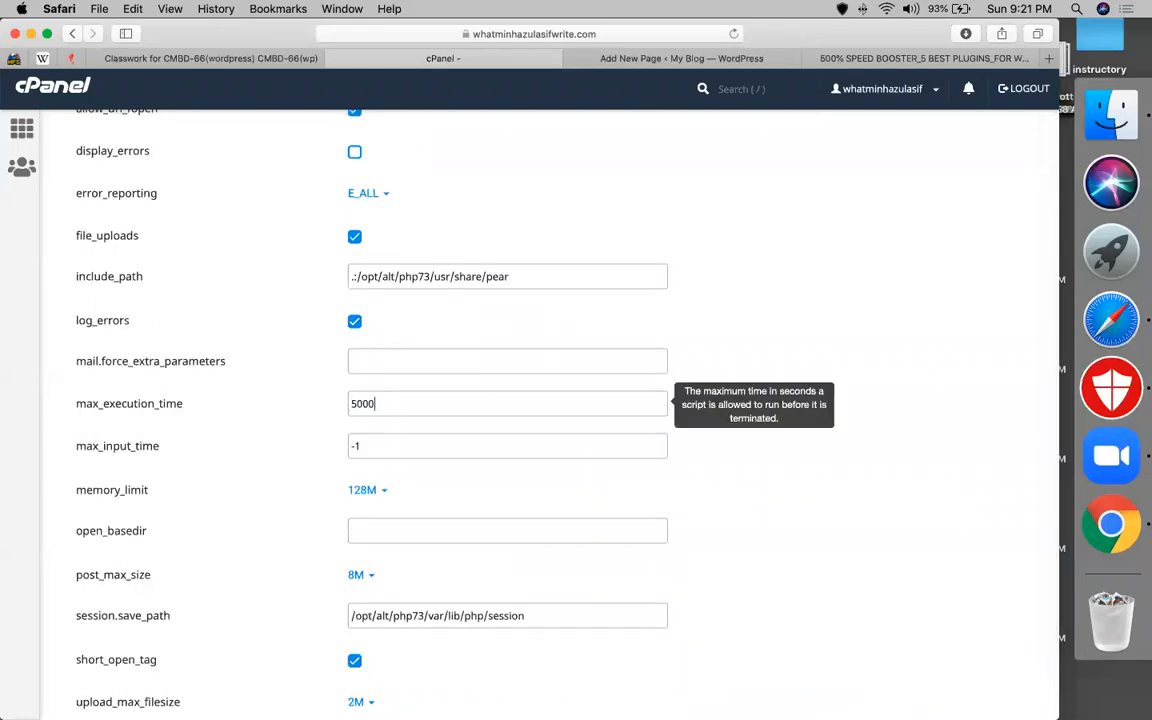
double_click(398, 452)
type("5000")
Set the PHP memory_limit to 512M and post_max_size to 64M.
scroll(506, 519, "down", 2)
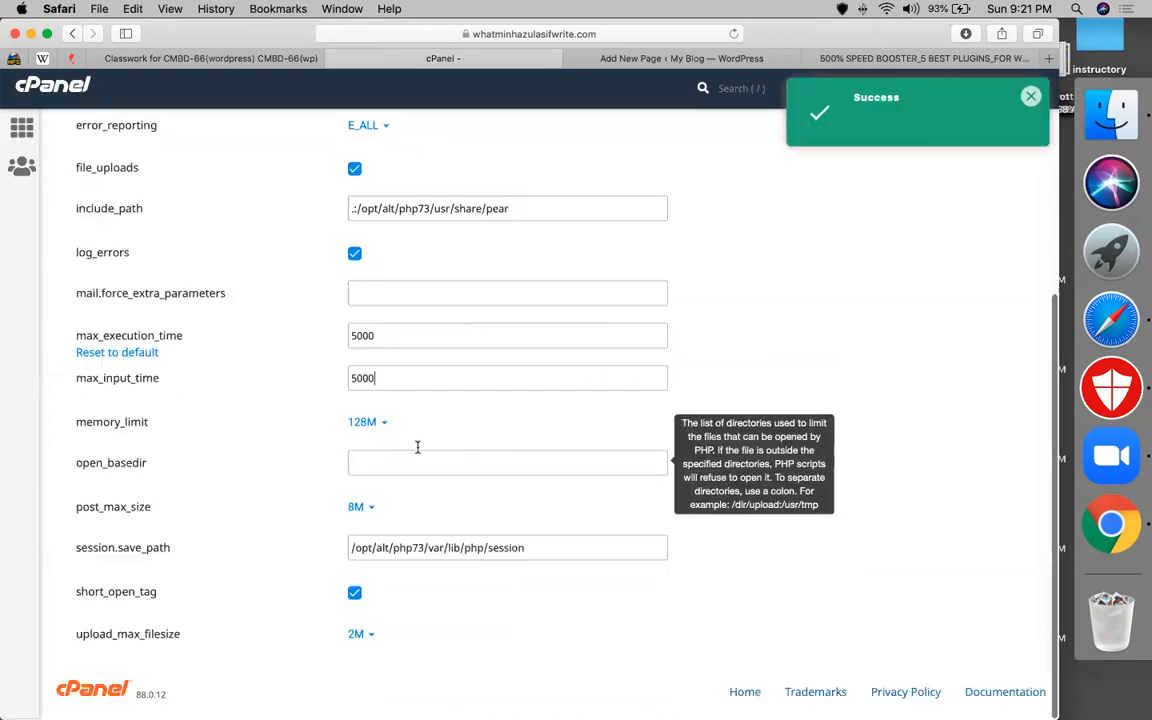
left_click(368, 424)
left_click(410, 627)
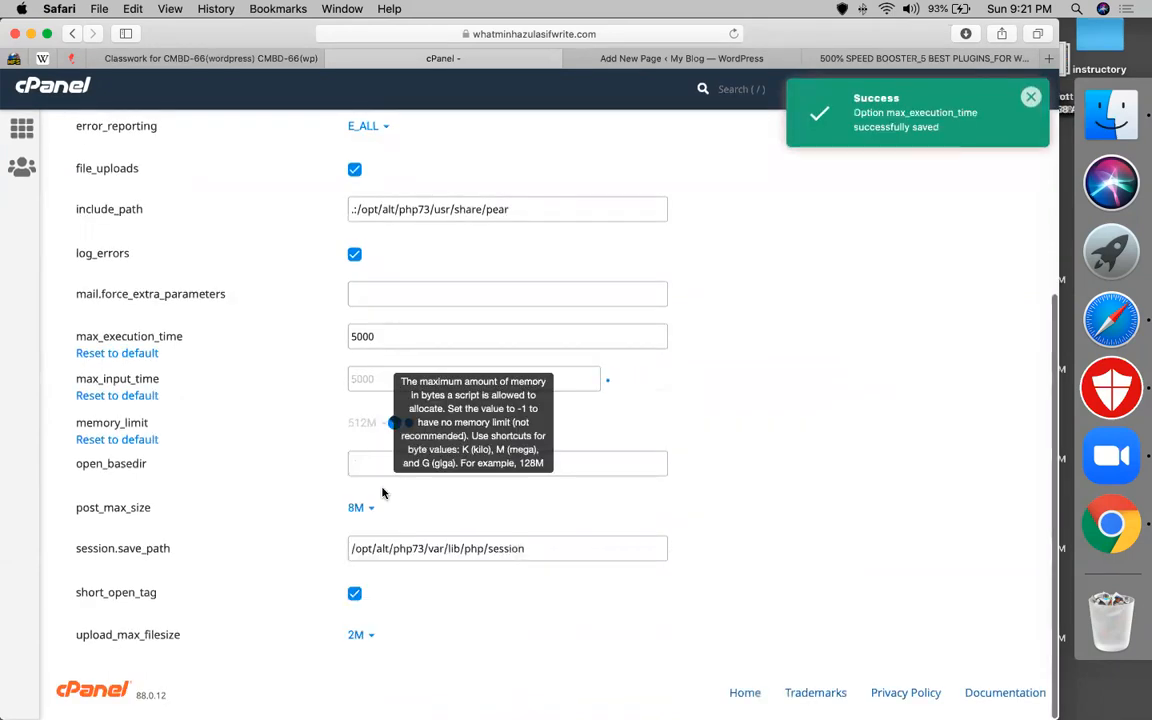
left_click(372, 507)
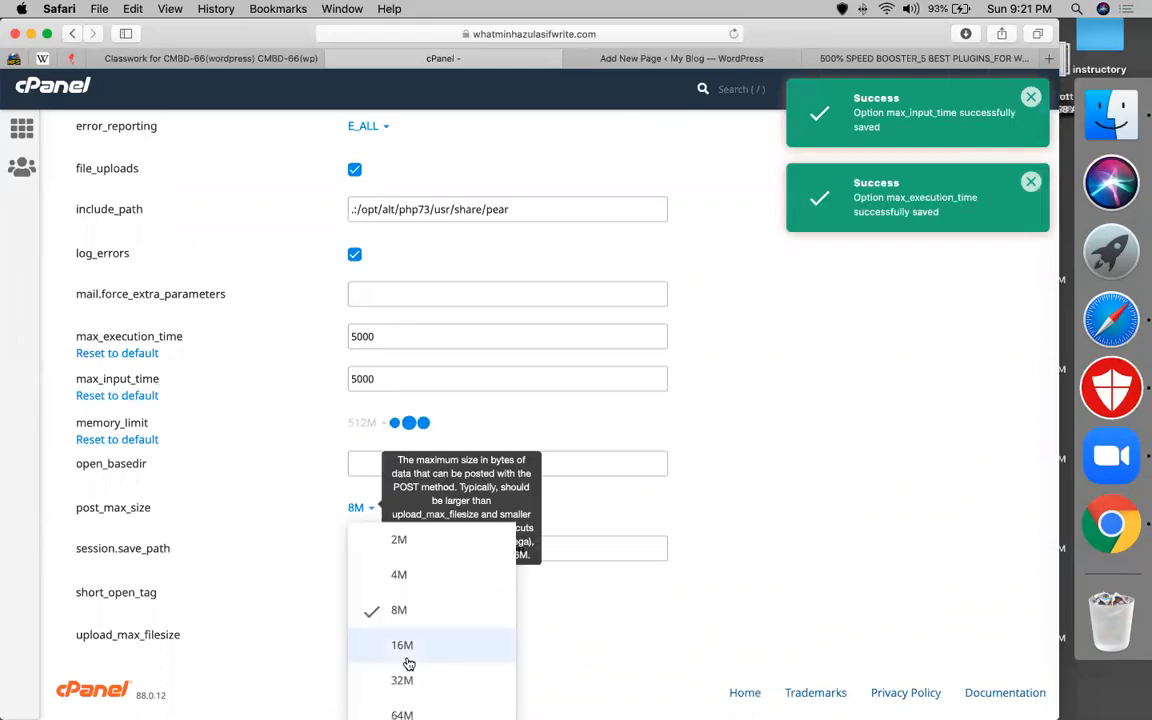
scroll(408, 663, "down", 2)
left_click(411, 663)
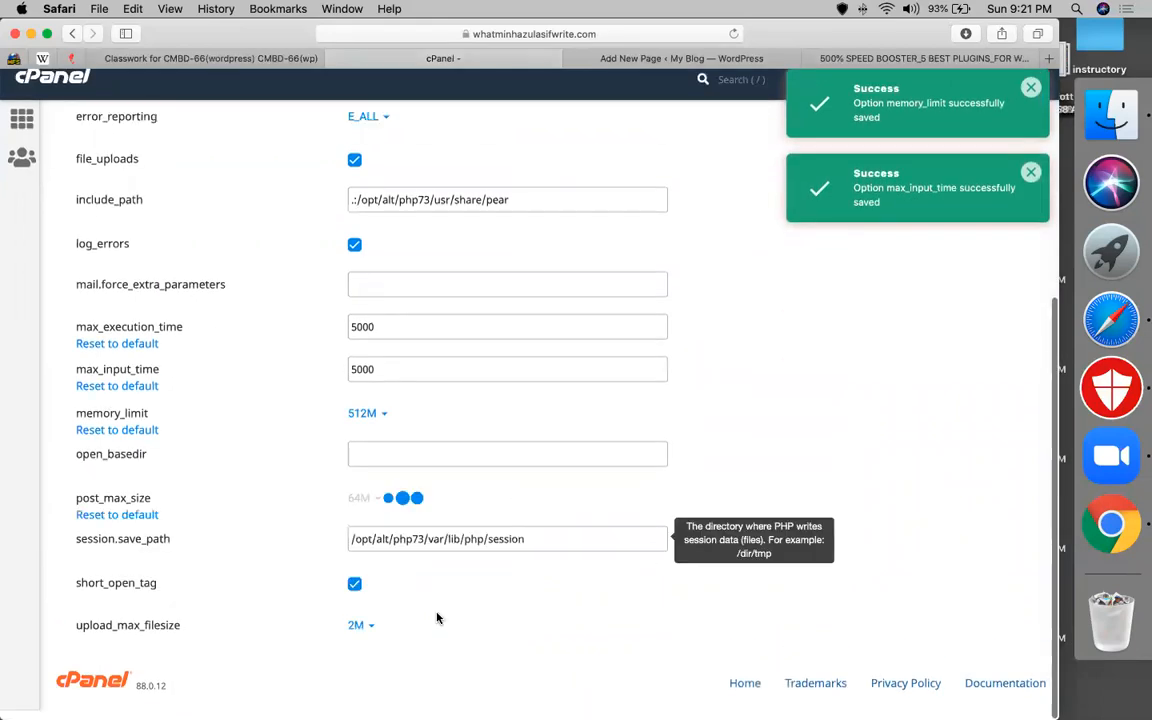
Set upload_max_filesize to 256M in the PHP options.
left_click(360, 638)
scroll(488, 614, "down", 5)
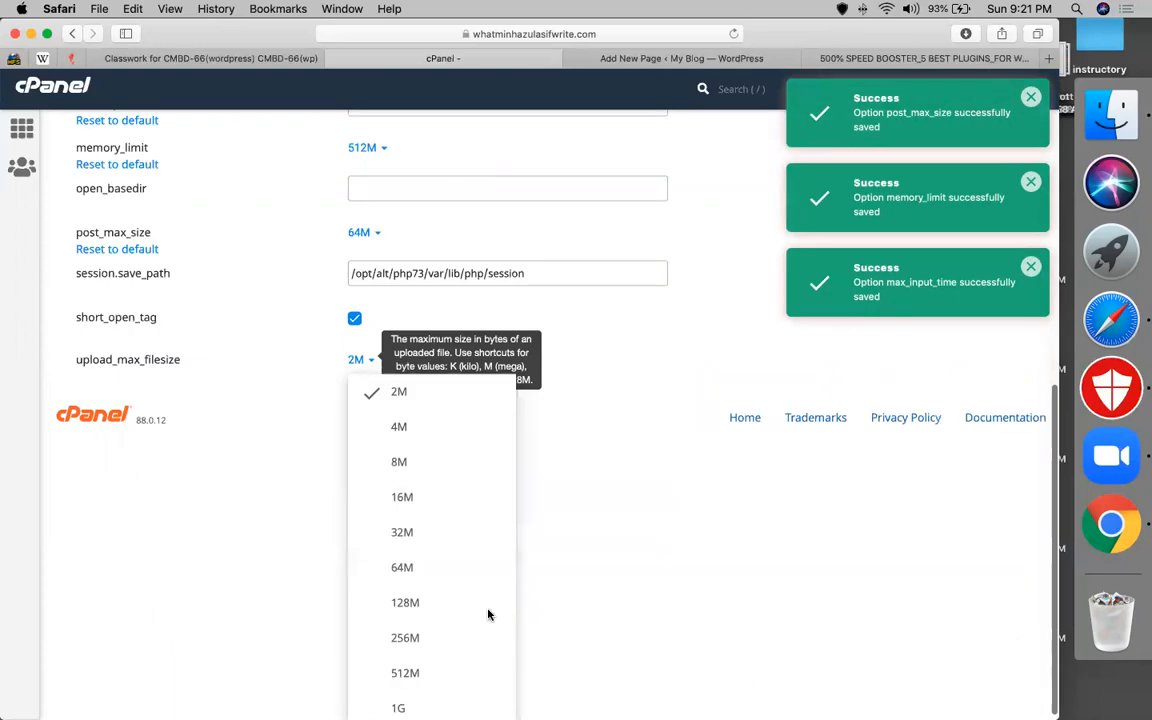
left_click(488, 637)
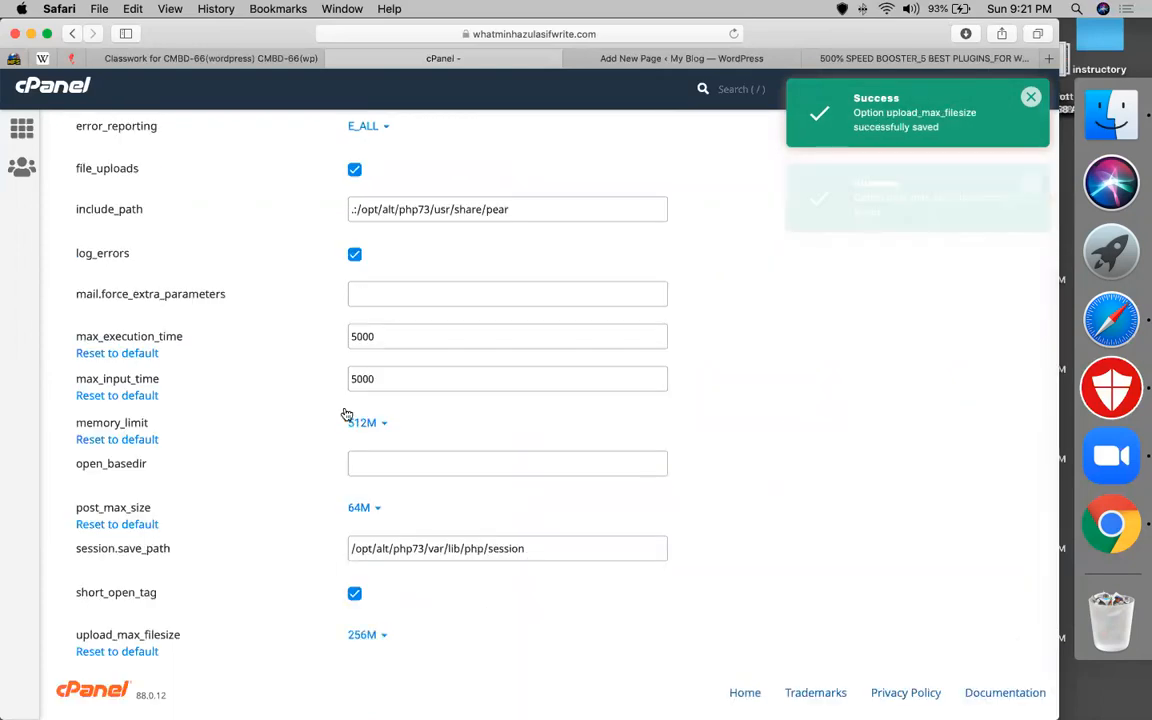
Review the PHP options, checking the execution time, input time, memory and upload size limits.
double_click(363, 336)
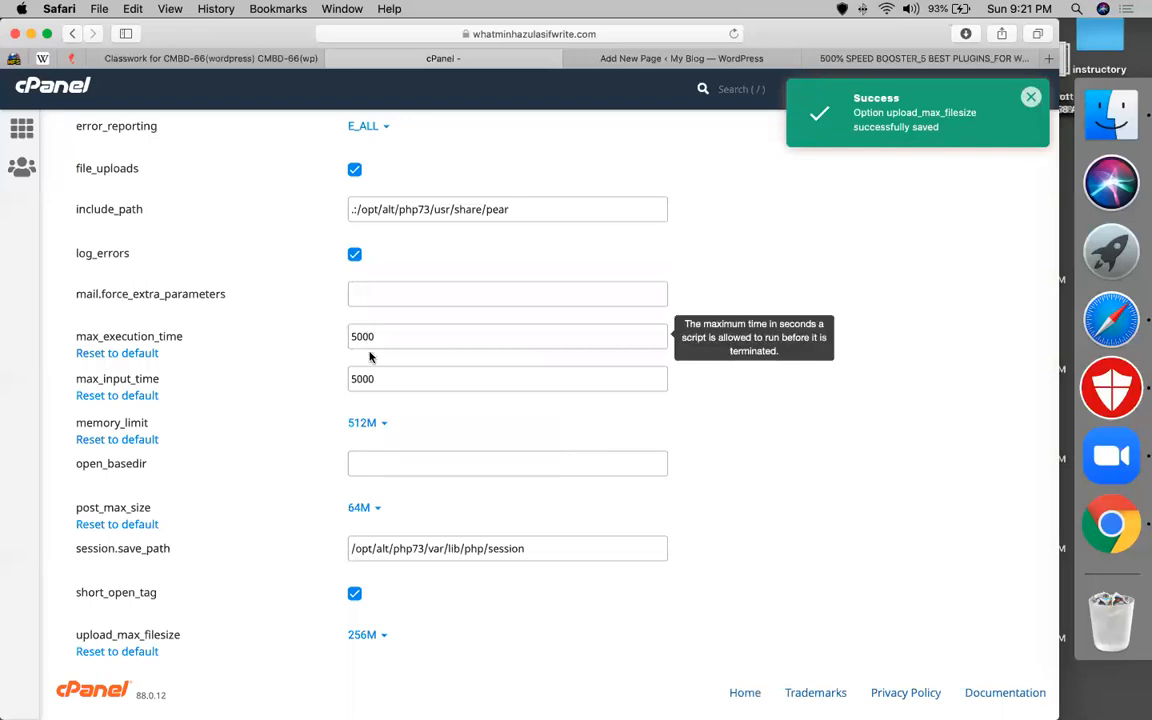
double_click(369, 378)
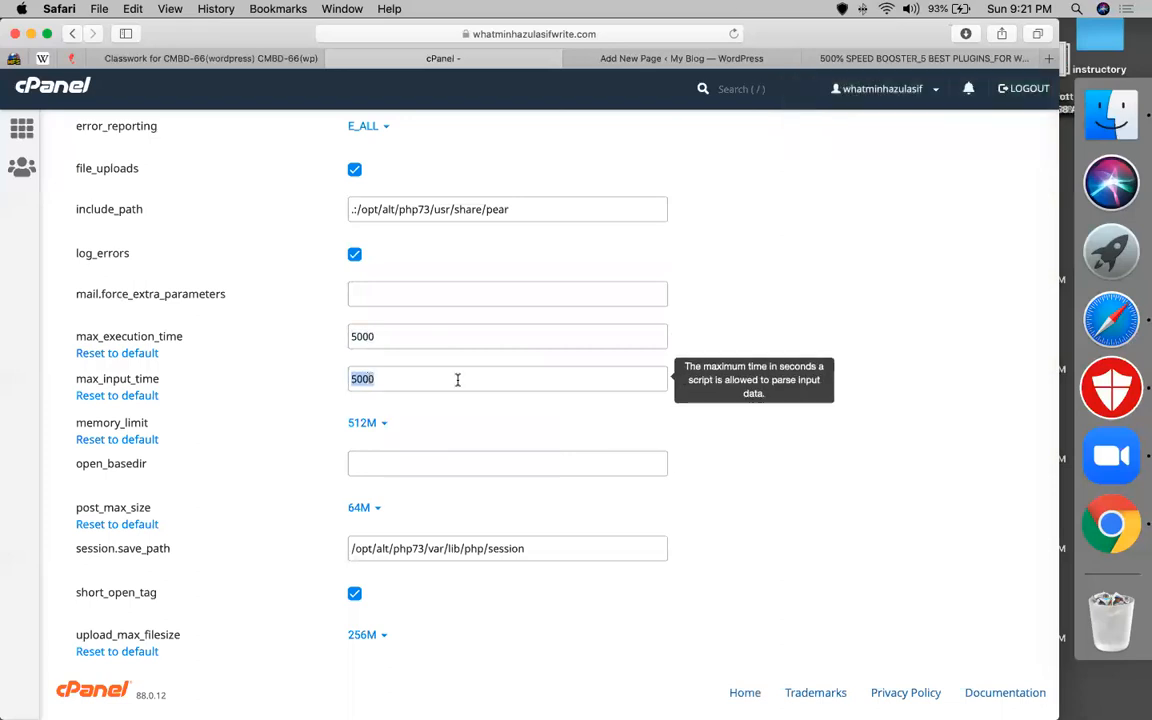
scroll(457, 380, "up", 5)
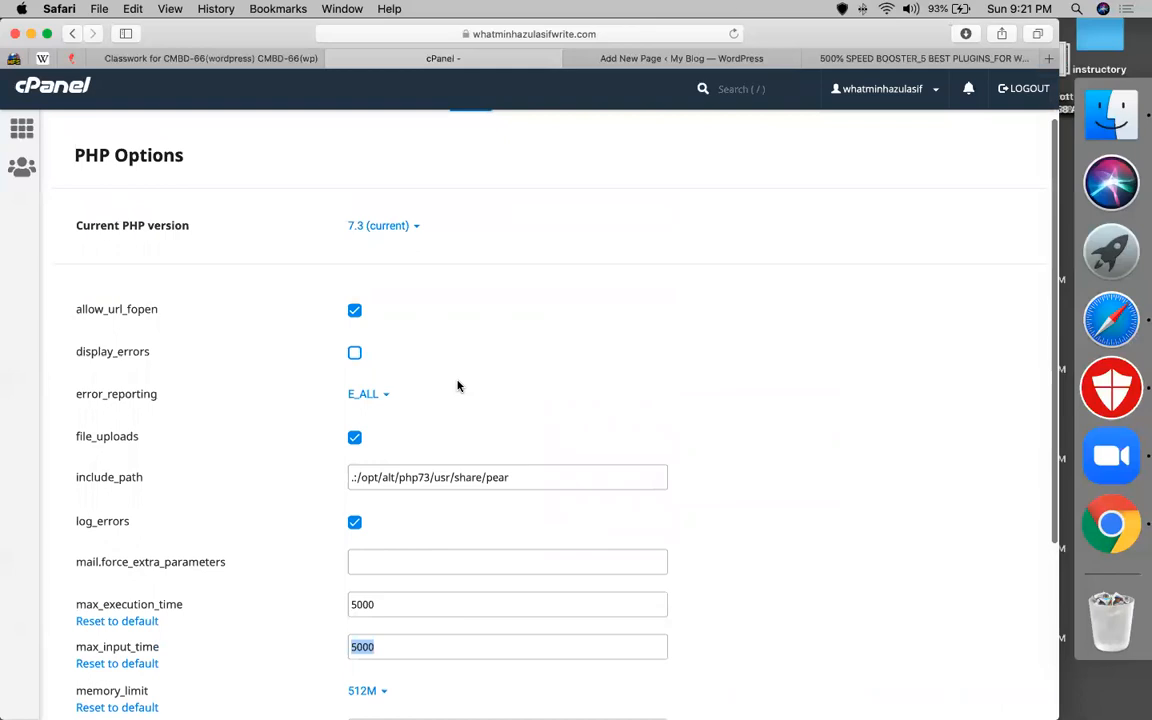
scroll(458, 386, "down", 5)
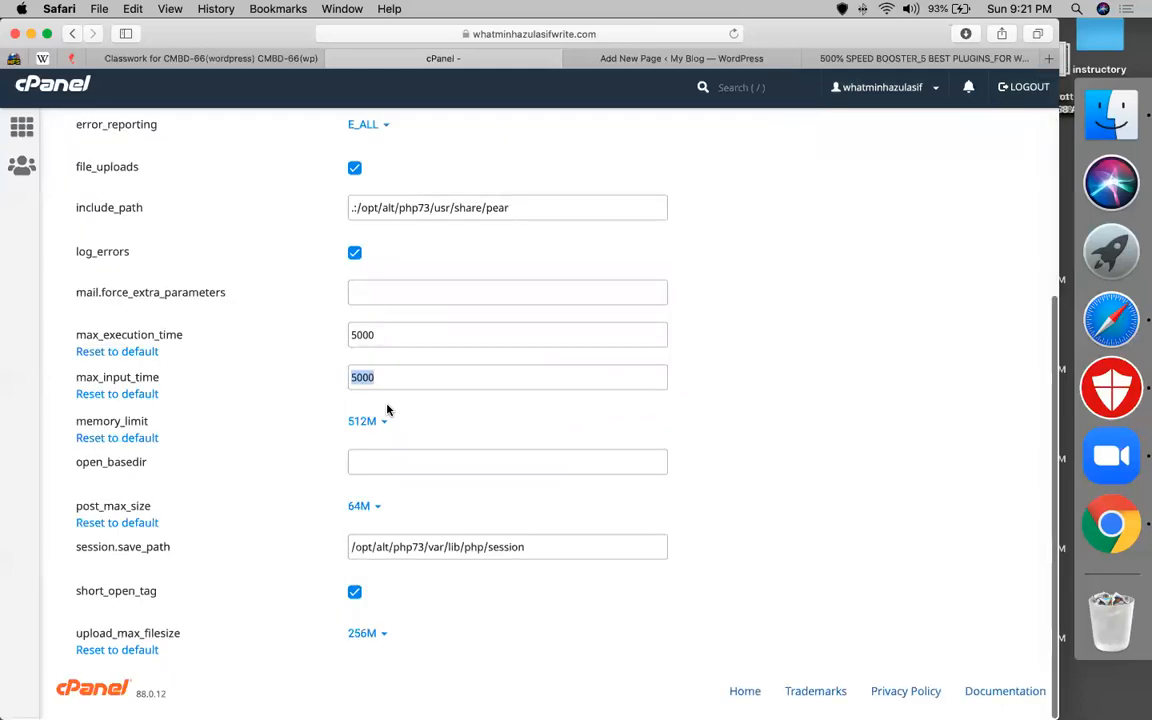
scroll(387, 409, "up", 6)
scroll(612, 416, "down", 6)
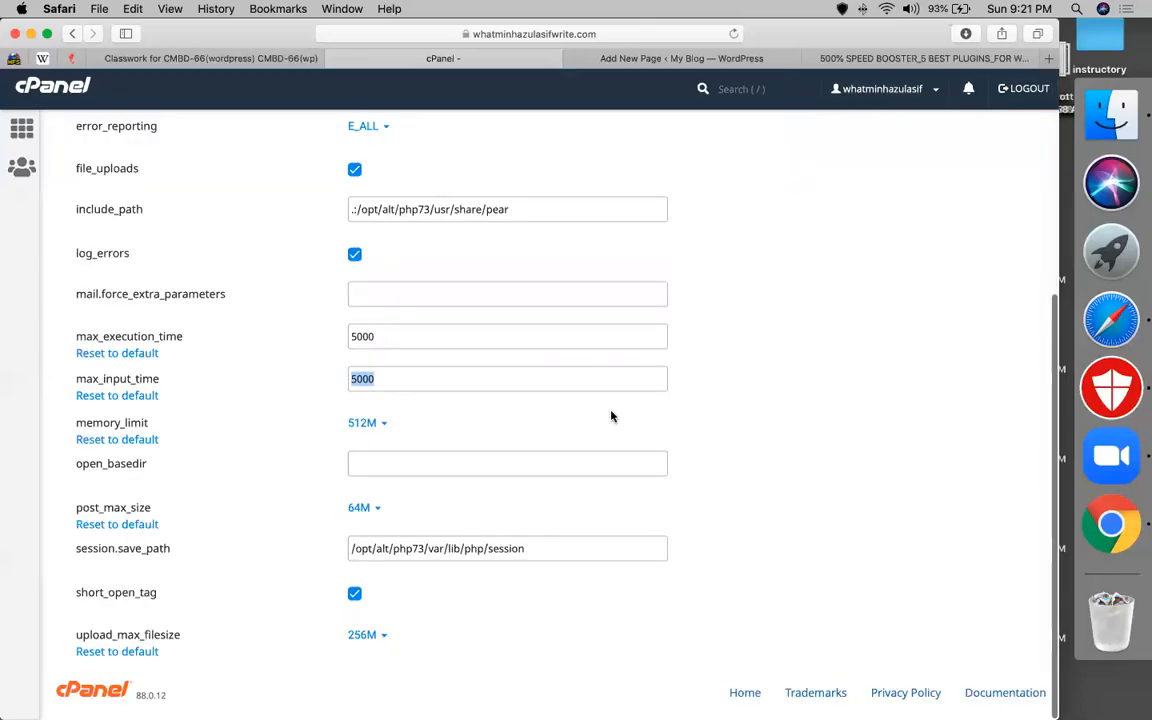
scroll(612, 416, "down", 1)
scroll(458, 323, "up", 6)
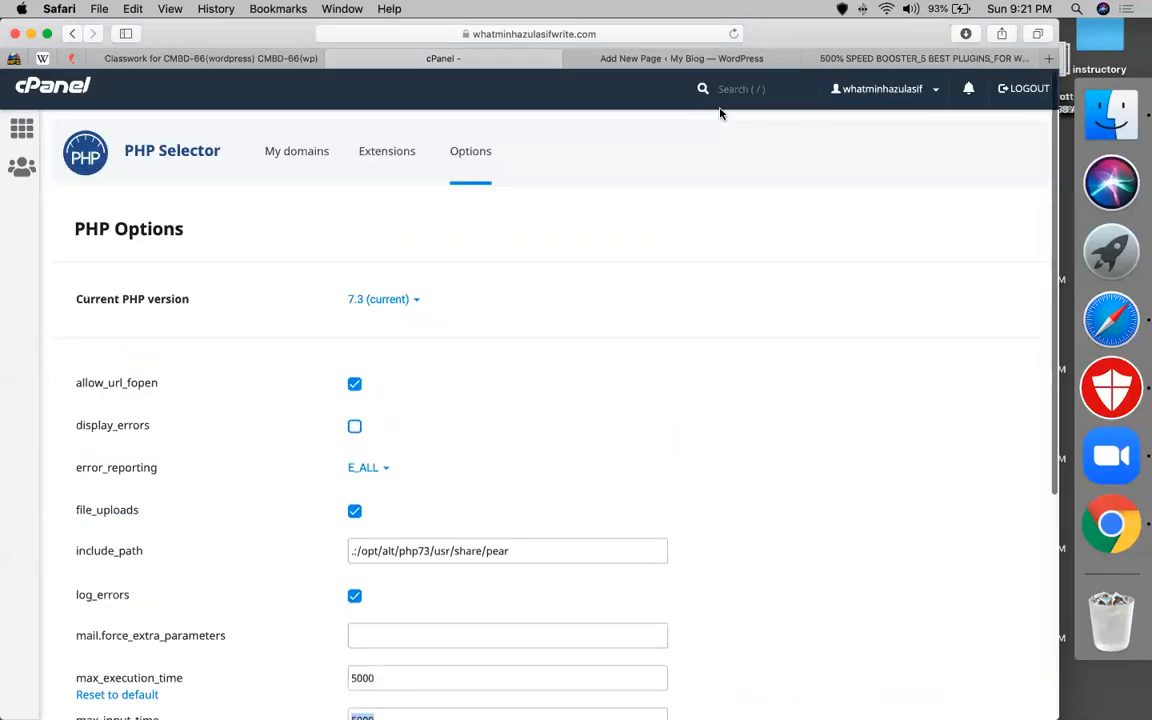
Go back to the new WordPress page and open it in the Elementor editor.
left_click(696, 62)
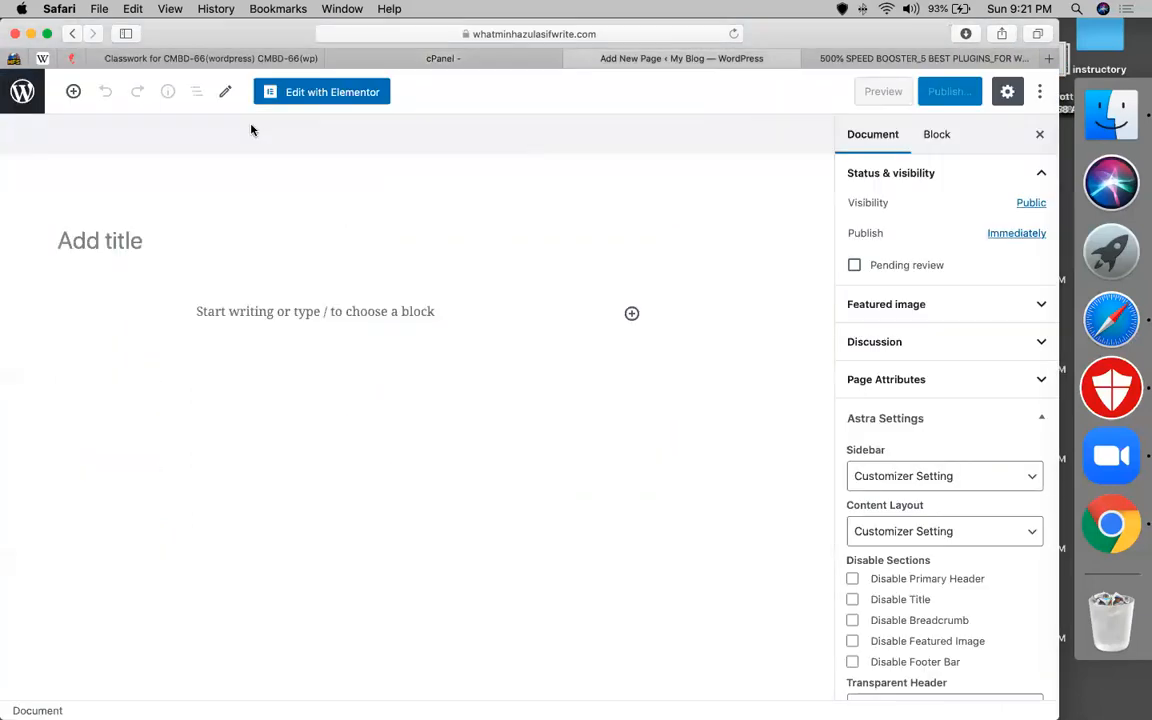
left_click(314, 91)
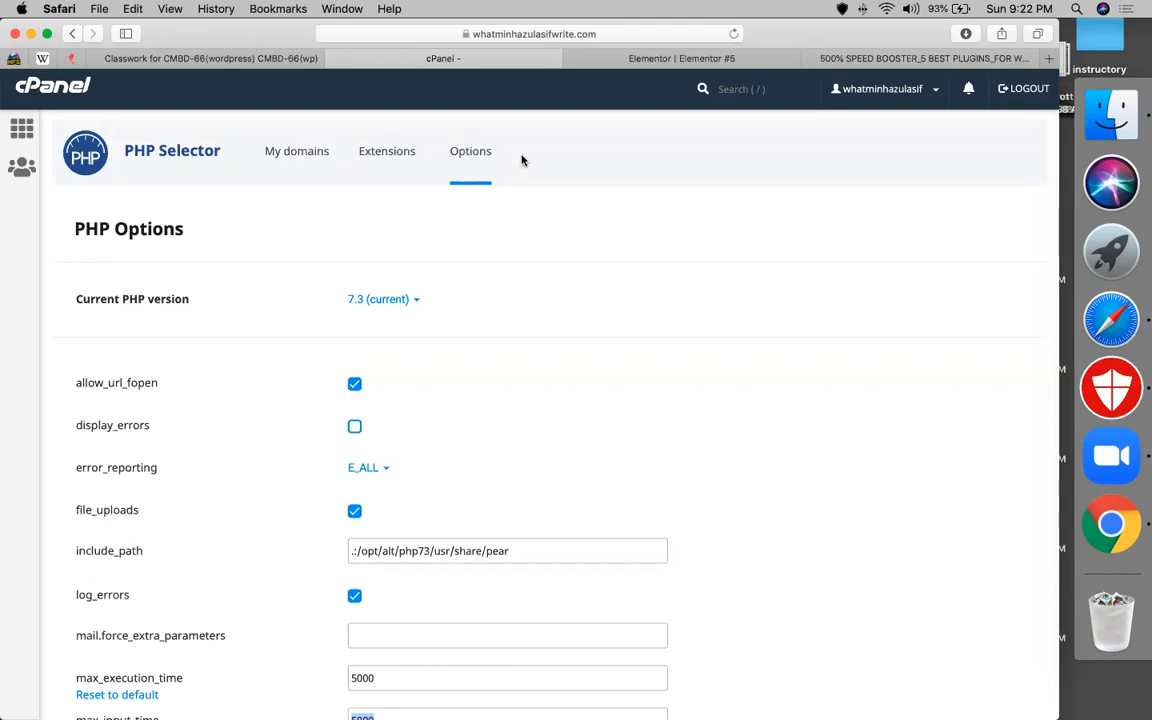
Open Google Drive in a new browser tab, enter "ethical" as its search term, and return to the Elementor editor.
left_click(1050, 62)
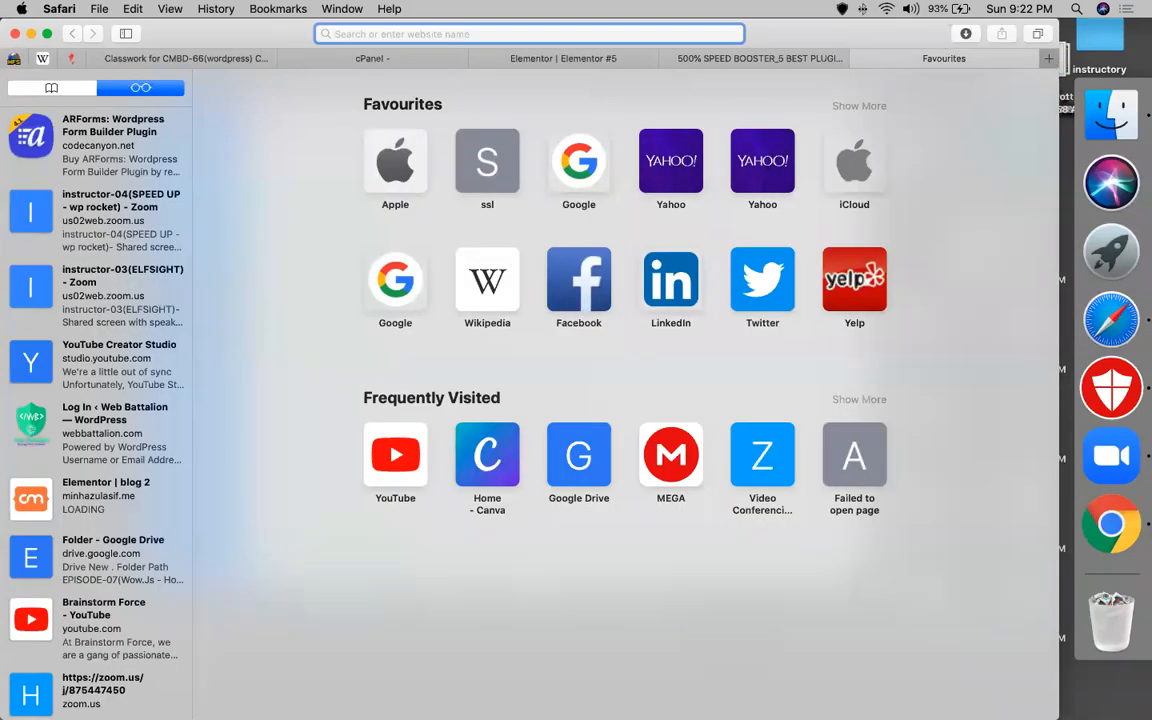
type("dr")
key("Return")
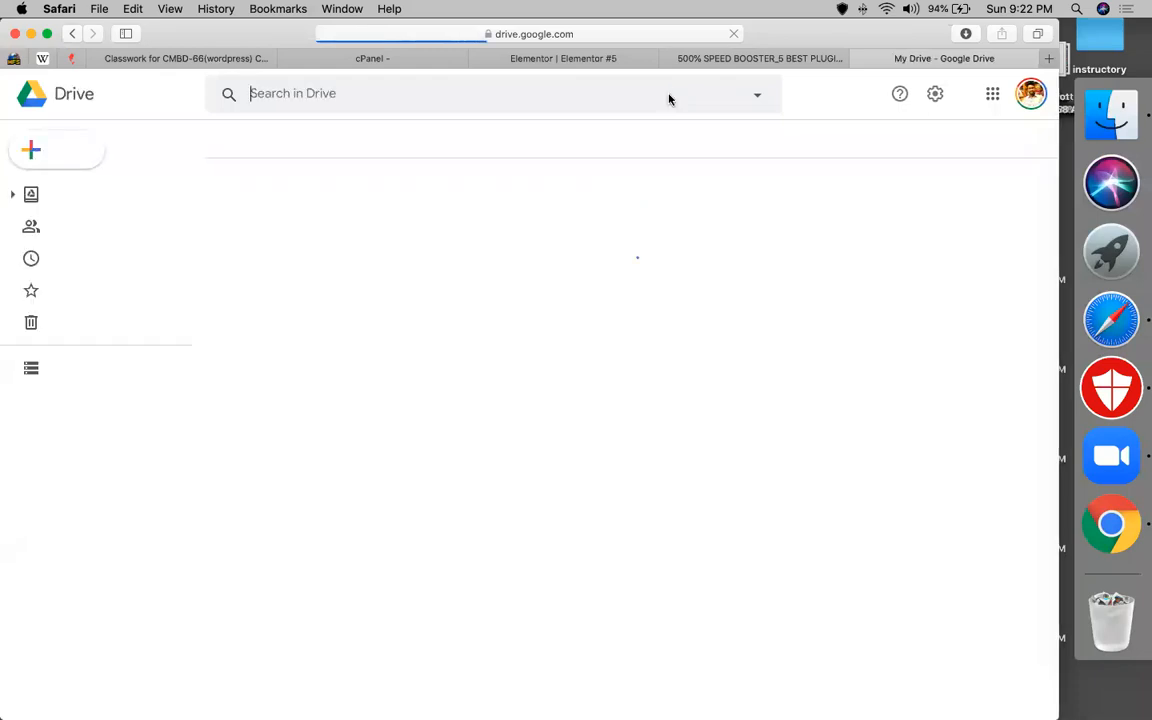
type("et")
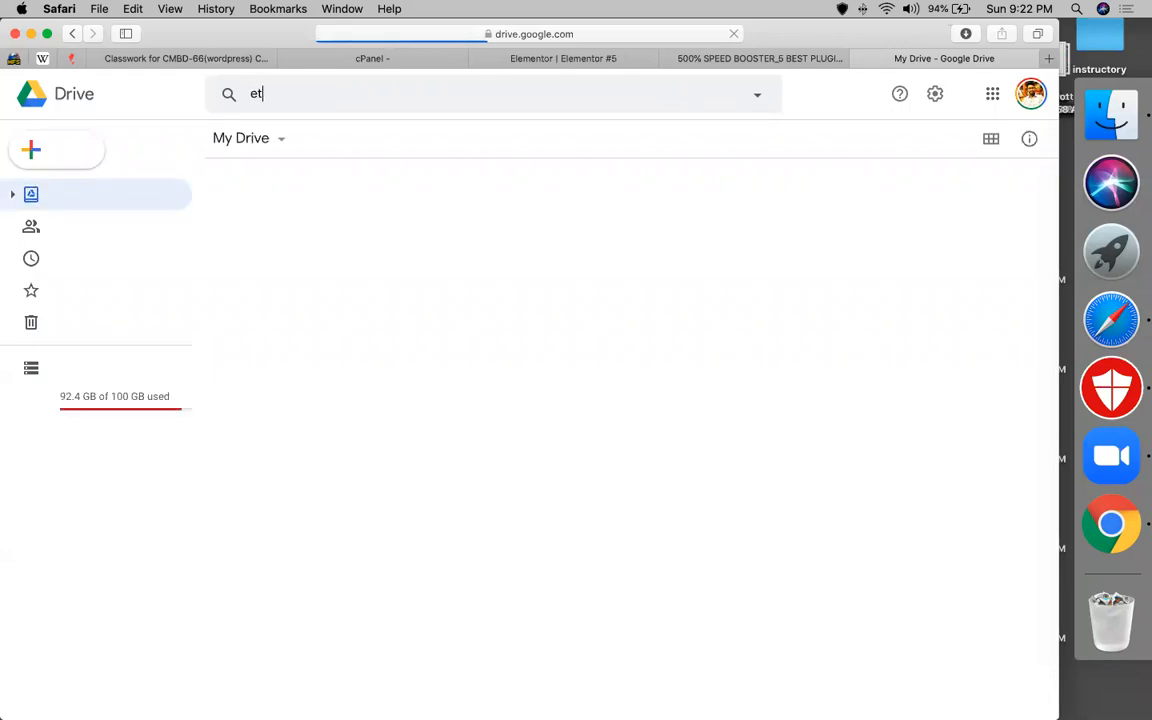
type("hical")
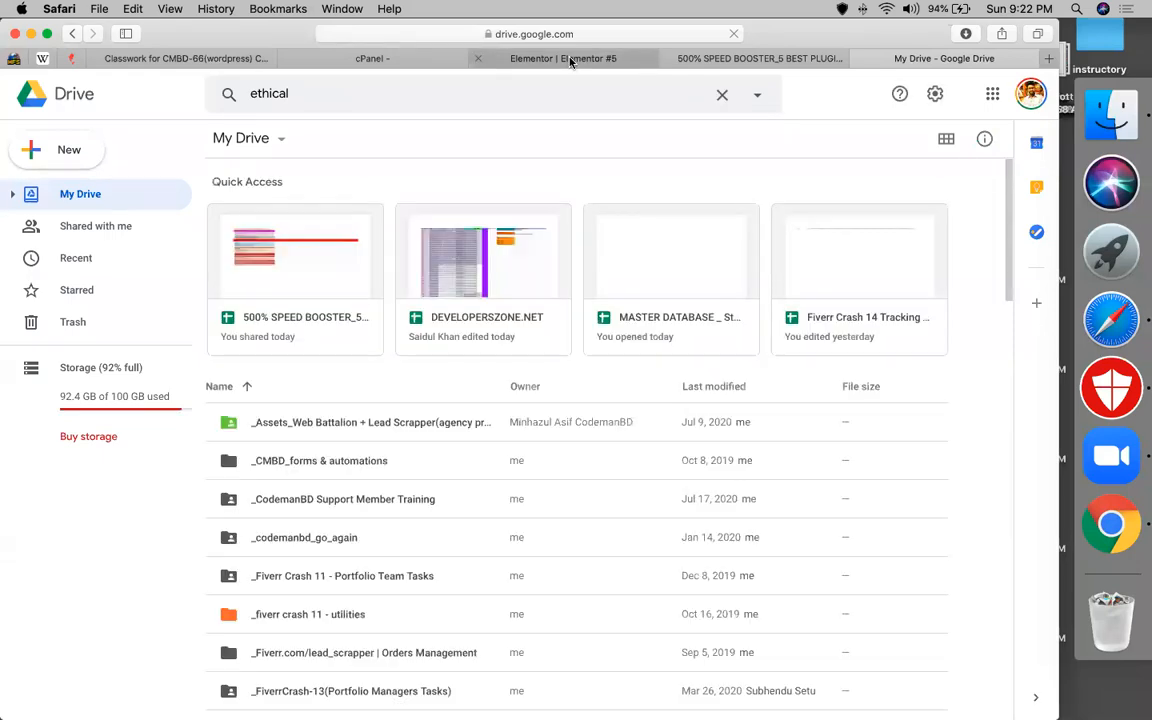
left_click(571, 59)
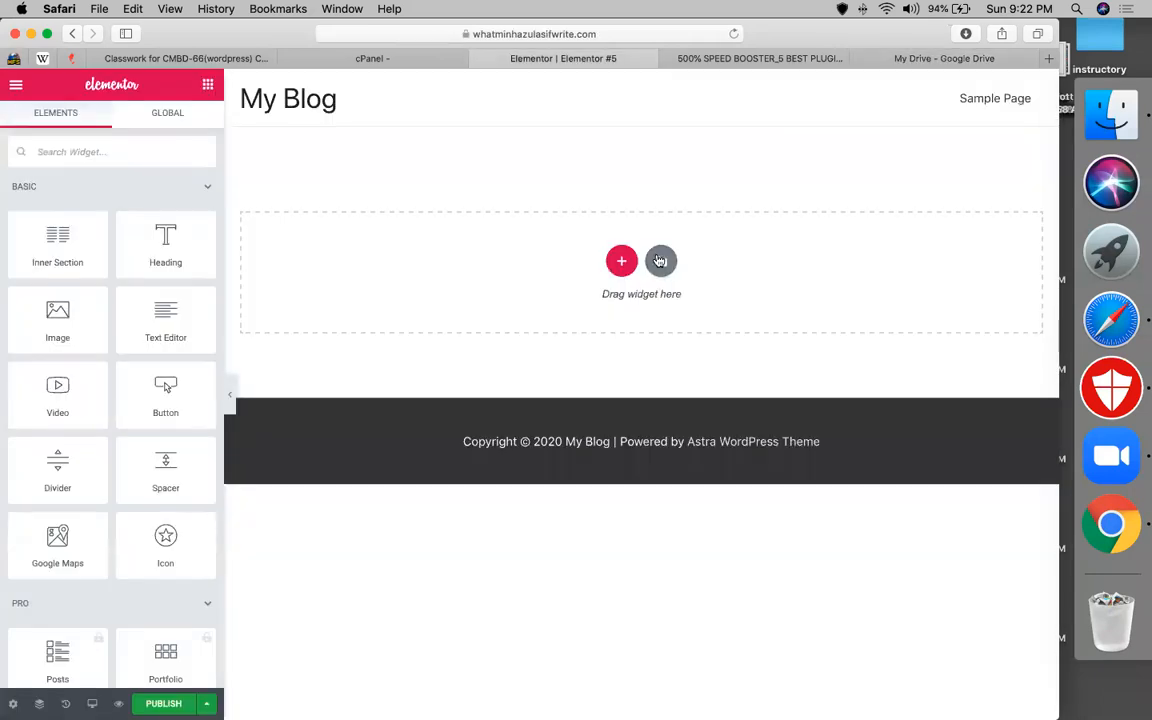
Request the Landing Page – Hotel template, connect the site to the Elementor Template Library for it, and reload the page editor.
left_click(660, 261)
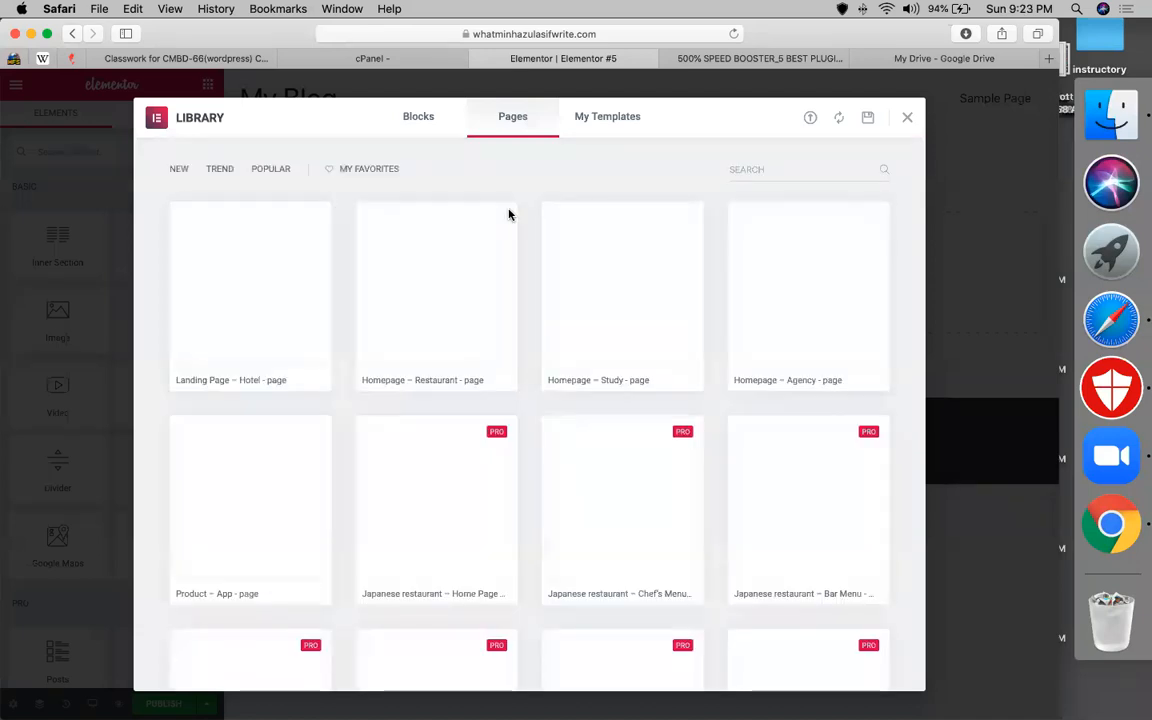
left_click(200, 381)
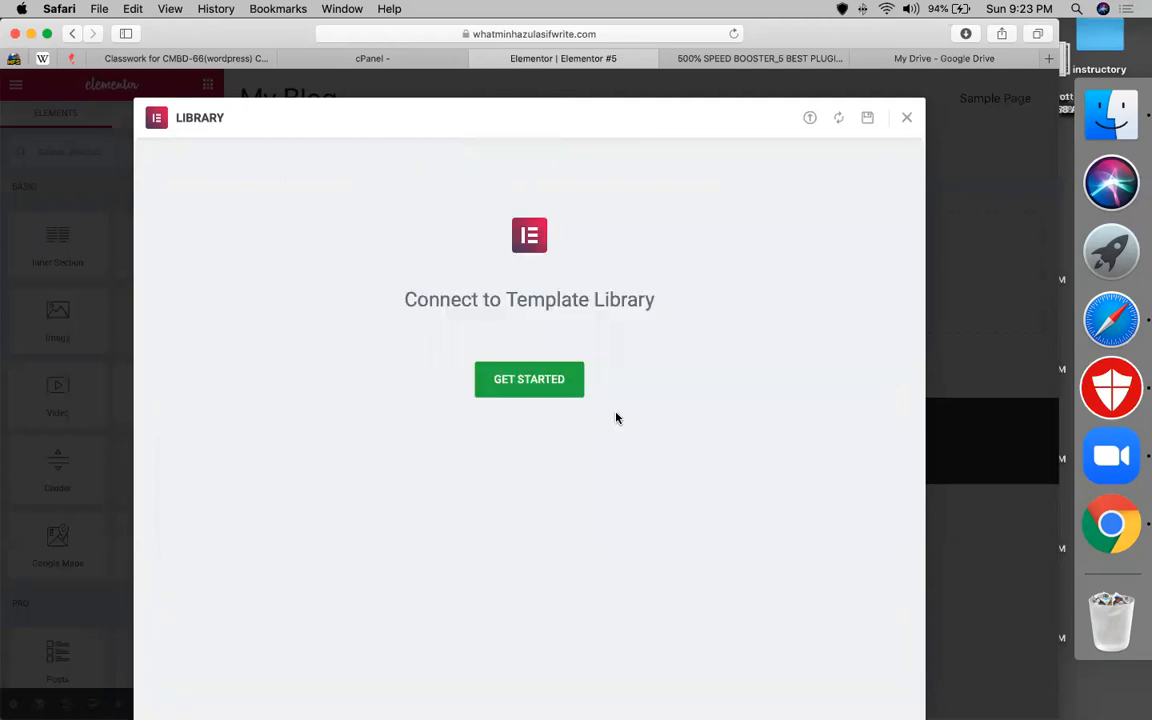
left_click(569, 395)
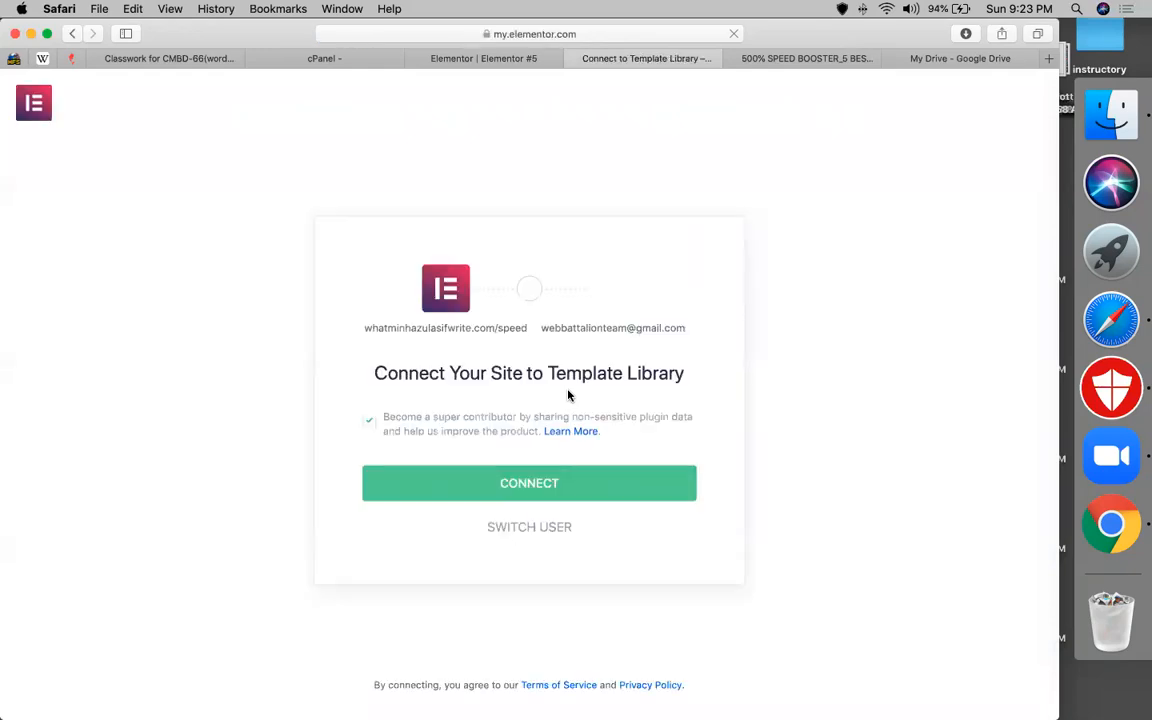
left_click(507, 486)
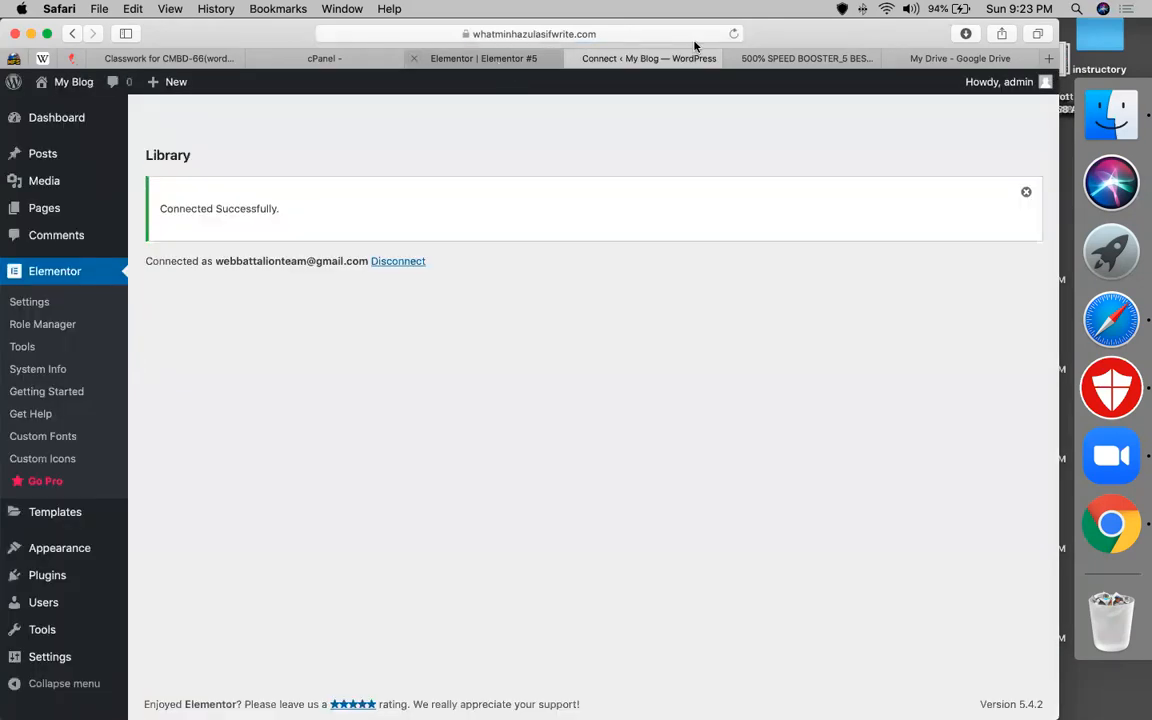
left_click(484, 58)
left_click(735, 33)
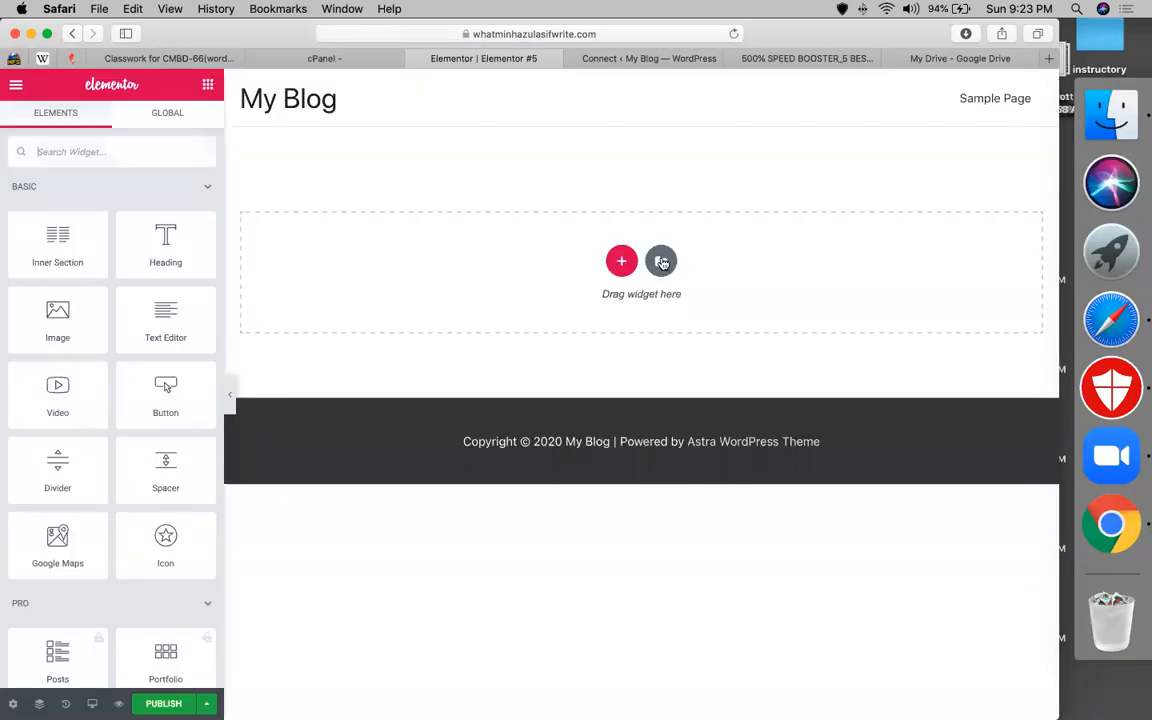
Publish the page with the Landing Page – Hotel library template inserted and exit the Elementor editor.
left_click(661, 262)
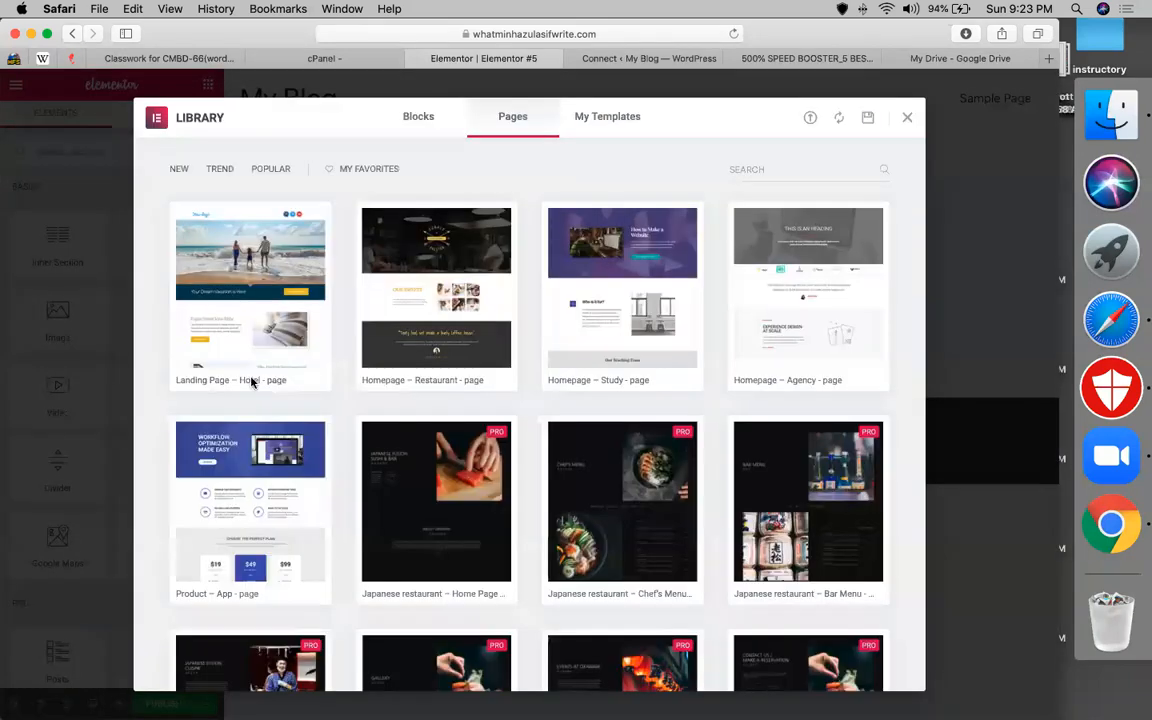
left_click(213, 385)
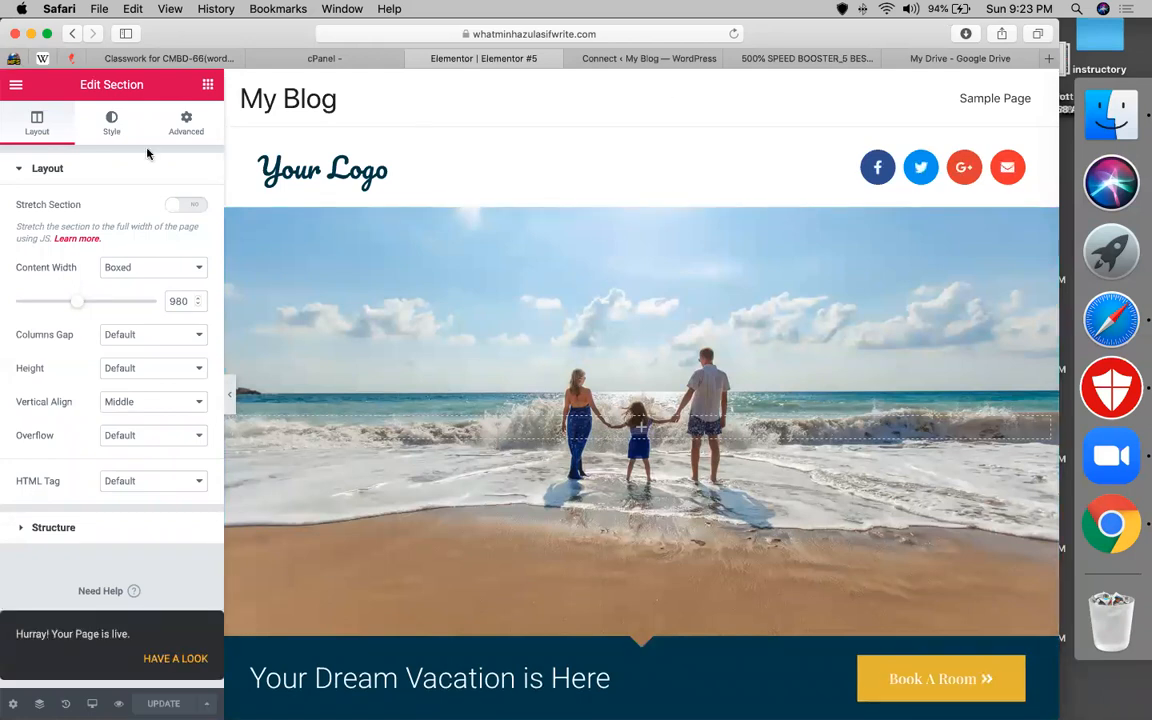
left_click(15, 86)
left_click(61, 535)
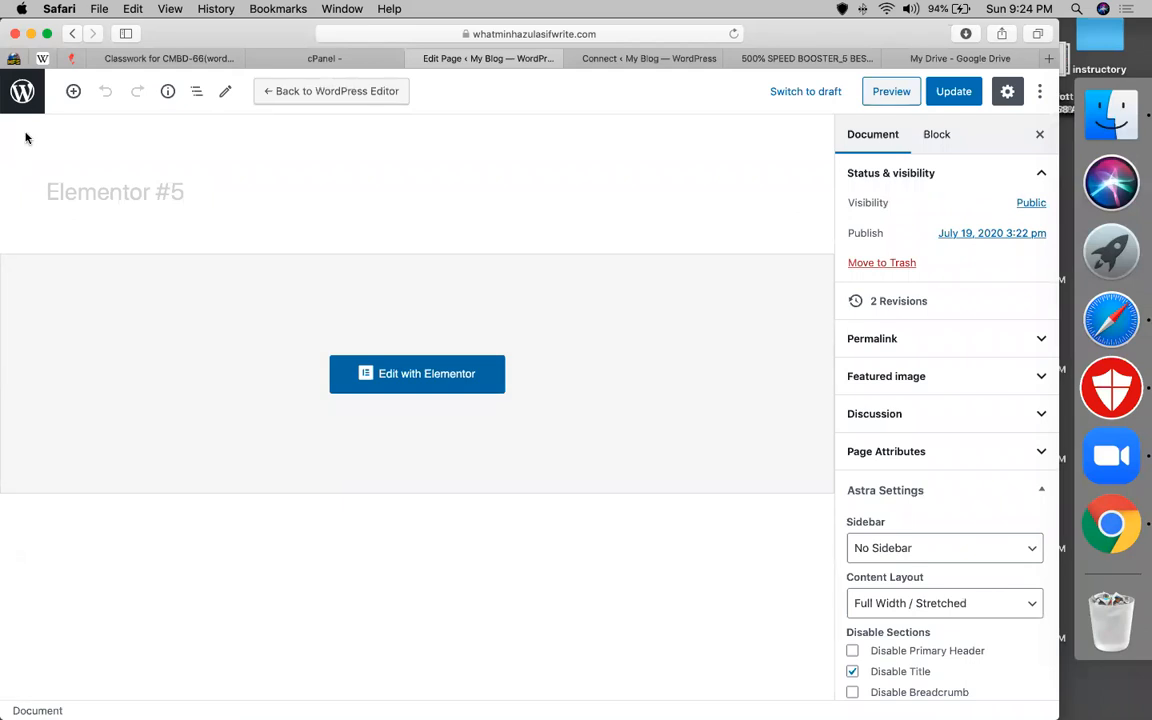
Create and publish a new WordPress page titled "about" and open it in the Elementor editor.
left_click(22, 91)
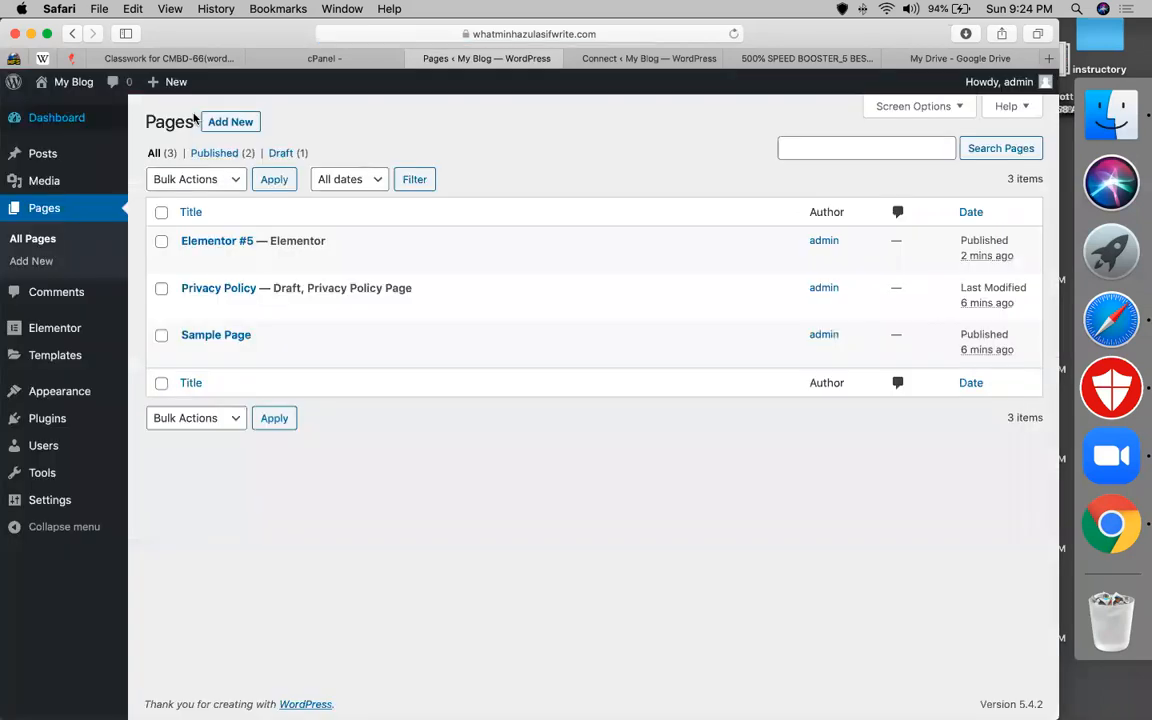
left_click(230, 126)
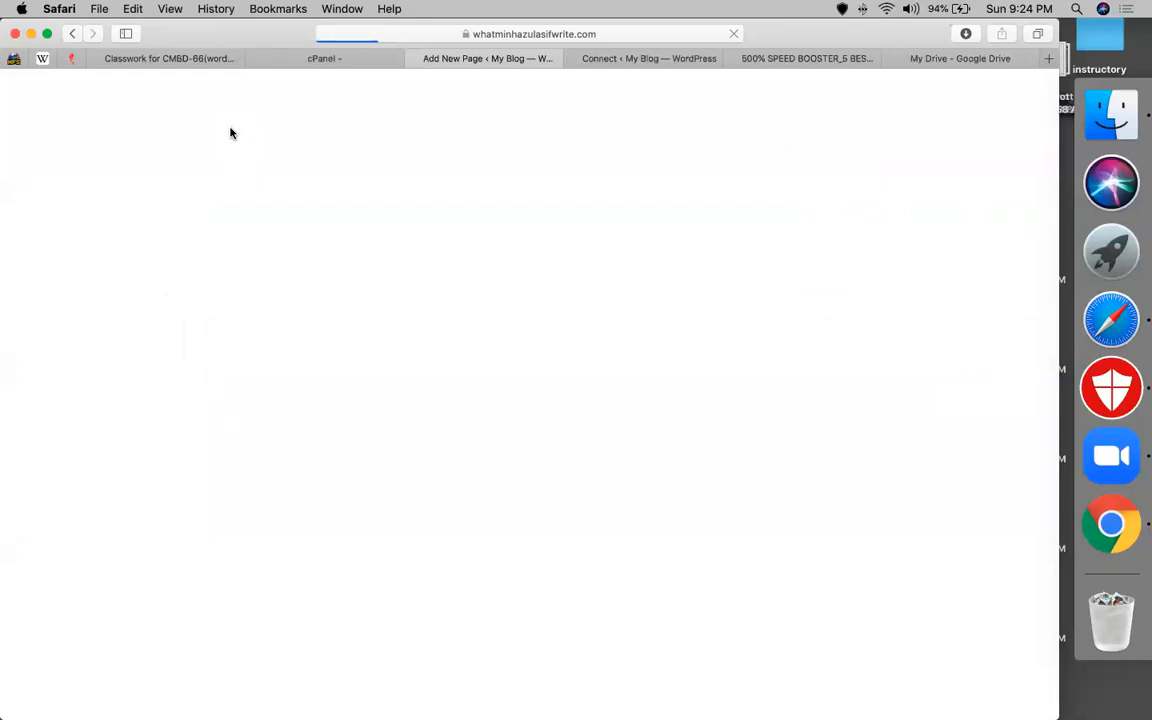
type("about")
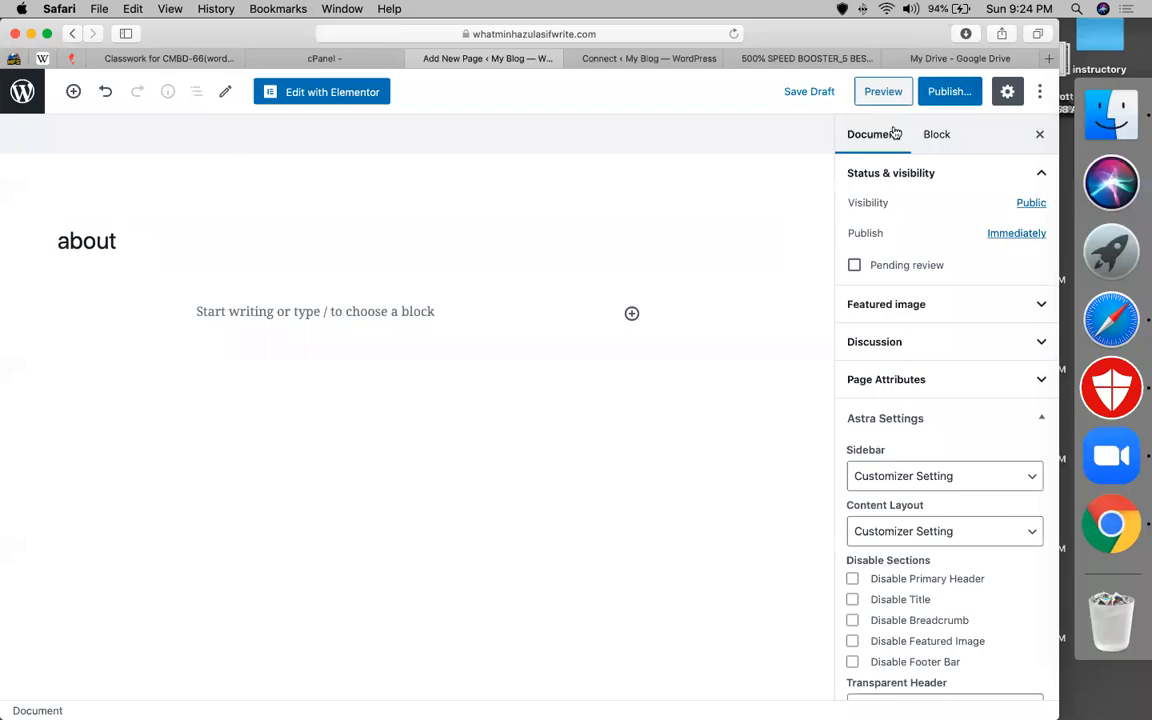
left_click(949, 91)
key("Return")
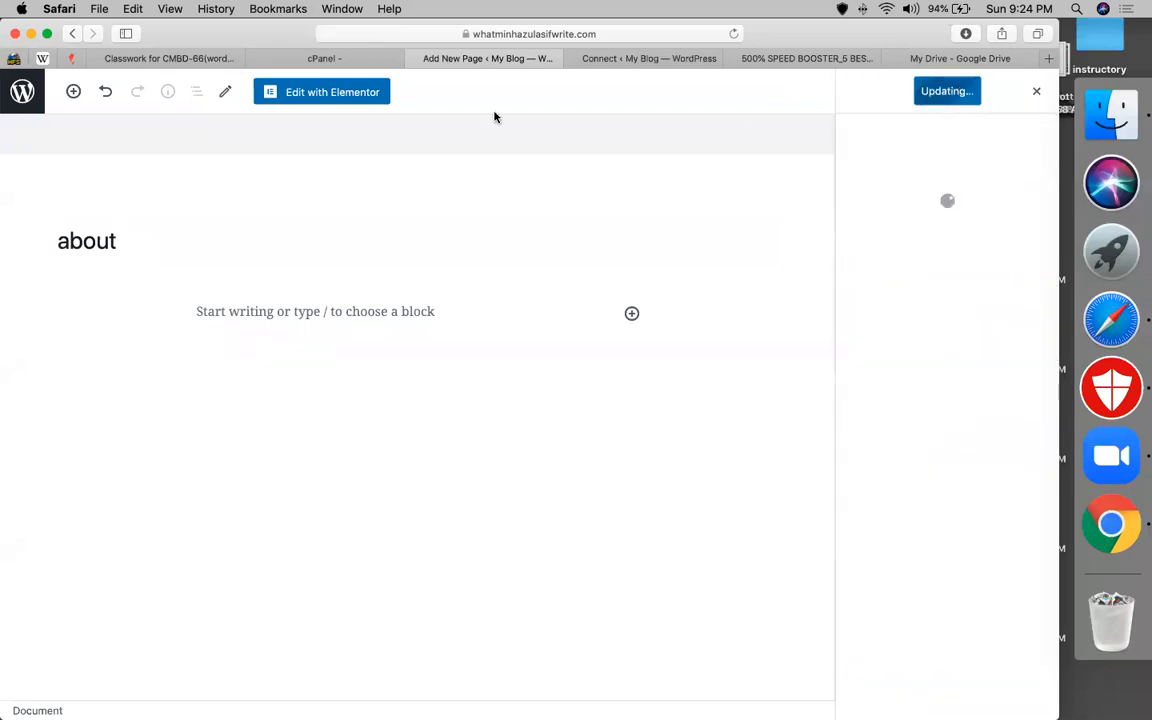
left_click(375, 100)
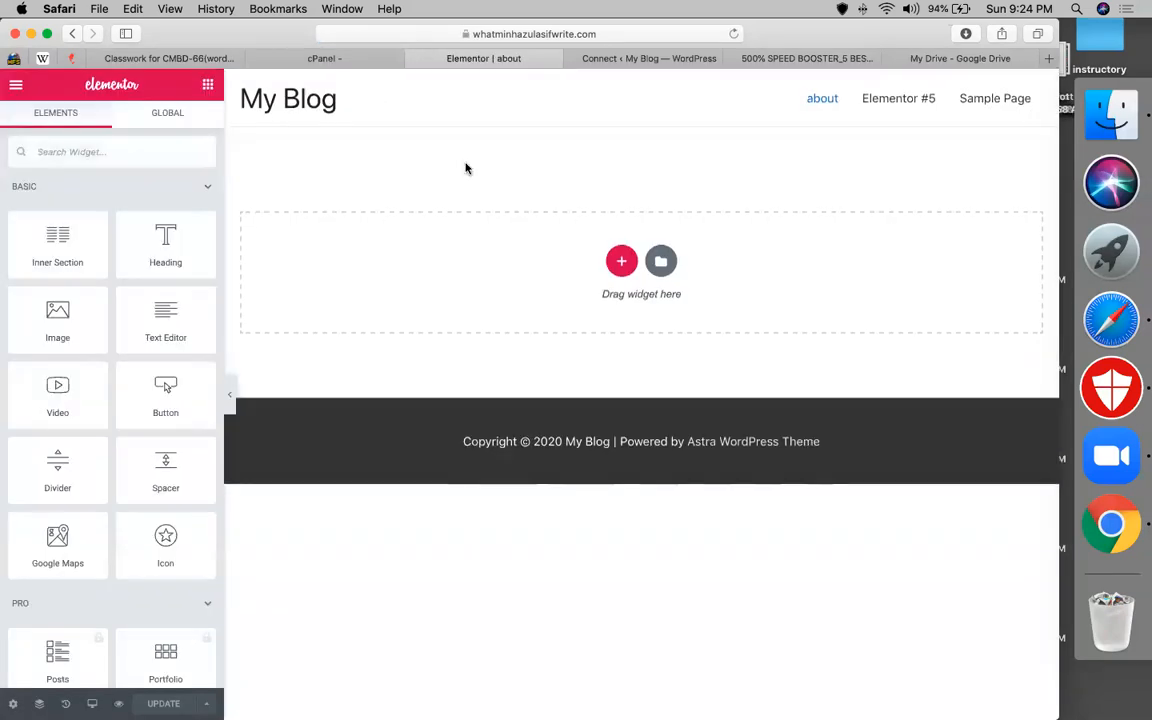
Search the template library's blocks for "about" and insert the white Alternate Gallery Slide block.
left_click(661, 261)
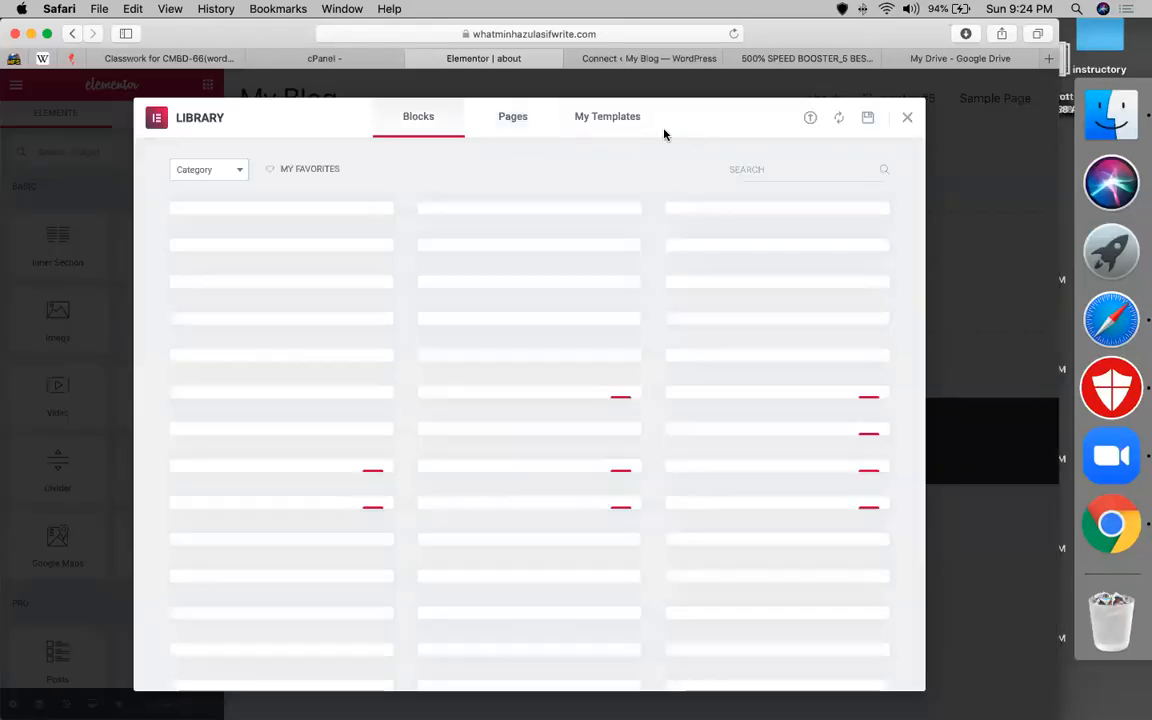
left_click(760, 170)
type("about")
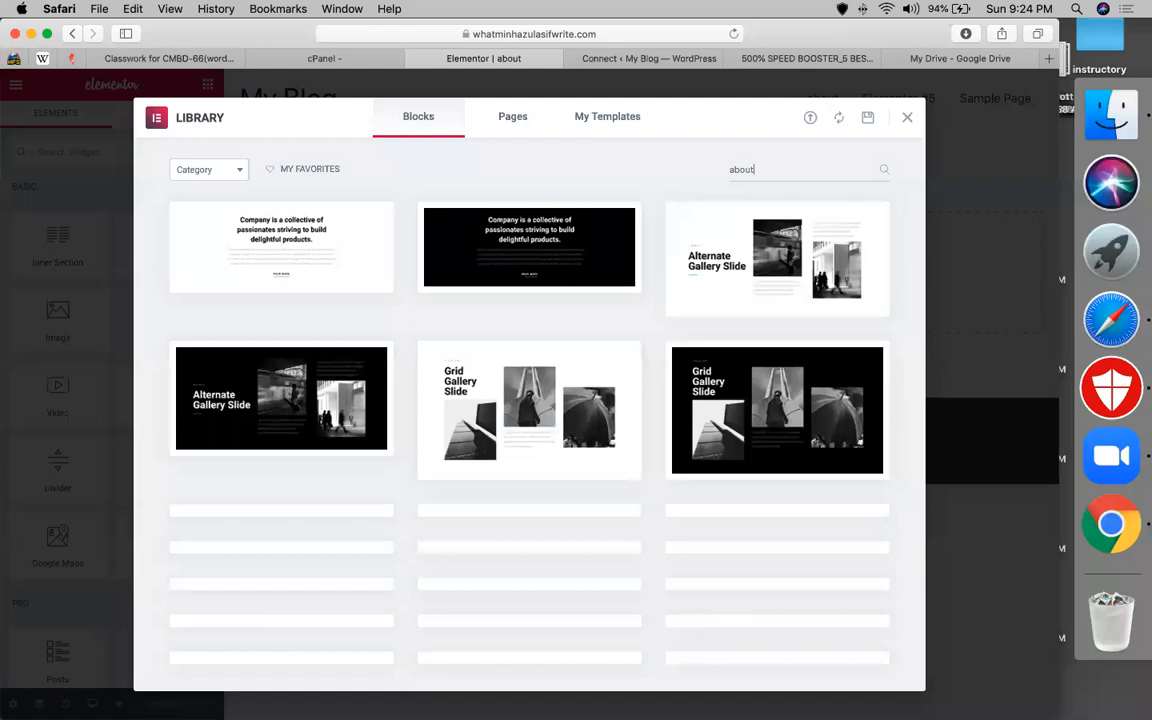
left_click(704, 311)
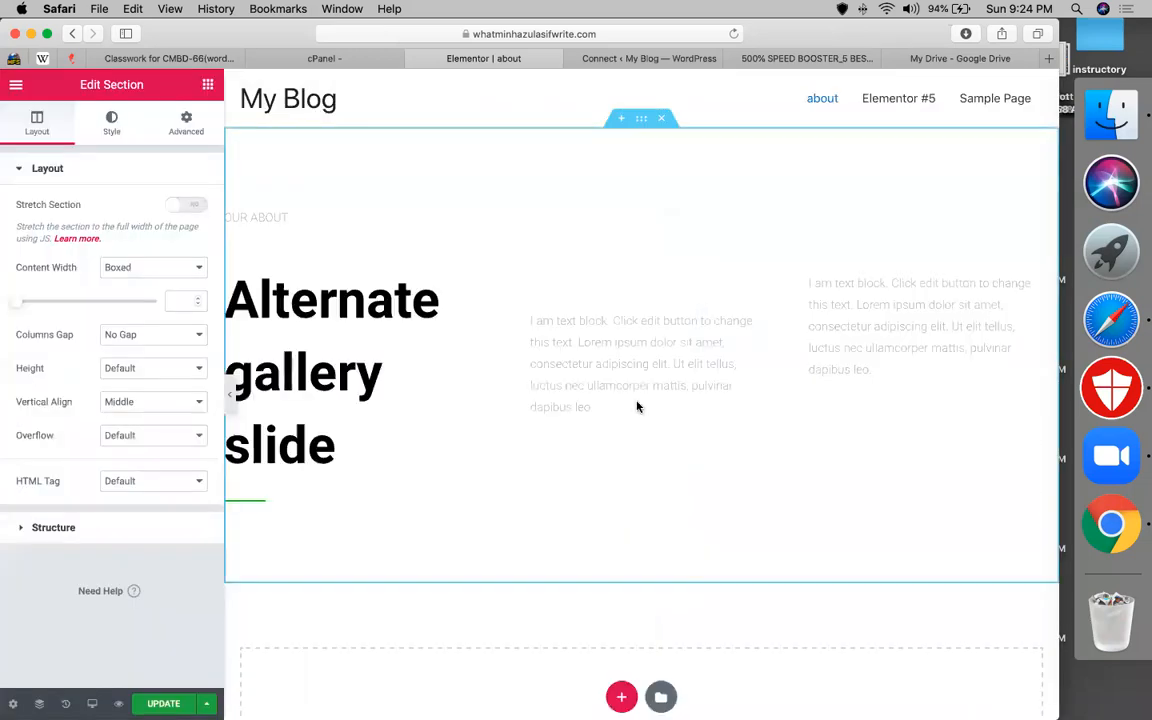
Insert the white "about" block with the bicycle image beside About Company below the gallery section, and preview the page.
scroll(681, 553, "down", 3)
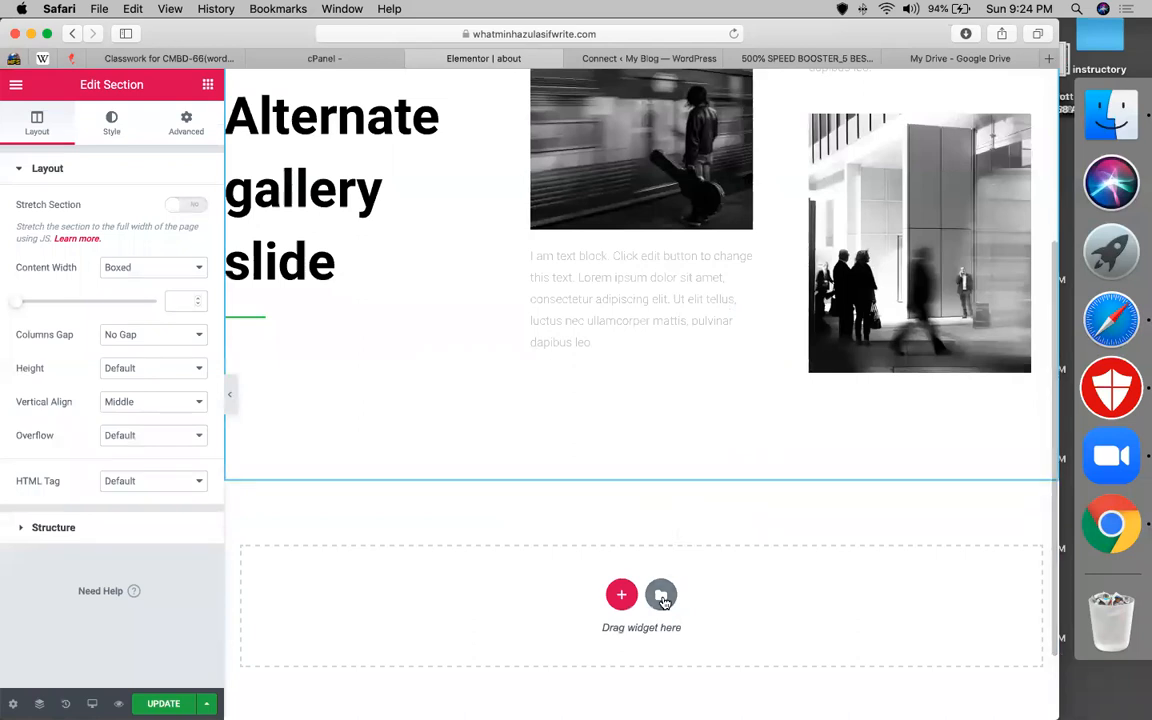
left_click(661, 596)
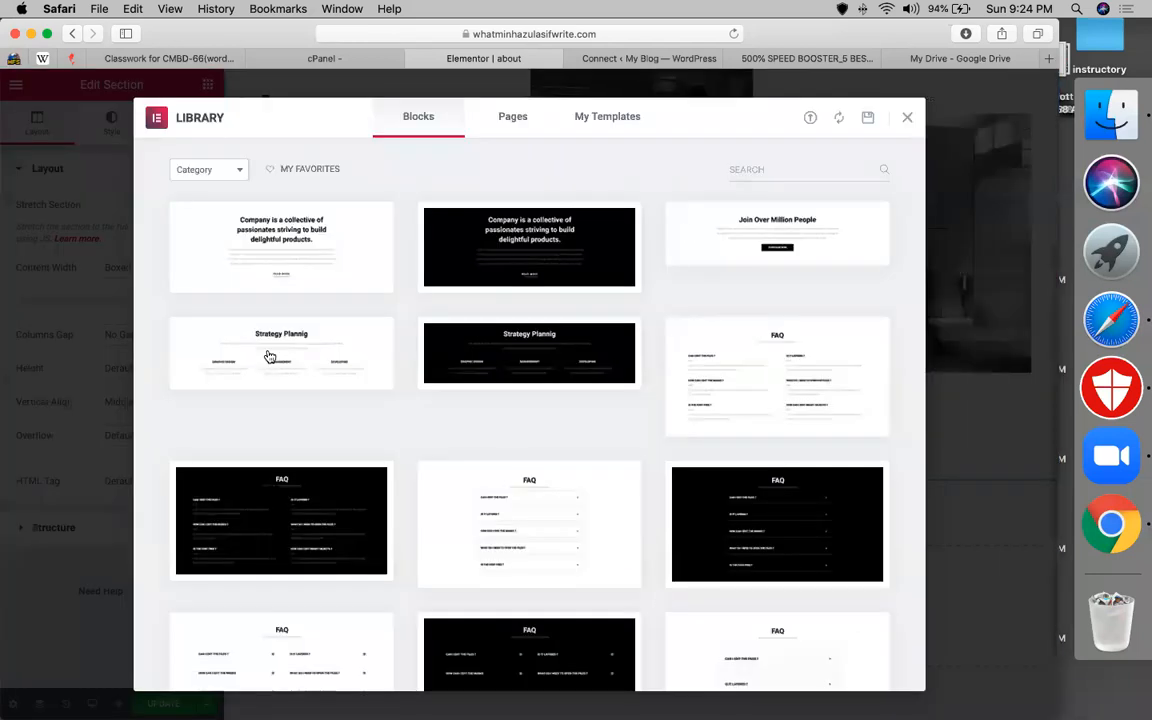
left_click(756, 171)
type("about")
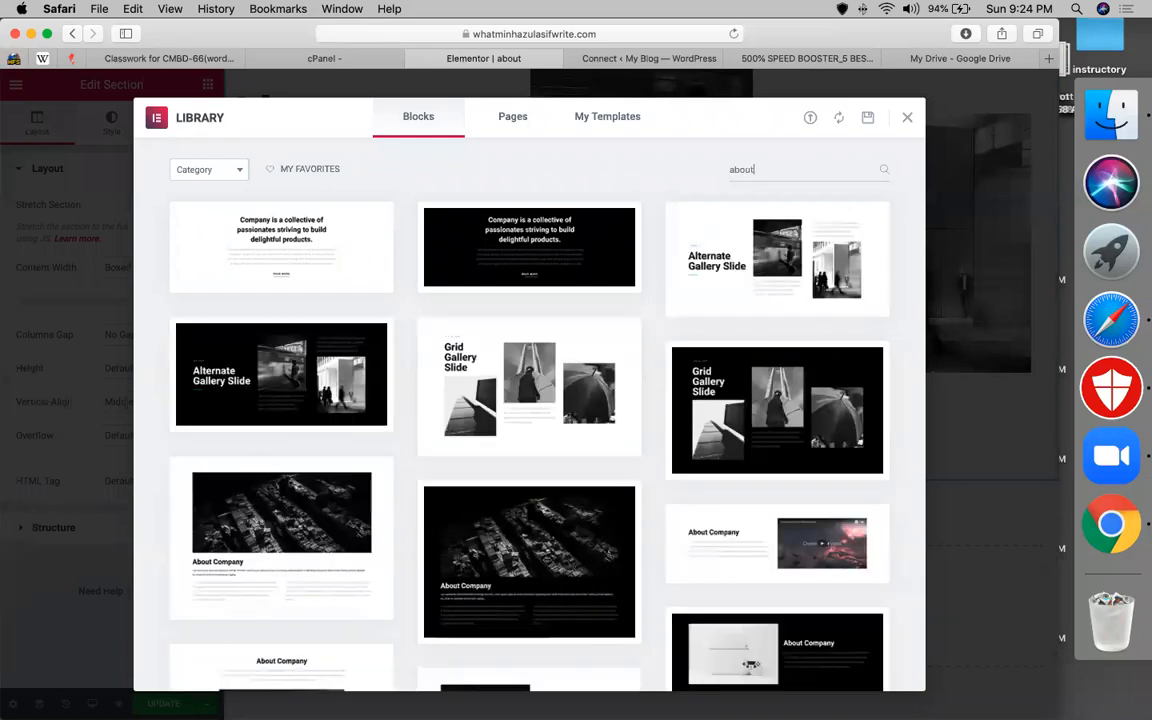
scroll(588, 405, "down", 5)
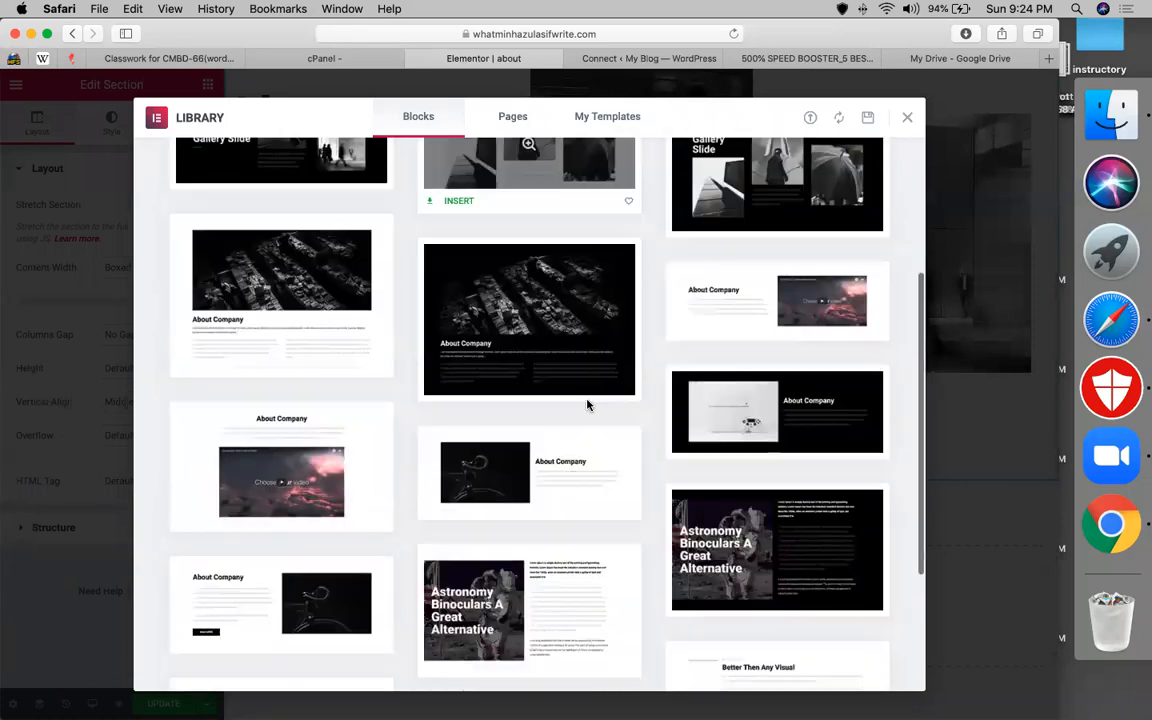
left_click(459, 502)
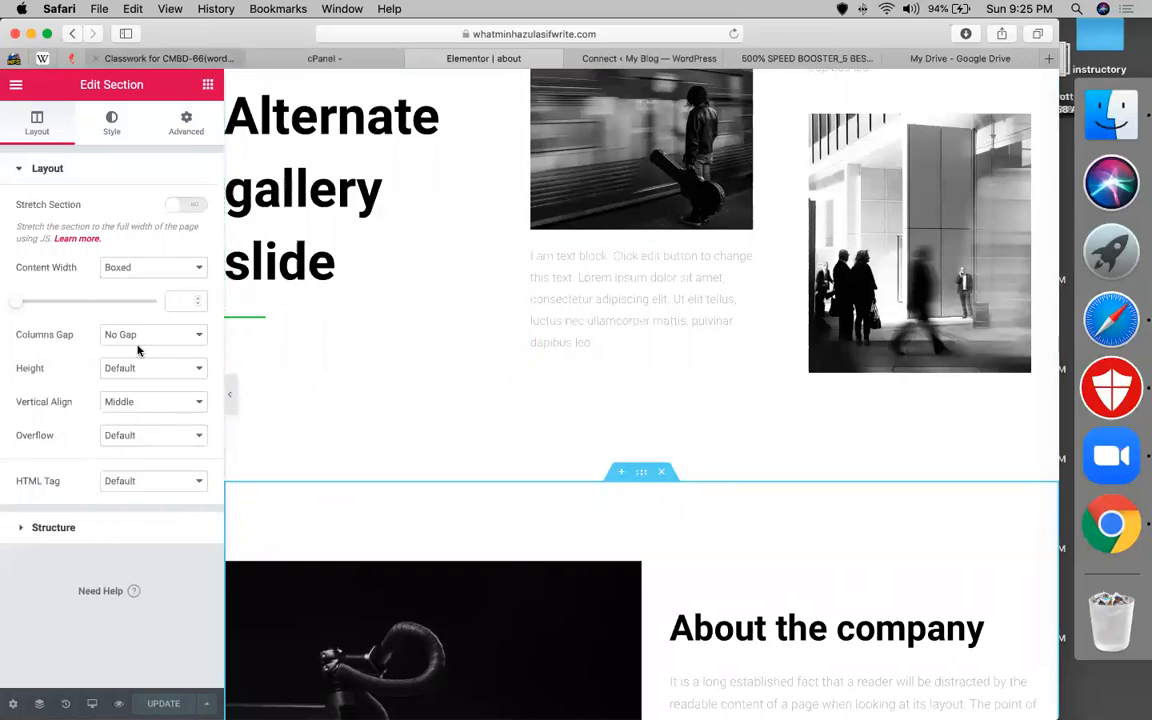
left_click(118, 703)
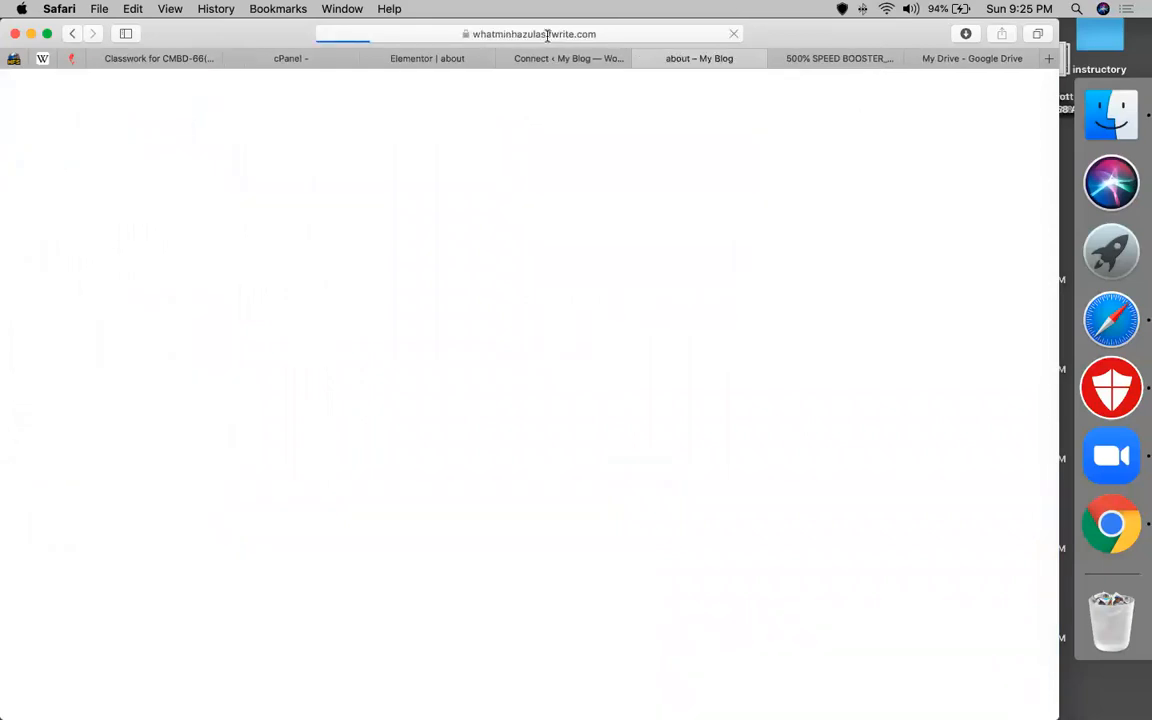
Open the site's home page by shortening the preview address to its /speed part, and copy that address.
left_click(493, 34)
key("shift+super+Right")
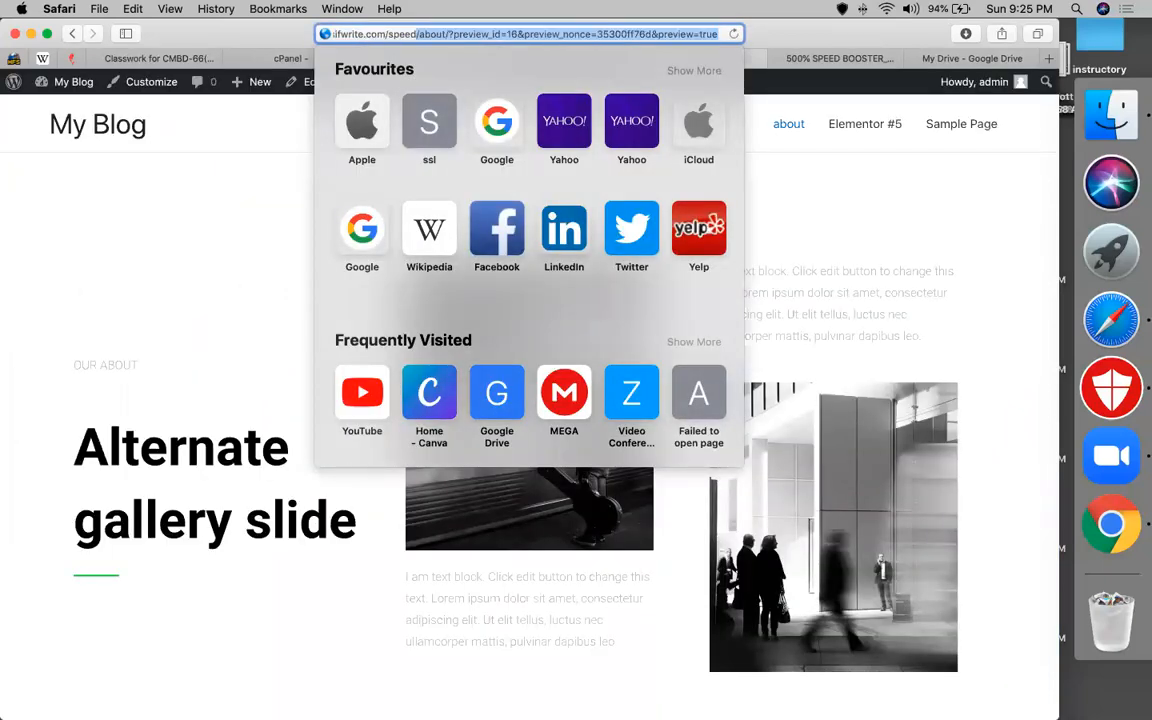
key("BackSpace")
key("Return")
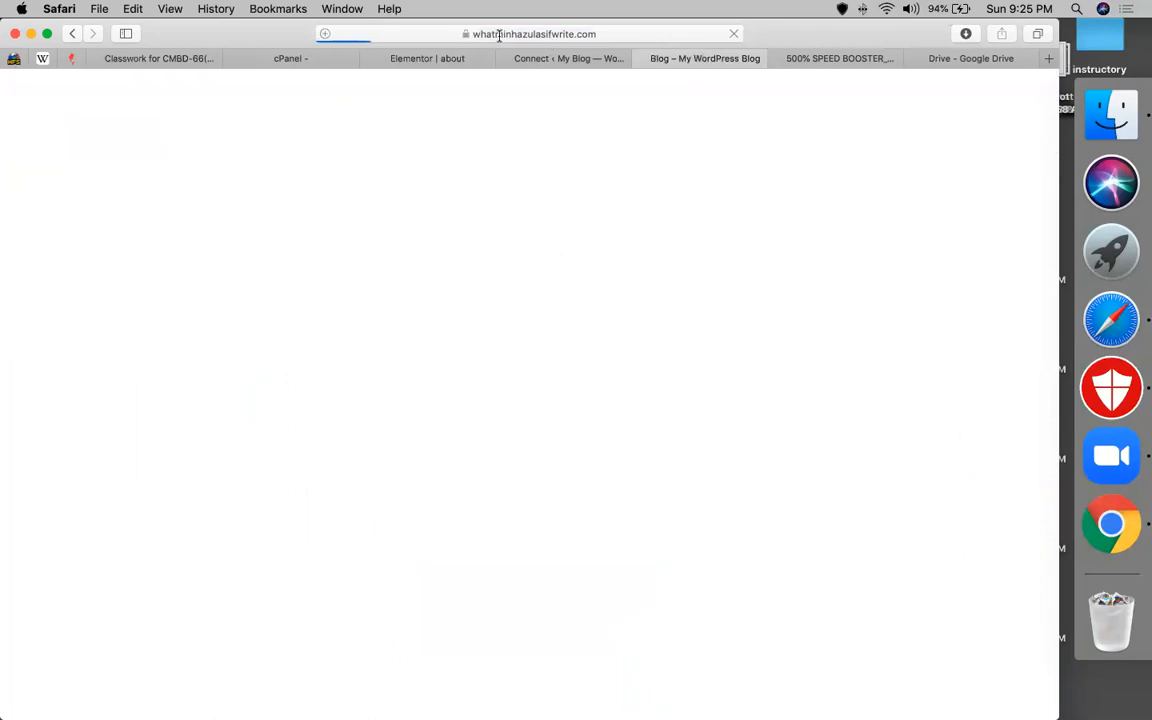
left_click(499, 34)
key("super+c")
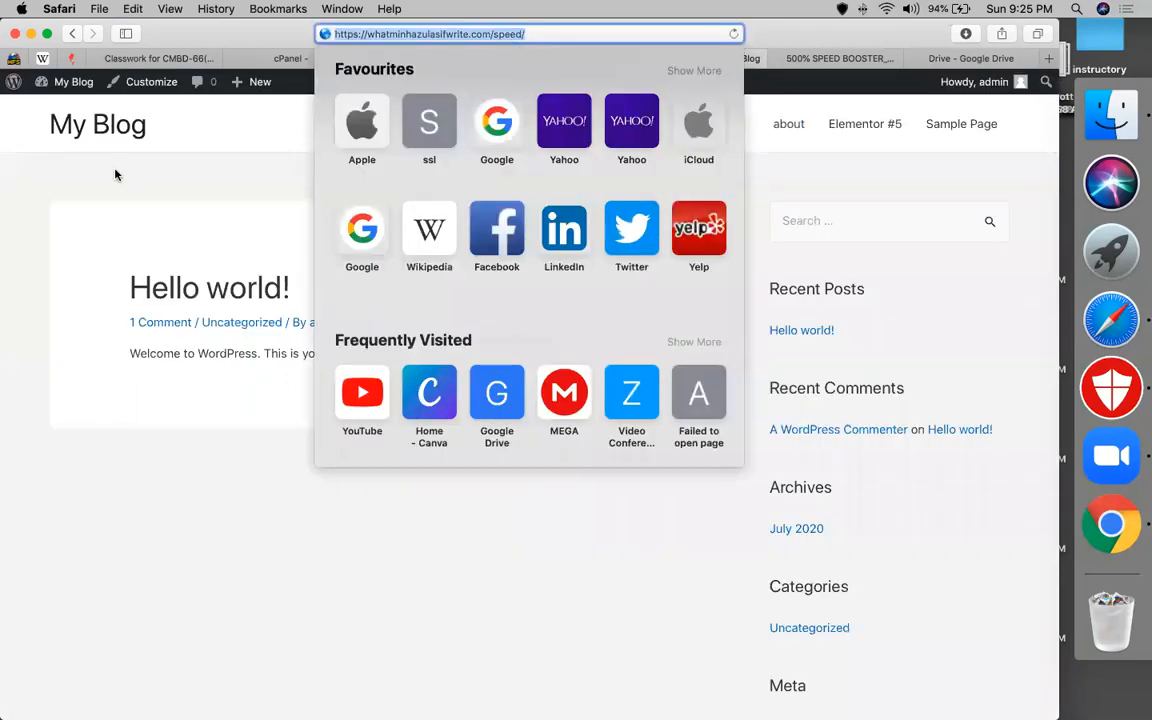
left_click(115, 175)
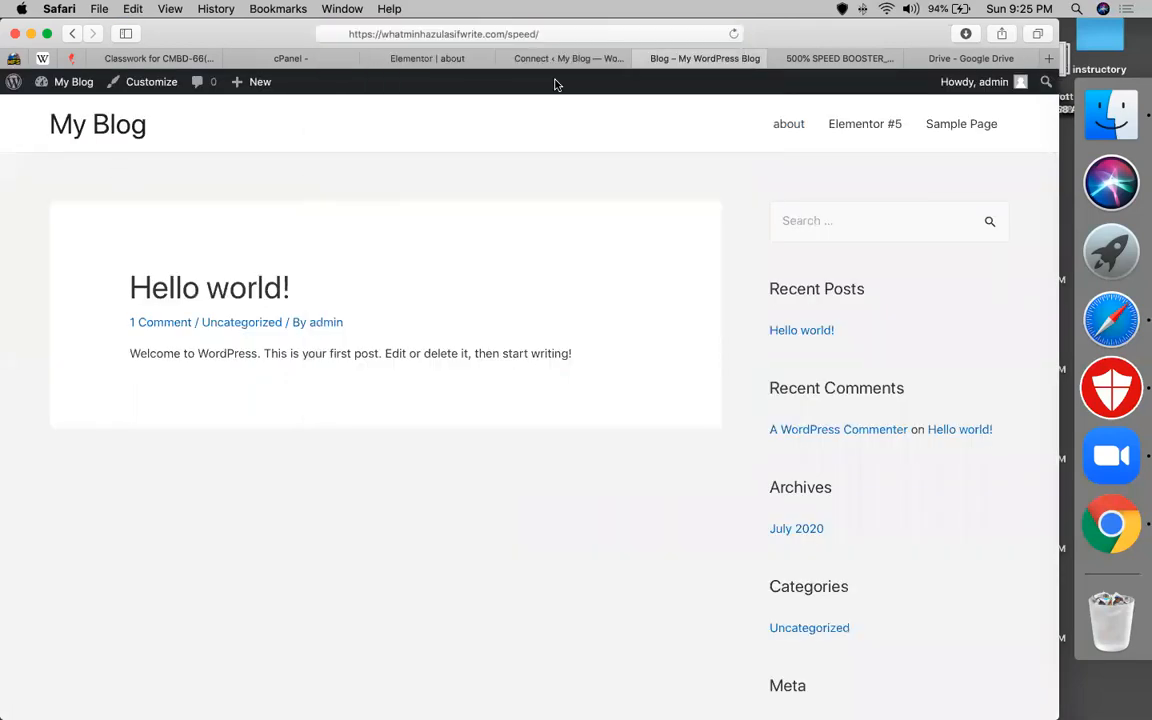
Open the GTmetrix and PageSpeed Insights links from the speed booster spreadsheet's "Analyze your site's speed" section.
left_click(802, 62)
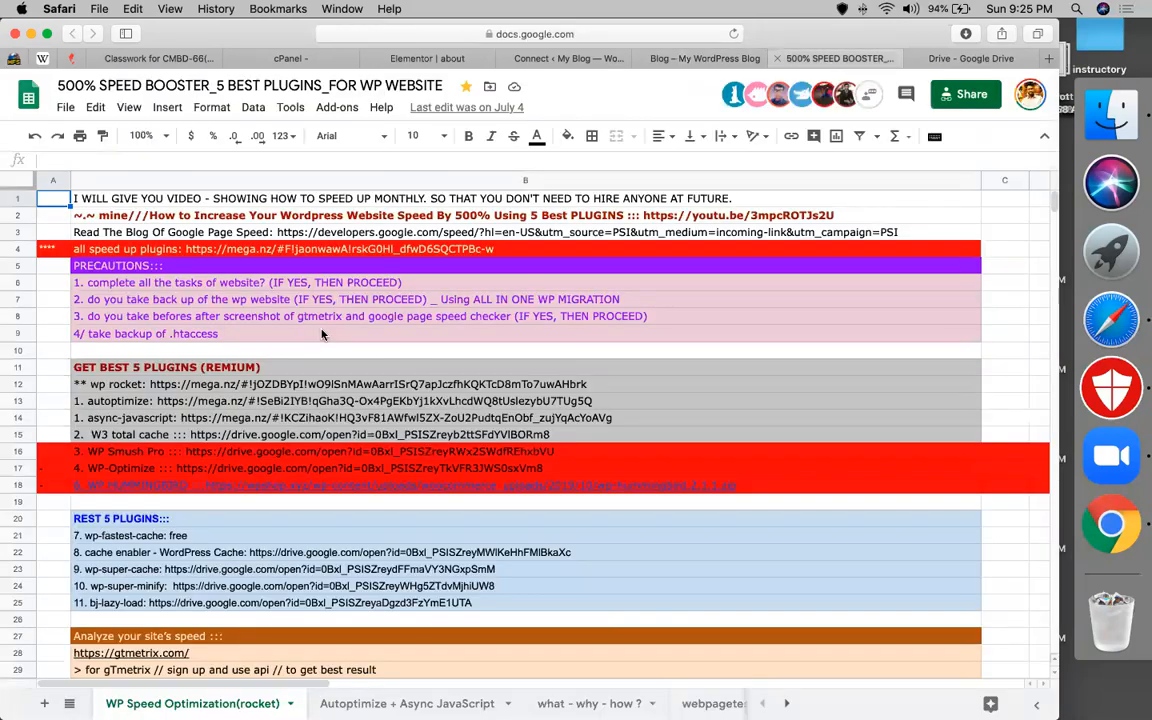
left_click(322, 335)
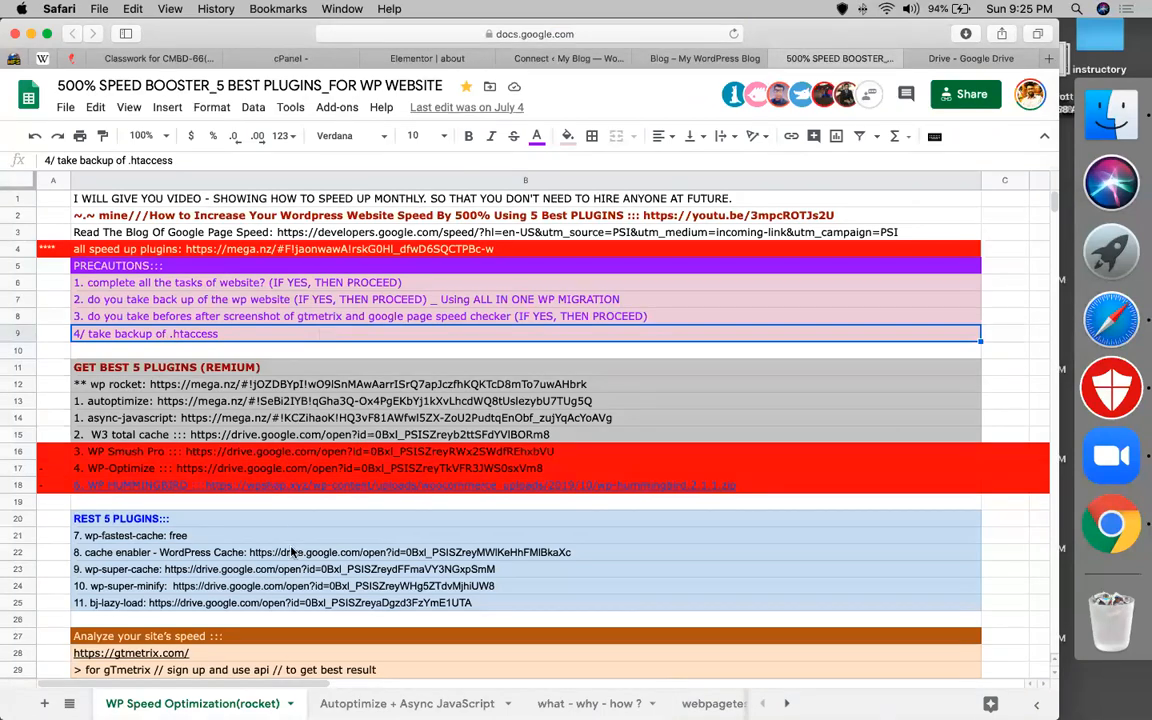
scroll(291, 551, "down", 5)
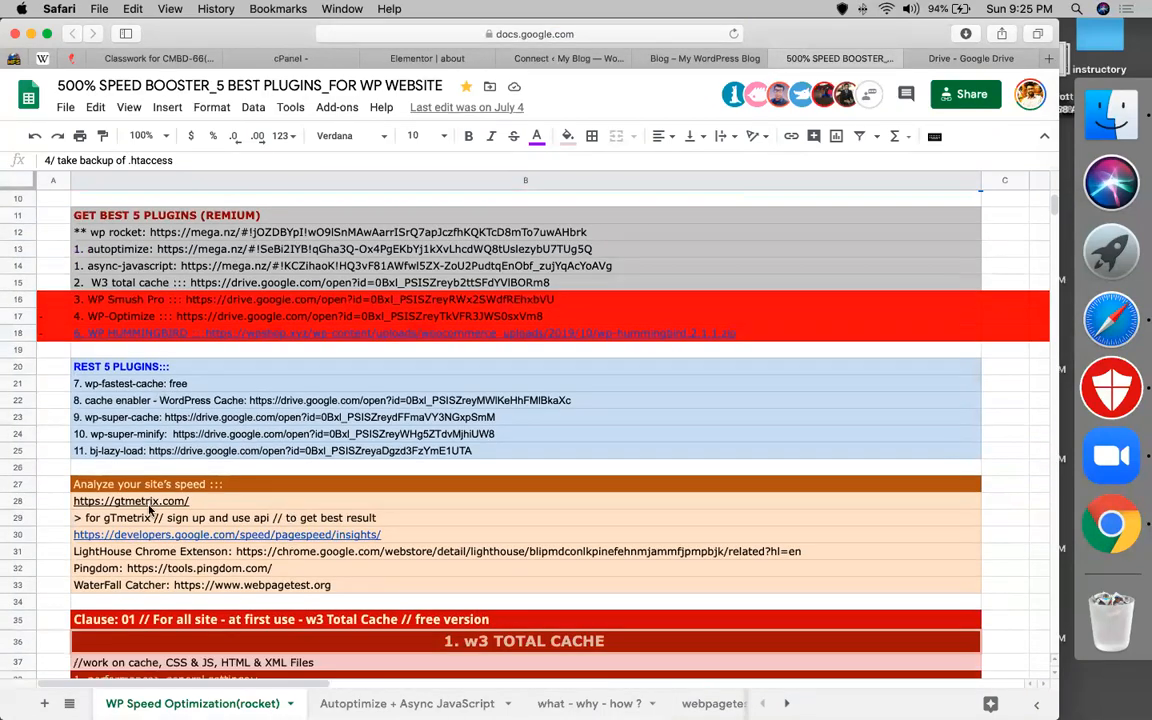
mouse_move(150, 511)
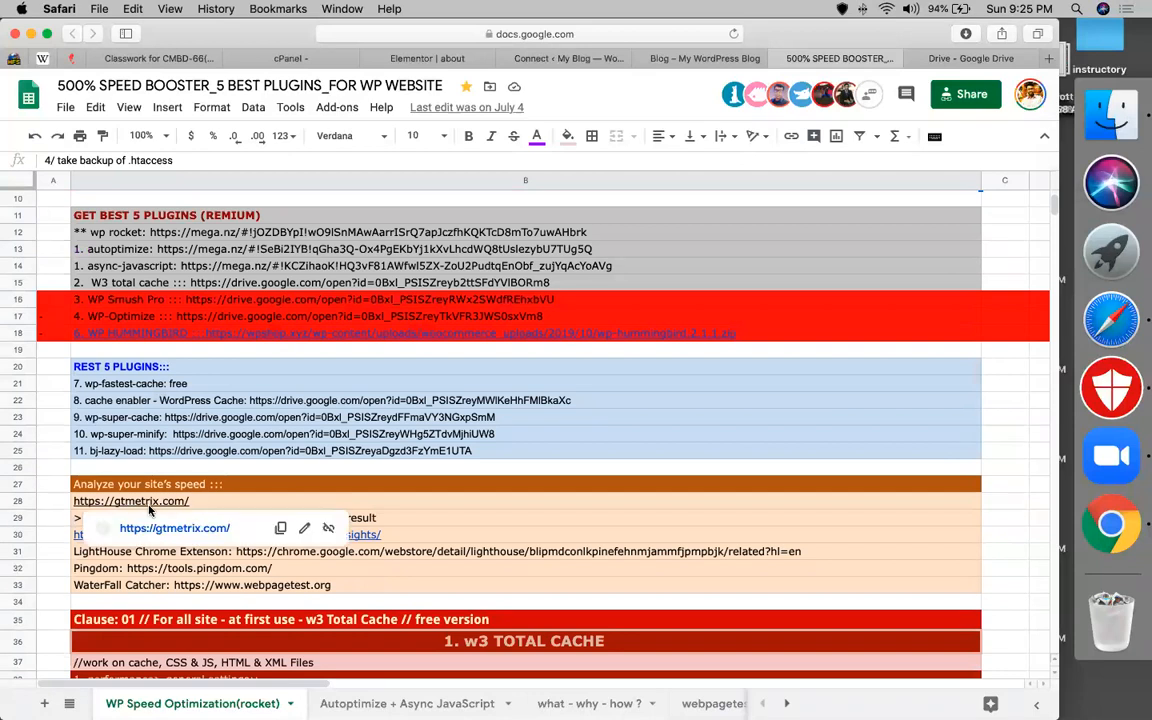
left_click(202, 530)
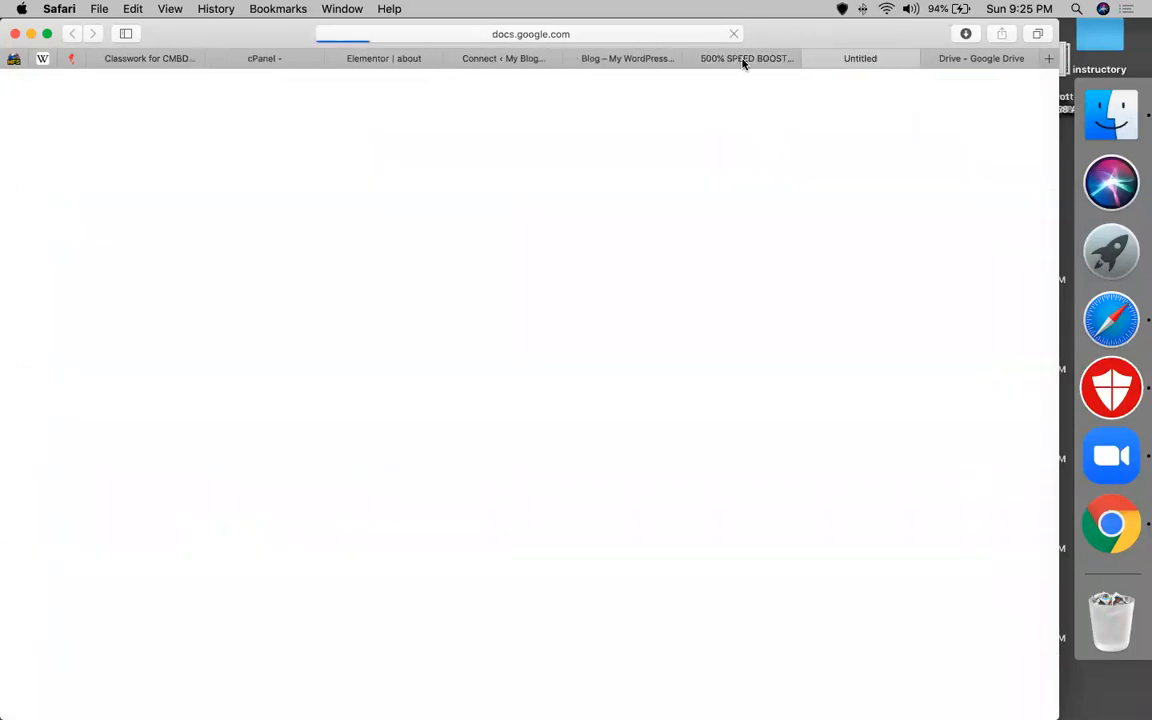
left_click(743, 60)
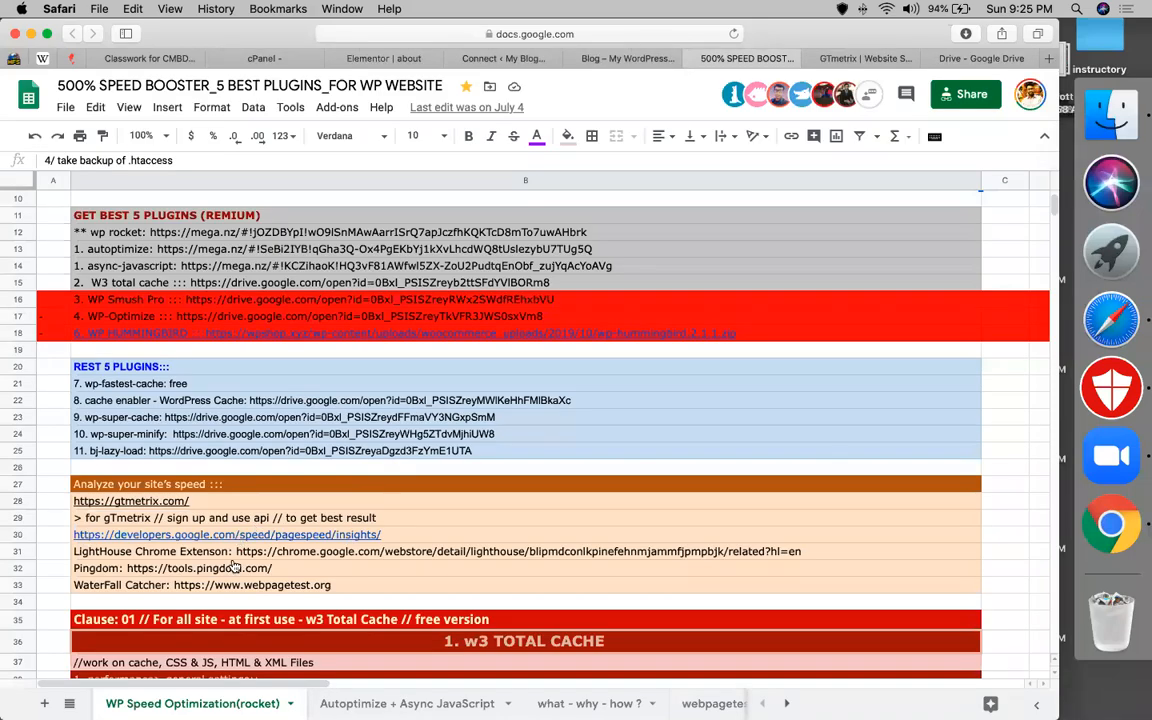
left_click(252, 534)
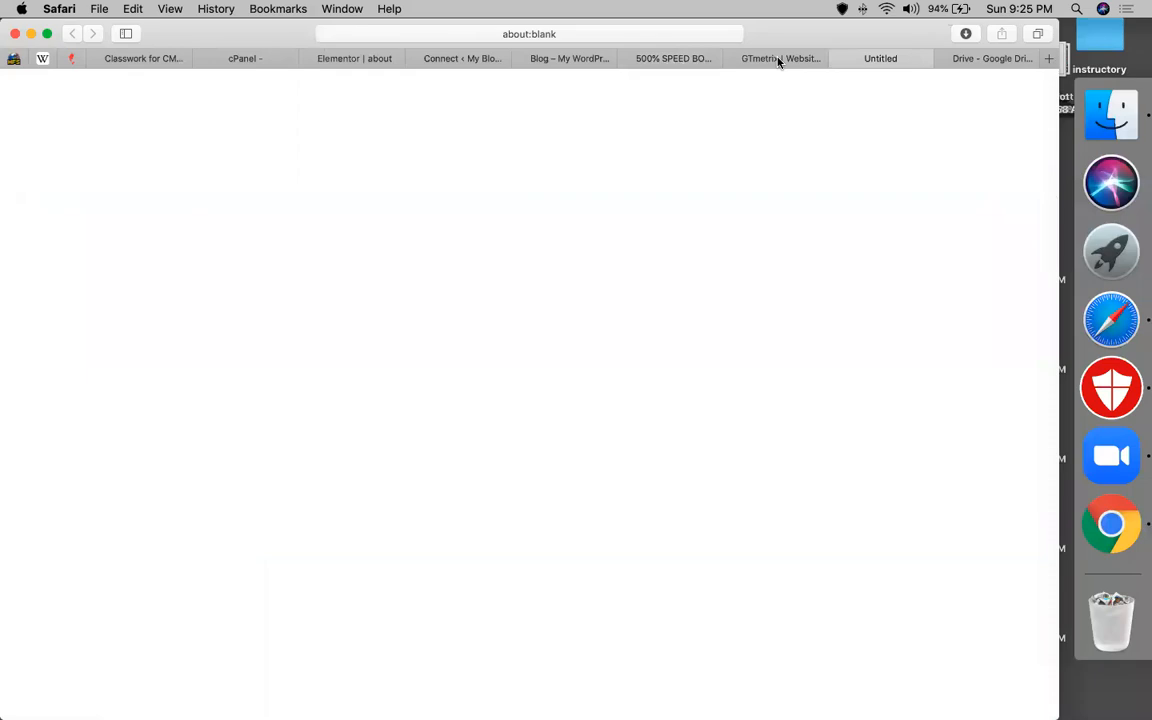
Enter the copied /speed/ site address as the URL to analyze in GTmetrix.
left_click(779, 60)
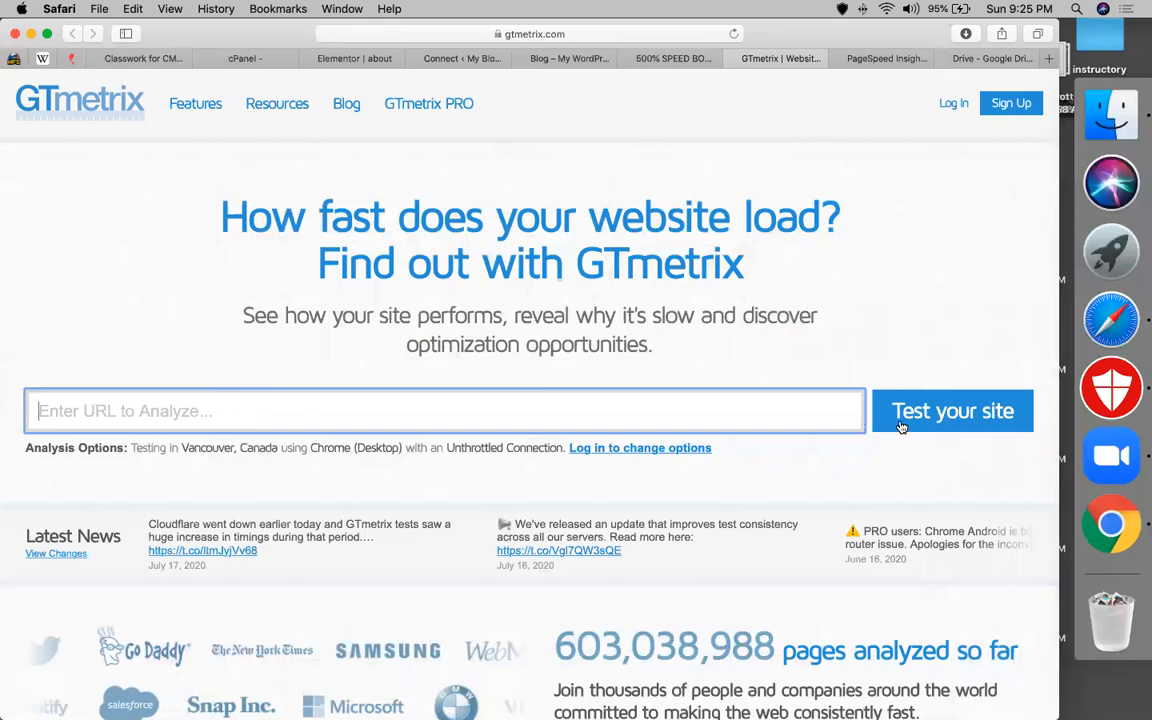
key("super+v")
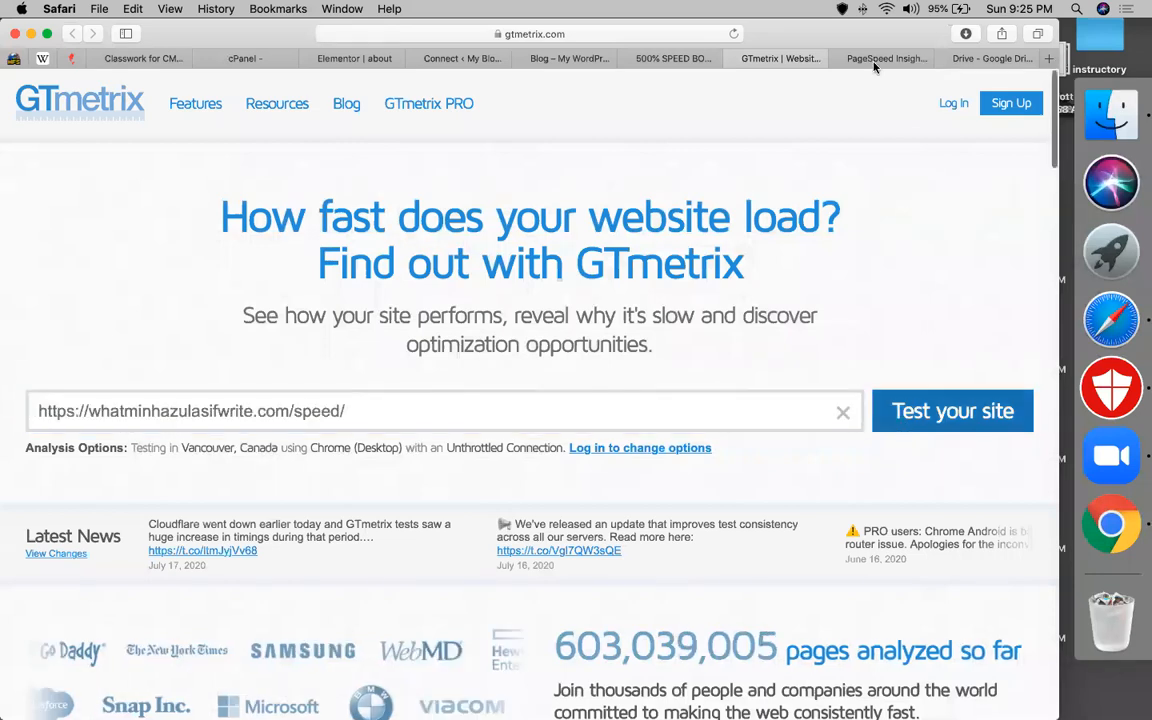
Start the GTmetrix test of the /speed/ site and analyze the same address in PageSpeed Insights.
key("Return")
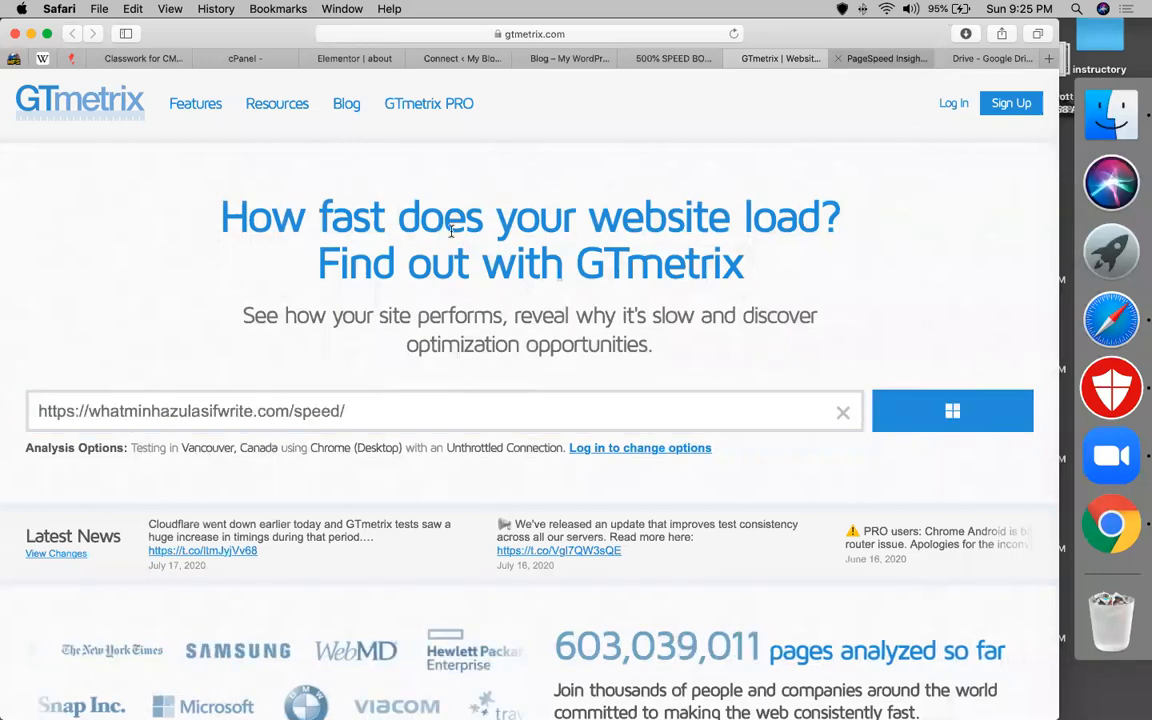
key("ctrl+Tab")
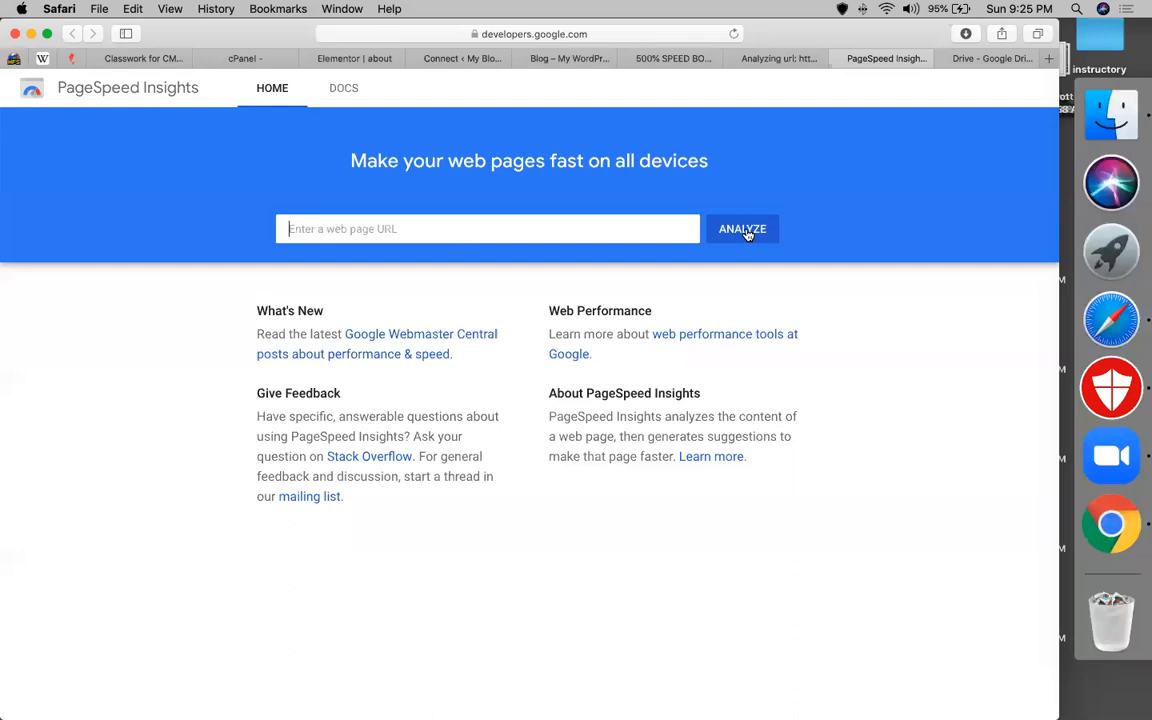
key("super+v")
Copy the tools.pingdom.com address from the speed booster spreadsheet and open it in a new browser tab.
left_click(651, 60)
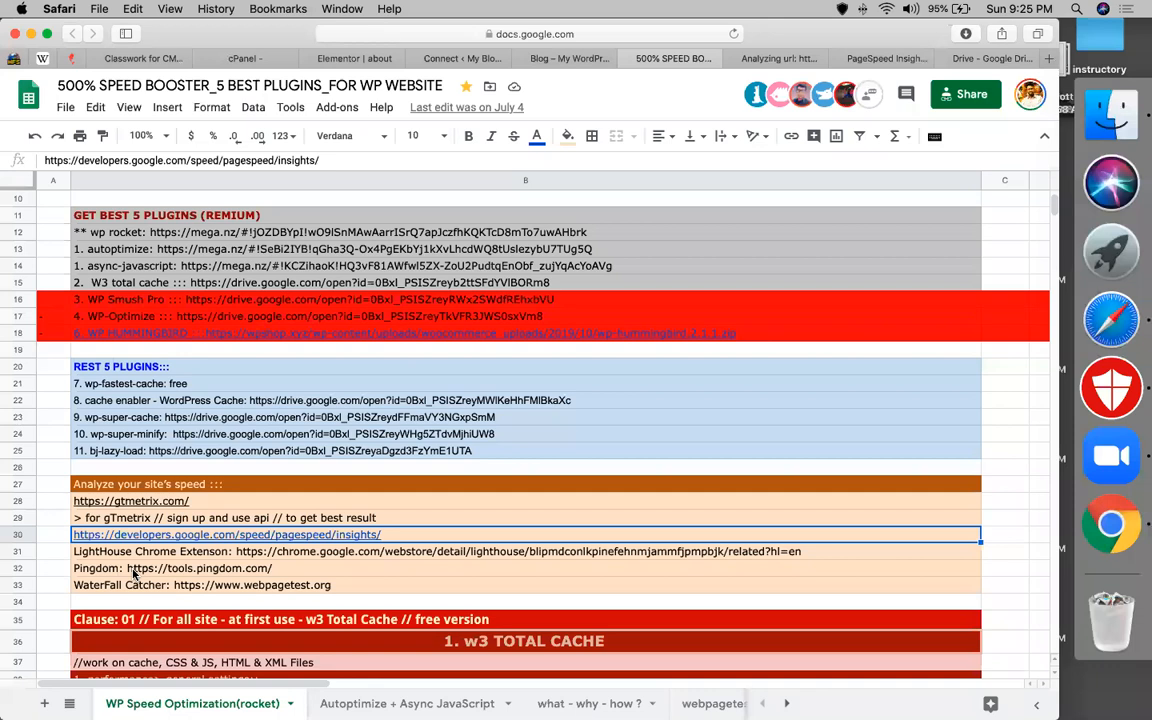
left_click(133, 572)
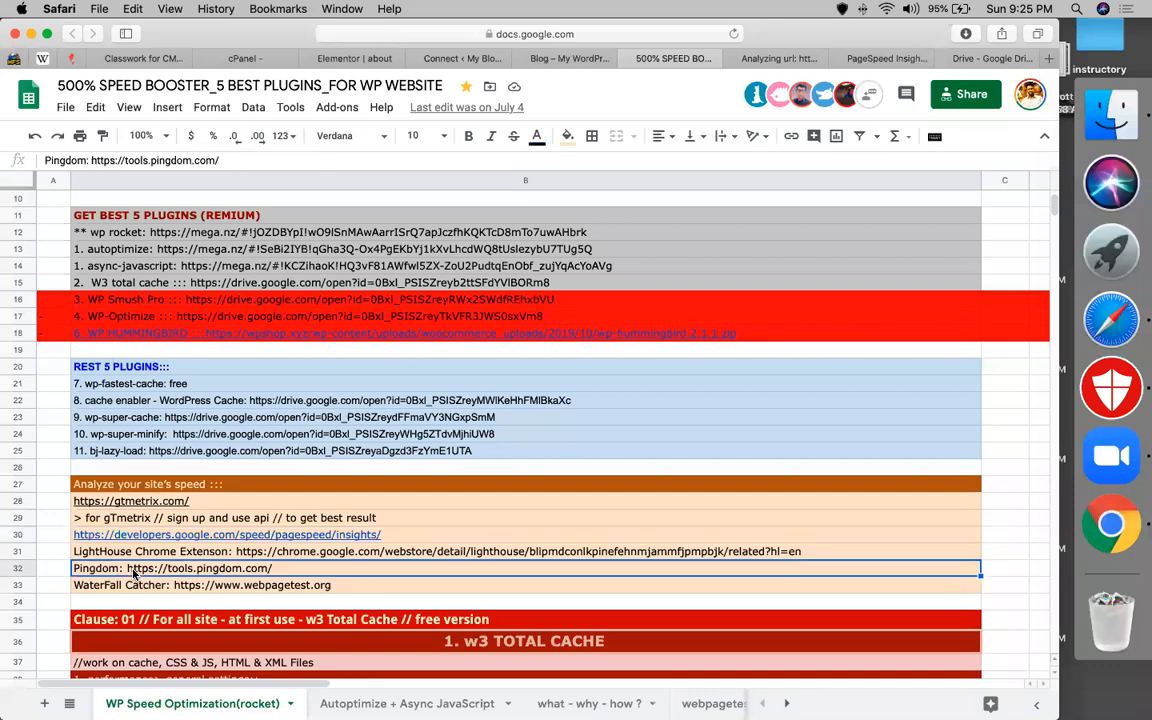
double_click(130, 570)
key("shift+super+Right")
key("super+t")
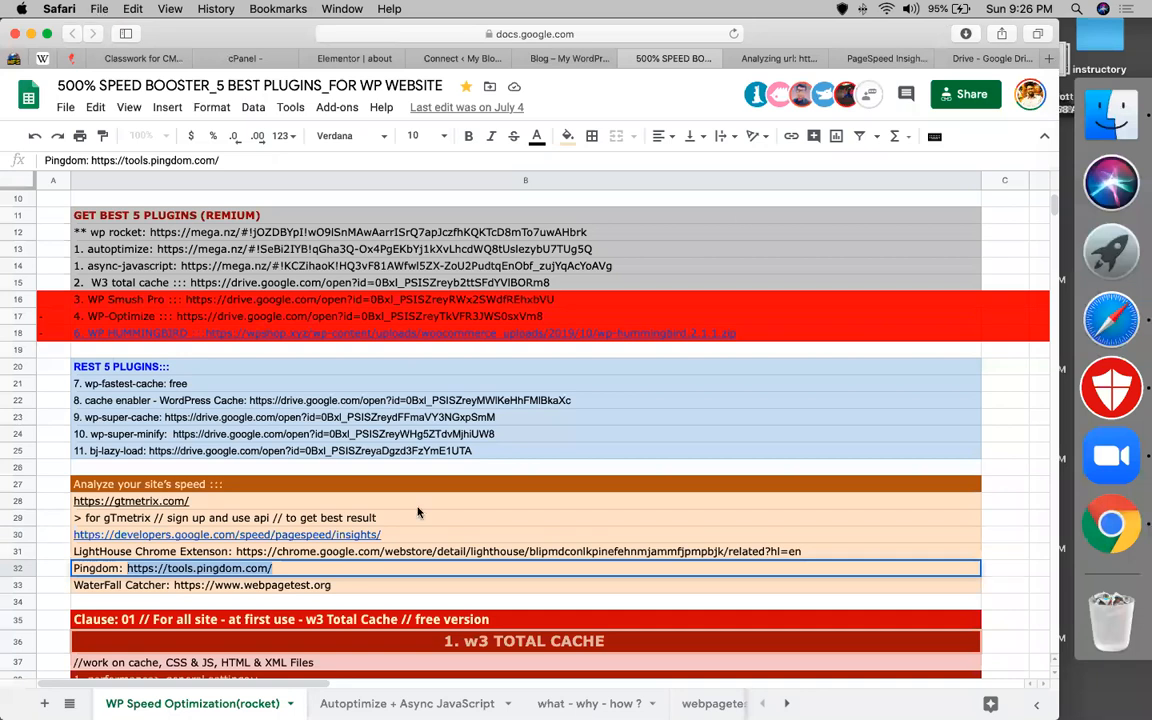
key("super+t")
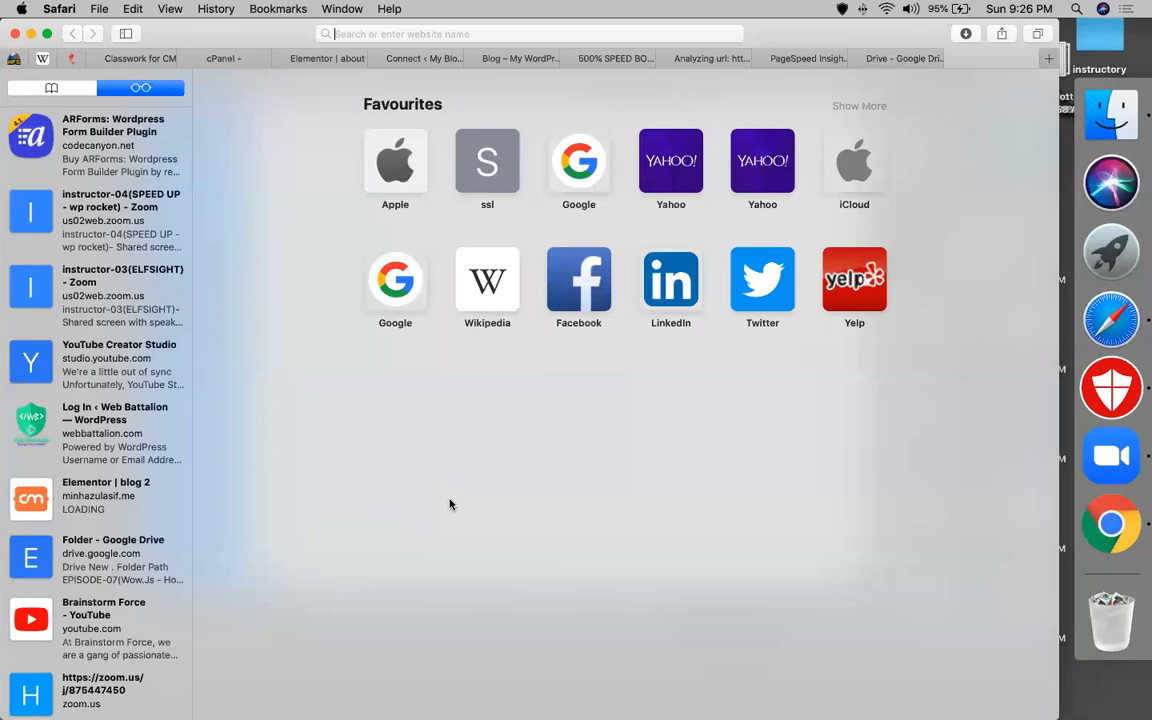
key("super+v")
key("Return")
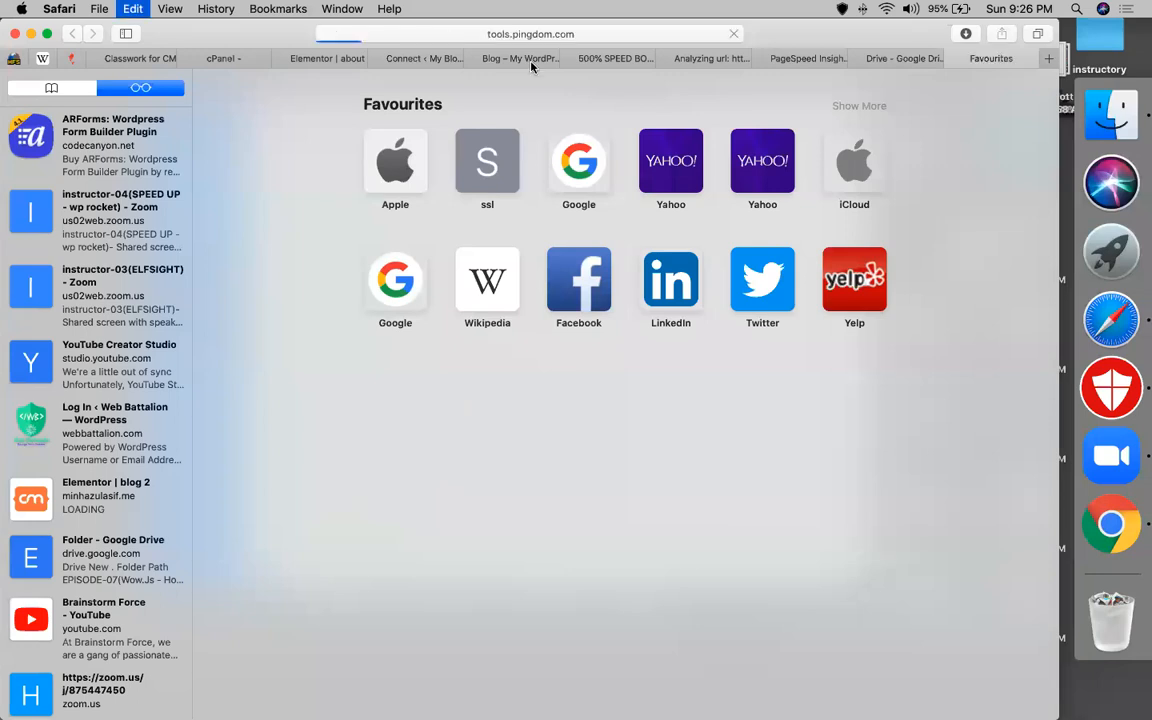
Copy the site's /speed/ address from the blog home page.
left_click(528, 62)
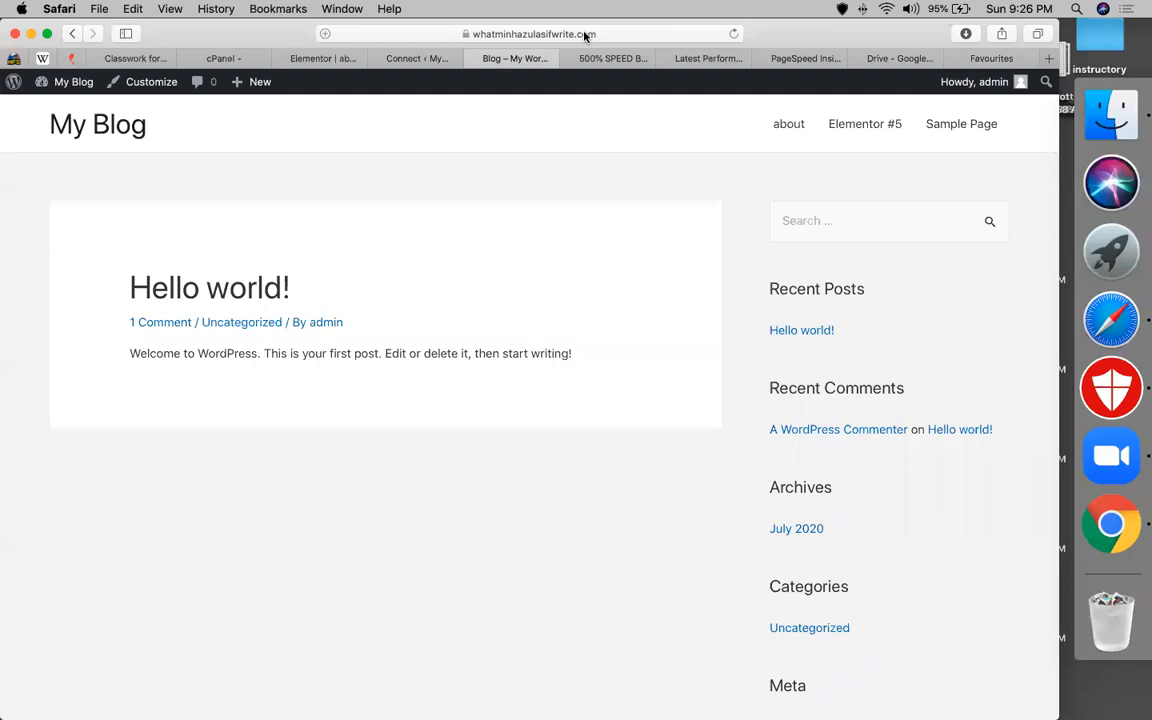
left_click(585, 35)
key("super+c")
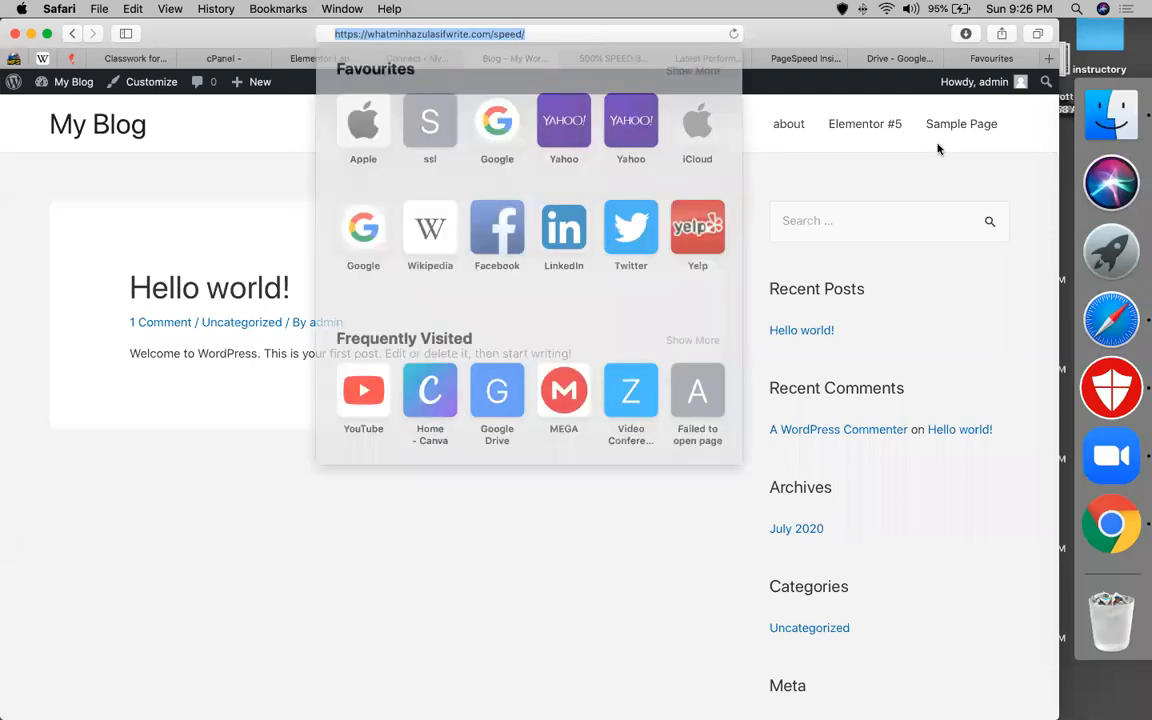
Check the PageSpeed Insights and GTmetrix reports, and enter the copied /speed/ address as the URL in Pingdom's Website Speed Test.
left_click(803, 62)
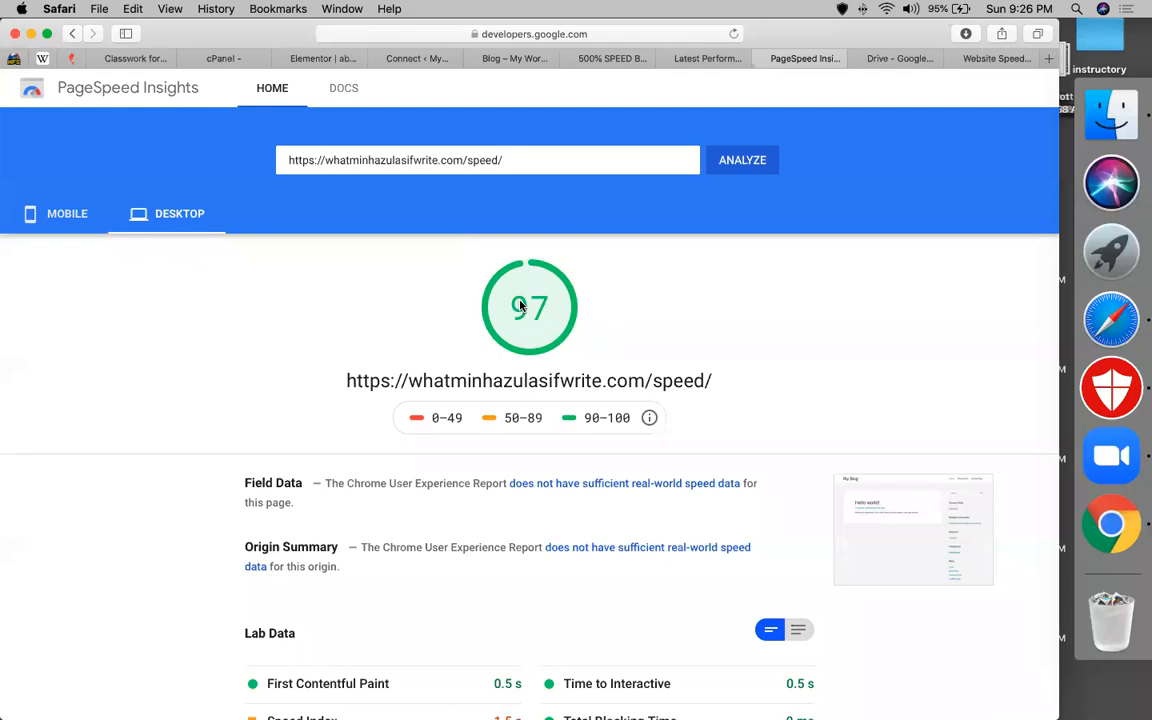
left_click(708, 59)
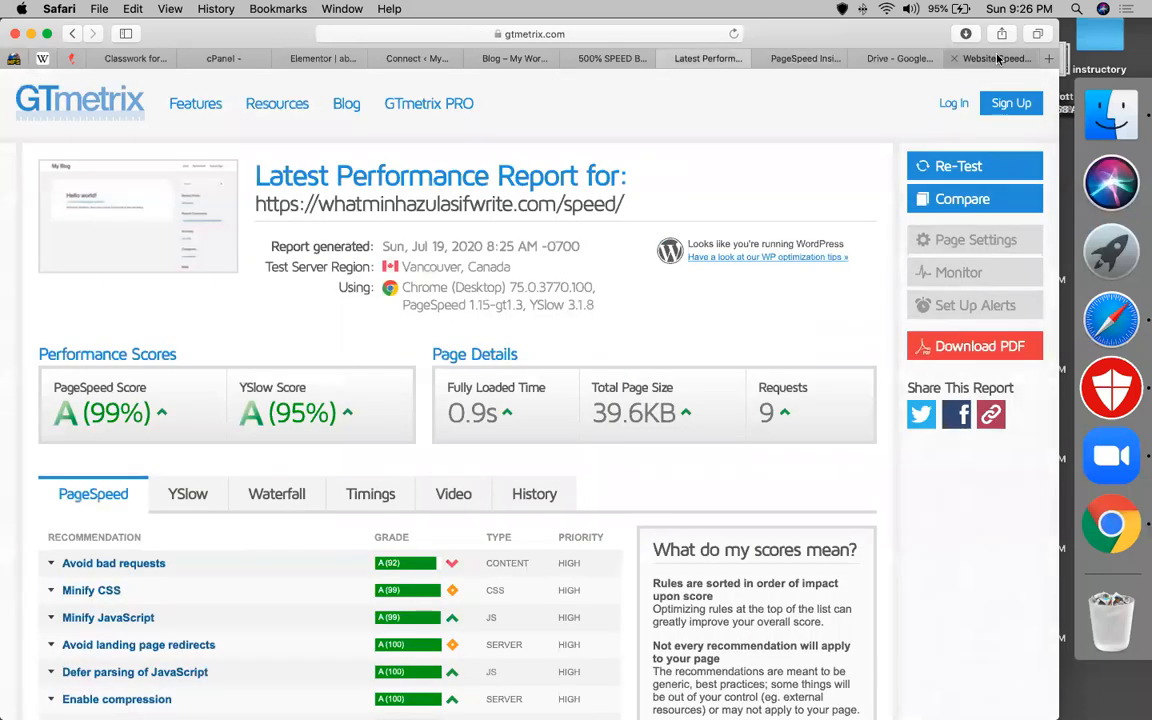
left_click(997, 59)
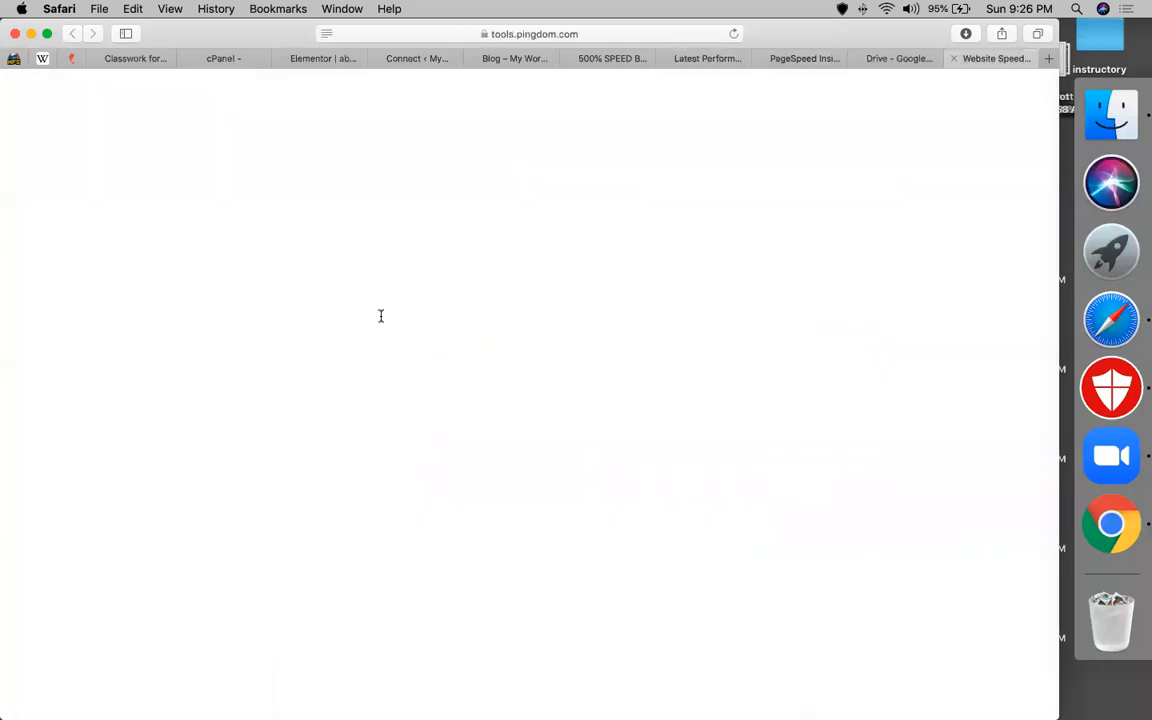
left_click(185, 337)
key("super+v")
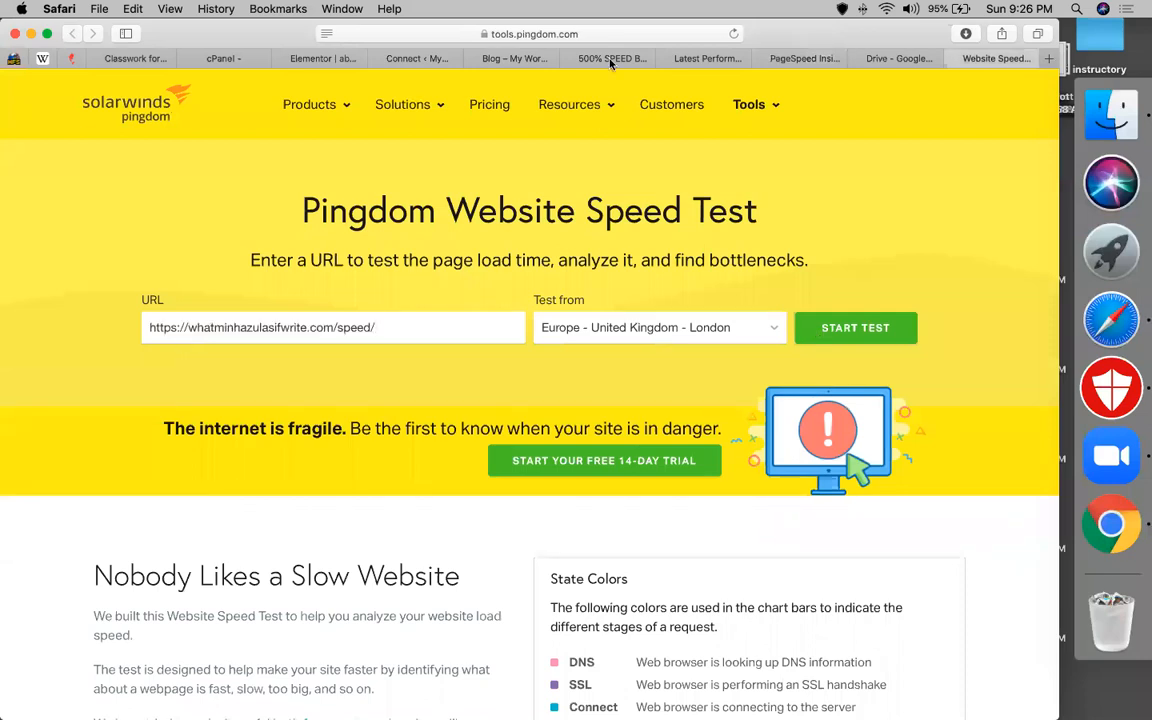
Create a new WordPress page titled "team" from the site's dashboard and publish it.
left_click(515, 59)
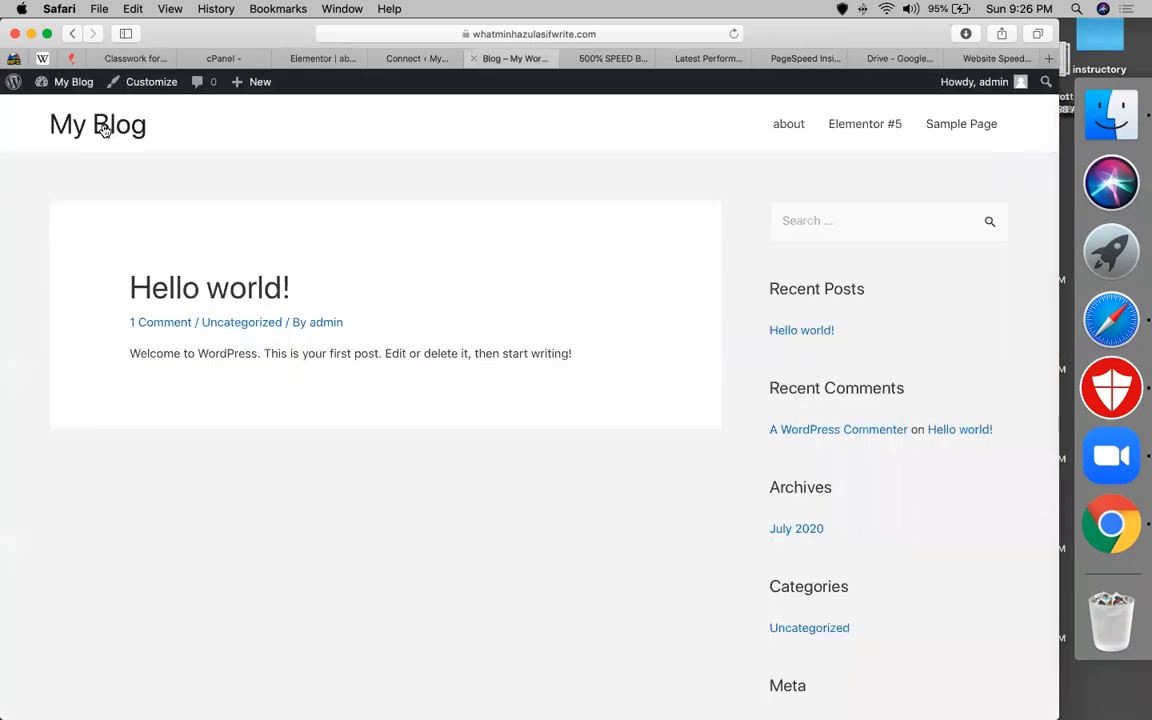
mouse_move(55, 88)
left_click(58, 112)
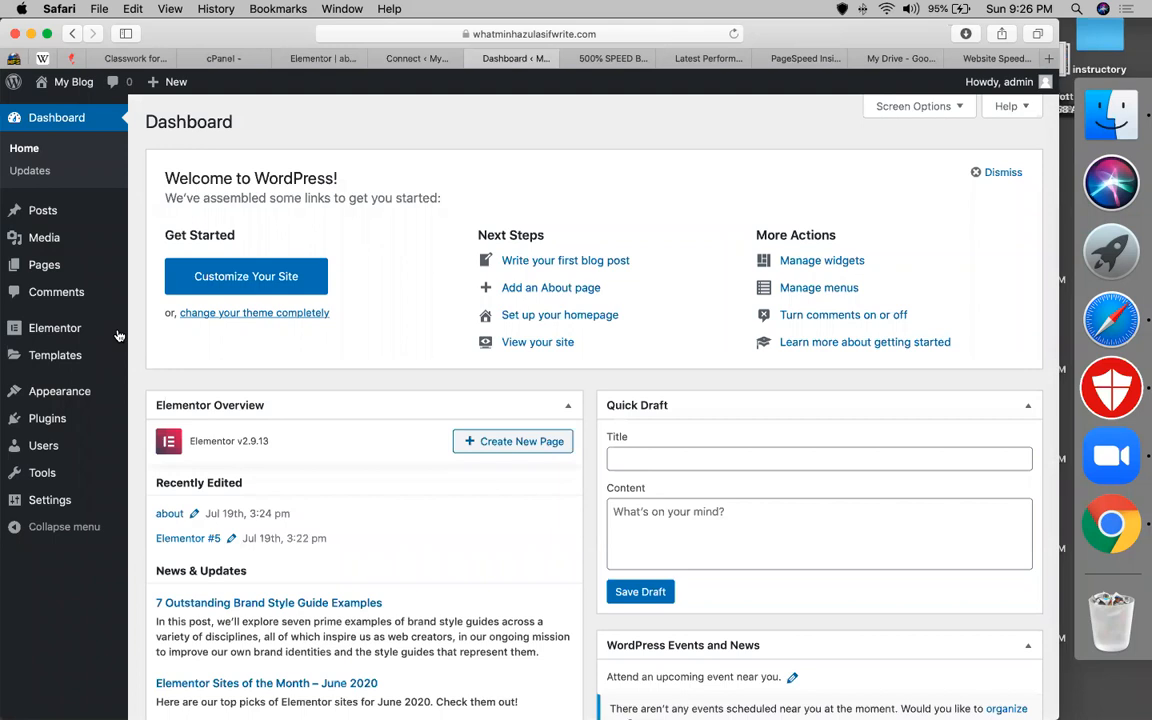
mouse_move(130, 265)
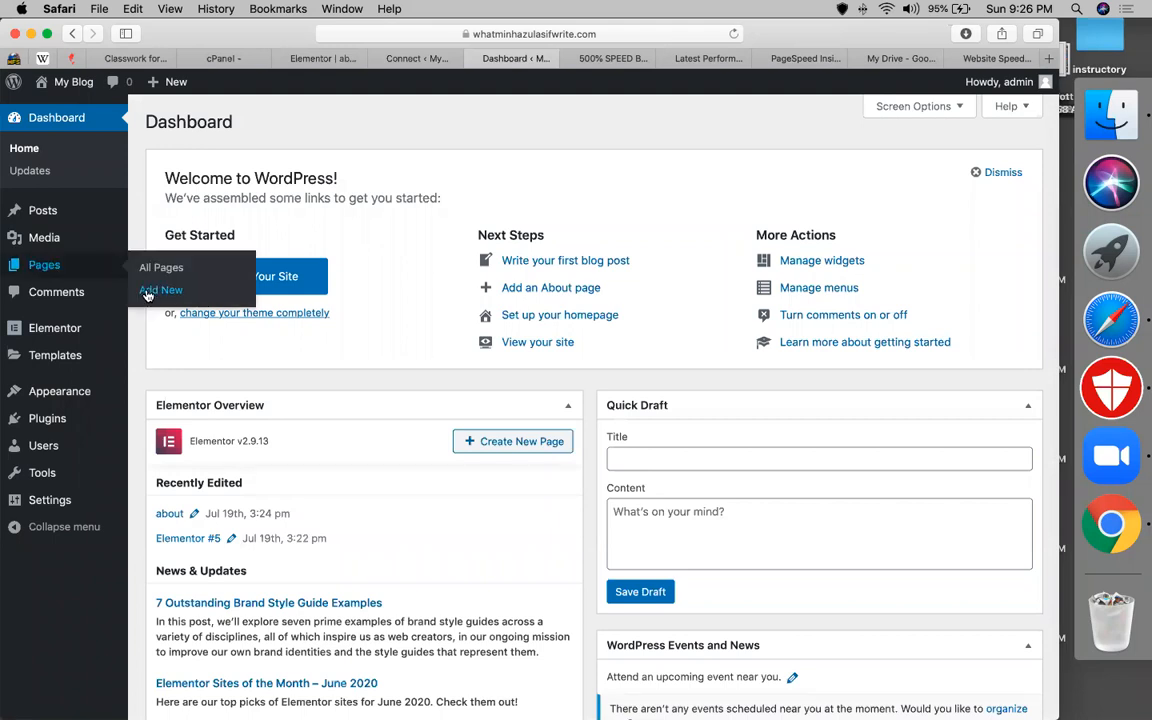
left_click(147, 291)
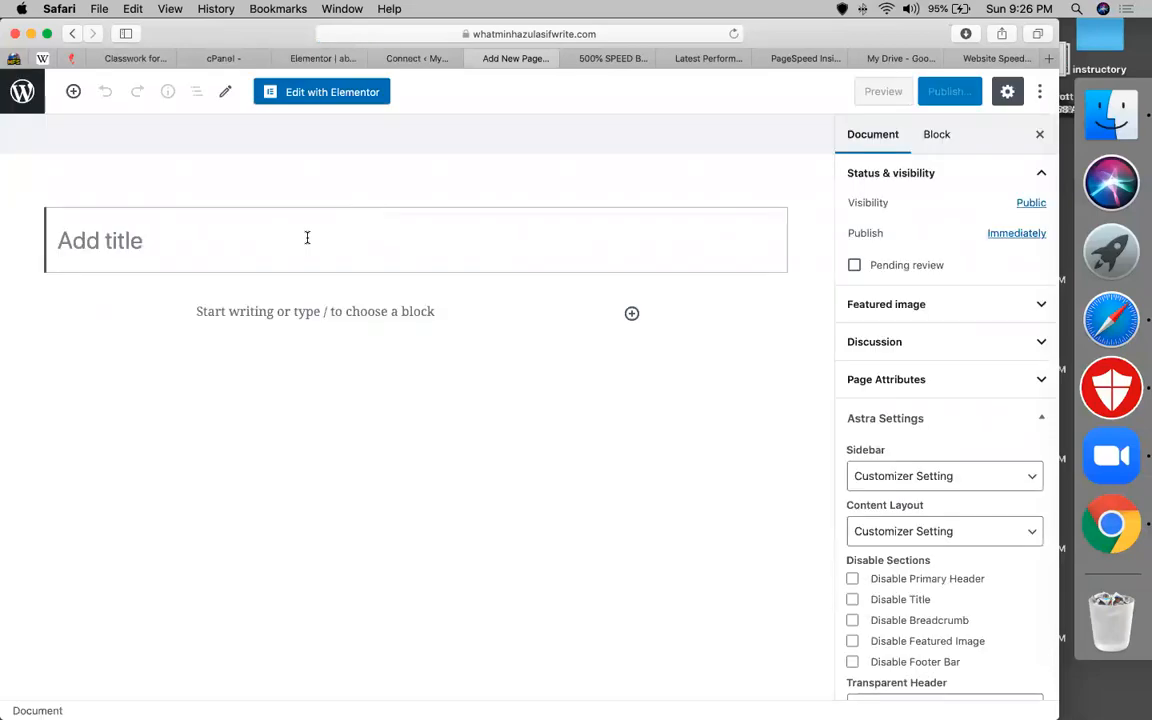
type("team")
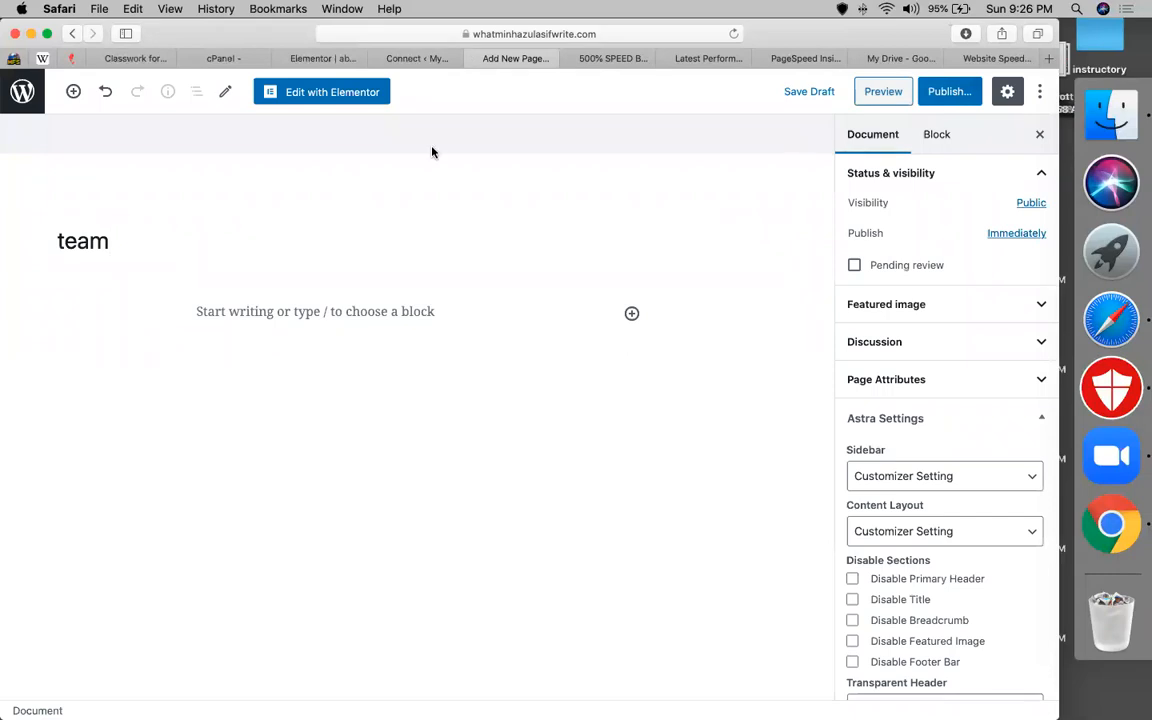
left_click(946, 91)
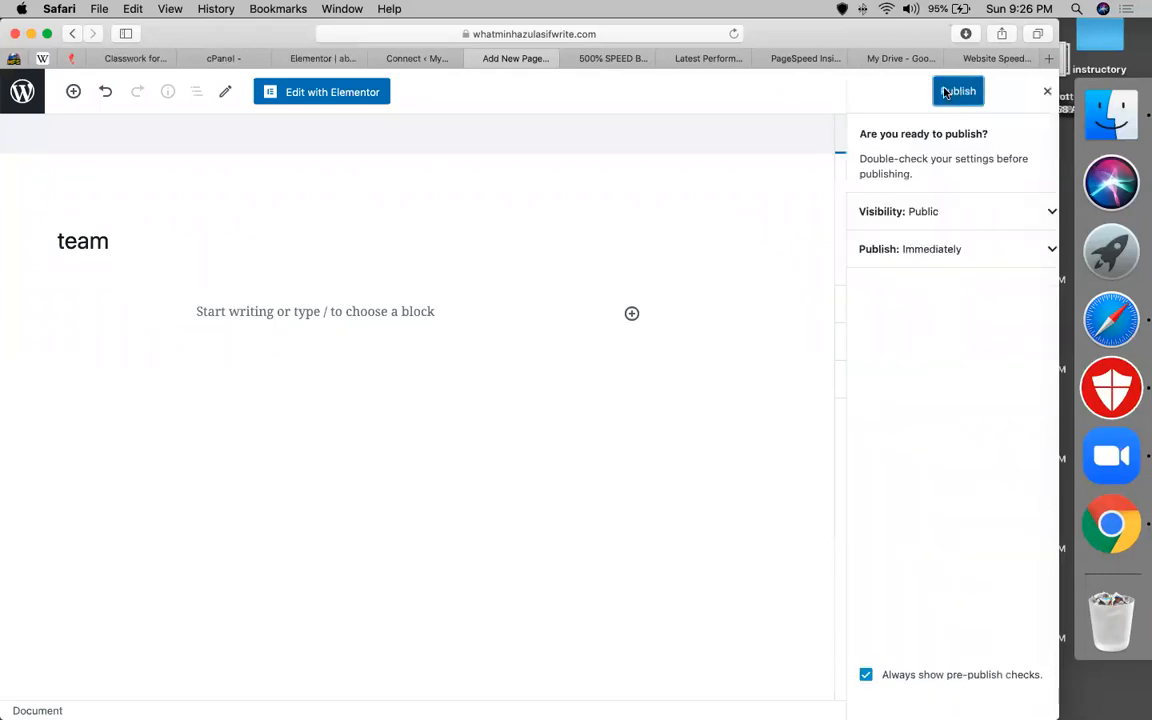
left_click(948, 91)
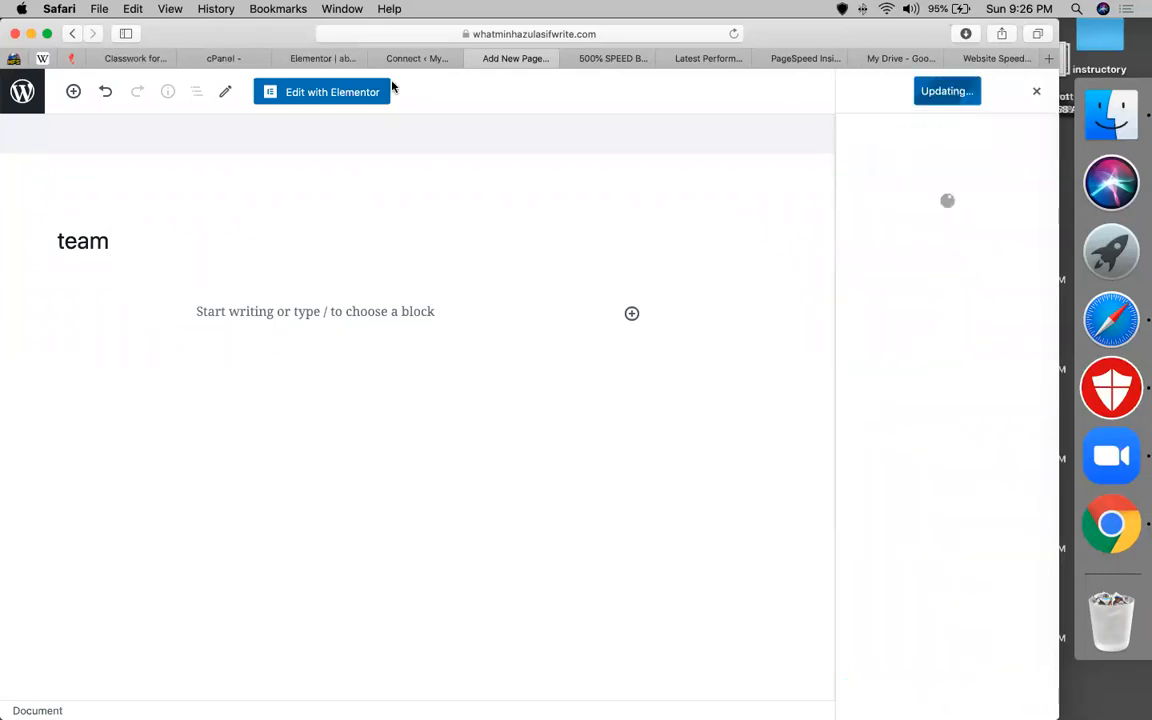
Edit the team page with Elementor and insert the purple "How to Make a Website" page template from the library.
left_click(329, 94)
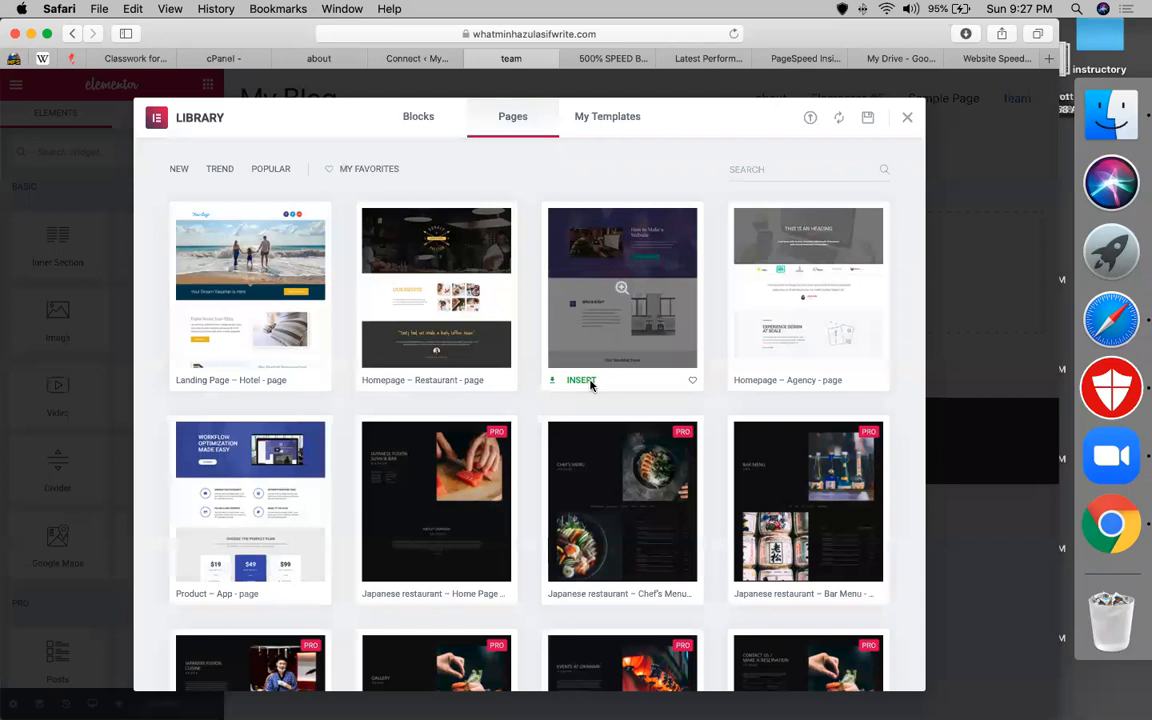
left_click(582, 381)
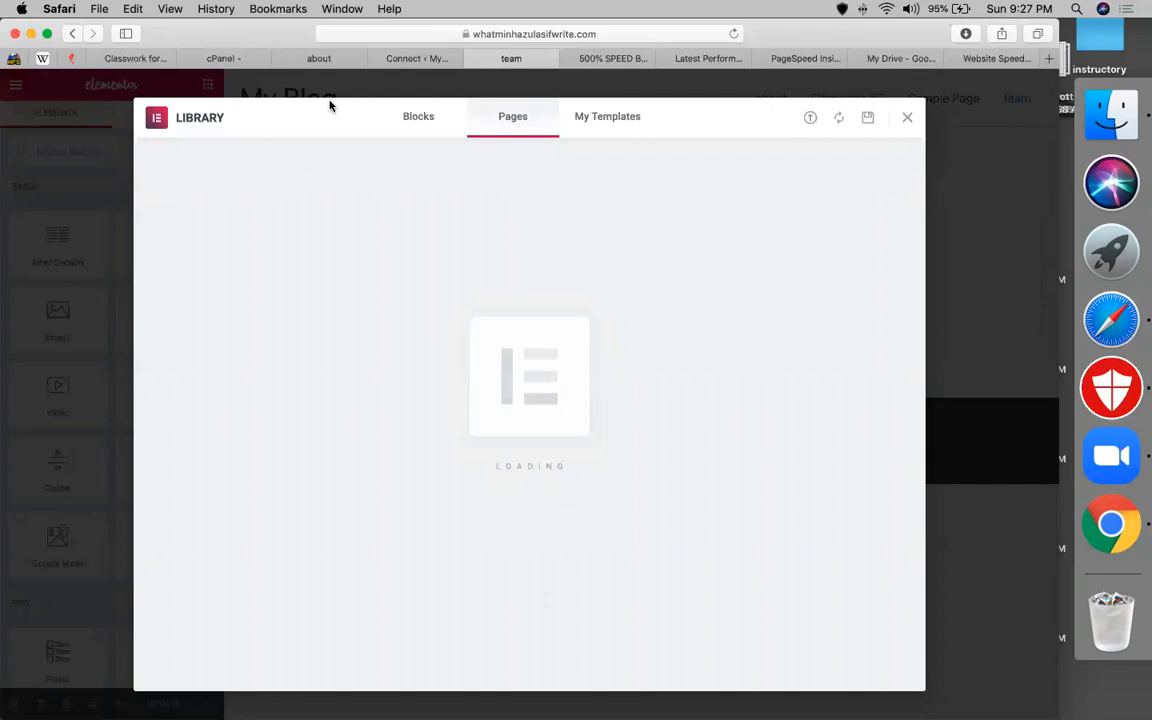
Close the Connect browser tab and exit the about page's Elementor editor to the dashboard.
left_click(318, 58)
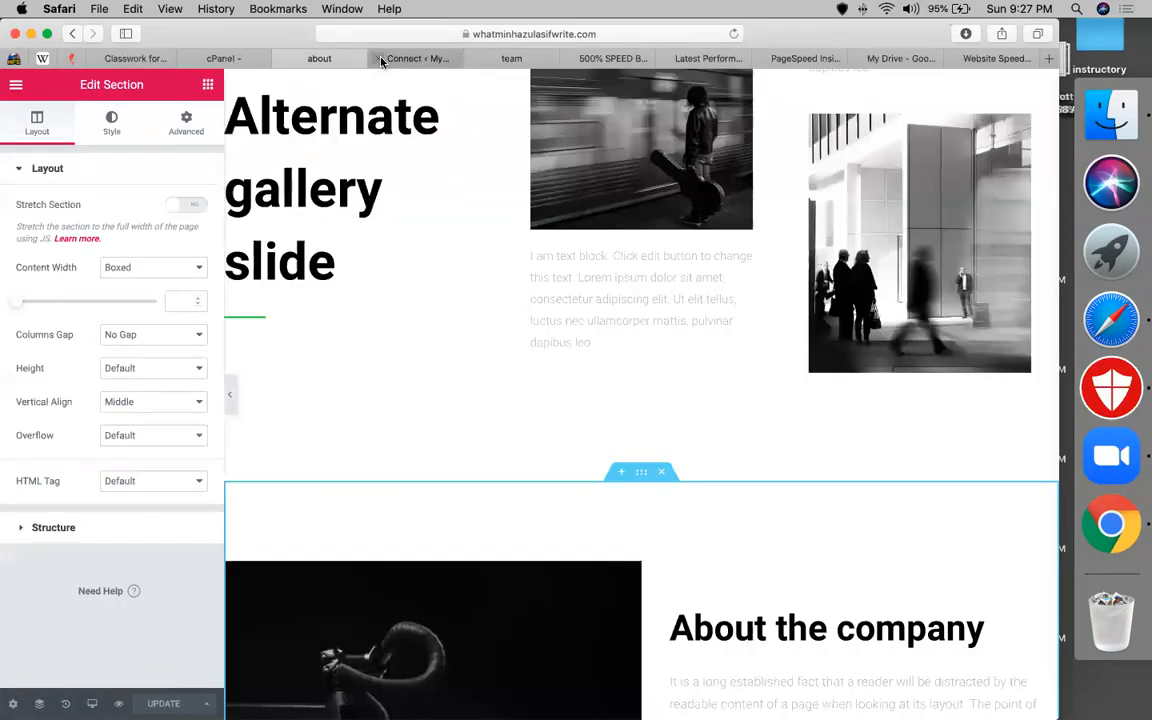
left_click(380, 58)
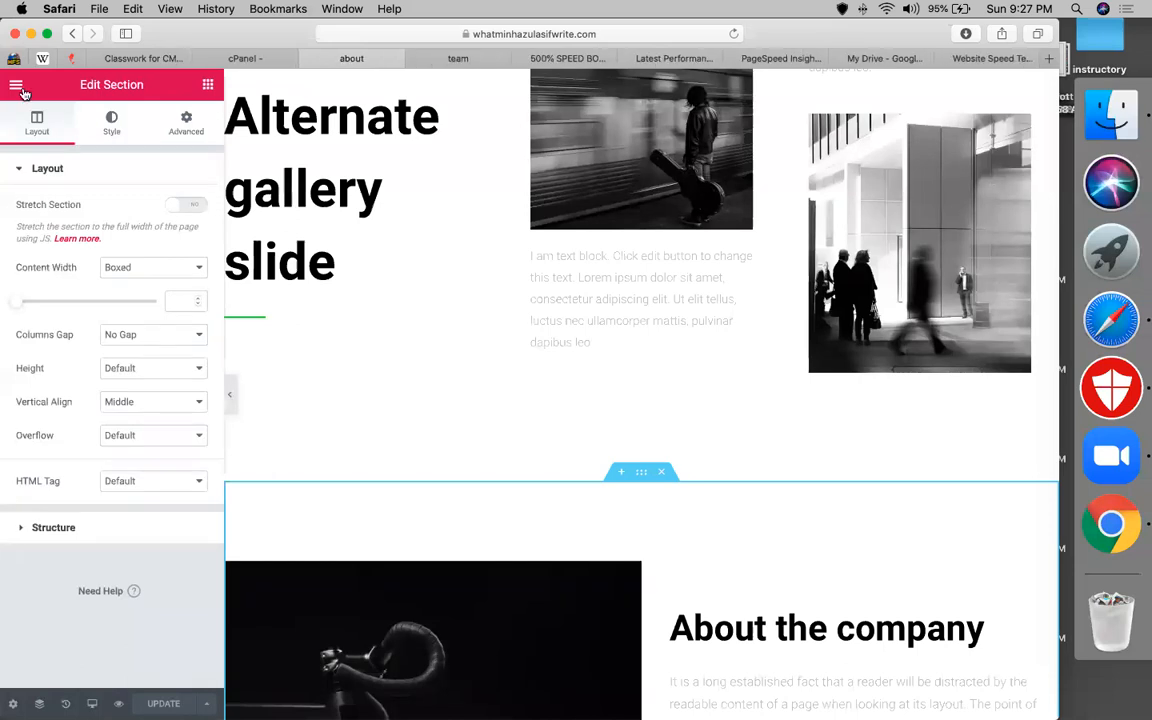
left_click(17, 84)
left_click(125, 536)
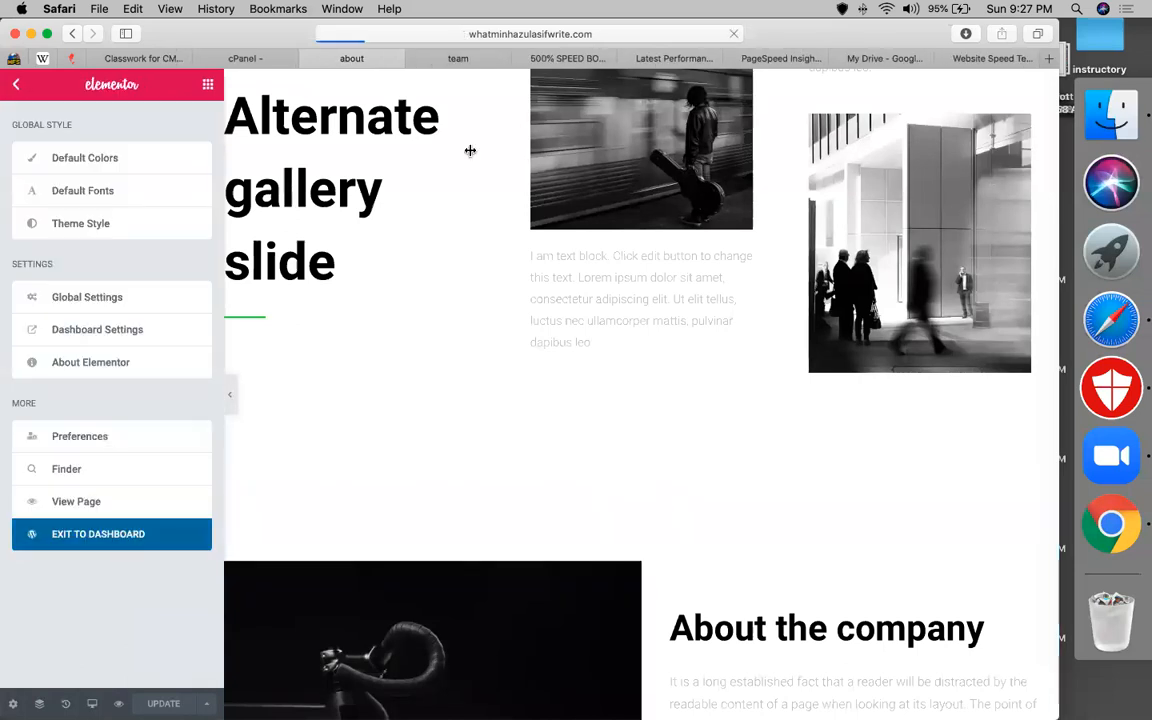
Update the team page with its inserted template and exit its Elementor editor to the dashboard.
left_click(476, 58)
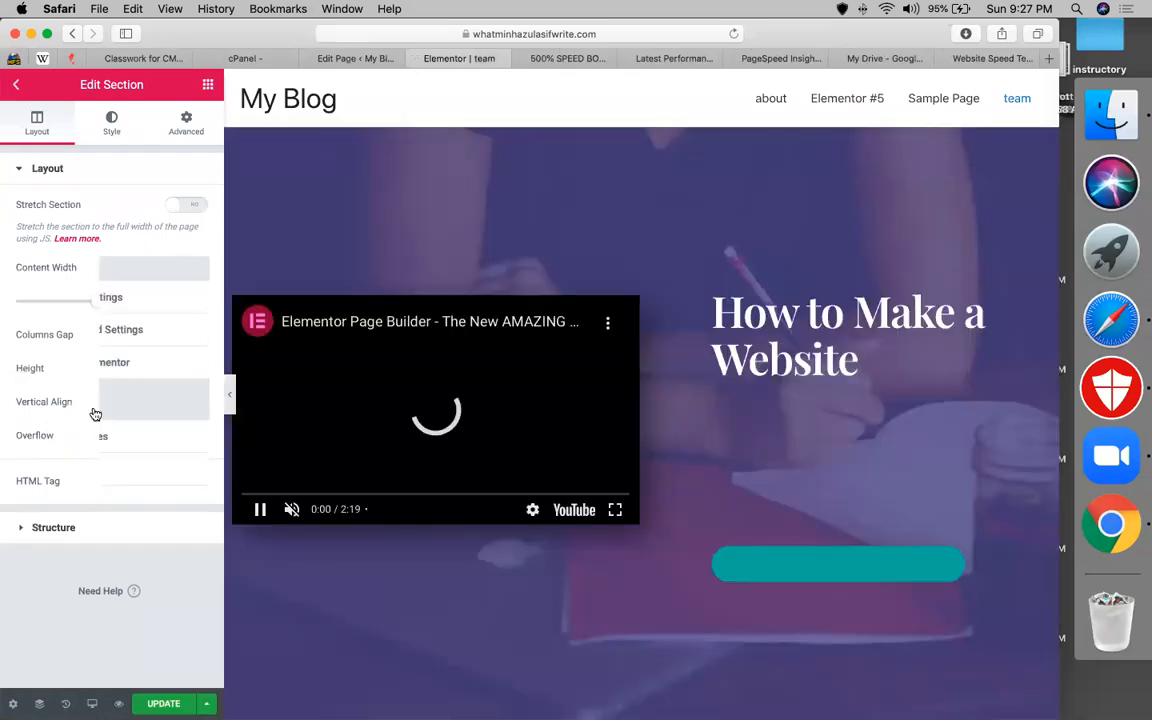
left_click(135, 533)
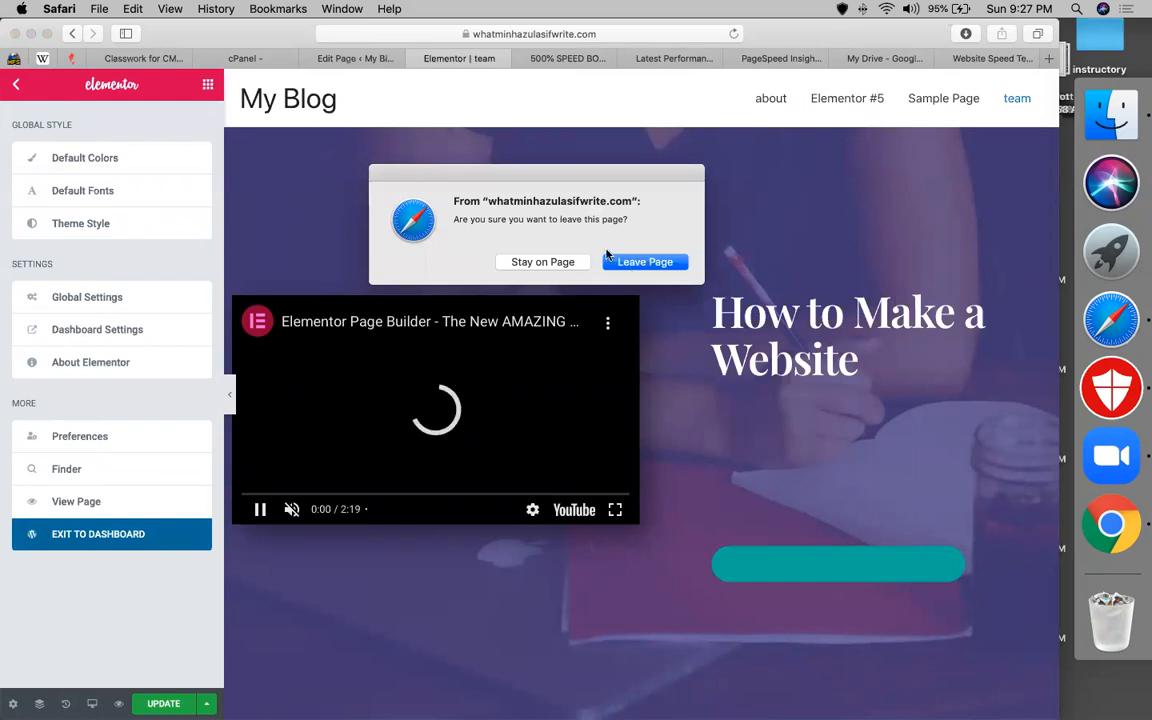
left_click(543, 262)
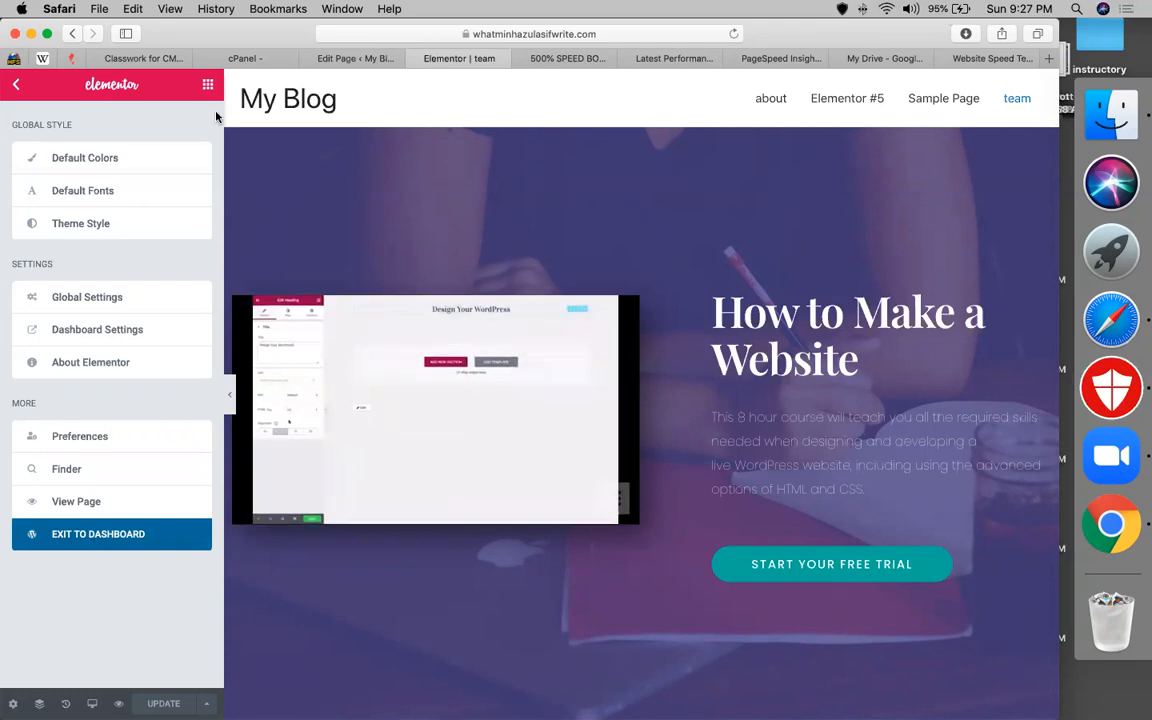
In the WordPress Reading Settings, make the homepage display a static page, choose the homepage, and save the changes.
left_click(343, 60)
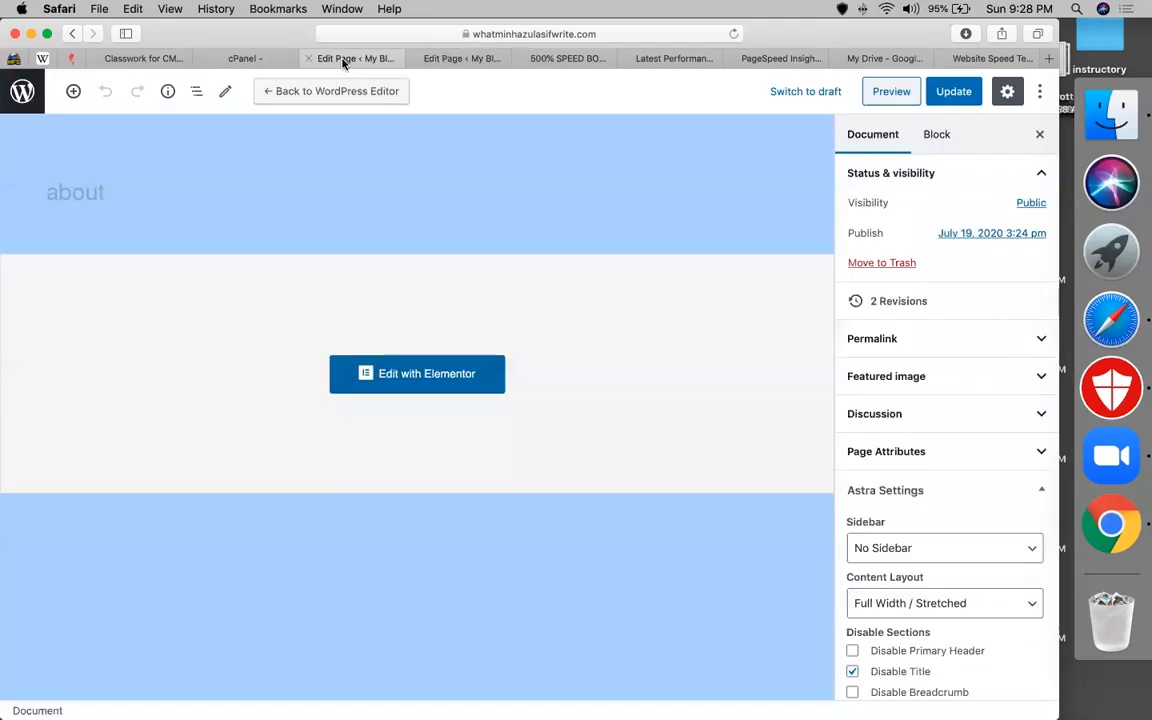
left_click(9, 103)
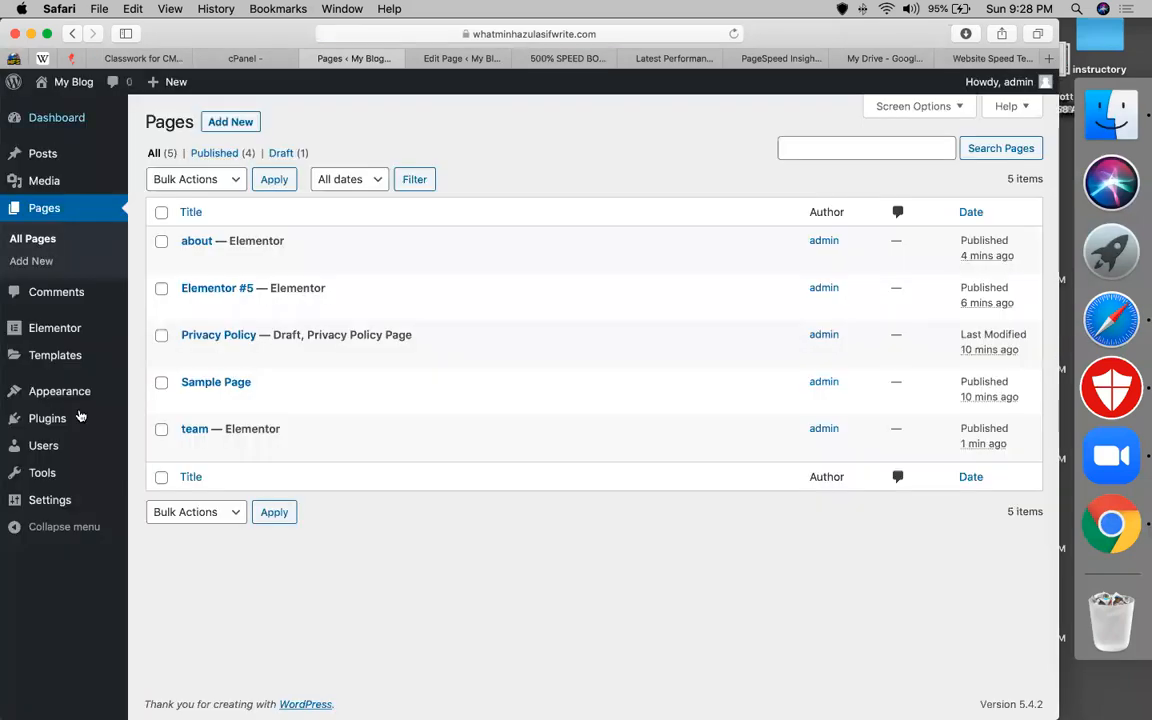
mouse_move(69, 503)
left_click(170, 547)
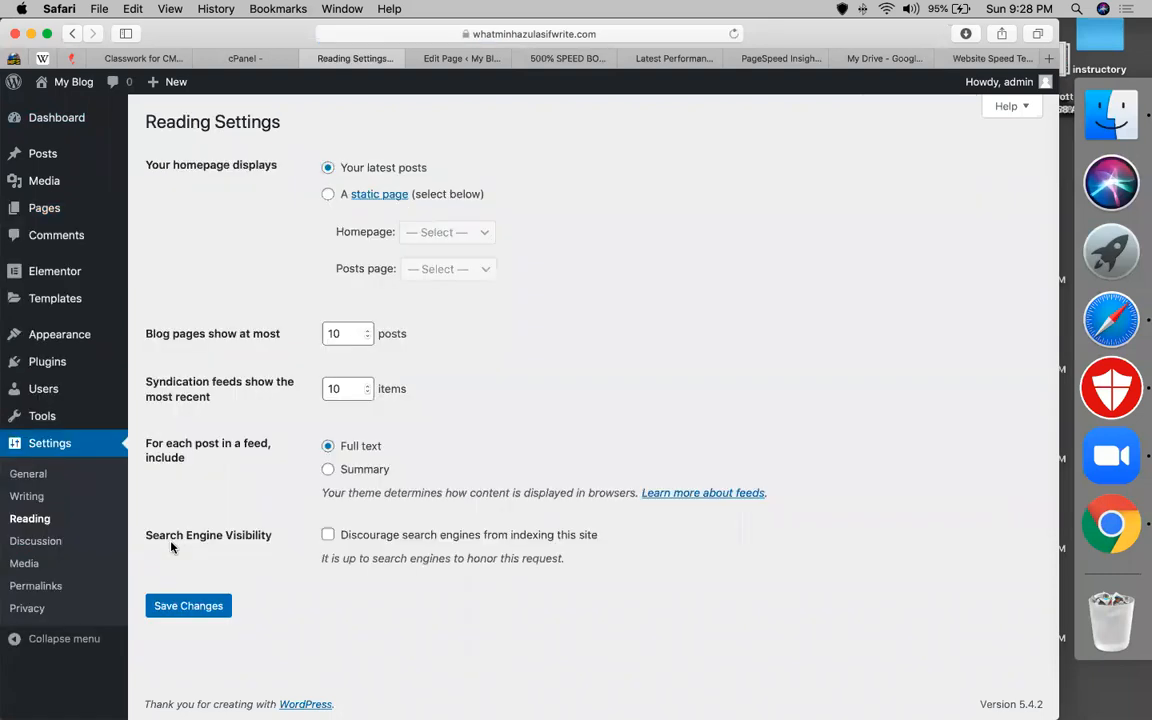
left_click(329, 196)
left_click(447, 232)
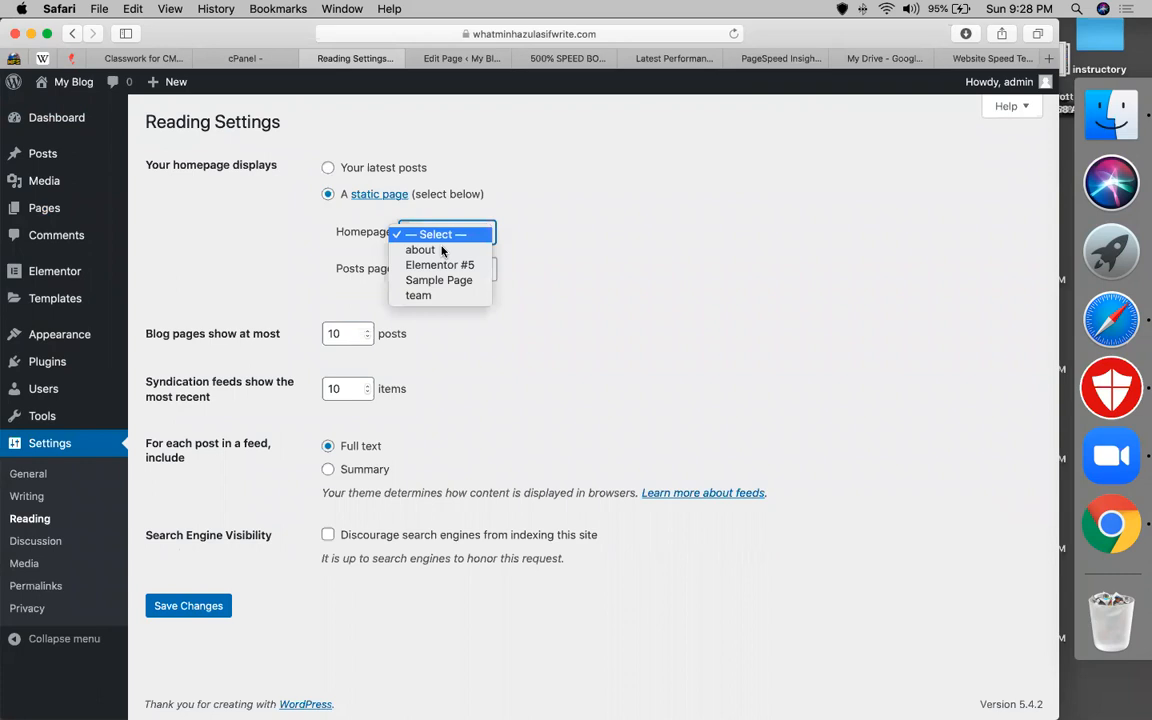
left_click(612, 330)
left_click(201, 606)
Rerun the PageSpeed Insights and GTmetrix tests for the /speed/ site, and review its Pingdom results.
left_click(752, 58)
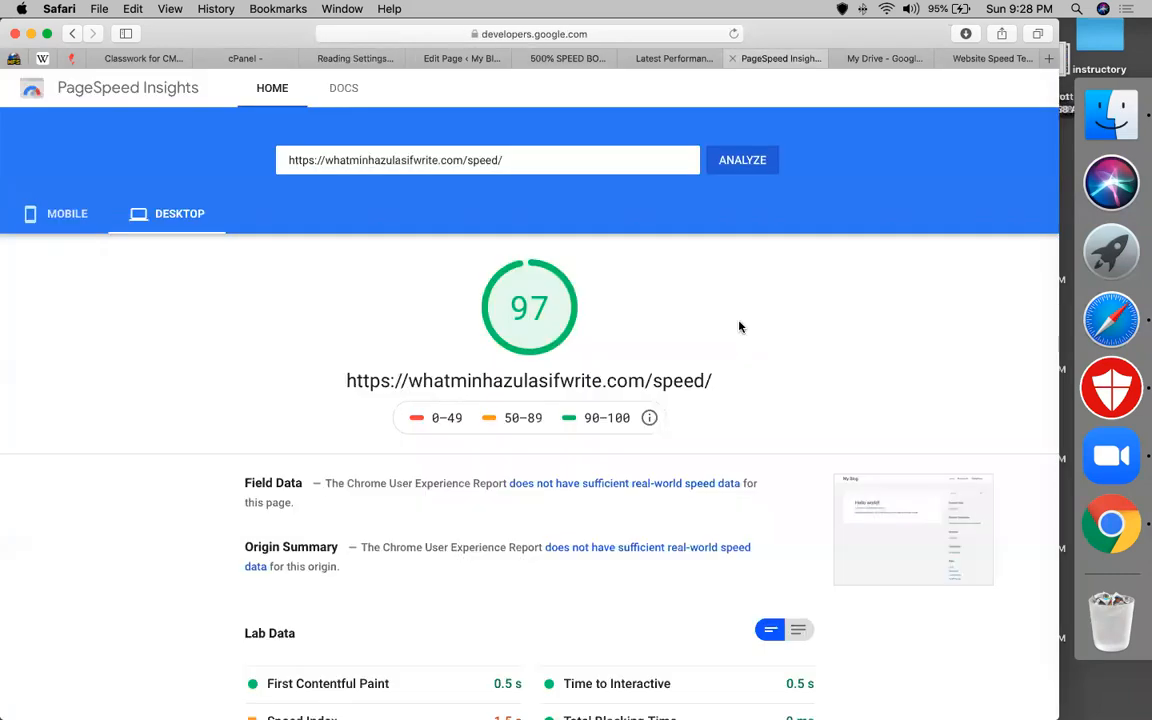
left_click(742, 160)
left_click(680, 58)
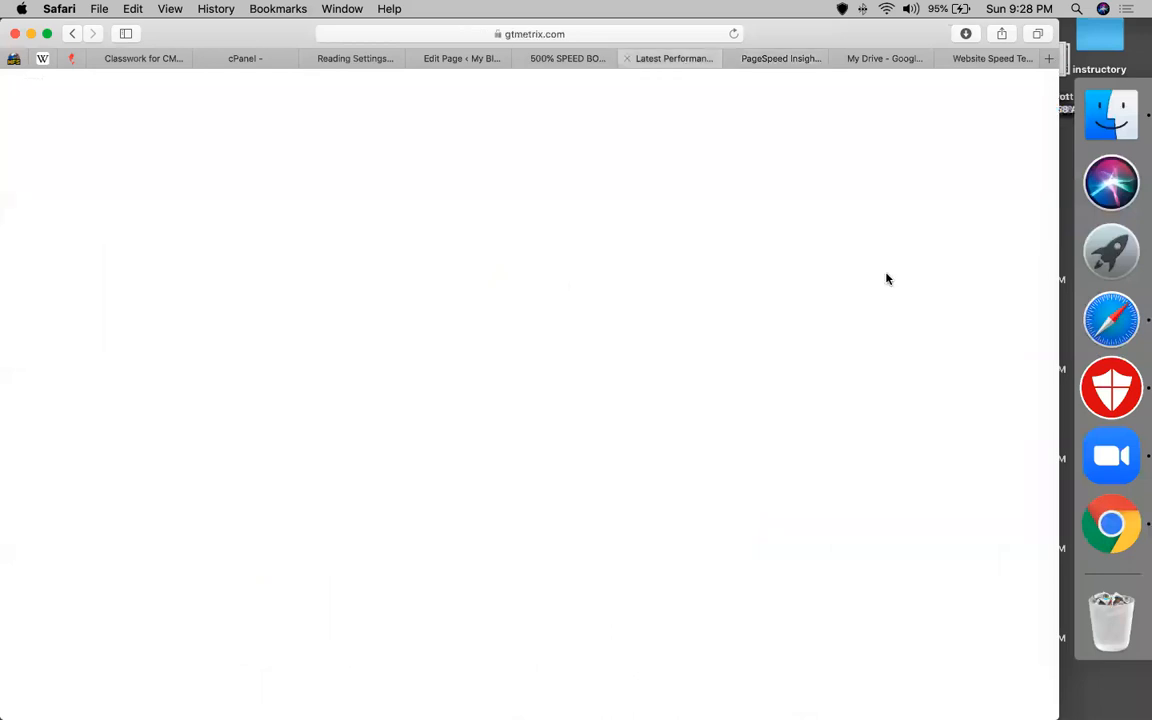
left_click(972, 58)
scroll(700, 300, "down", 2)
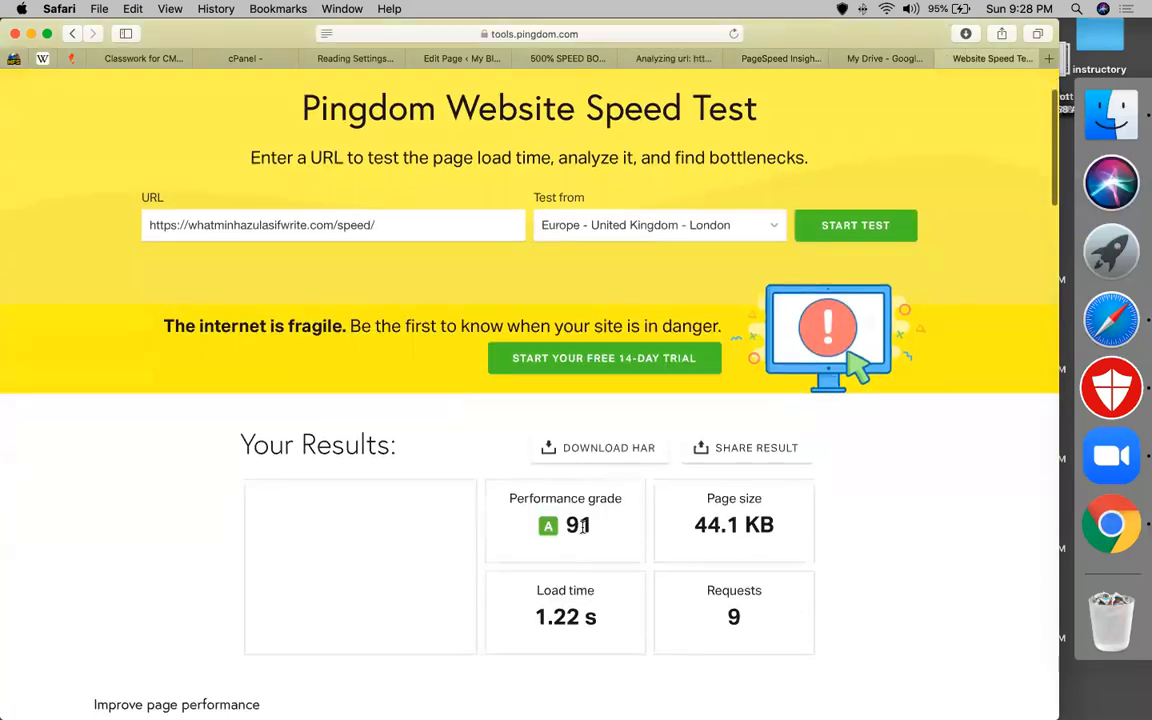
Rerun the Pingdom test for the /speed/ site from London and check the PageSpeed Insights desktop score while it runs.
left_click(840, 228)
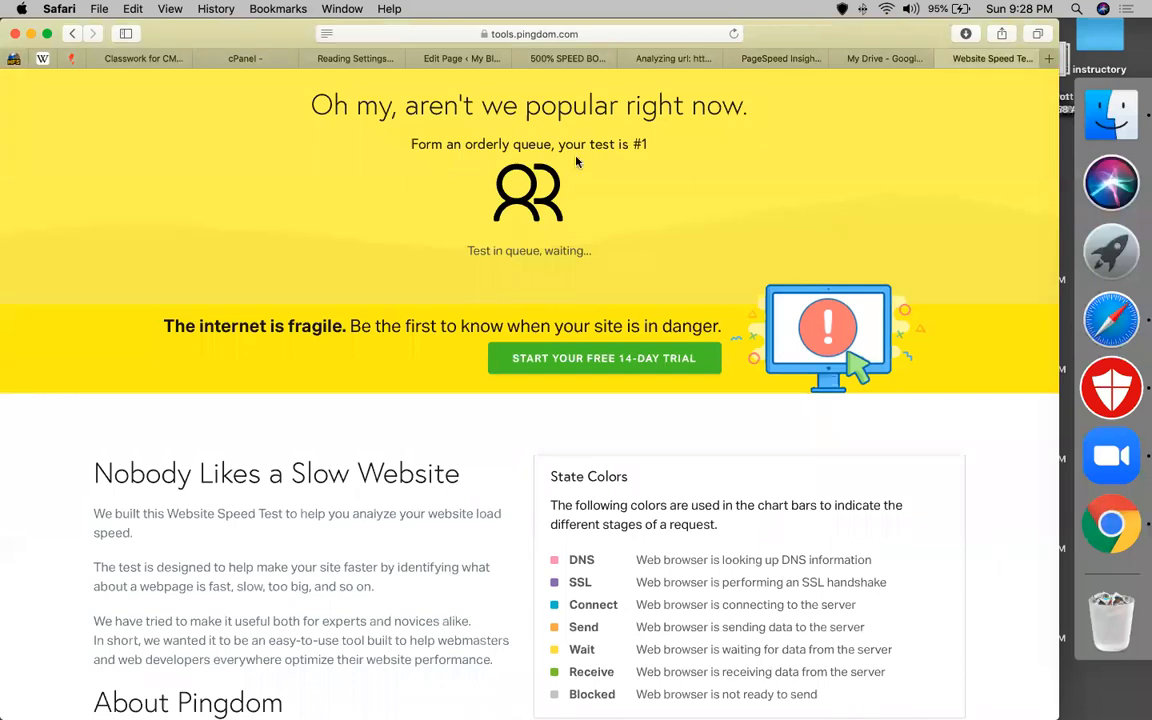
left_click(688, 59)
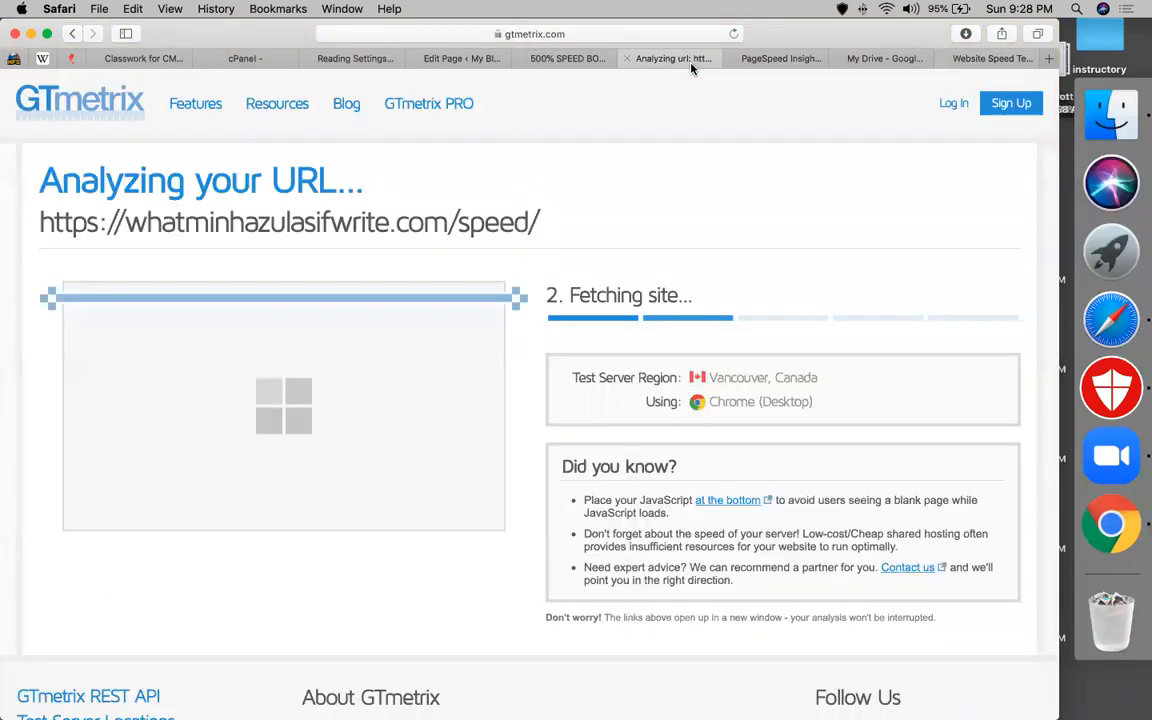
left_click(773, 60)
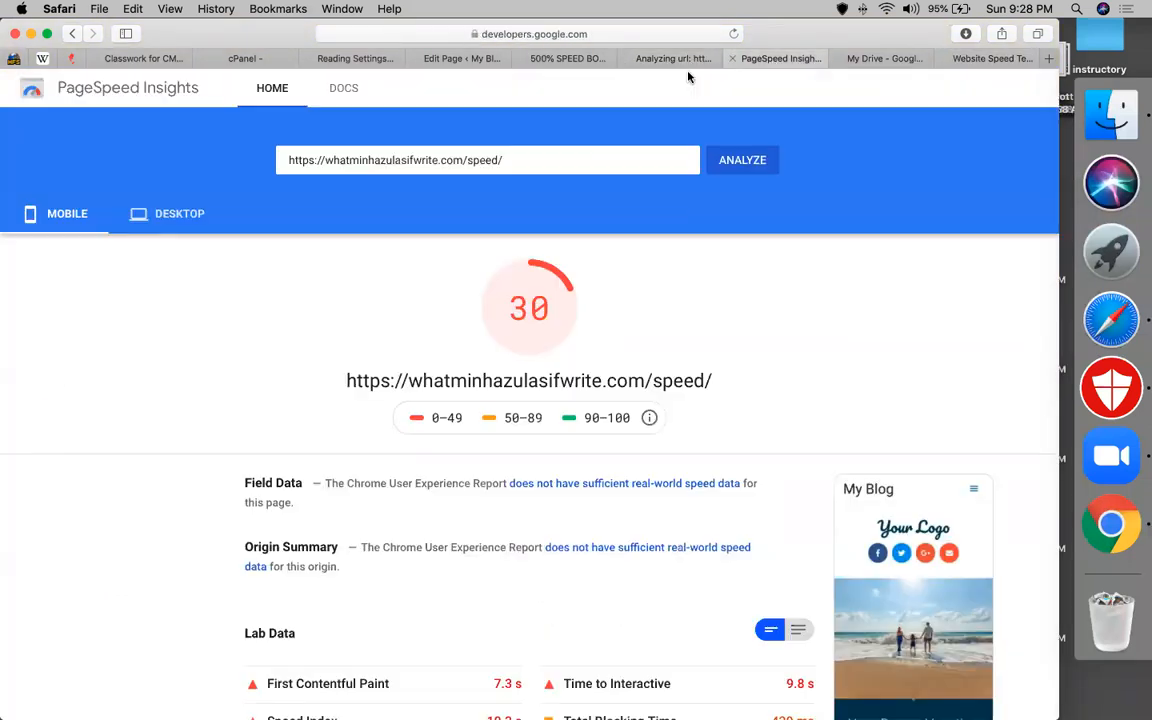
left_click(201, 215)
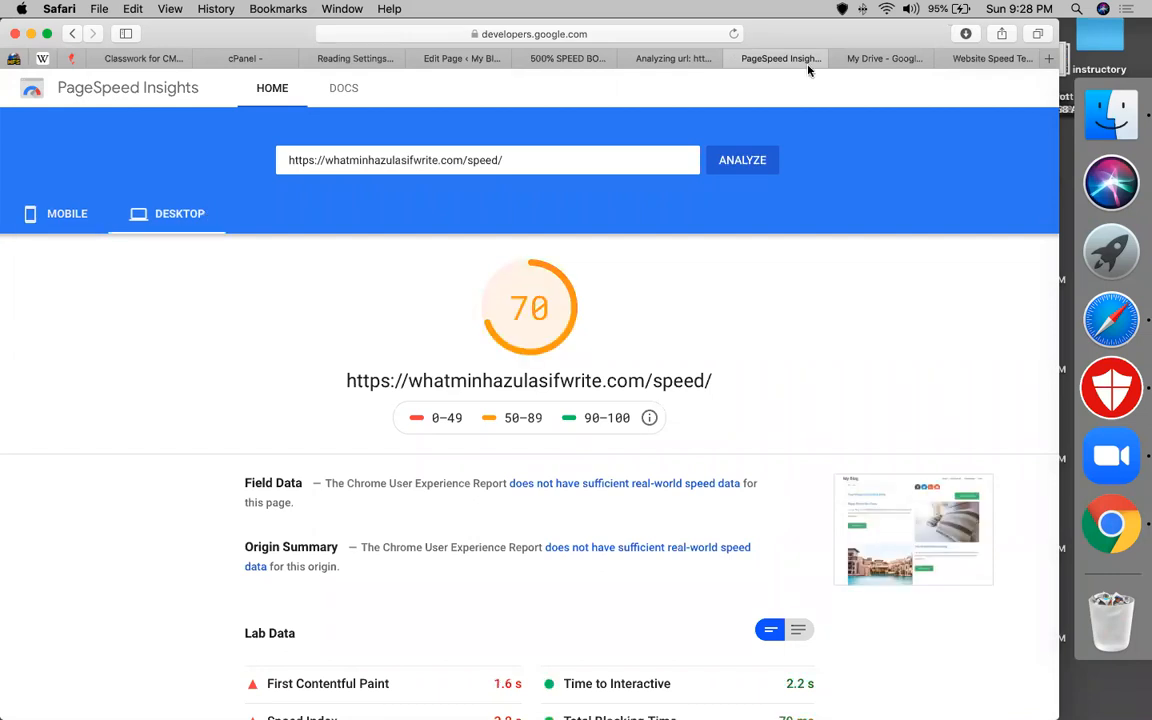
left_click(995, 59)
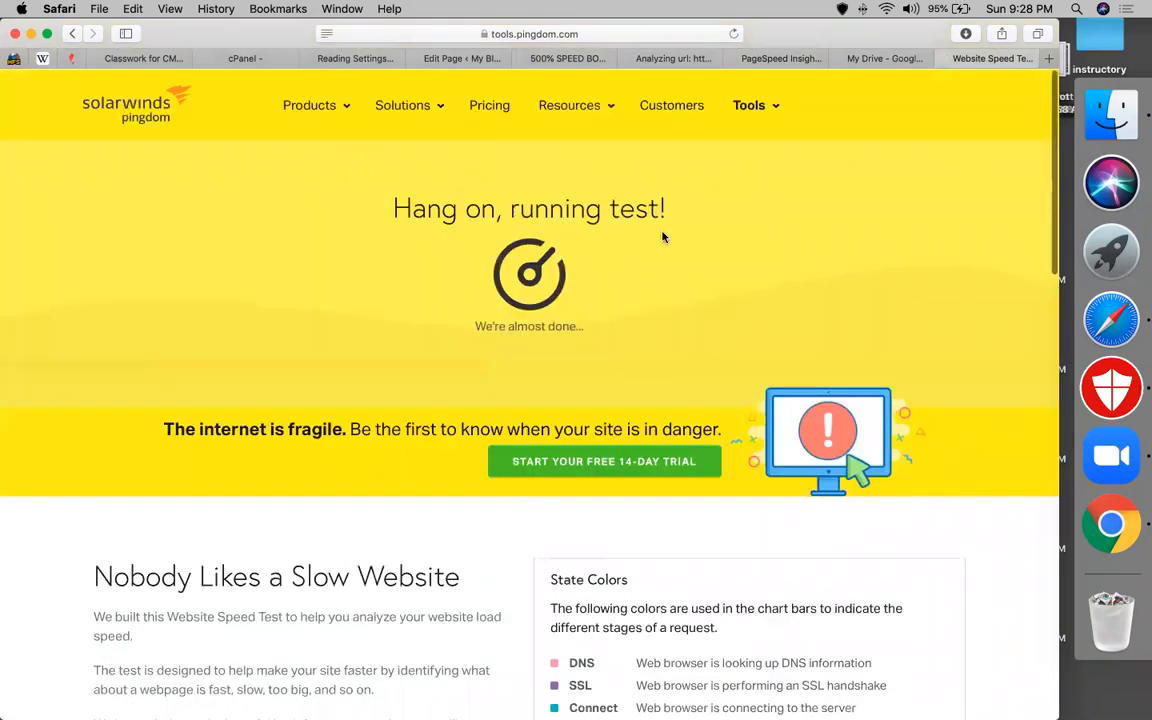
left_click(776, 58)
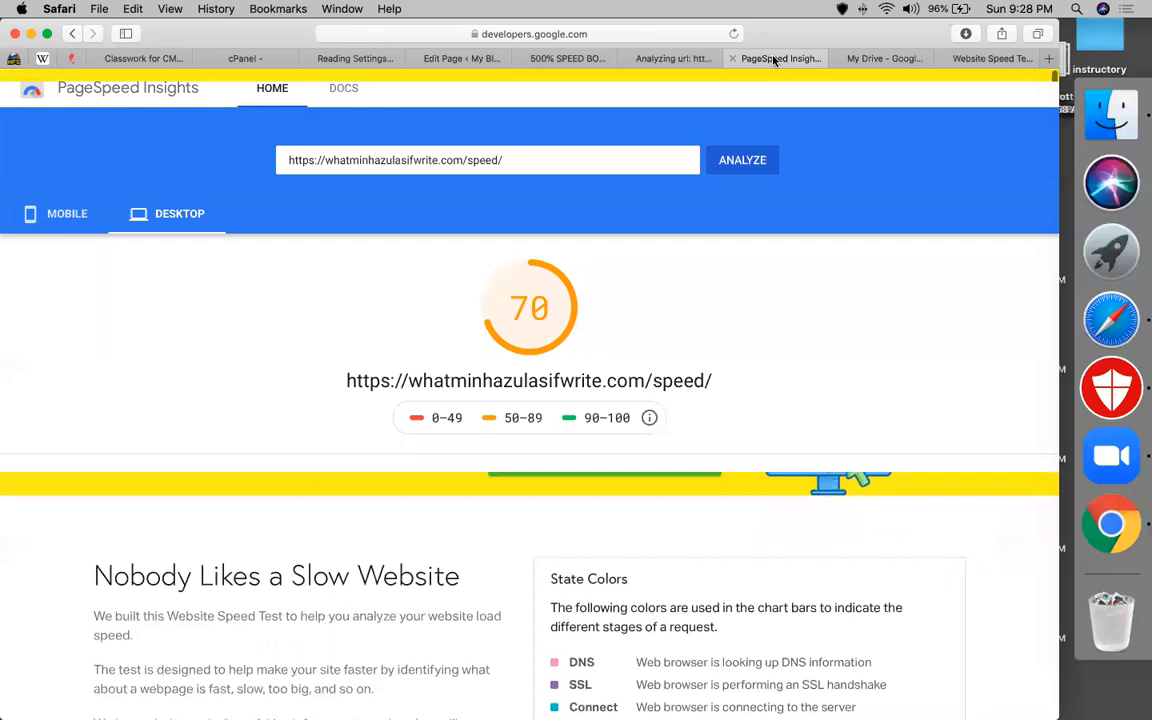
left_click(645, 60)
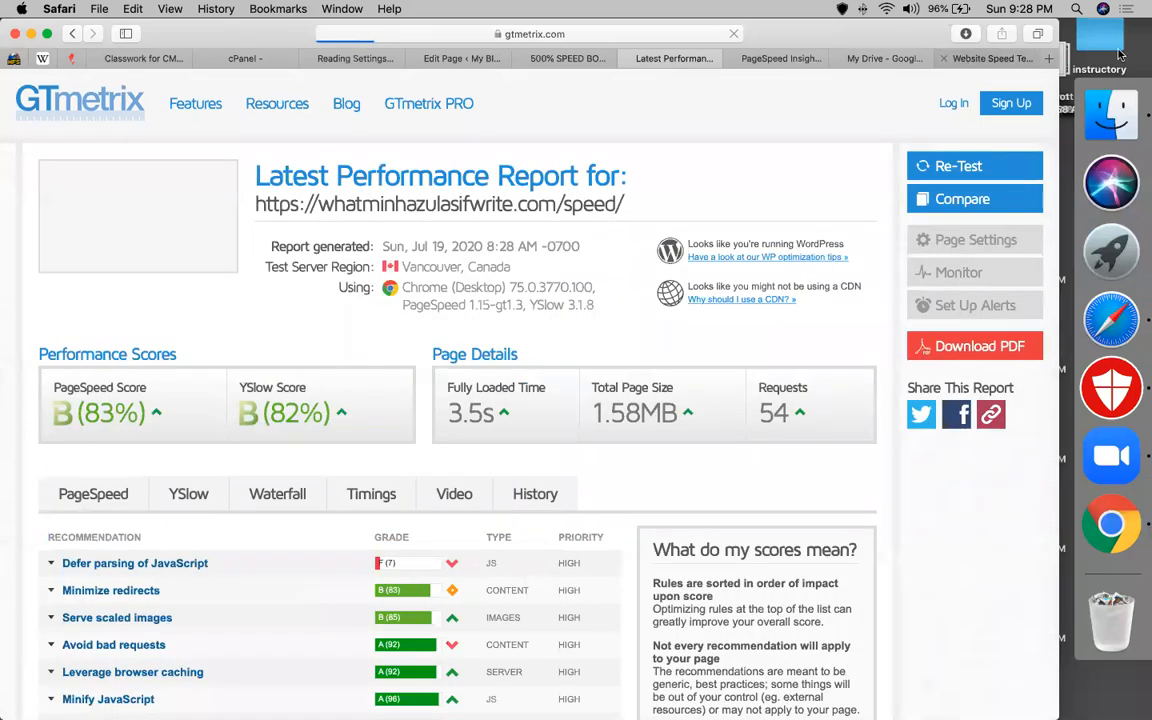
Review the Pingdom performance grade and the GTmetrix PageSpeed score for the /speed/ site.
left_click(992, 60)
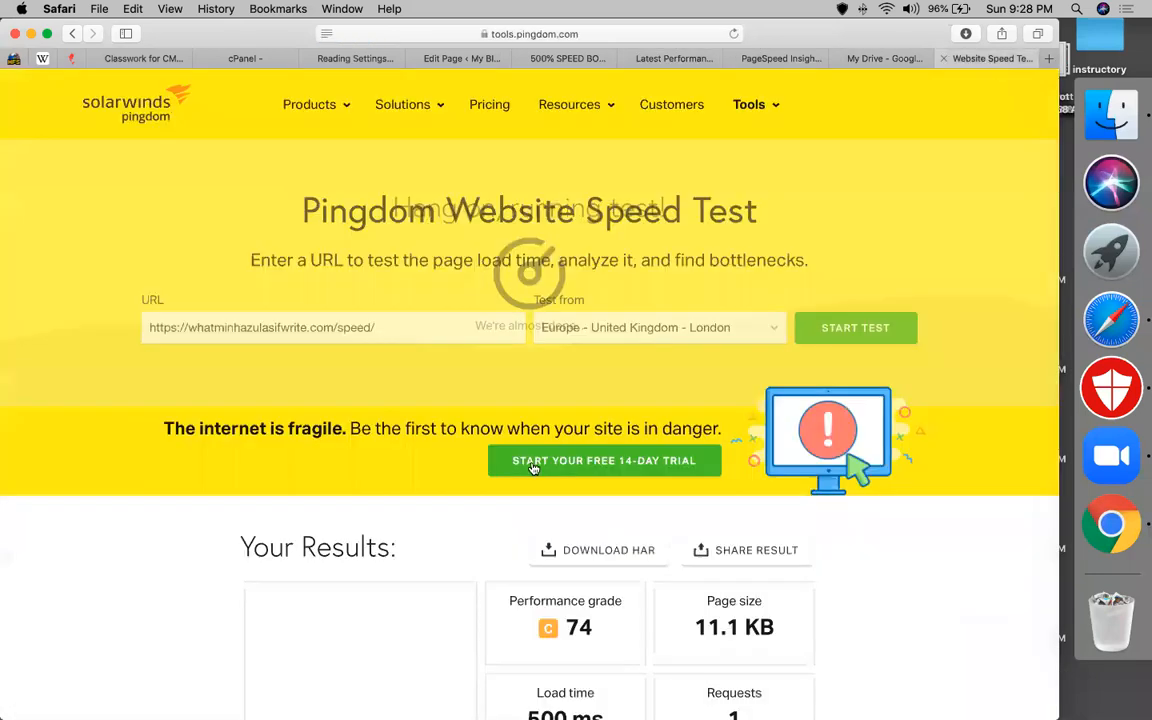
scroll(561, 508, "down", 3)
double_click(579, 512)
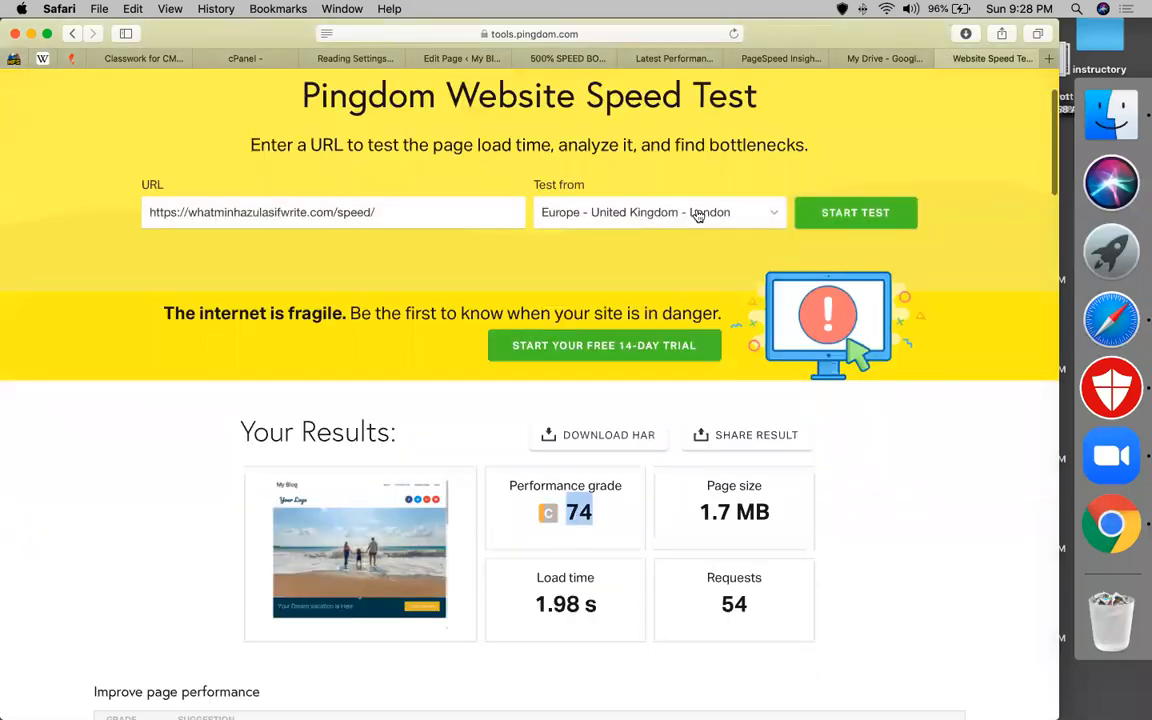
left_click(697, 64)
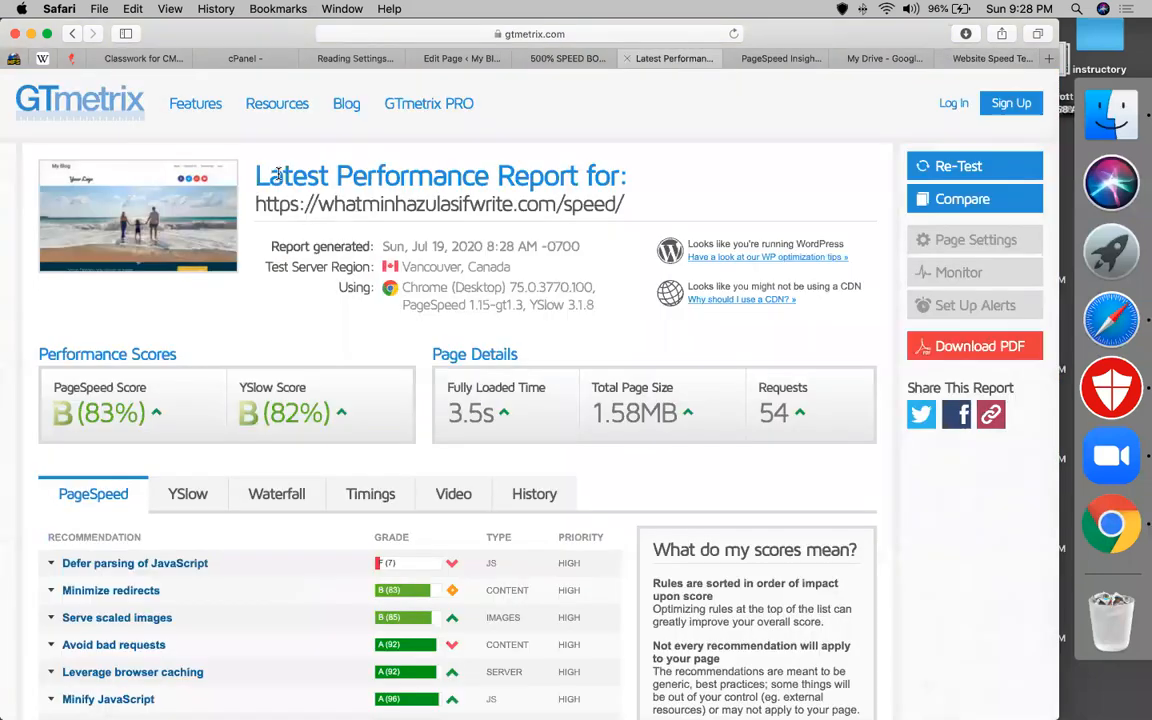
double_click(107, 414)
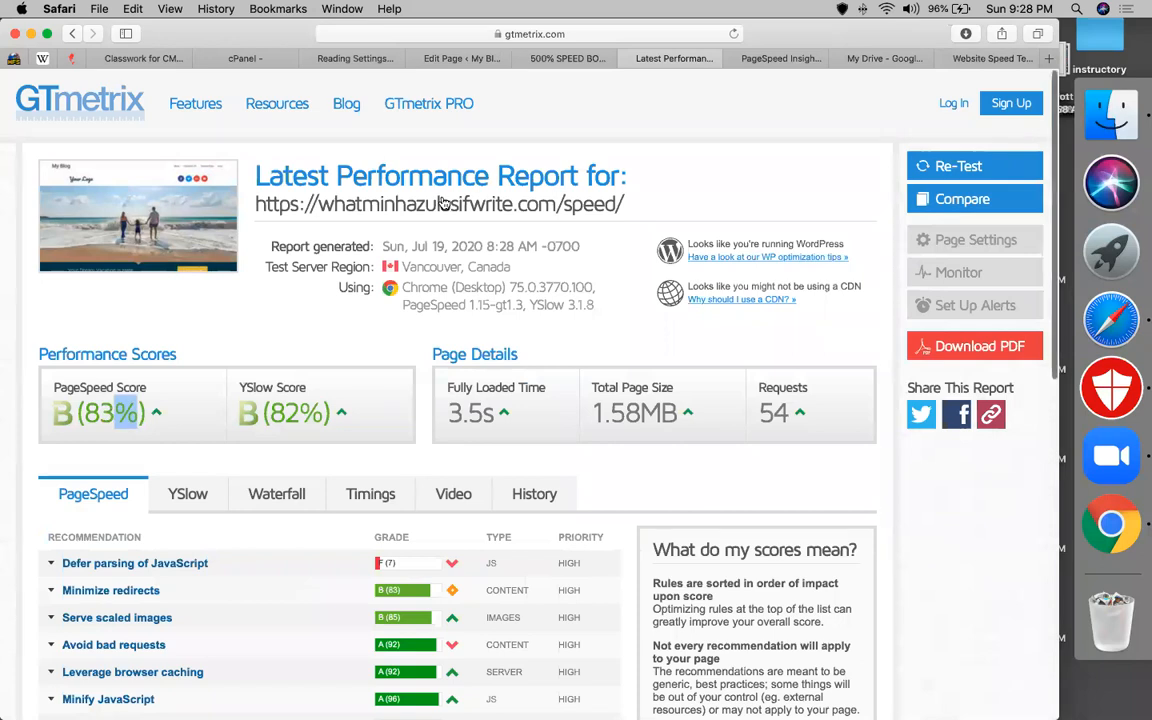
Compare the mobile and desktop PageSpeed Insights scores, and examine the desktop lab data, opportunities and diagnostics.
left_click(771, 60)
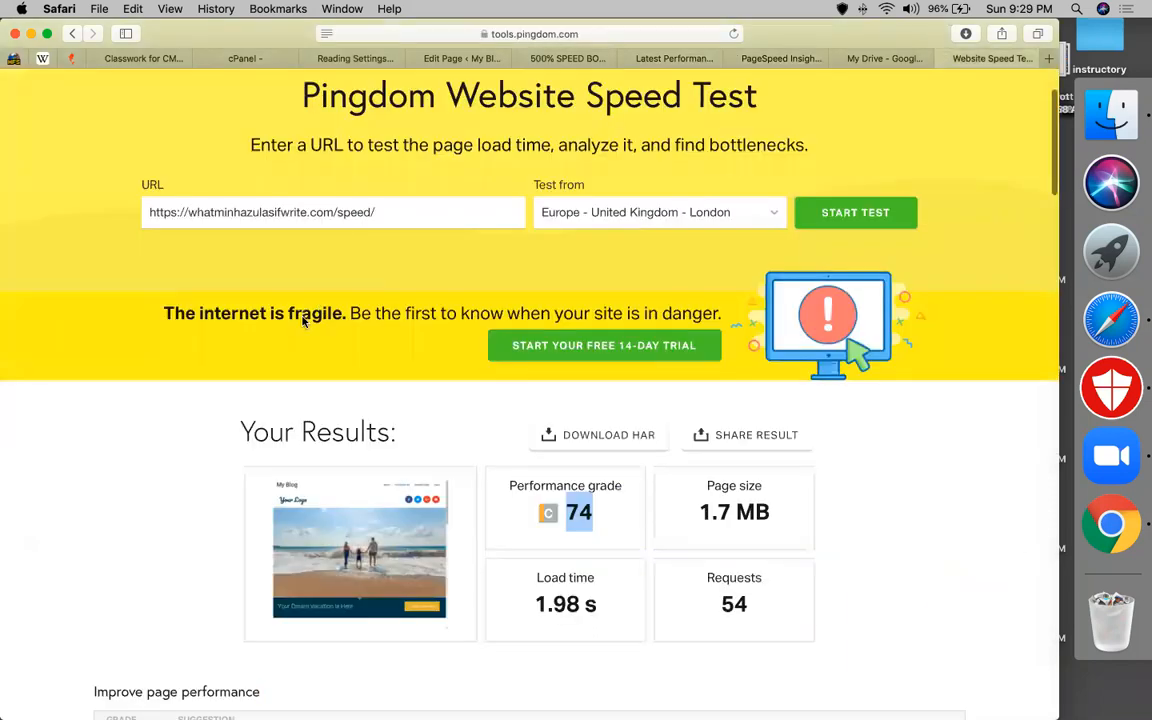
left_click(800, 57)
left_click(84, 220)
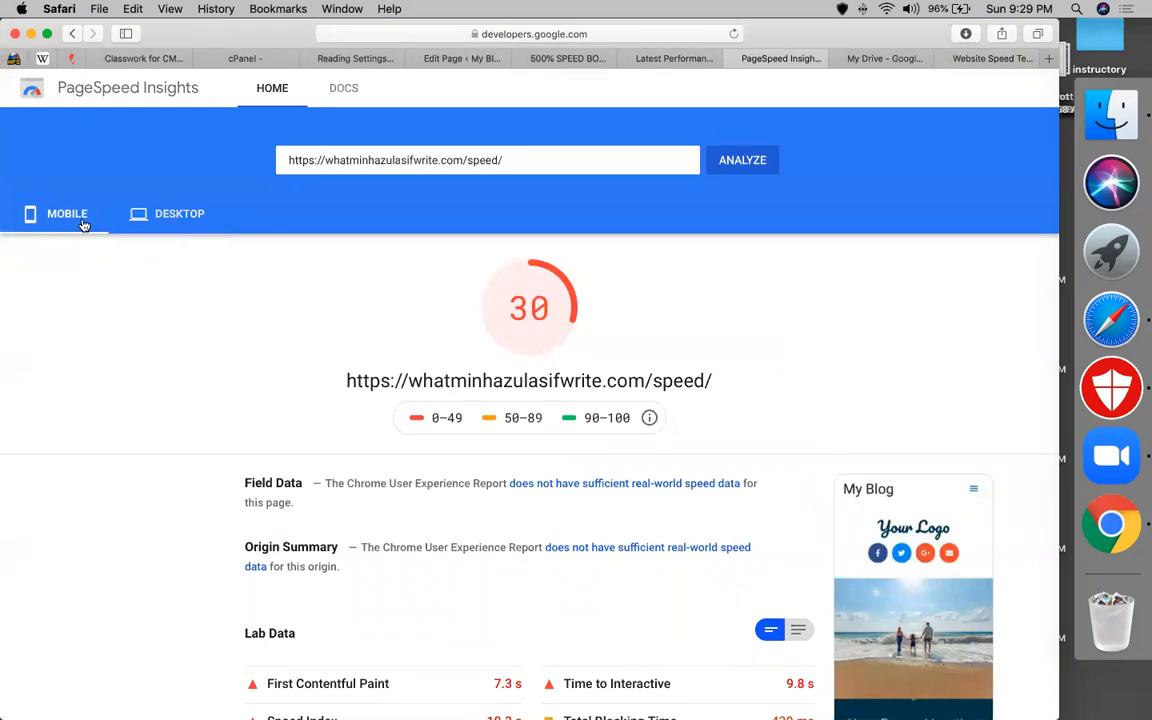
left_click(168, 222)
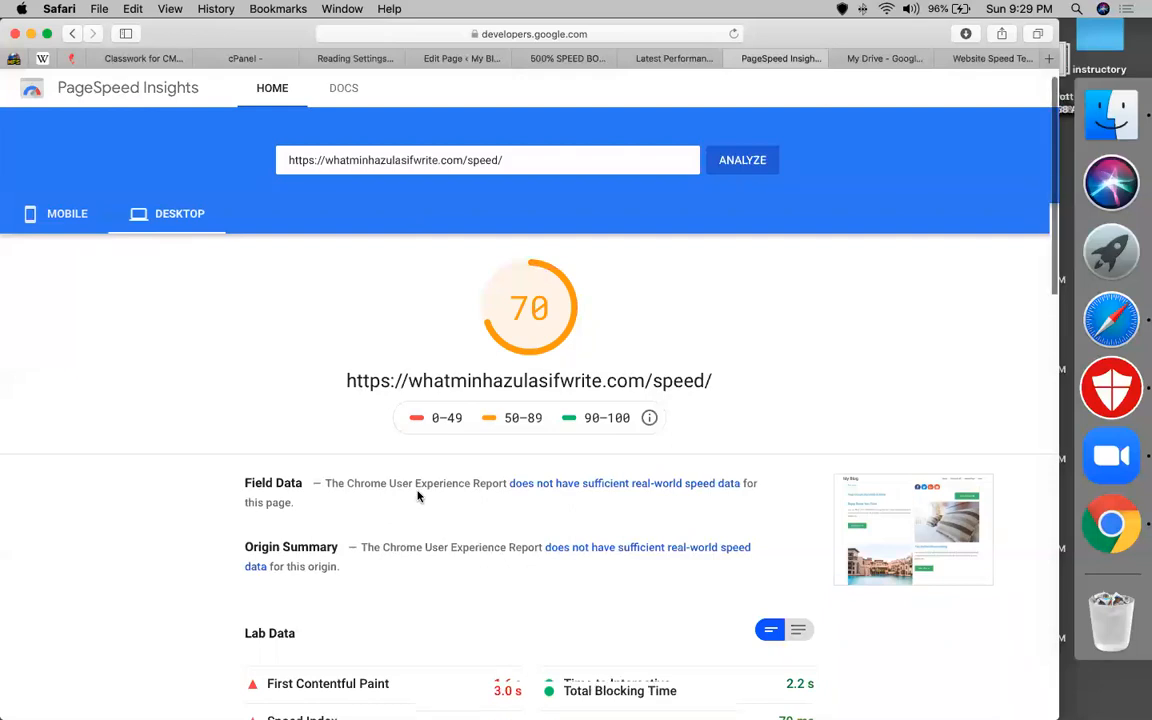
scroll(600, 380, "down", 5)
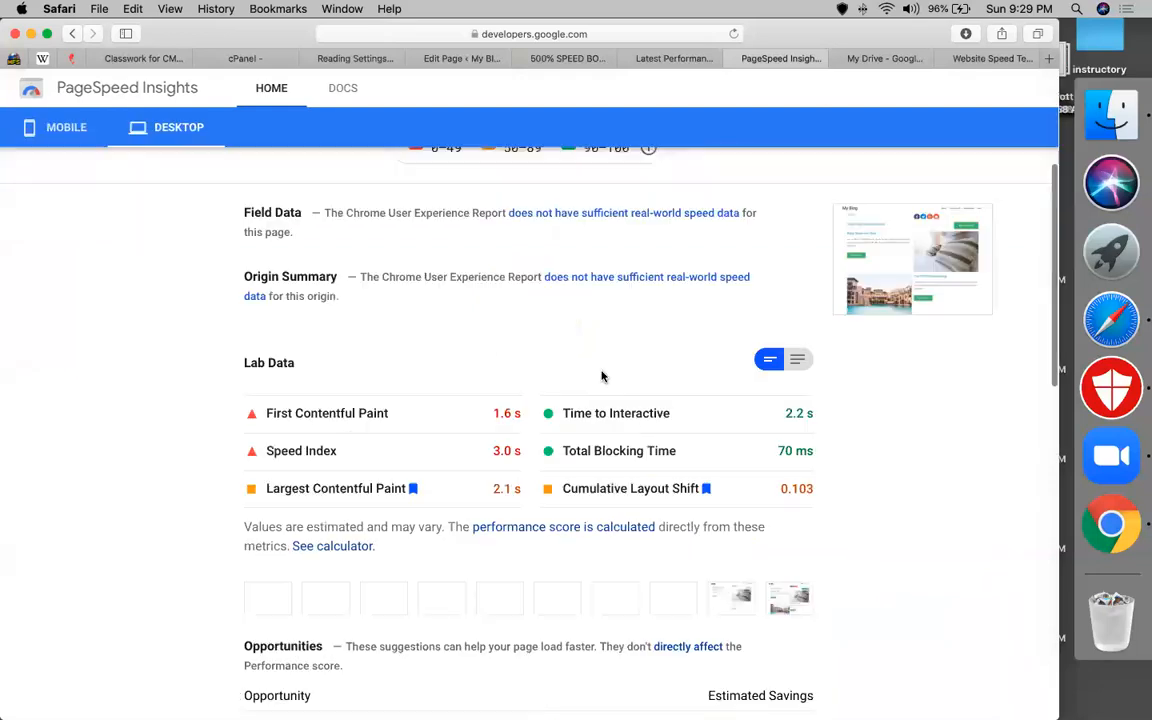
triple_click(352, 412)
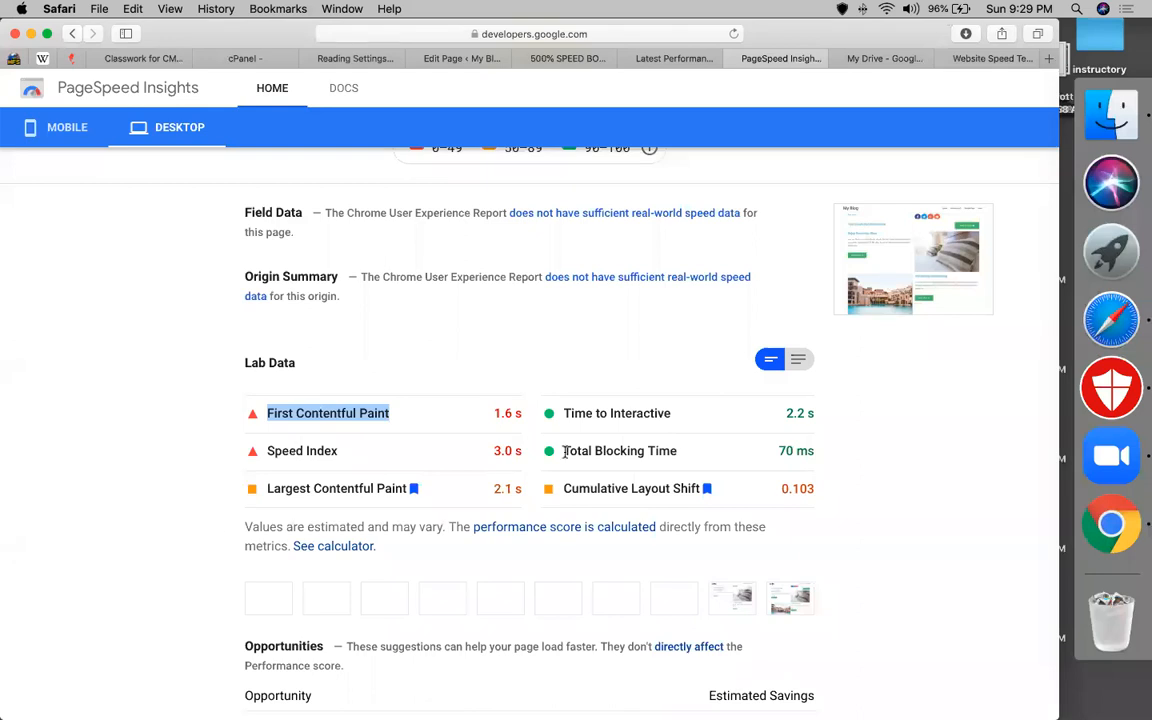
left_click(291, 452)
triple_click(291, 452)
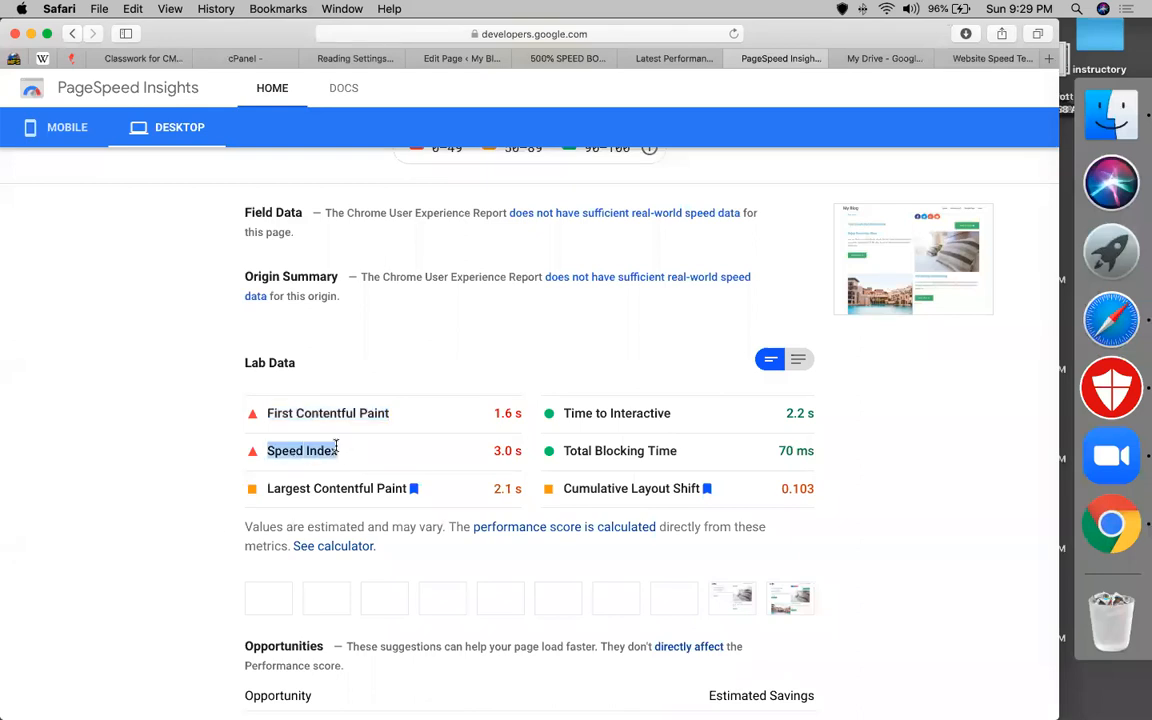
scroll(336, 447, "down", 5)
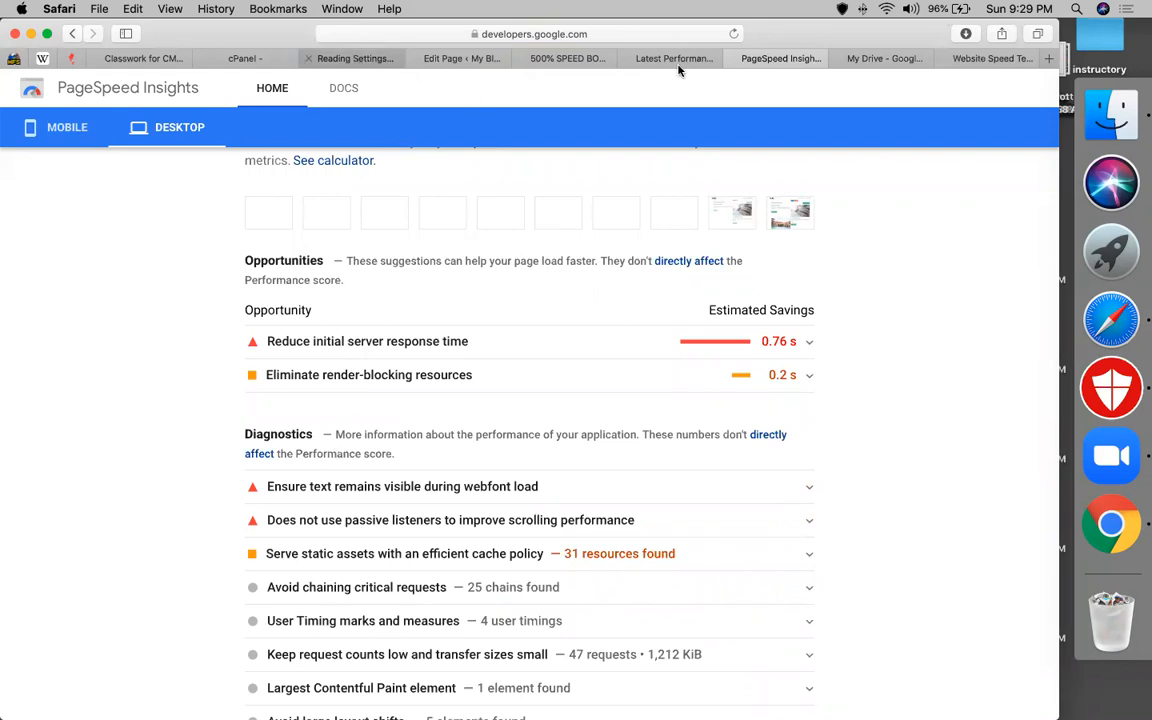
Open the wp rocket MEGA link from the speed booster spreadsheet in a new browser tab and download the plugin zip.
left_click(566, 60)
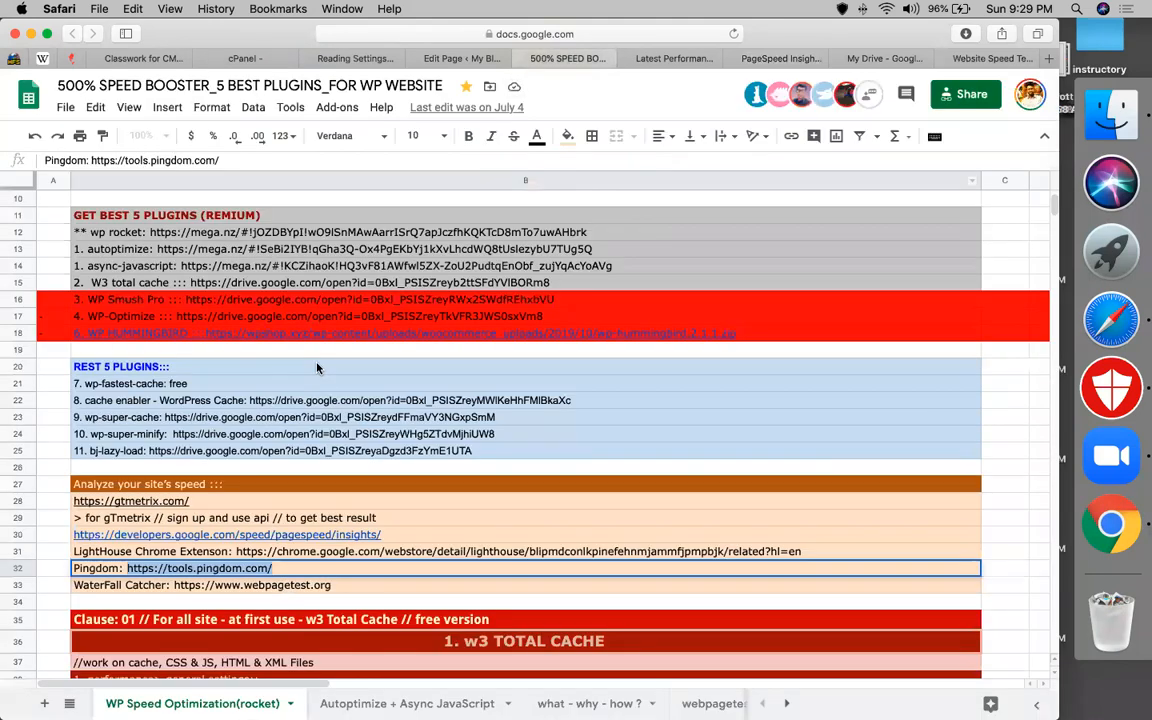
double_click(209, 236)
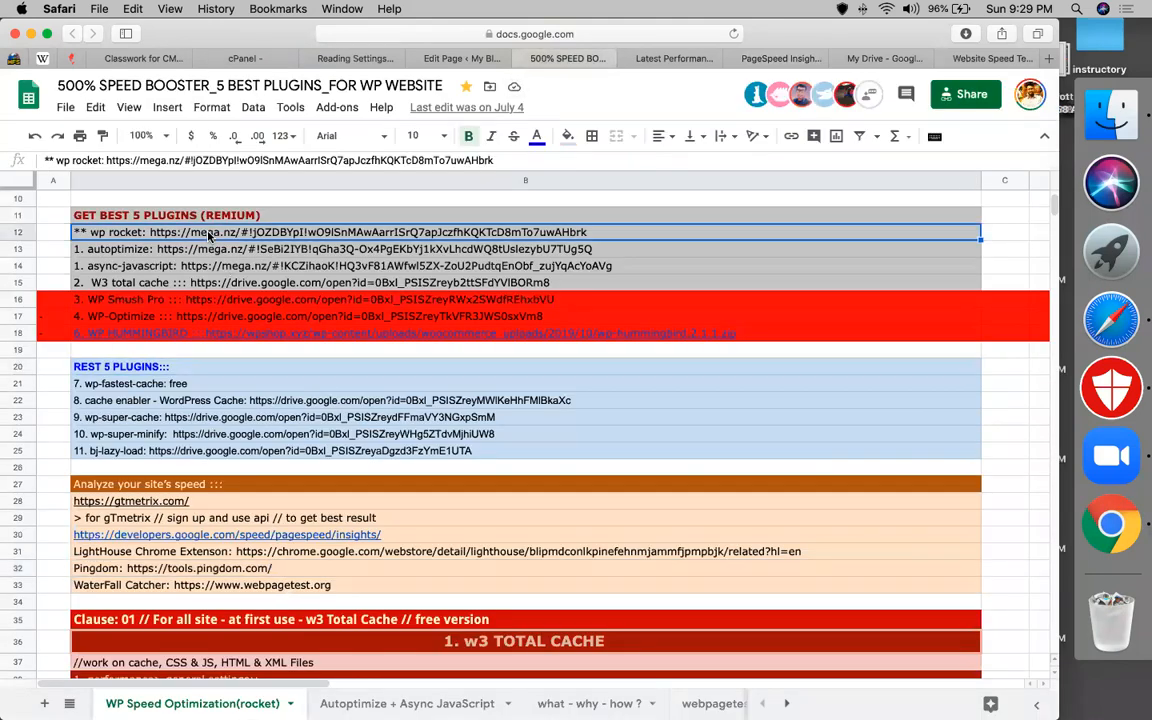
left_click(150, 232)
key("shift+super+Right")
key("super+c")
key("super+t")
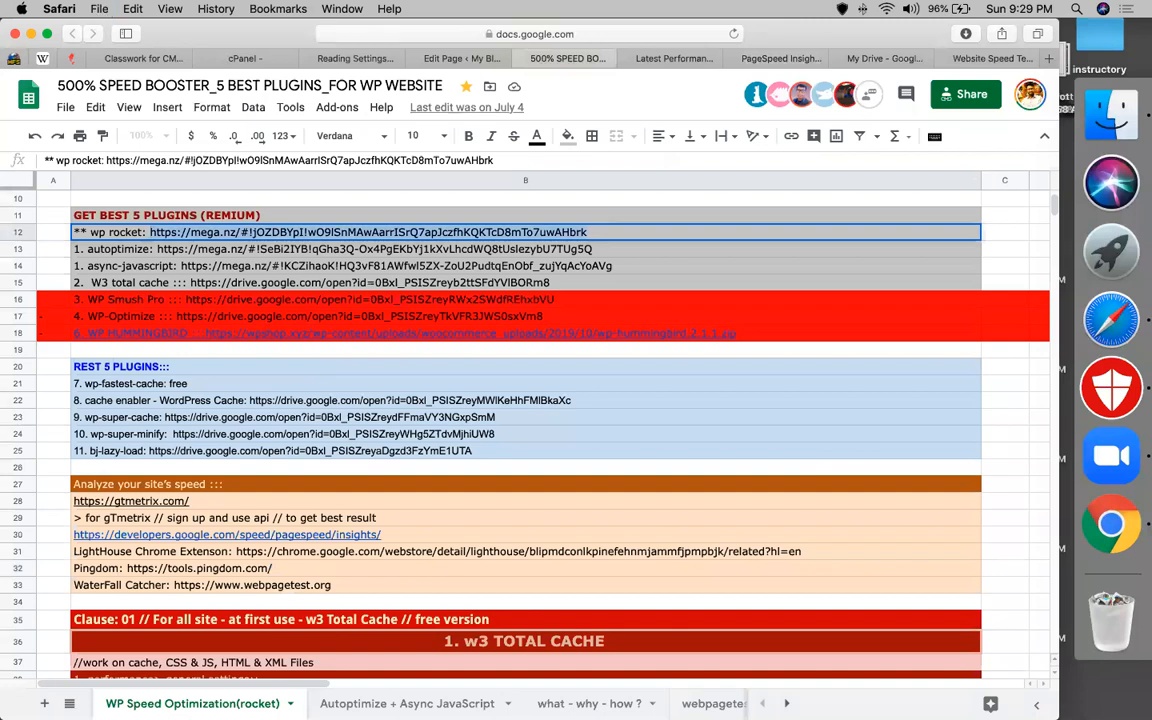
key("super+v")
key("Return")
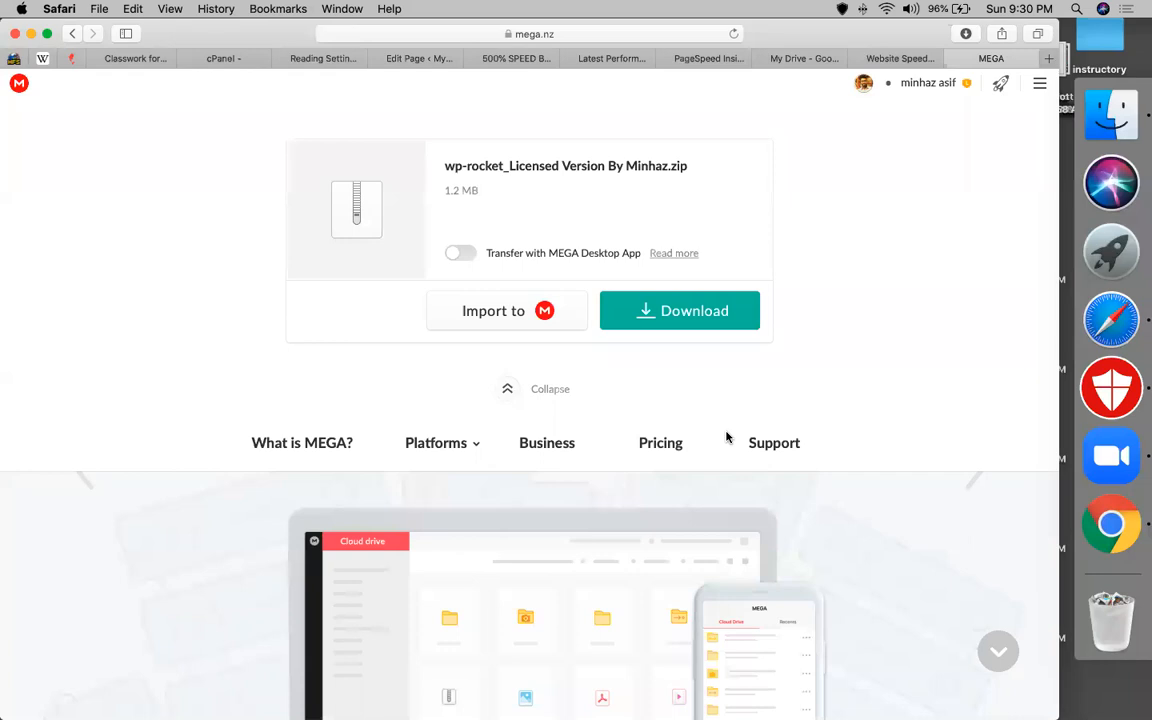
left_click(689, 312)
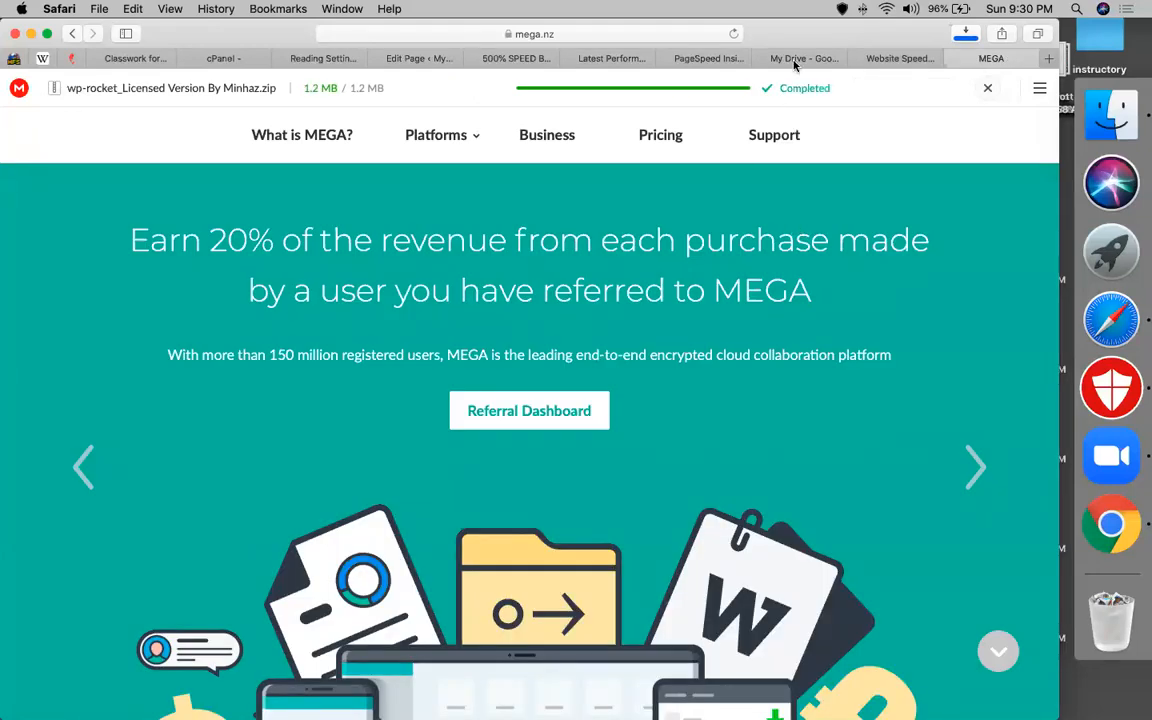
Search Google Drive for "ethical hacking" and open spreadsheet 5 about disabling the Valid_Key or Secret Key for premium themes and plugins.
left_click(797, 58)
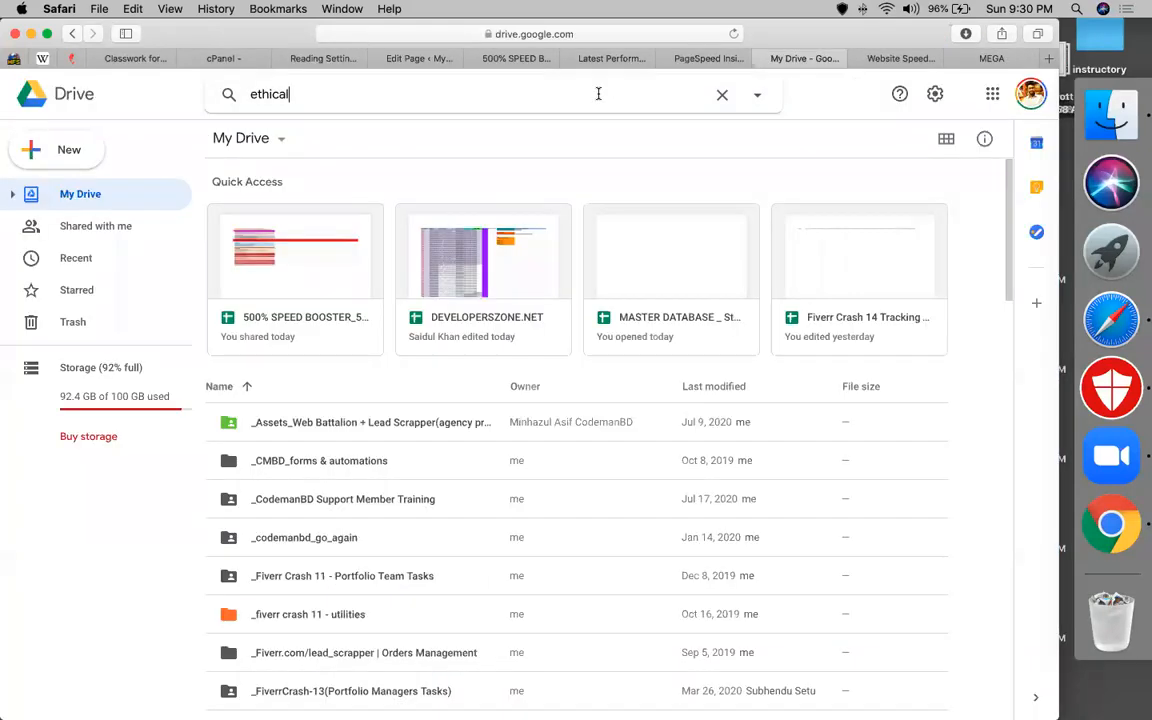
type("ha")
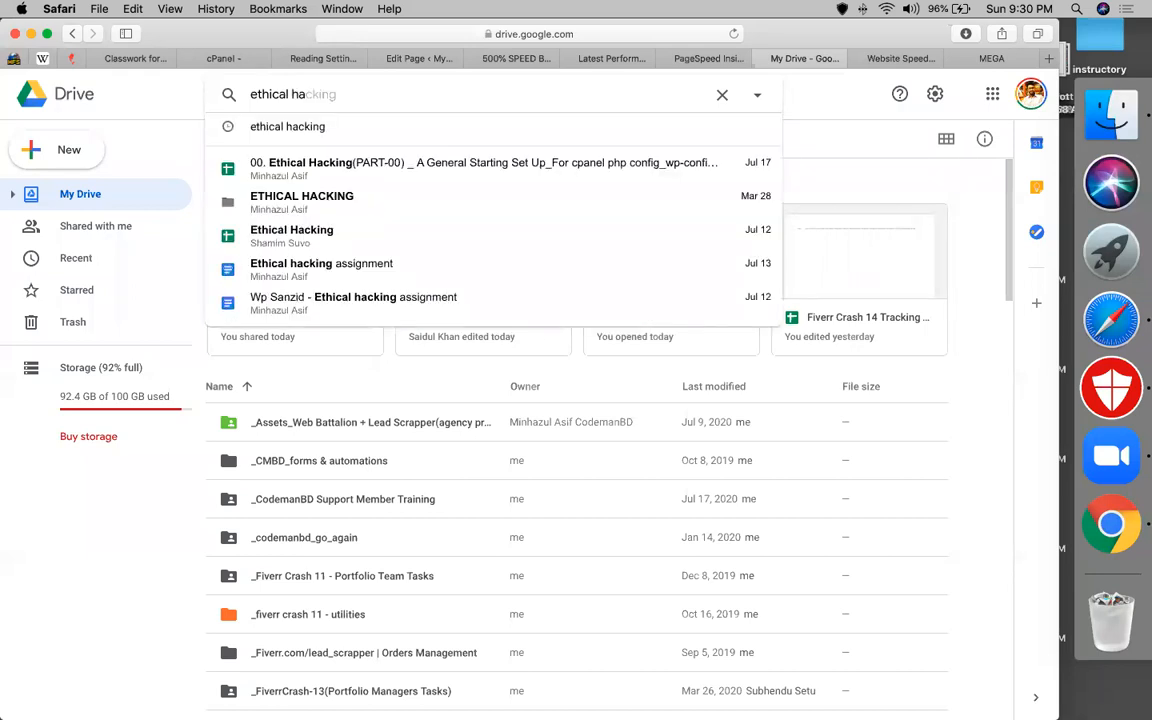
type("cking")
key("Return")
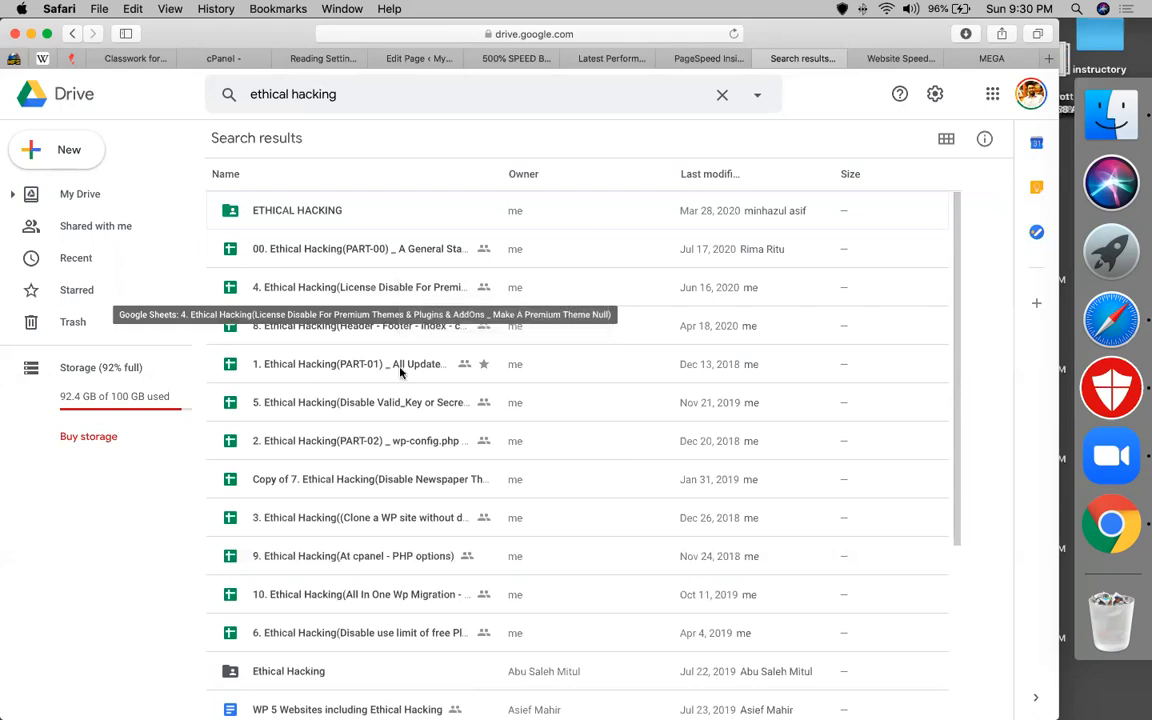
double_click(344, 406)
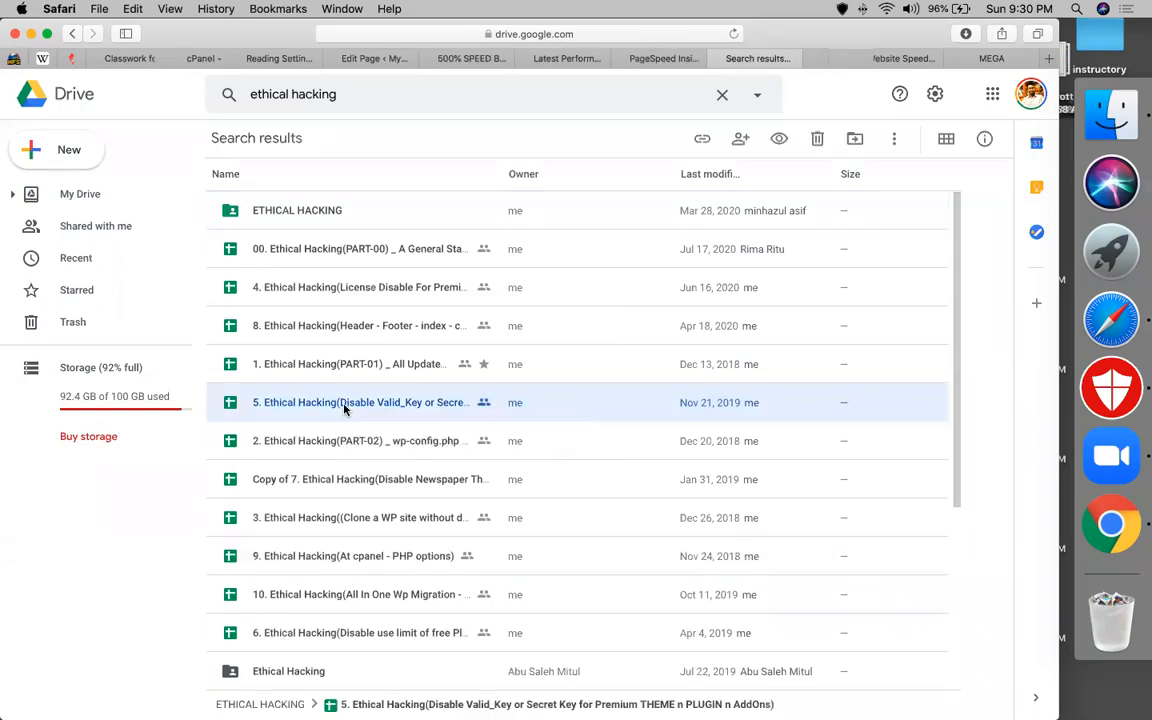
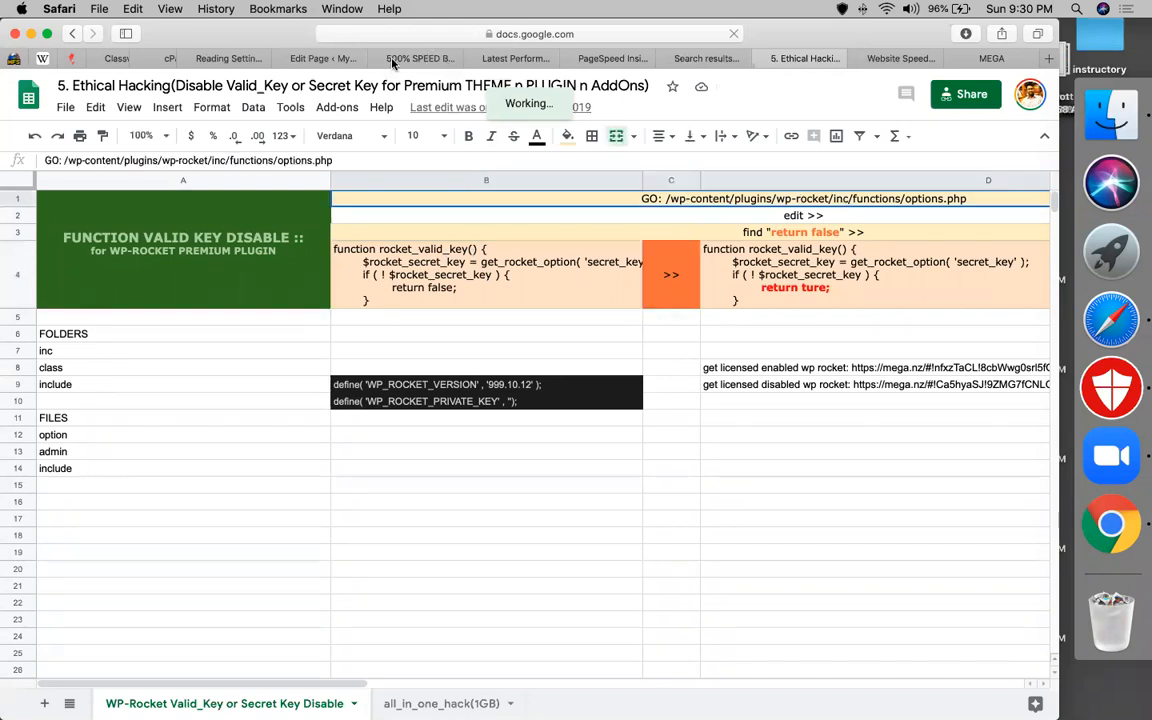
Return to the cPanel main page, open File Manager and go to the public_html/speed folder.
left_click(415, 58)
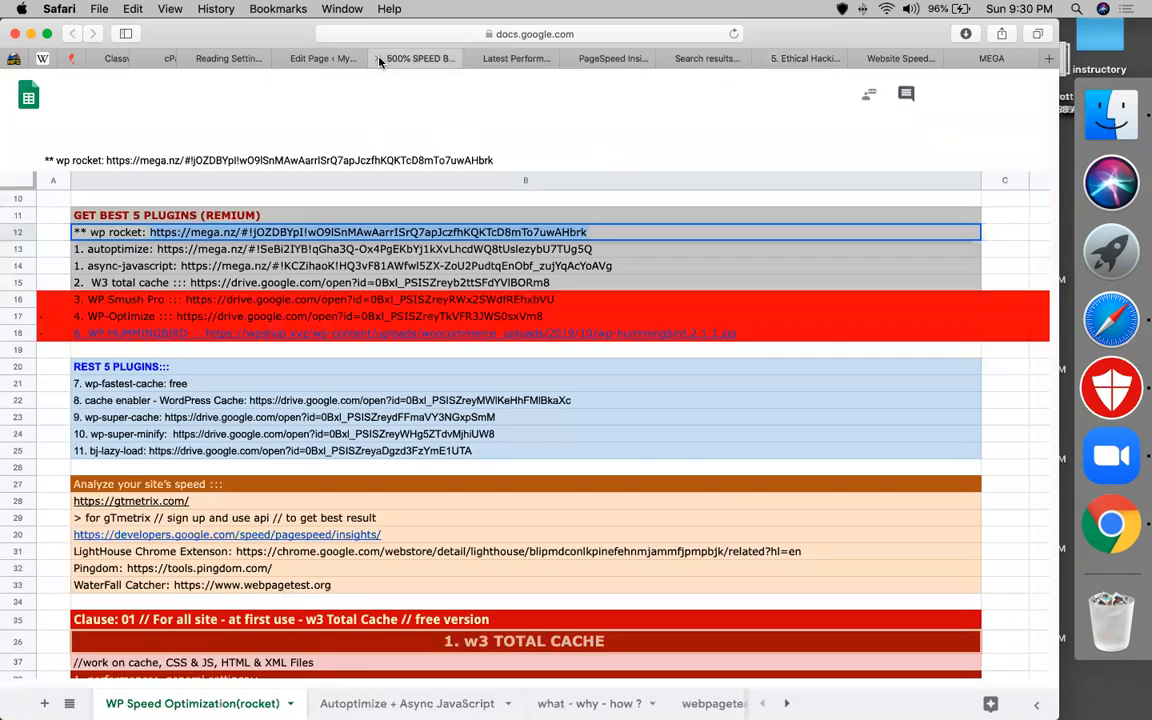
left_click(320, 58)
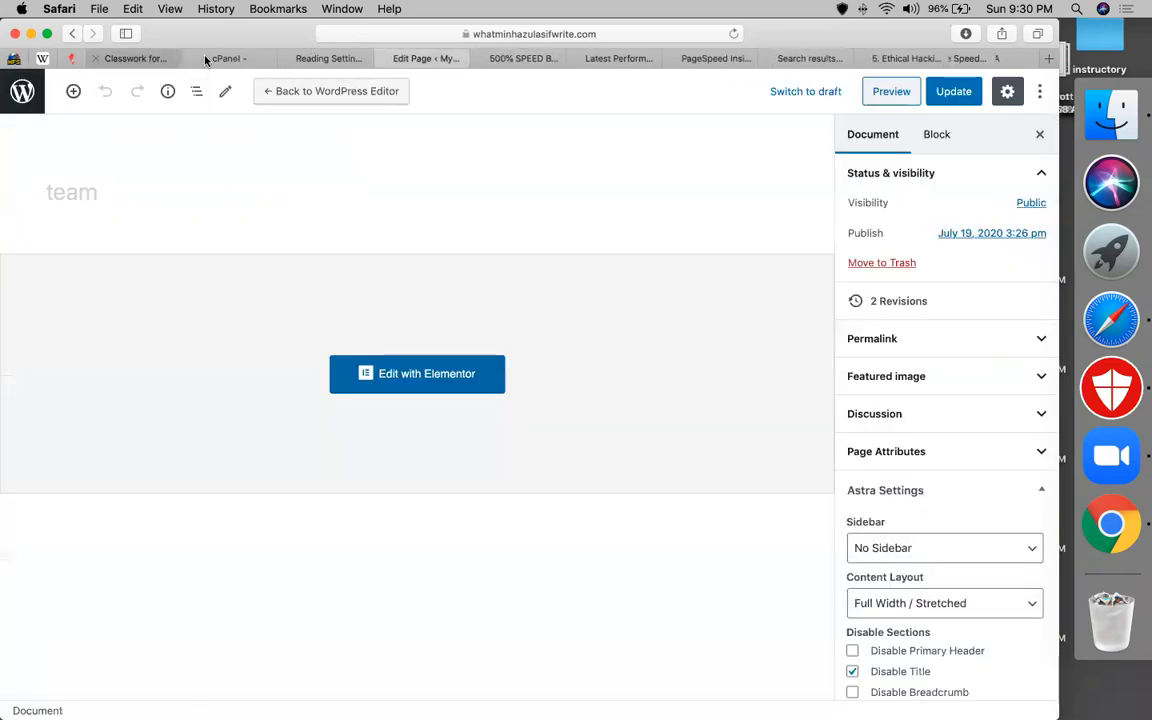
left_click(206, 60)
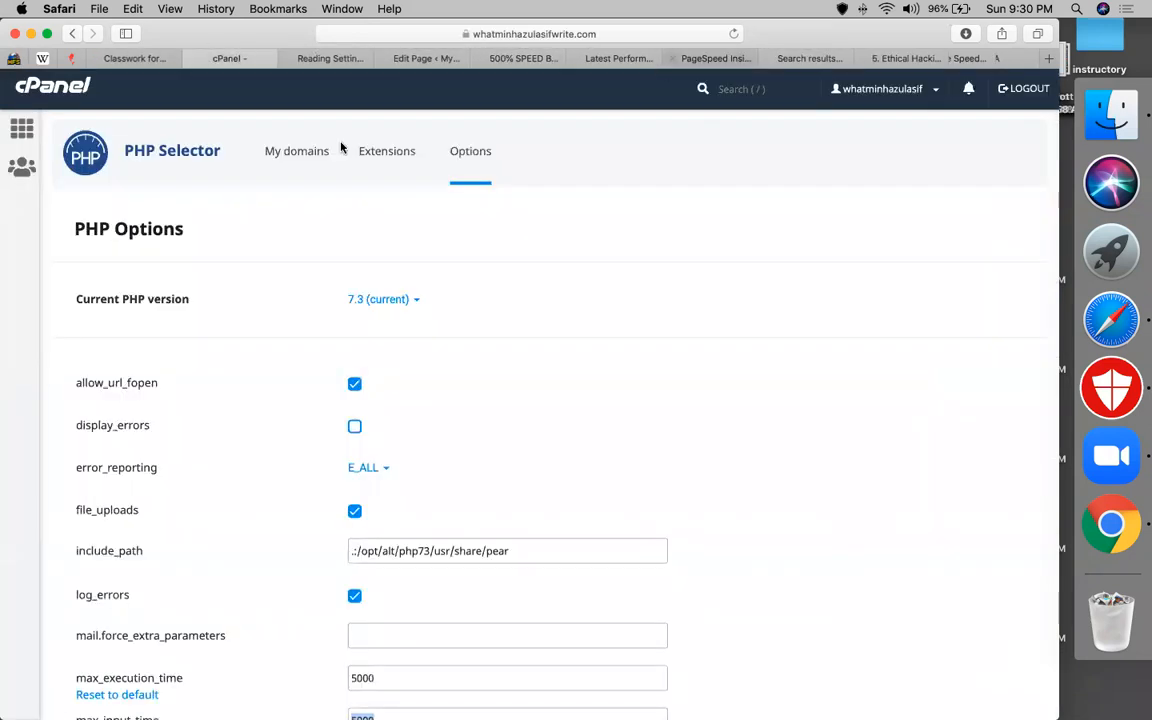
left_click(16, 127)
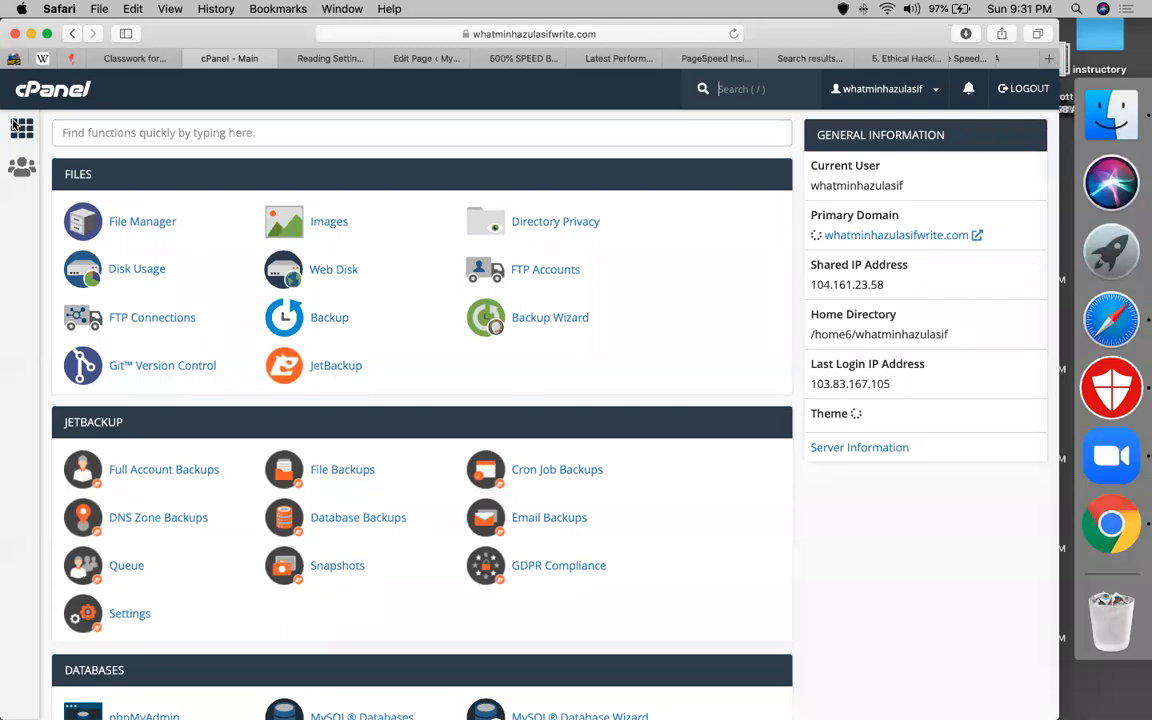
left_click(130, 237)
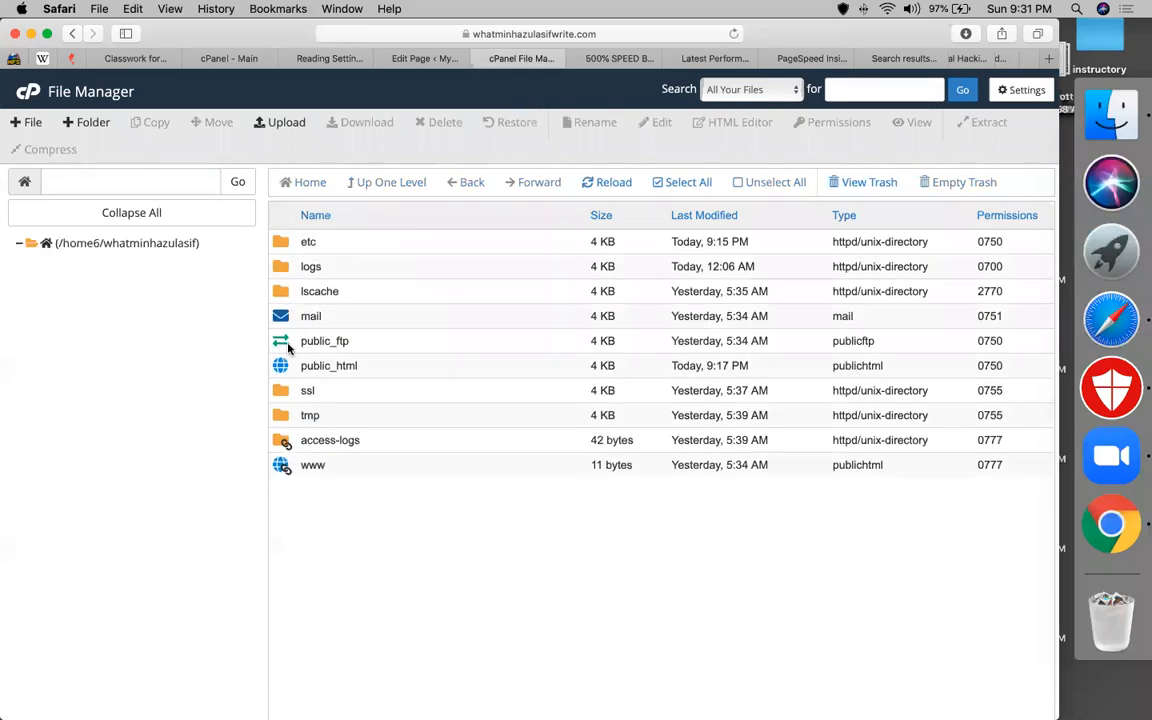
double_click(283, 365)
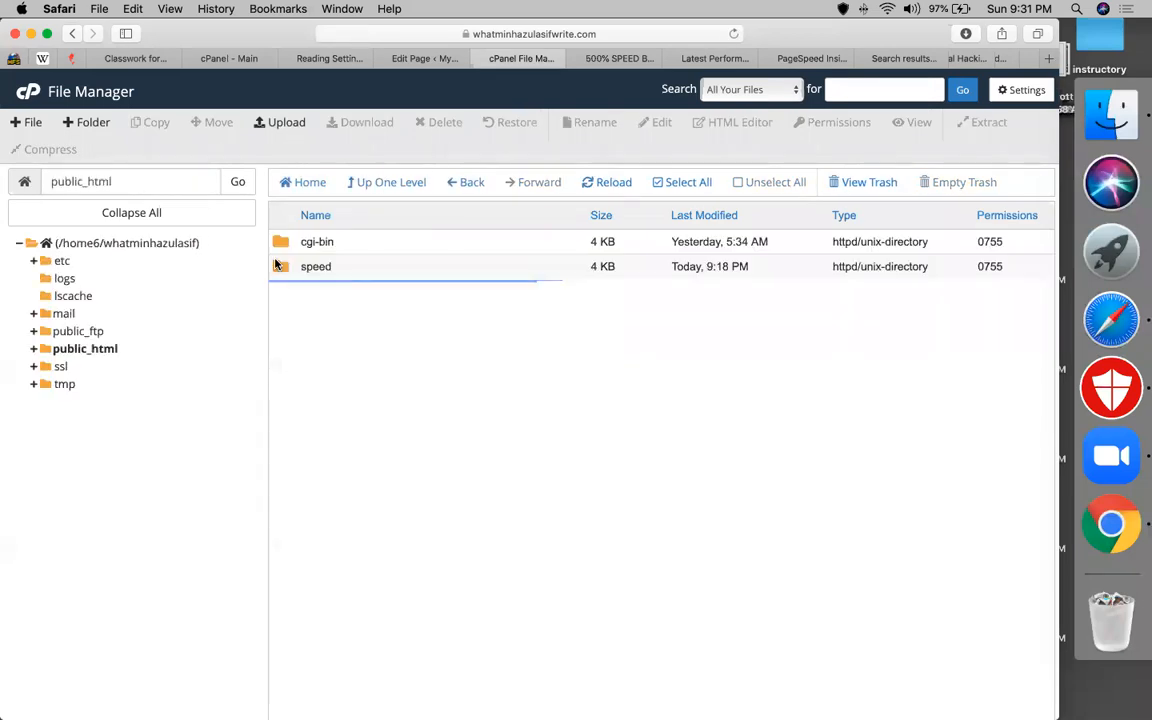
double_click(276, 264)
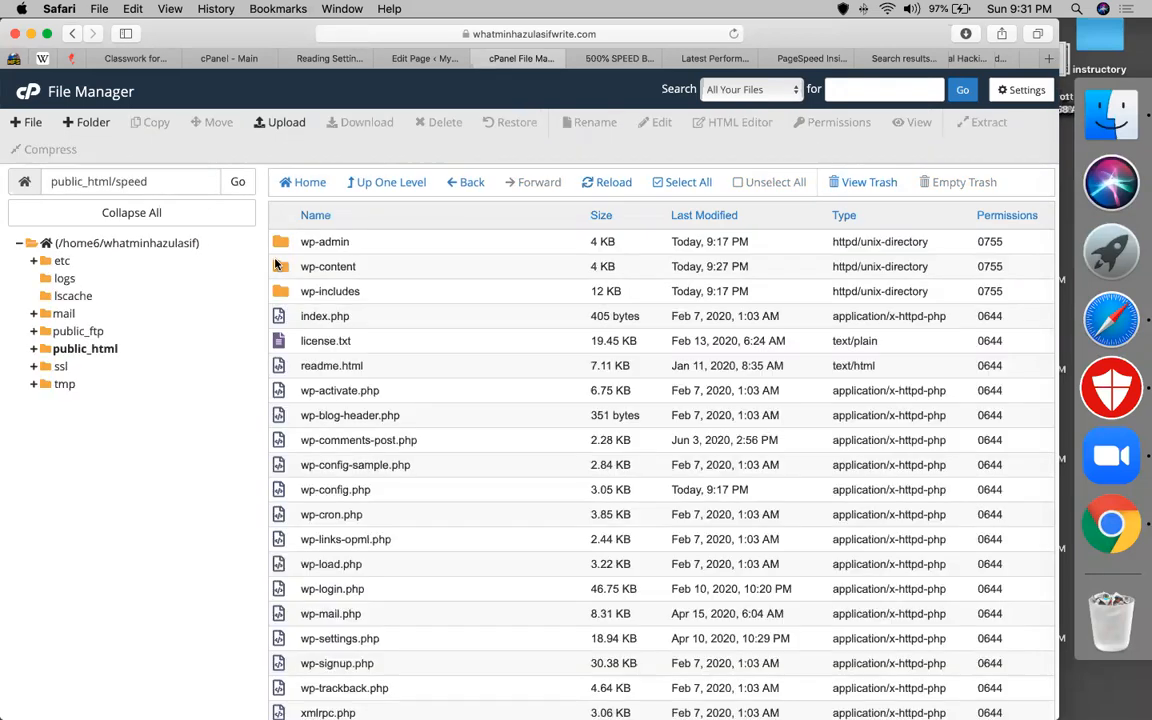
Open the plugins folder inside the speed site's wp-content folder.
double_click(284, 267)
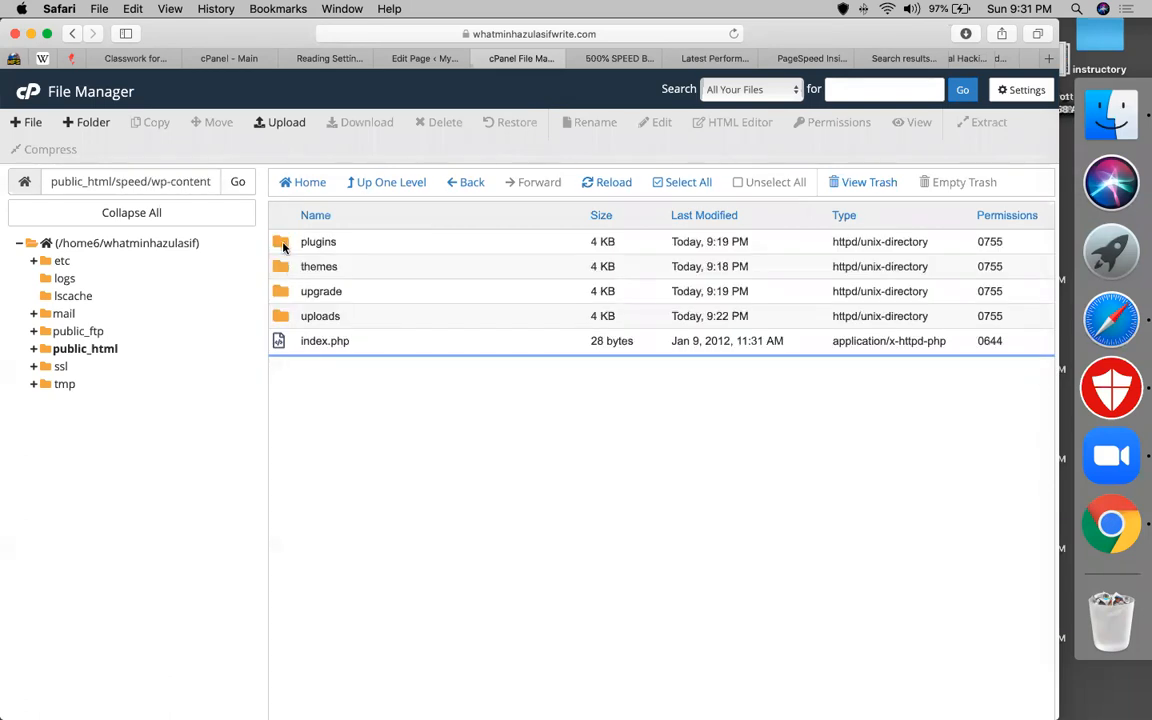
left_click(284, 247)
double_click(284, 247)
right_click(491, 406)
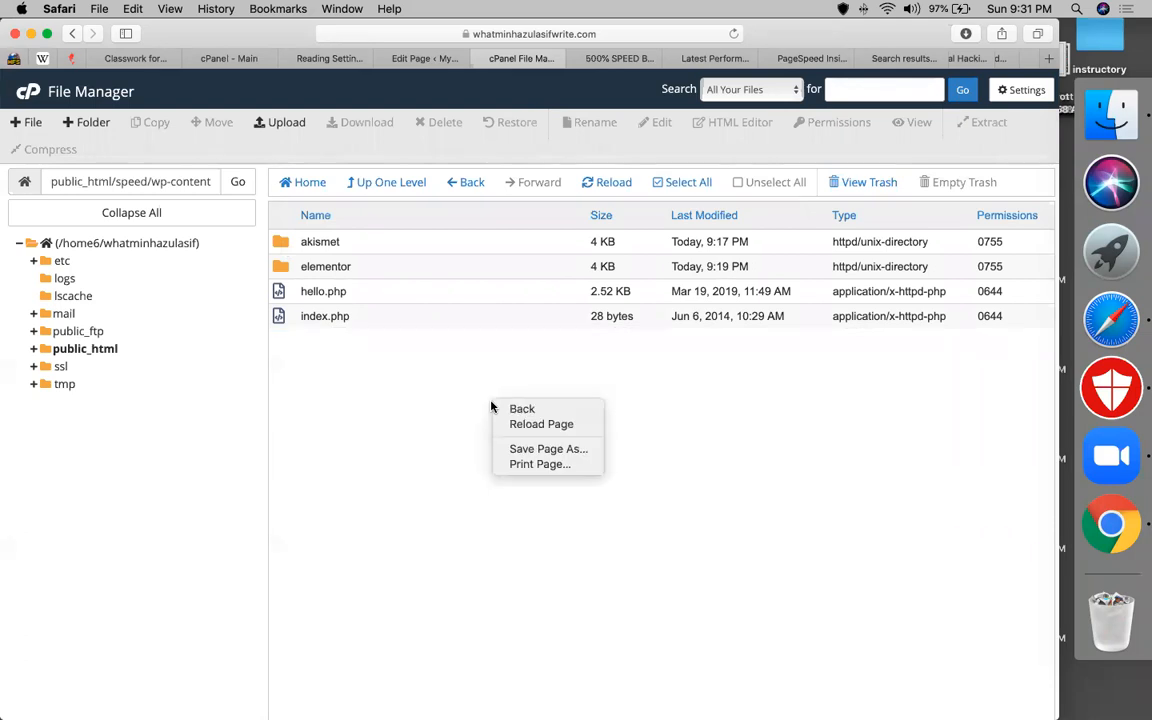
key("Escape")
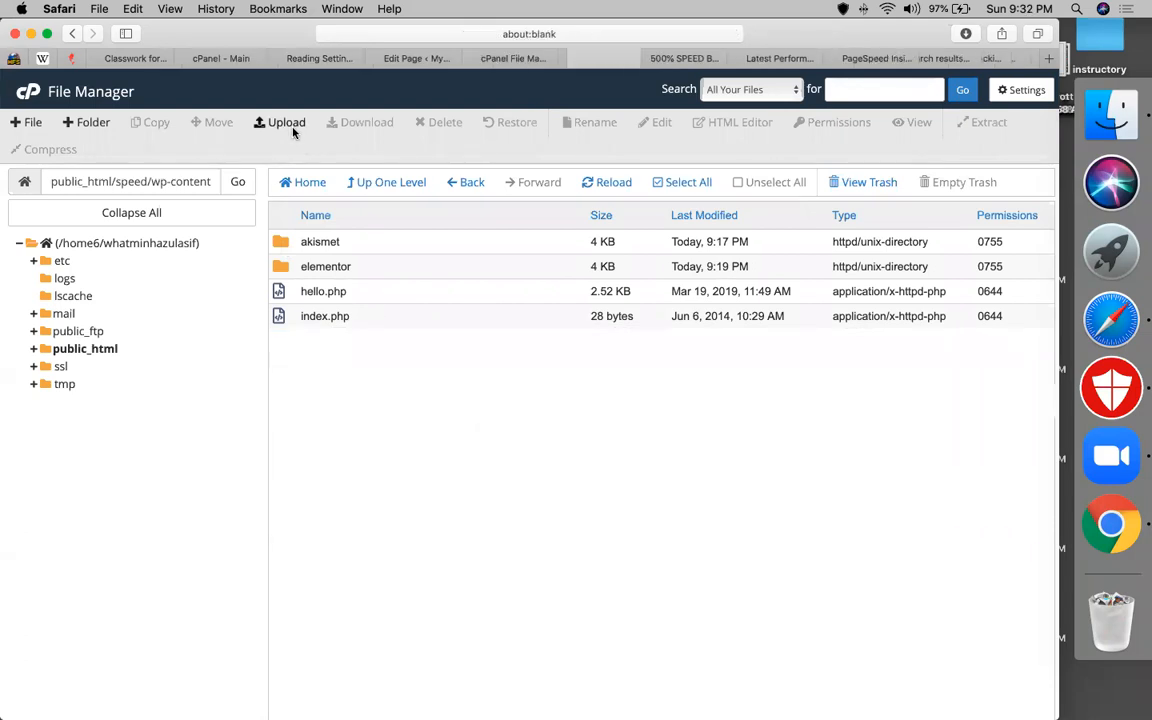
Upload the licensed-version wp-rocket zip from Downloads to the plugins folder and return to the folder listing.
left_click(291, 127)
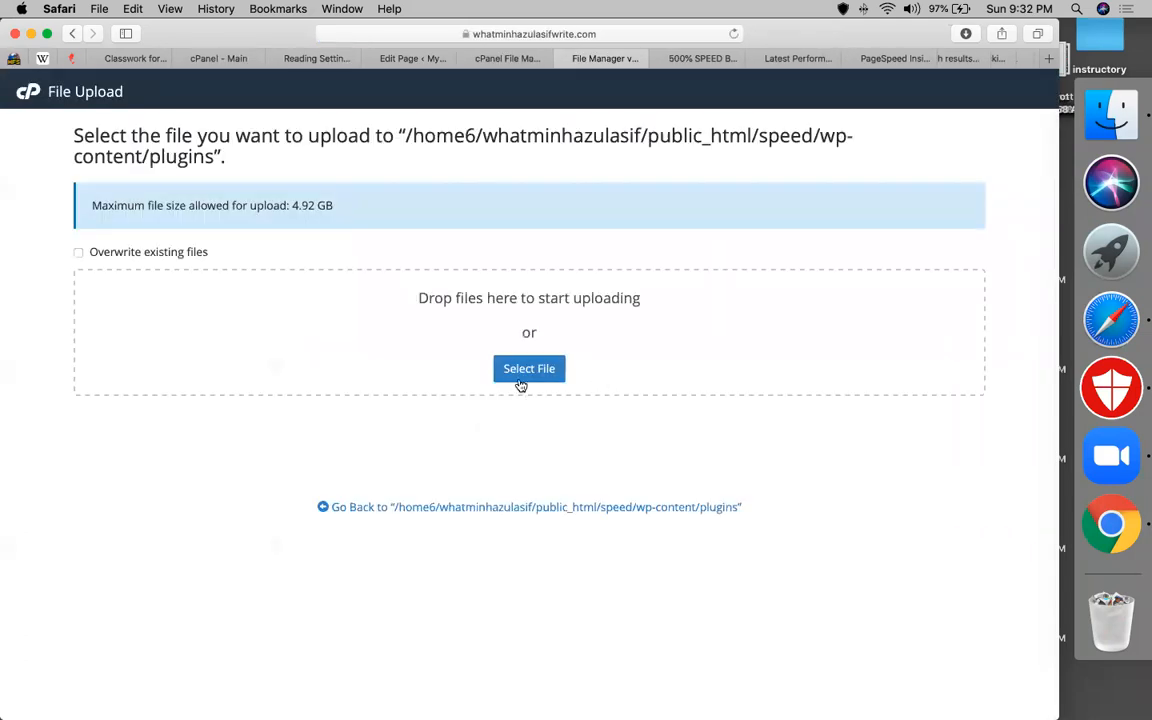
left_click(519, 380)
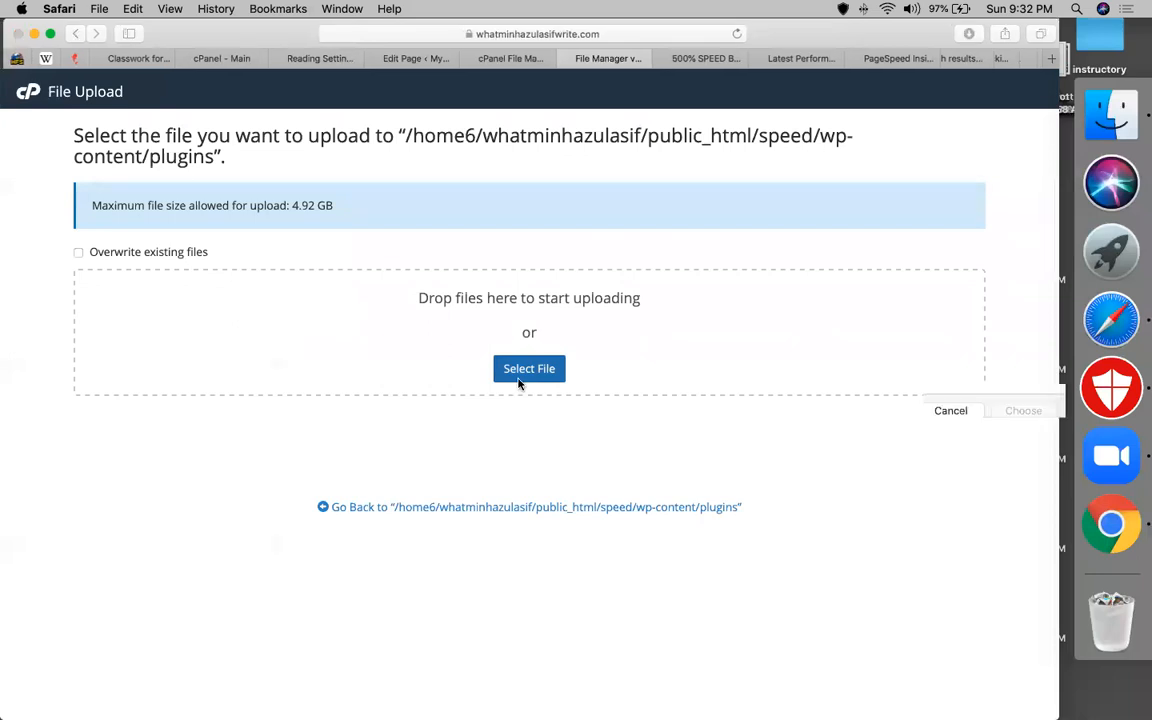
left_click(165, 225)
type("wp")
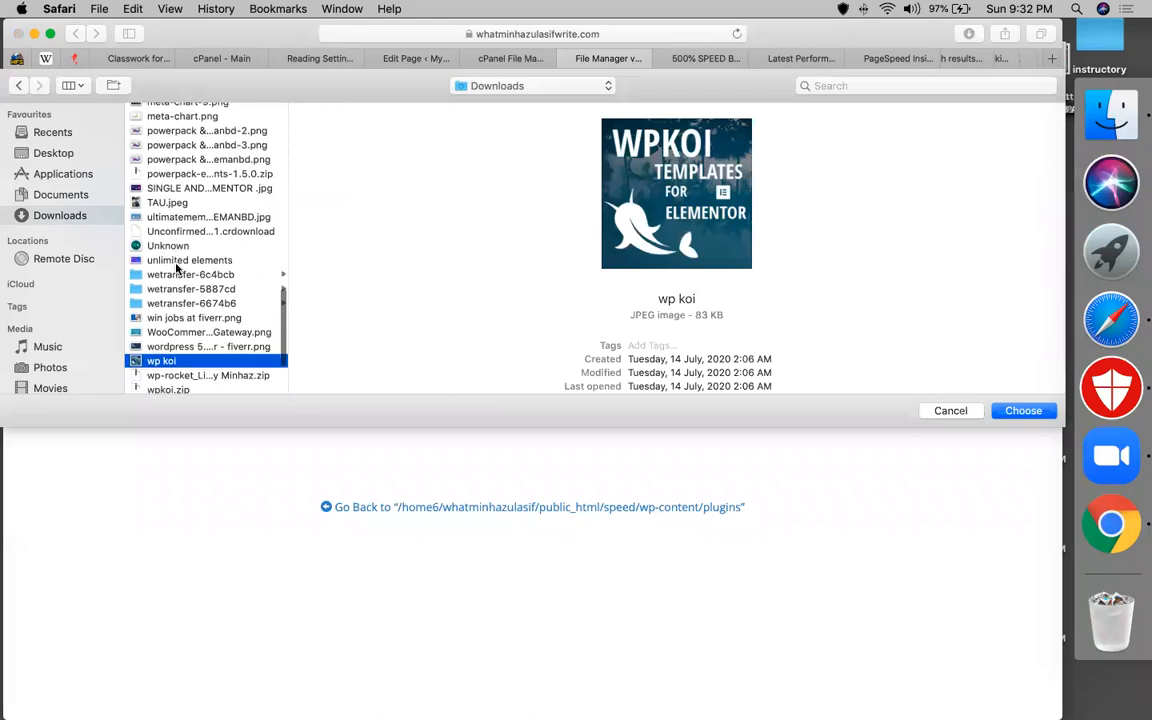
scroll(176, 266, "down", 3)
left_click(210, 288)
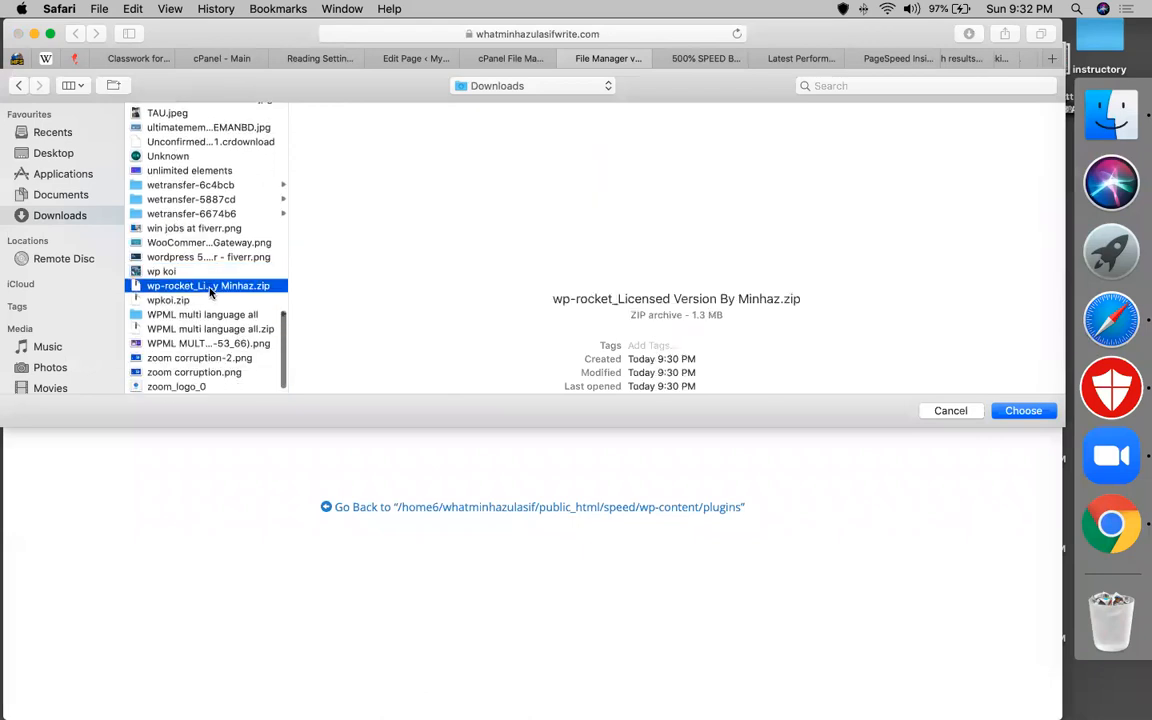
double_click(210, 288)
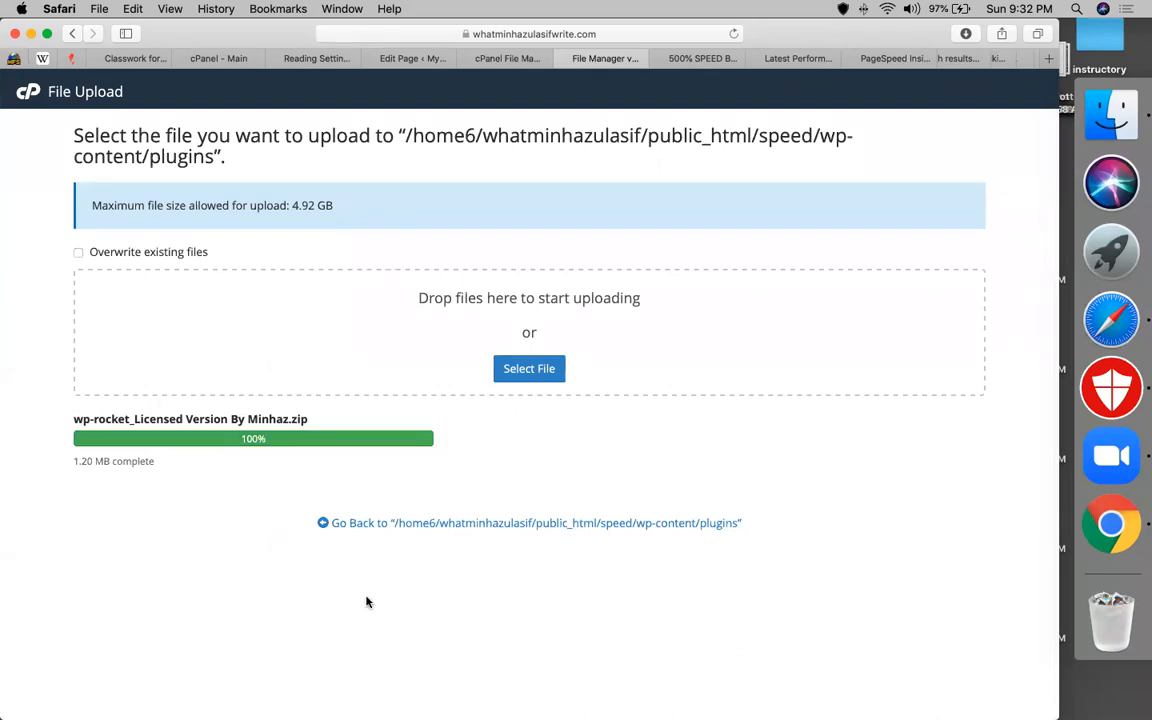
left_click(419, 524)
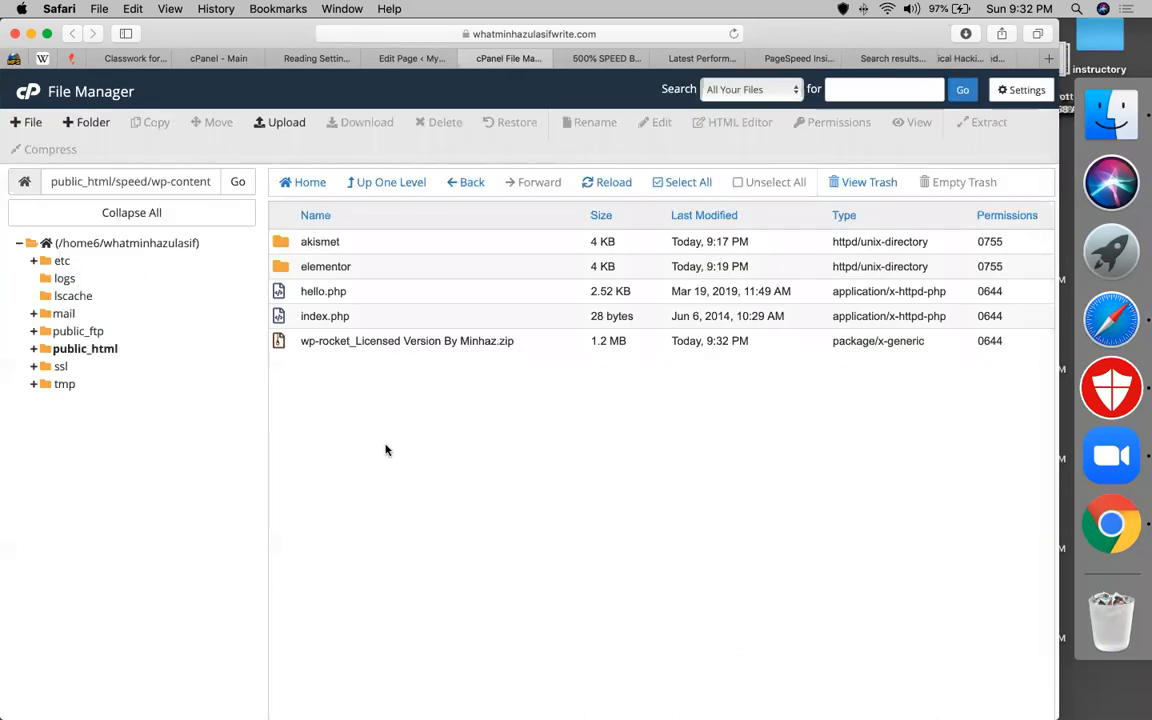
Extract the uploaded wp-rocket zip into public_html/speed/wp-content/plugins.
right_click(356, 340)
left_click_drag(355, 340, 385, 343)
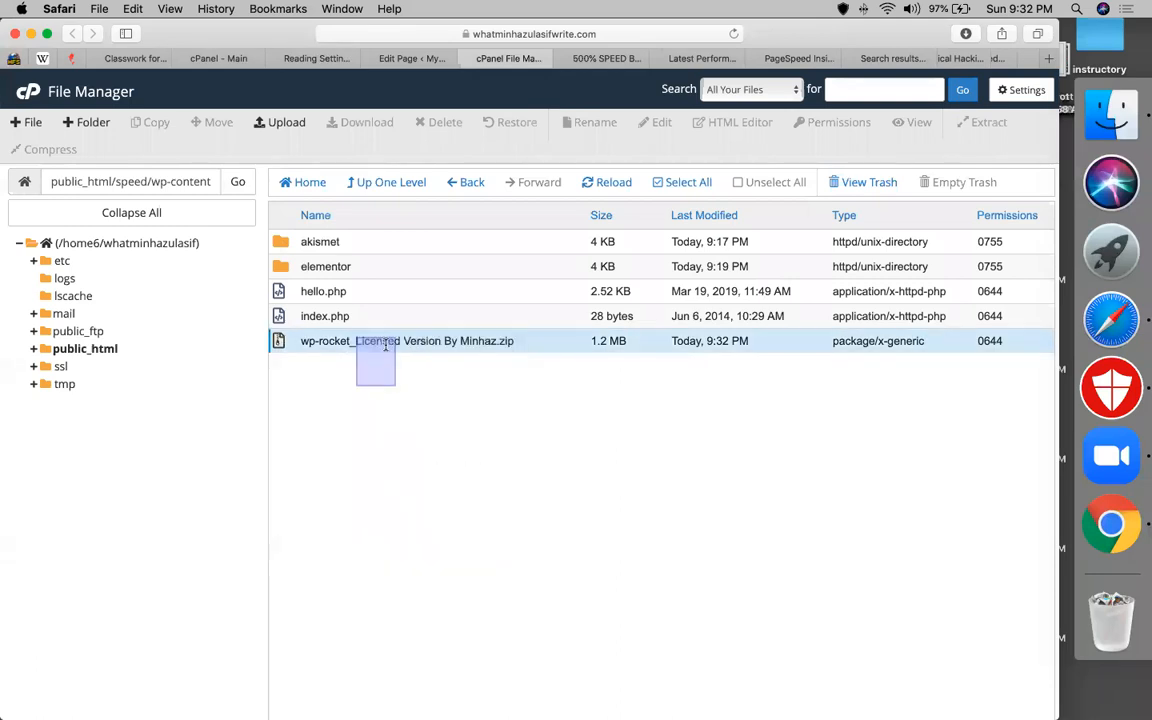
right_click(385, 343)
left_click(398, 345)
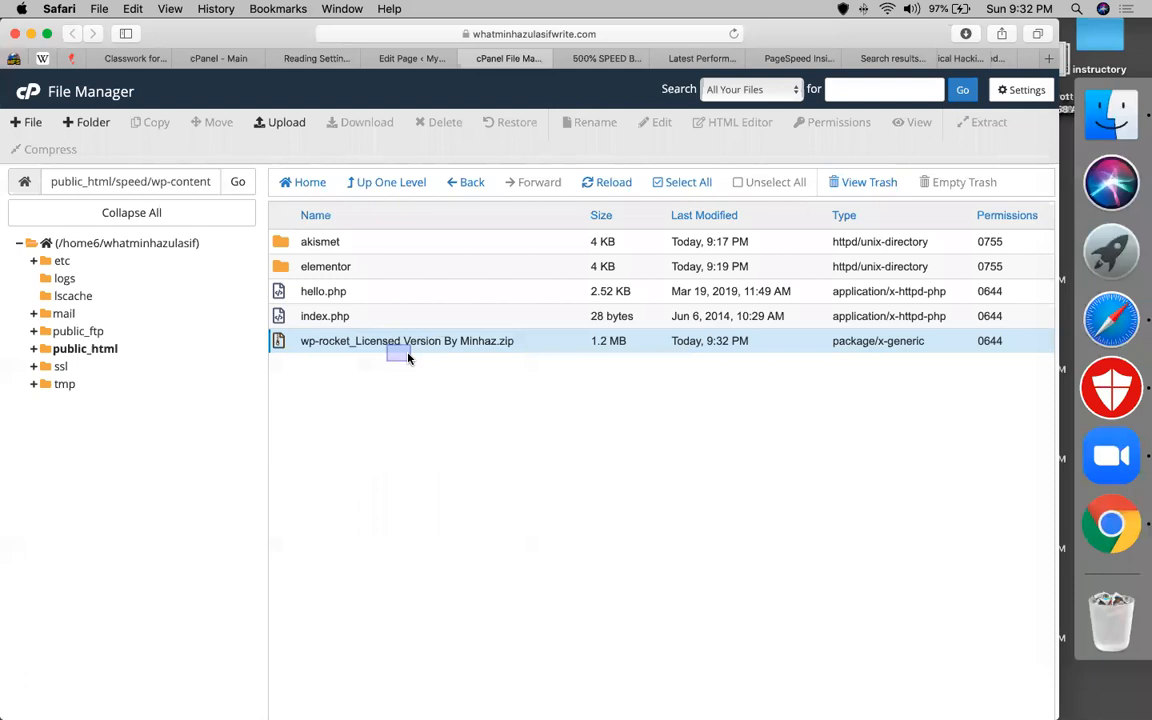
right_click(405, 346)
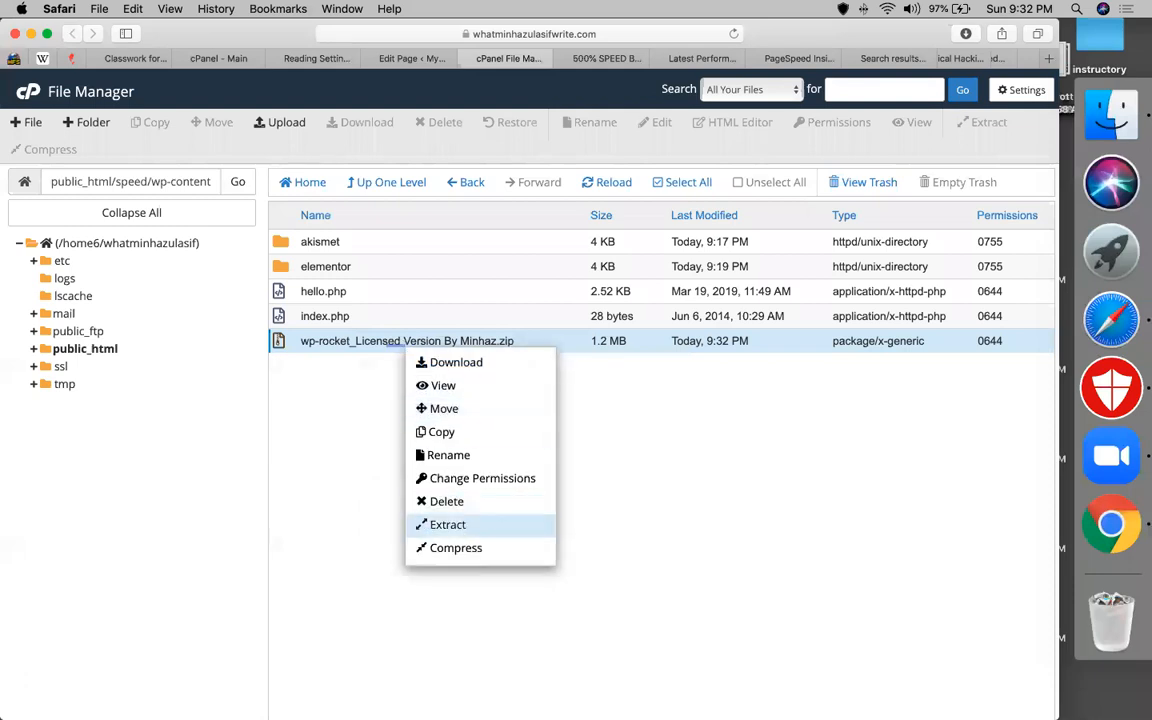
left_click(447, 524)
left_click(627, 476)
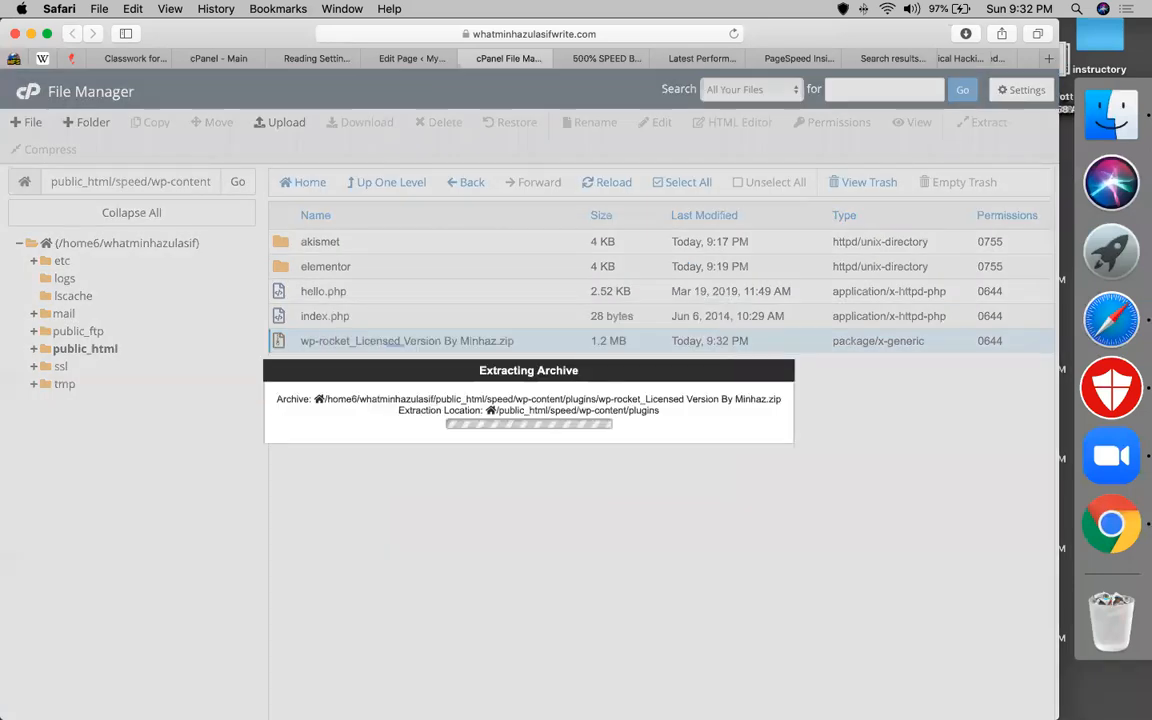
key("Return")
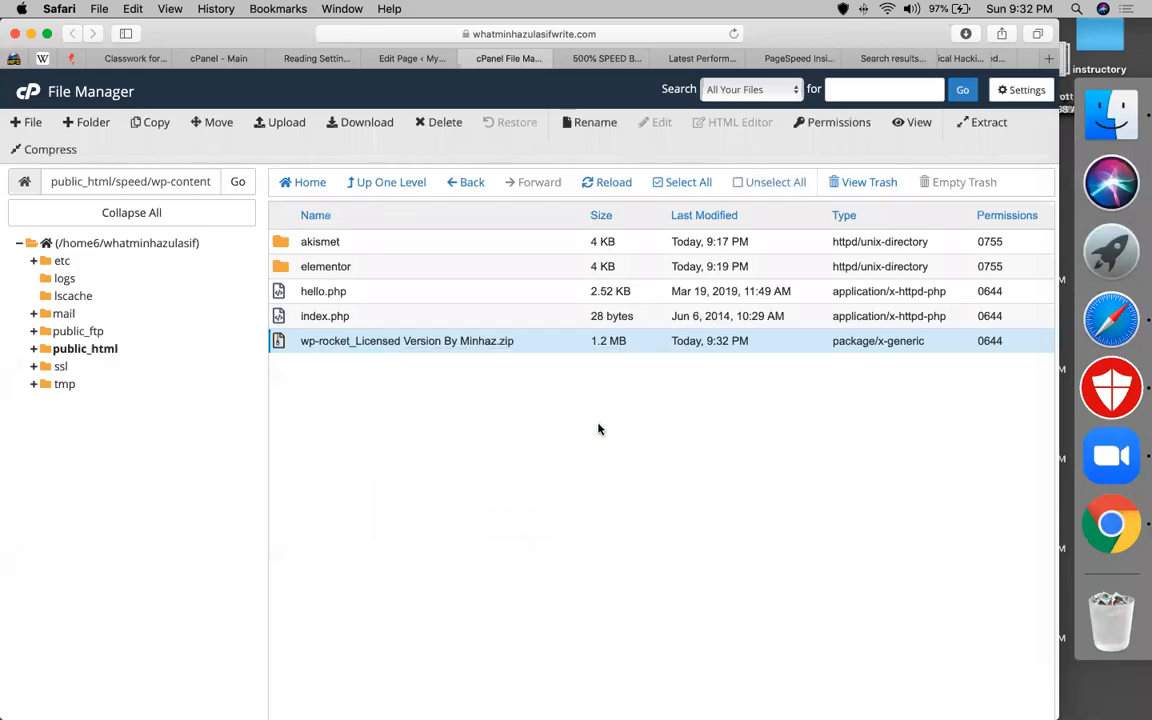
Reload the plugins folder listing and open the inc folder of the extracted wp-rocket plugin.
left_click(600, 184)
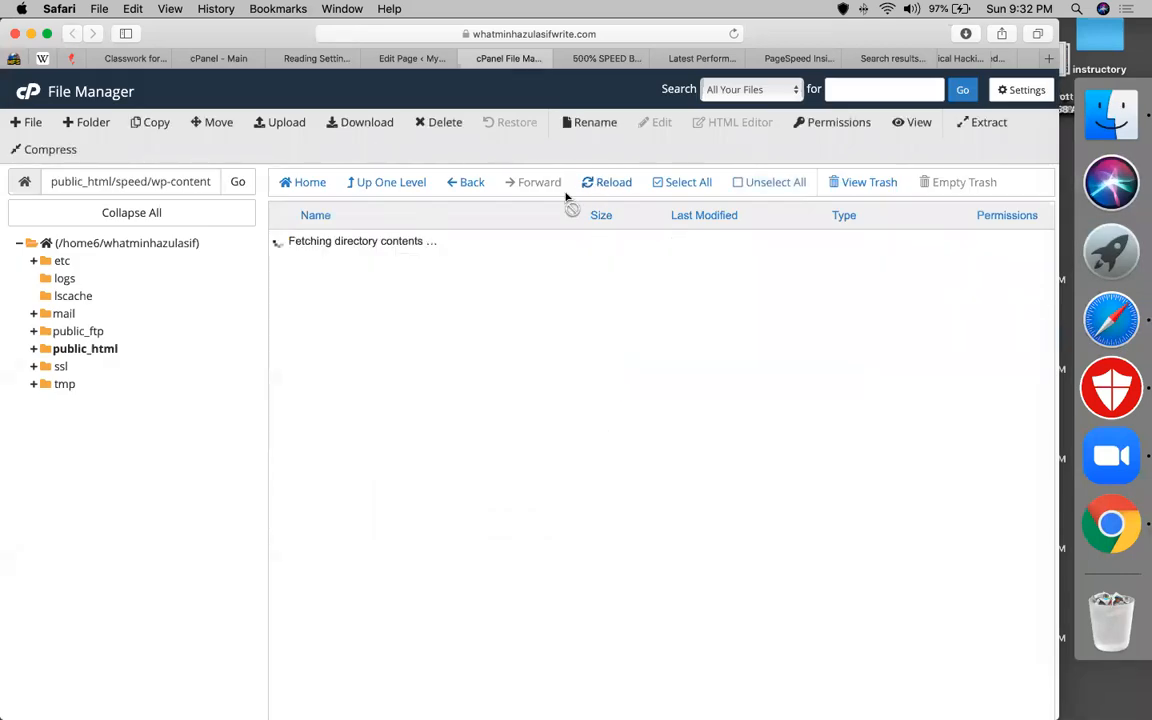
double_click(296, 318)
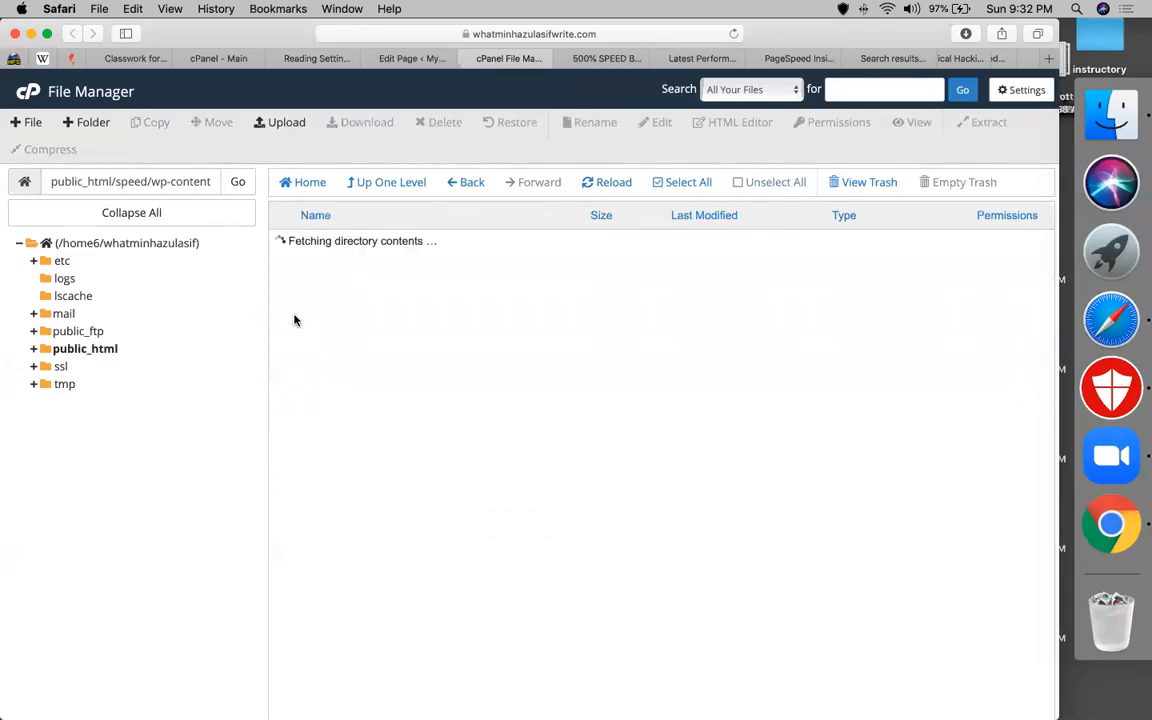
left_click(285, 243)
double_click(285, 243)
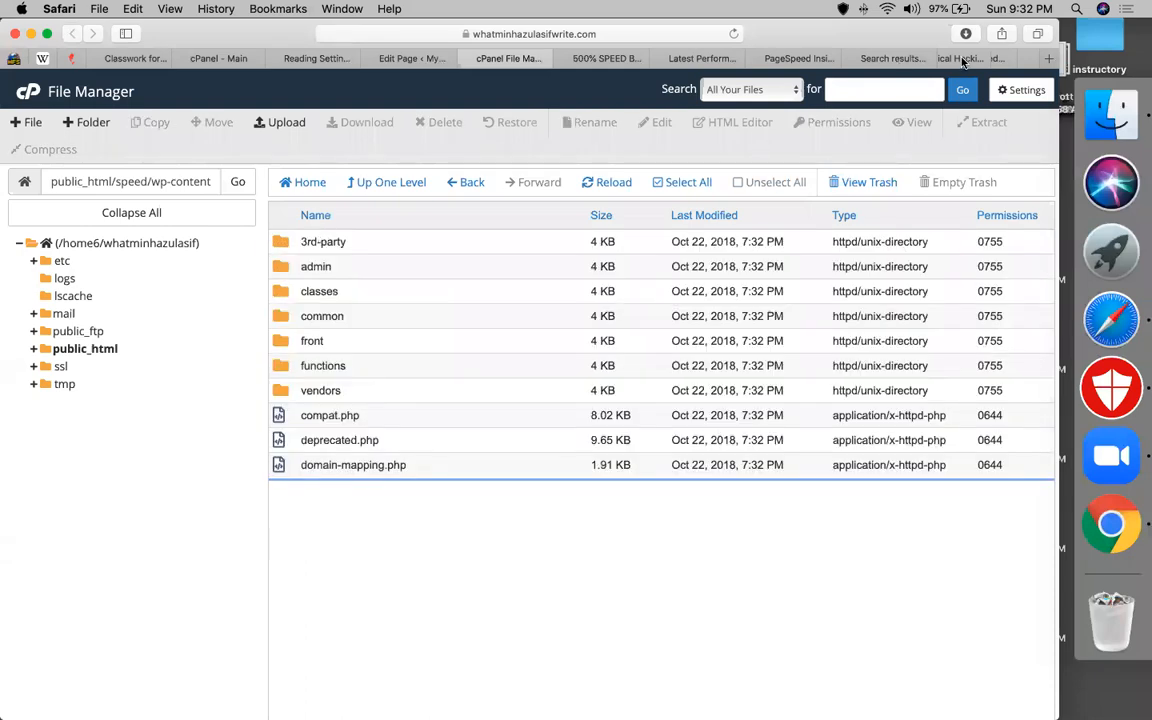
Switch to spreadsheet 5 about disabling the Valid_Key or Secret Key and copy its web address.
scroll(962, 60, "right", 3)
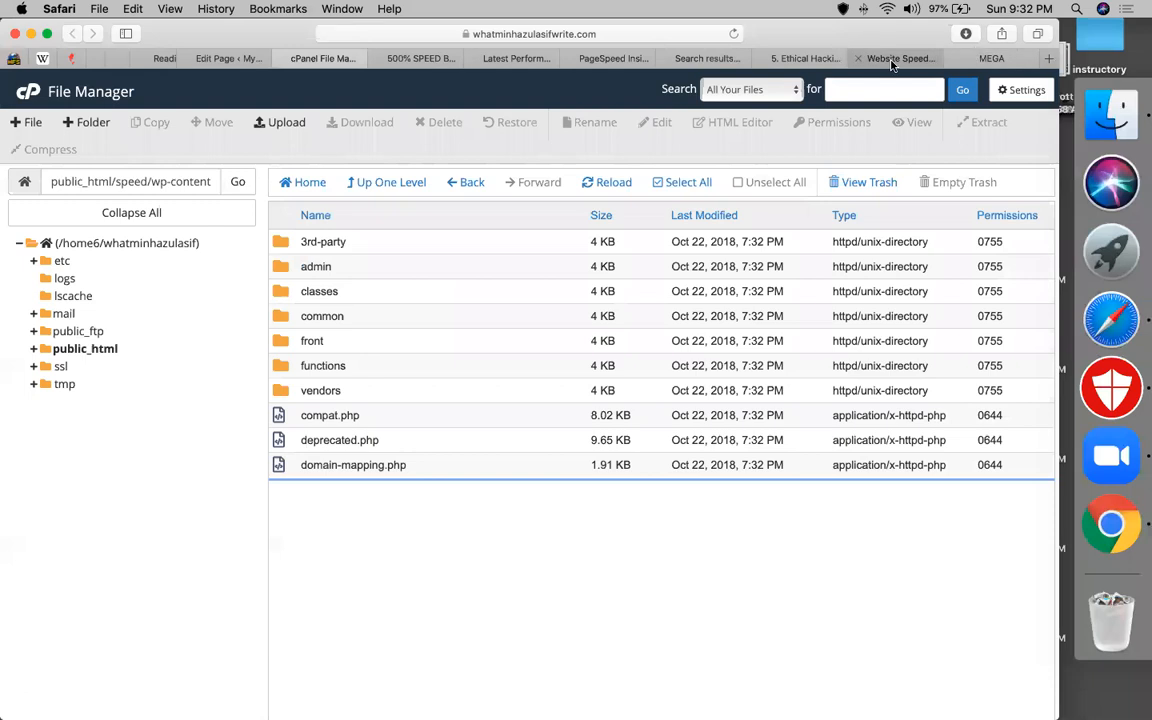
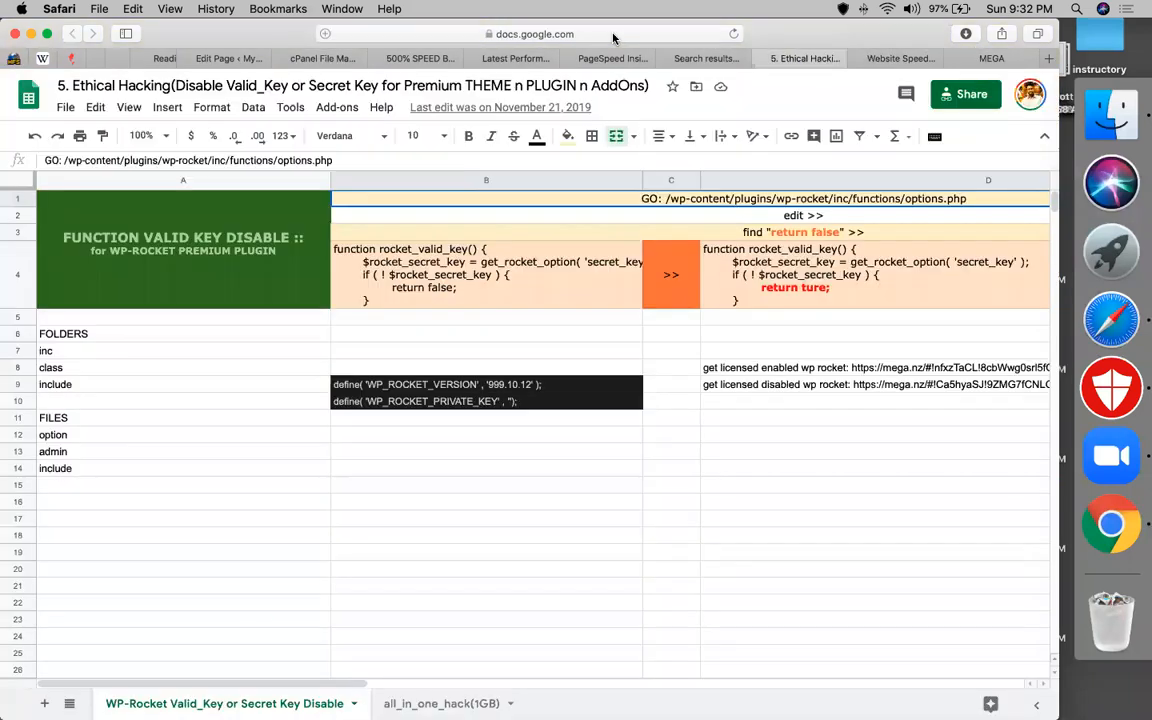
left_click(613, 38)
key("Escape")
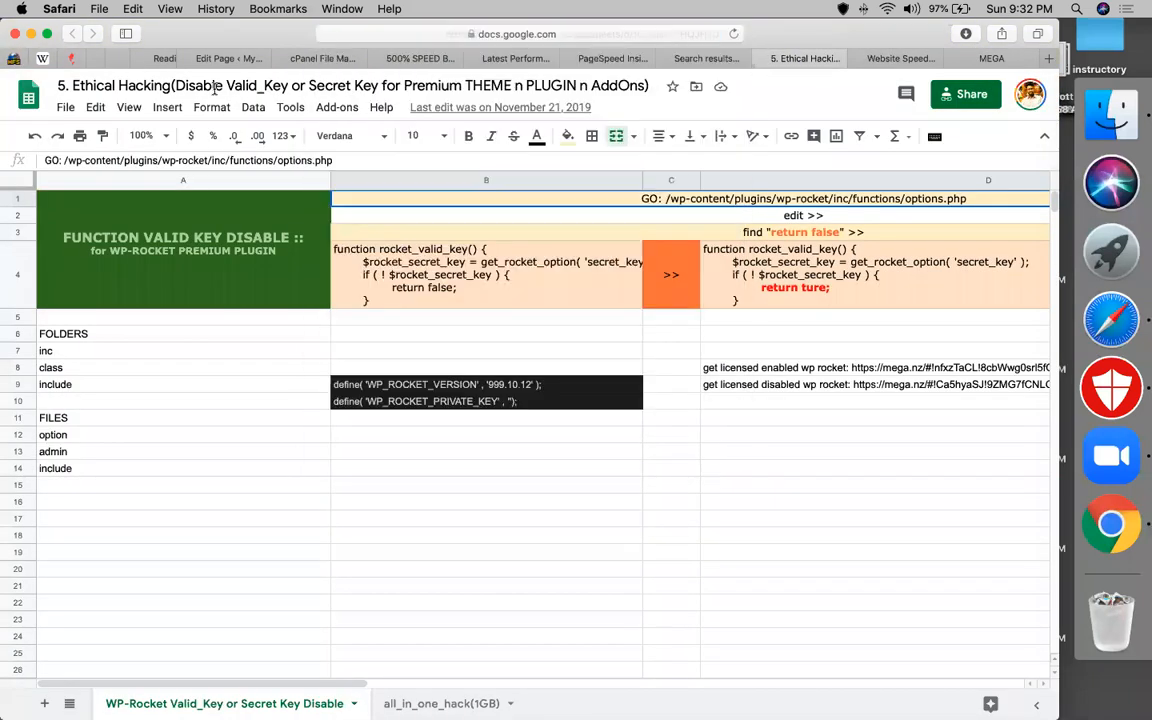
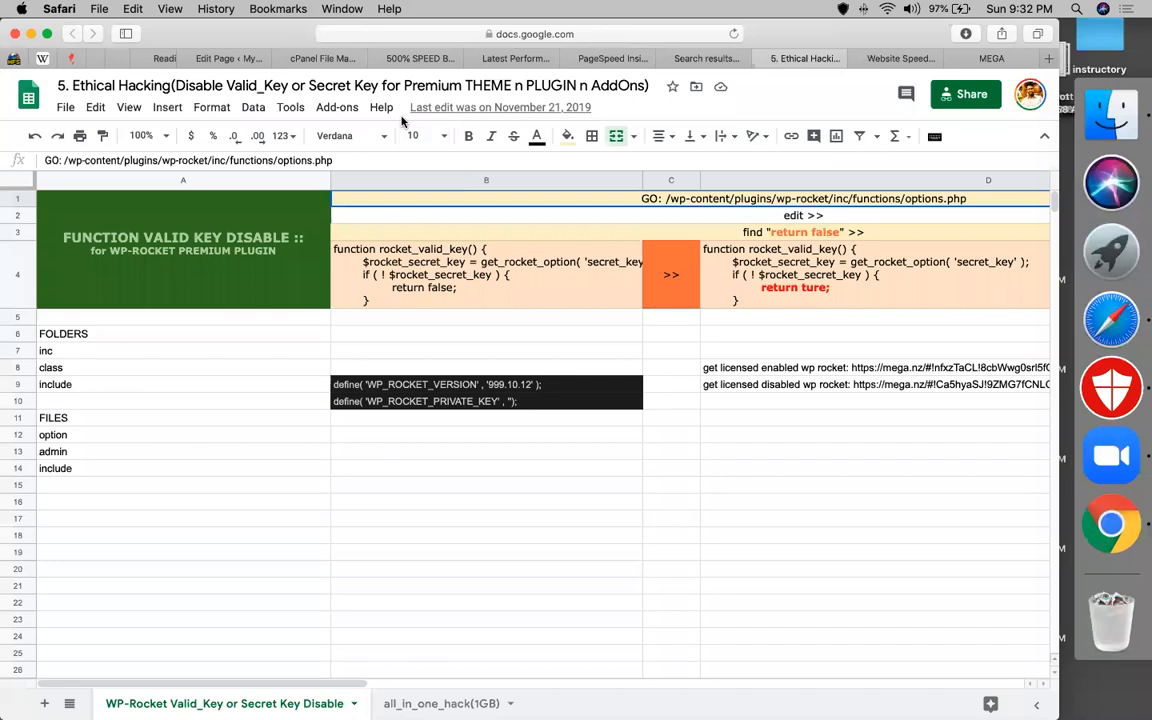
left_click(496, 487)
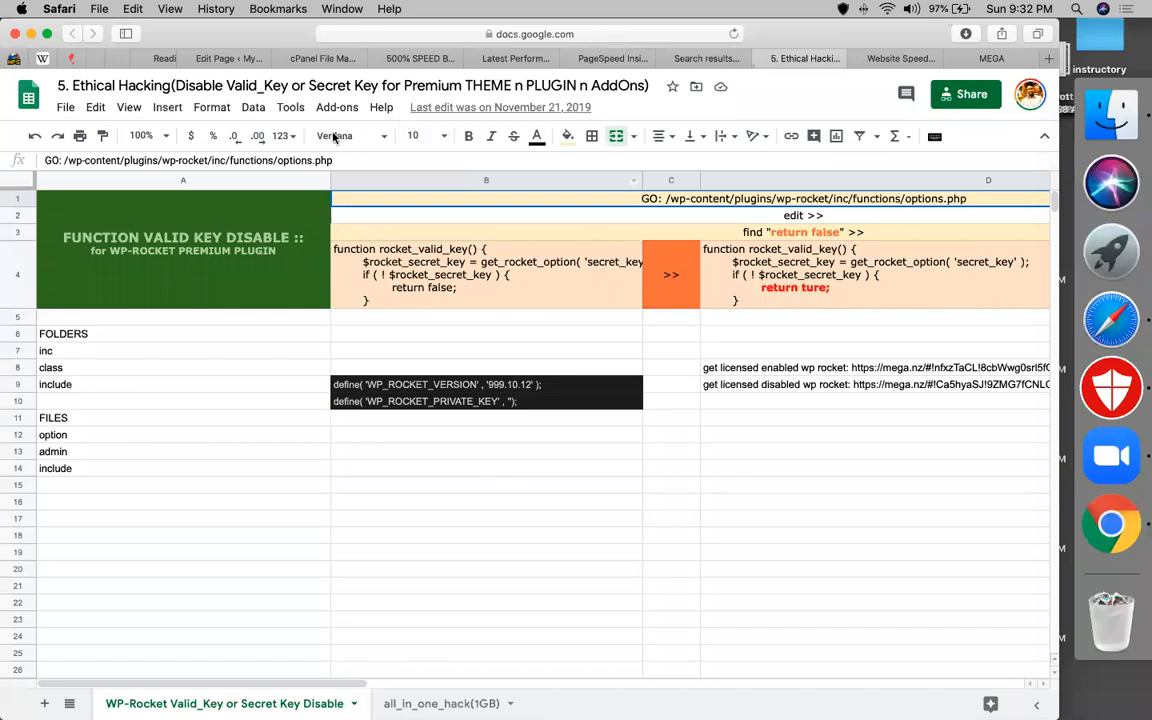
Create a new material in the Google Classroom classwork, titled "license disable of a plugin".
scroll(120, 60, "left", 3)
left_click(137, 60)
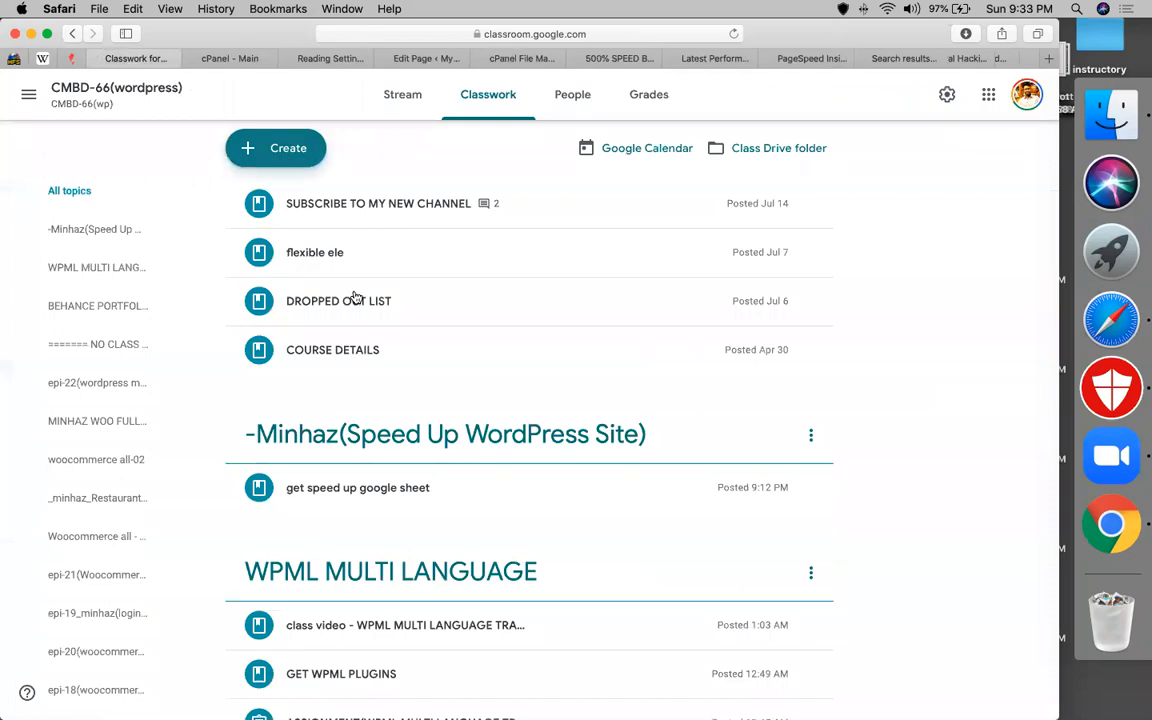
left_click(288, 150)
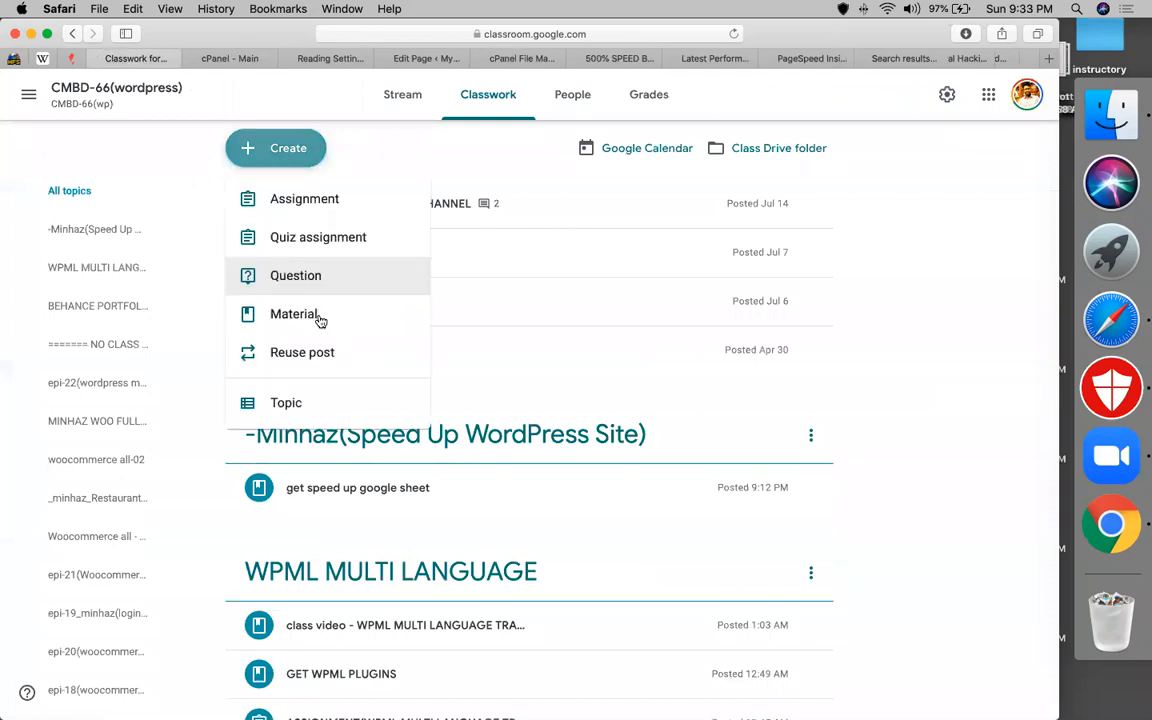
left_click(319, 318)
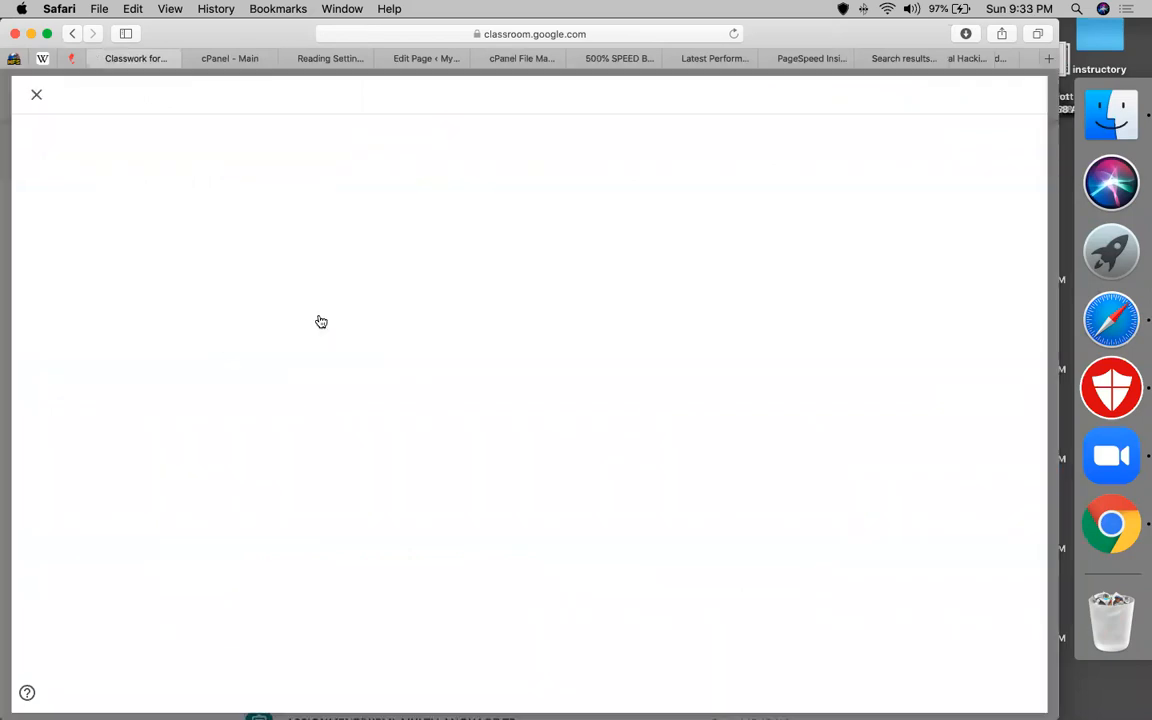
type("loce")
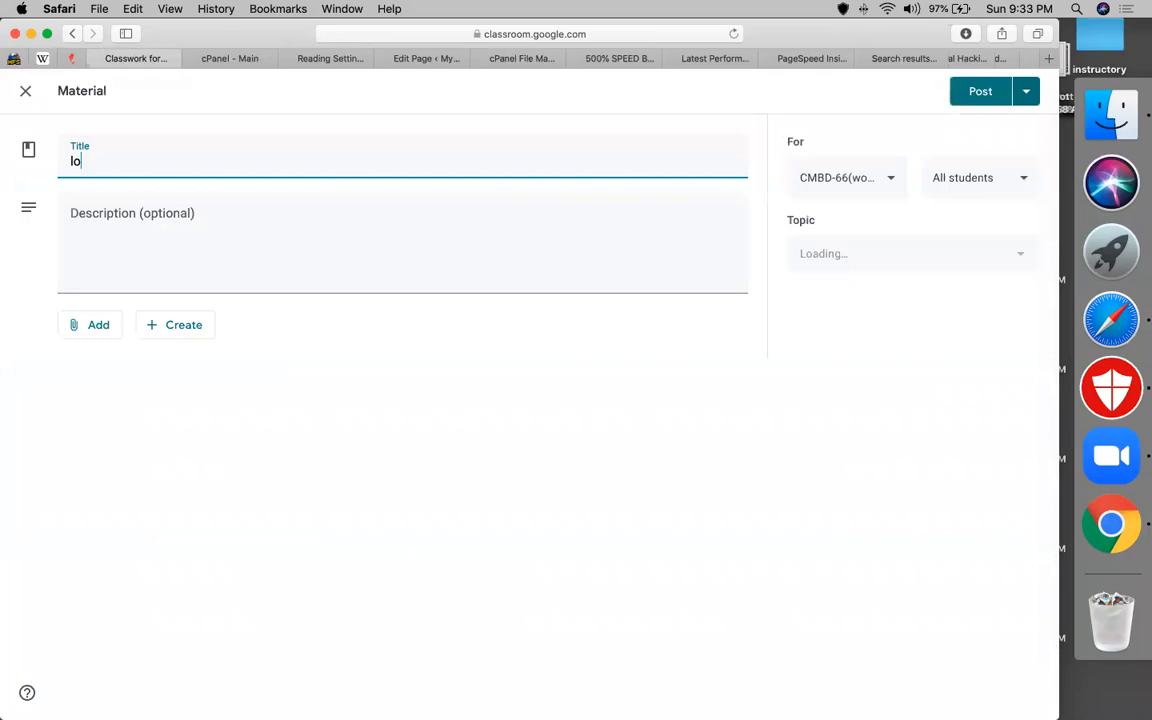
key("BackSpace")
key("BackSpace")
key("BackSpace")
type("icense disable o")
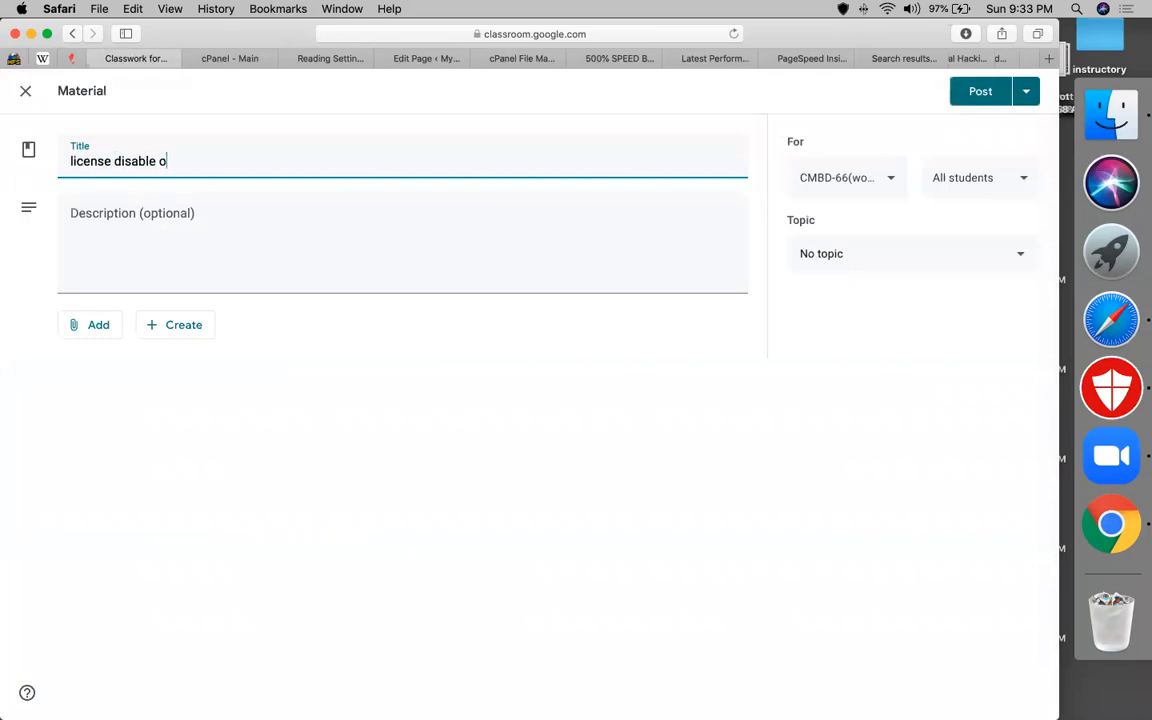
type("f a plugin")
Attach the copied spreadsheet link to the material and remove the duplicate attachment.
left_click(104, 323)
left_click(112, 384)
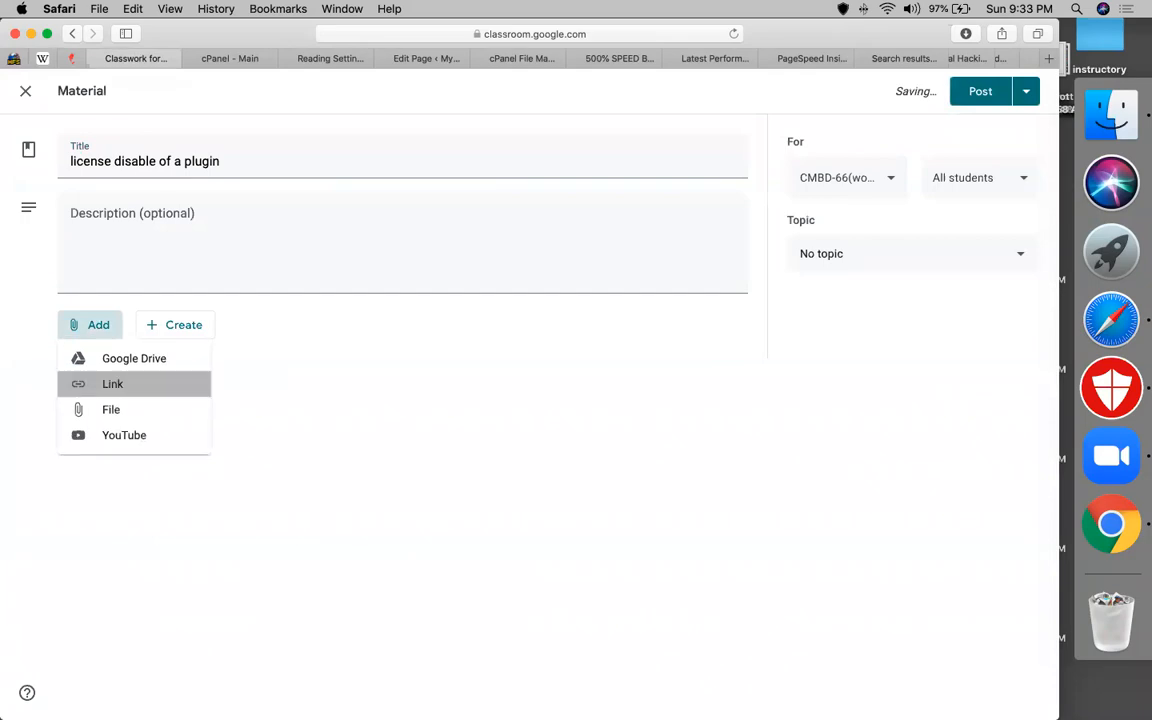
key("super+v")
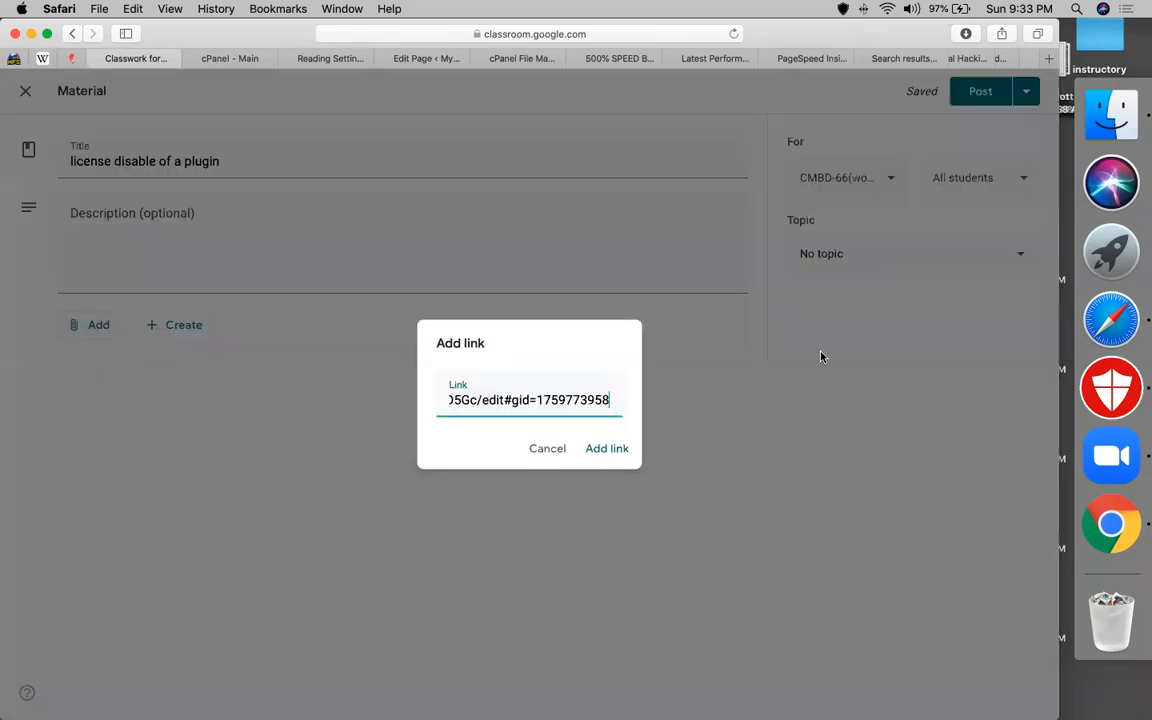
left_click(611, 452)
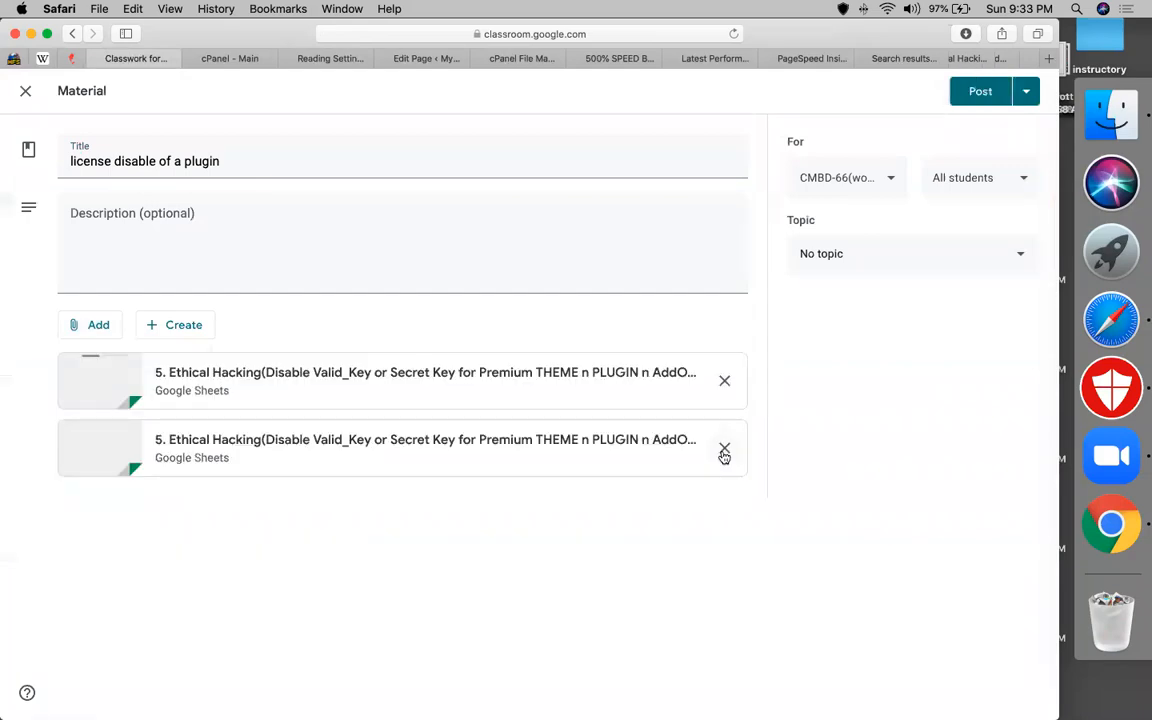
left_click(724, 449)
Assign the material to the "Speed Up WordPress Site" topic and post it.
left_click(865, 254)
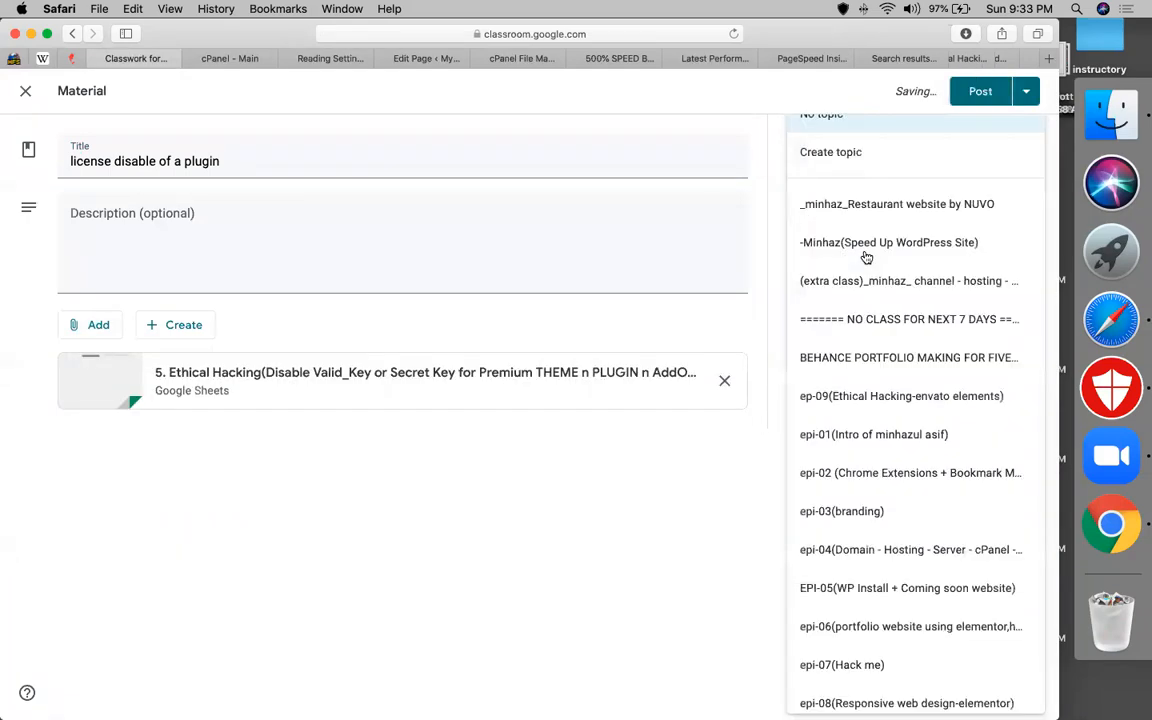
left_click(928, 244)
left_click(980, 91)
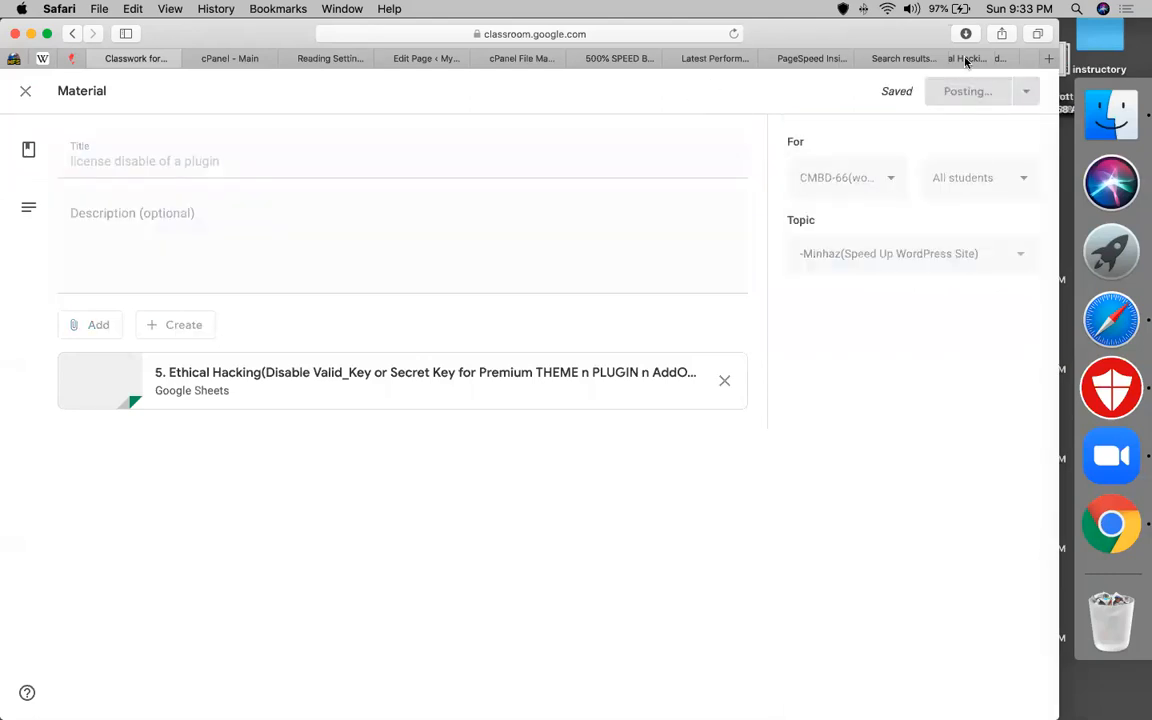
Check the options.php path in spreadsheet 5 and open File Manager from the cPanel main page.
scroll(965, 62, "right", 3)
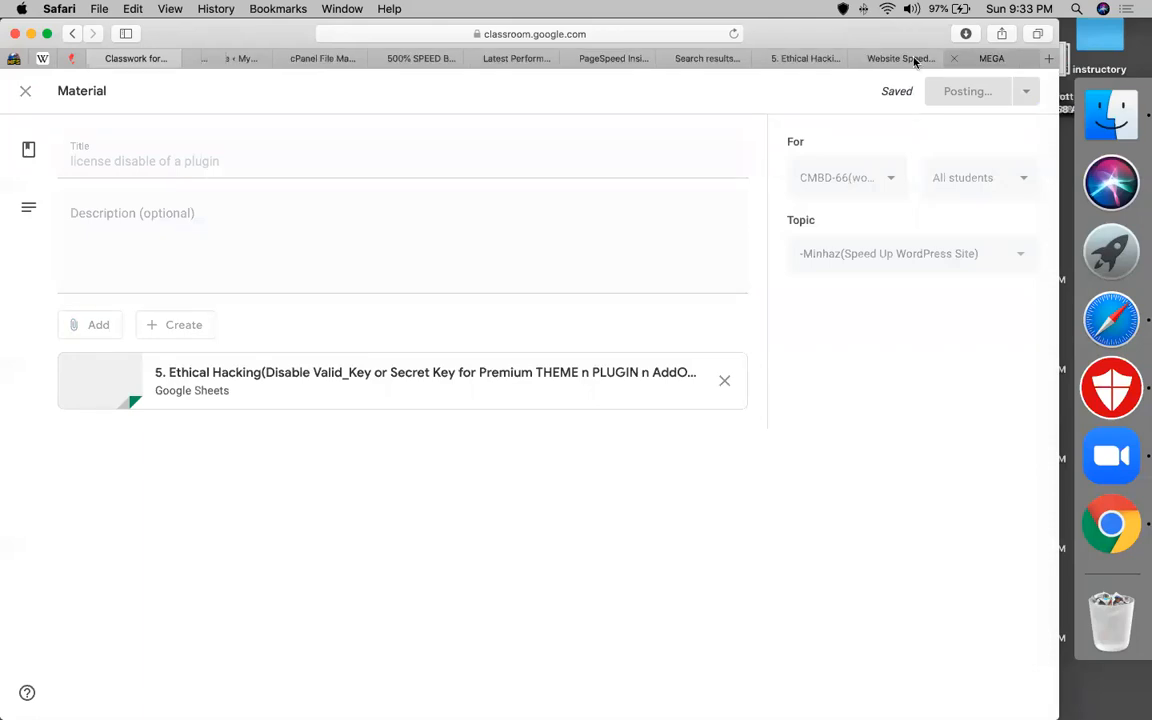
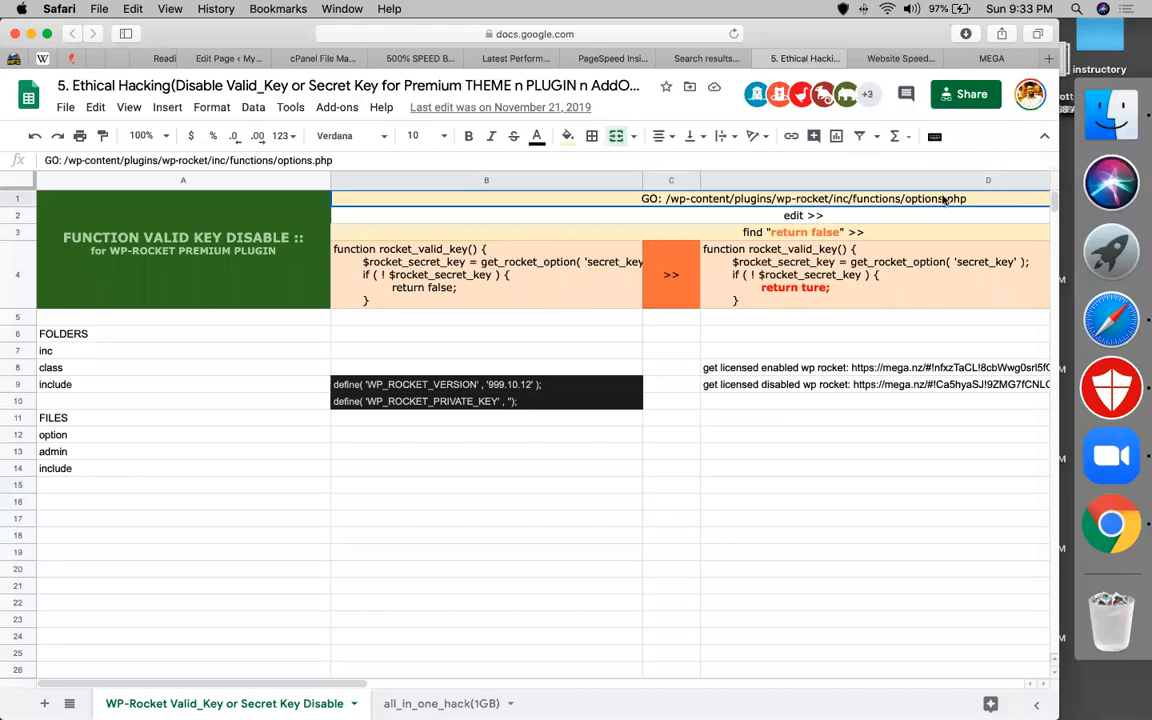
scroll(150, 62, "left", 3)
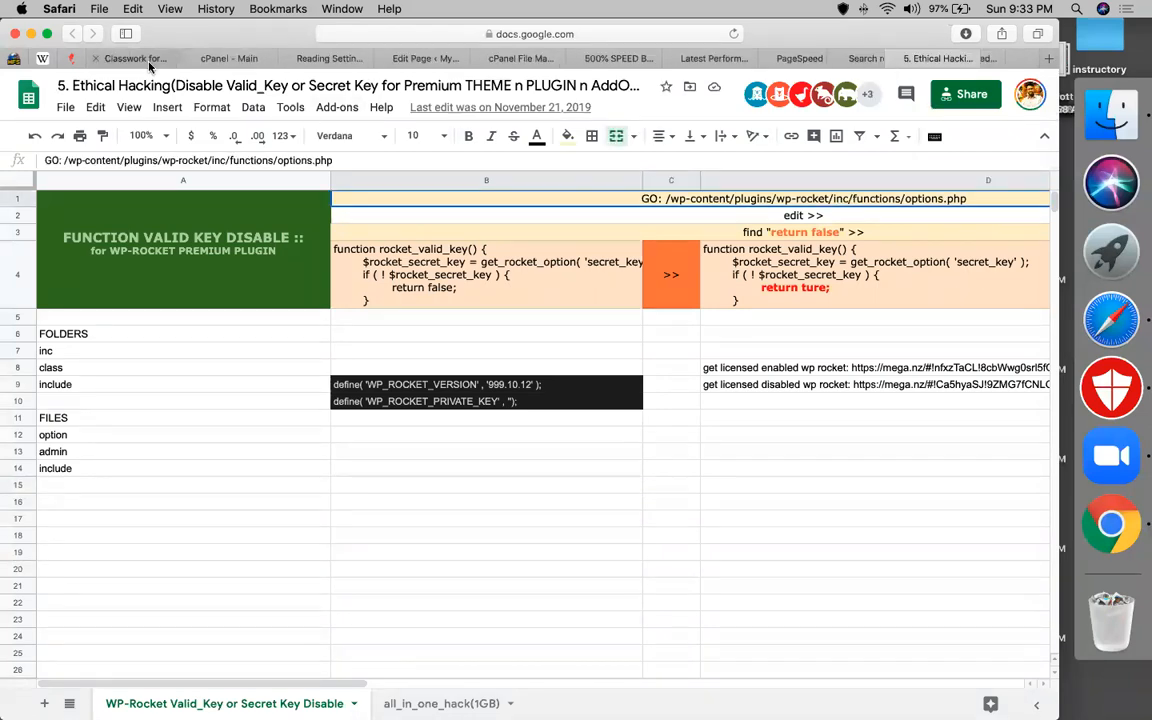
left_click(202, 62)
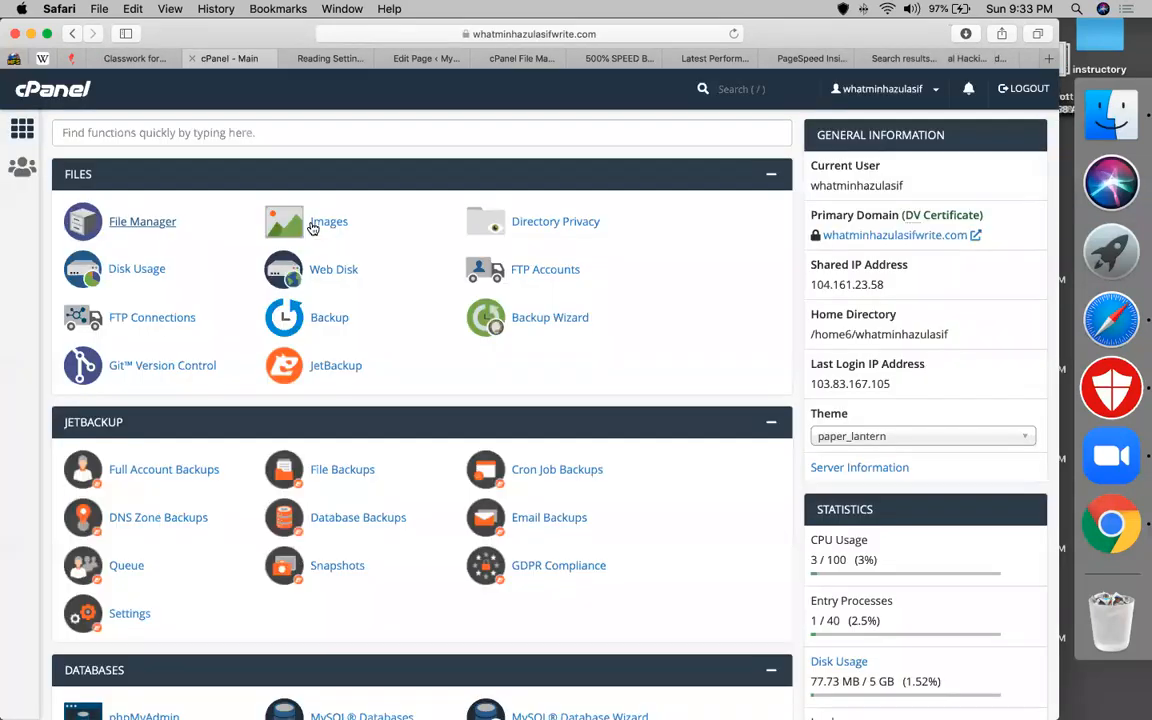
left_click(148, 224)
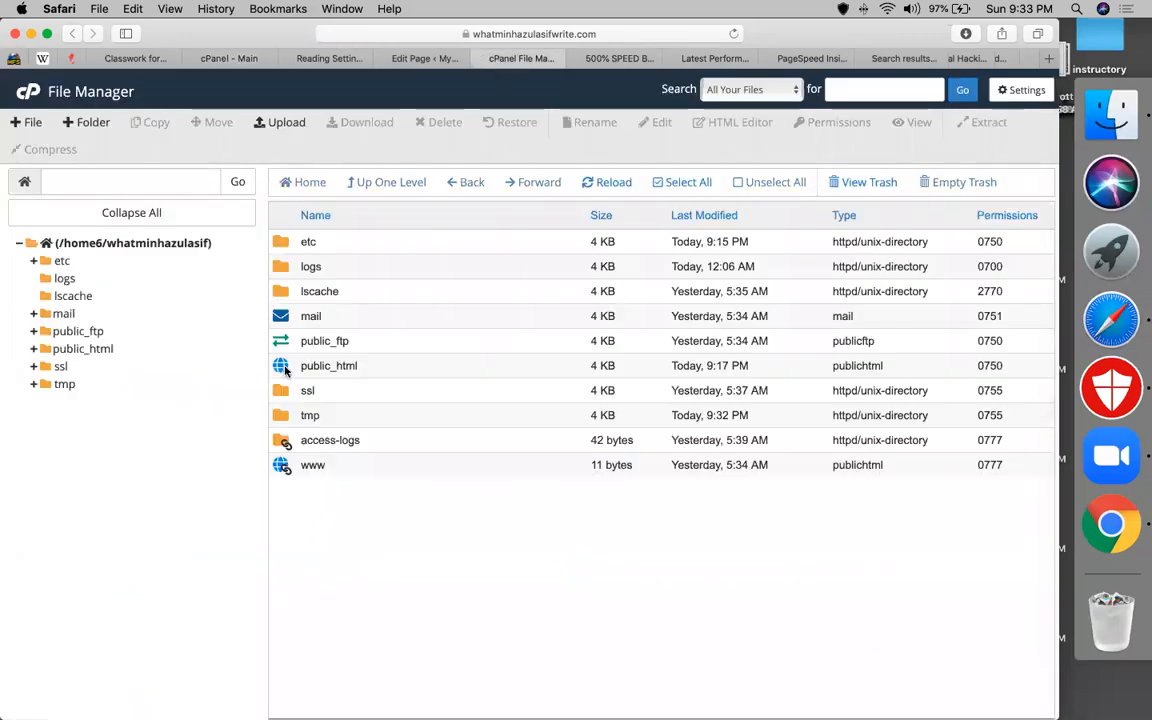
Go to the public_html/speed/wp-content/plugins/wp-rocket/inc/functions folder in File Manager.
double_click(284, 367)
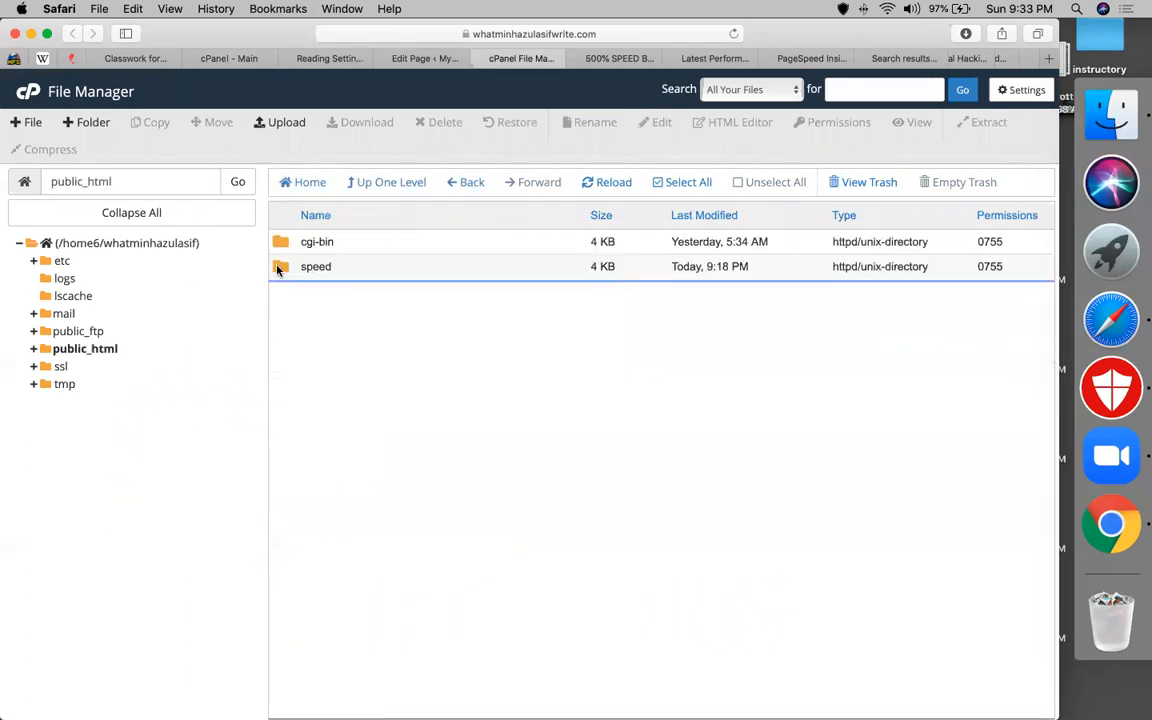
double_click(280, 267)
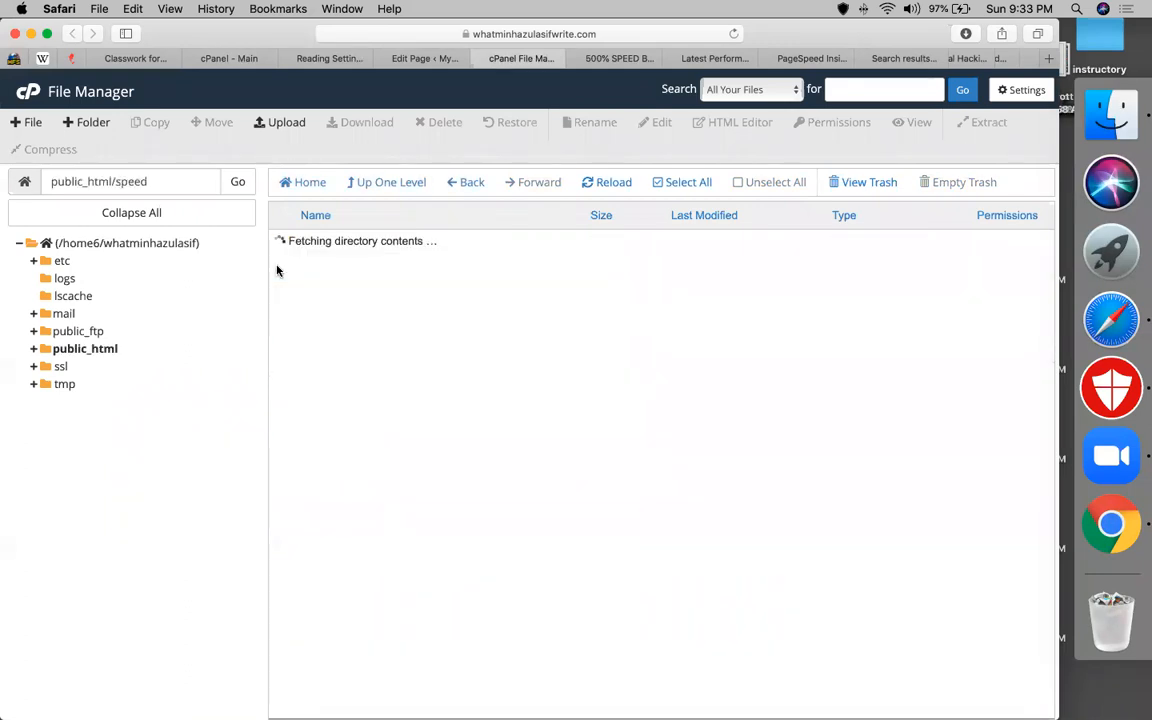
double_click(283, 267)
double_click(285, 250)
double_click(285, 318)
double_click(284, 244)
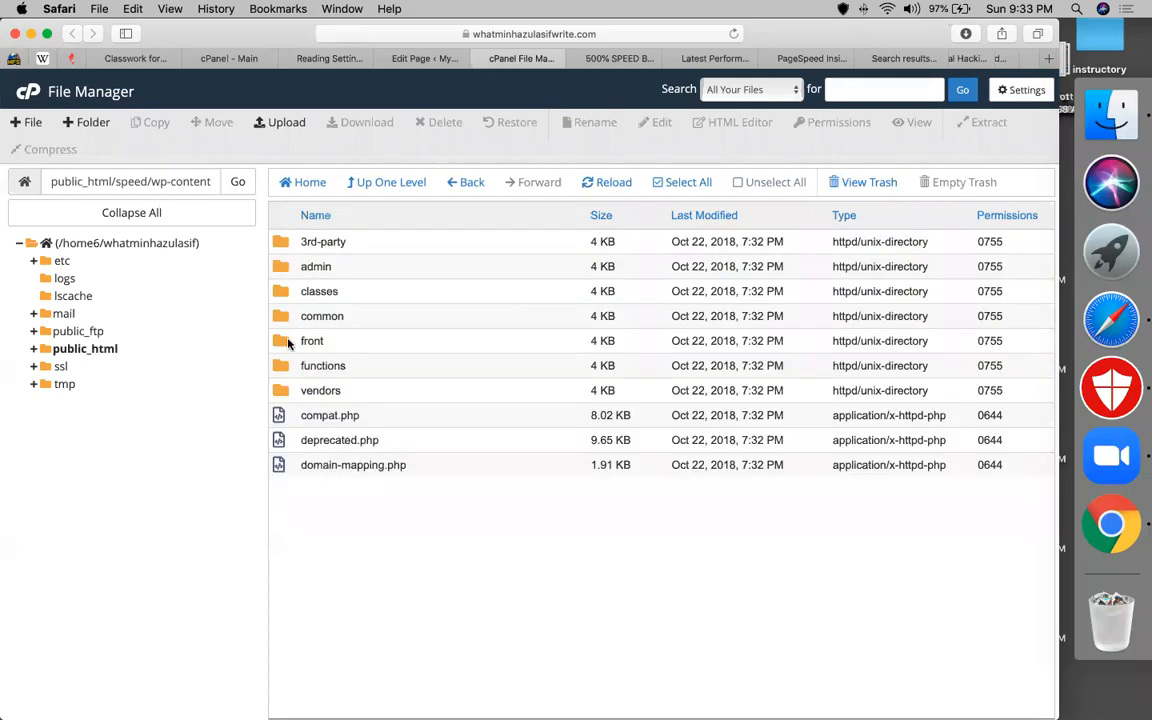
double_click(279, 366)
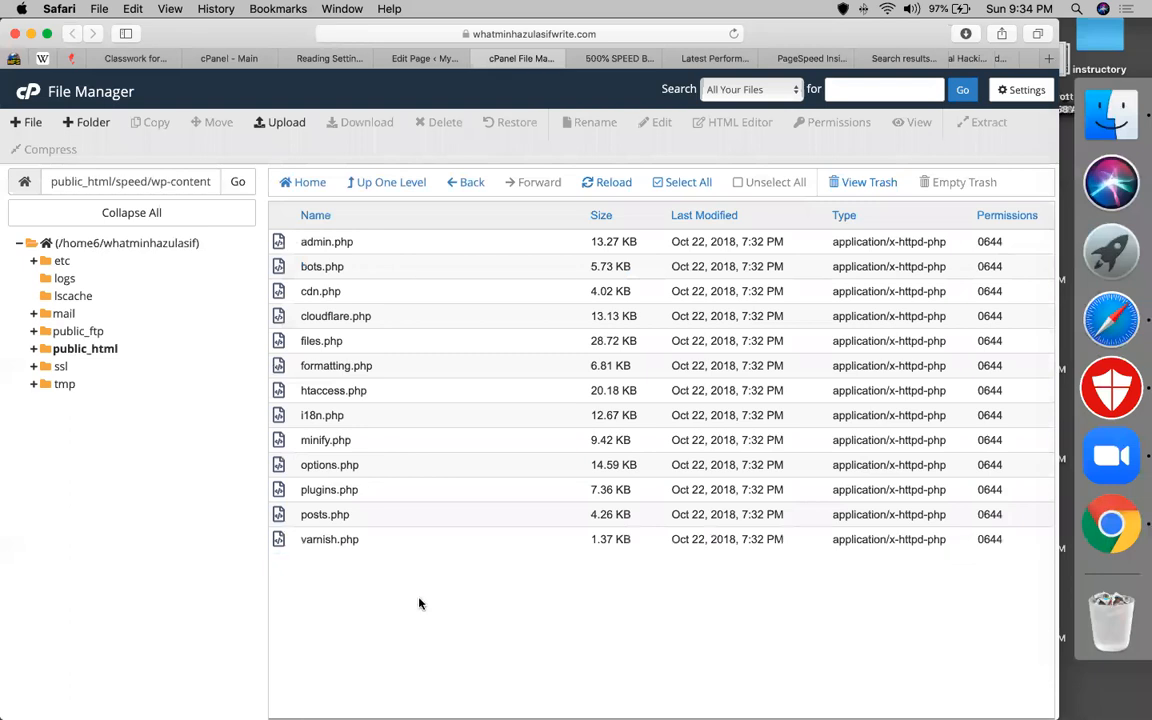
Open plugins.php from the functions folder in the code editor with utf-8 encoding.
left_click(347, 487)
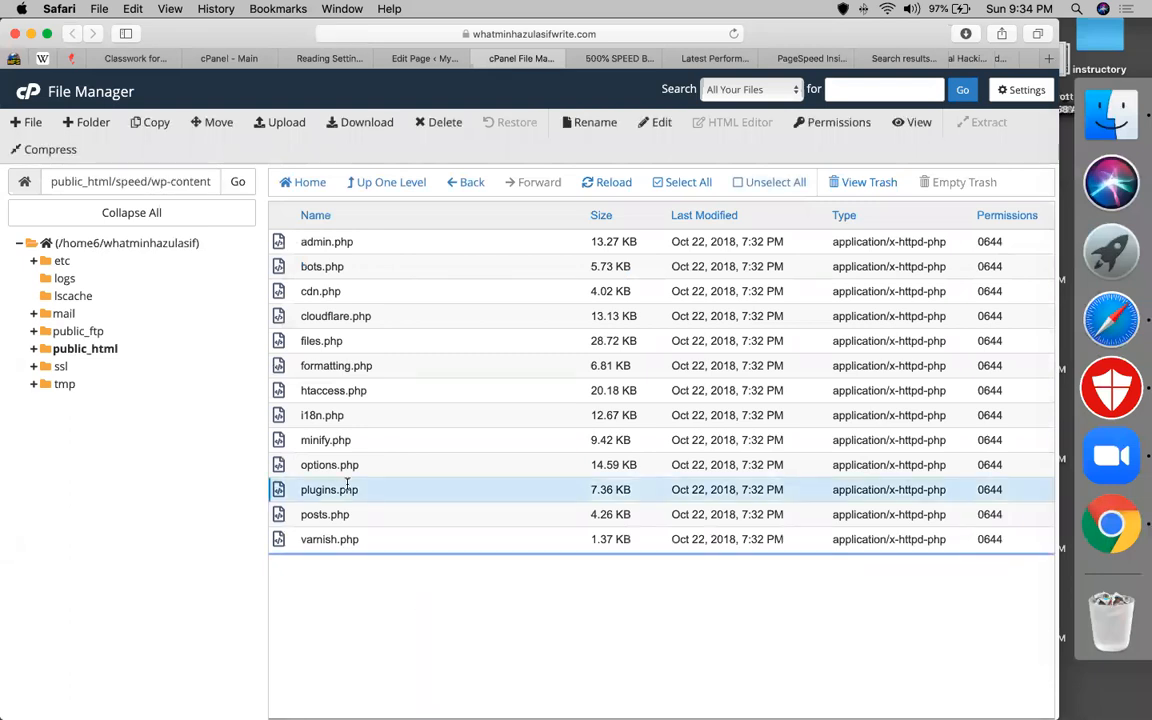
right_click(347, 487)
right_click(347, 487)
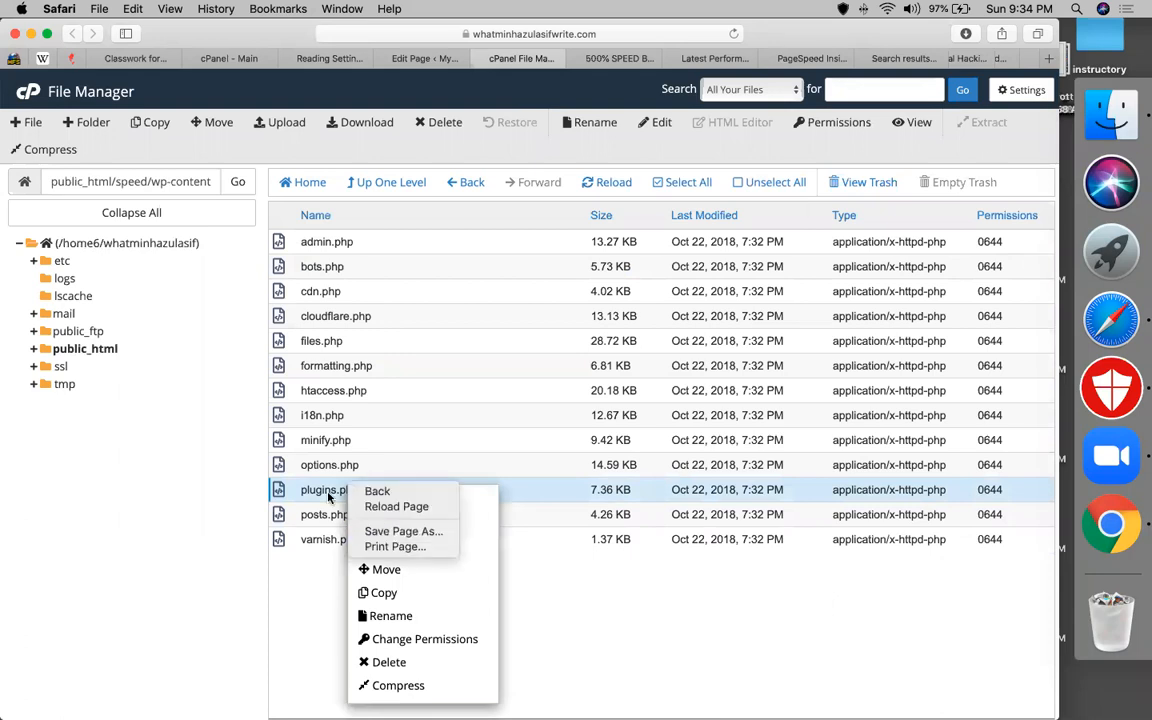
left_click(381, 547)
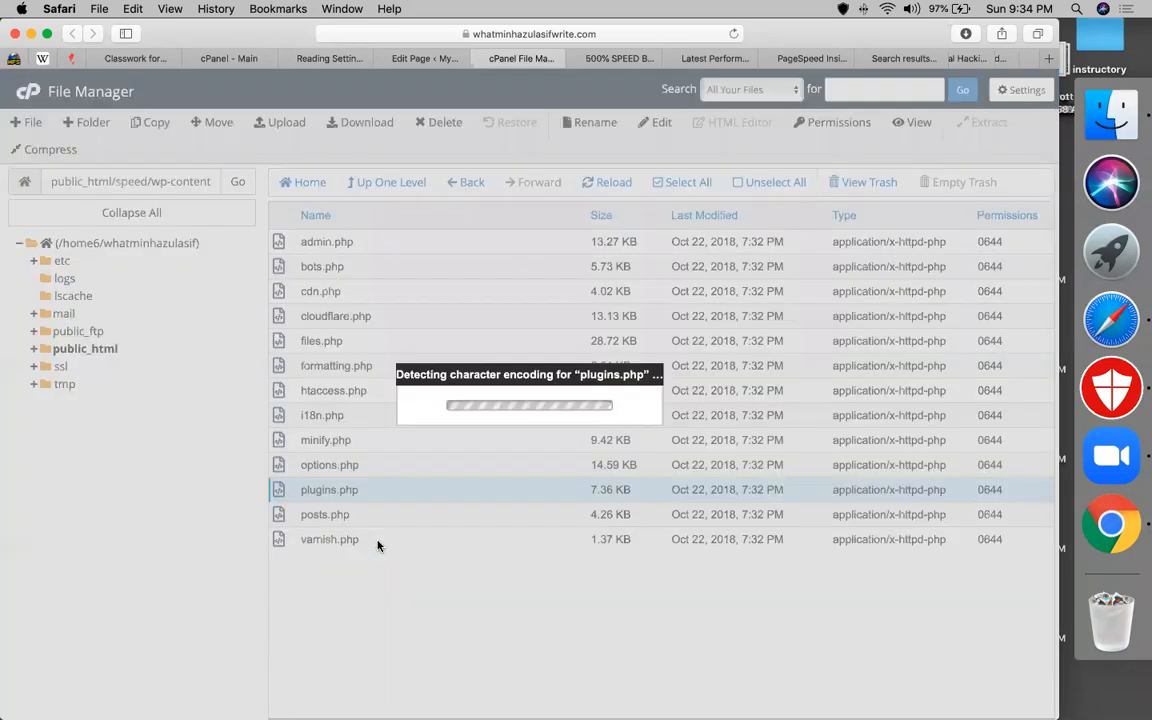
left_click(671, 517)
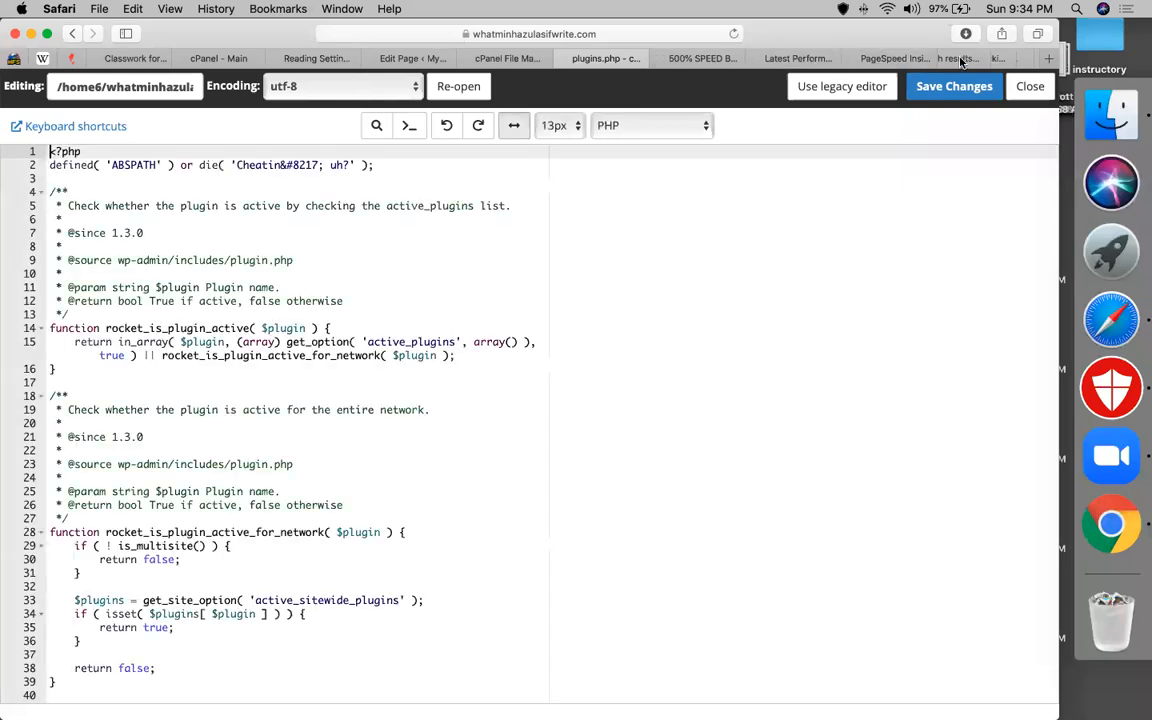
Look up the search phrase in spreadsheet 5 and search plugins.php for "return false;".
scroll(900, 60, "right", 3)
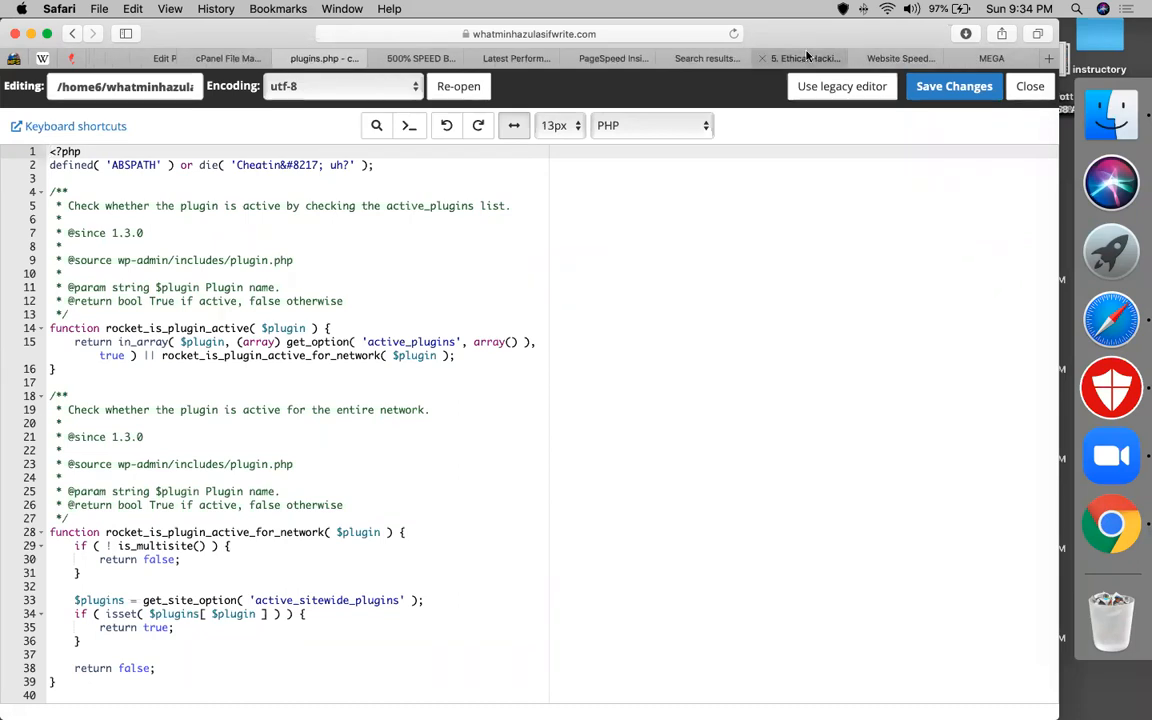
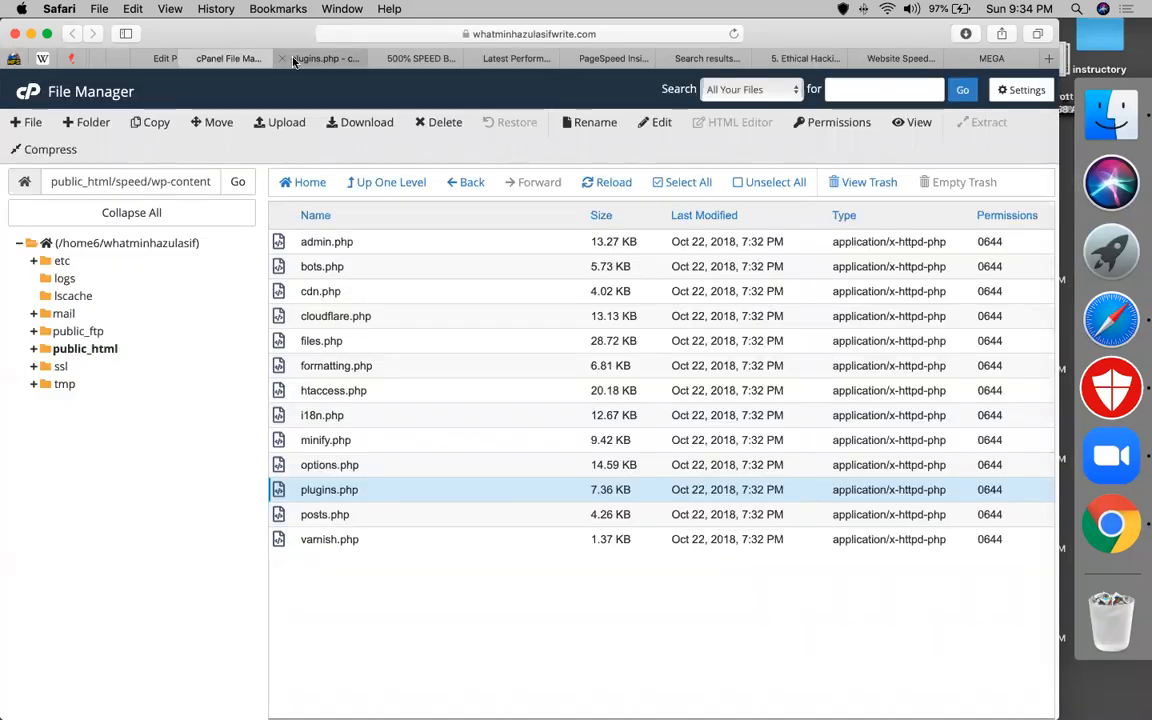
left_click(312, 58)
type("return false;")
key("super+f")
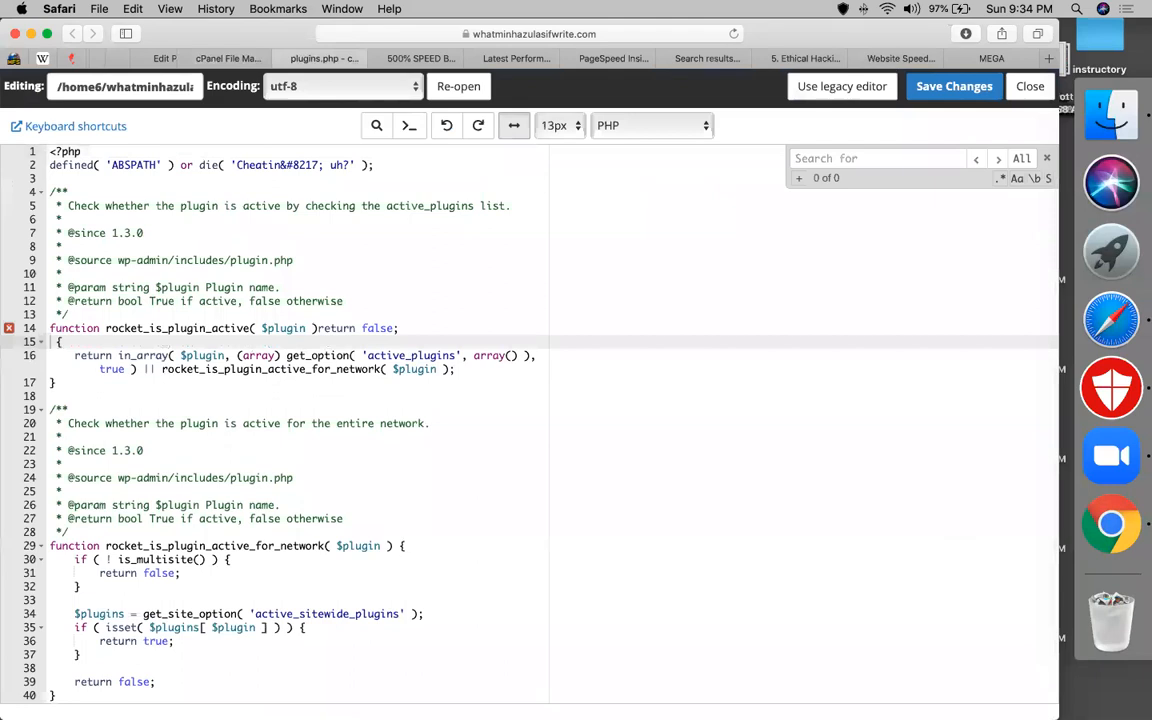
type("return false;")
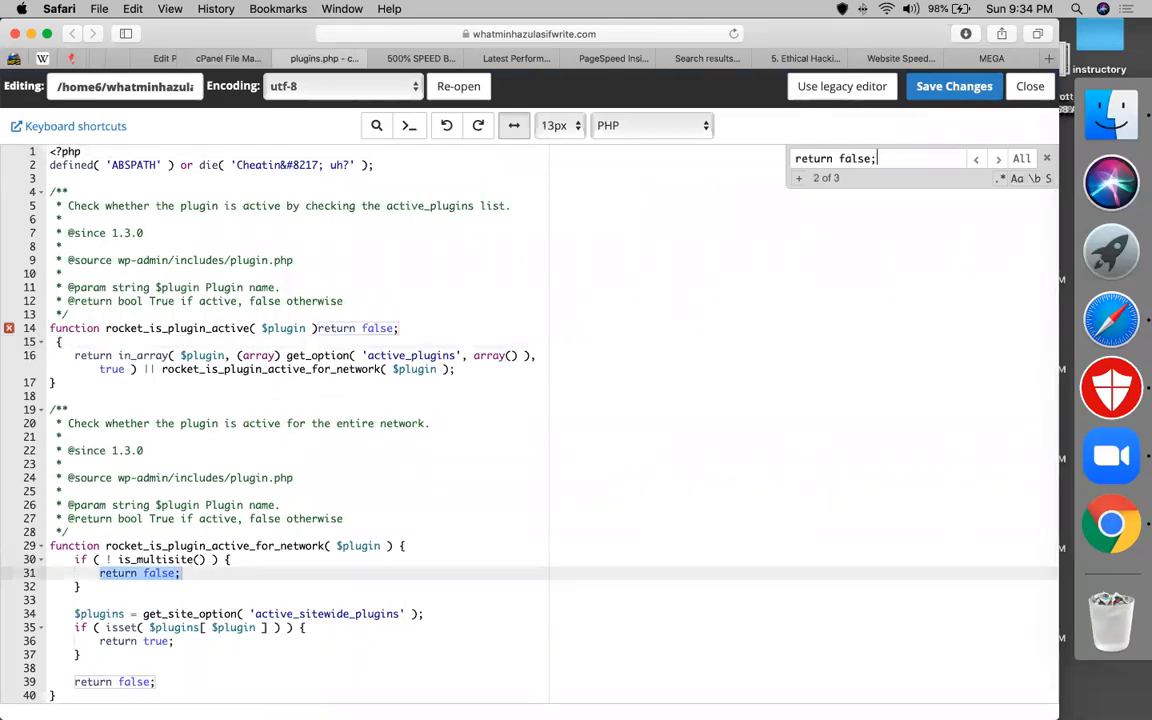
scroll(368, 452, "down", 5)
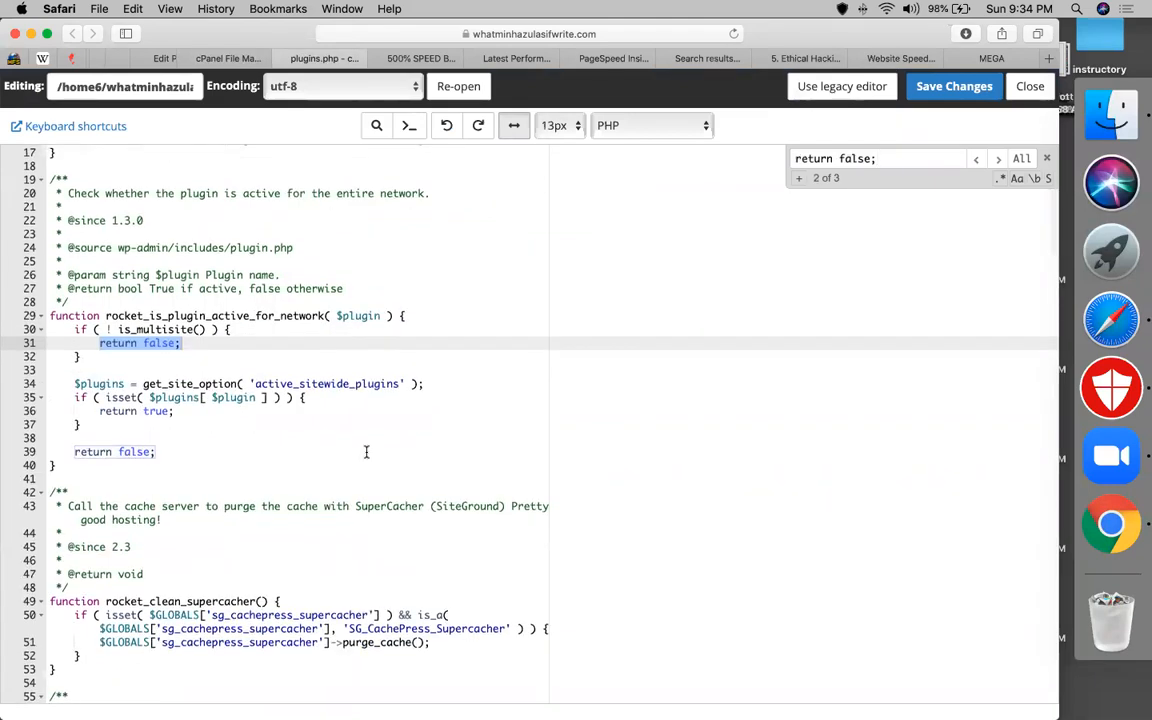
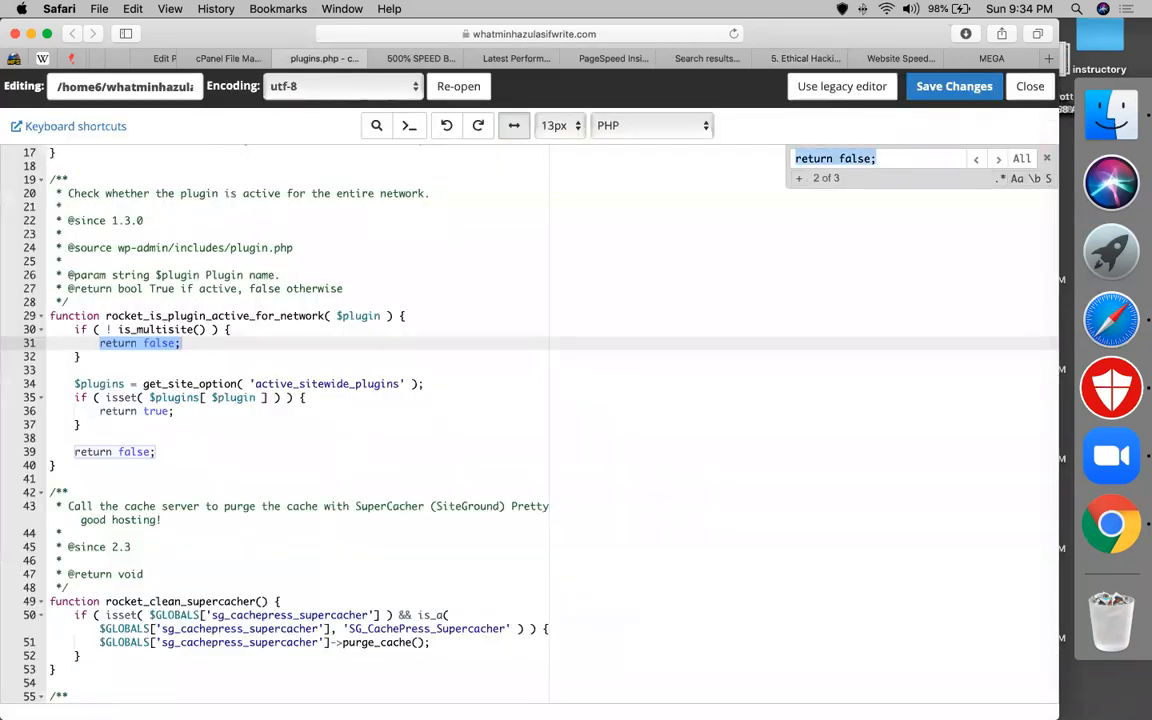
Search plugins.php for "valid" and clear the search text.
type("valid")
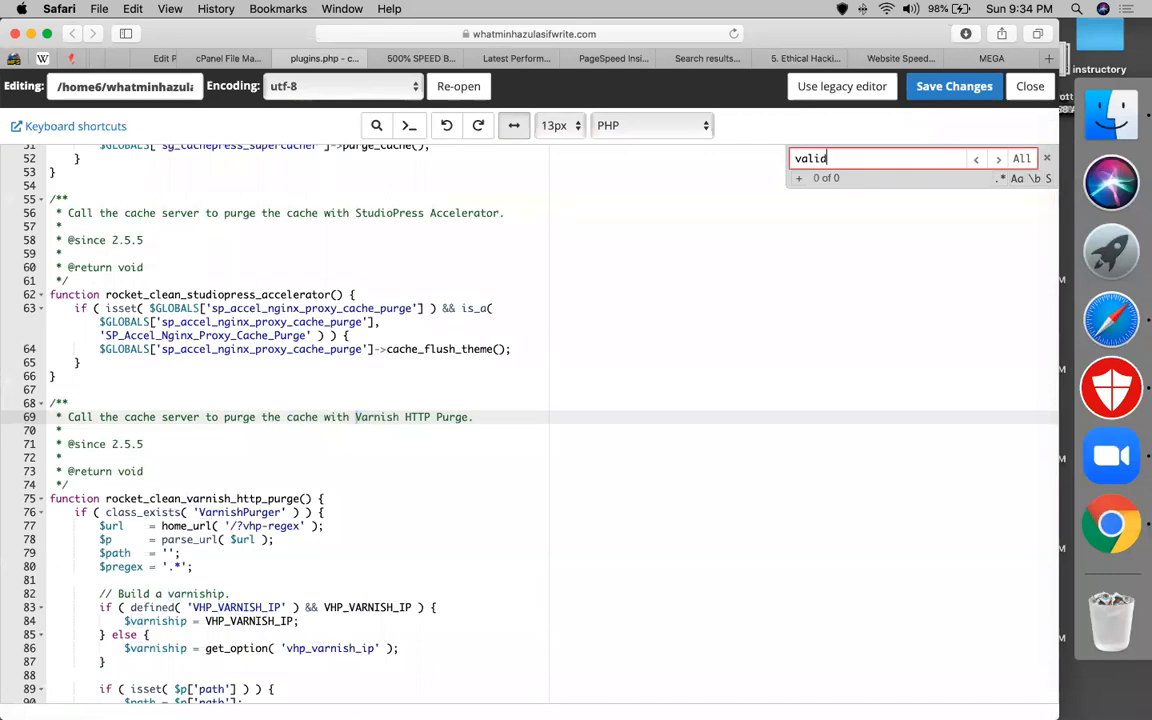
key("BackSpace")
key("BackSpace")
key("BackSpace")
key("BackSpace")
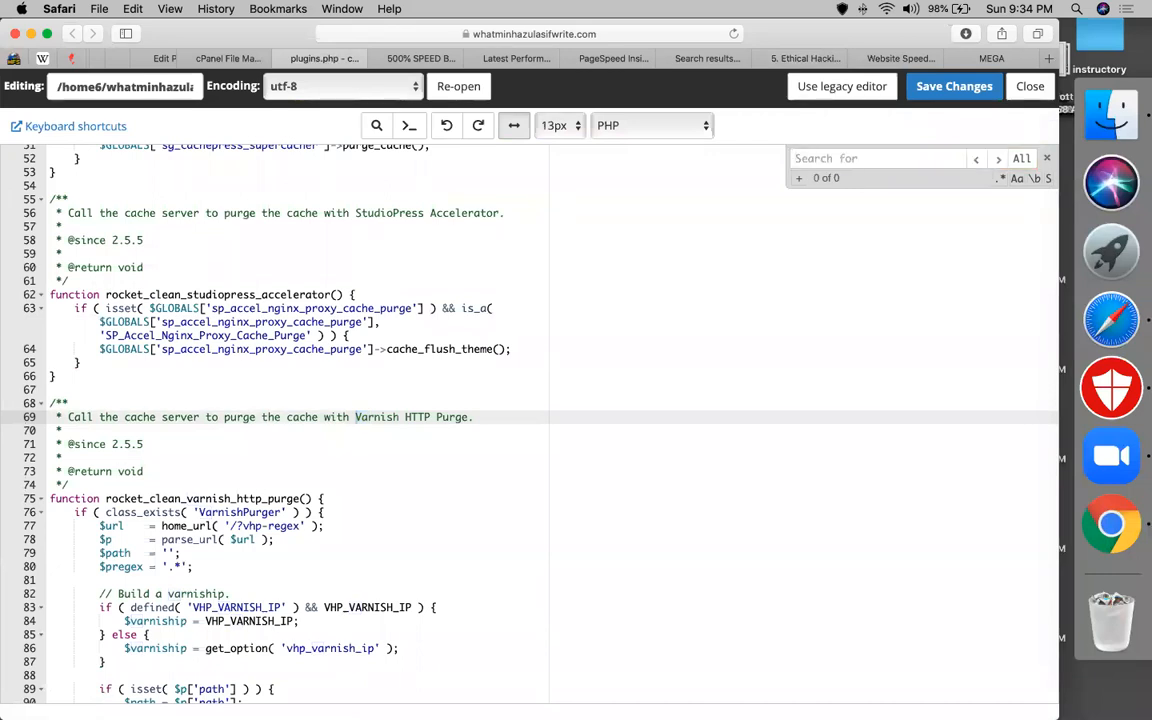
Search plugins.php for "return" and go through all its occurrences in the code.
type("returb")
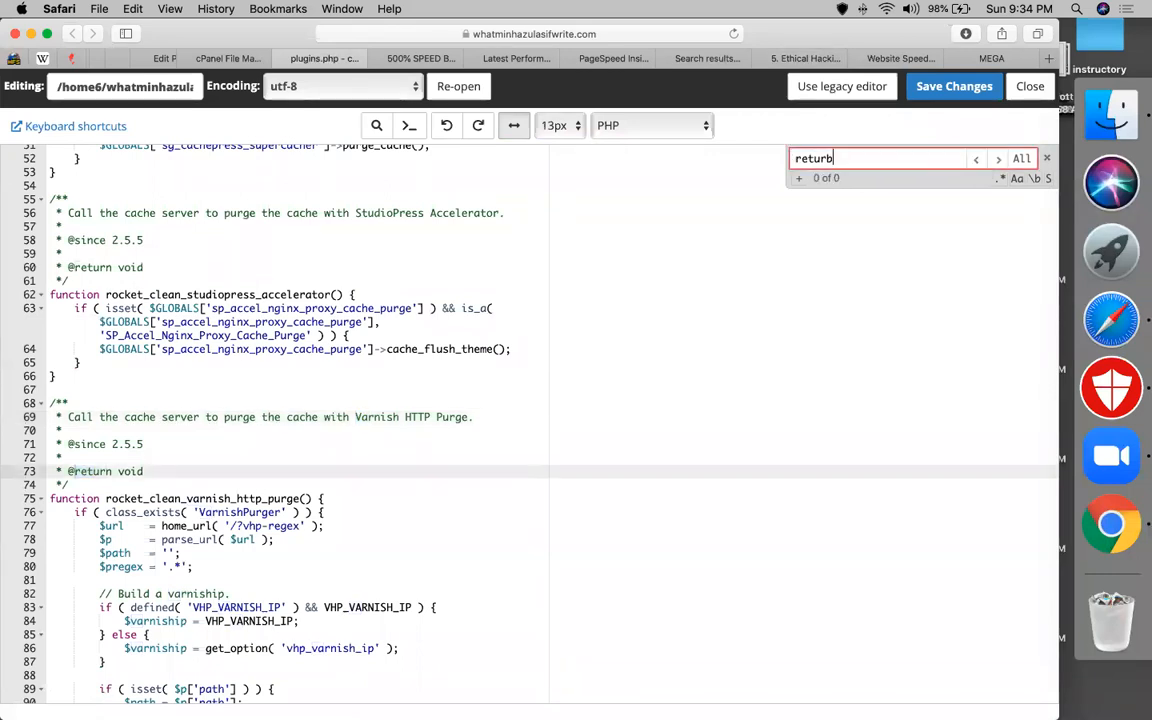
key("BackSpace")
type("n")
key("Return")
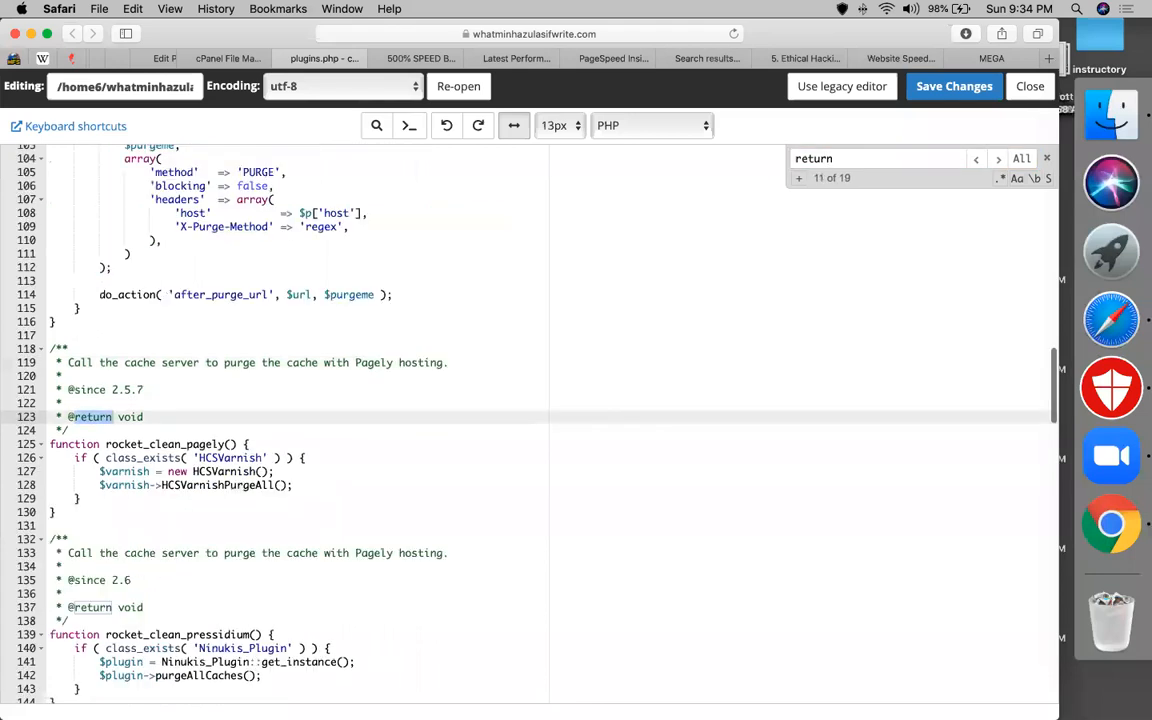
key("Return")
key("Return")
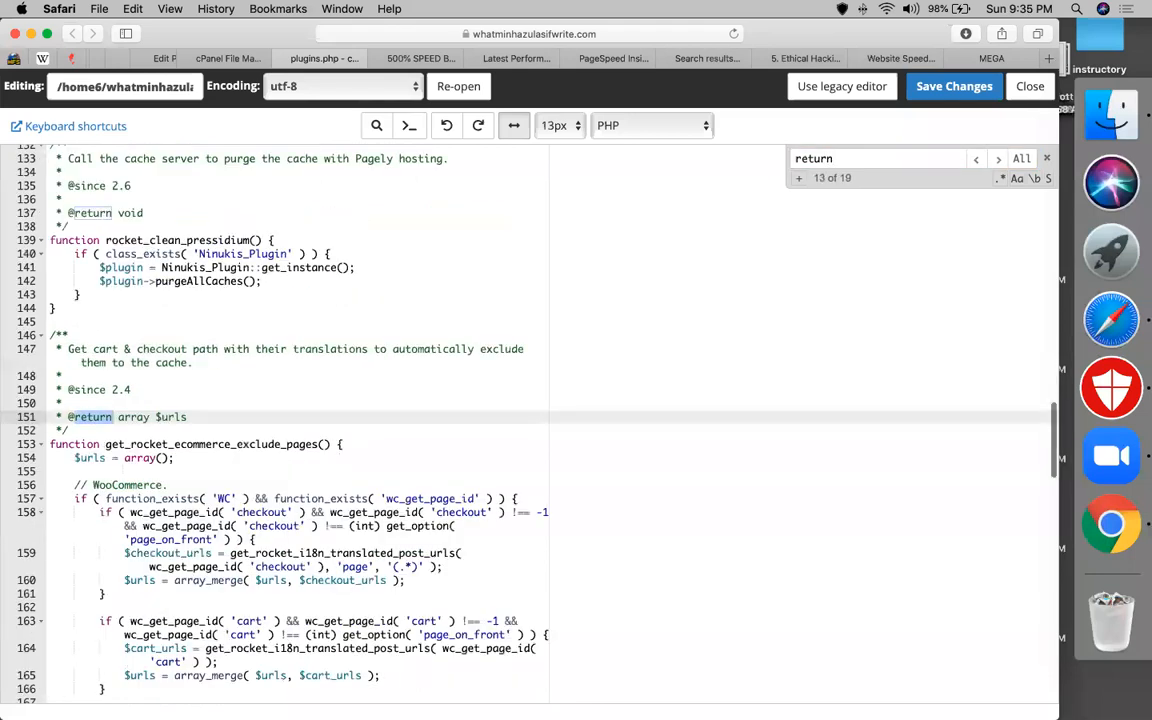
key("Return")
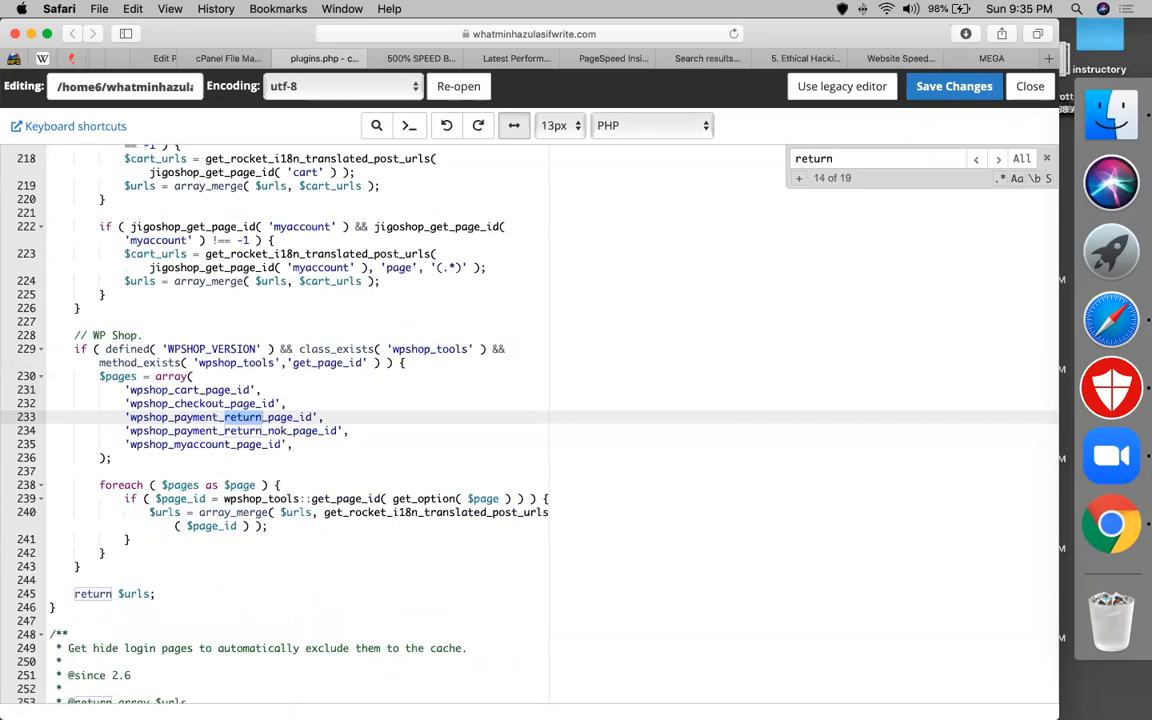
key("Return")
key("Return")
key("Return")
key("Return")
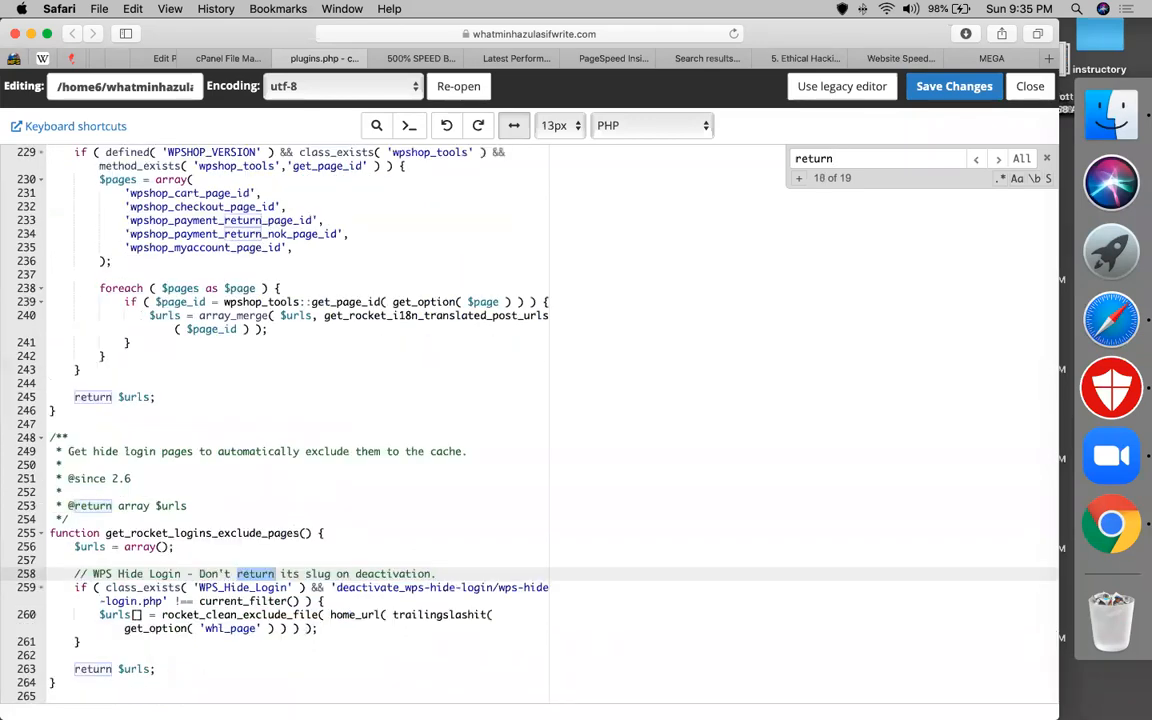
key("Return")
key("Return")
key("Return")
key("Return")
key("Return")
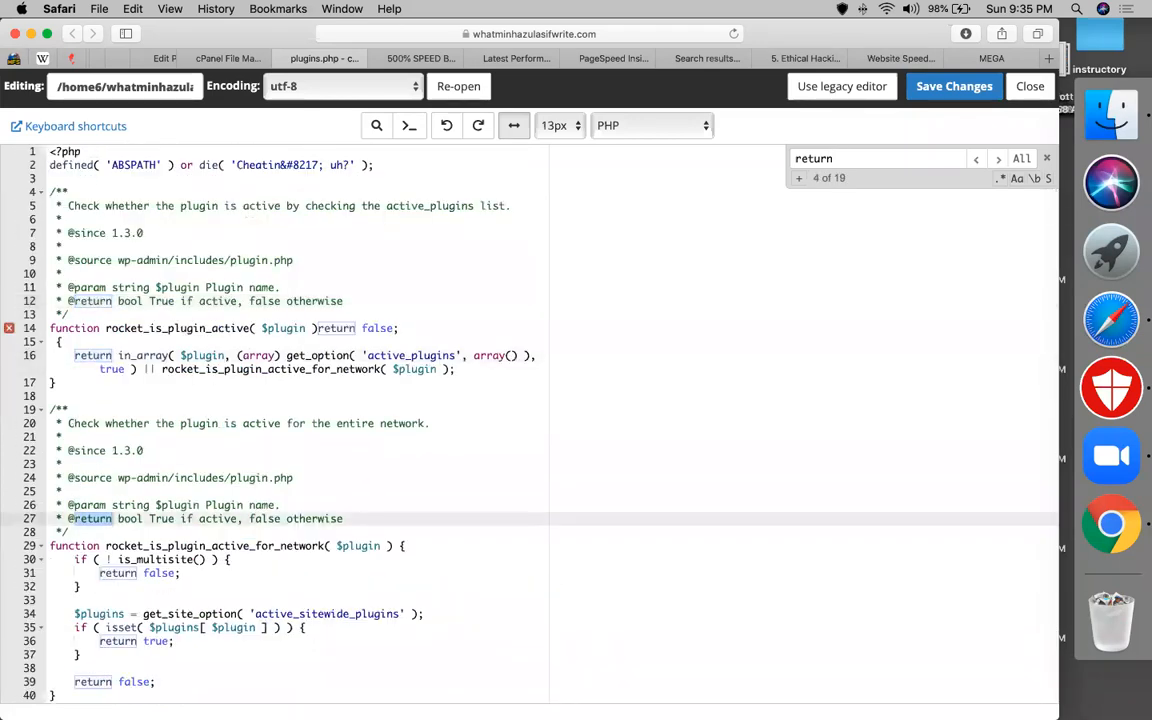
key("Return")
key("Return")
key("Return")
key("Return")
key("Return")
key("Return")
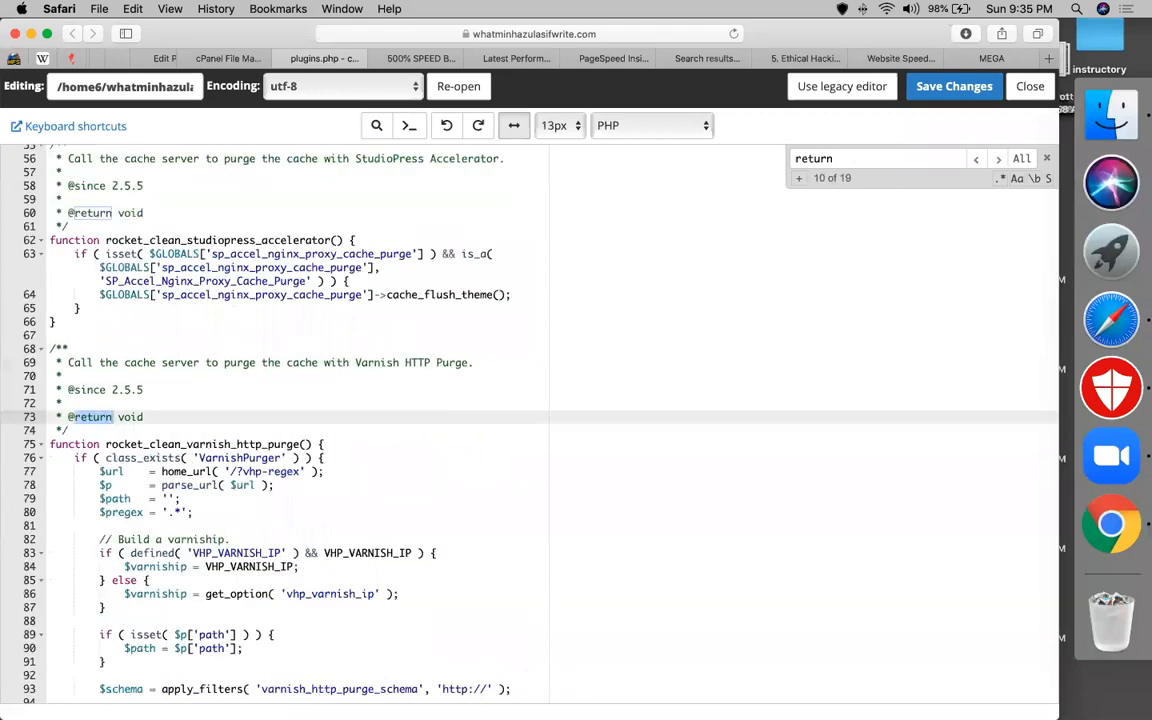
key("Return")
key("Return")
key("Return")
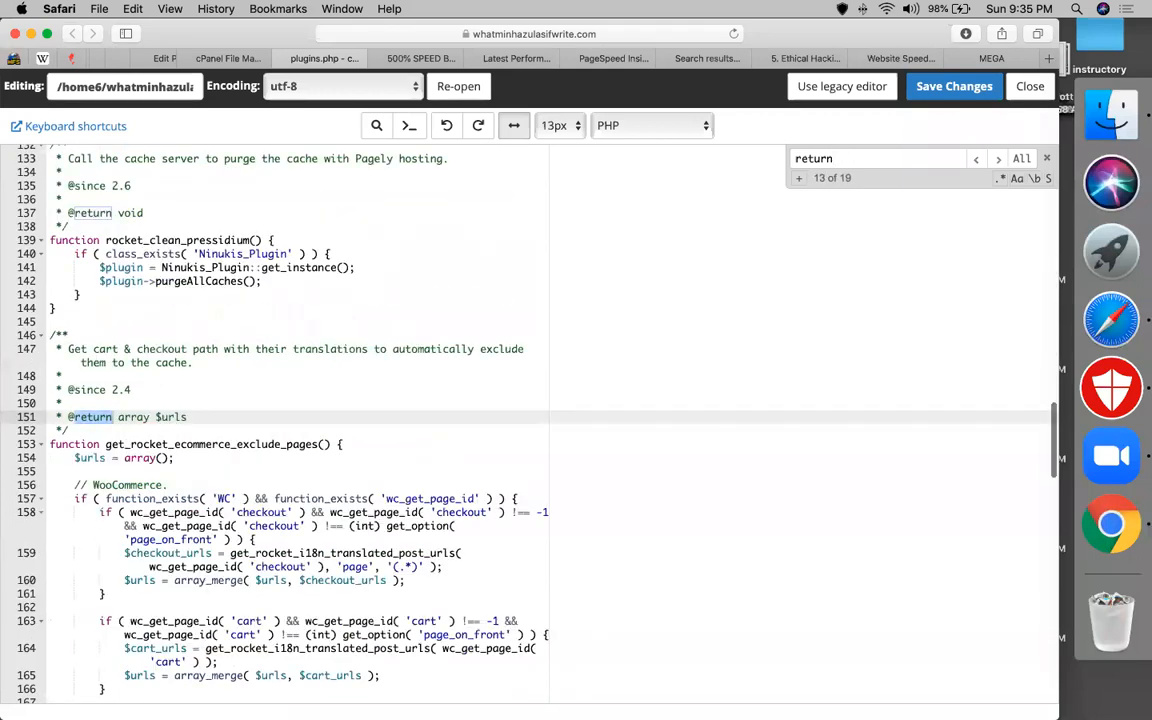
key("Return")
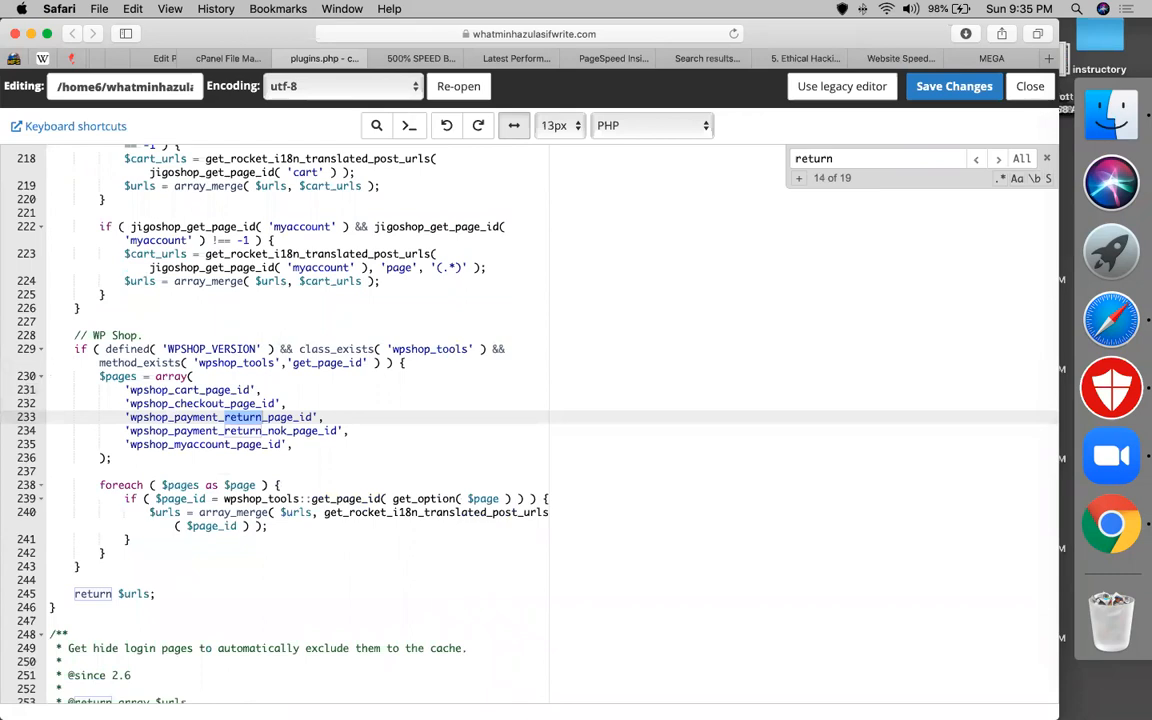
key("Return")
key("Return")
key("Return")
key("Return")
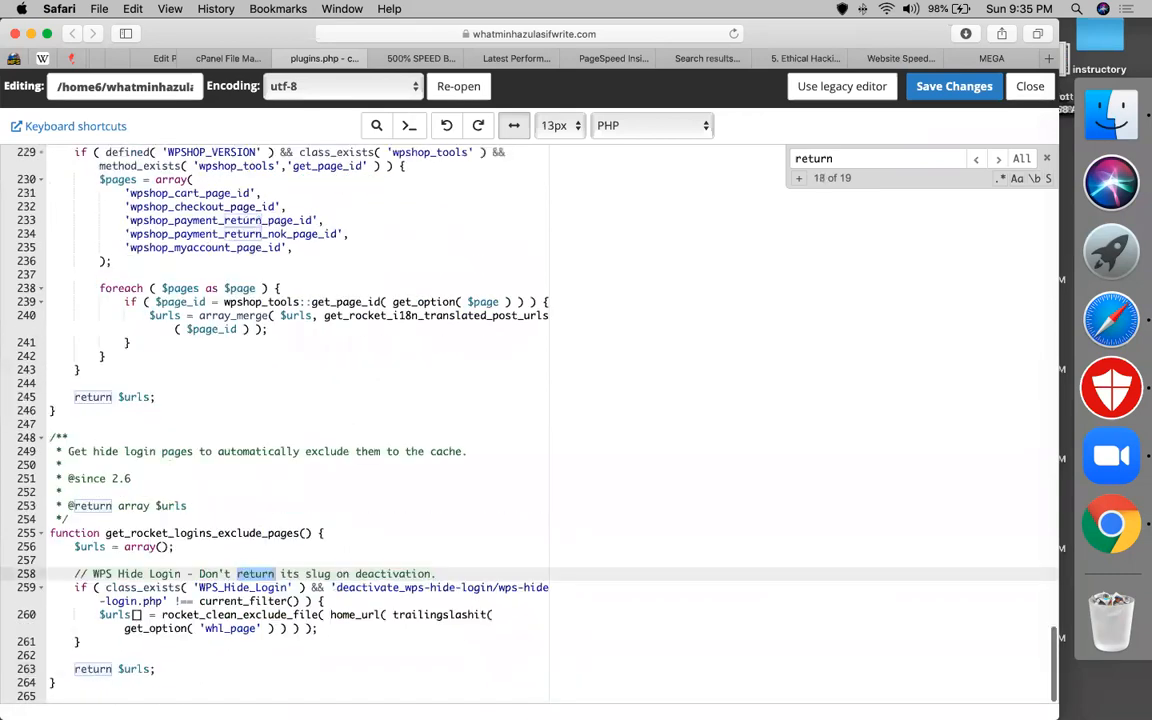
key("Return")
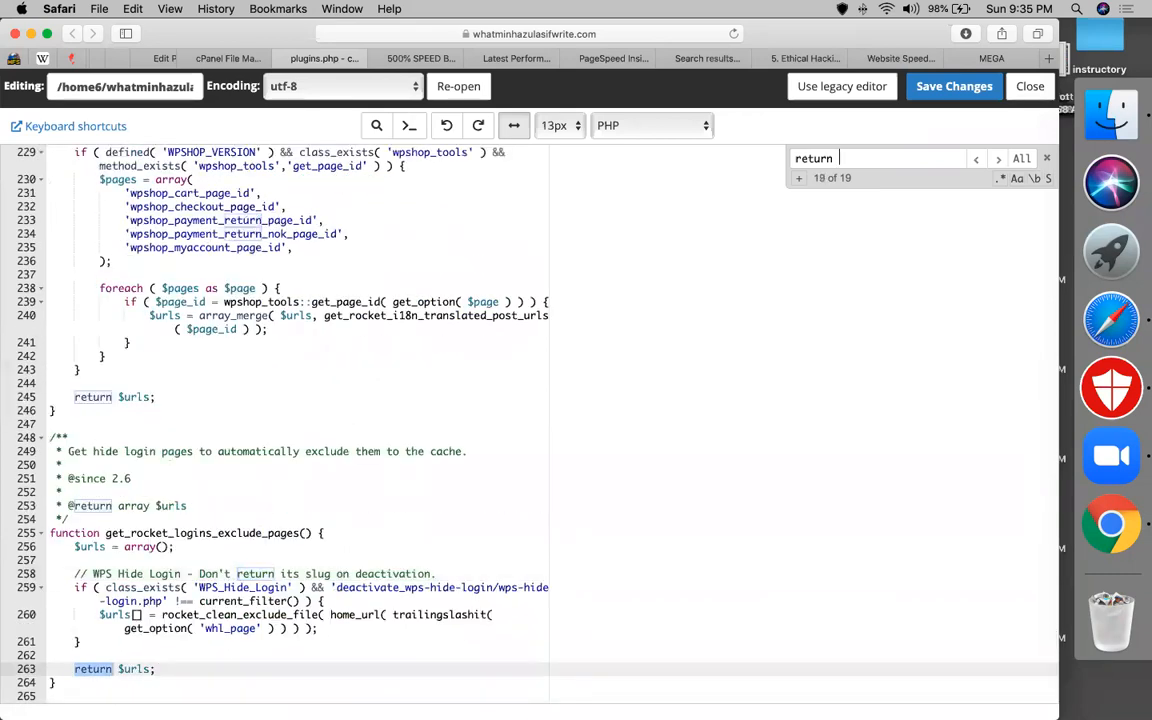
Narrow the plugins.php search to "return tr" and go back to the rocket_valid_key code in spreadsheet 5.
type("tr")
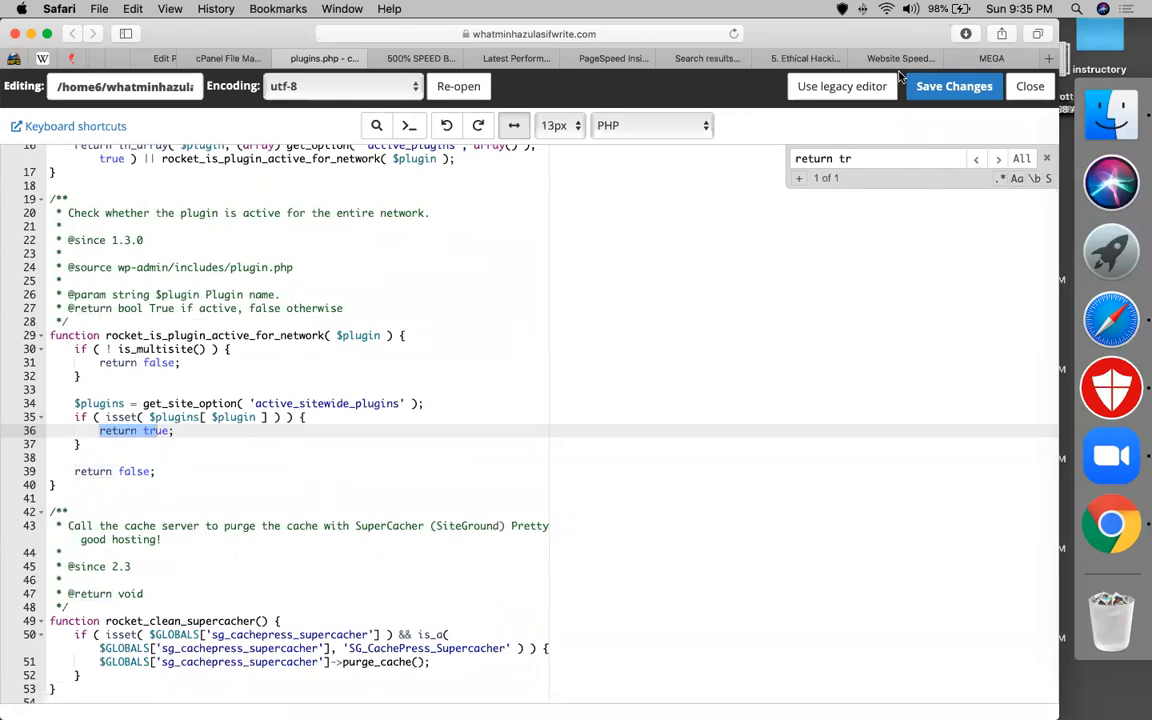
left_click(806, 58)
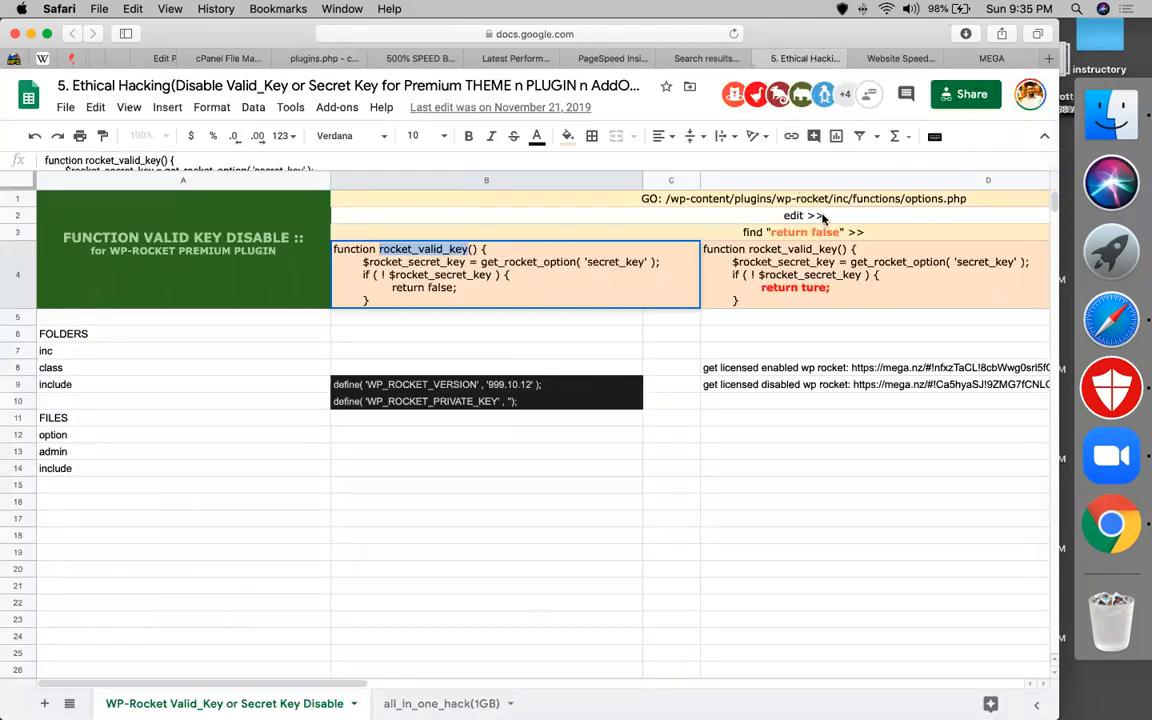
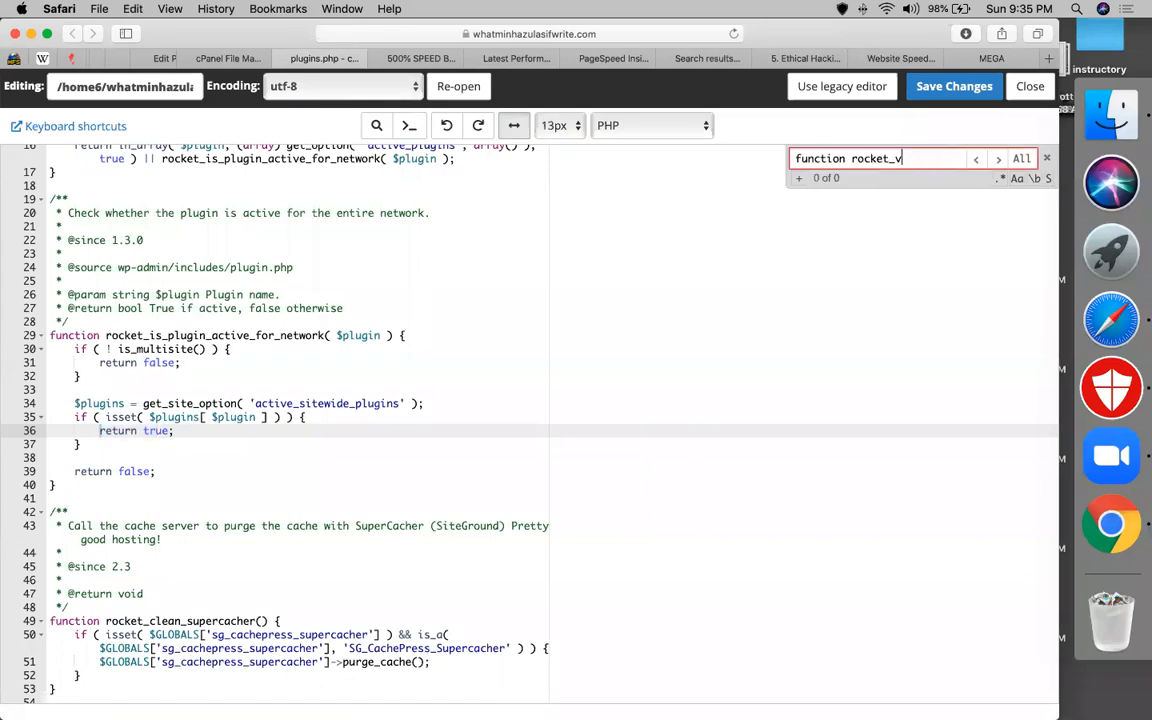
Look through the "function rocke" matches in plugins.php and search the code for "return fa".
scroll(665, 311, "down", 10)
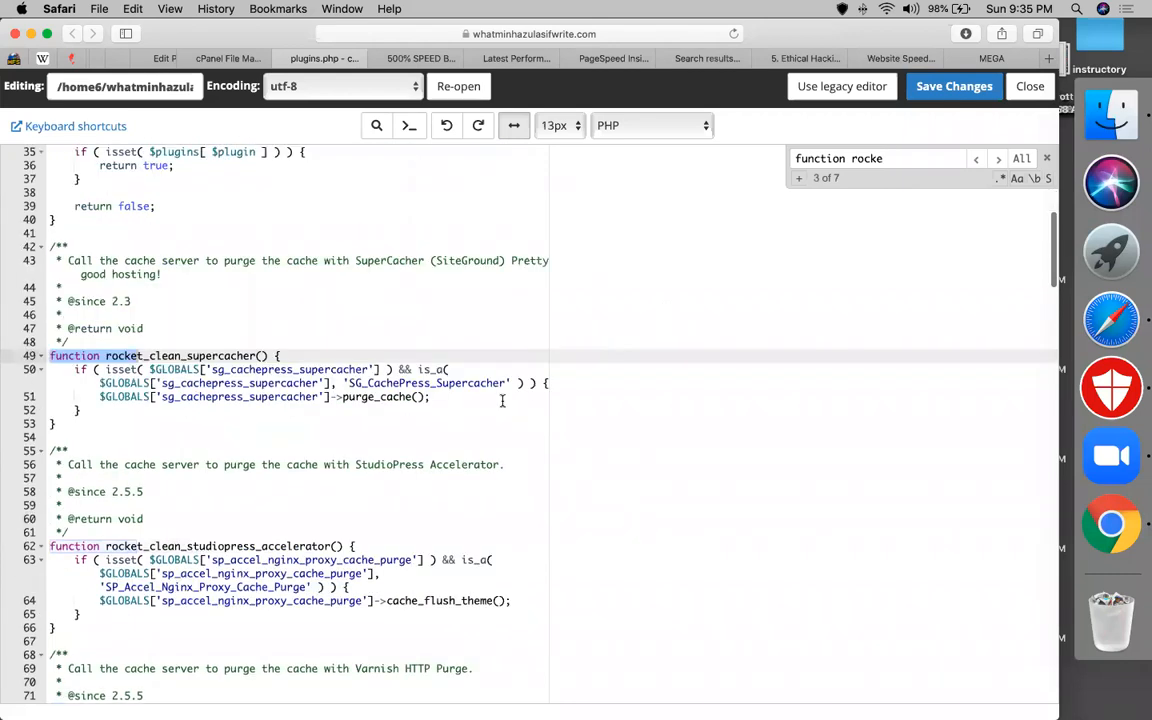
scroll(503, 400, "down", 5)
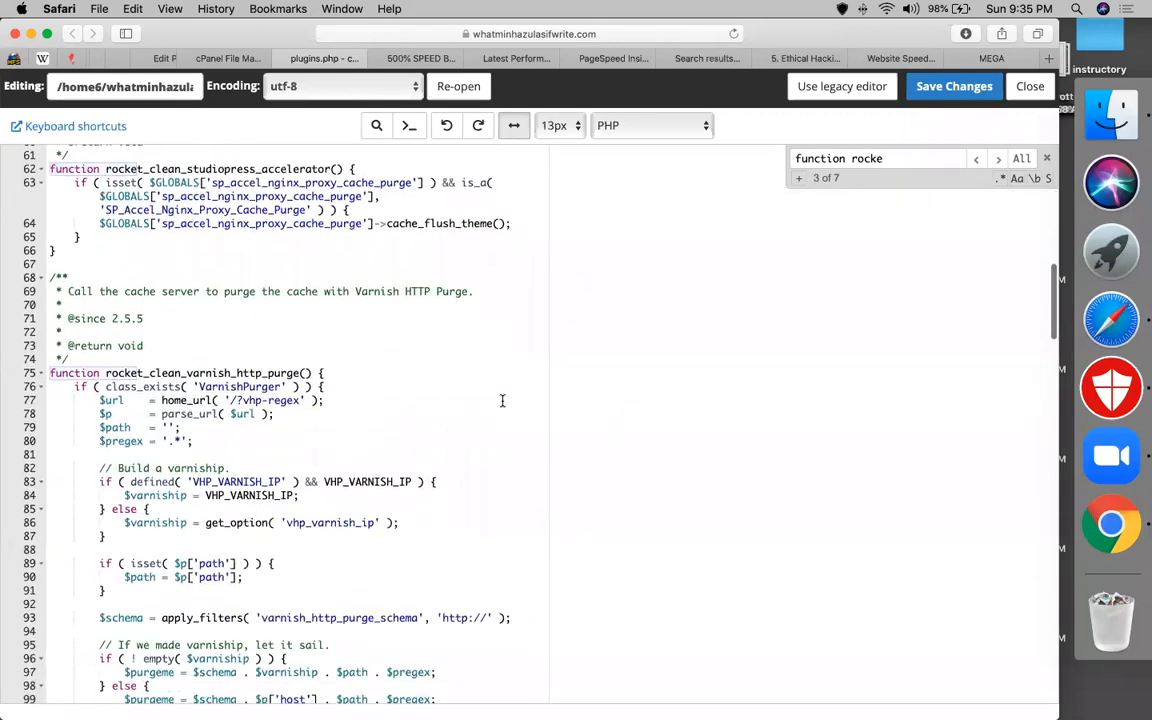
key("super+a")
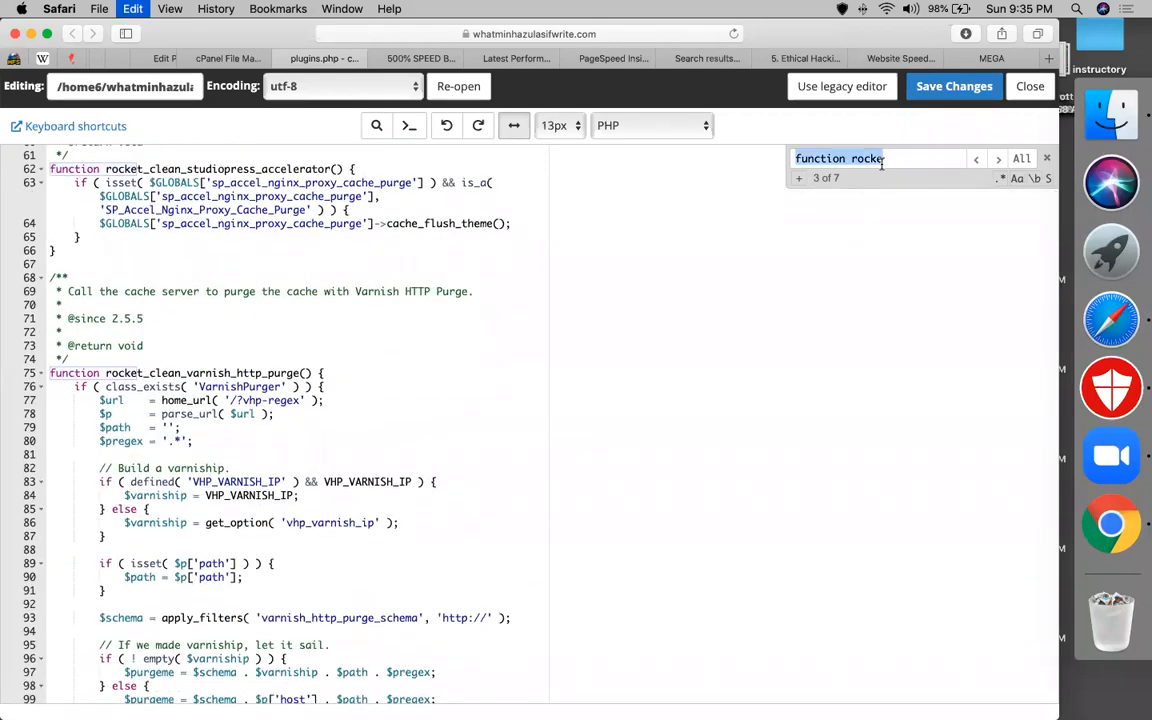
type("return fa")
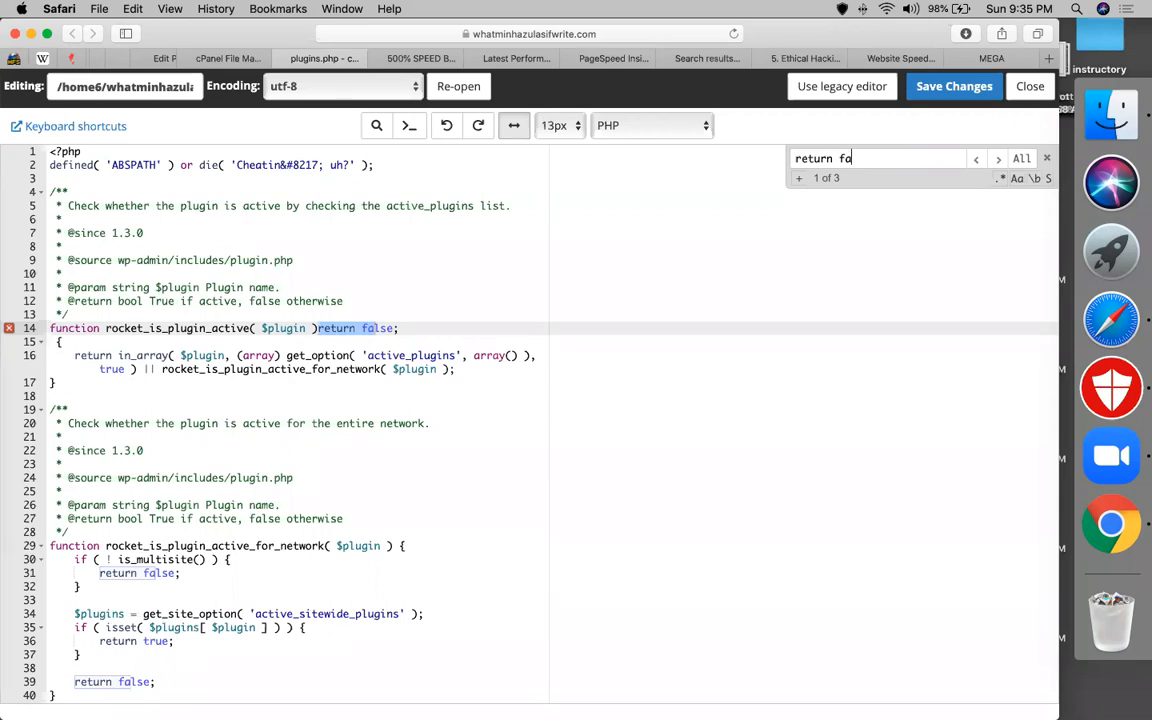
key("Return")
key("Return")
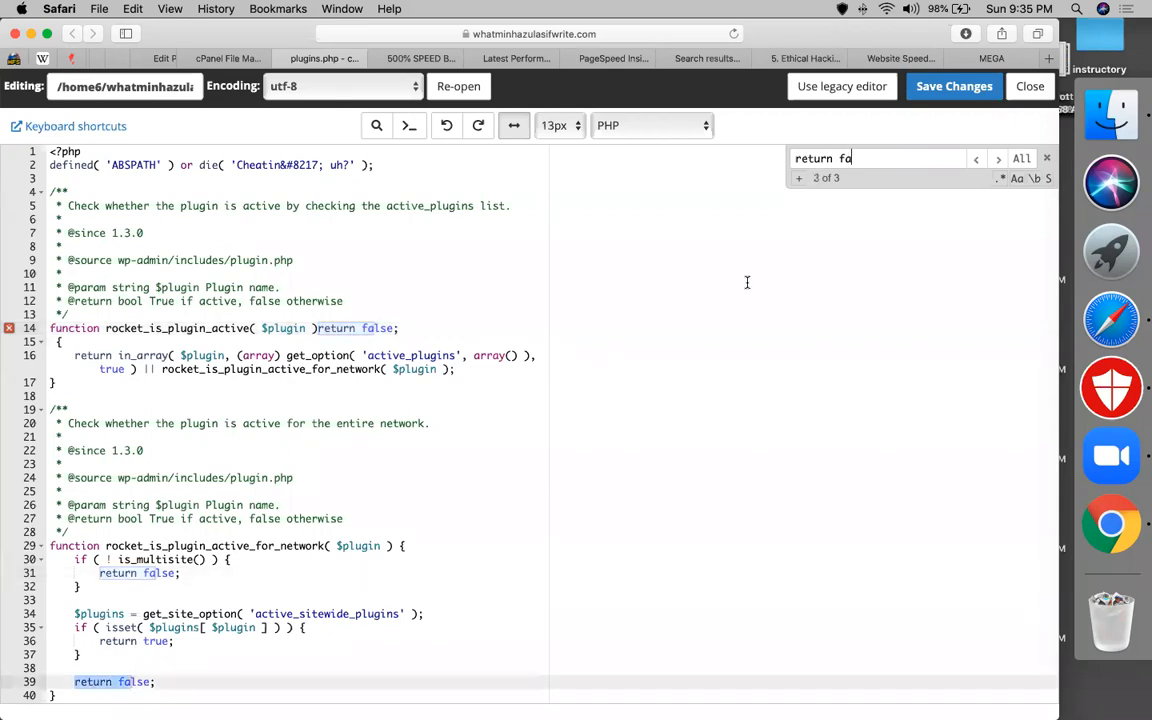
Set both the is_multisite return and the final return of rocket_is_plugin_active_for_network to true.
scroll(735, 323, "down", 4)
left_click(98, 373)
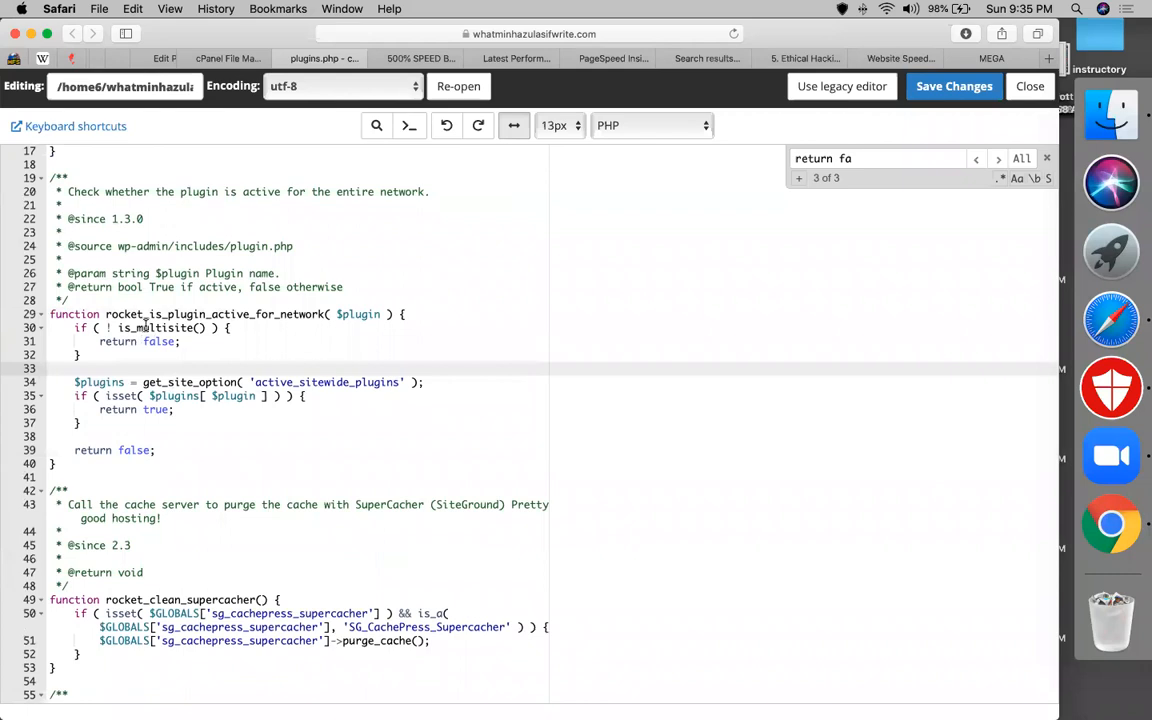
double_click(180, 314)
left_click(160, 328)
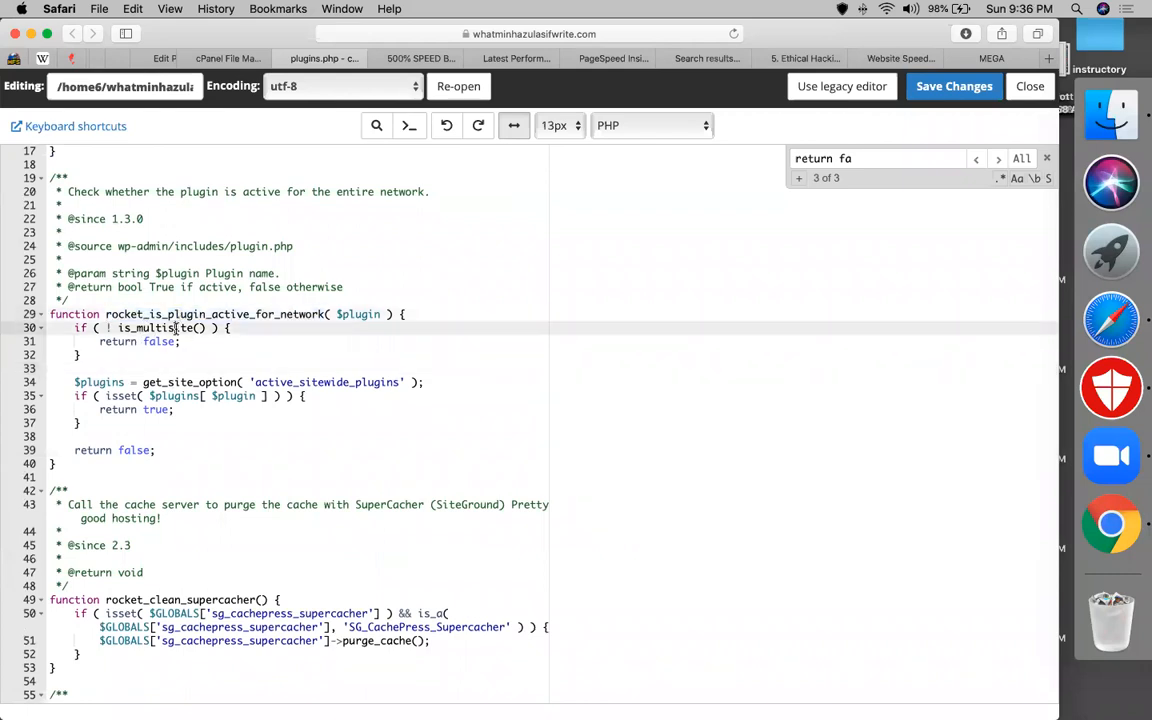
left_click(161, 341)
double_click(160, 340)
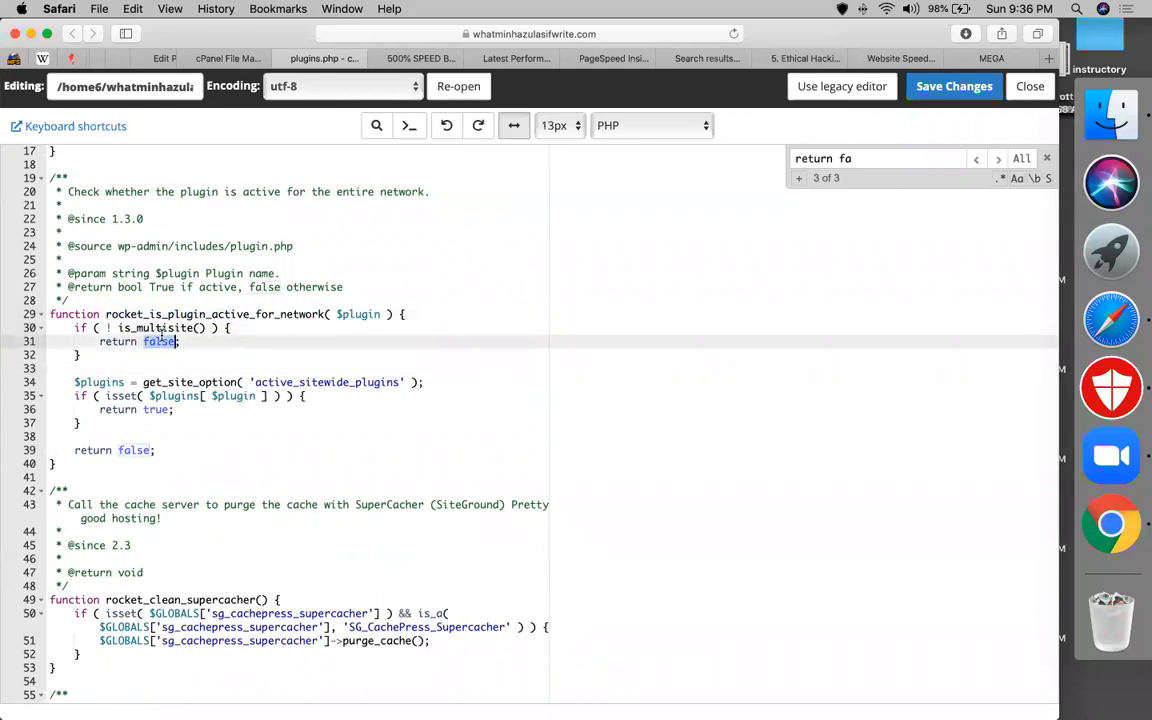
type("true")
double_click(135, 450)
type("true")
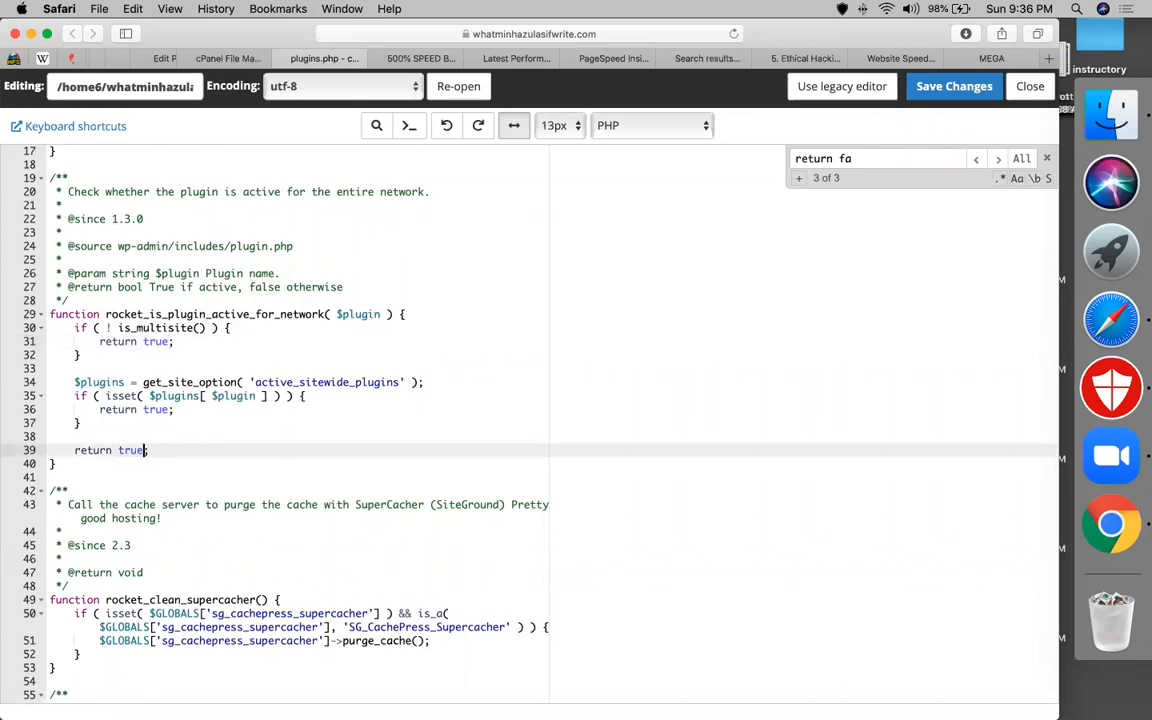
Review the rest of plugins.php, save the changes and close the editor to return to the file list.
scroll(300, 450, "down", 10)
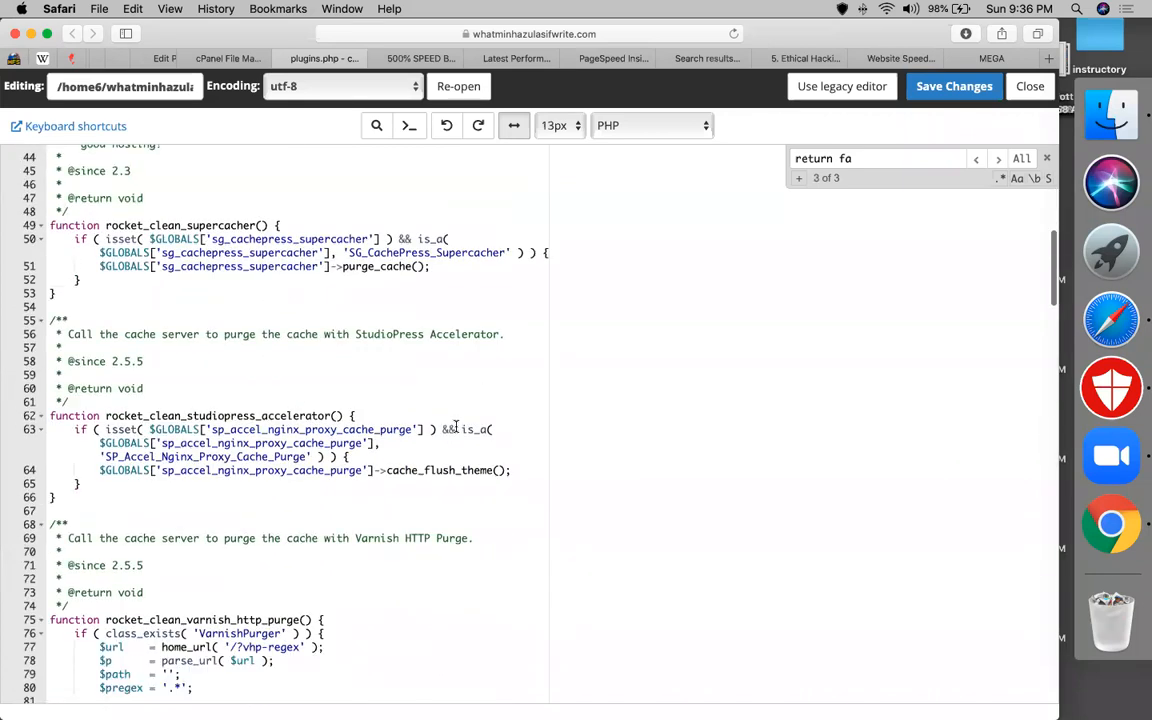
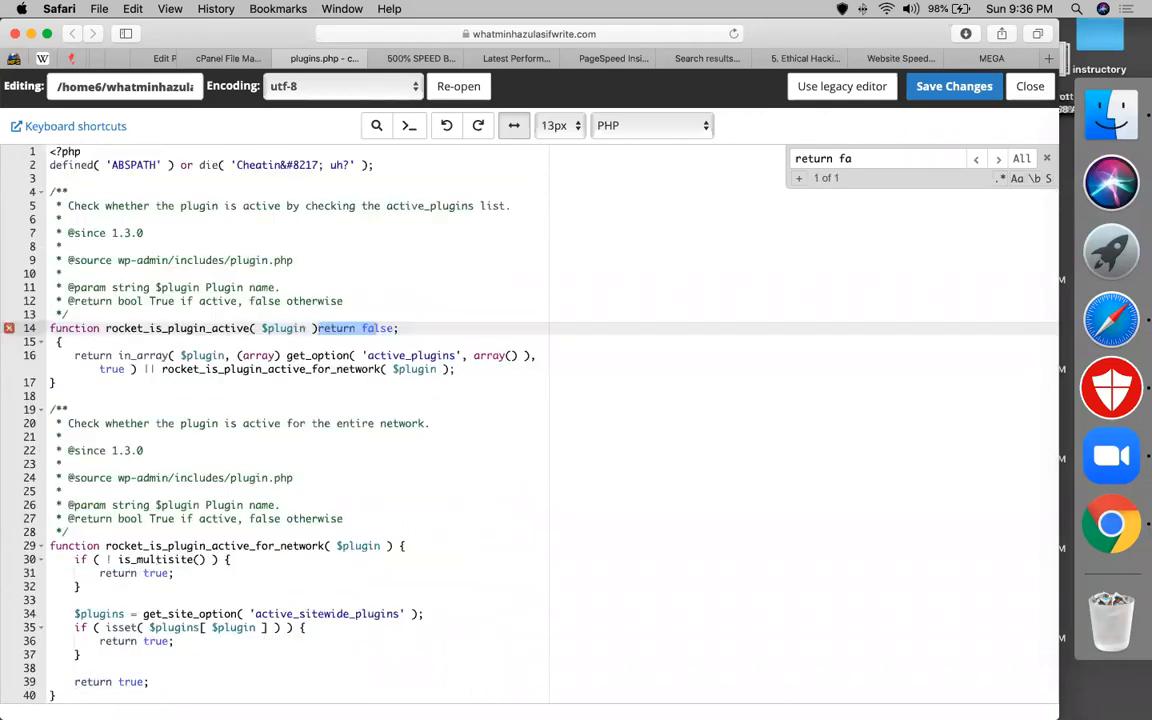
scroll(604, 298, "down", 2)
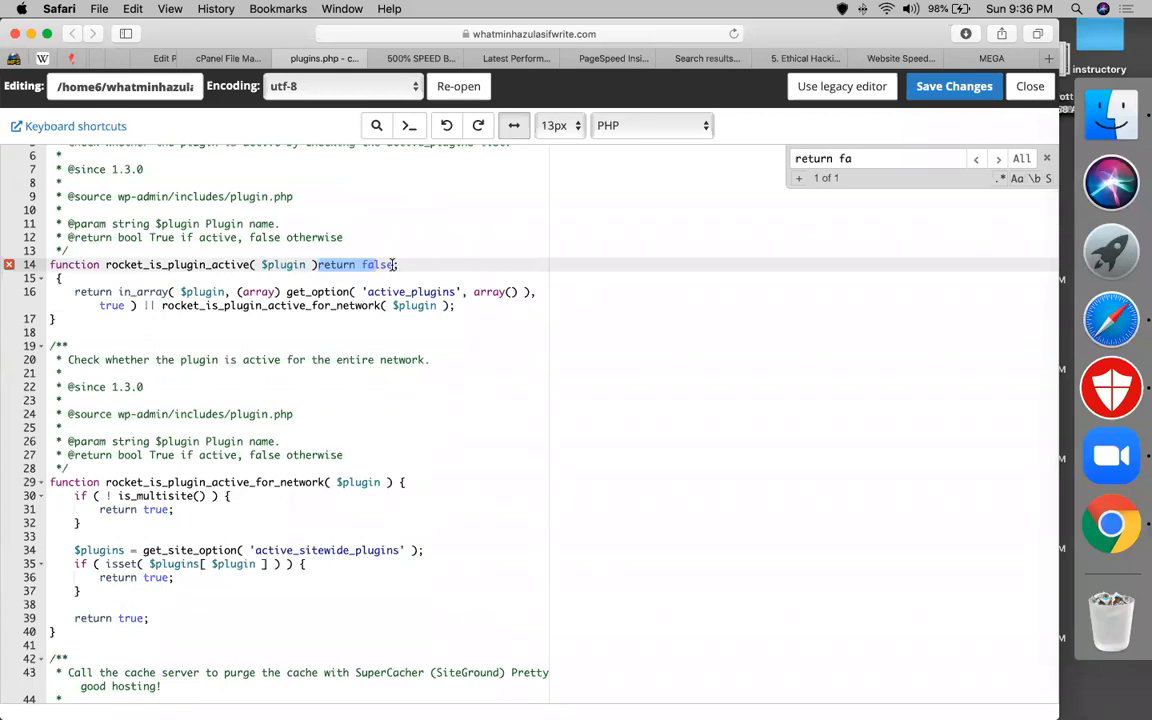
scroll(393, 329, "down", 5)
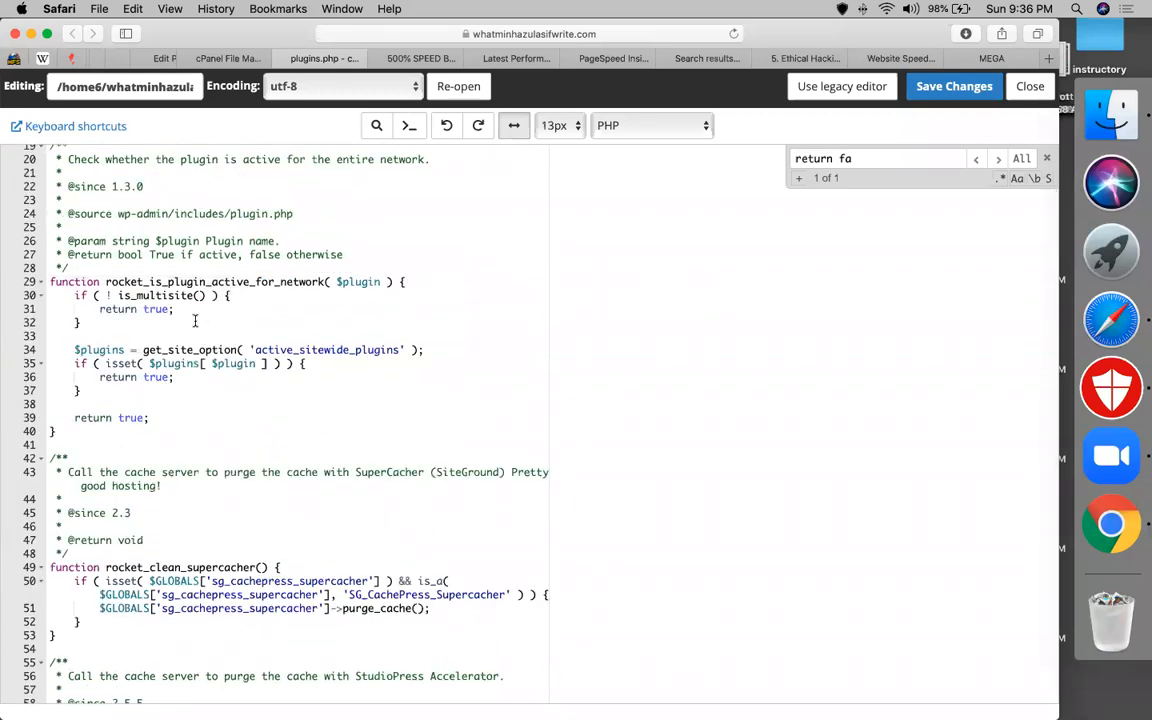
left_click(968, 90)
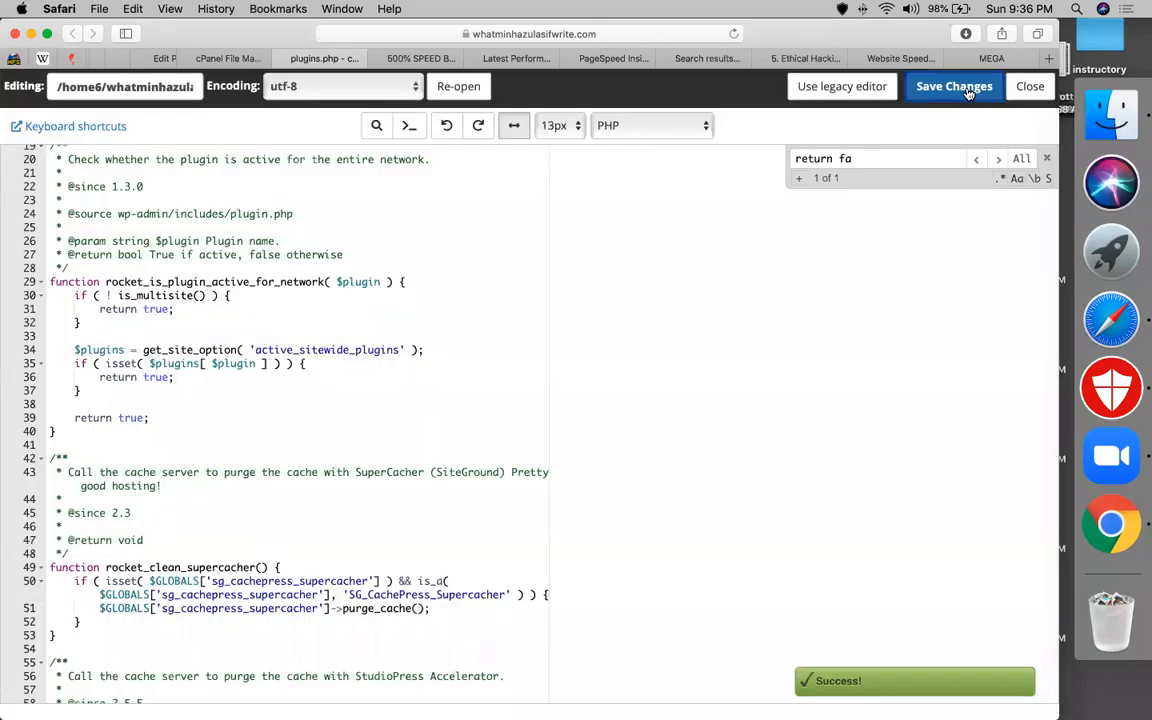
left_click(254, 55)
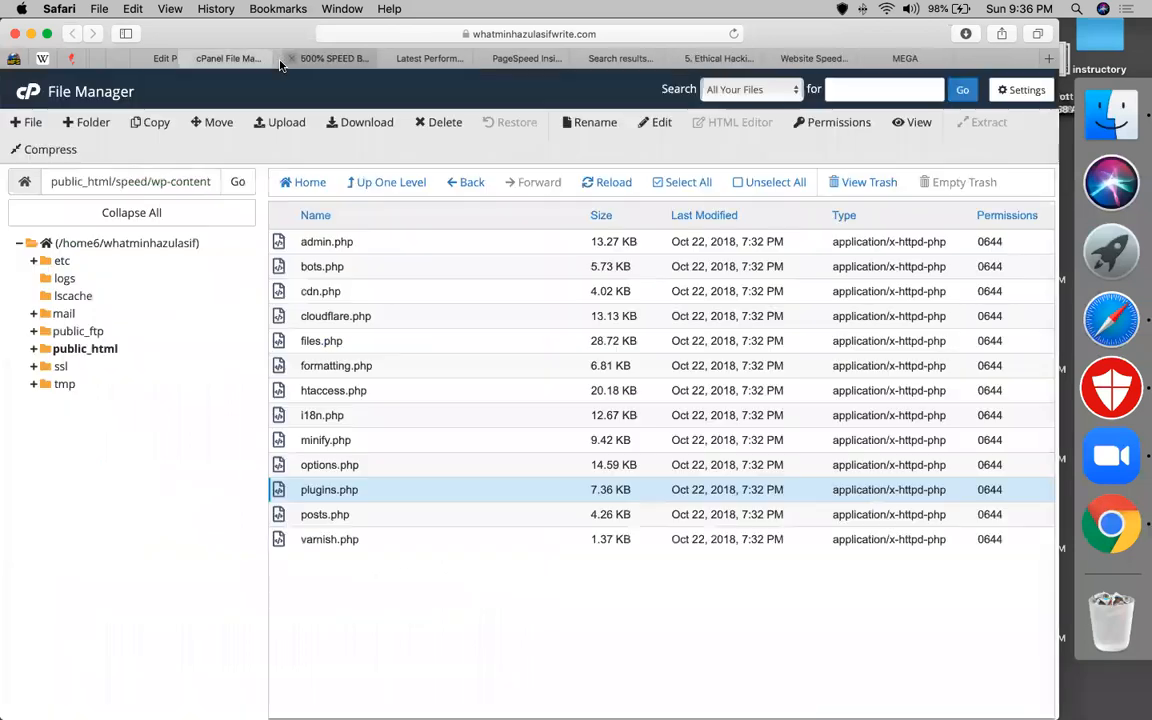
Close the team page editor, open the site's installed plugins list and try to activate WP Rocket.
left_click(407, 62)
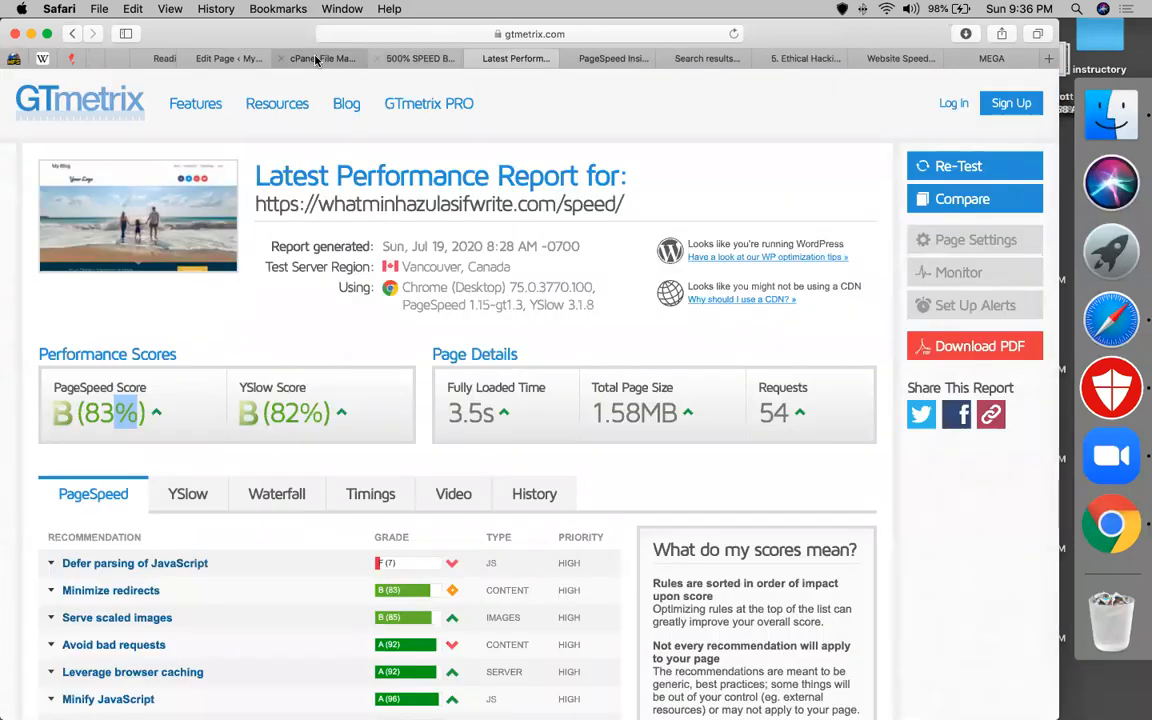
left_click(220, 60)
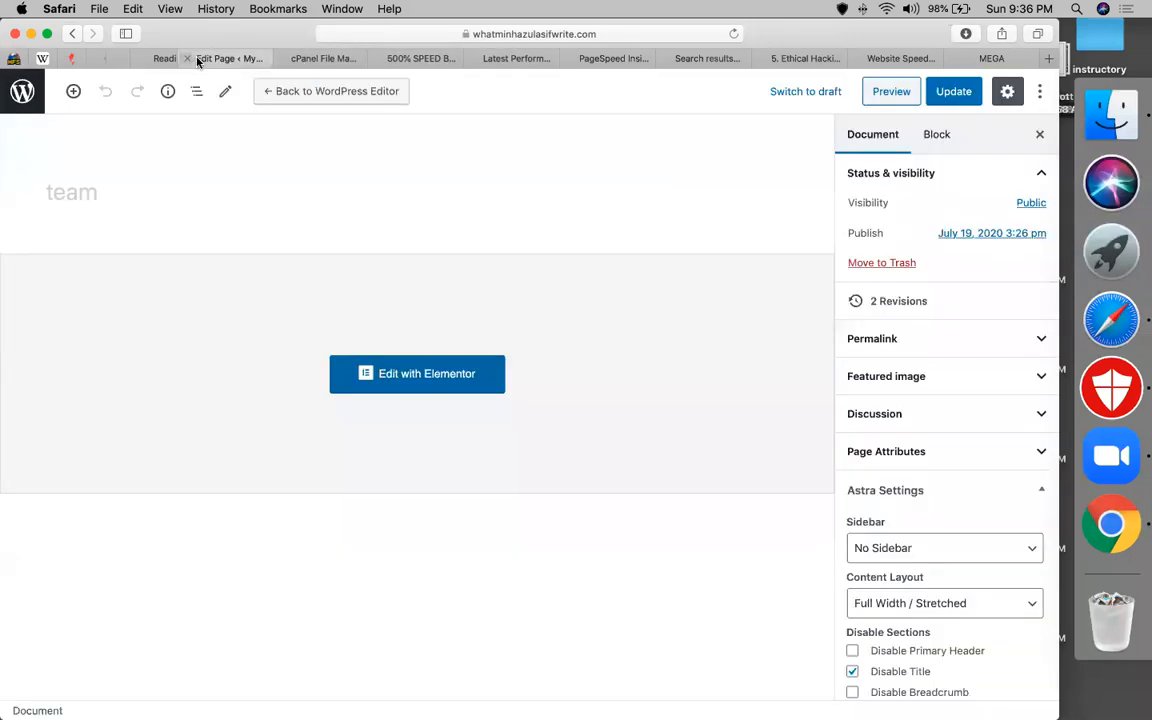
left_click(188, 60)
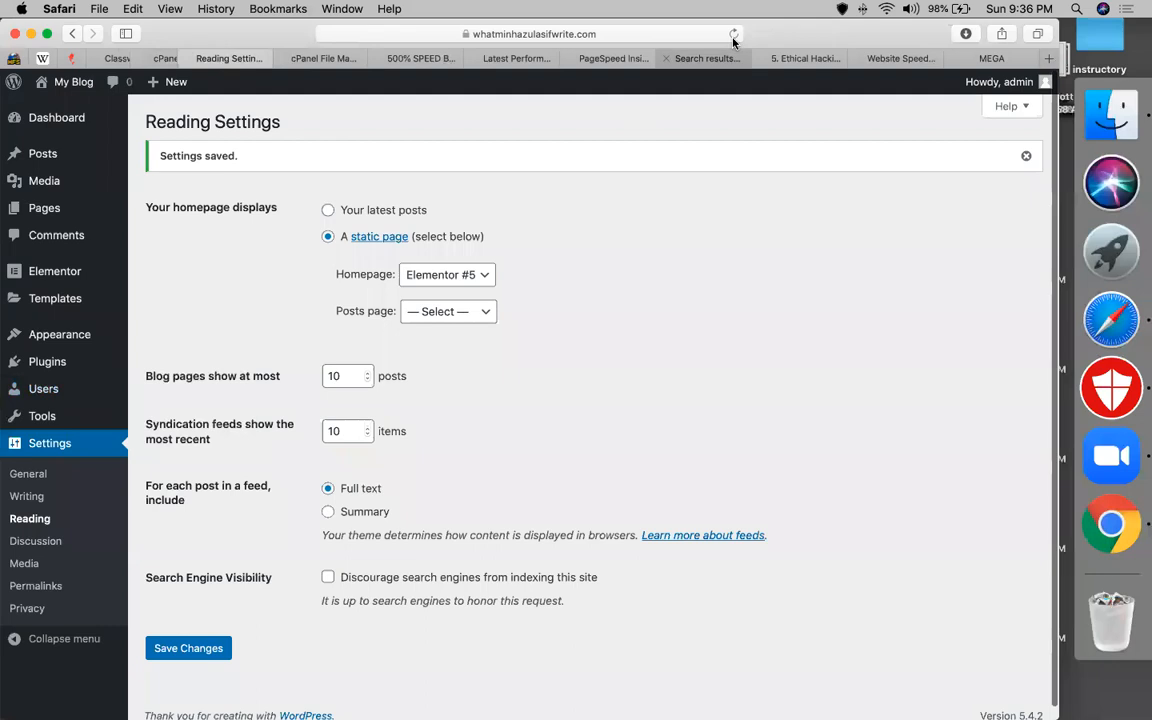
left_click(43, 364)
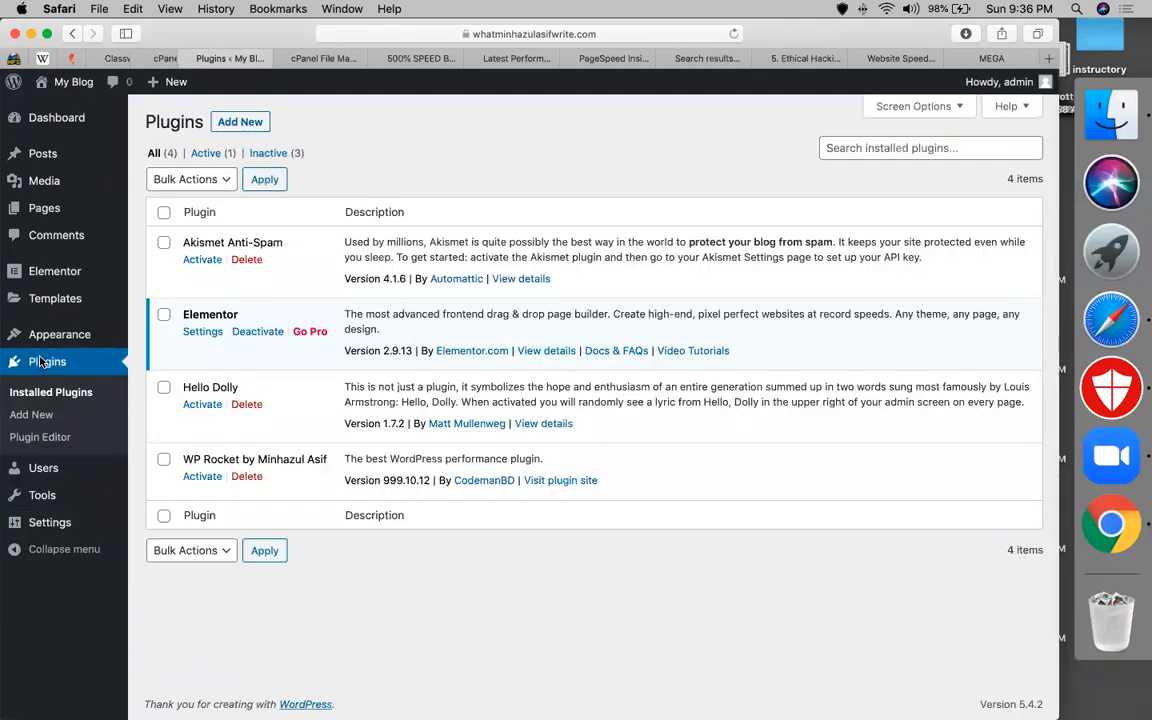
left_click(200, 477)
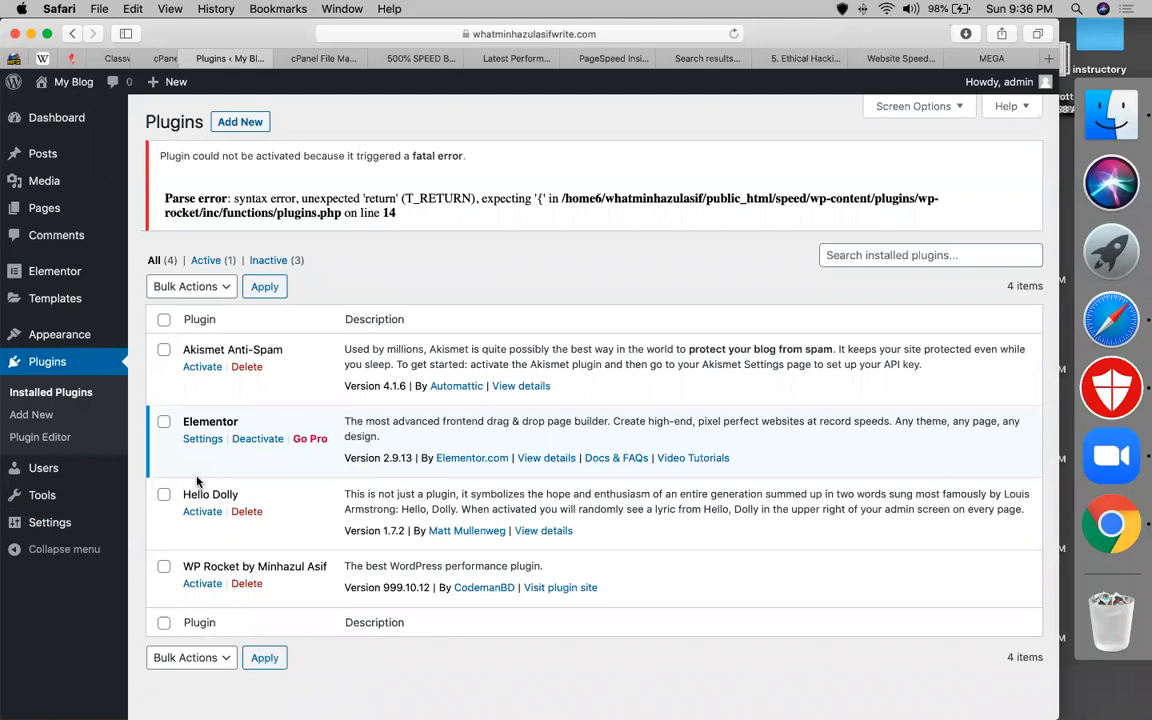
double_click(300, 212)
Return to the cPanel File Manager and reopen plugins.php in the code editor.
left_click(300, 57)
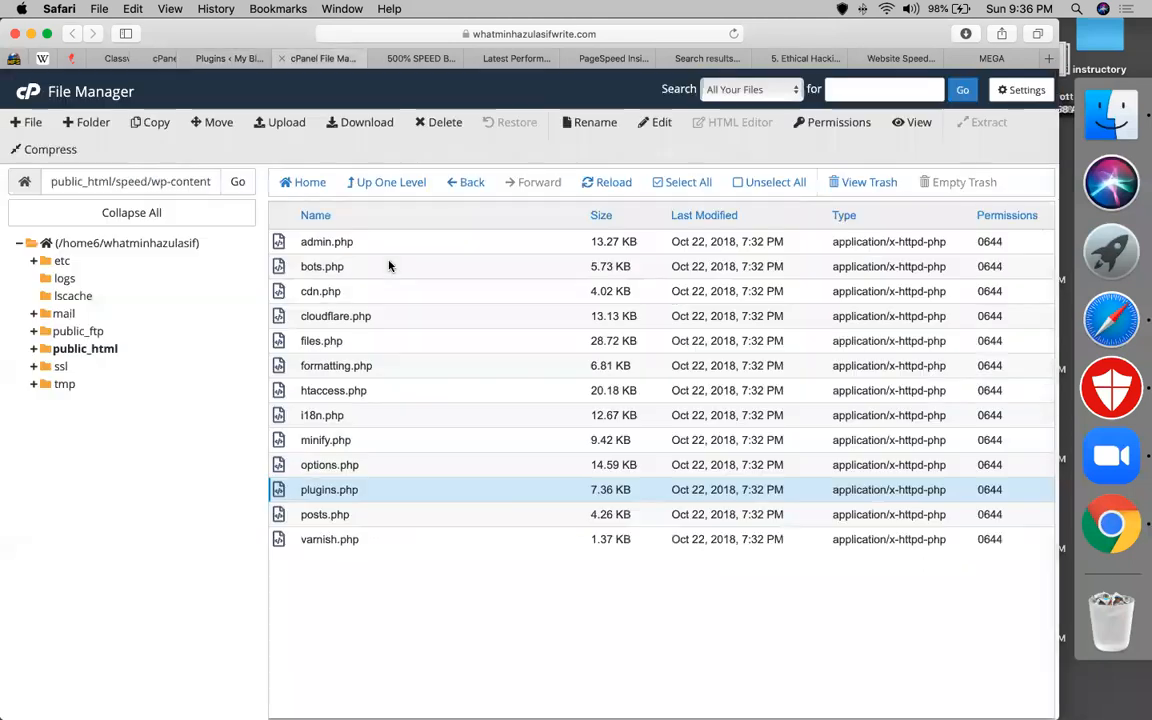
right_click(288, 493)
left_click(307, 485)
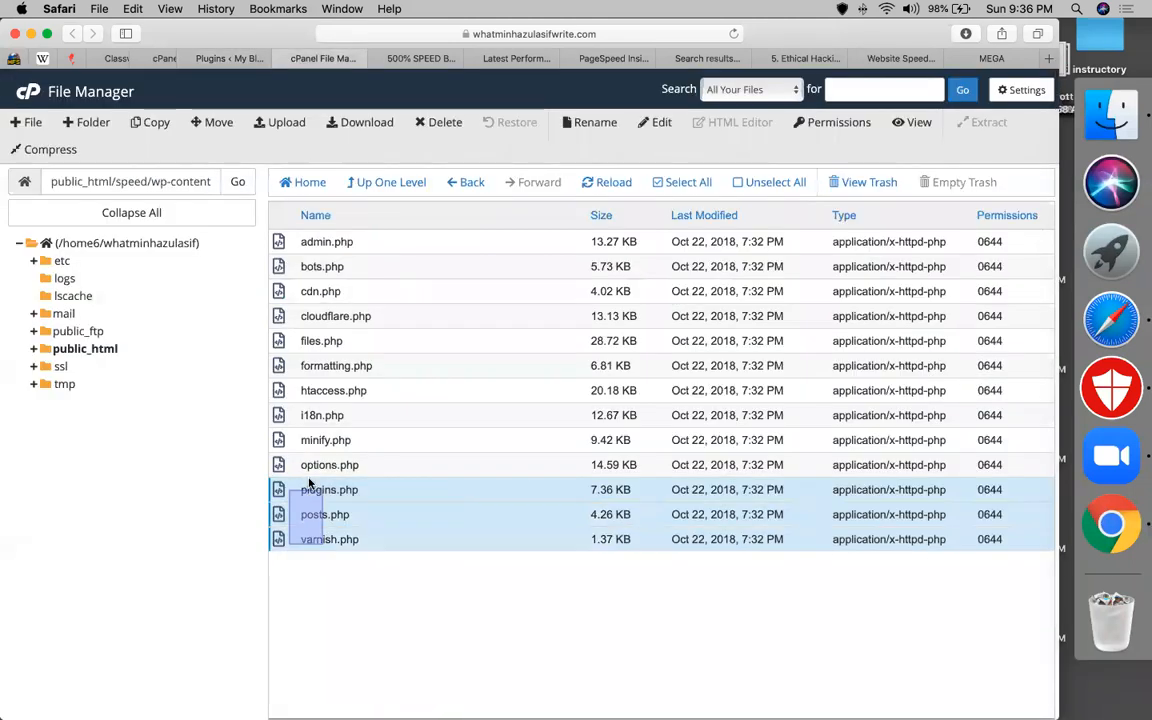
right_click(306, 488)
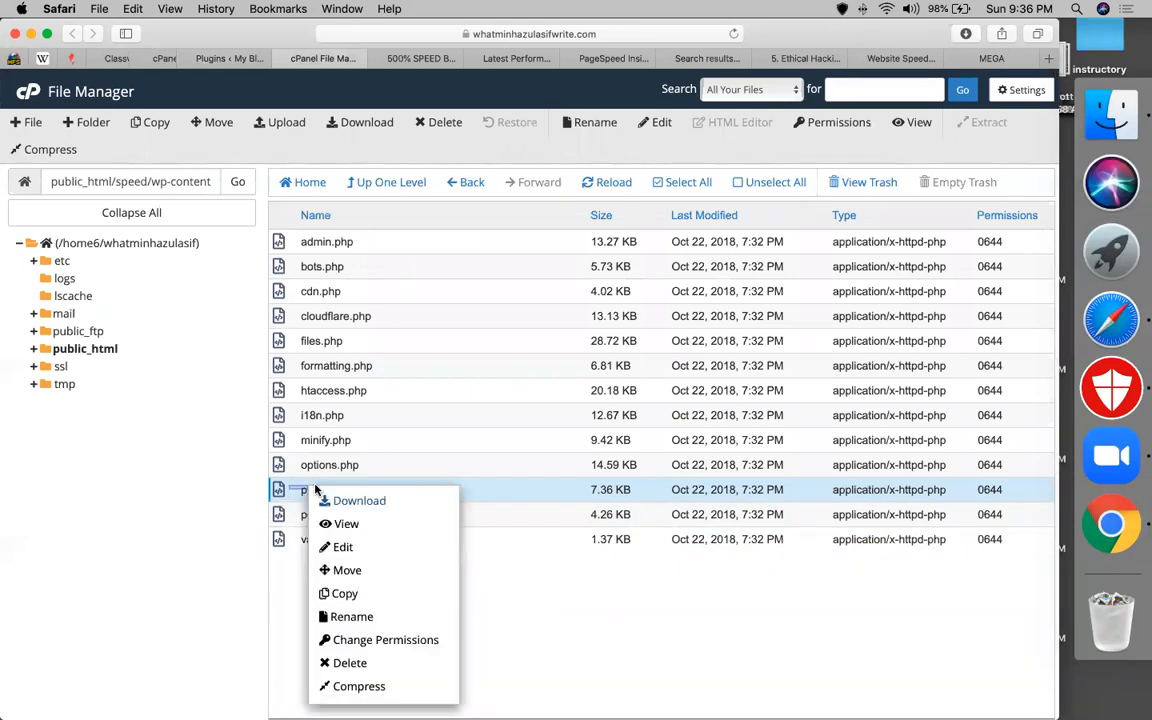
left_click(323, 490)
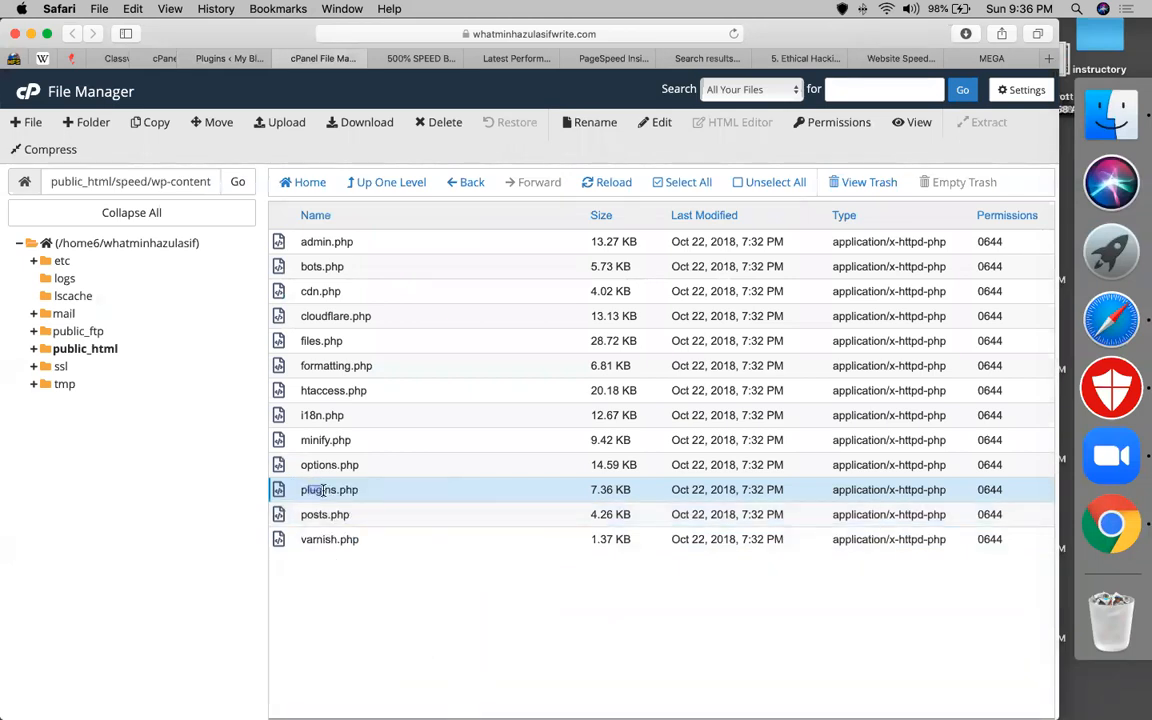
right_click(322, 490)
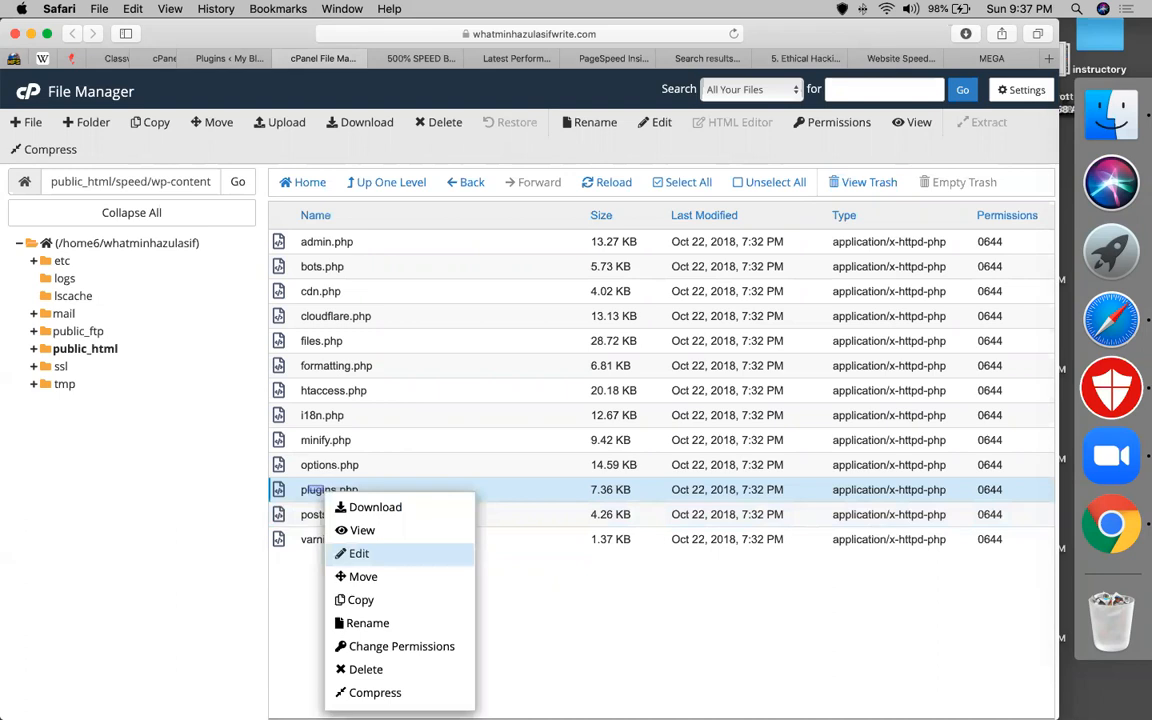
left_click(358, 553)
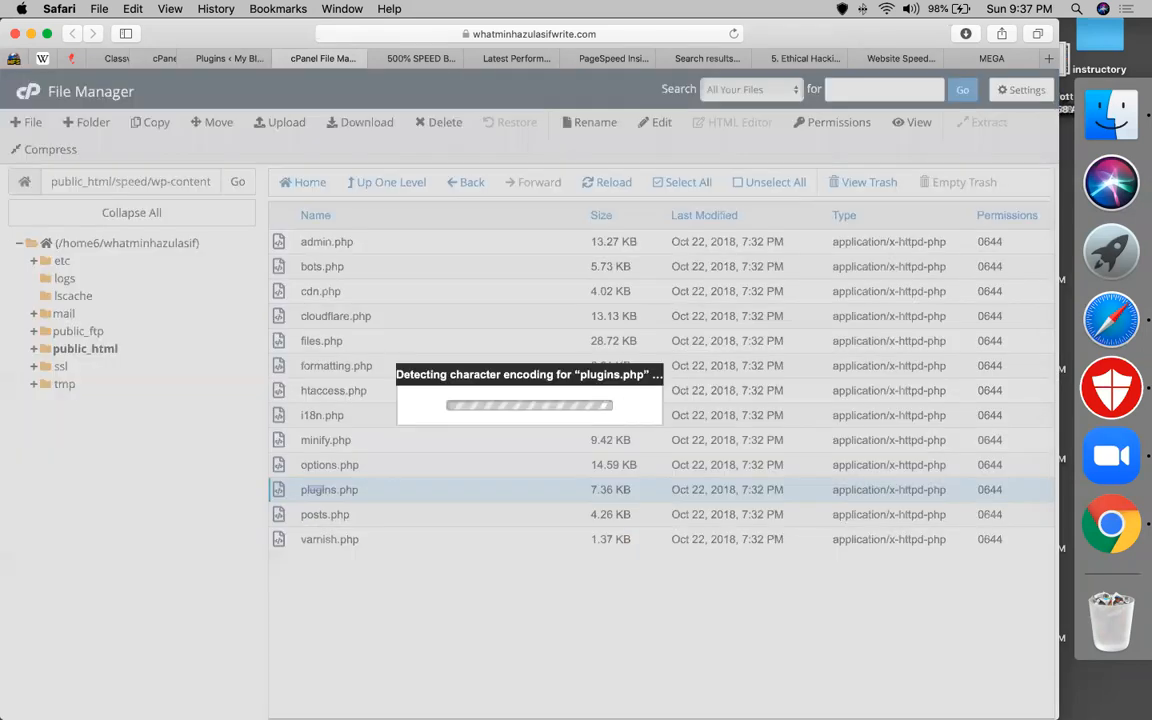
left_click(670, 517)
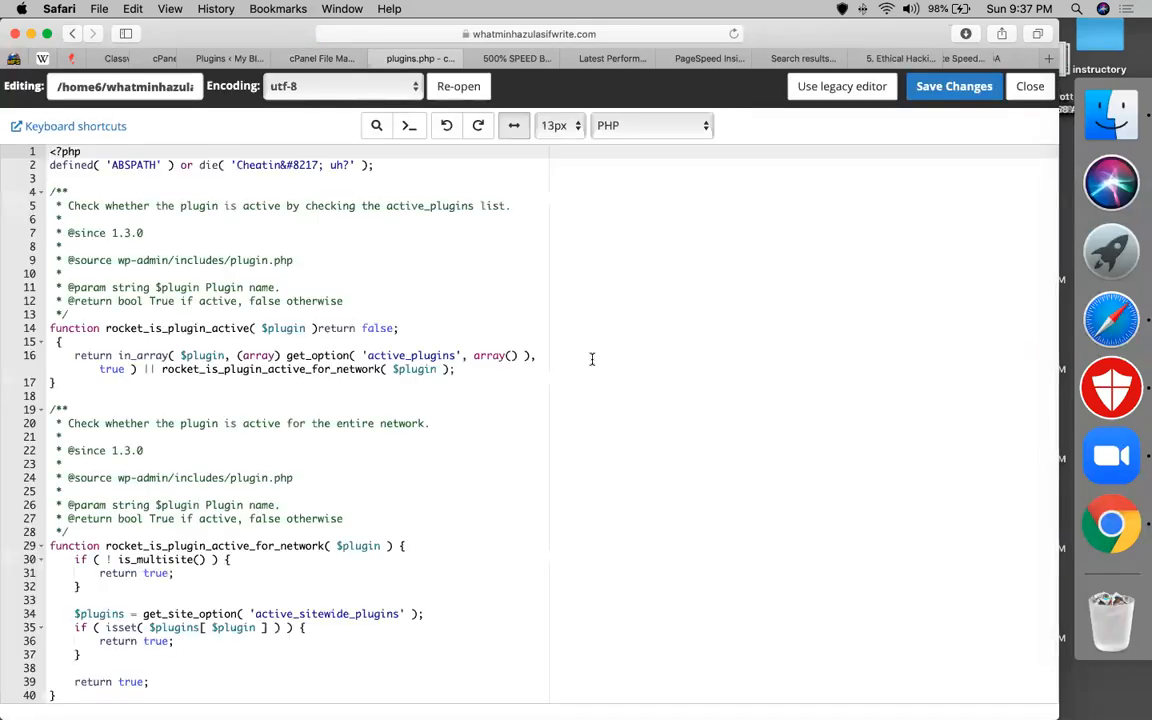
Search plugins.php for "ret" and go through the return statements up to line 39.
scroll(902, 234, "down", 2)
scroll(900, 225, "down", 1)
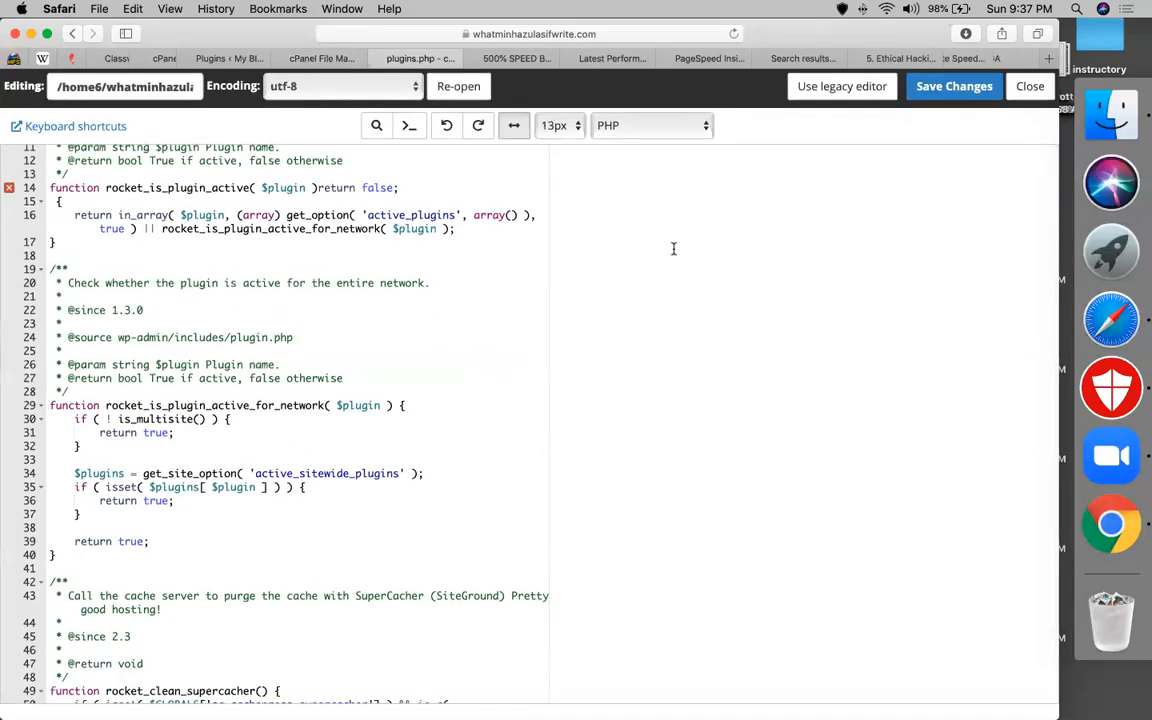
key("super+f")
type("ret")
key("Return")
key("Return")
key("Return")
key("Return")
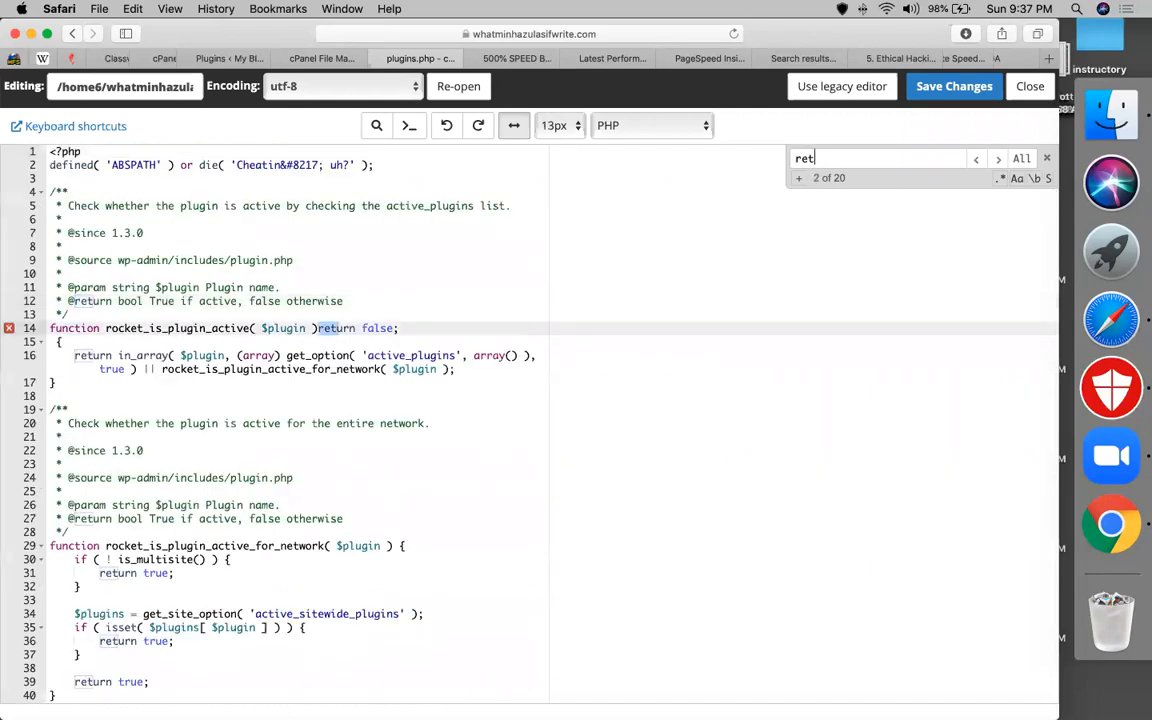
key("Return")
key("Return")
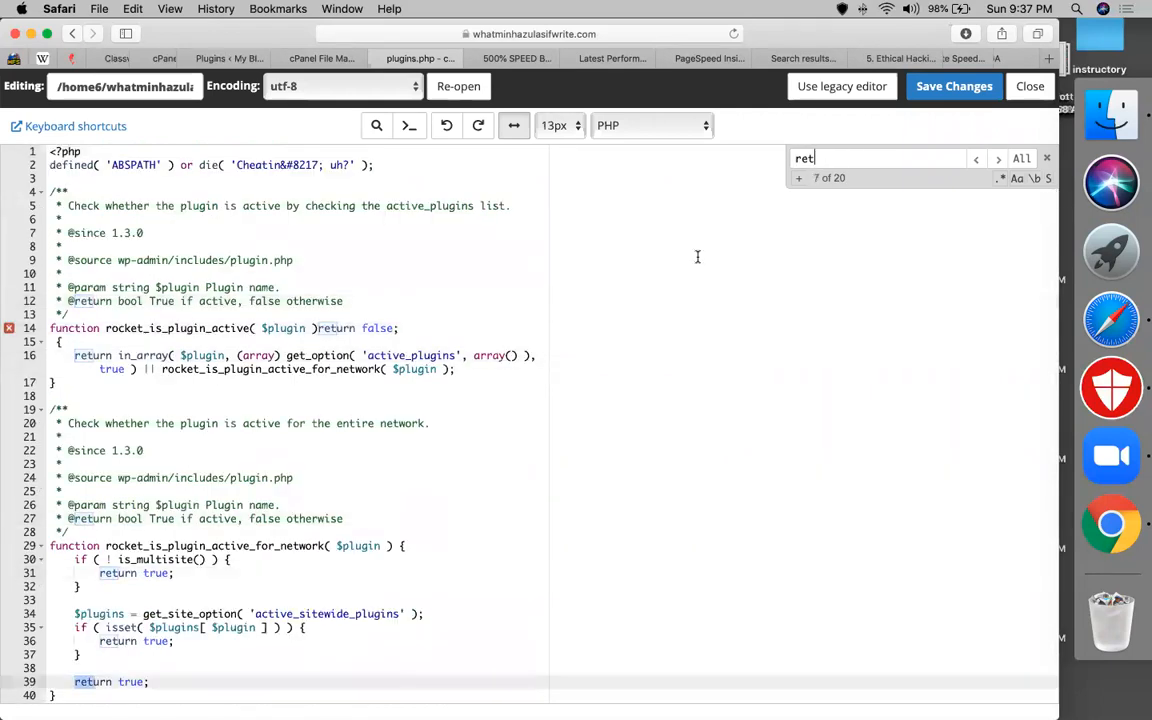
In rocket_is_plugin_active_for_network, set the final return to "flase" and the is_multisite return to false, then save plugins.php and return to the file list.
scroll(432, 411, "down", 3)
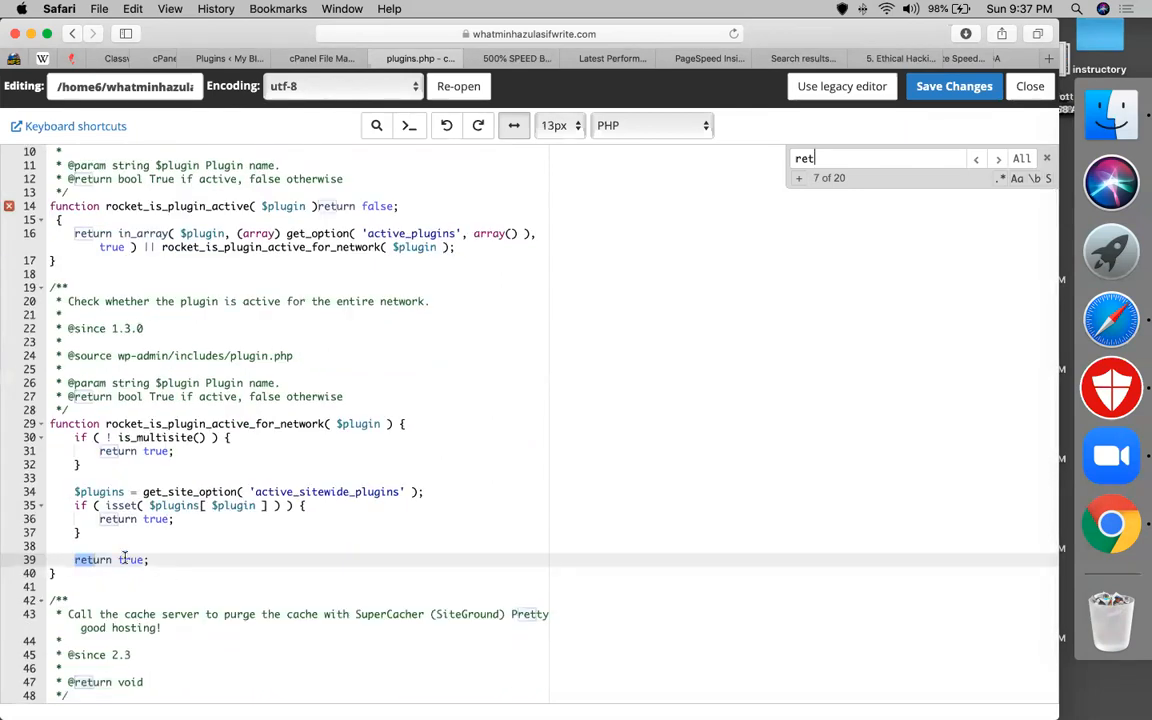
double_click(126, 559)
type("flase")
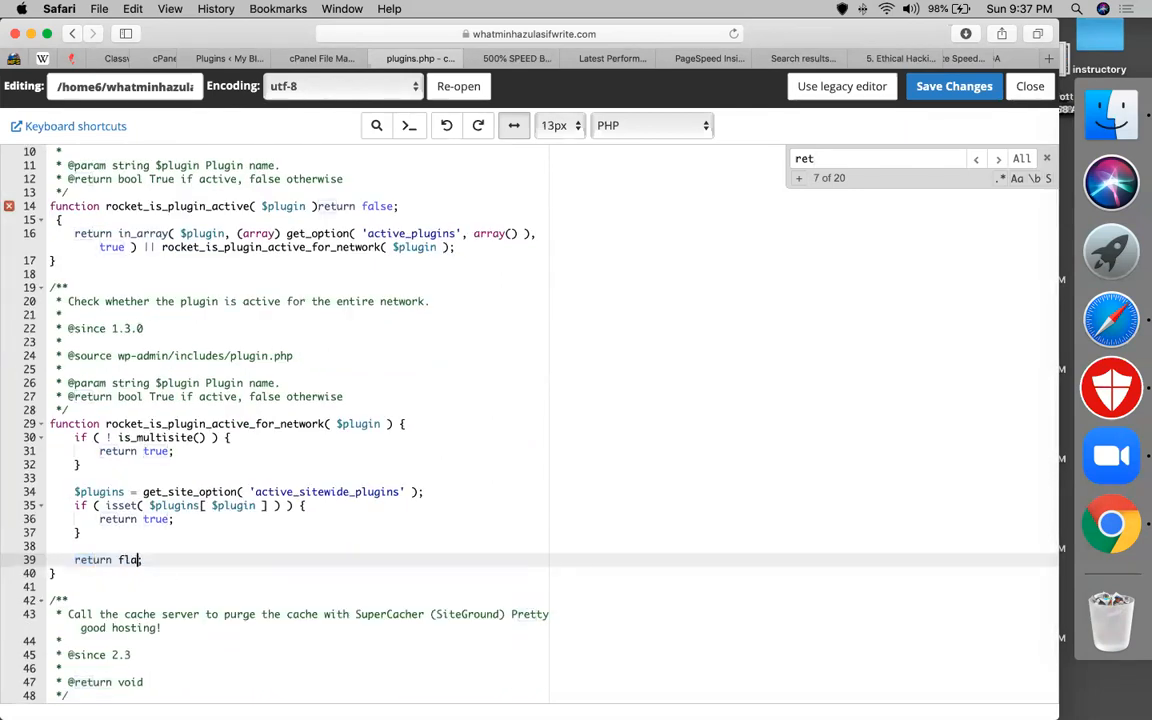
double_click(157, 452)
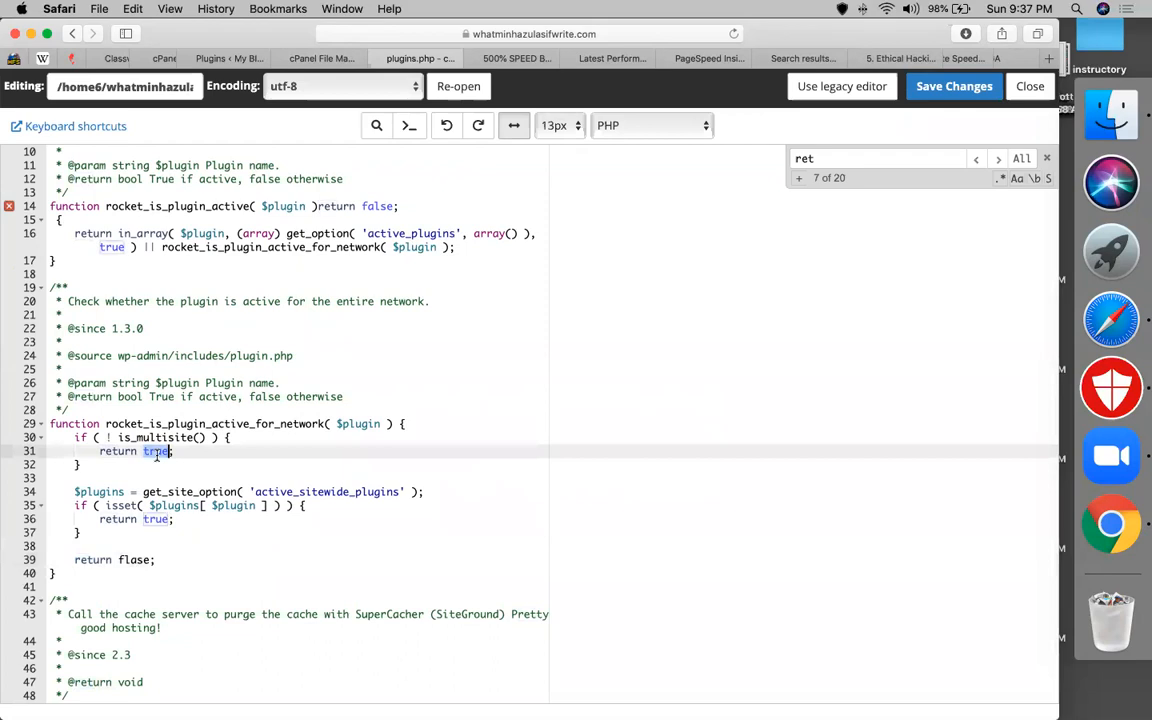
type("false")
left_click(212, 492)
left_click(930, 87)
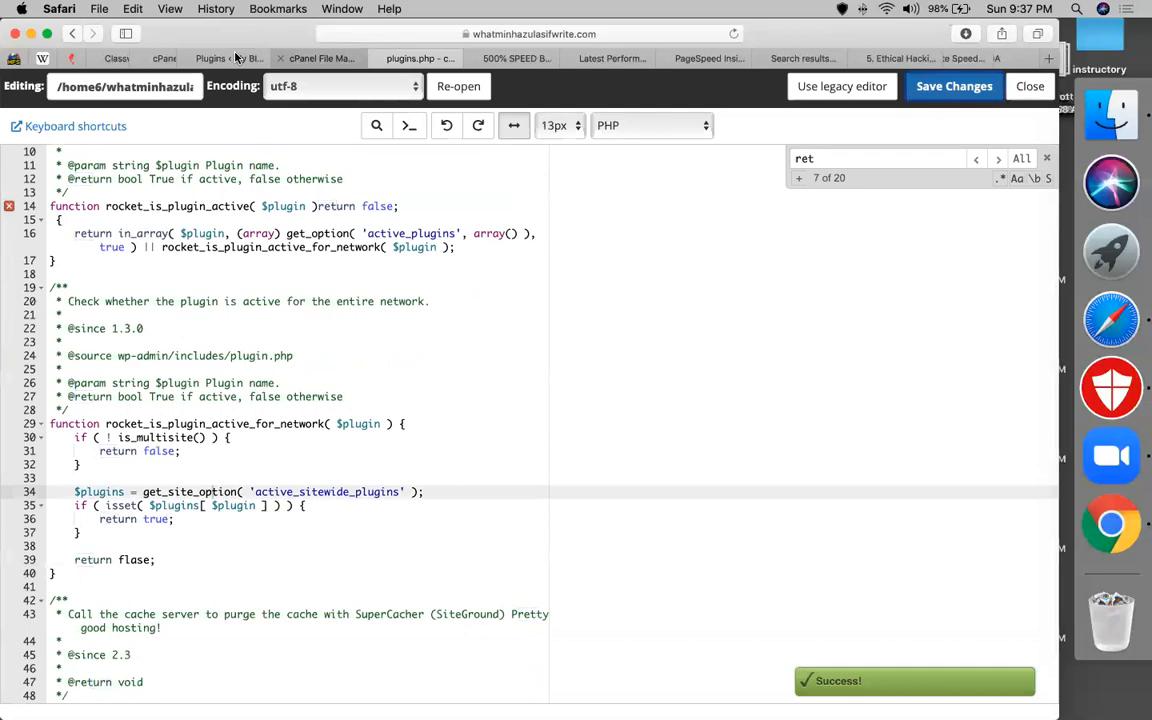
left_click(322, 60)
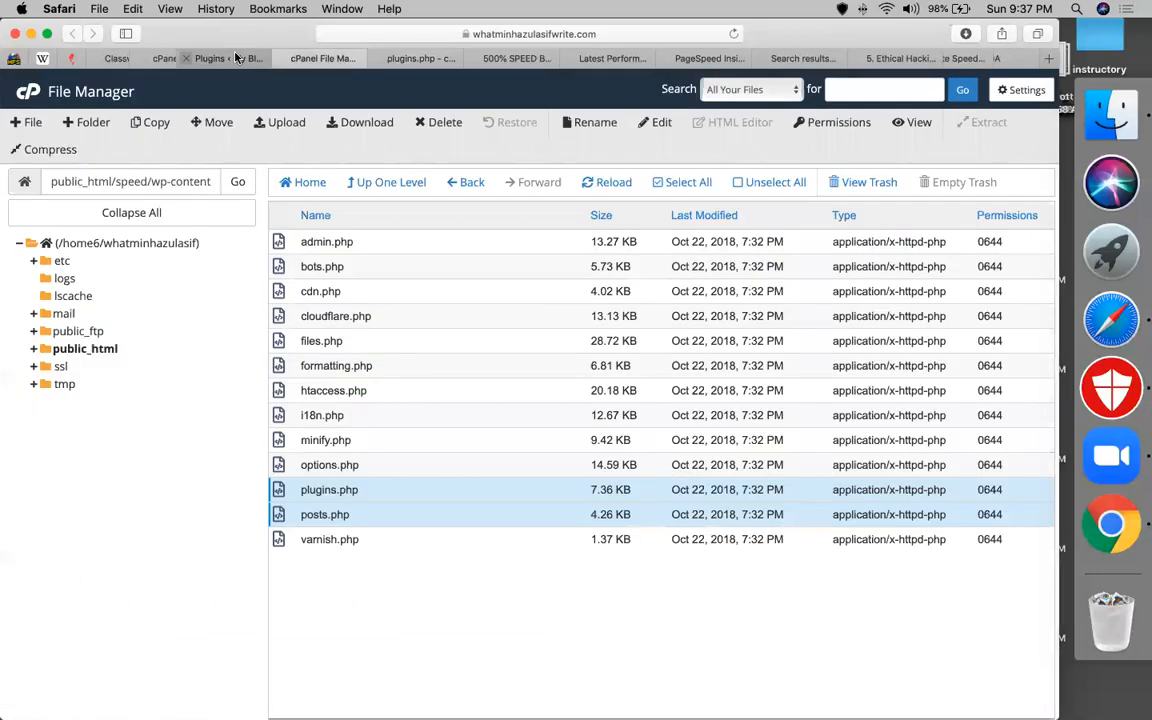
Reload the site's installed plugins list and try to activate the edited WP Rocket plugin.
left_click(232, 58)
left_click(733, 34)
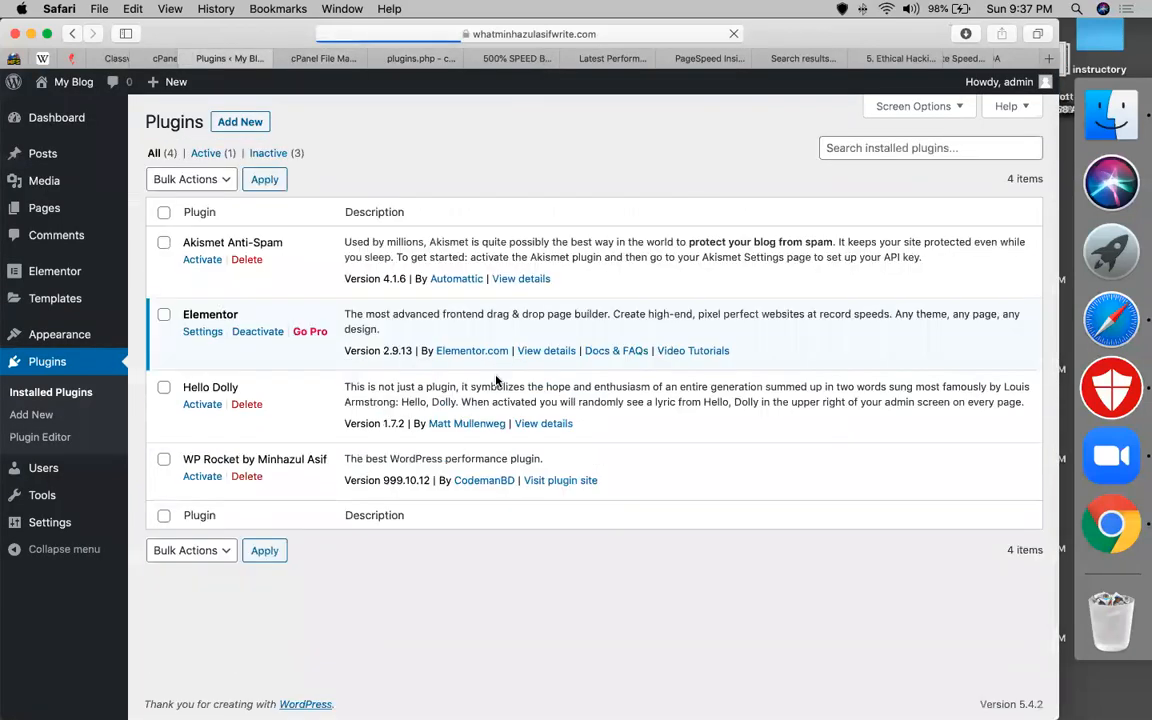
left_click(203, 477)
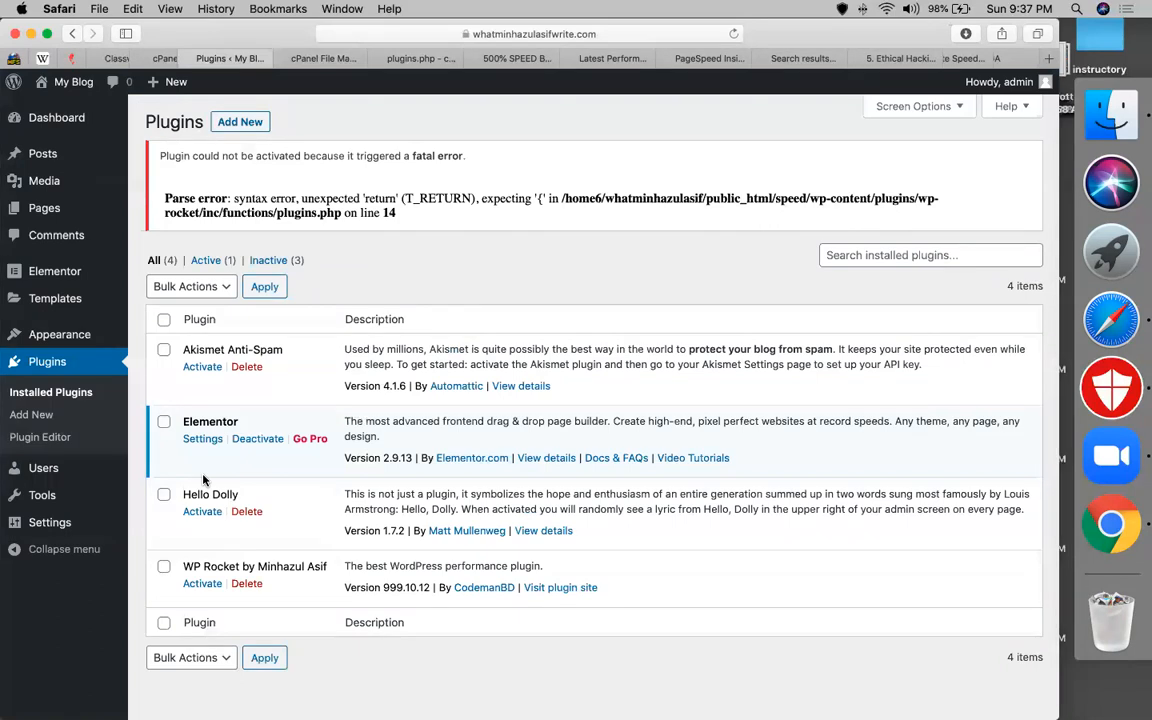
Delete the WP Rocket plugin with its data and open the upload form for adding a plugin.
left_click(246, 583)
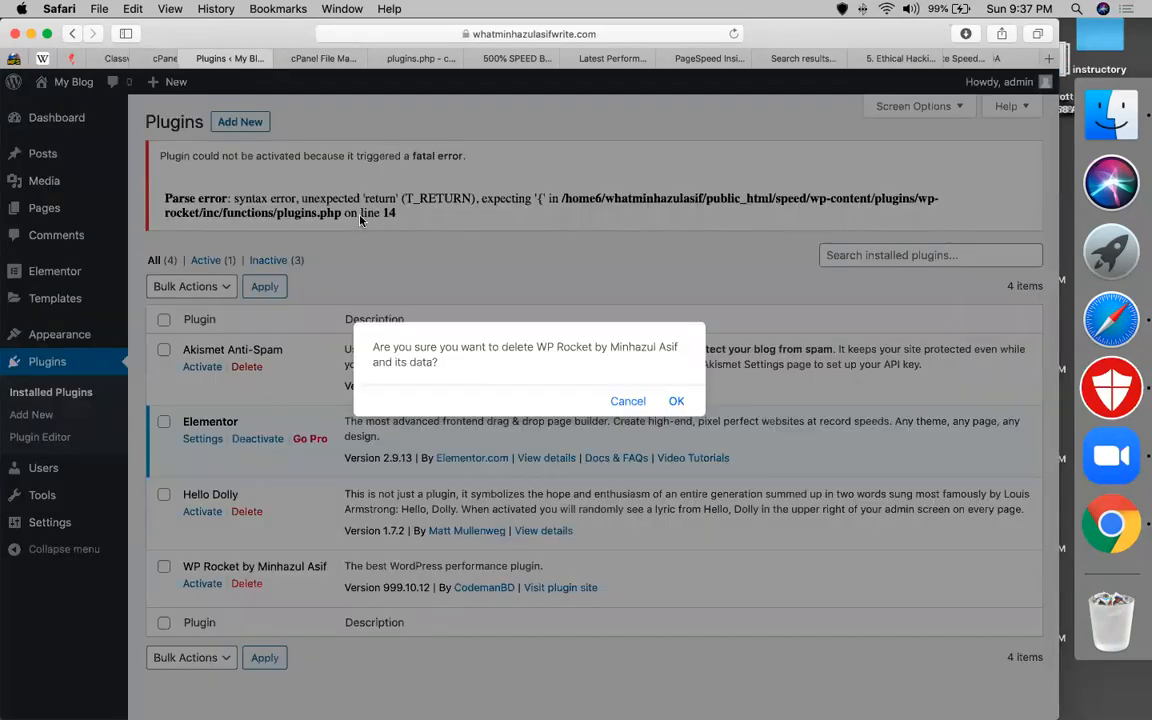
key("Return")
left_click(241, 124)
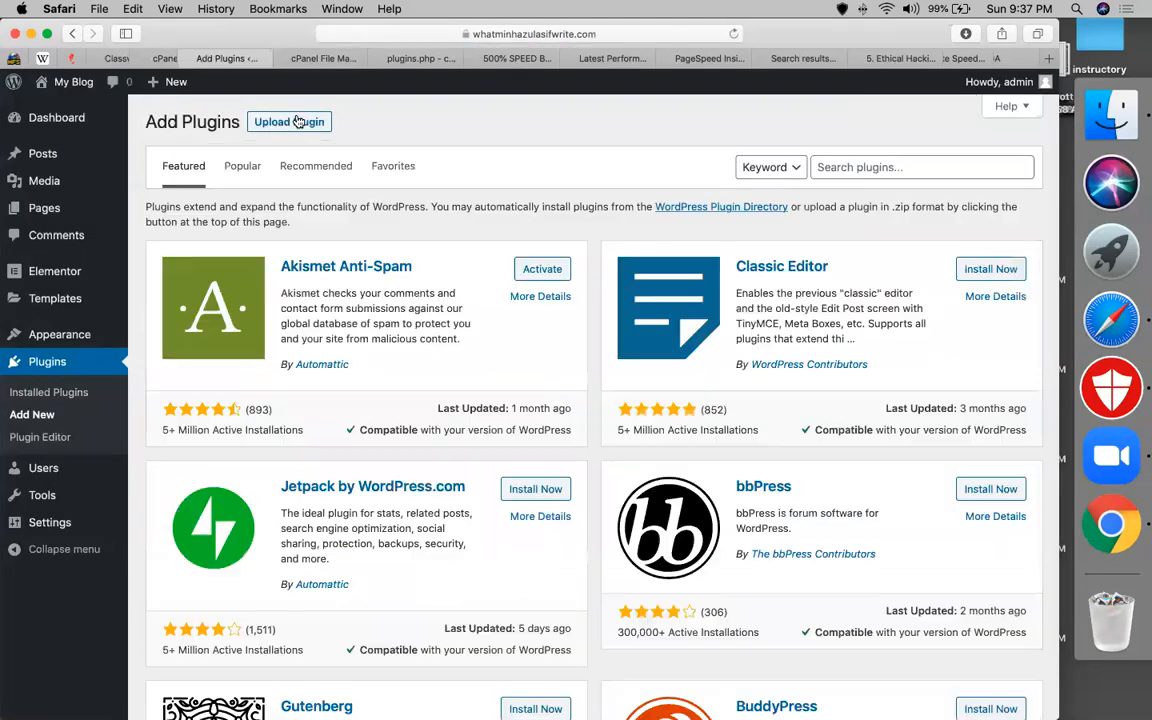
left_click(298, 121)
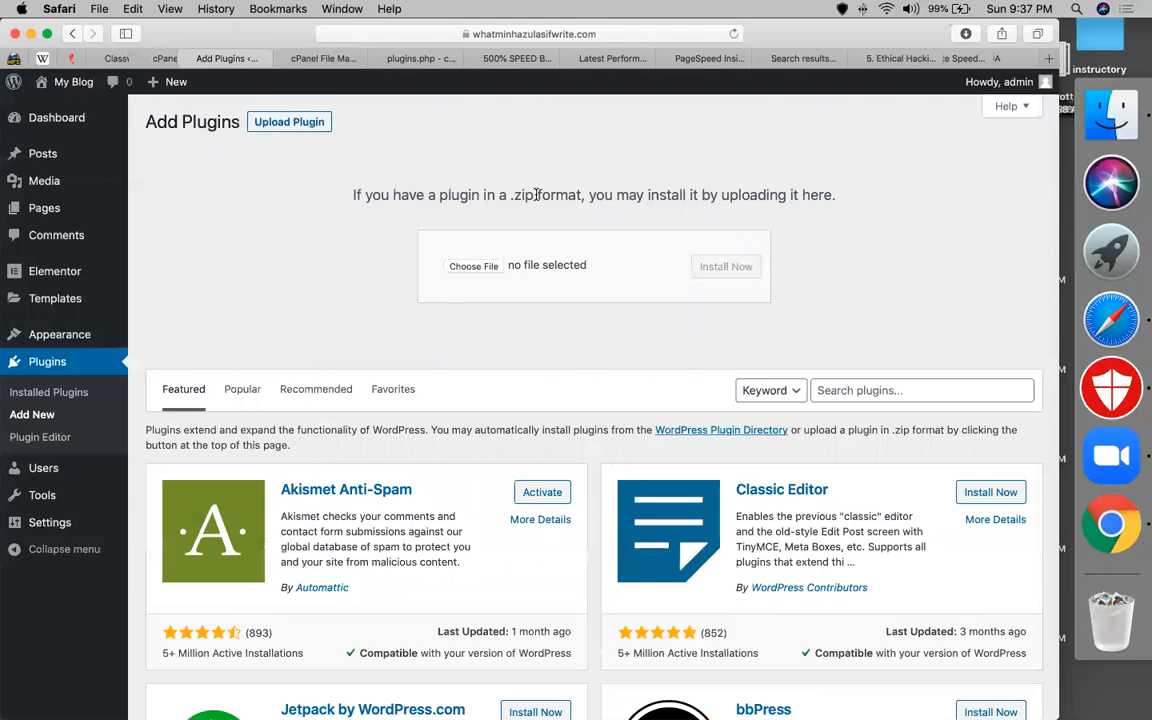
Choose the wp-rocket licensed version ZIP from the Downloads folder and install it as a plugin.
left_click(474, 268)
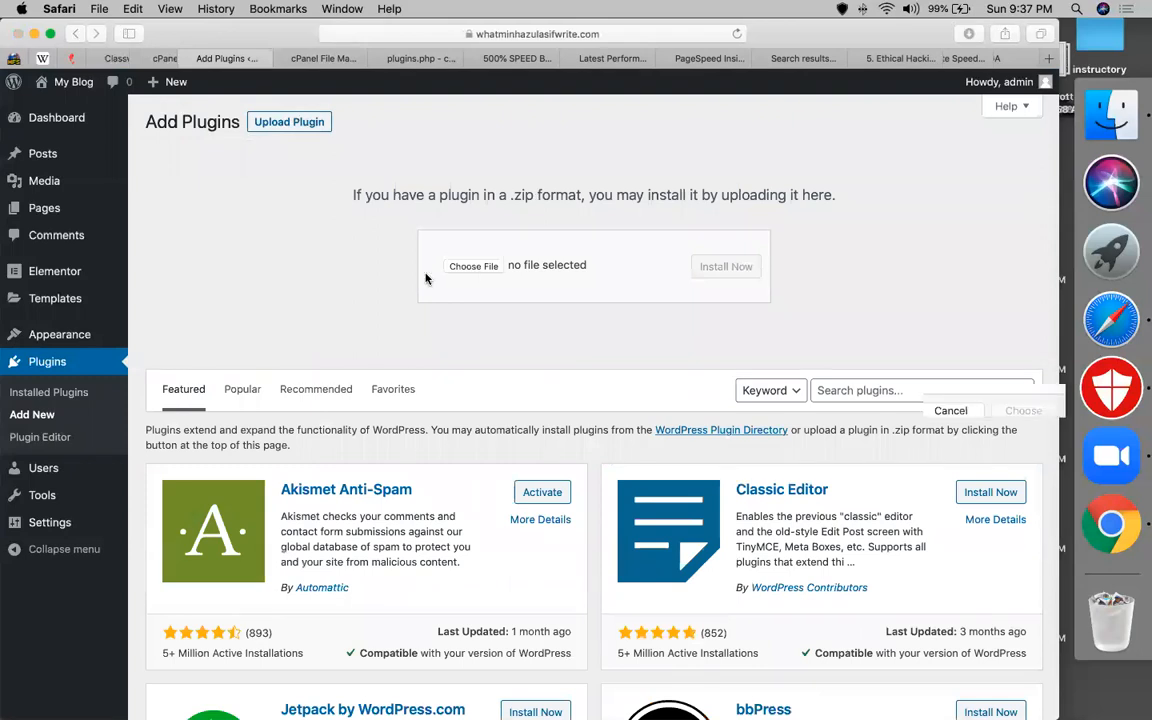
left_click(172, 285)
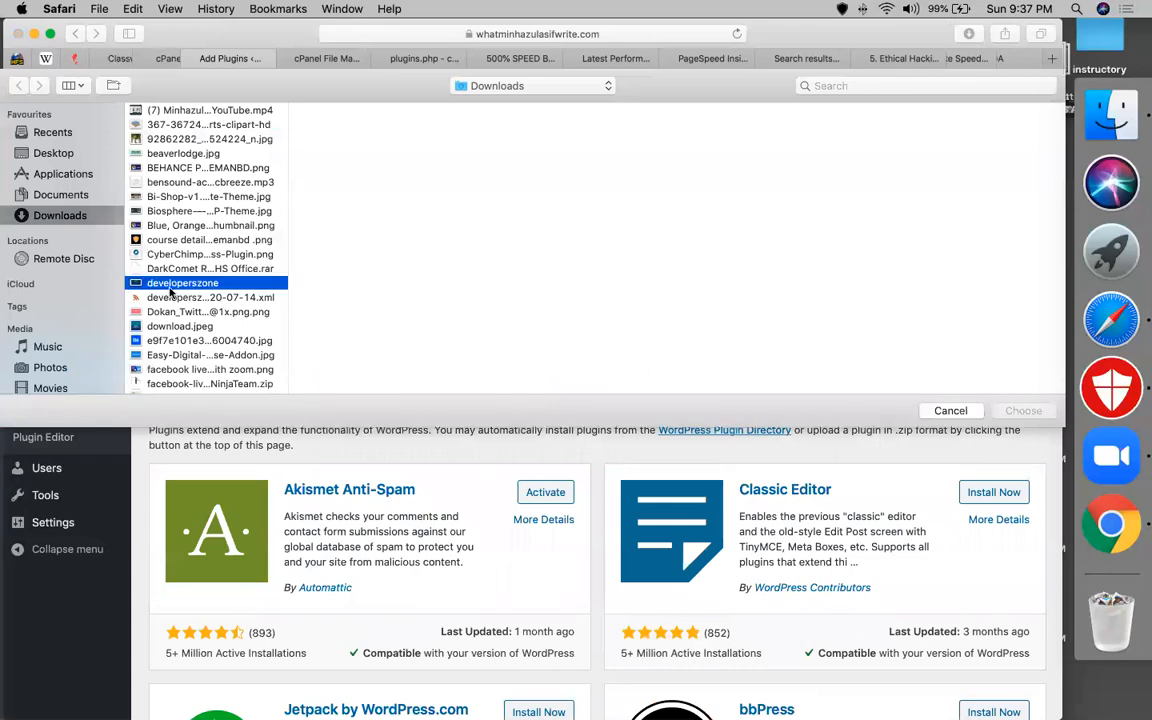
key("w")
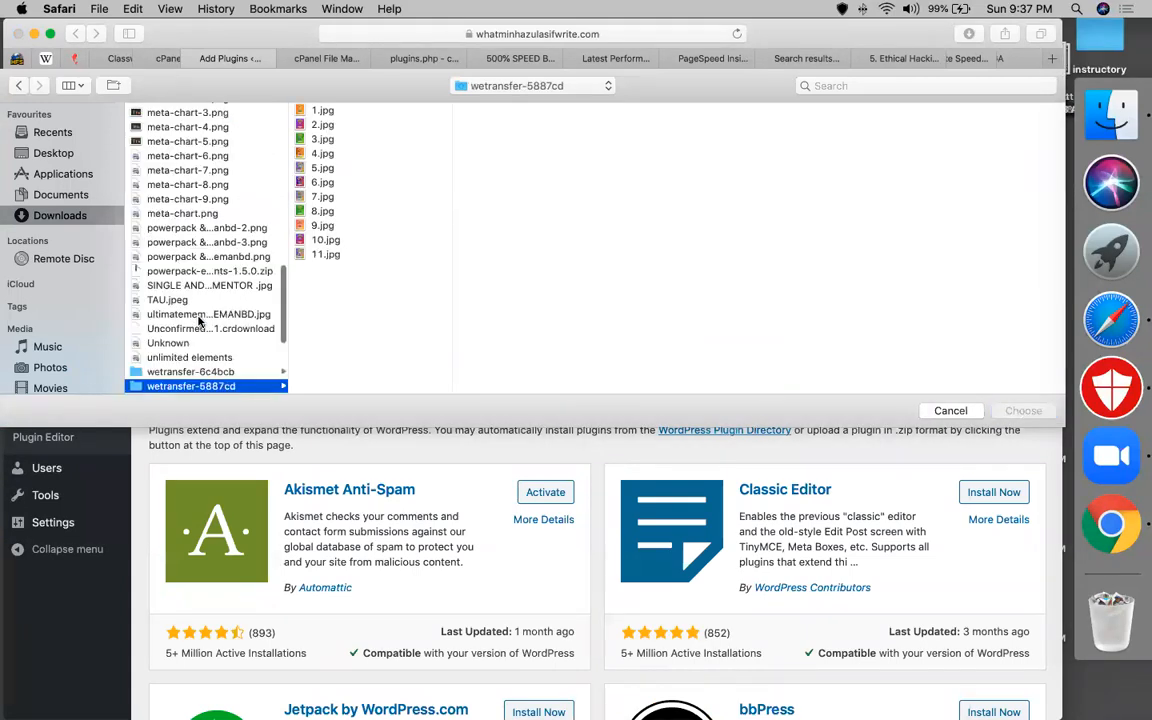
key("p")
scroll(215, 300, "down", 4)
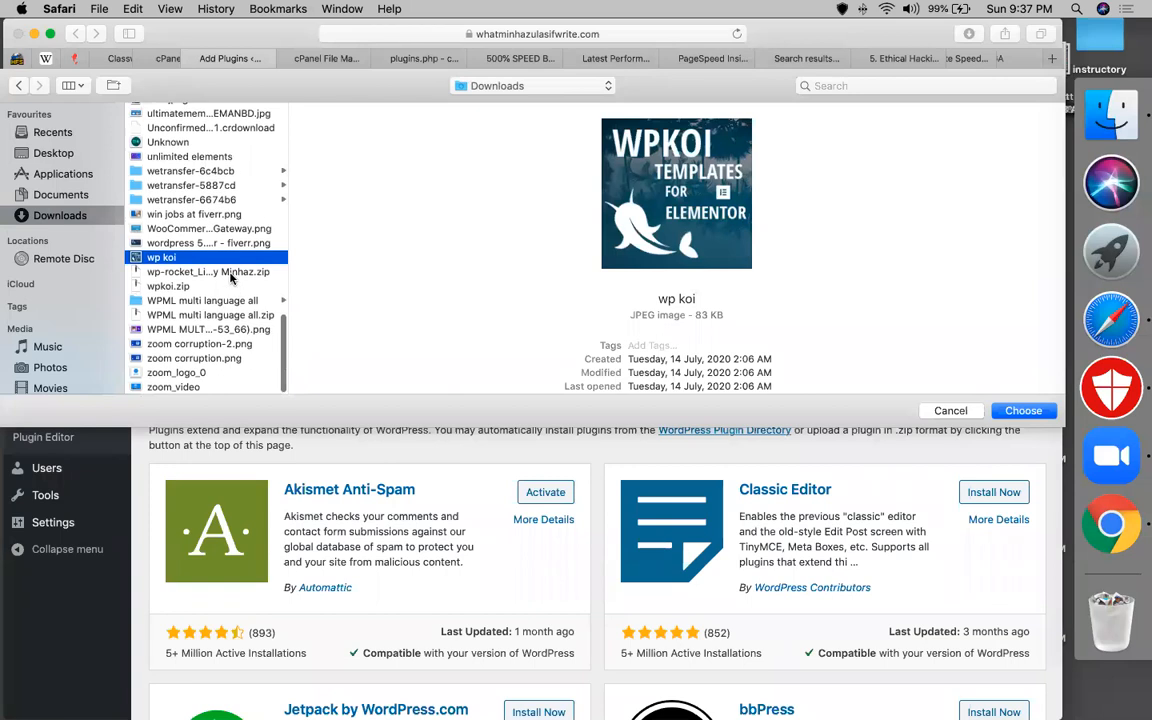
left_click(230, 273)
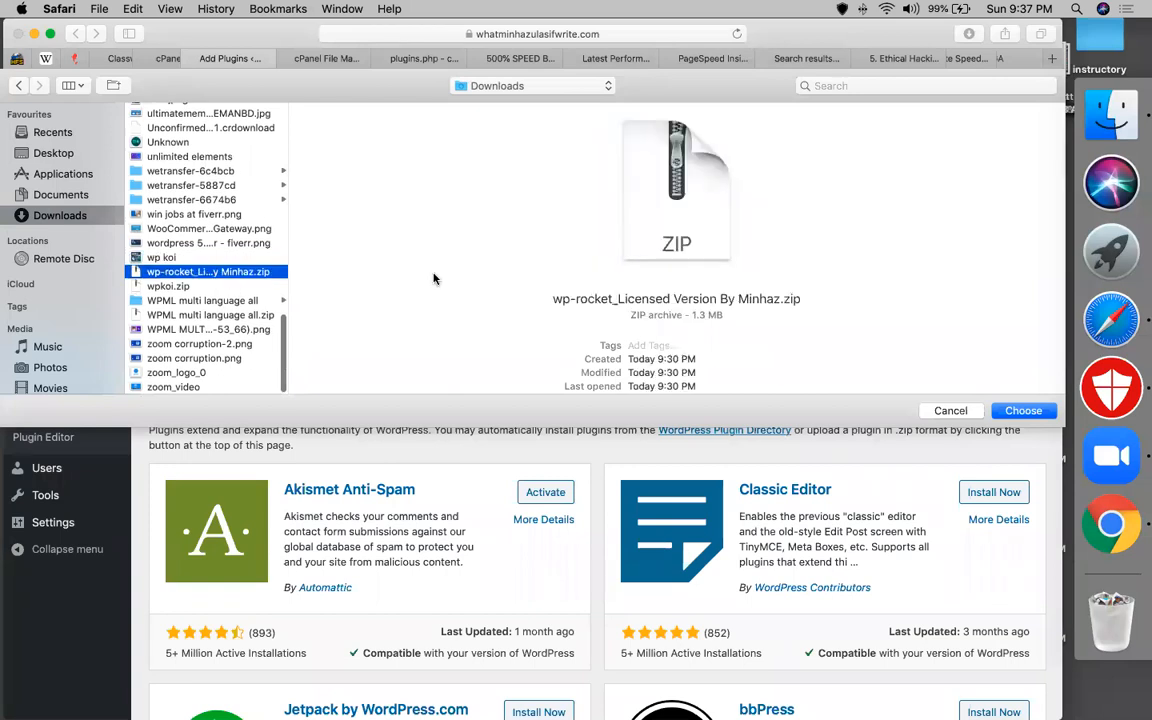
key("Return")
left_click(721, 278)
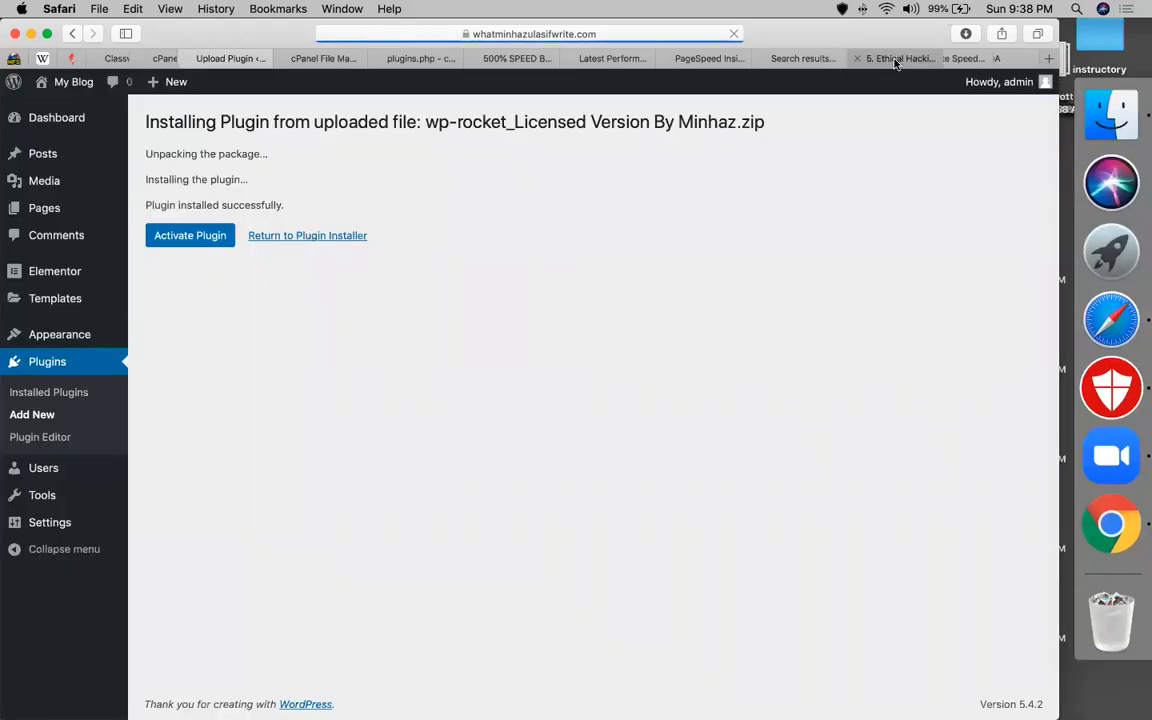
Activate the newly installed WP Rocket plugin and close the cPanel File Manager and plugins.php editor tabs.
left_click(897, 59)
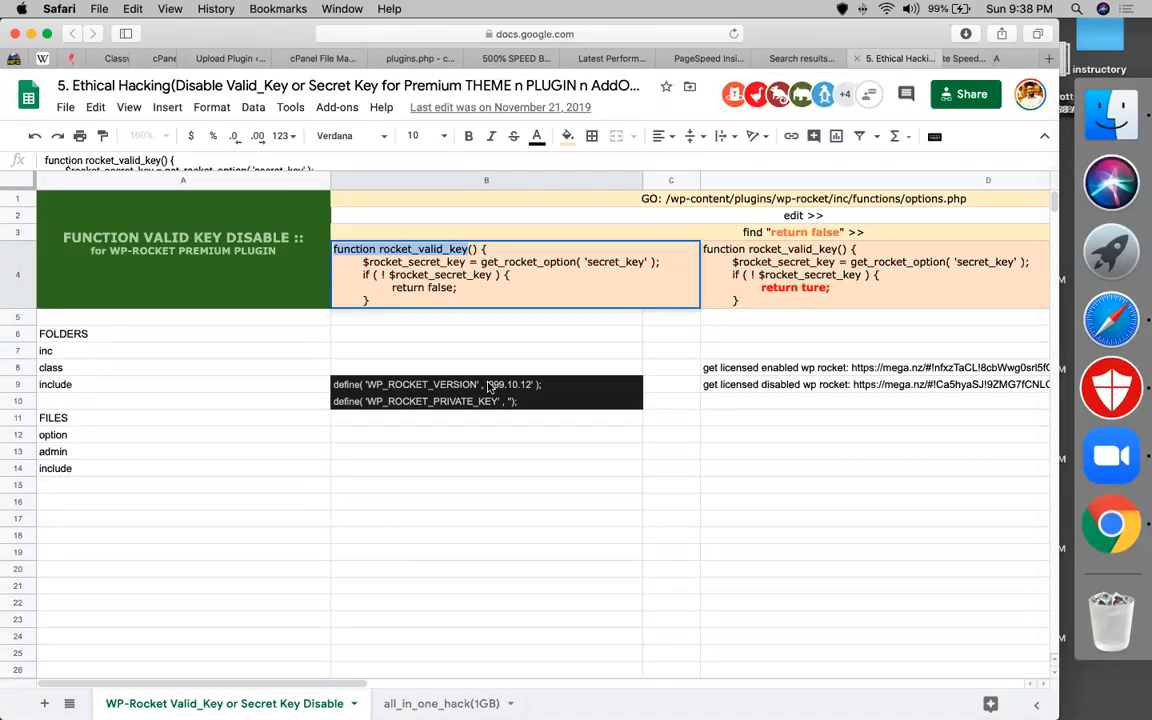
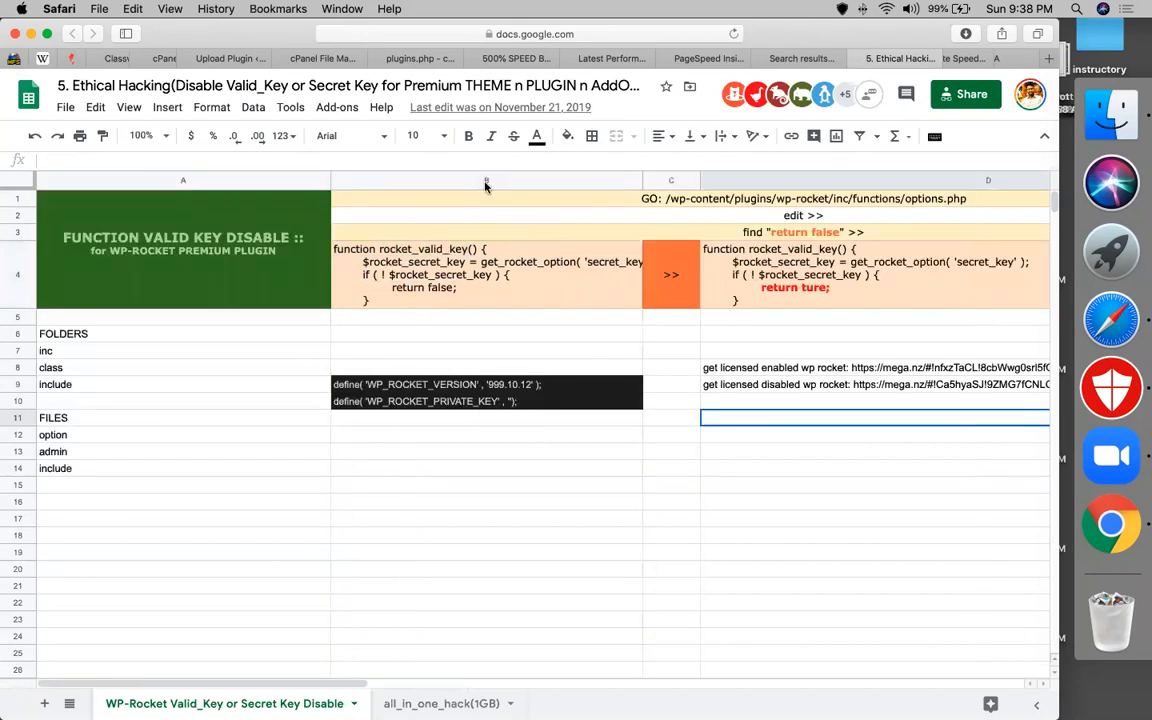
left_click(415, 58)
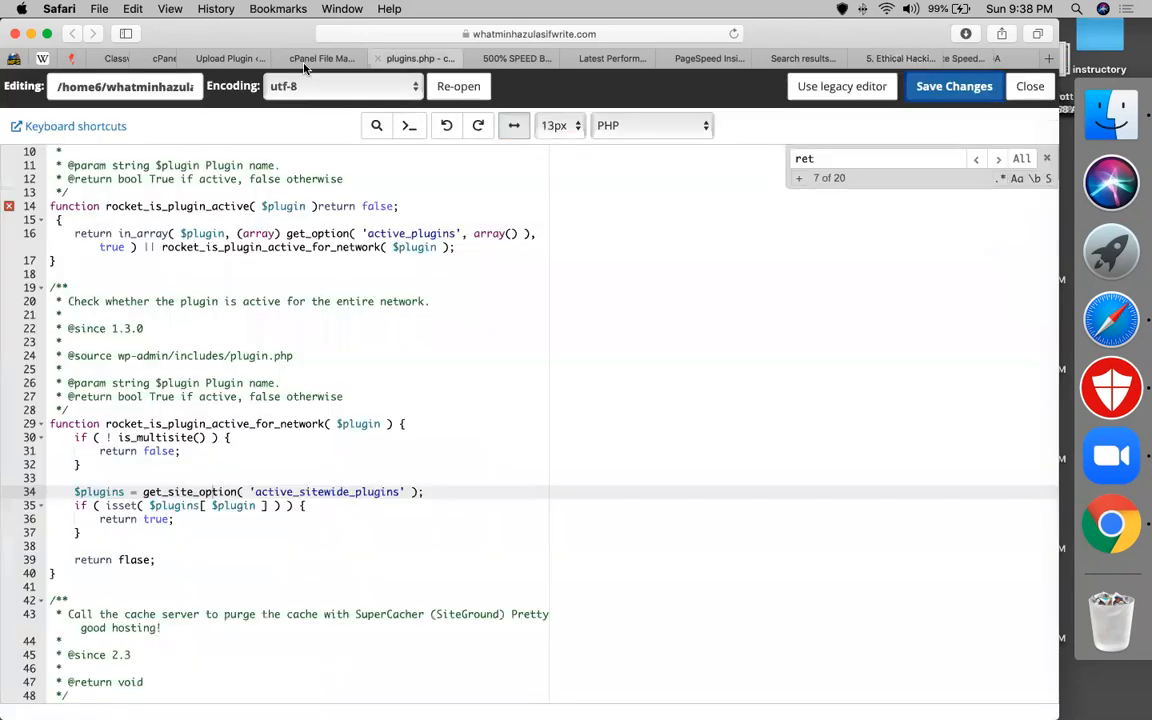
left_click(322, 58)
left_click(240, 58)
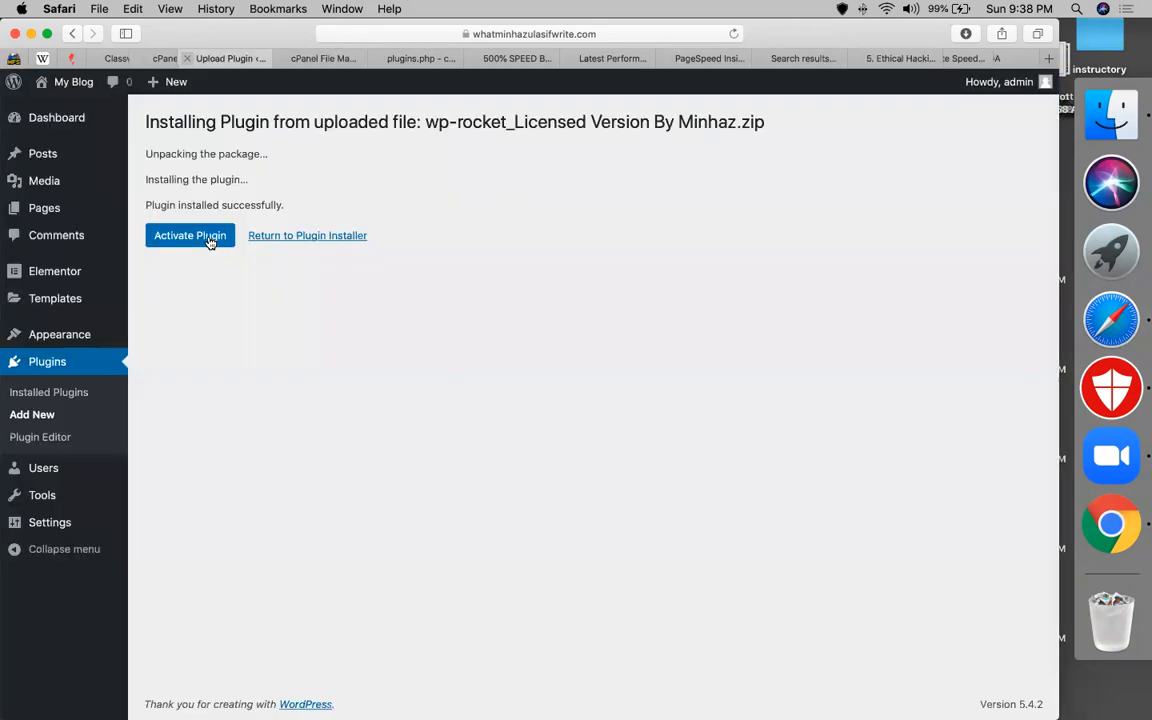
left_click(285, 58)
left_click(285, 58)
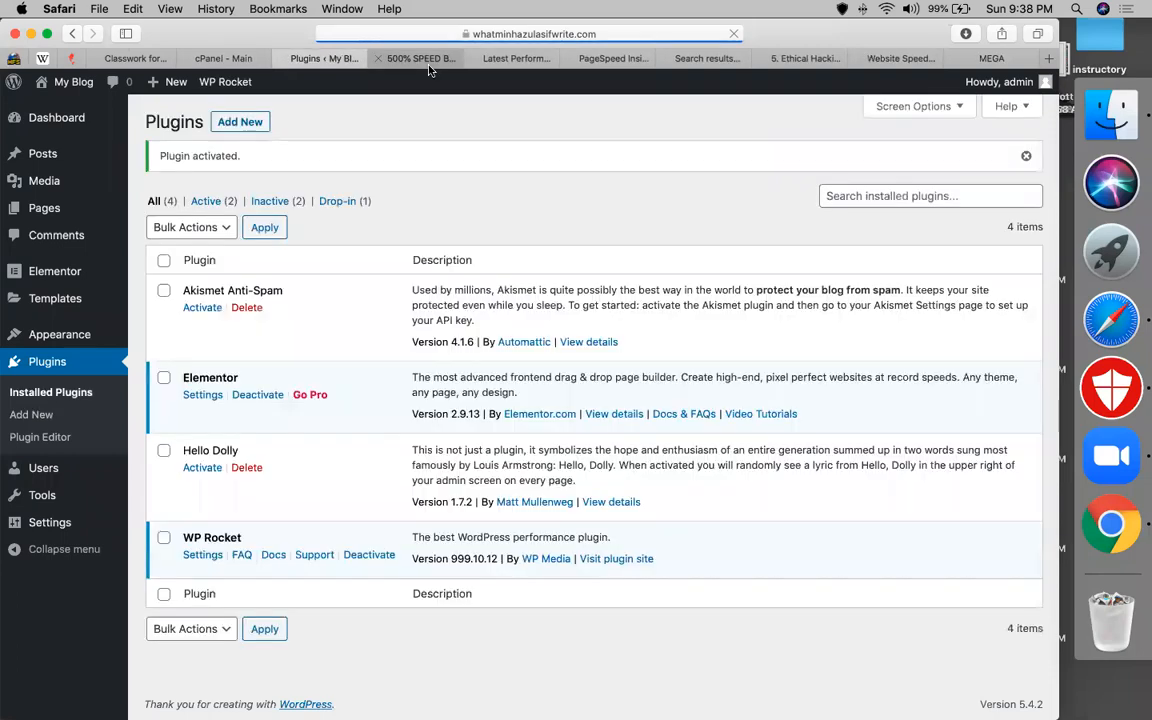
Find the LazyLoad instructions under "2. WP ROCKET" in the 500% SPEED BOOSTER spreadsheet.
left_click(424, 60)
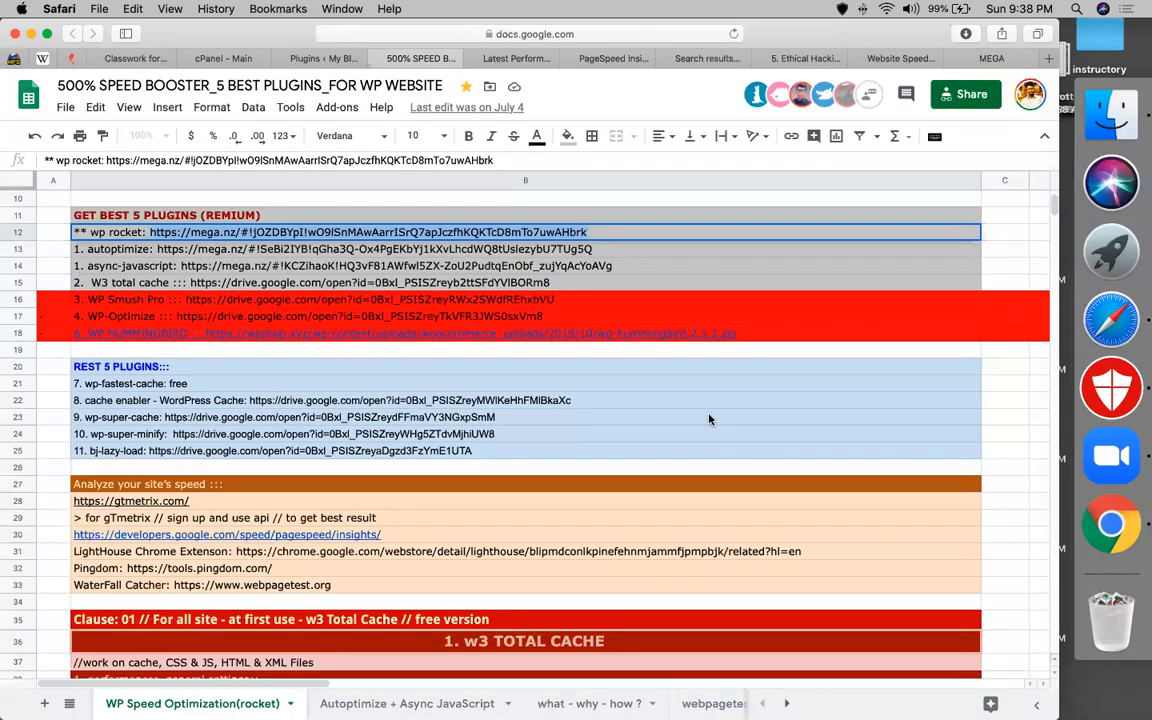
scroll(527, 499, "down", 3)
left_click(527, 499)
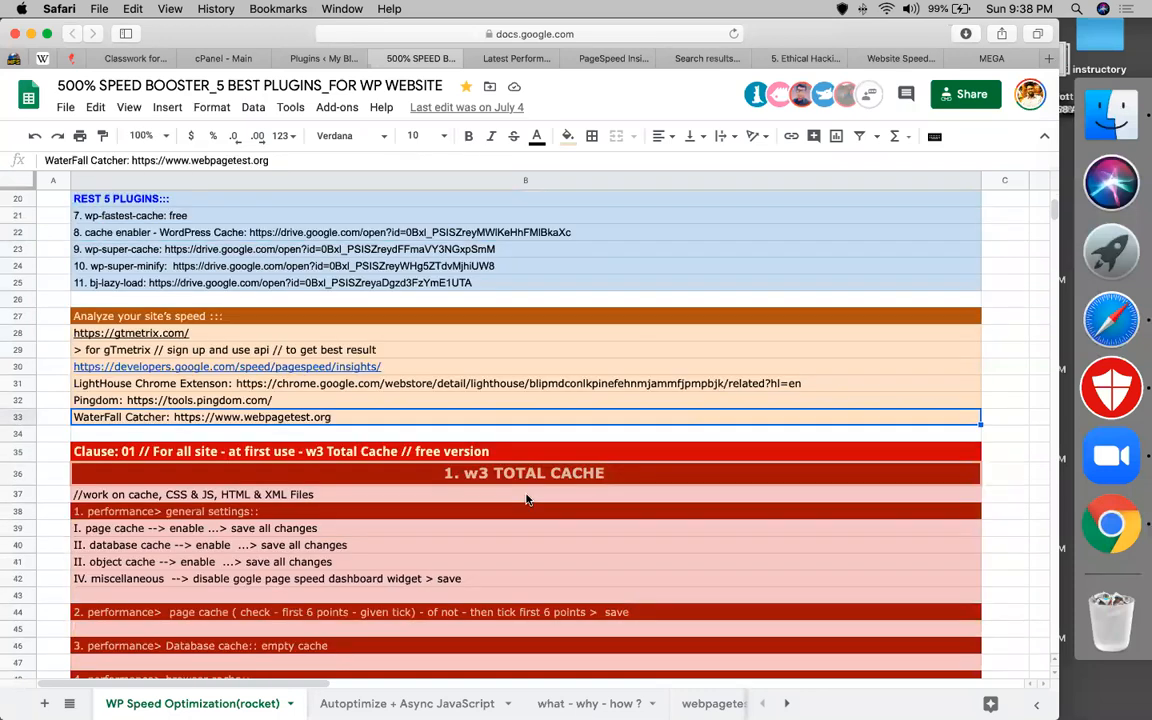
scroll(515, 475, "down", 8)
scroll(509, 465, "up", 7)
scroll(509, 464, "up", 7)
scroll(509, 464, "down", 20)
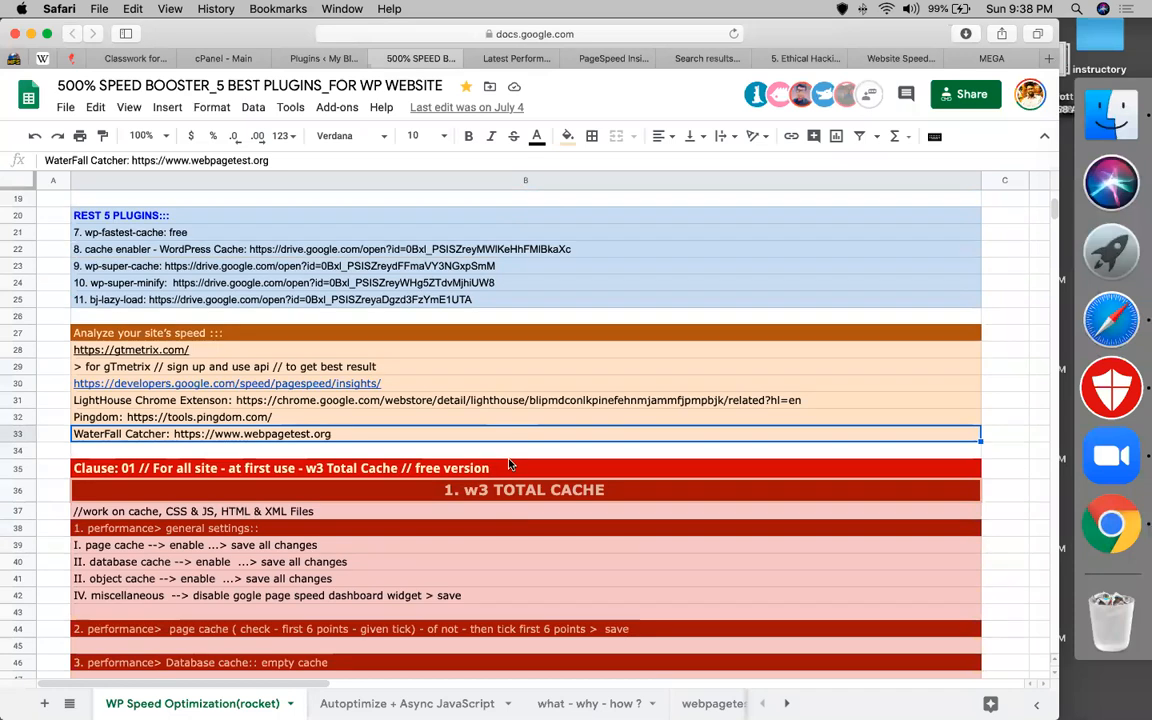
scroll(509, 464, "up", 3)
scroll(509, 464, "up", 2)
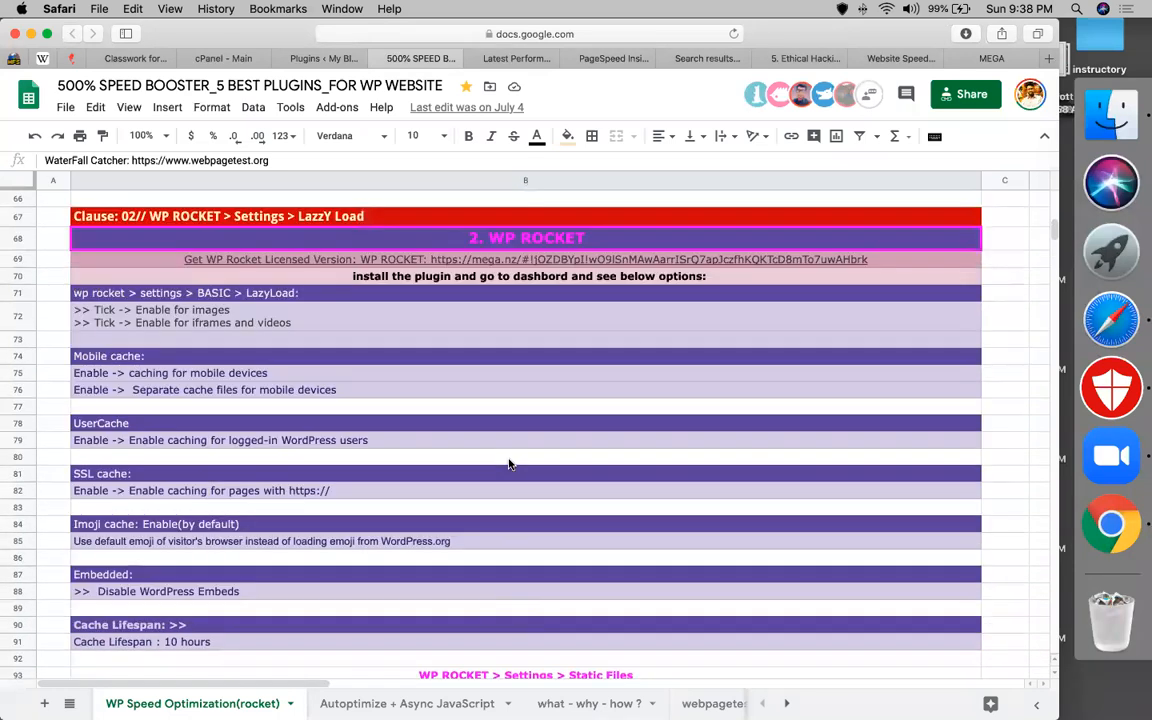
left_click(119, 313)
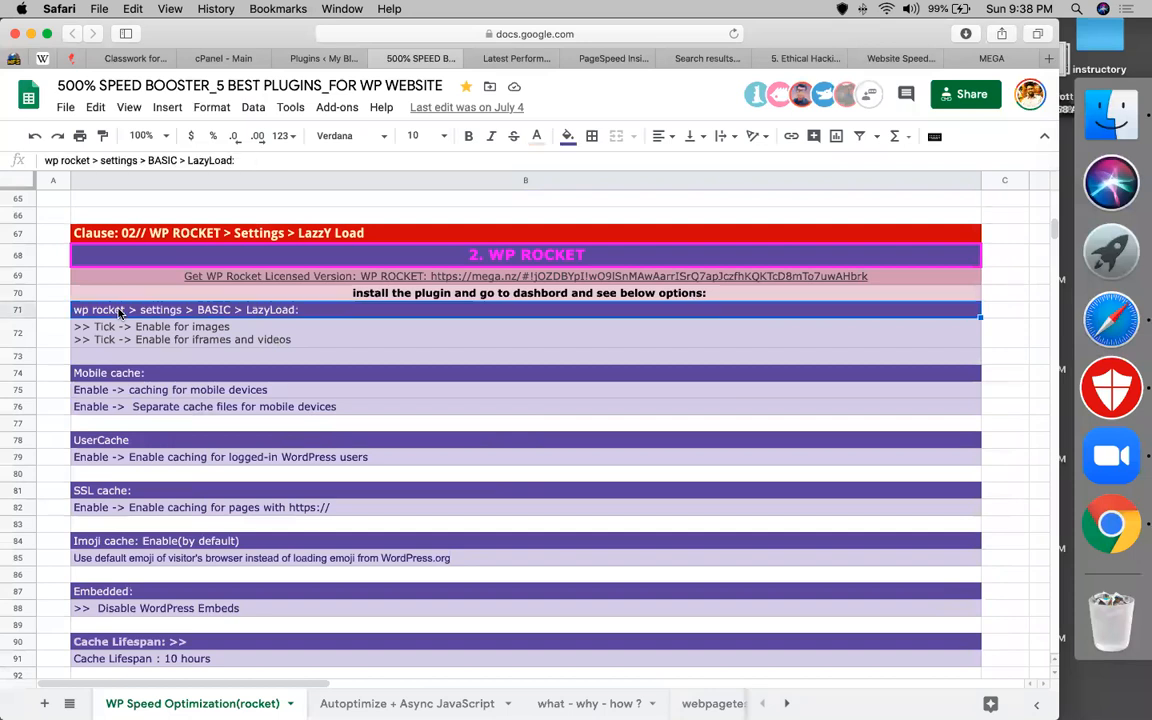
Open WP Rocket's basic settings and enable LazyLoad for images and for iframes and videos.
left_click(311, 57)
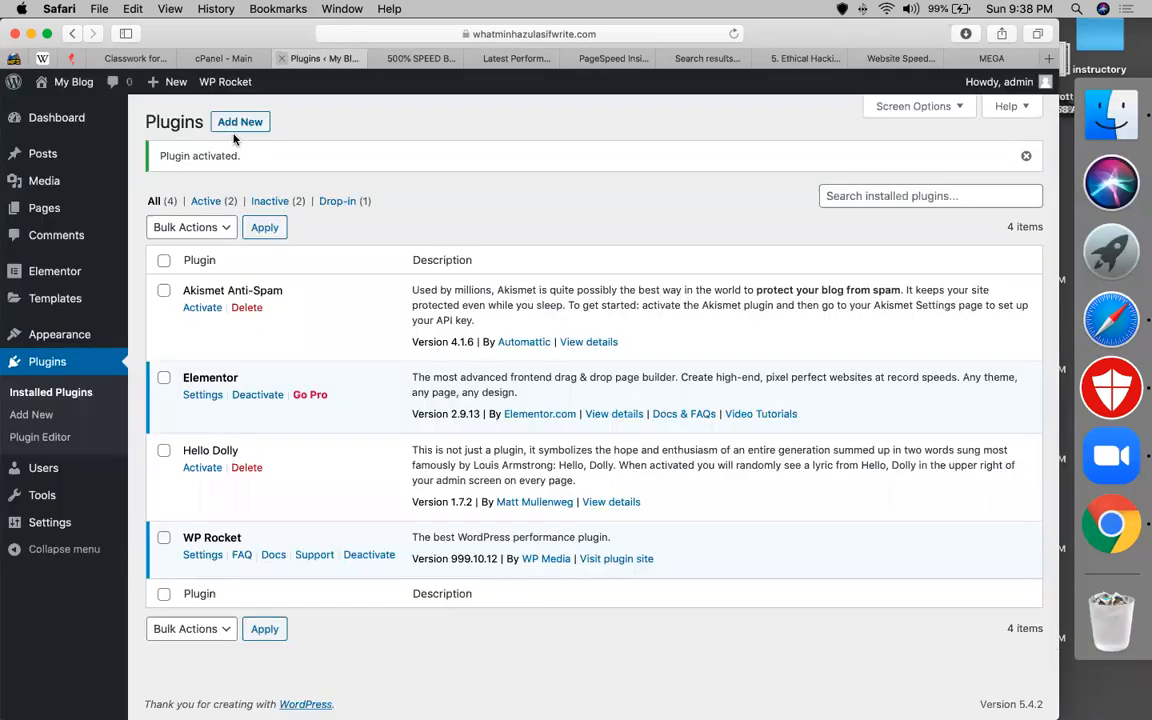
mouse_move(226, 80)
left_click(222, 111)
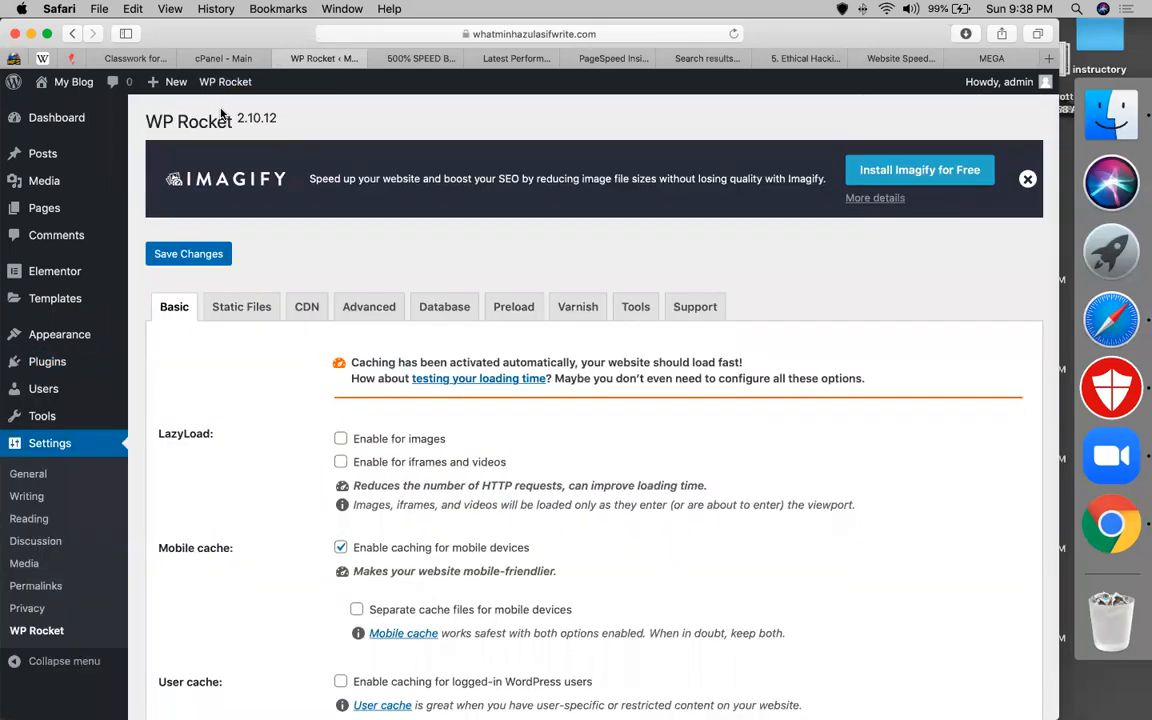
scroll(576, 247, "down", 2)
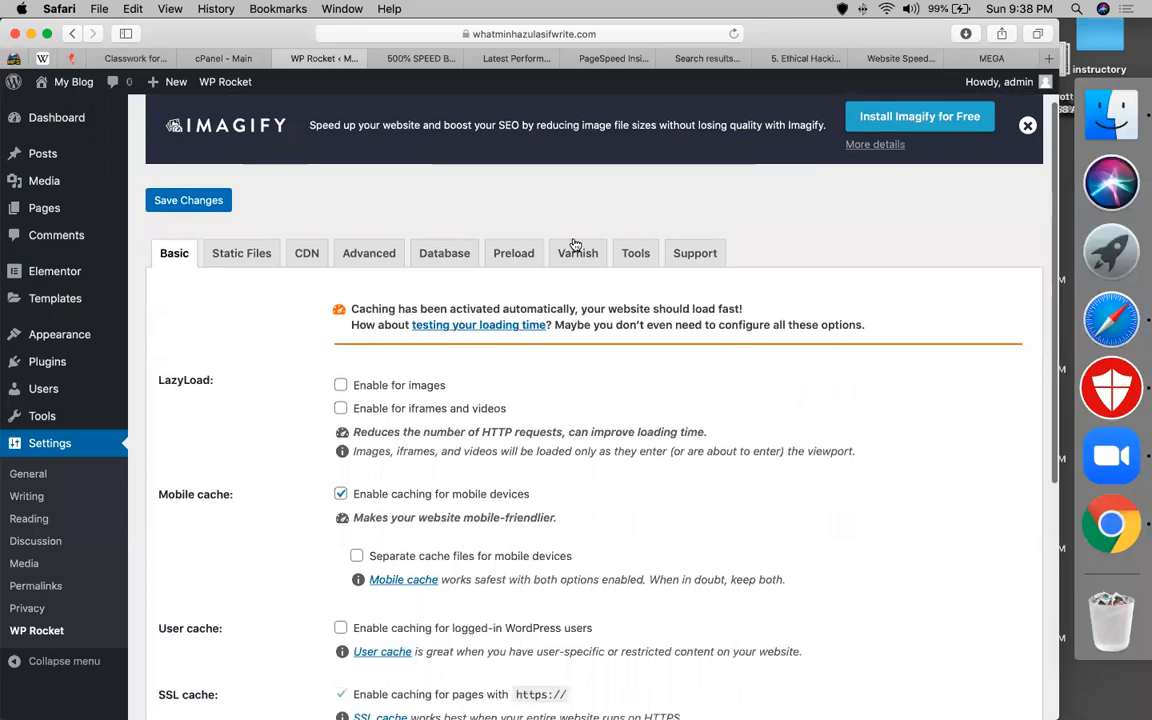
scroll(280, 368, "down", 3)
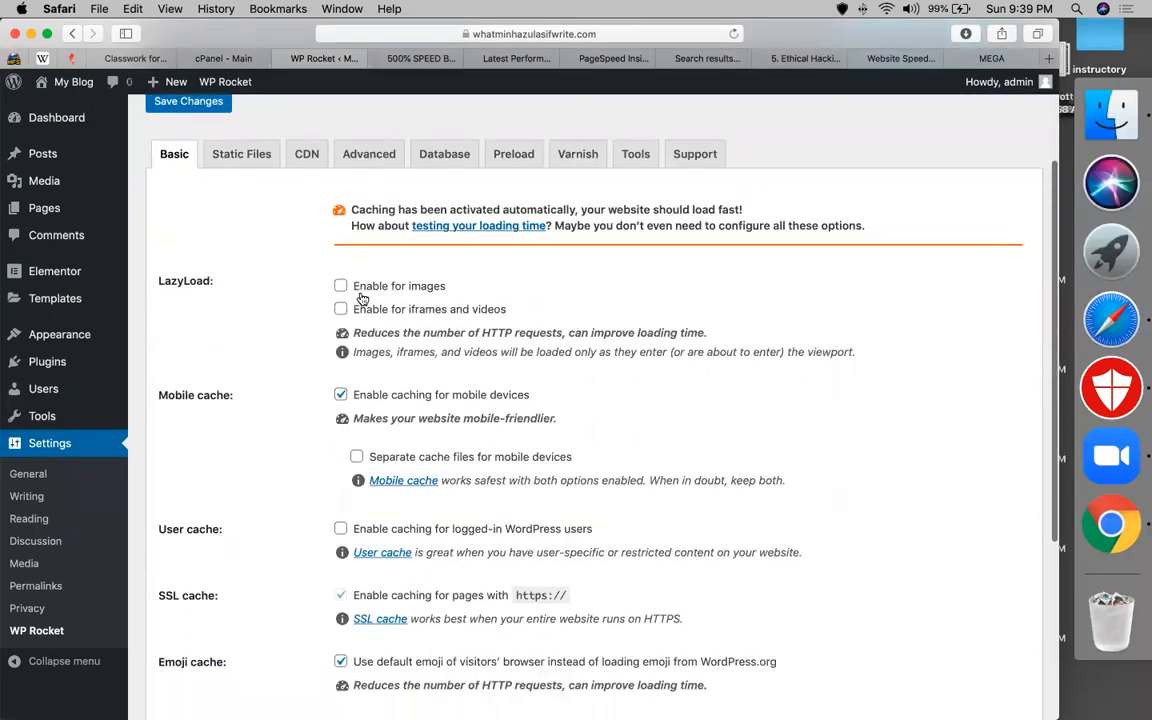
left_click(340, 286)
left_click(340, 328)
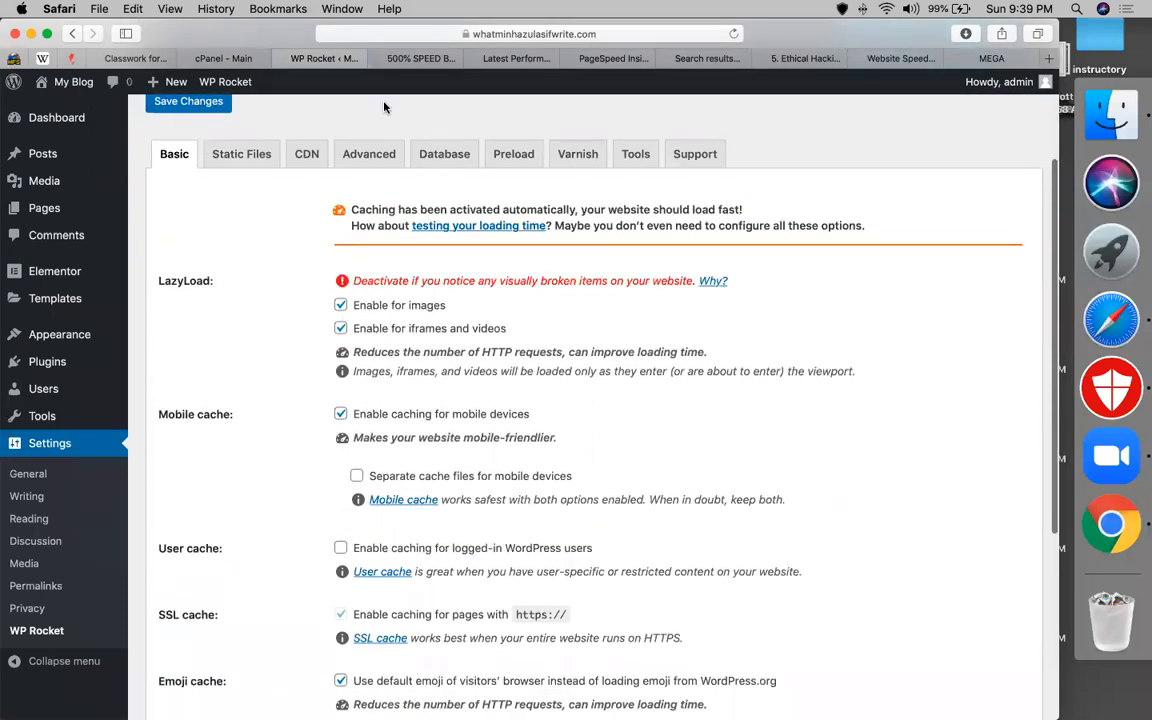
Check the spreadsheet's mobile cache instructions and enable separate cache files for mobile devices in WP Rocket.
left_click(415, 58)
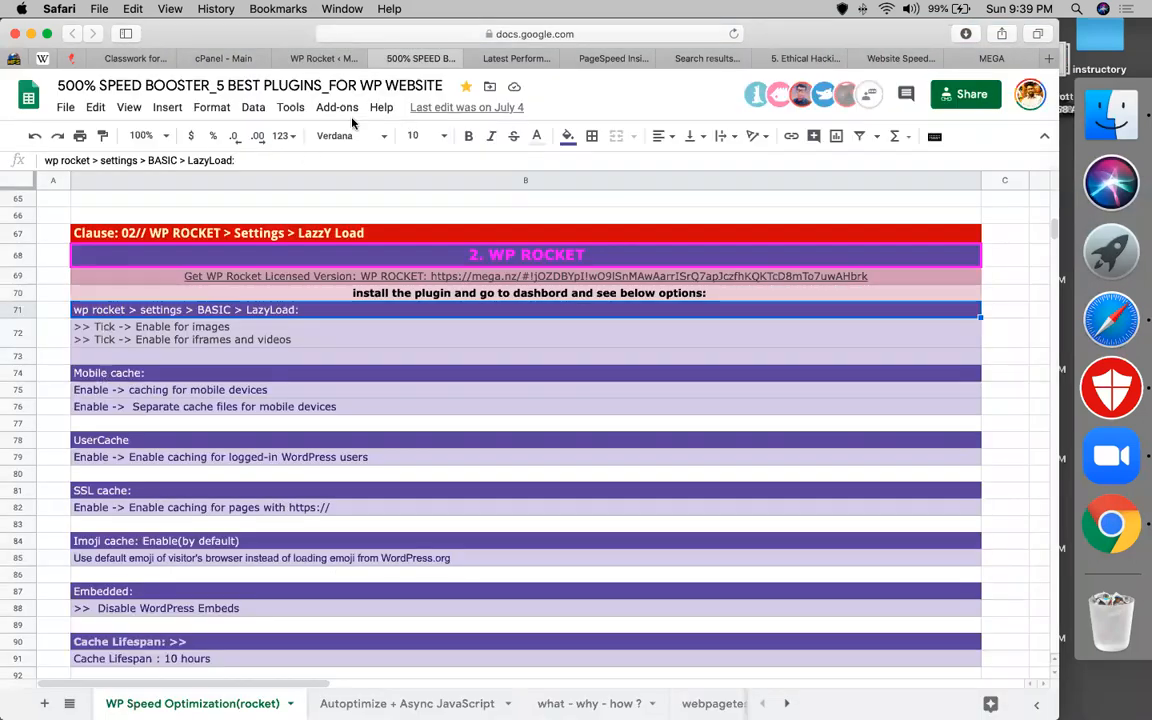
left_click(300, 58)
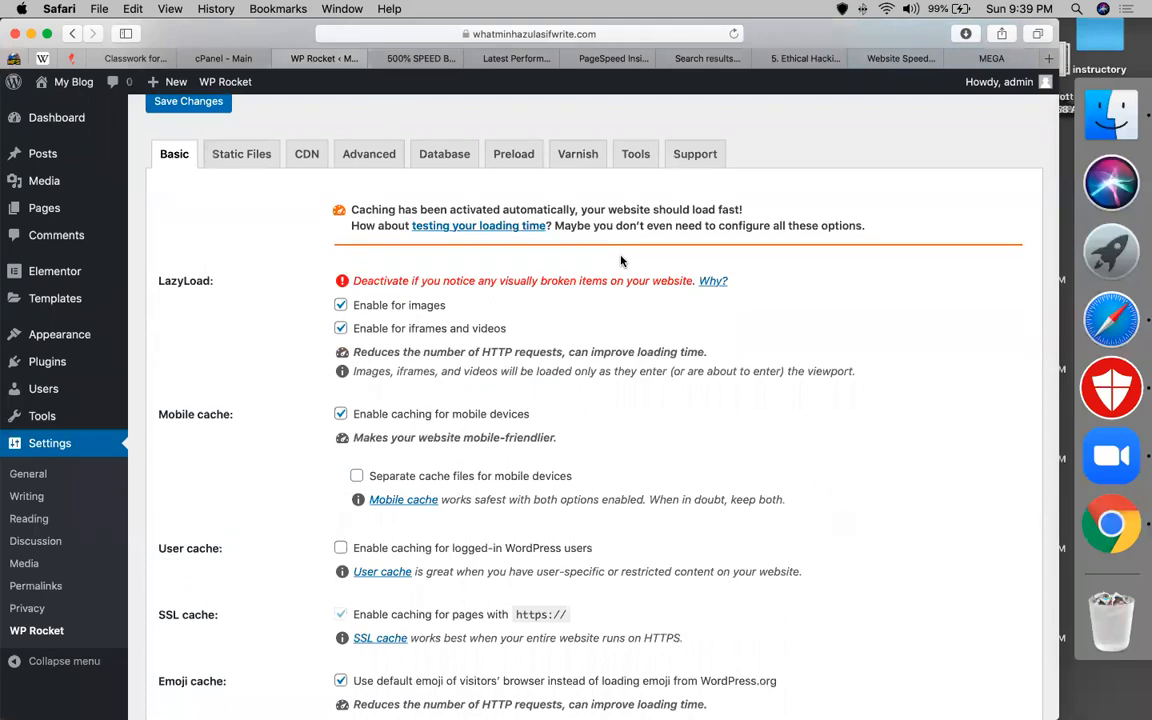
scroll(620, 261, "down", 3)
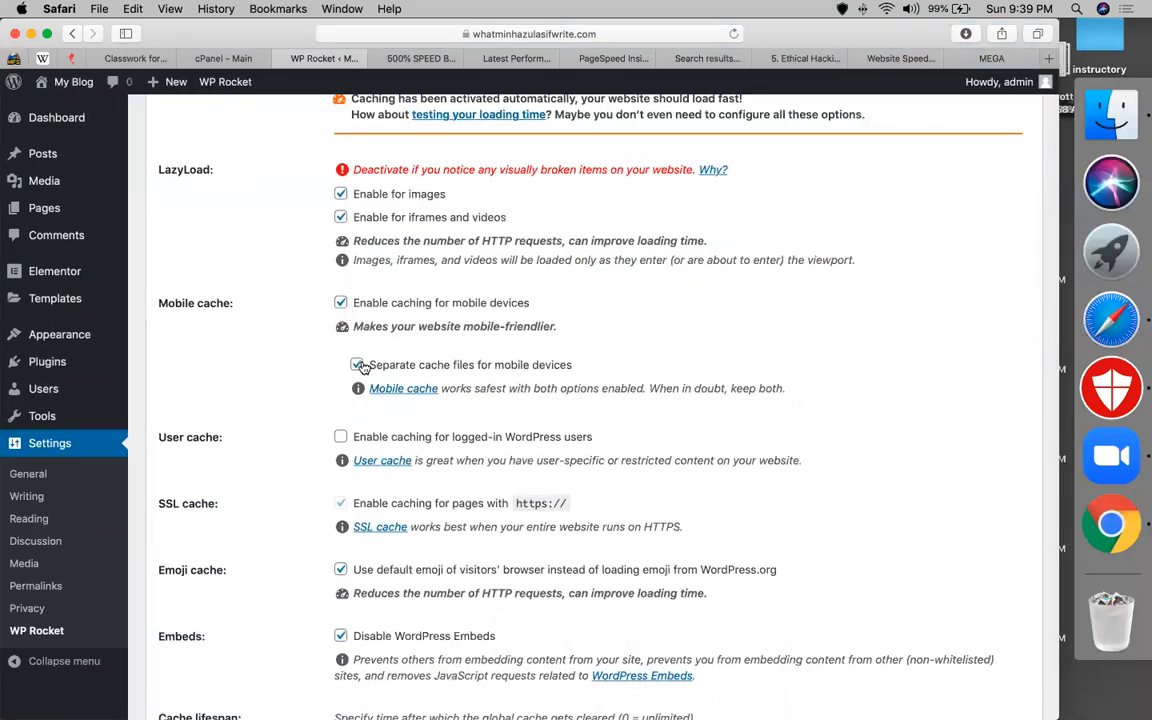
Check the user cache and SSL cache instructions in the spreadsheet and enable WP Rocket caching for logged-in WordPress users.
left_click(415, 58)
left_click(113, 445)
left_click(120, 460)
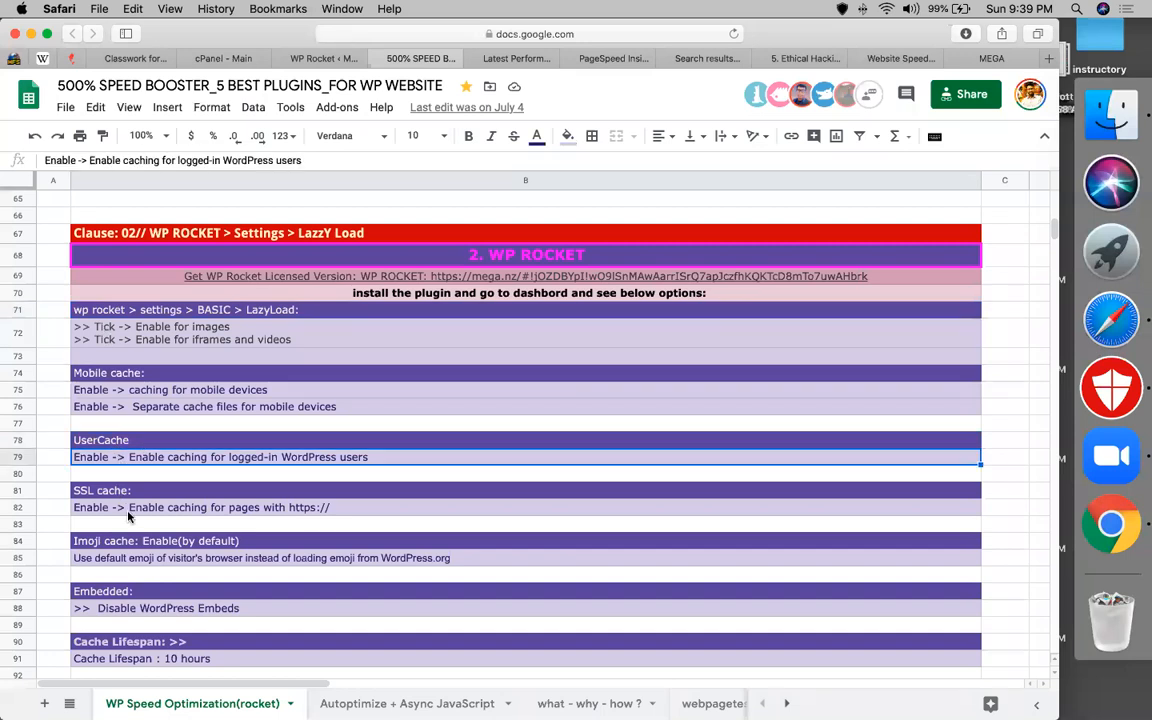
left_click(123, 509)
left_click(323, 58)
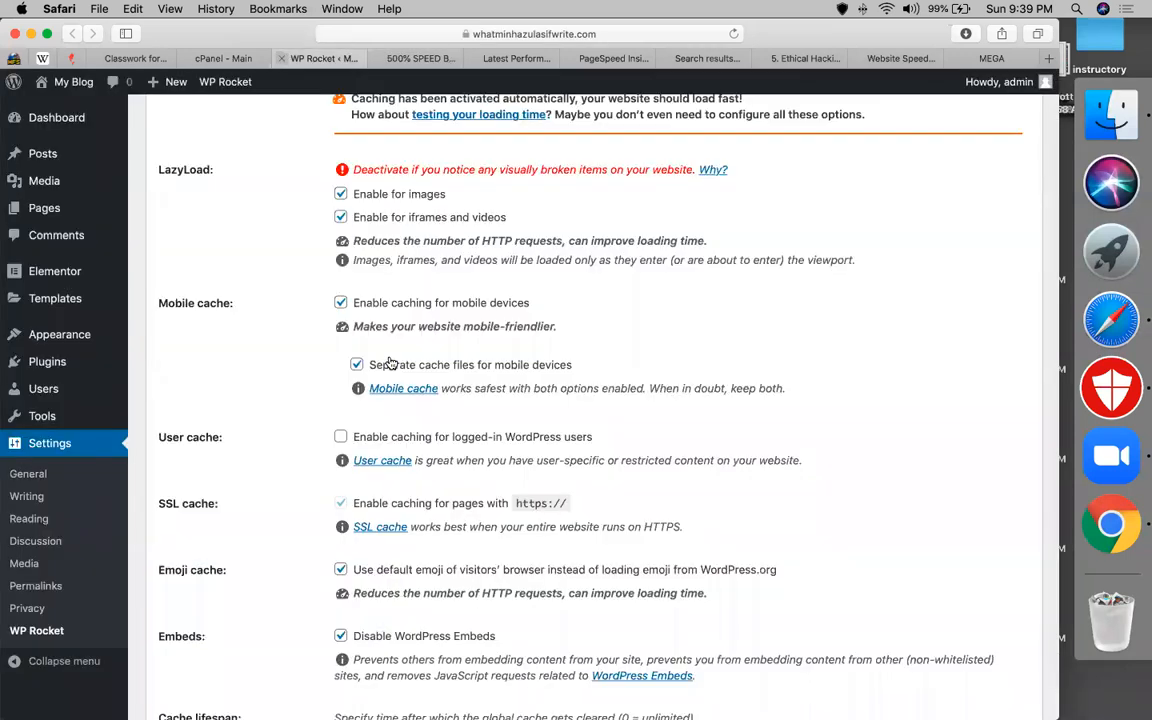
scroll(349, 335, "down", 2)
left_click(342, 335)
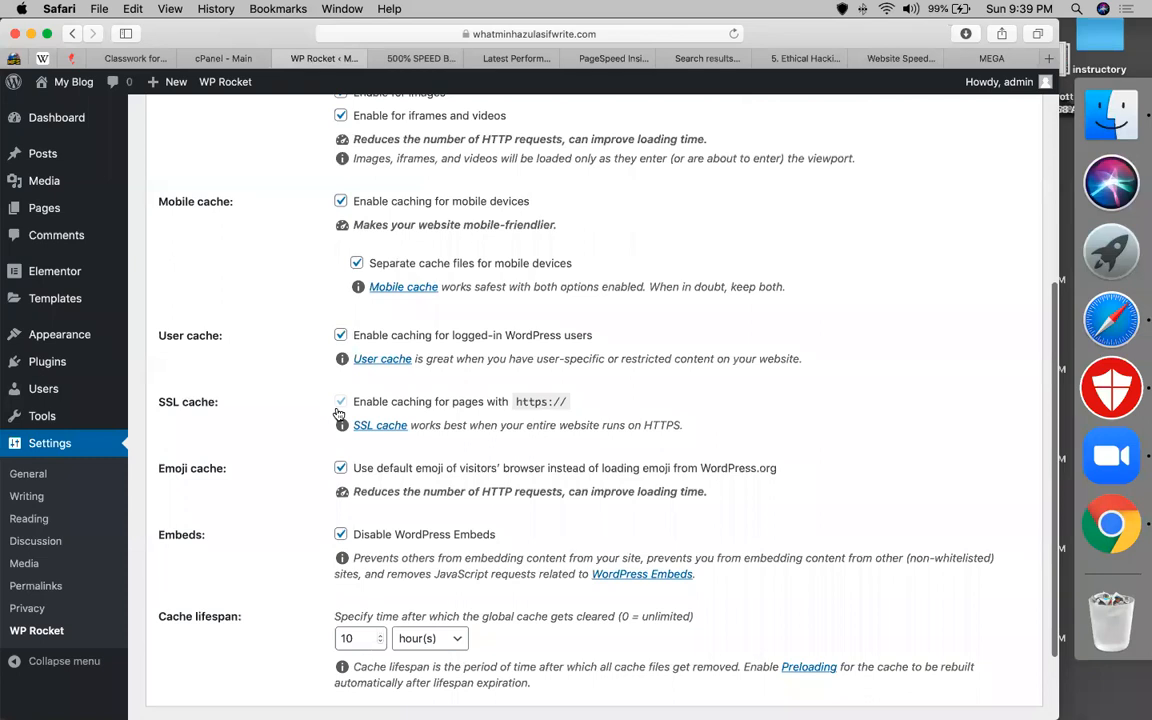
Check the spreadsheet's emoji cache and "Disable WordPress Embeds" instructions against WP Rocket's basic settings, and save the changes.
left_click(400, 58)
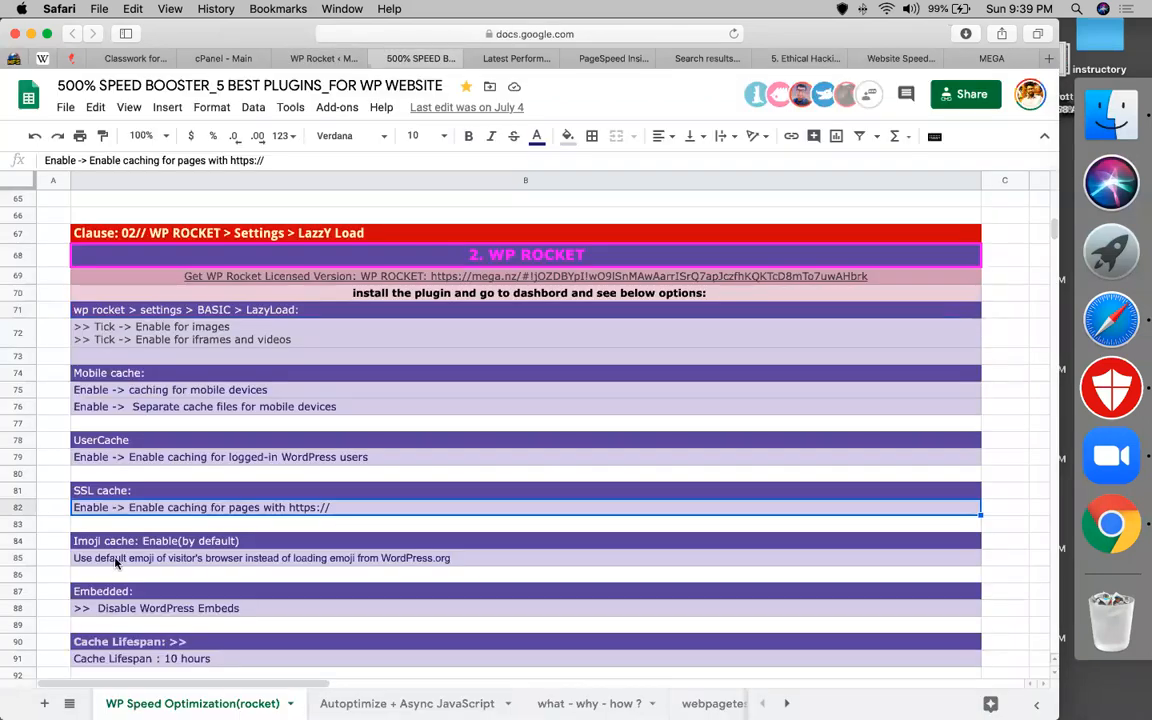
scroll(115, 563, "down", 2)
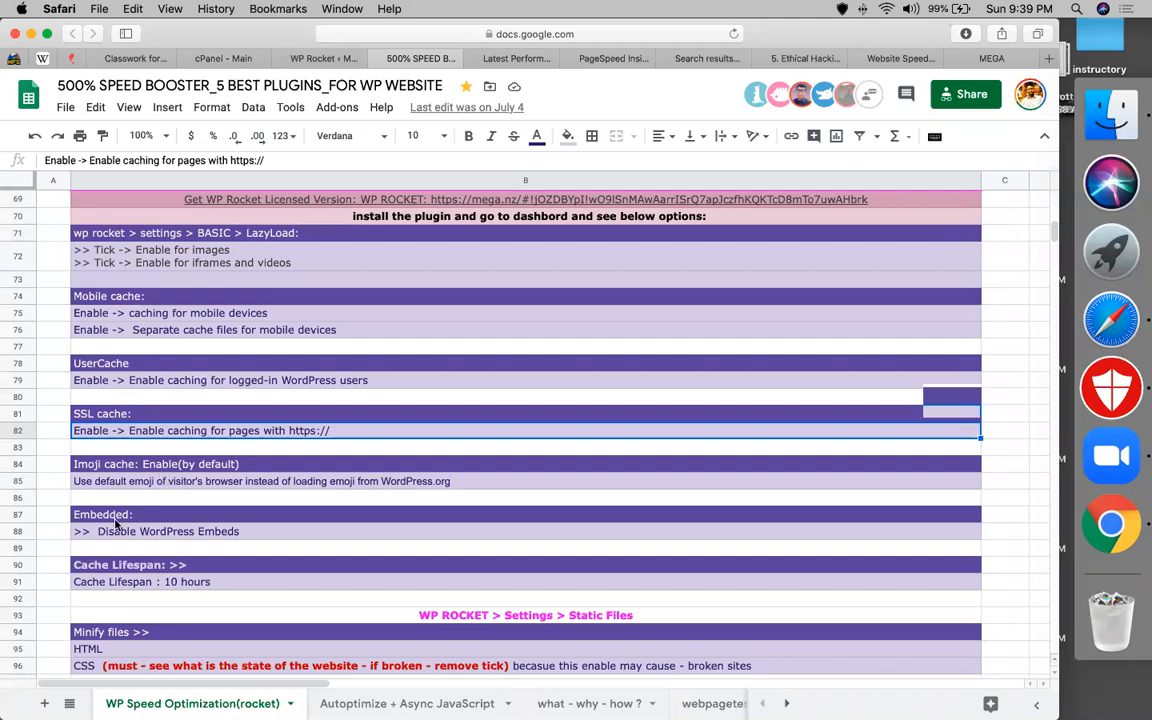
scroll(116, 523, "down", 1)
left_click(139, 496)
left_click(304, 59)
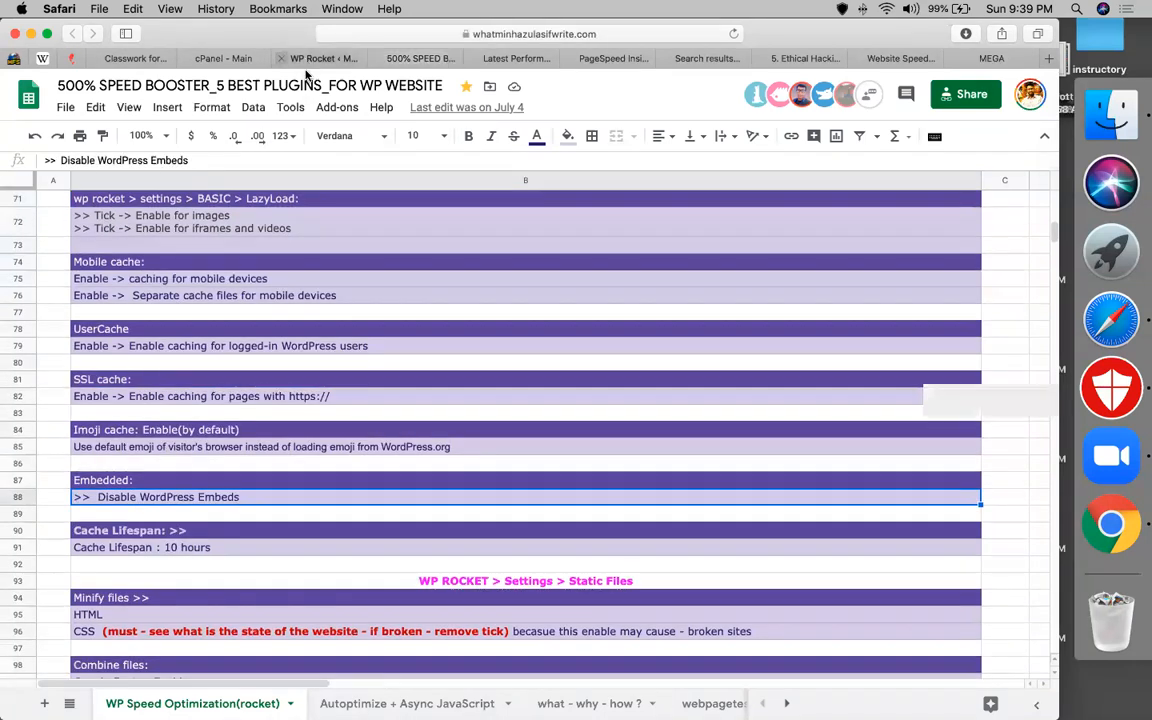
scroll(230, 420, "down", 3)
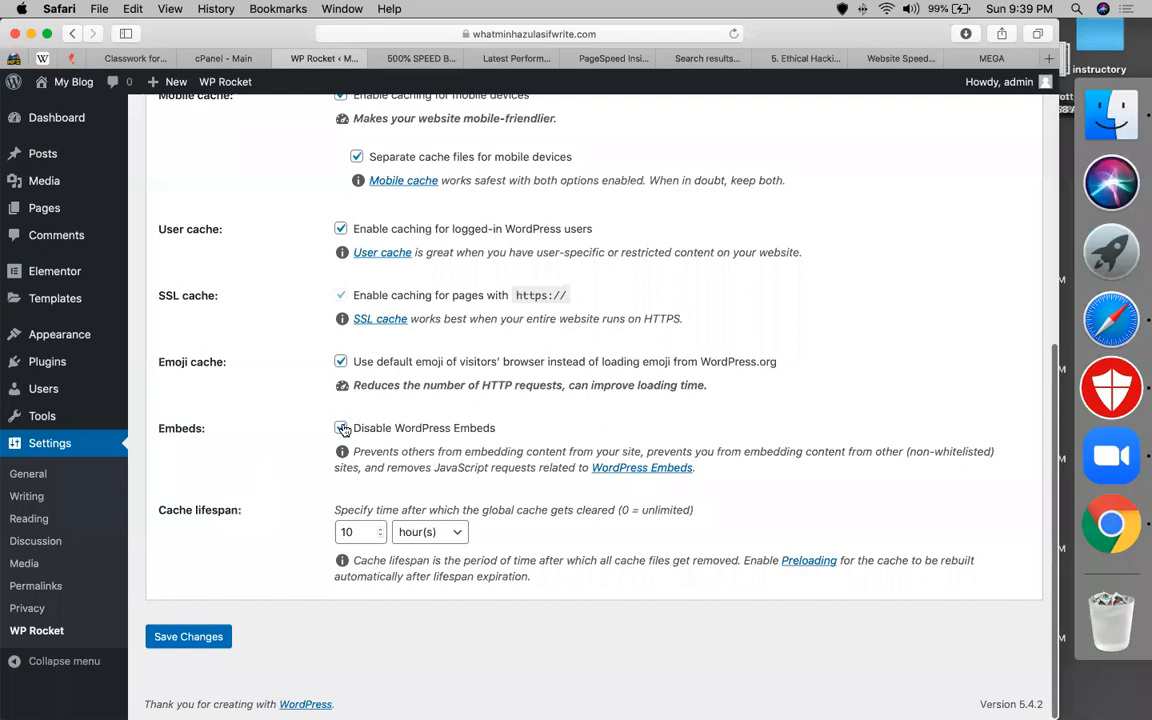
left_click(182, 638)
Check the spreadsheet's cache lifespan and "WP ROCKET > Settings > Static Files" entries, and open WP Rocket's static files settings.
left_click(376, 57)
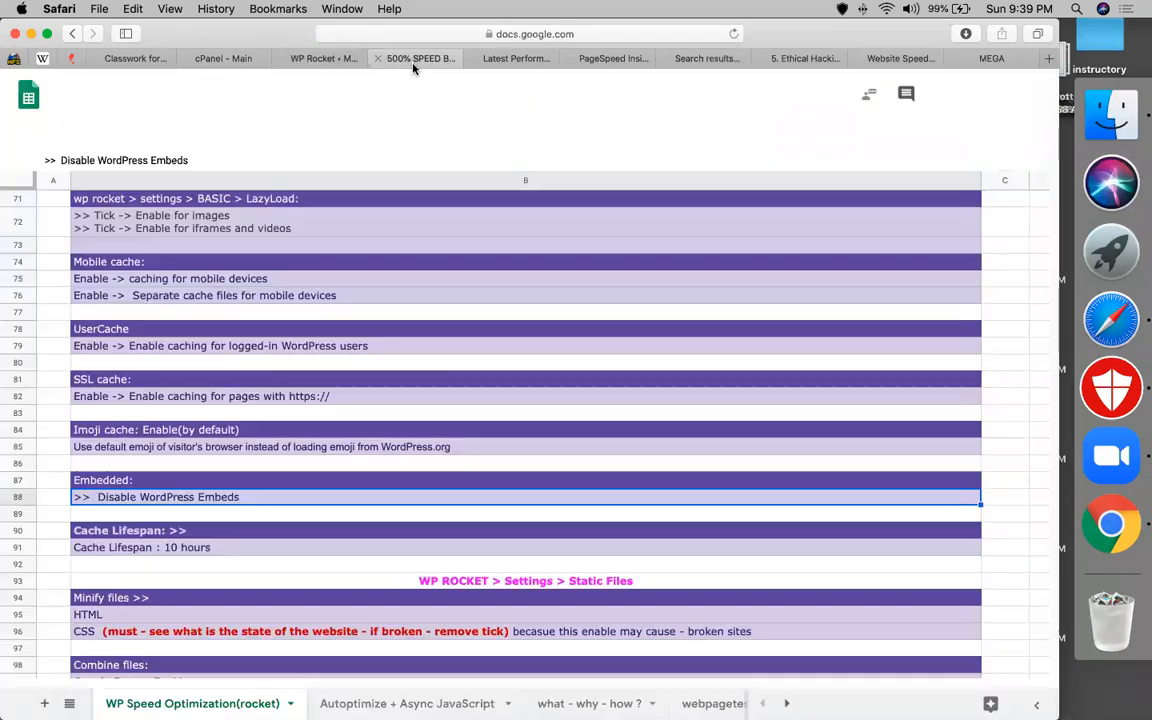
scroll(189, 496, "down", 1)
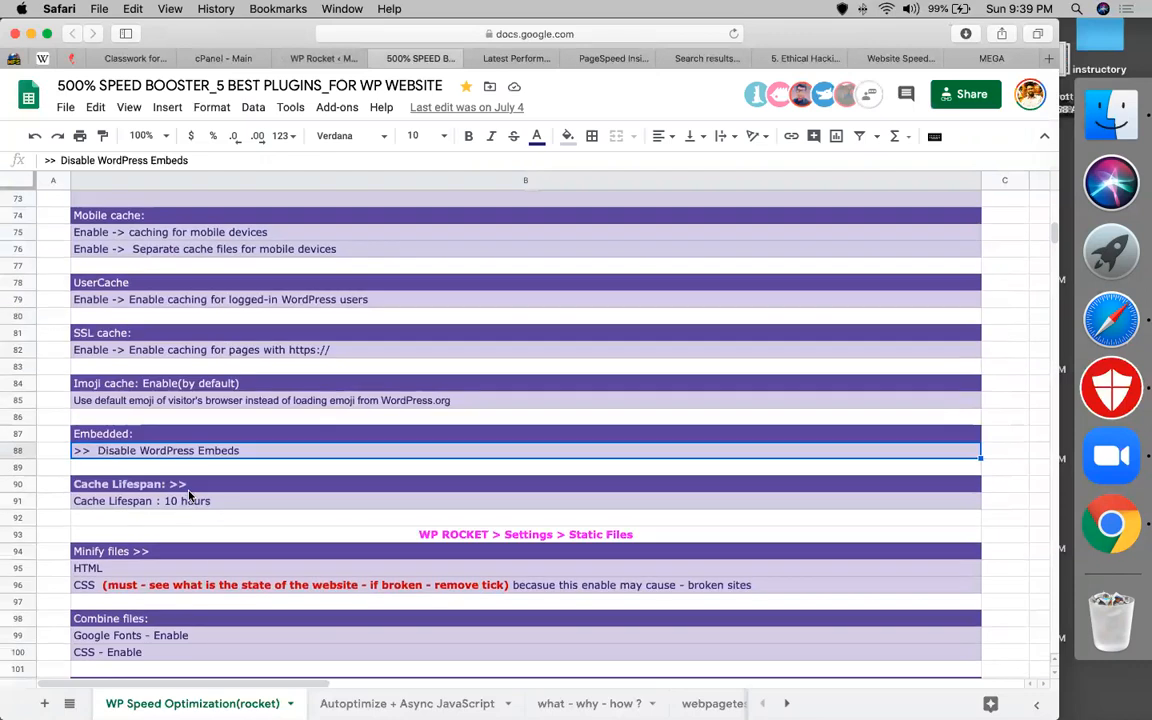
left_click(189, 500)
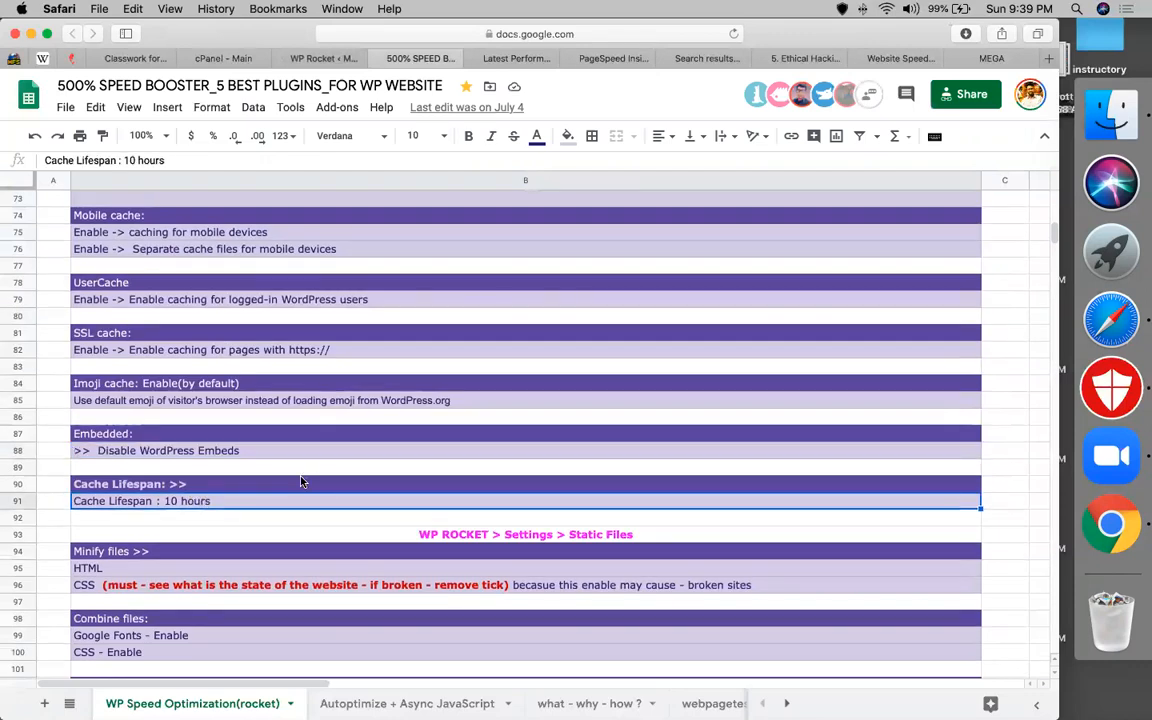
scroll(315, 478, "down", 5)
left_click(519, 348)
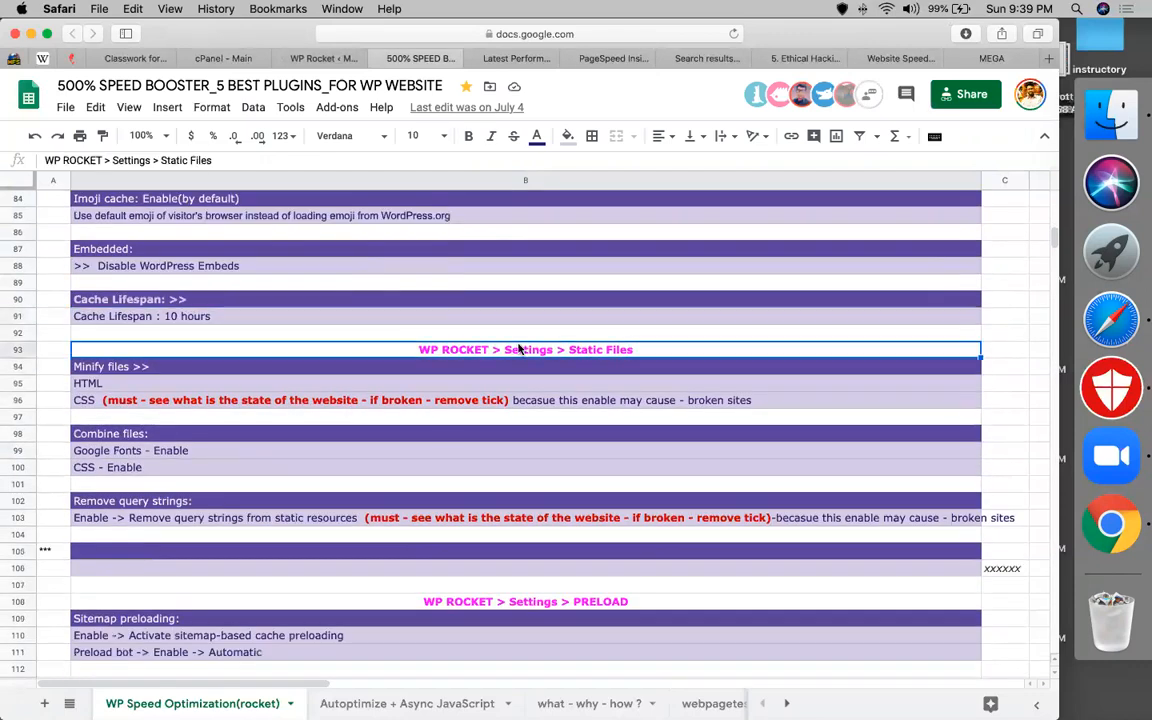
left_click(330, 58)
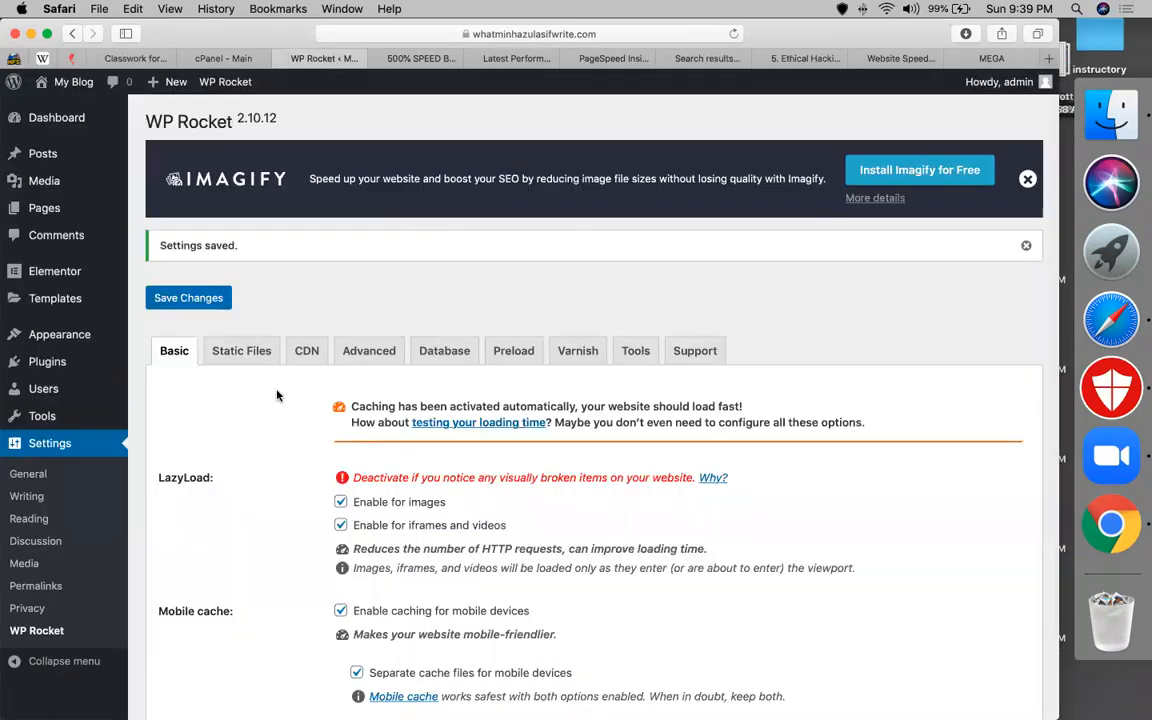
left_click(244, 356)
scroll(430, 117, "down", 2)
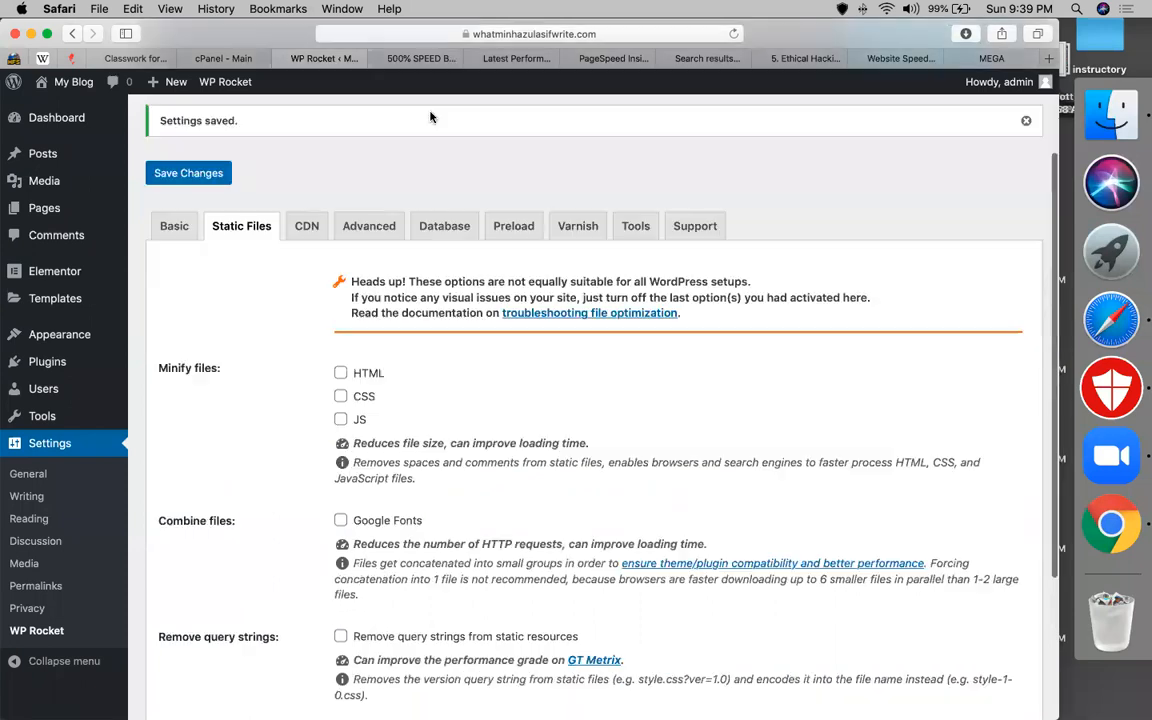
Check the spreadsheet's minify instructions and enable minification of HTML and CSS files in WP Rocket.
left_click(390, 52)
left_click(97, 383)
left_click(95, 400)
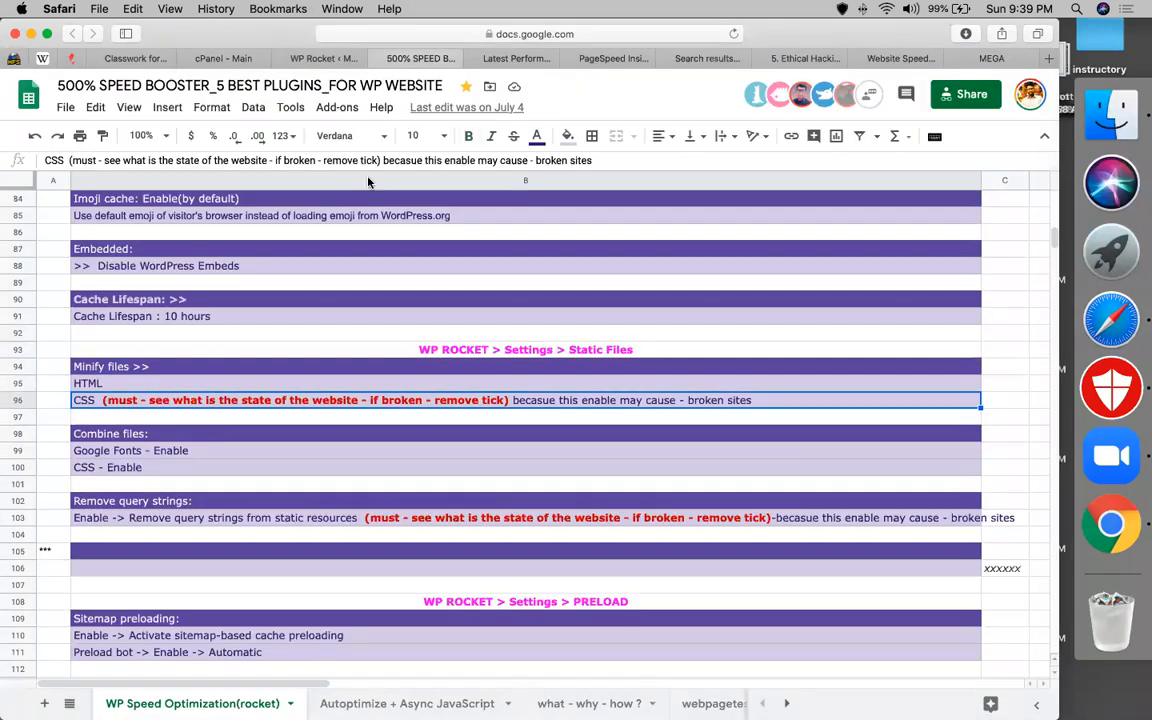
left_click(316, 60)
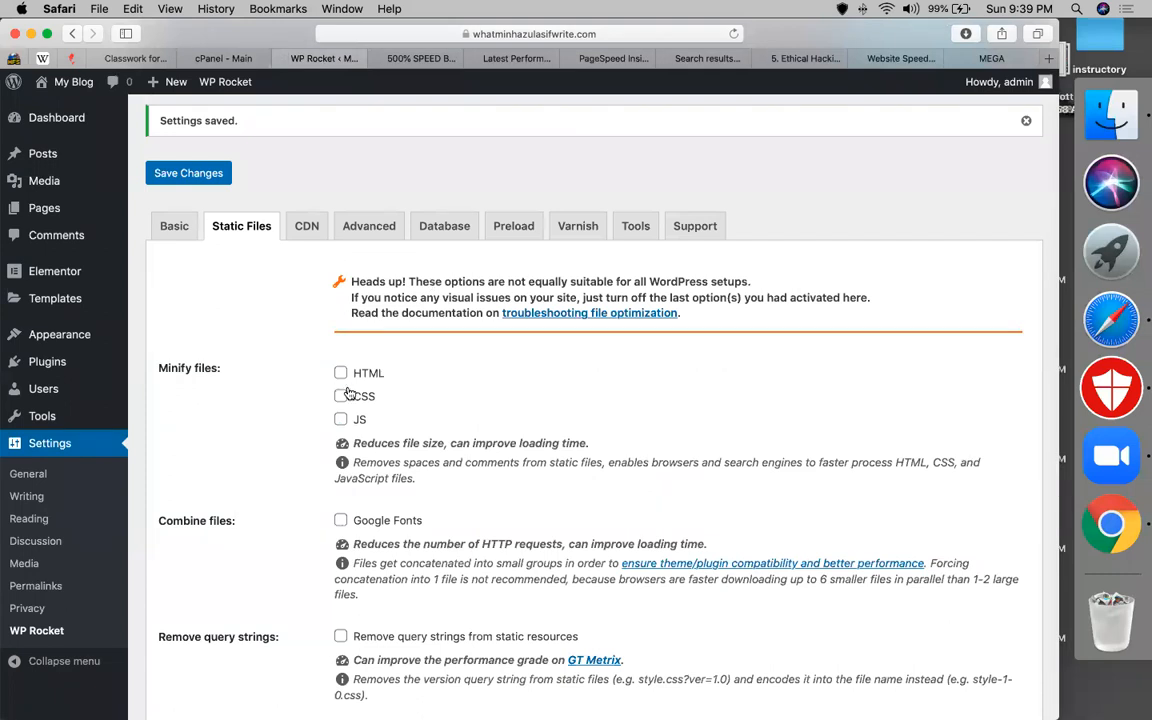
left_click(341, 373)
left_click(340, 413)
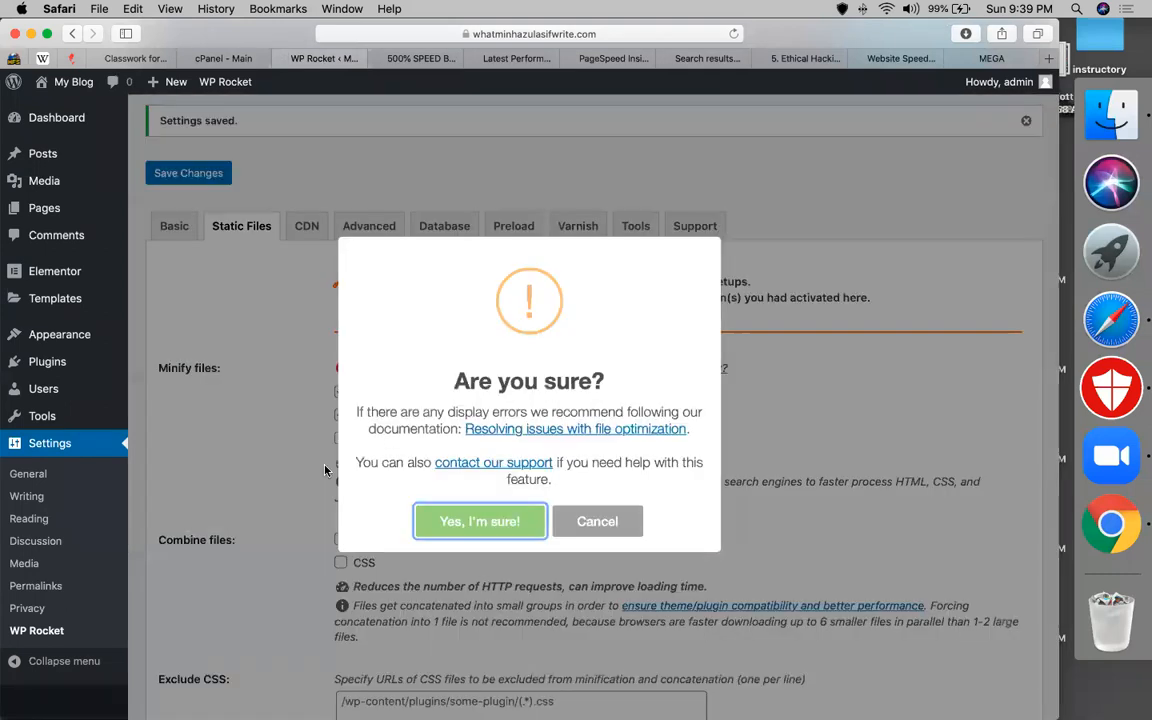
left_click(471, 528)
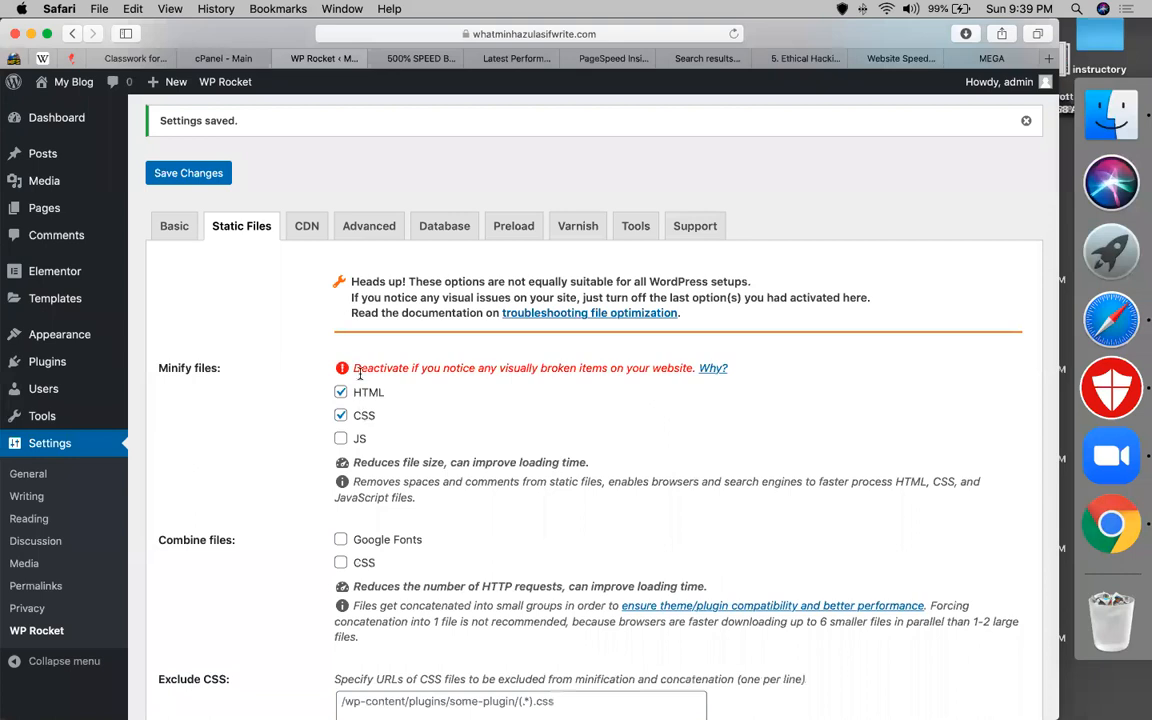
Check the spreadsheet's combine files instructions and enable combining of Google Fonts and CSS files in WP Rocket.
left_click(413, 60)
scroll(184, 411, "down", 2)
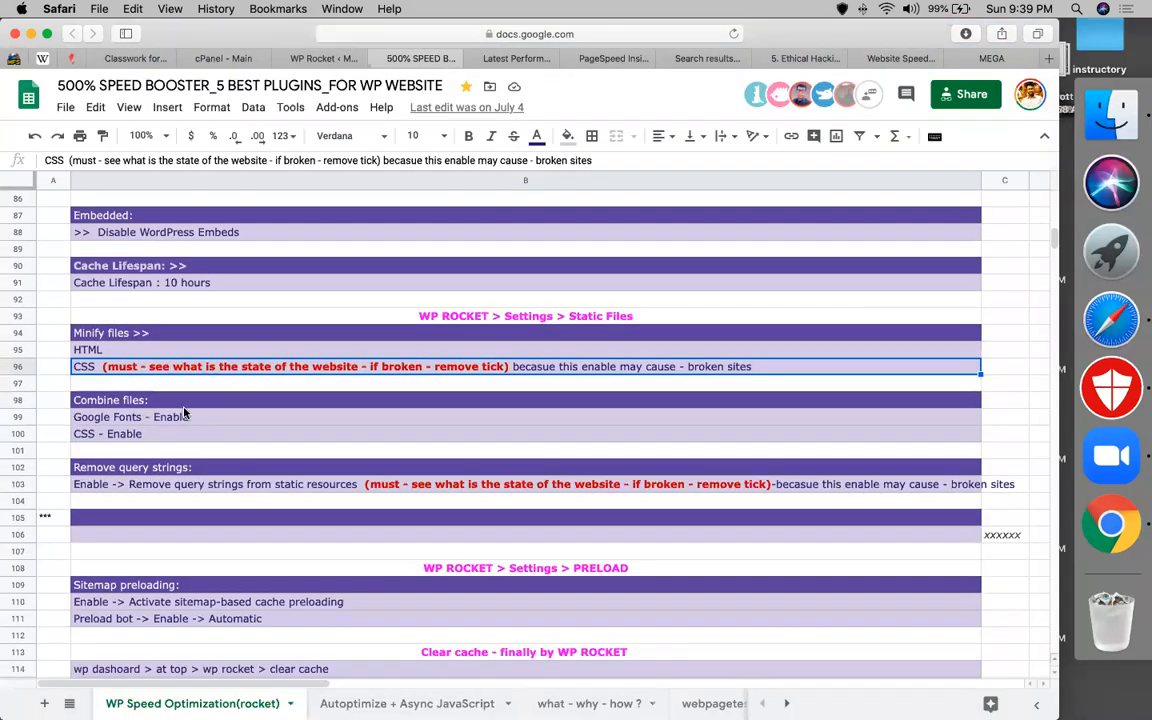
left_click(158, 400)
left_click(125, 417)
left_click(117, 451)
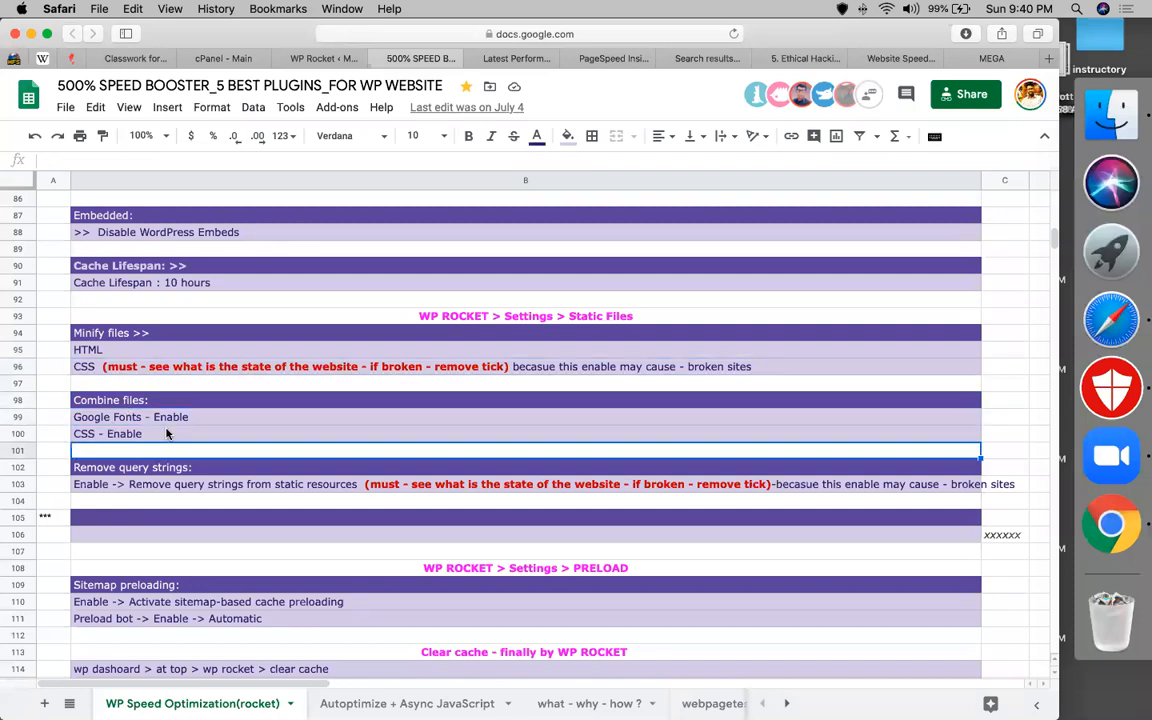
left_click(168, 434)
left_click(320, 56)
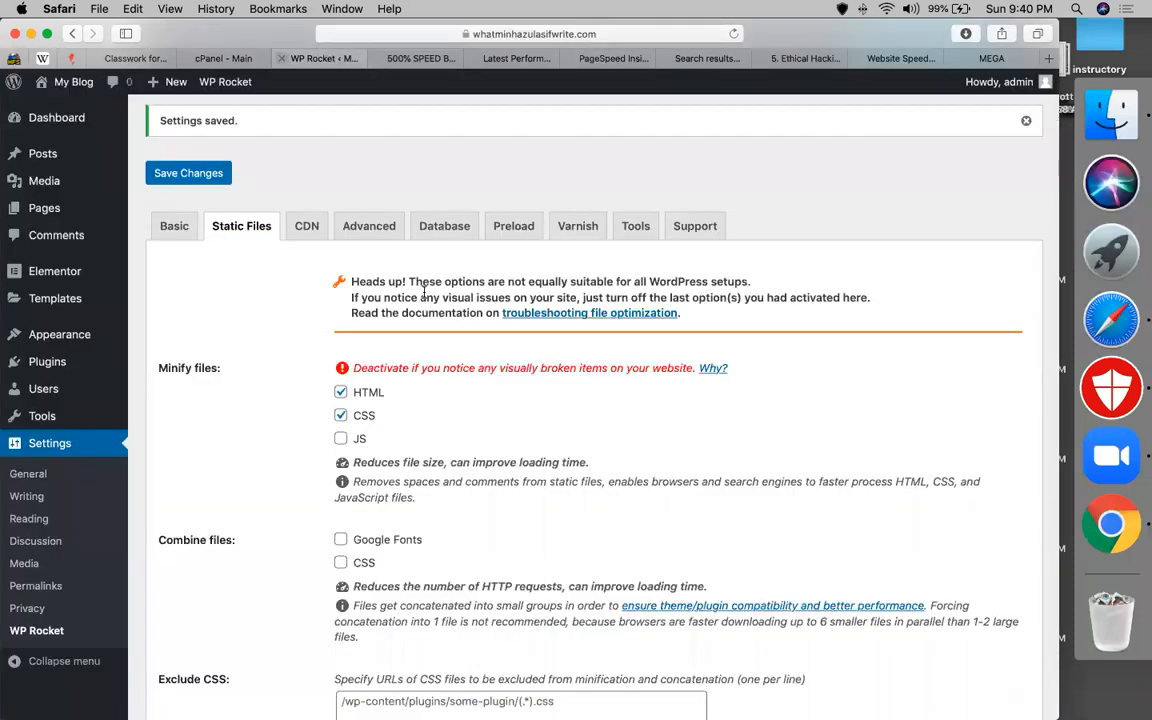
scroll(350, 406, "down", 2)
left_click(340, 432)
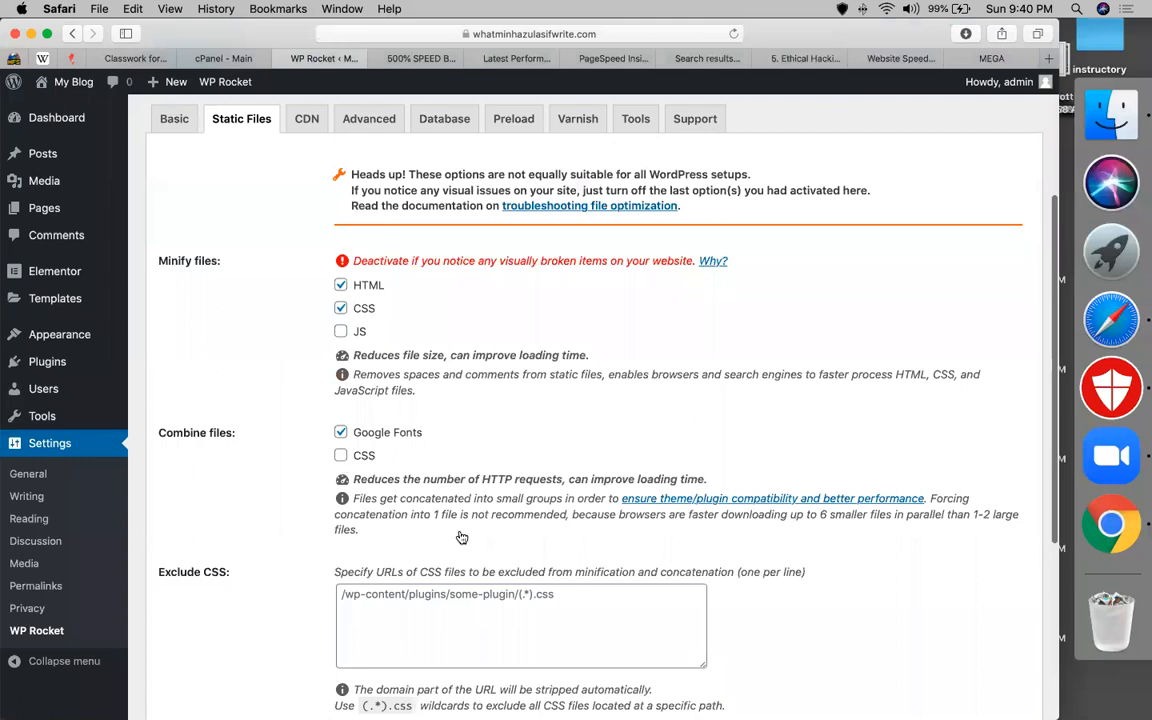
left_click(341, 455)
left_click(458, 527)
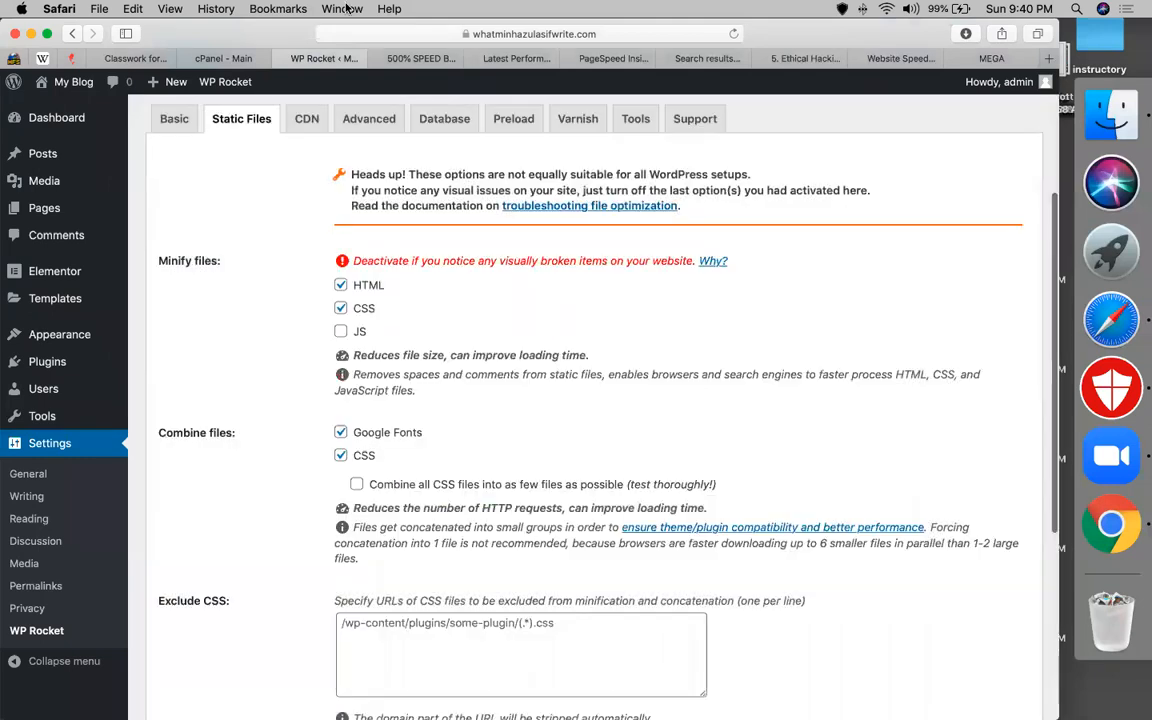
Check the spreadsheet's query string instructions and enable removing query strings from static resources in WP Rocket.
left_click(403, 57)
scroll(180, 365, "down", 2)
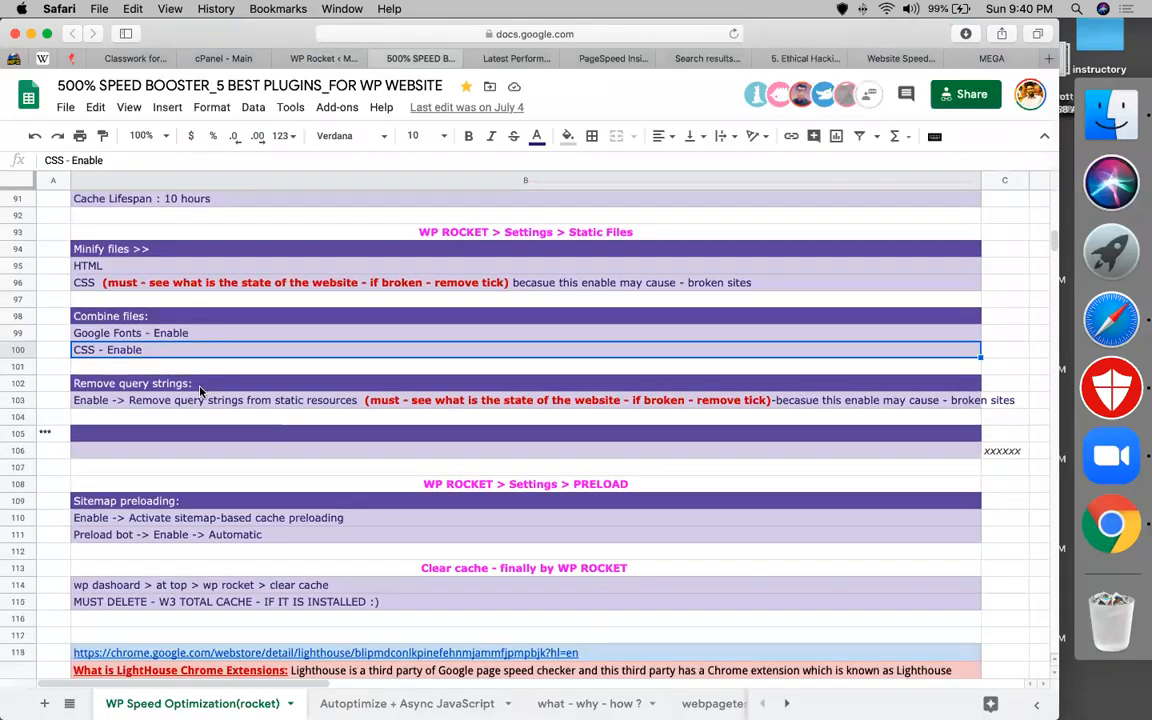
left_click(195, 384)
key("Down")
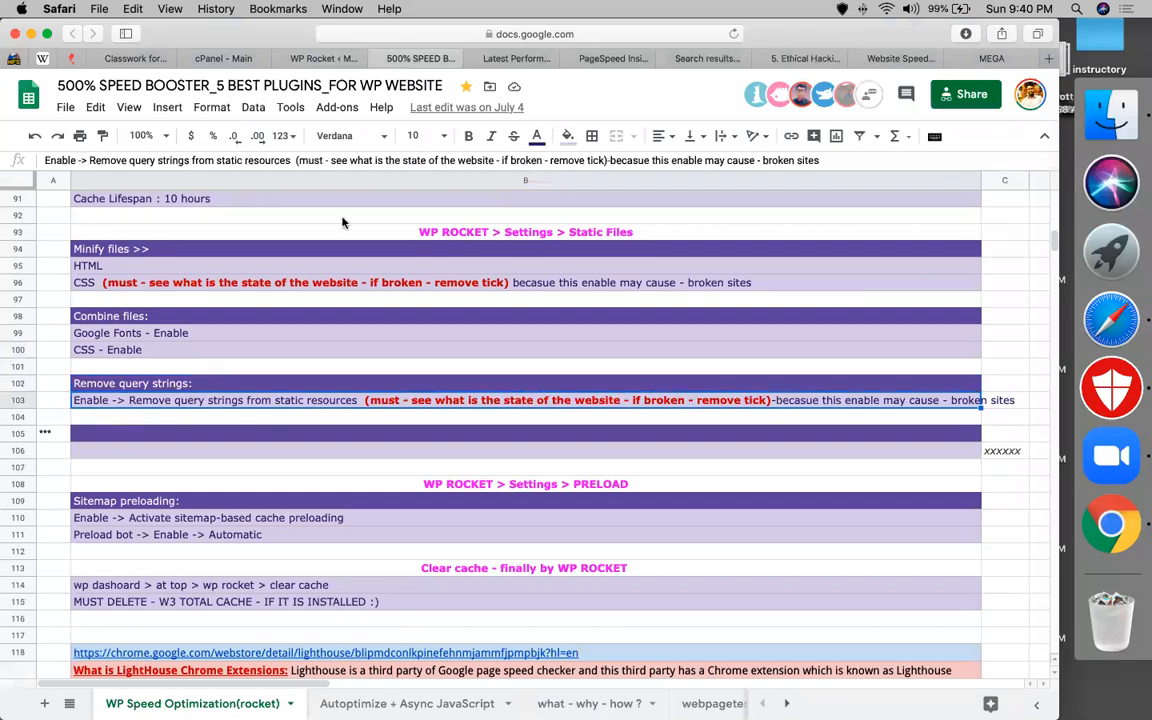
left_click(320, 57)
scroll(470, 422, "down", 4)
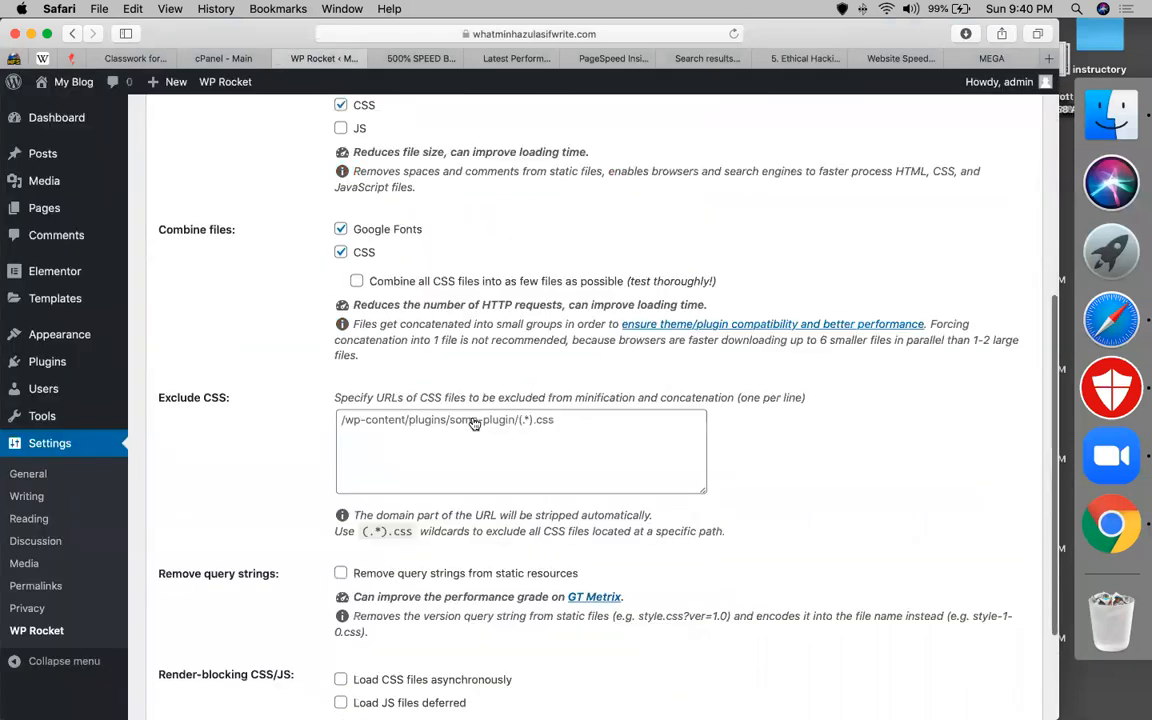
scroll(474, 424, "down", 3)
left_click(341, 423)
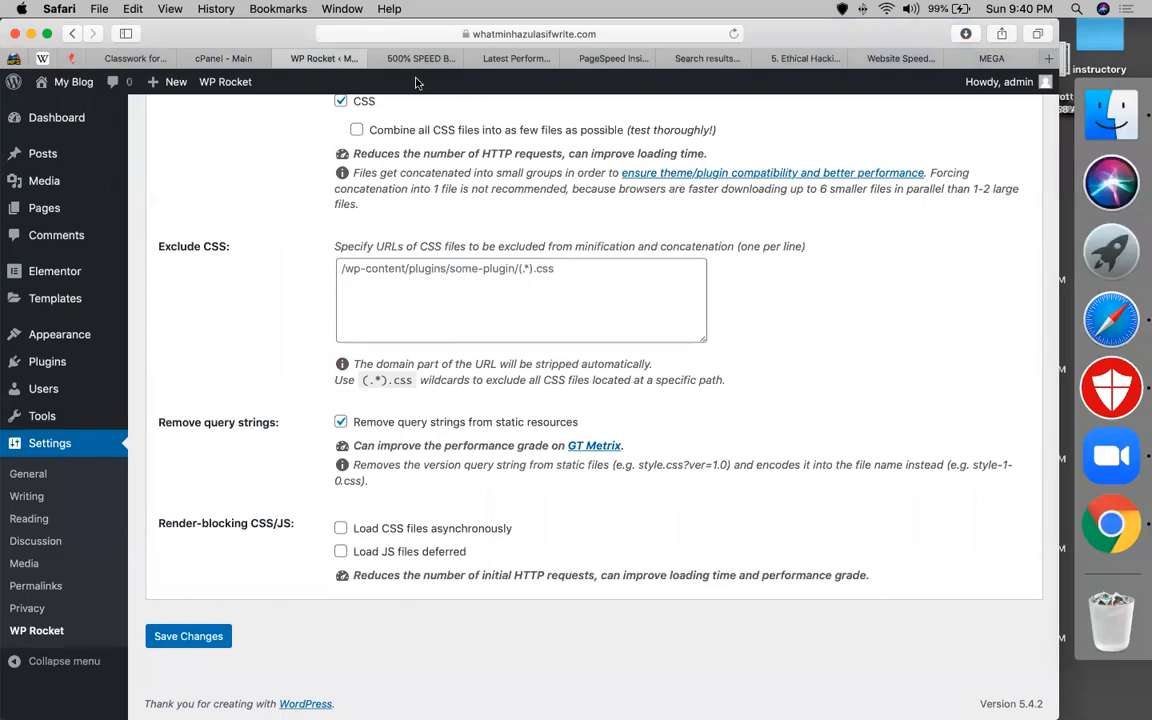
Reread the spreadsheet's broken-site caution for removing query strings, and save WP Rocket's static files settings.
left_click(378, 58)
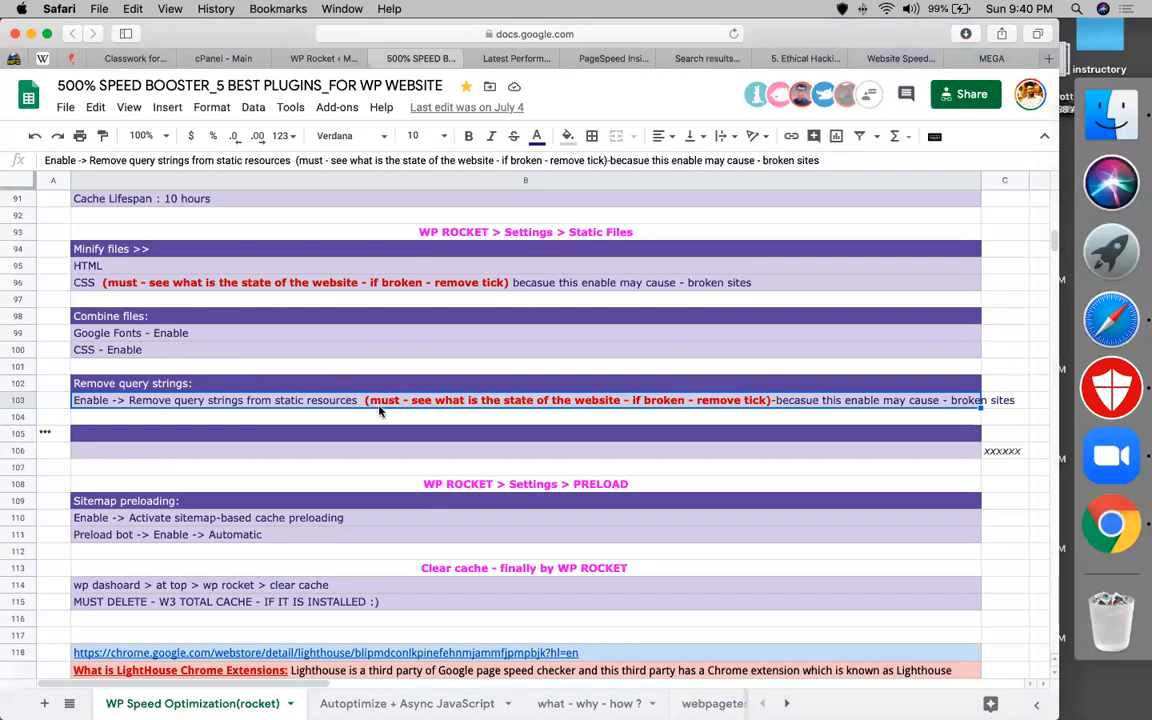
double_click(580, 400)
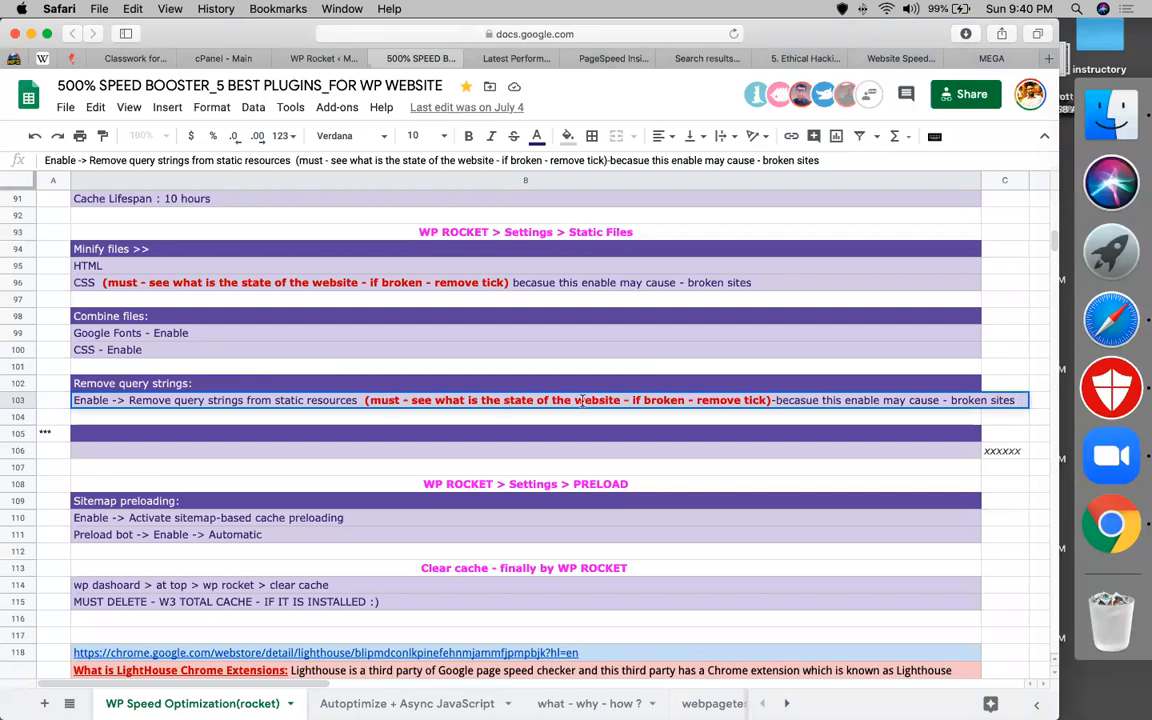
left_click(652, 400)
double_click(653, 400)
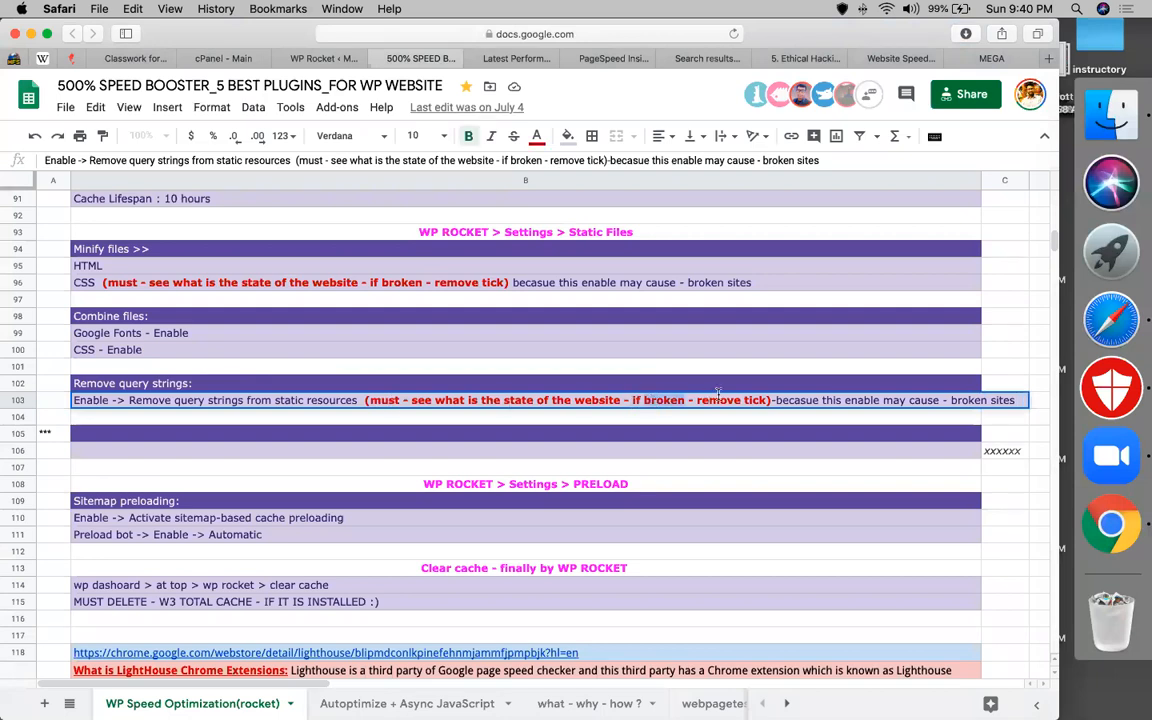
triple_click(718, 396)
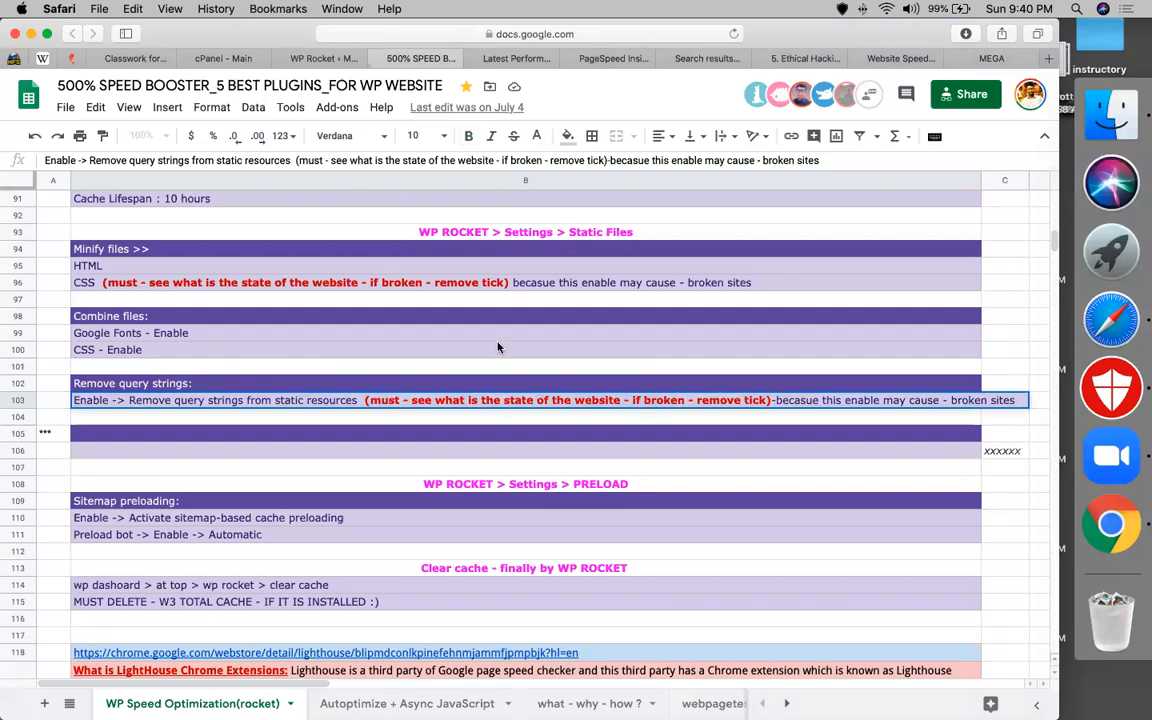
left_click(447, 350)
left_click(322, 58)
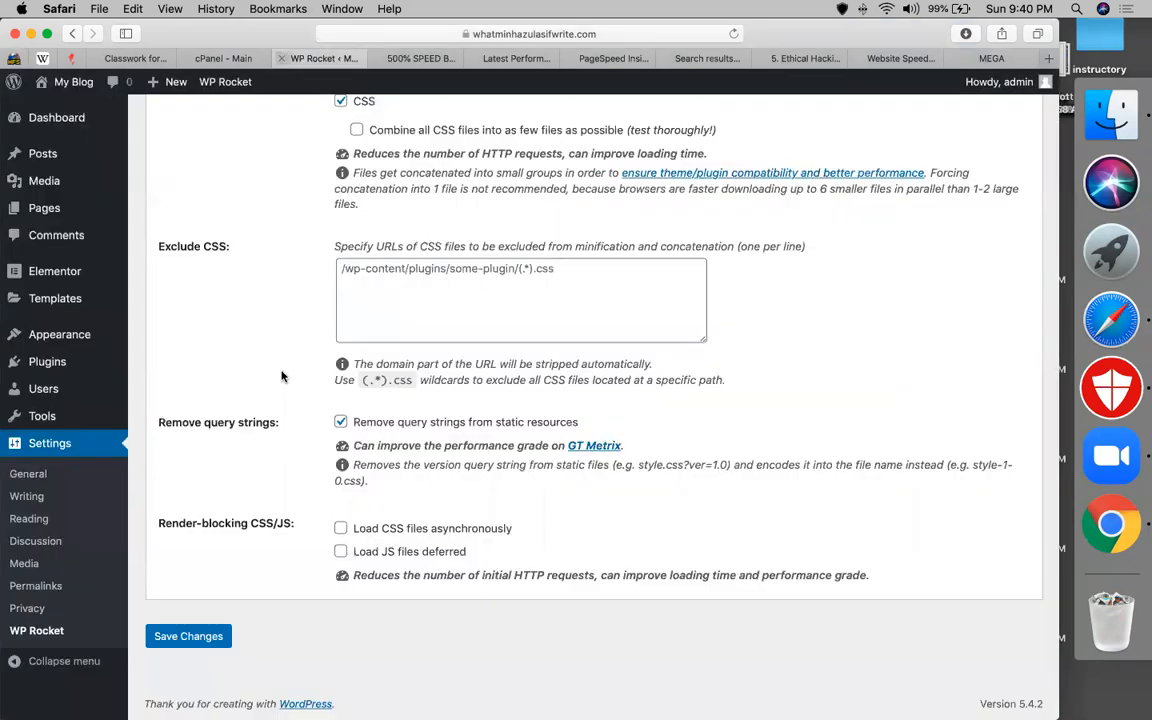
left_click(153, 635)
Following the spreadsheet's PRELOAD section, activate sitemap-based cache preloading and the automatic preload bot in WP Rocket.
left_click(404, 62)
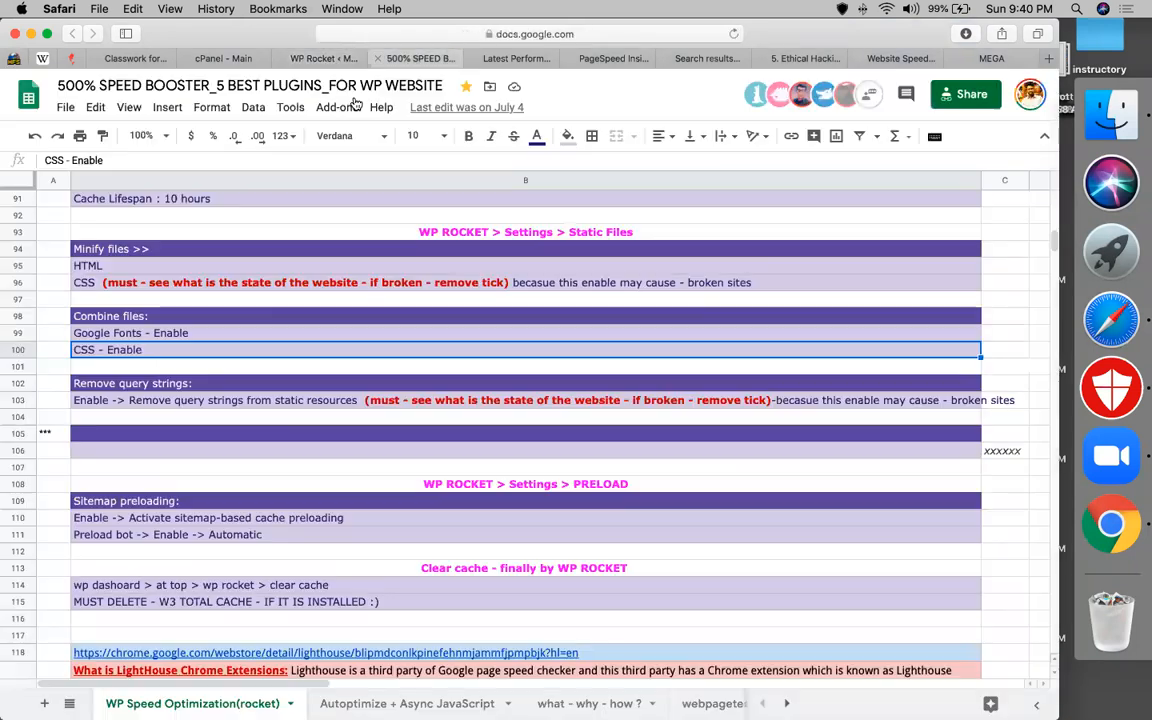
scroll(281, 497, "down", 1)
scroll(281, 497, "down", 3)
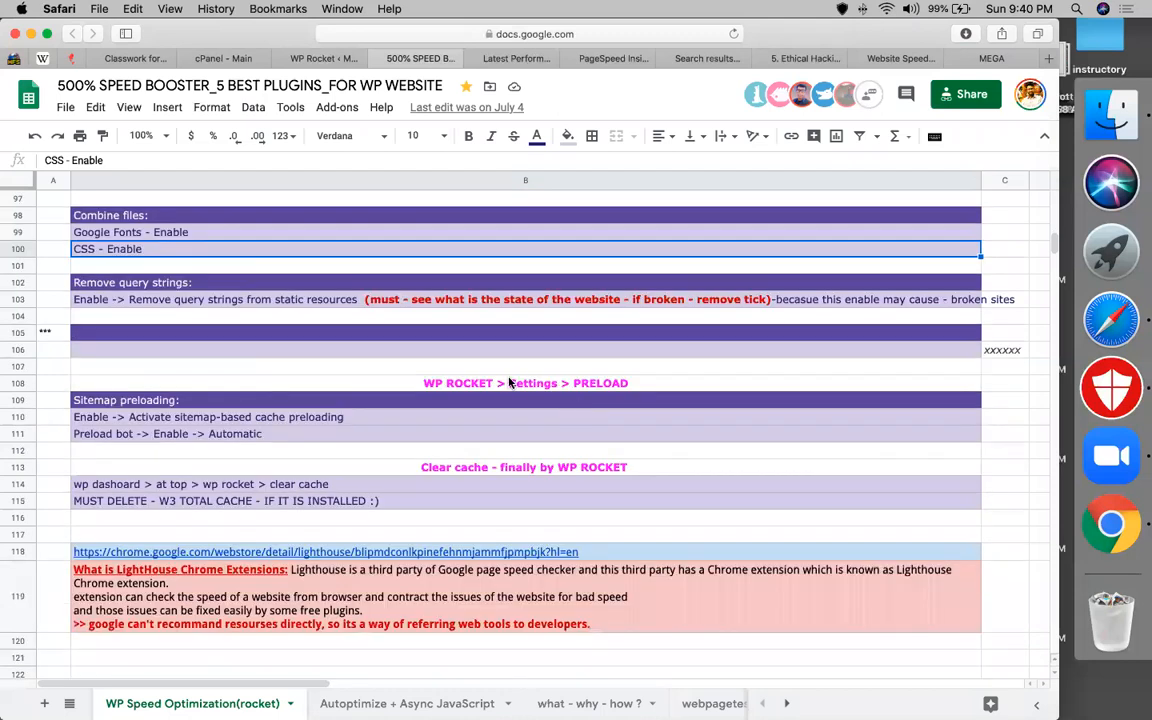
left_click(512, 380)
left_click(322, 59)
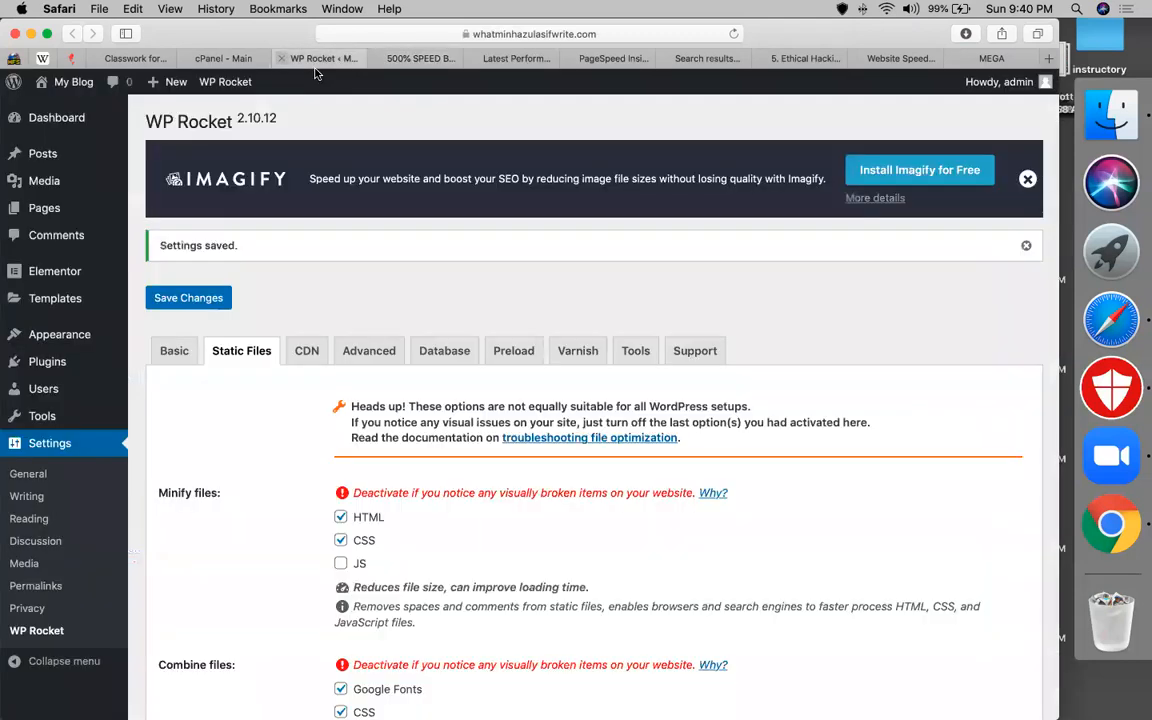
left_click(513, 352)
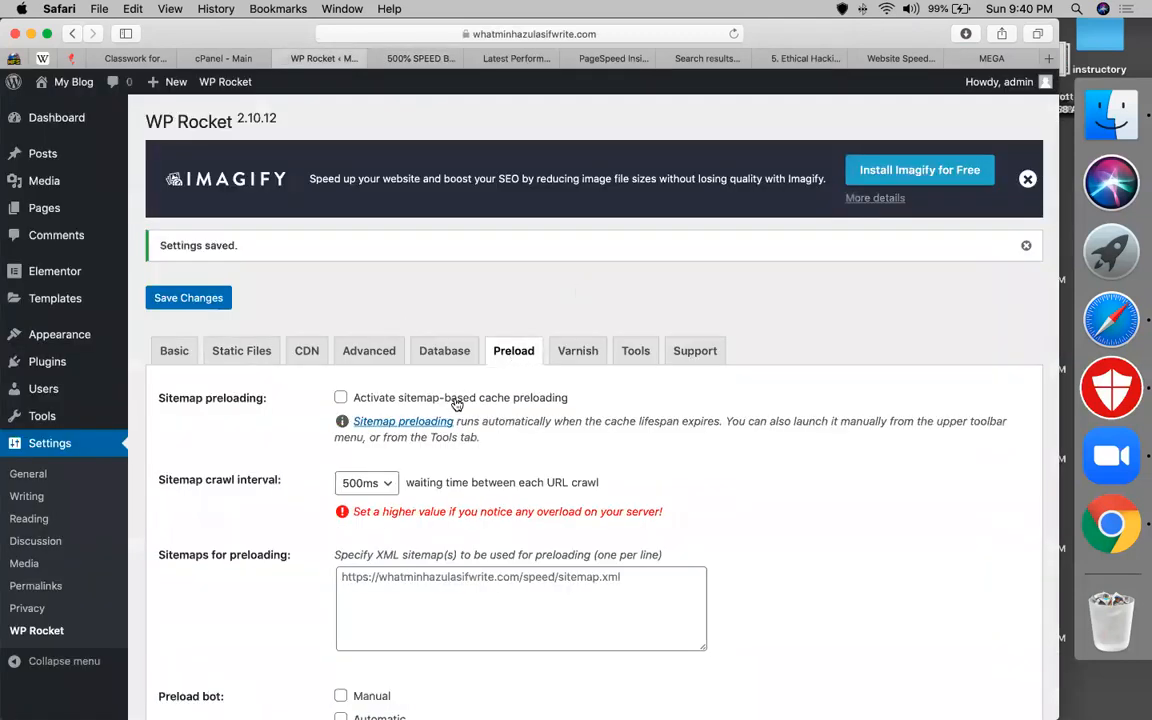
scroll(440, 390, "down", 3)
left_click(340, 291)
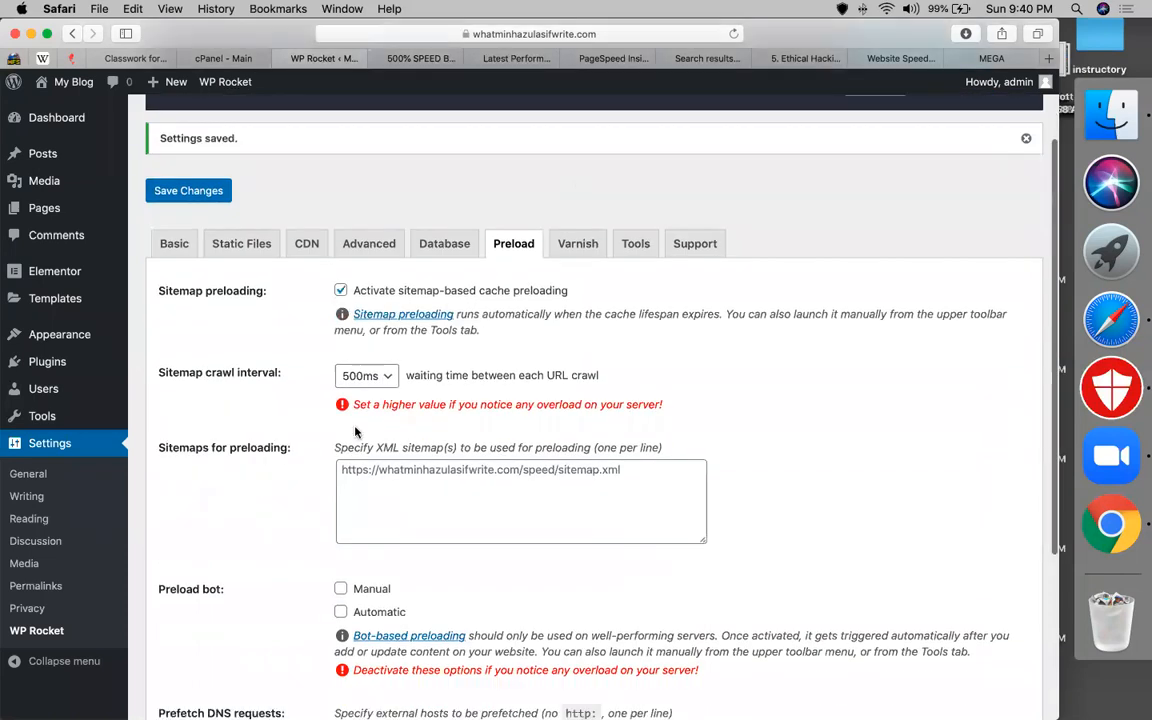
scroll(336, 420, "down", 3)
left_click(340, 503)
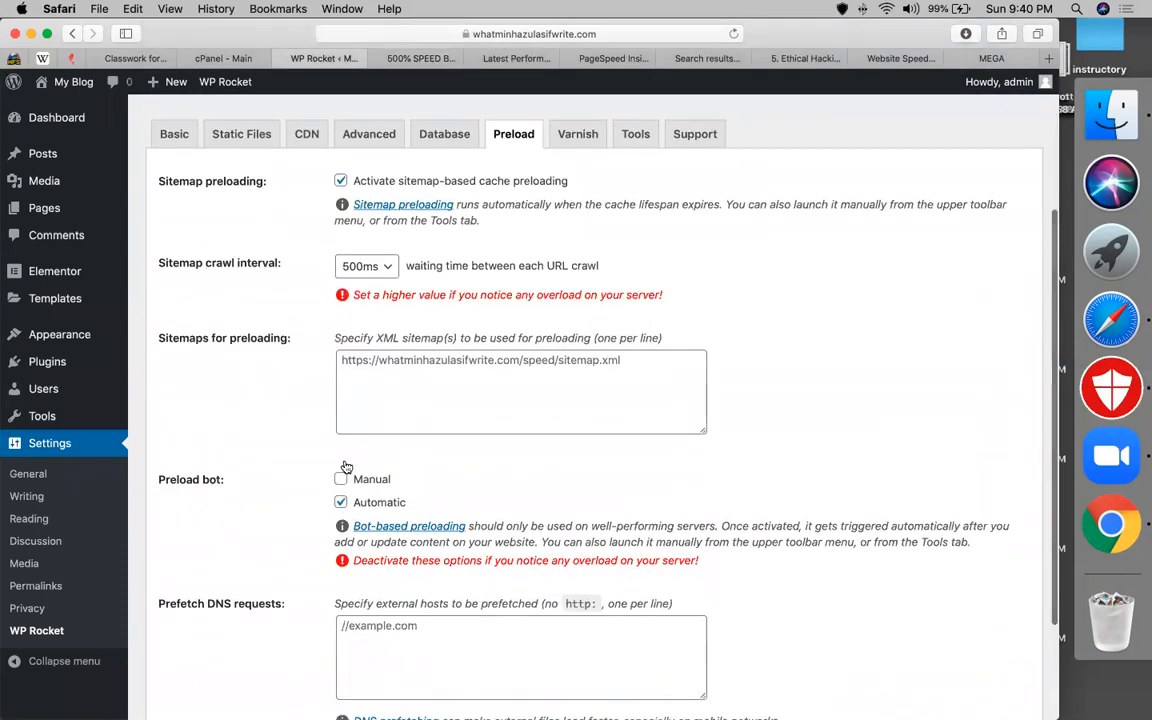
left_click(400, 58)
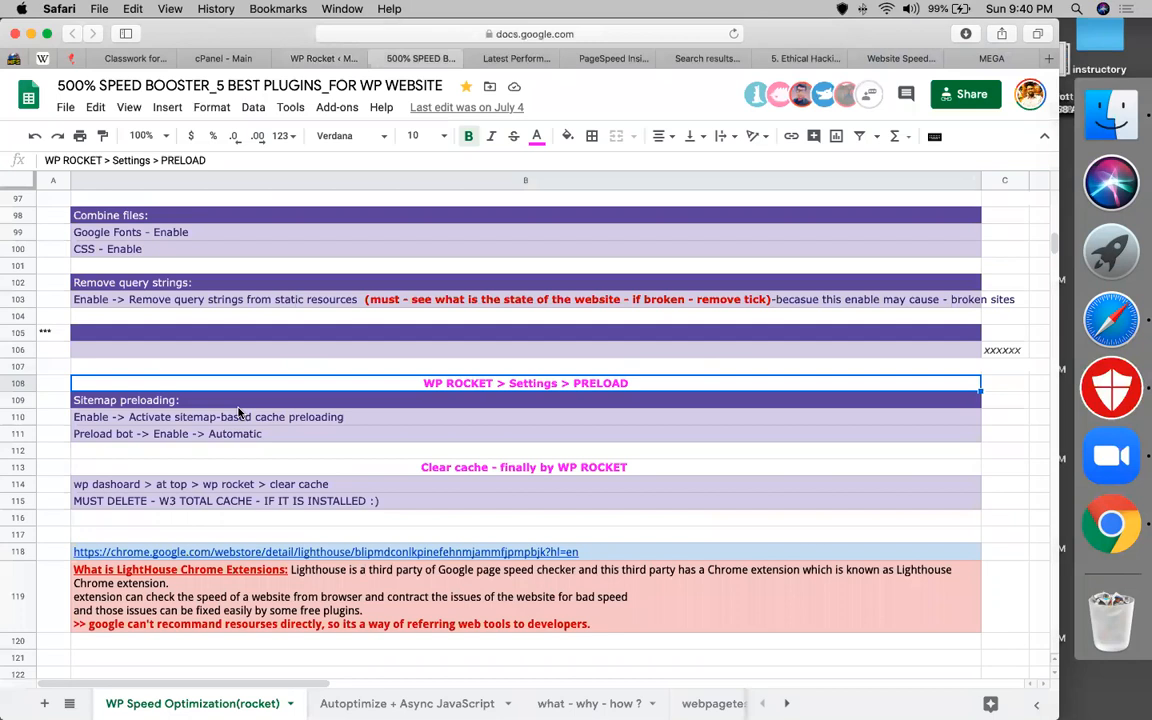
Recheck the spreadsheet's preload and clear cache instructions, and save WP Rocket's preload settings.
left_click(238, 416)
left_click(223, 436)
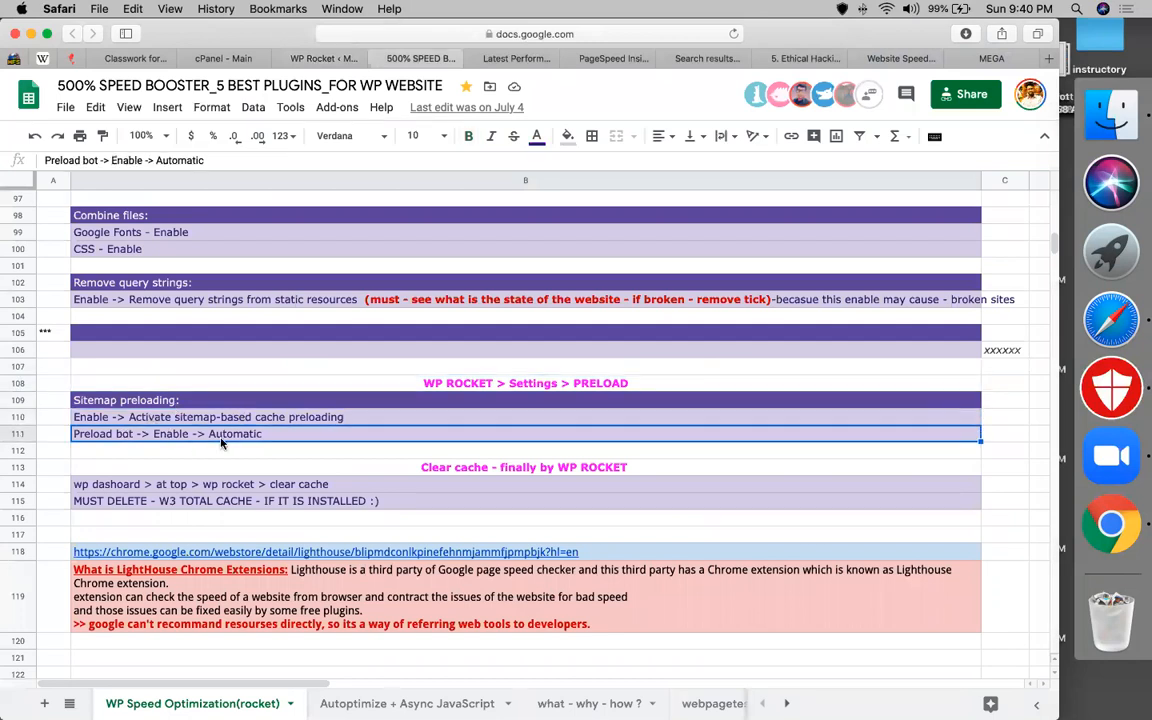
scroll(250, 437, "down", 3)
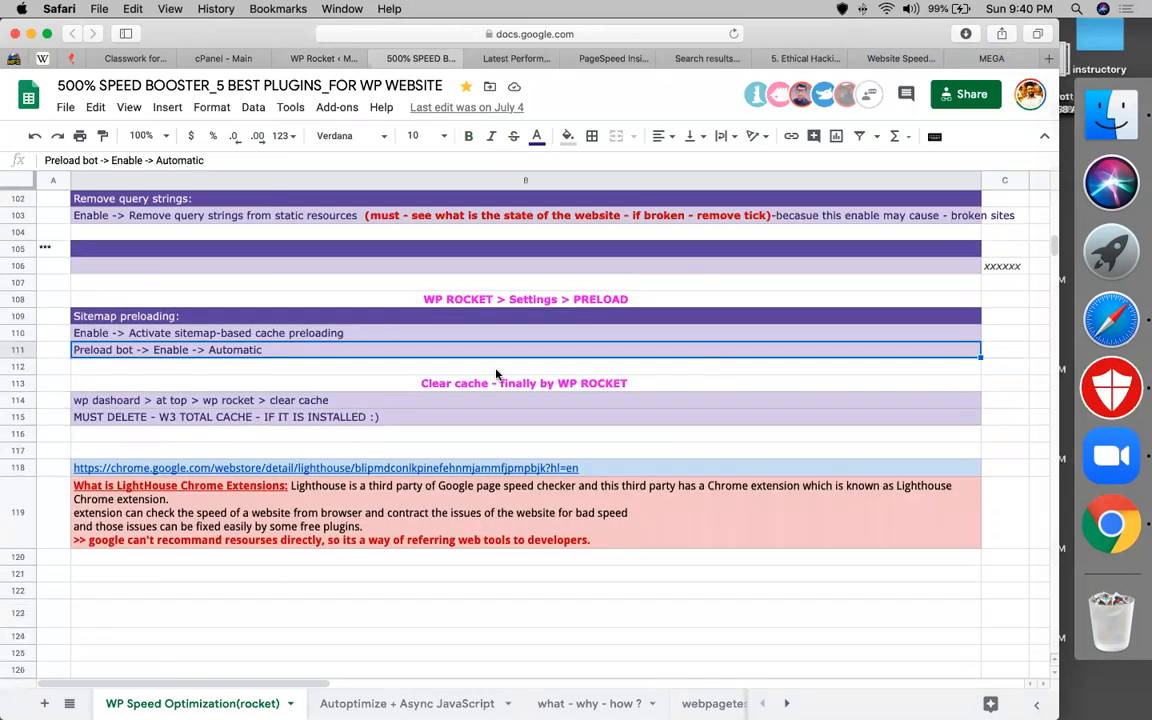
left_click(485, 383)
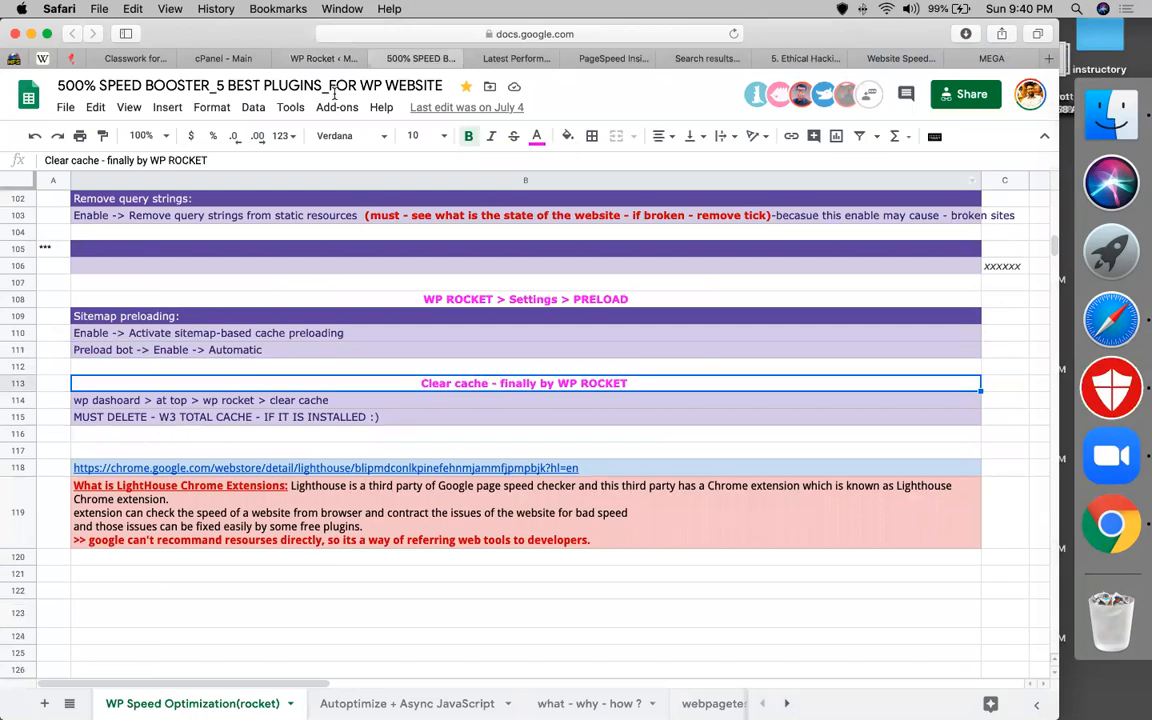
left_click(320, 58)
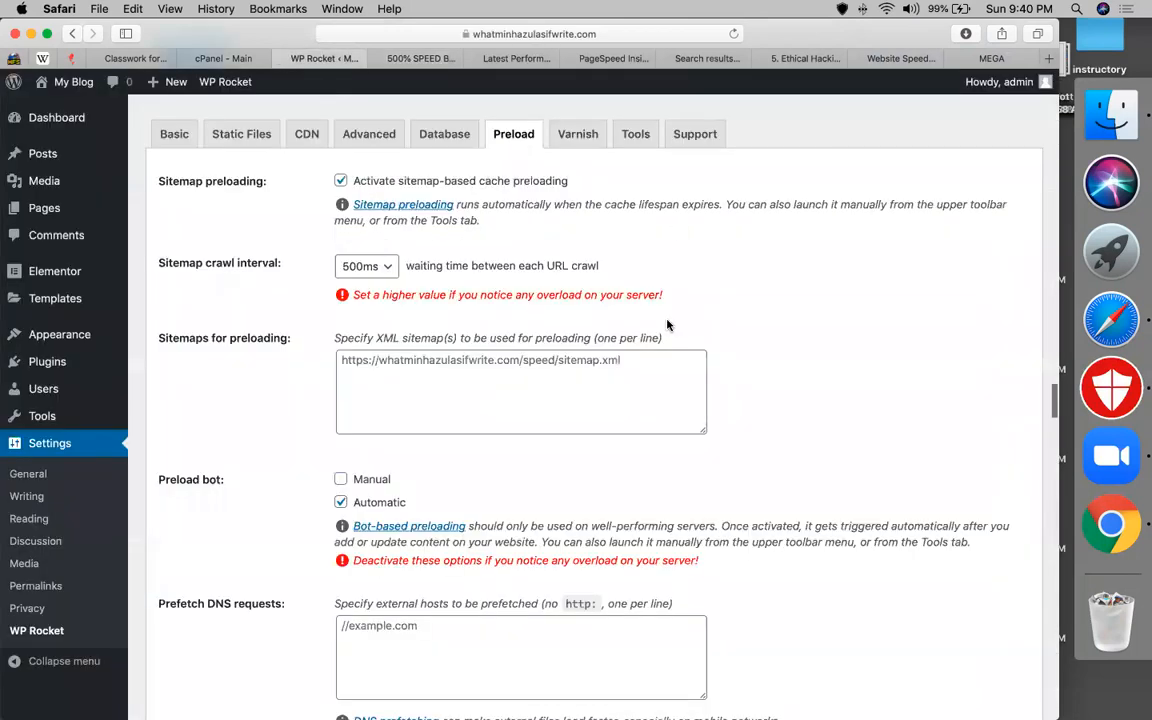
scroll(190, 640, "down", 3)
left_click(190, 647)
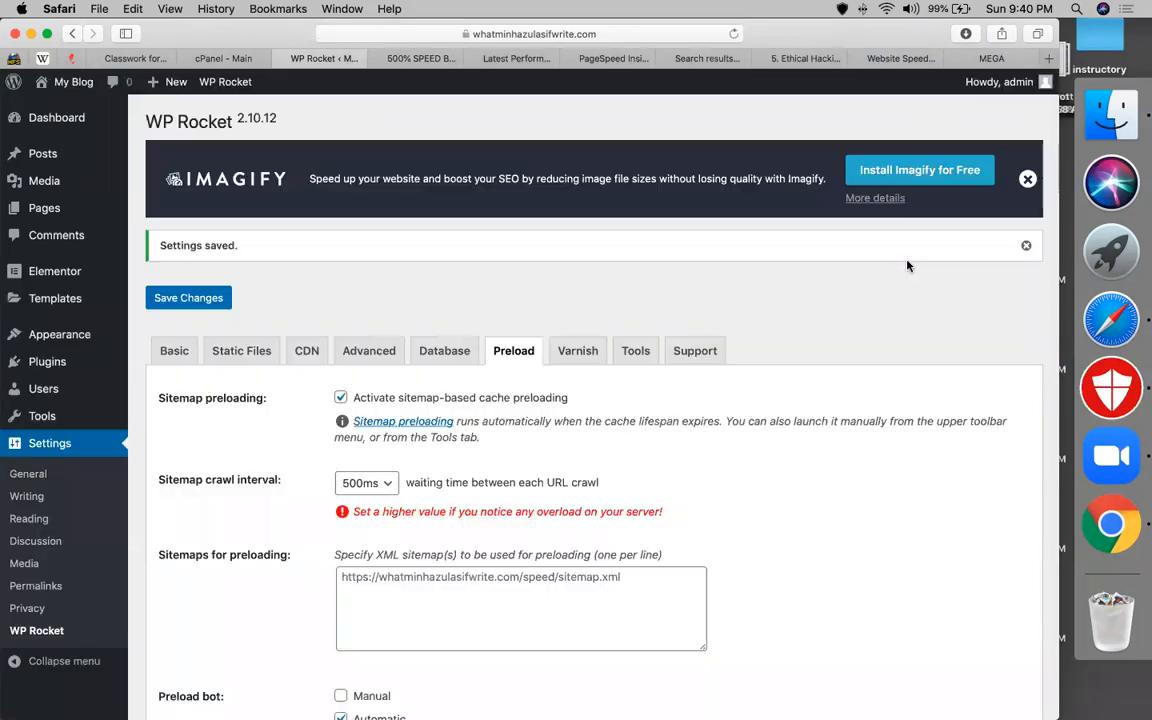
Clear the site's cache with WP Rocket, and review the spreadsheet's instruction about deleting W3 Total Cache.
mouse_move(208, 85)
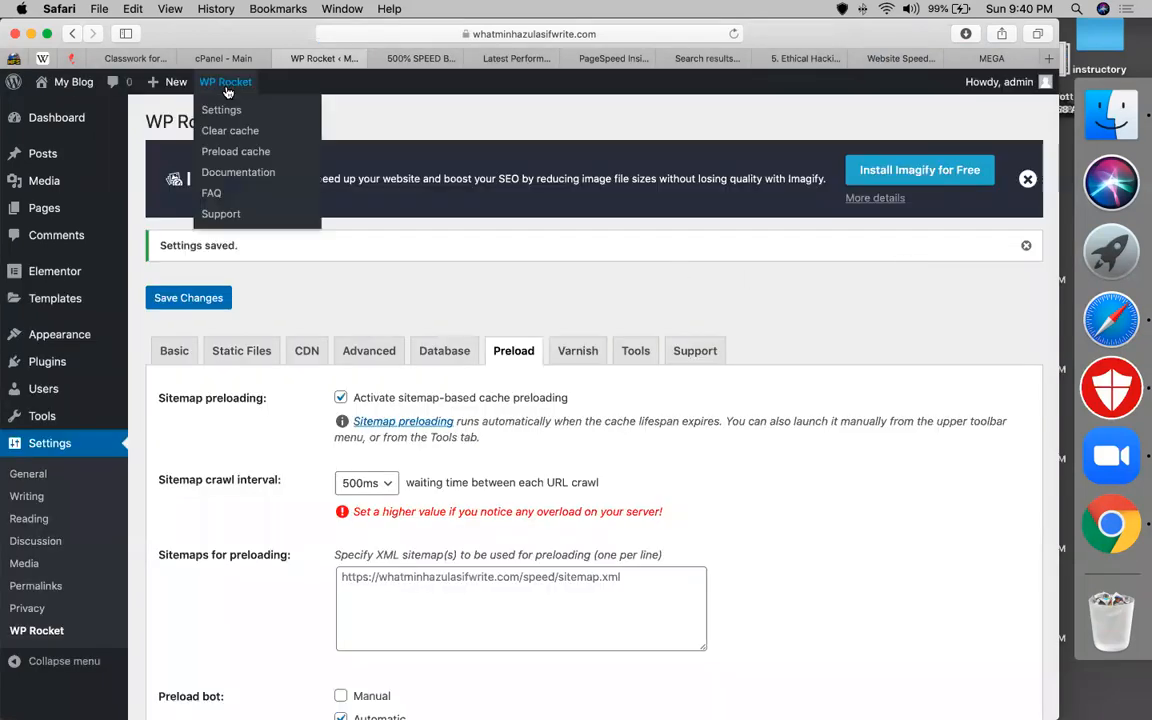
left_click(226, 132)
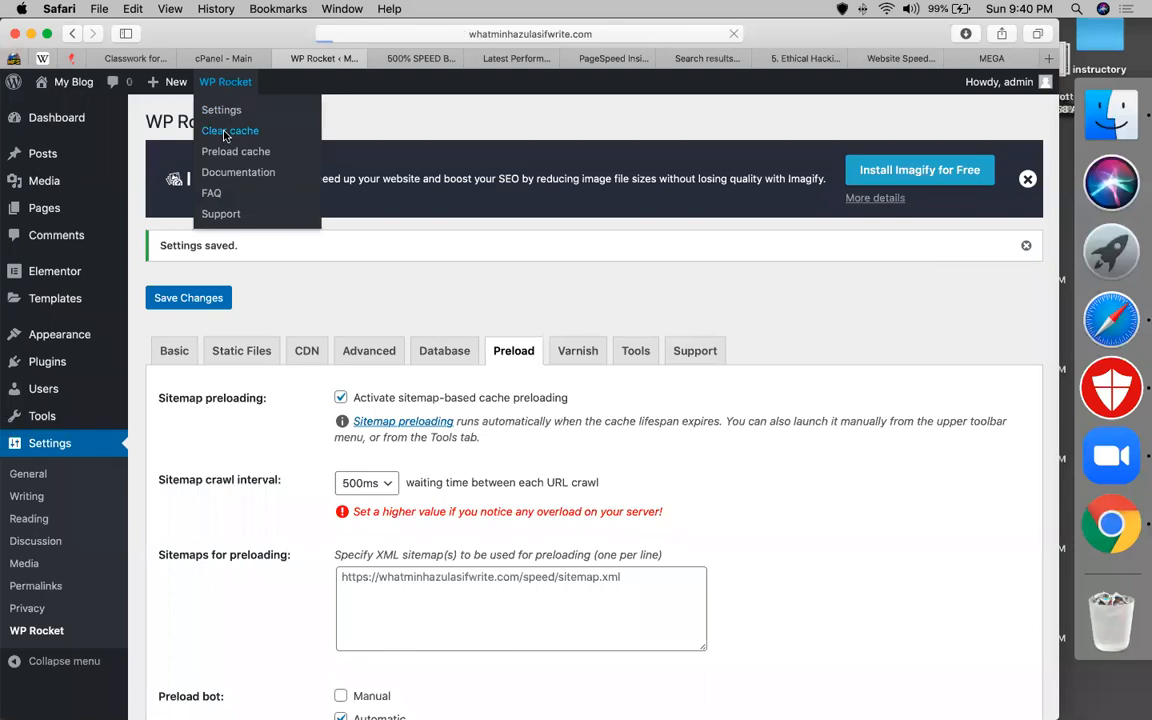
left_click(432, 60)
left_click(172, 418)
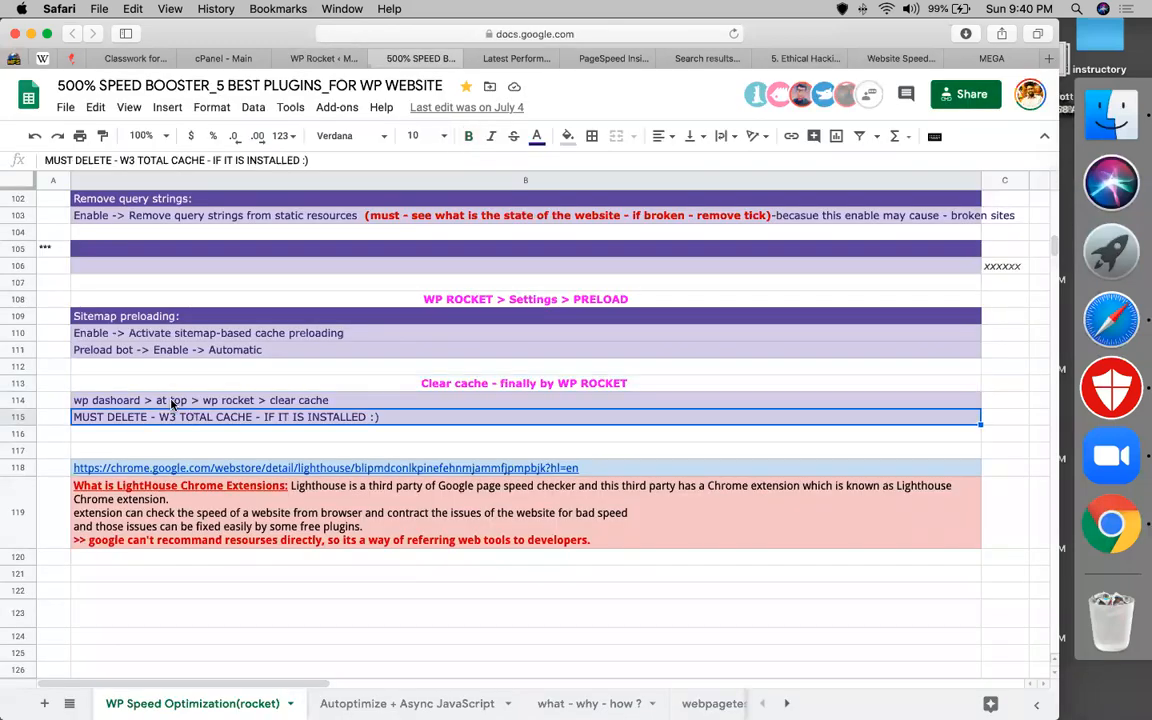
key("Up")
key("Down")
scroll(260, 422, "up", 3)
scroll(277, 421, "up", 15)
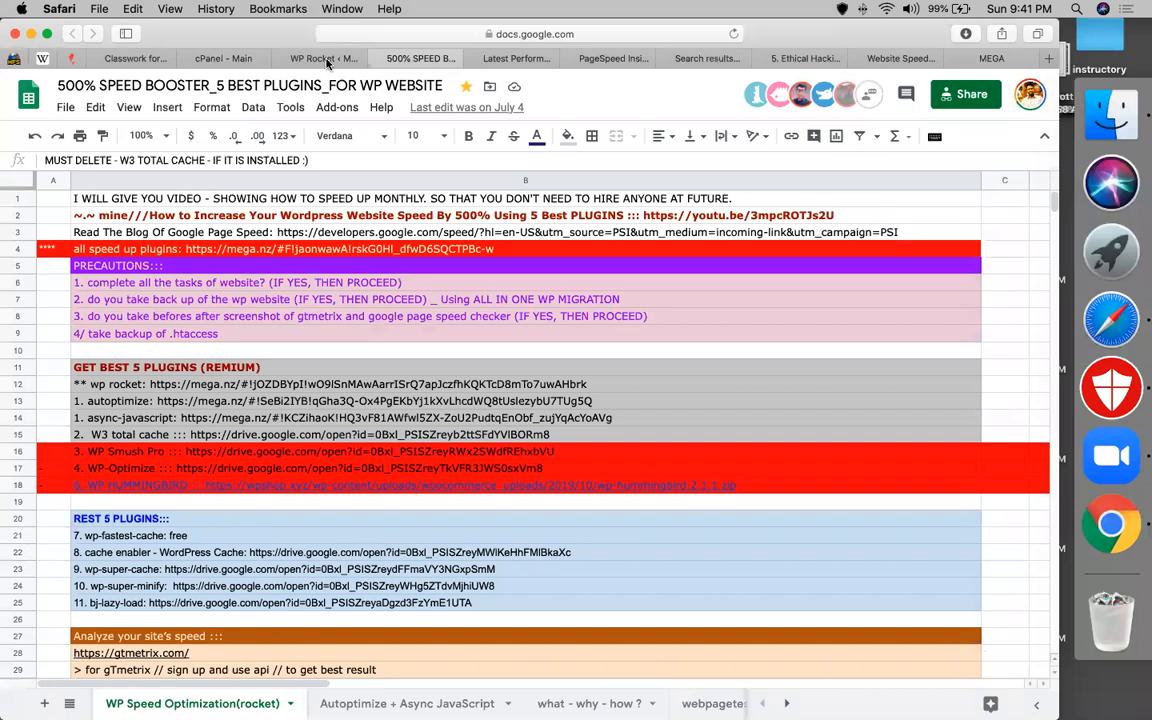
Open the live site separately from the WordPress dashboard and inspect the whole home page for broken layout.
left_click(326, 60)
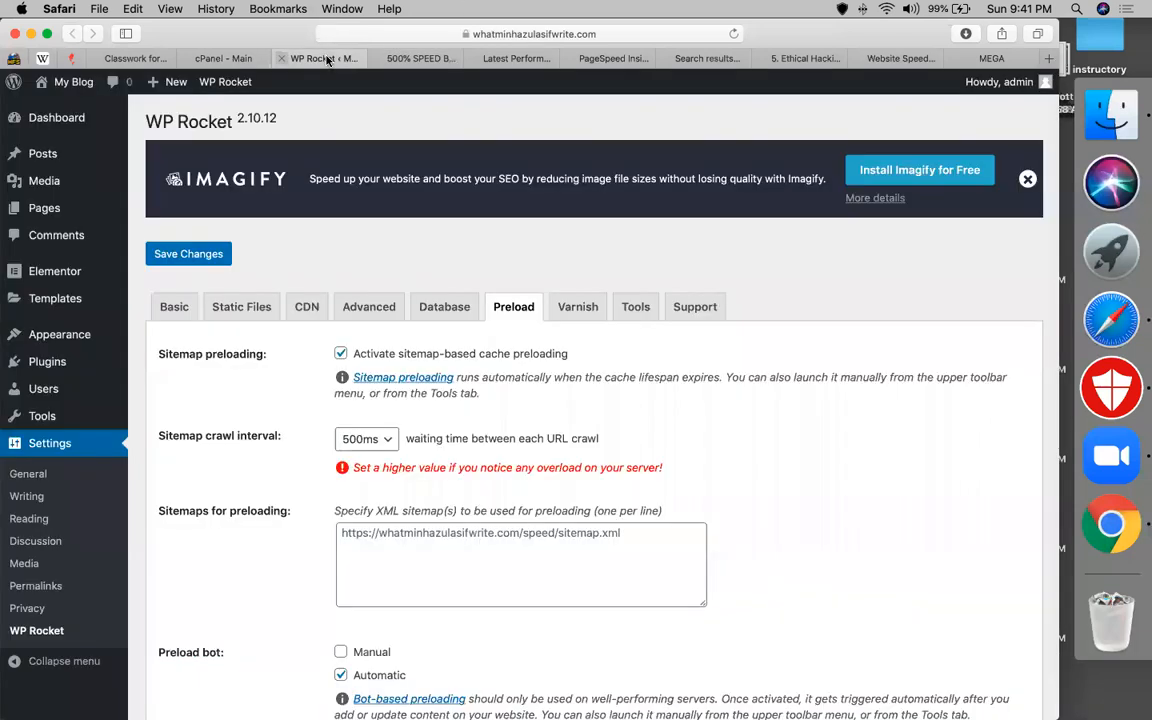
mouse_move(66, 82)
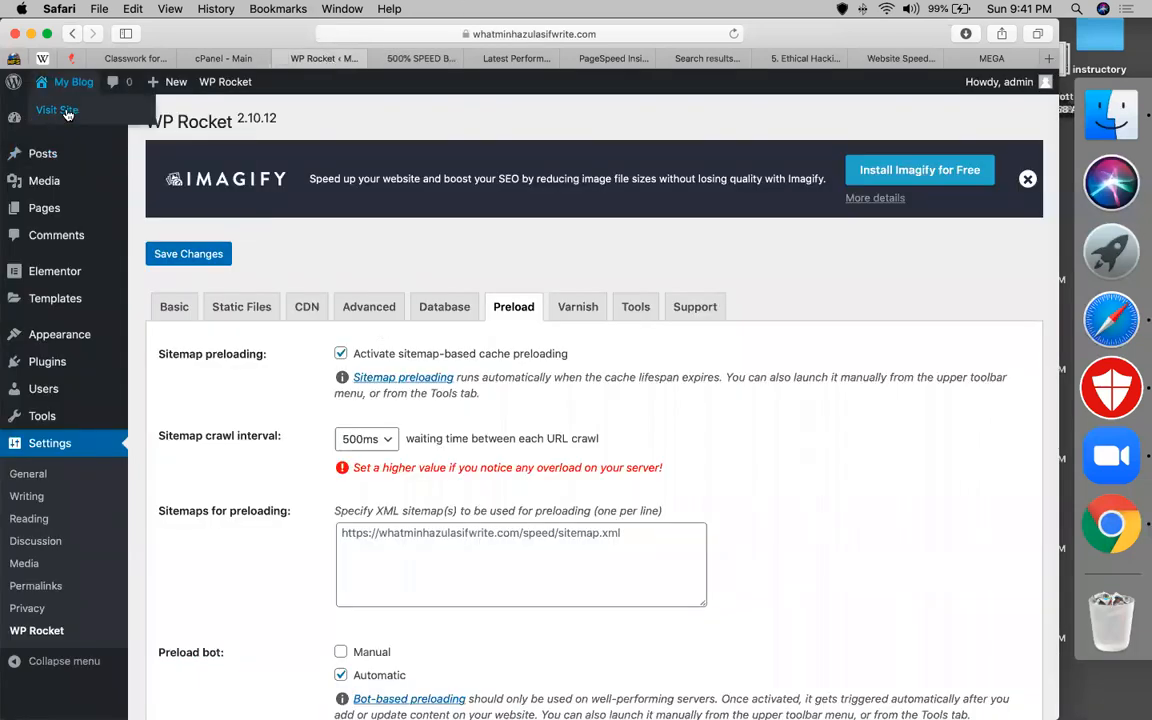
right_click(66, 112)
left_click(100, 113)
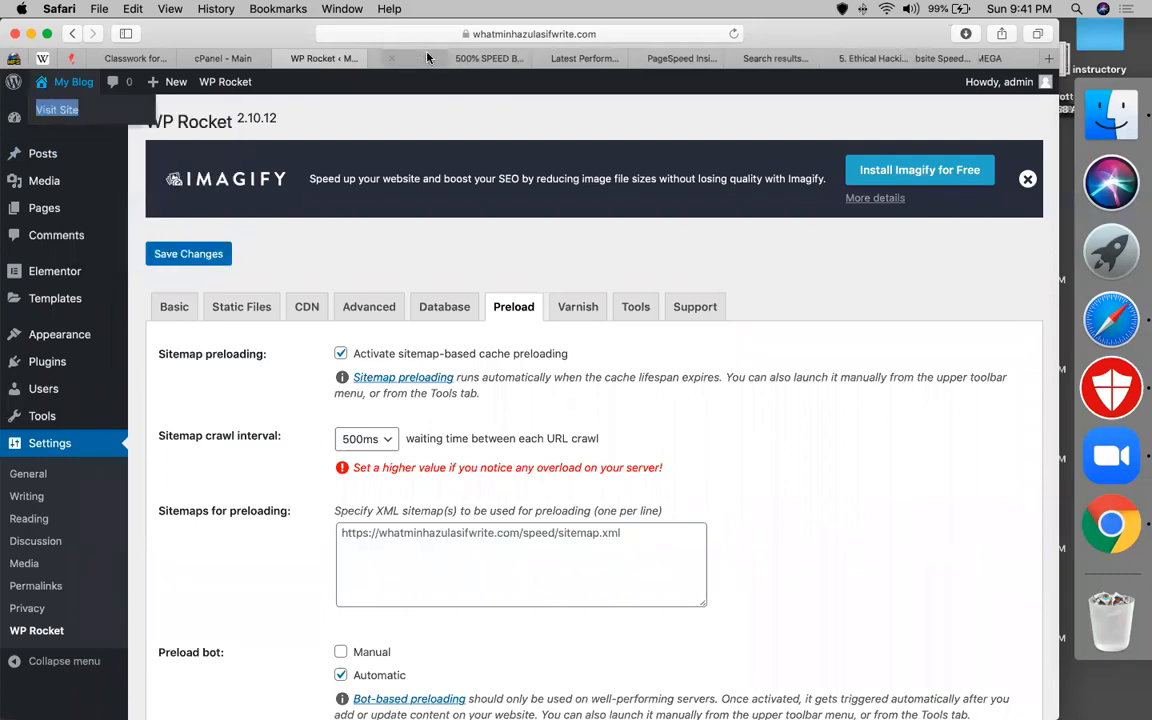
left_click(420, 58)
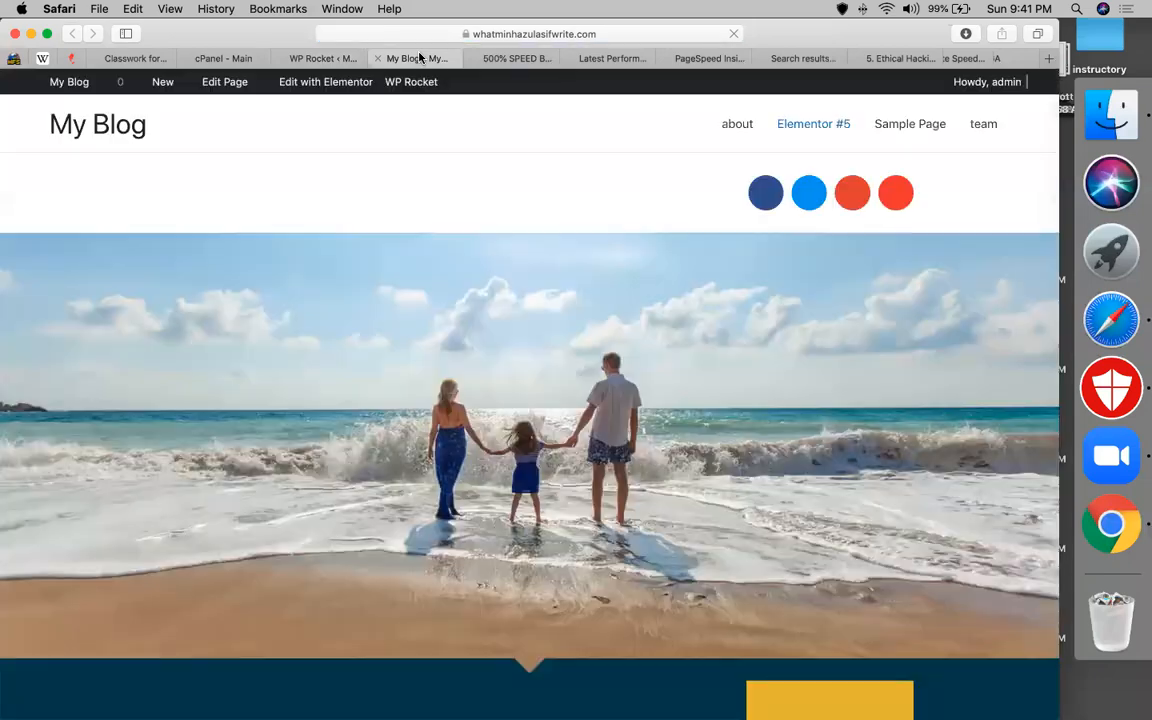
scroll(476, 253, "down", 4)
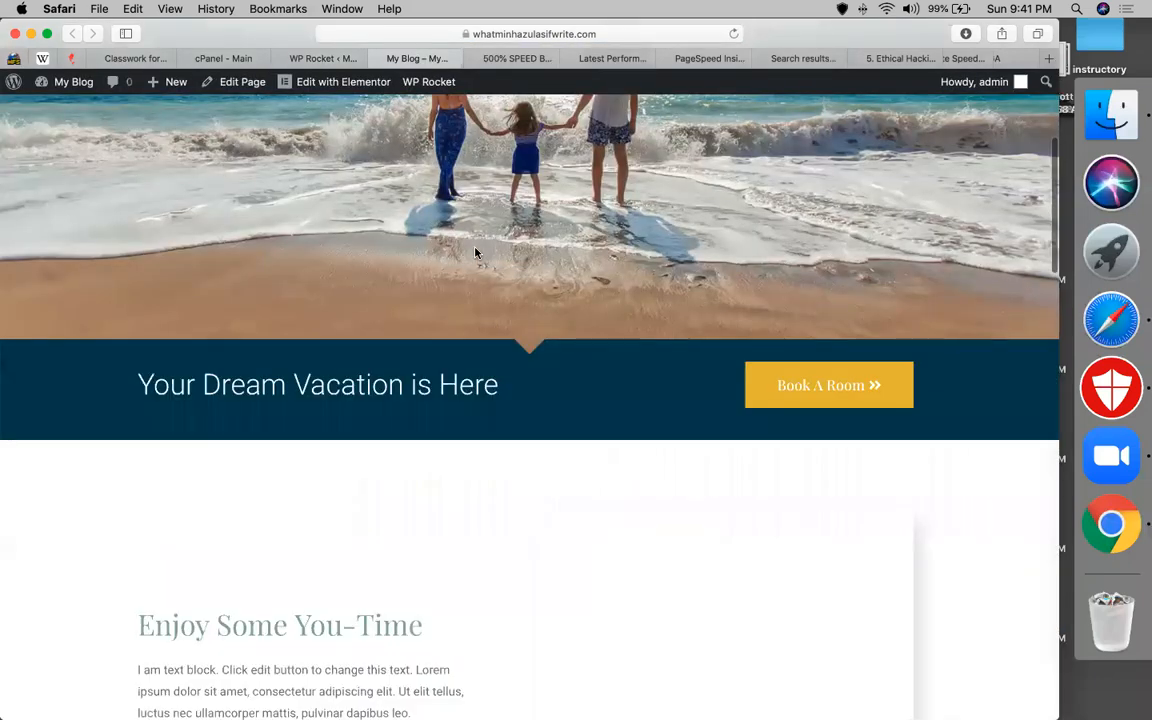
scroll(476, 253, "down", 6)
scroll(476, 253, "down", 10)
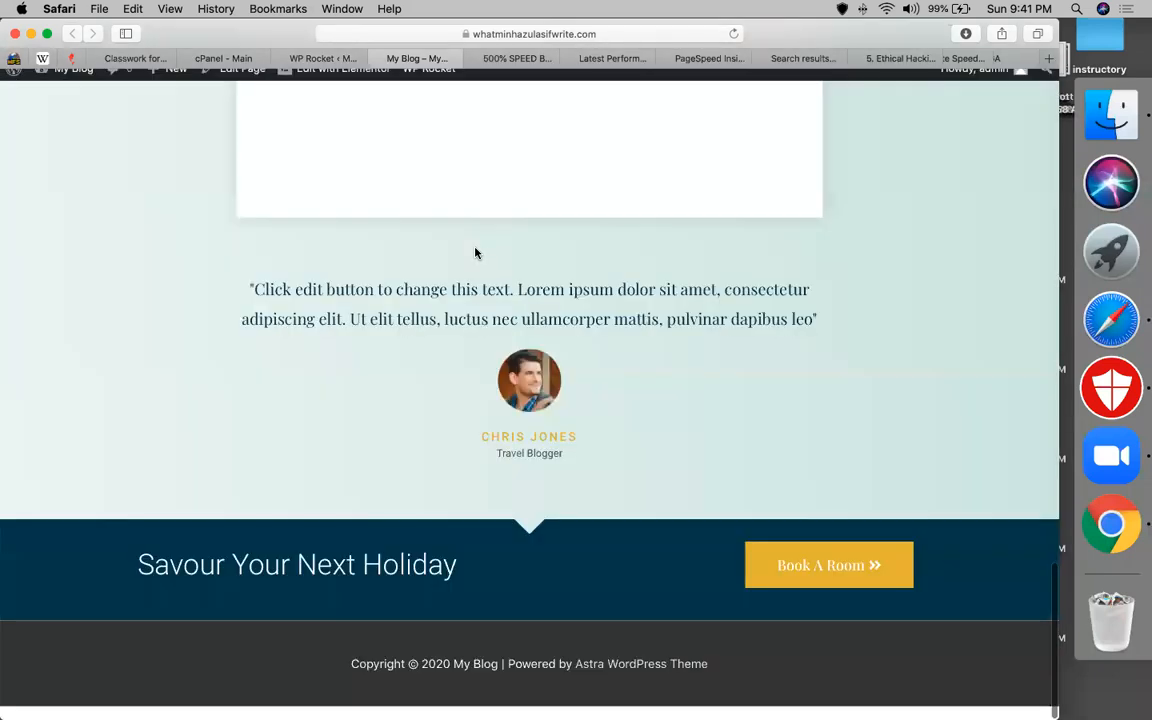
scroll(476, 253, "up", 10)
scroll(476, 253, "up", 10)
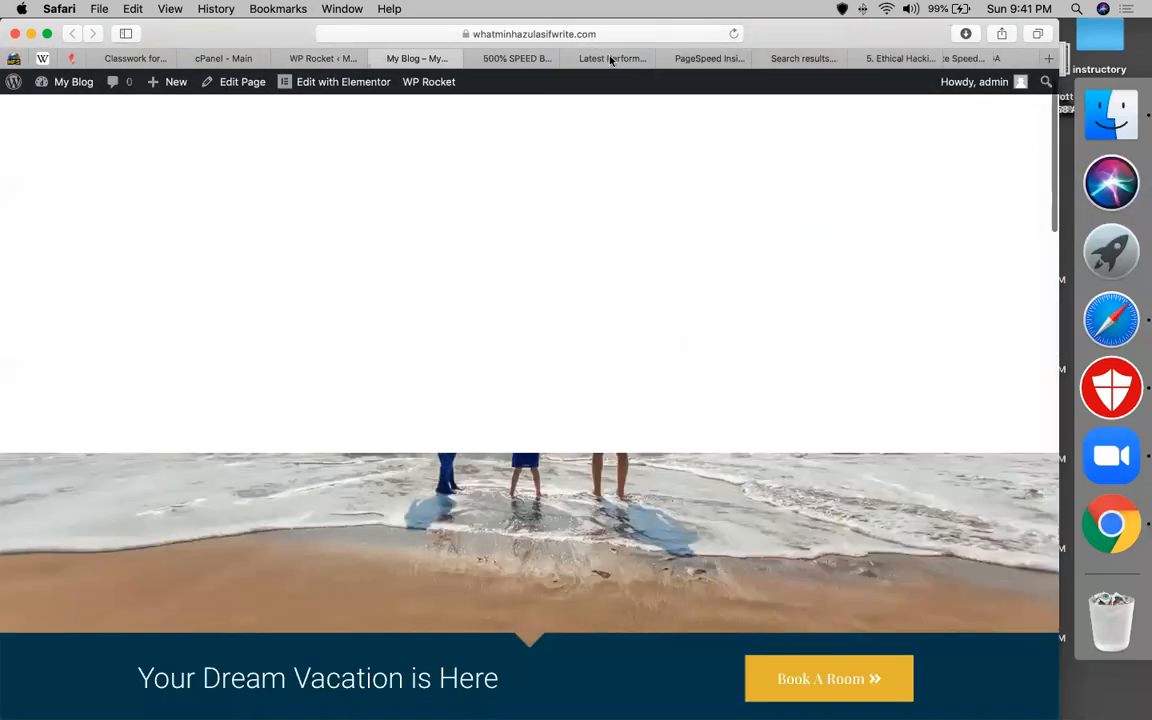
Re-test the site in GTmetrix and rerun its PageSpeed Insights analysis.
left_click(610, 58)
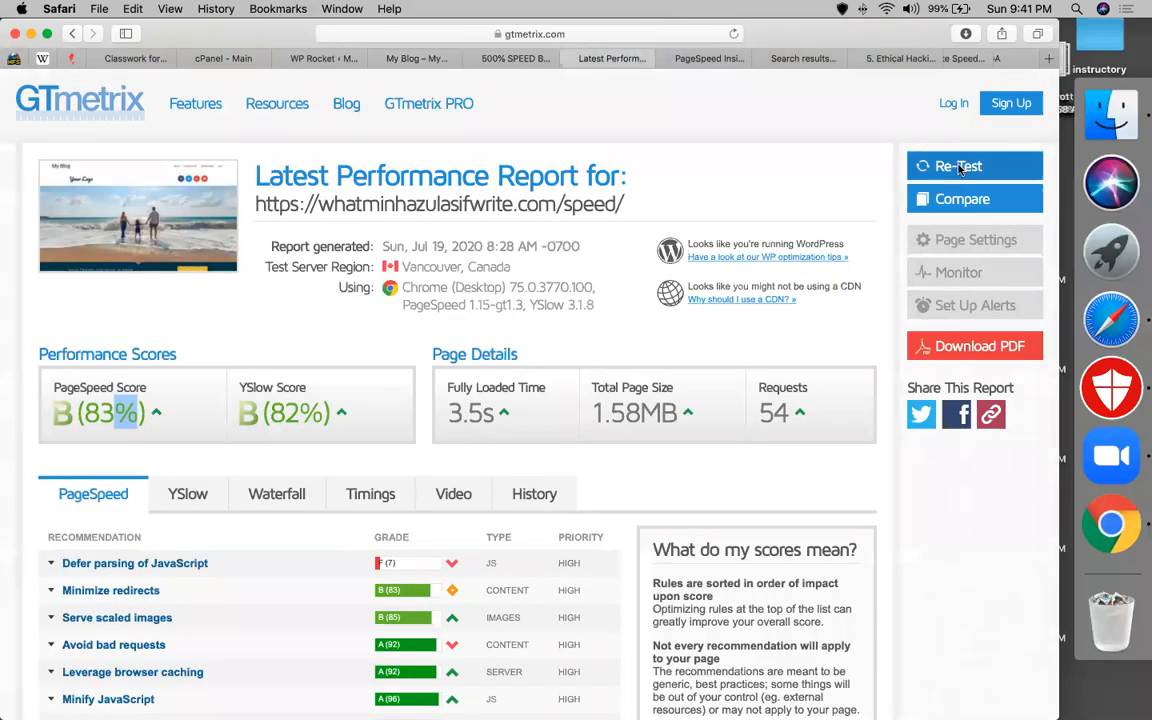
left_click(958, 167)
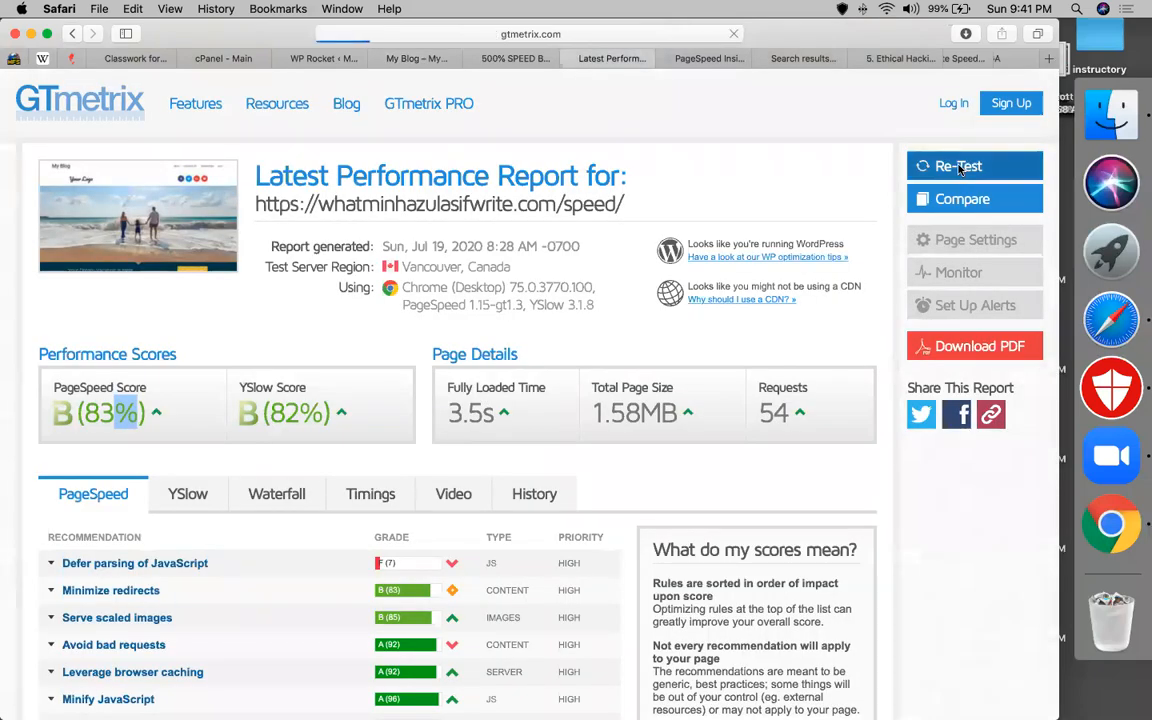
left_click(707, 59)
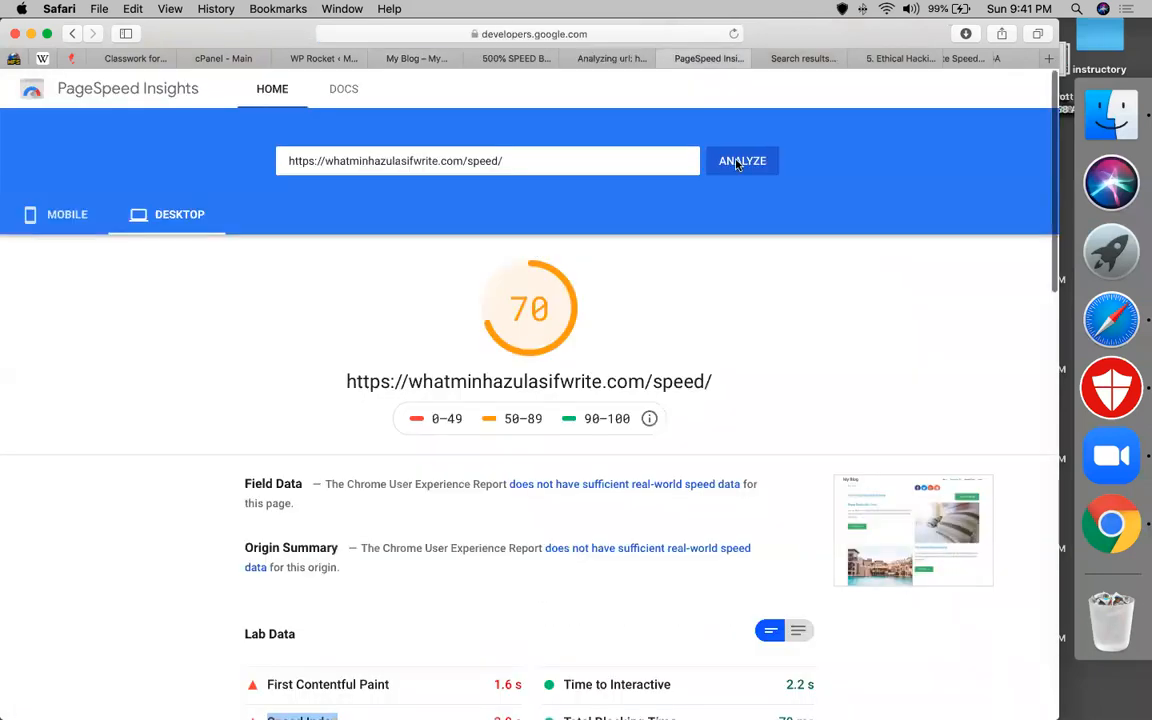
left_click(737, 162)
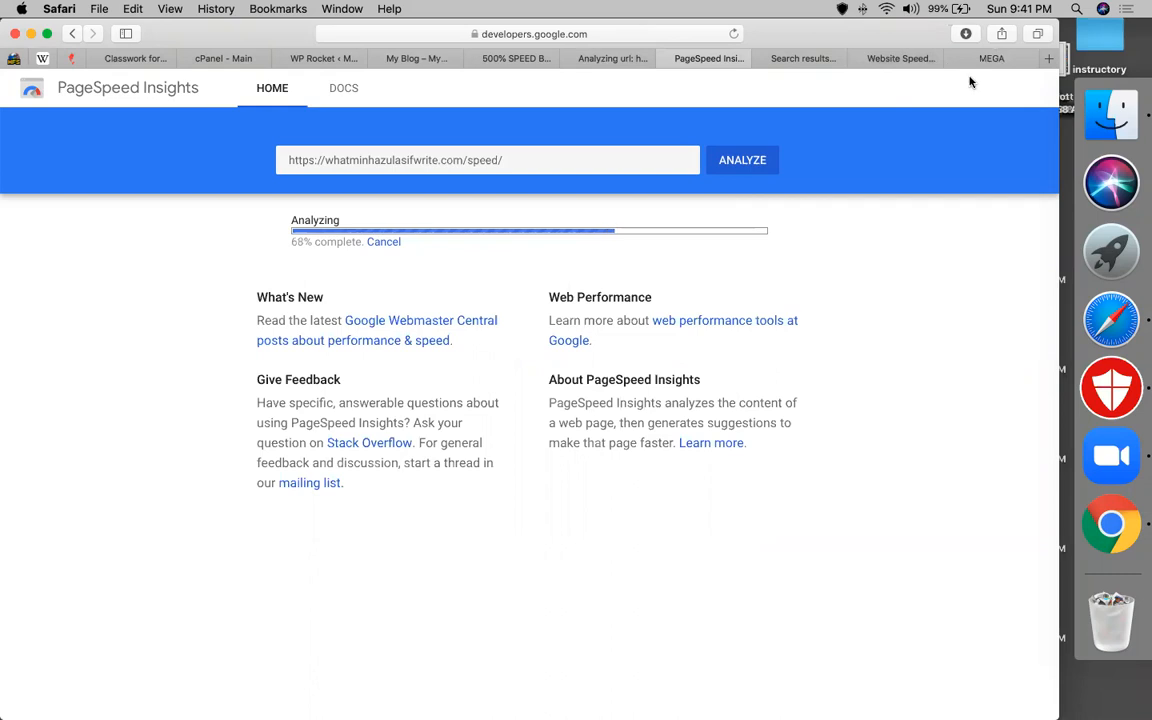
Close the MEGA page and try to rerun the Pingdom Website Speed Test for the site.
left_click(953, 59)
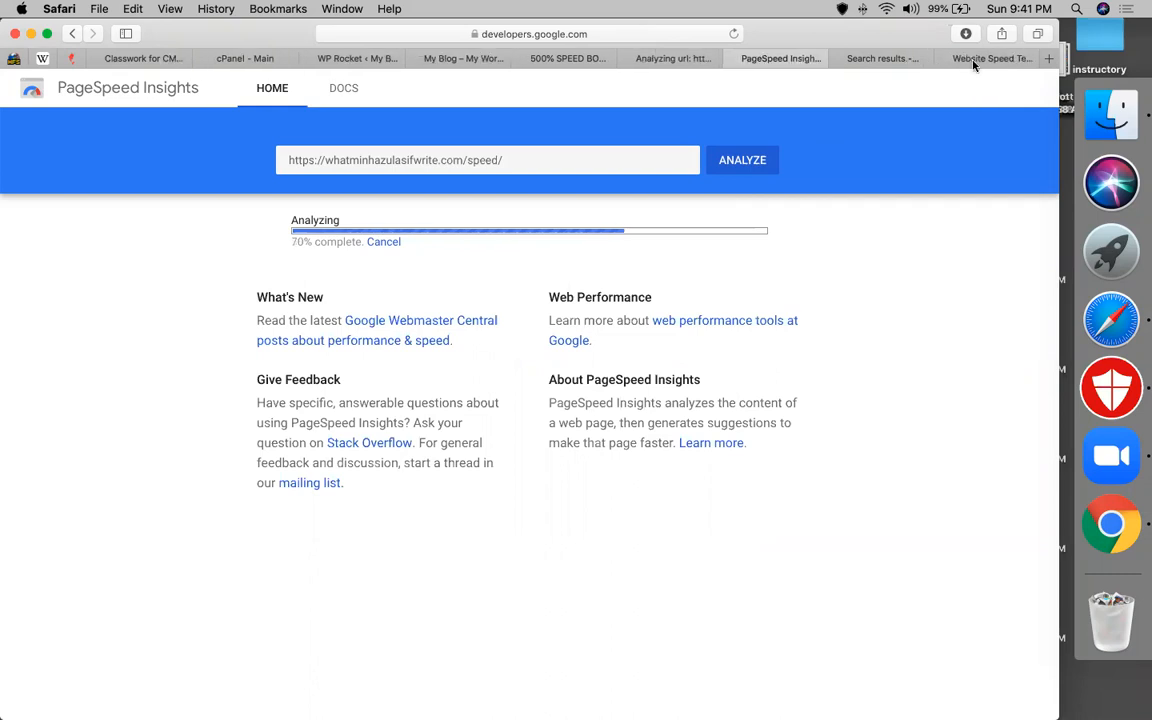
left_click(972, 62)
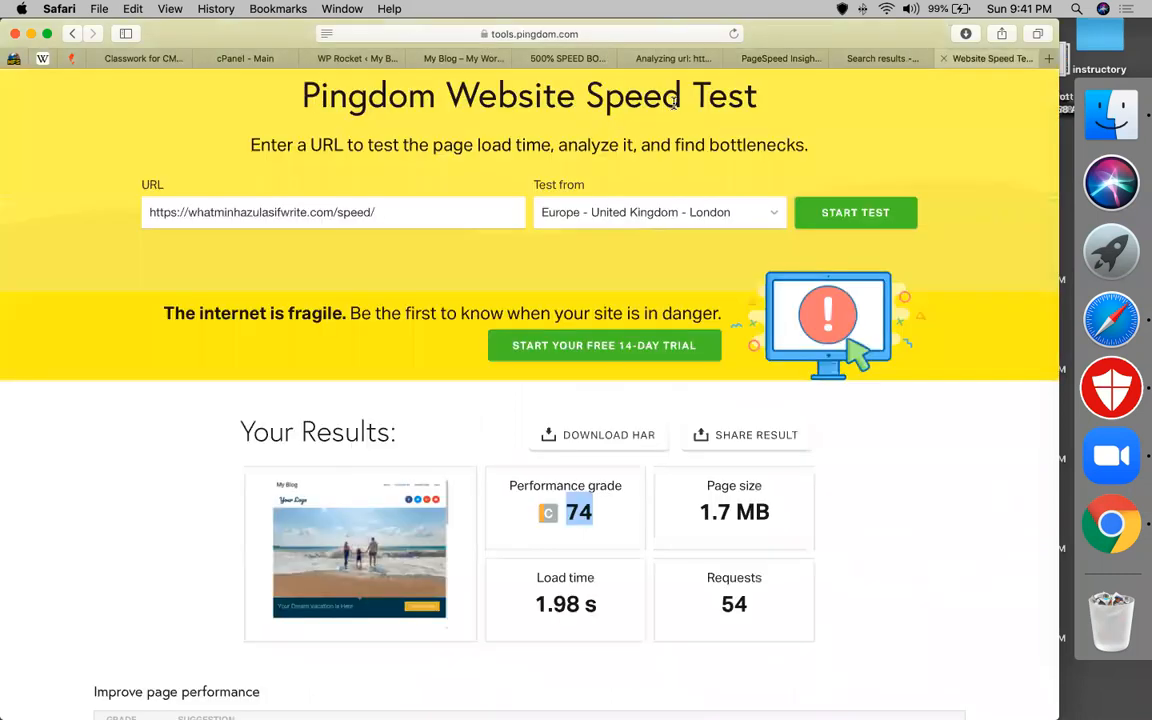
left_click(734, 35)
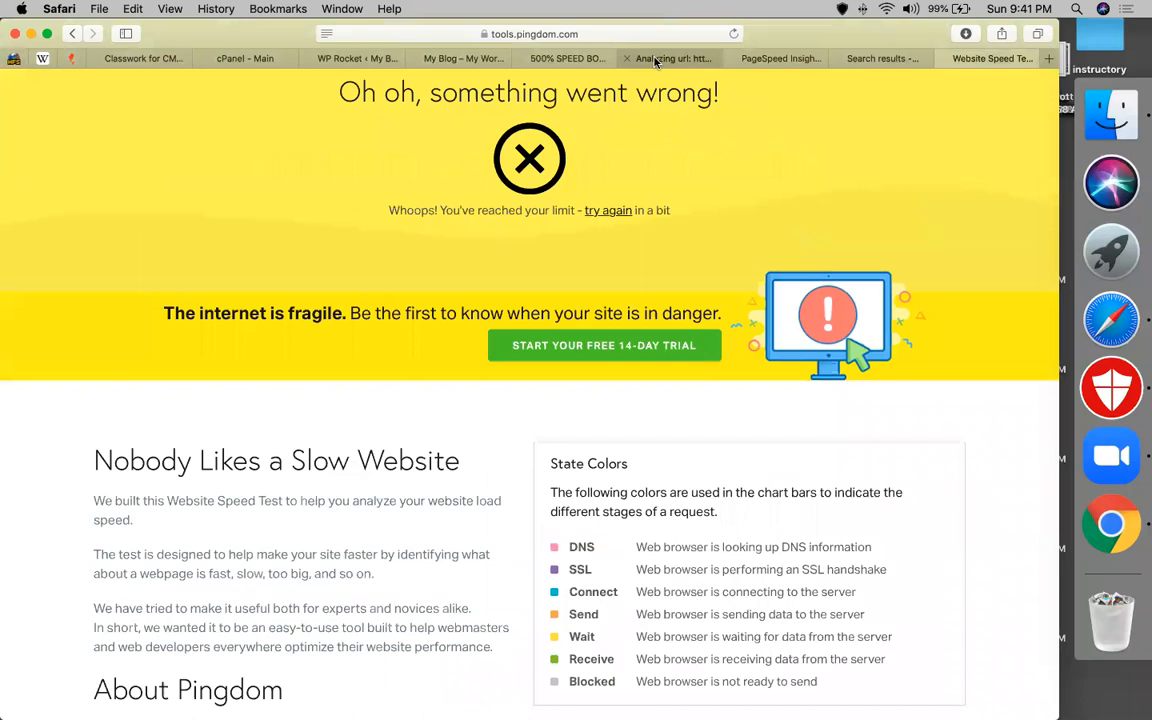
Check the new test results for the site in PageSpeed Insights for desktop, GTmetrix and Pingdom.
left_click(660, 60)
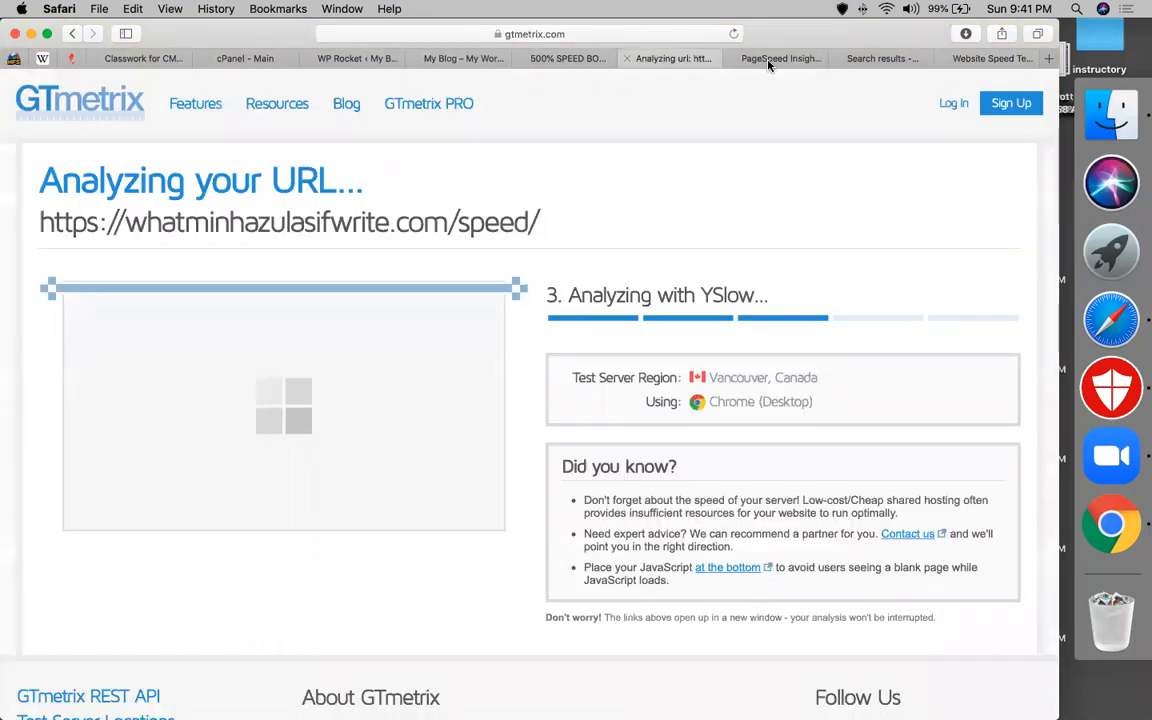
left_click(769, 60)
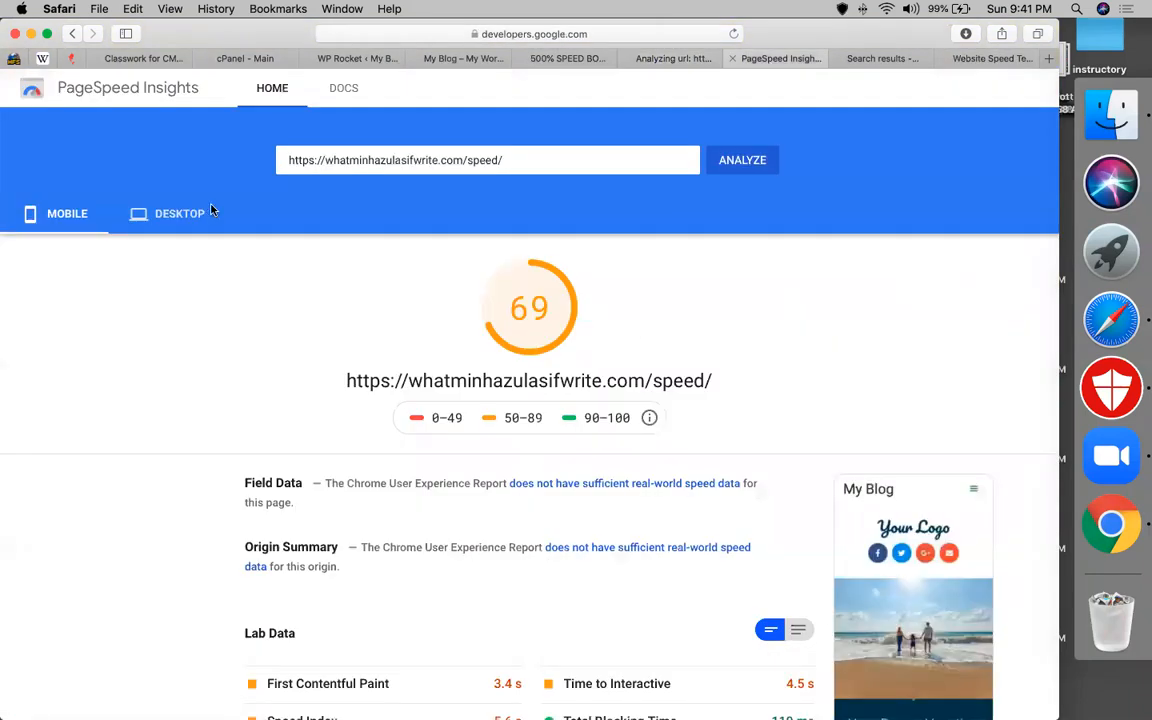
left_click(171, 214)
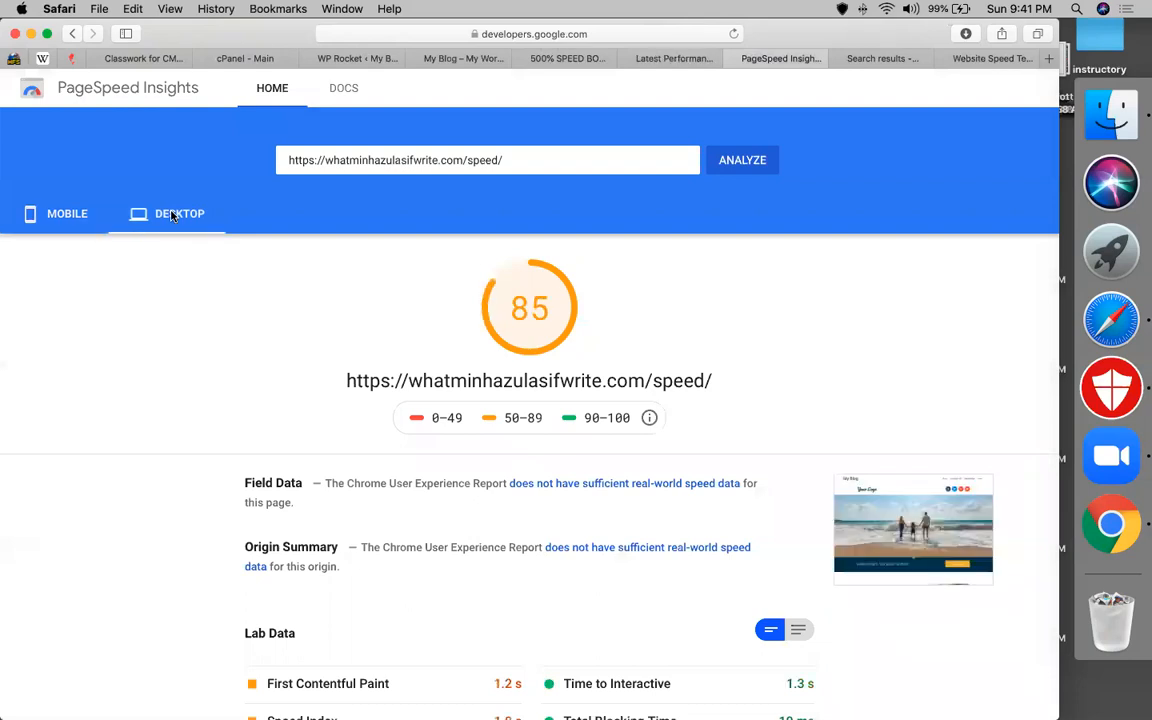
left_click(657, 62)
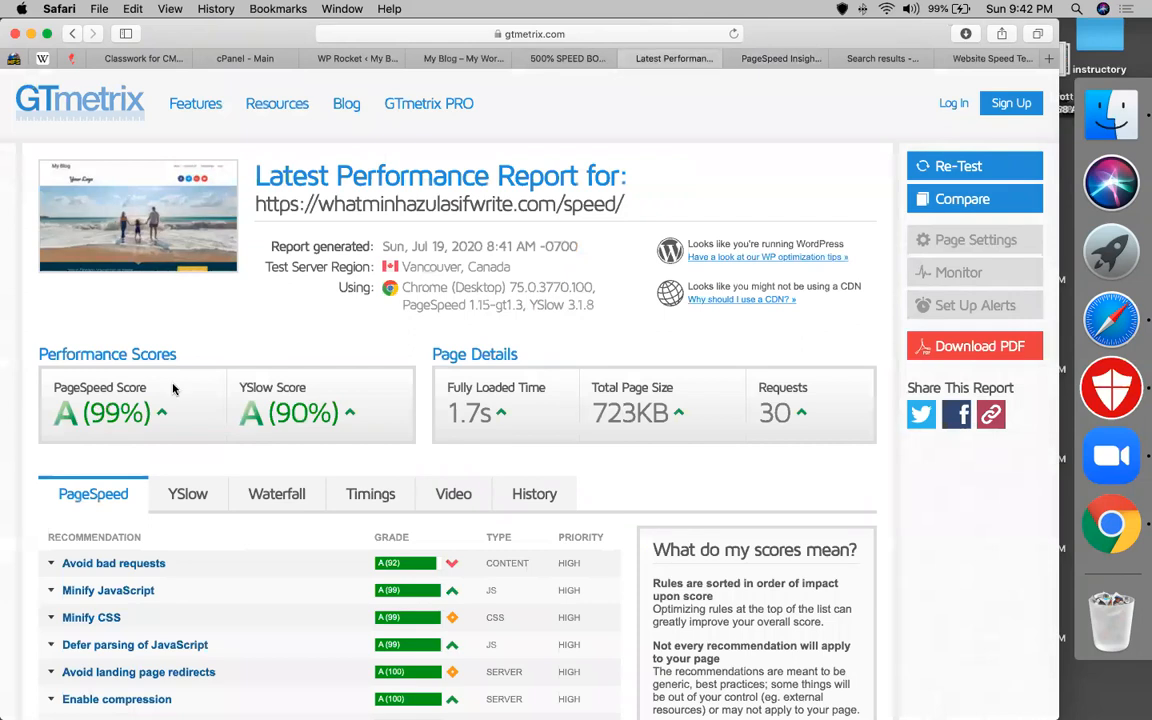
left_click_drag(82, 413, 155, 413)
left_click(993, 60)
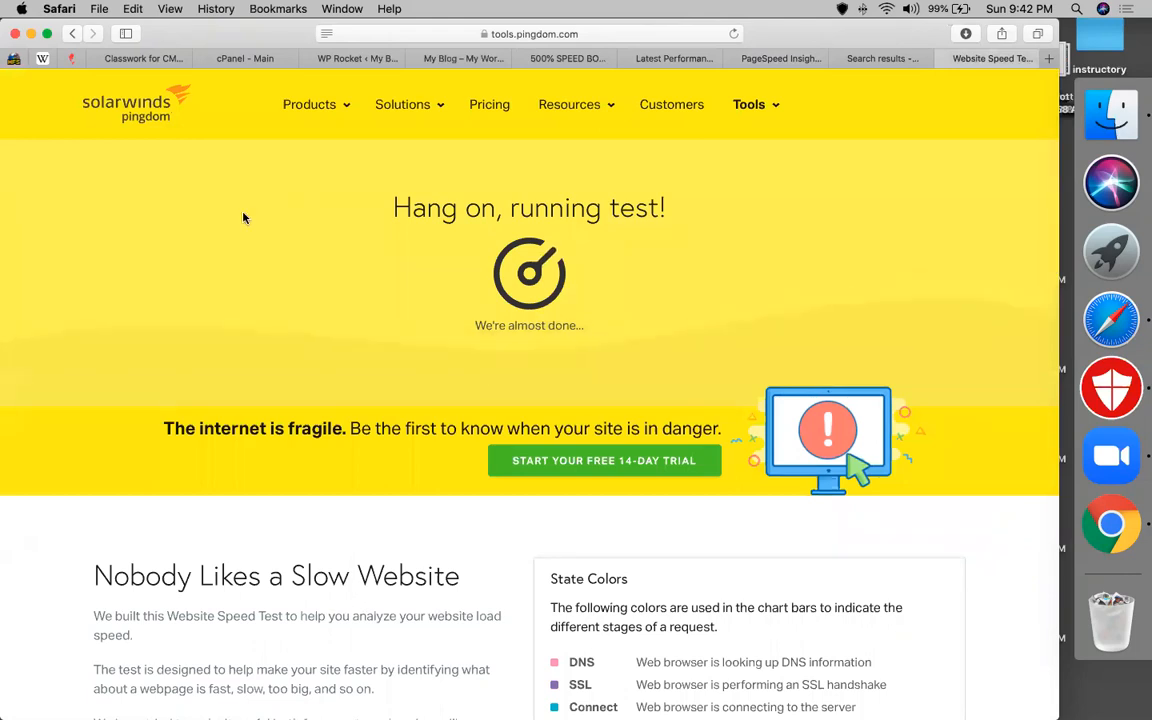
Review the Magic-01 Autoptimize entry and its plugin link in the 500% speed booster spreadsheet.
left_click(559, 59)
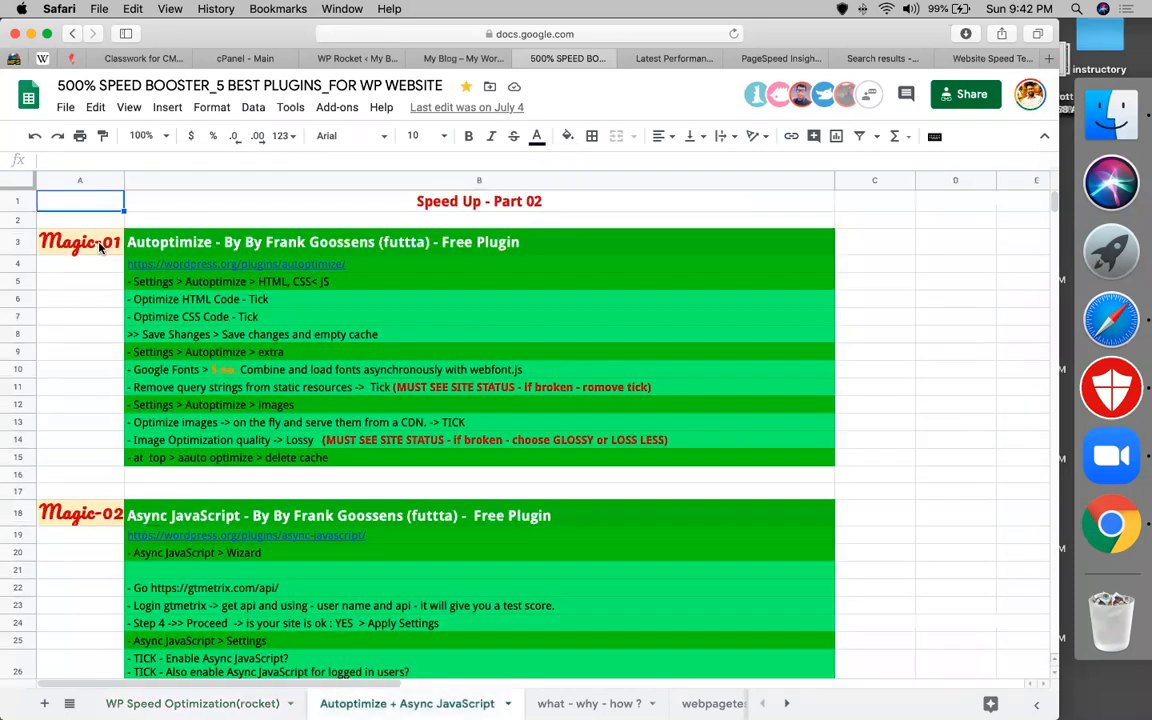
left_click(100, 247)
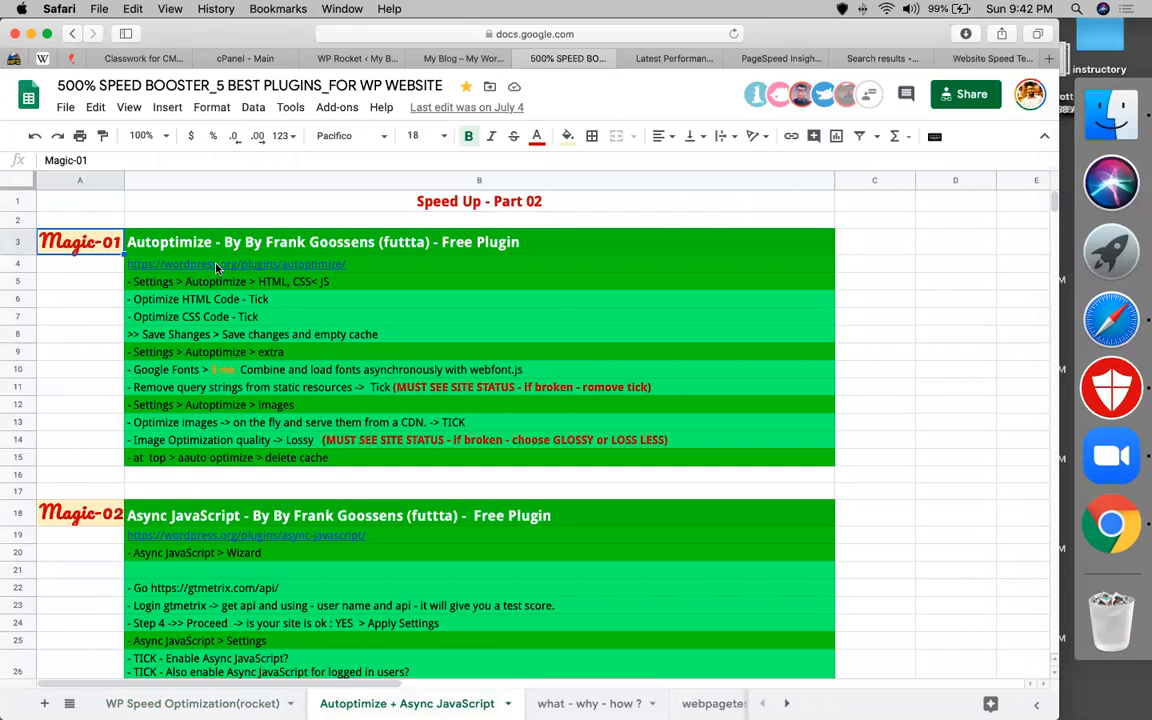
mouse_move(216, 268)
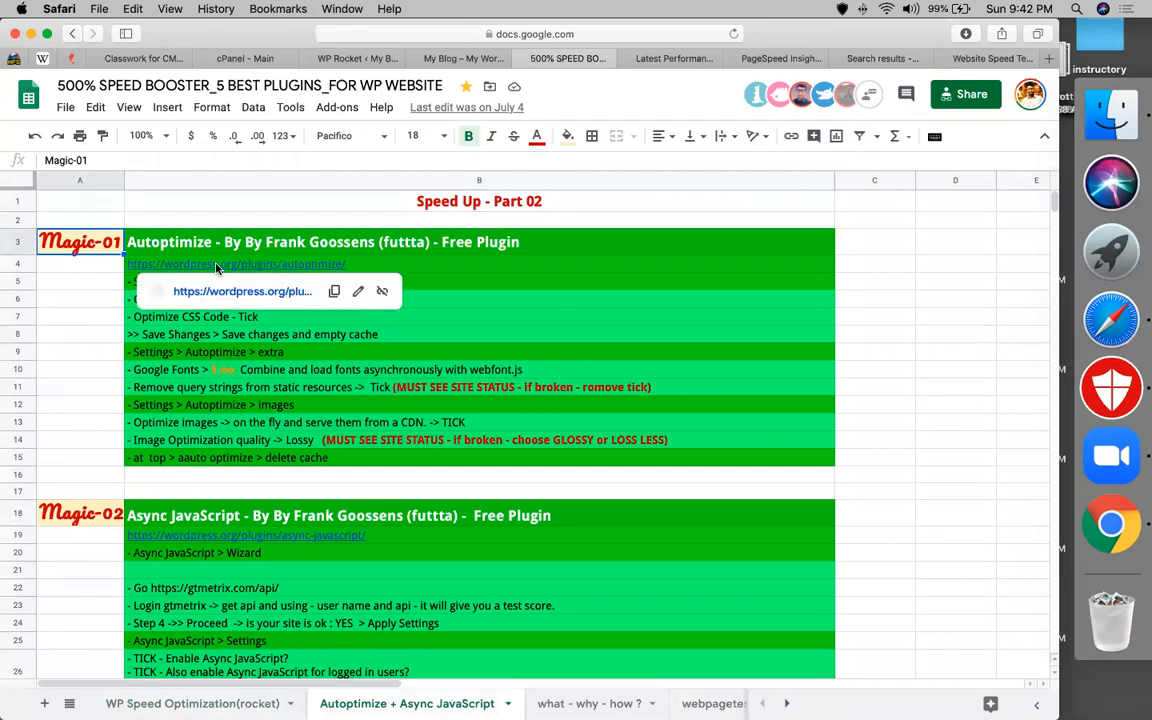
Open the Add Plugins page in the WordPress dashboard of My Blog.
left_click(460, 59)
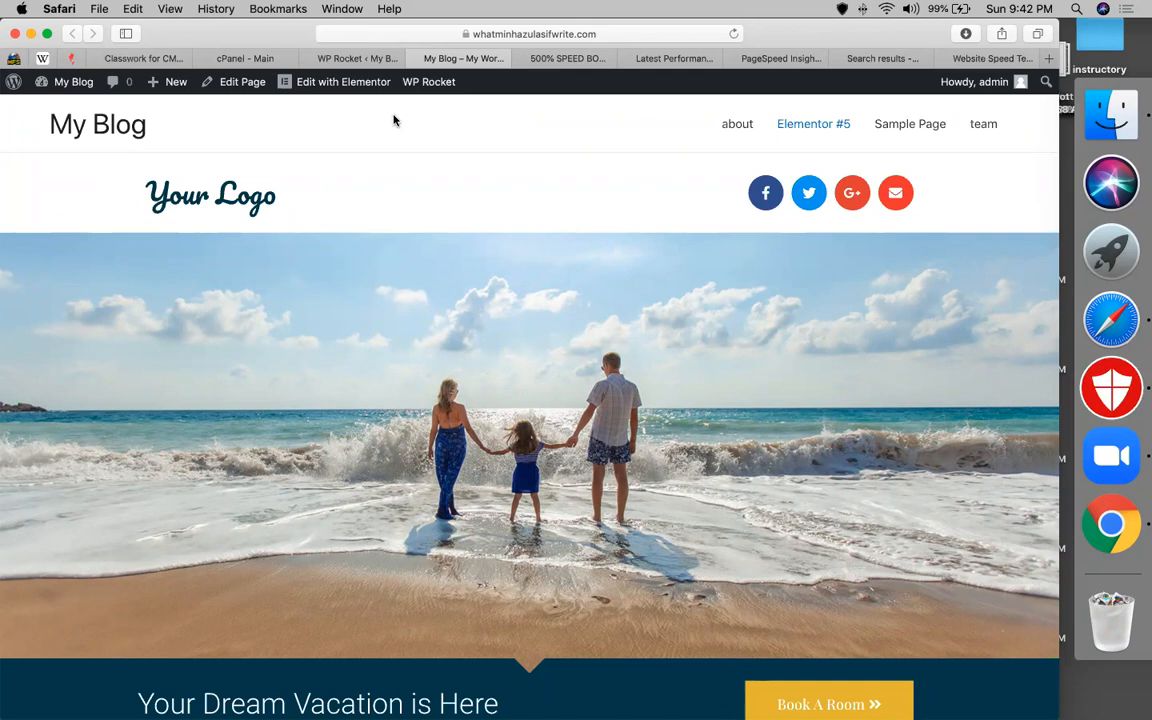
left_click(367, 58)
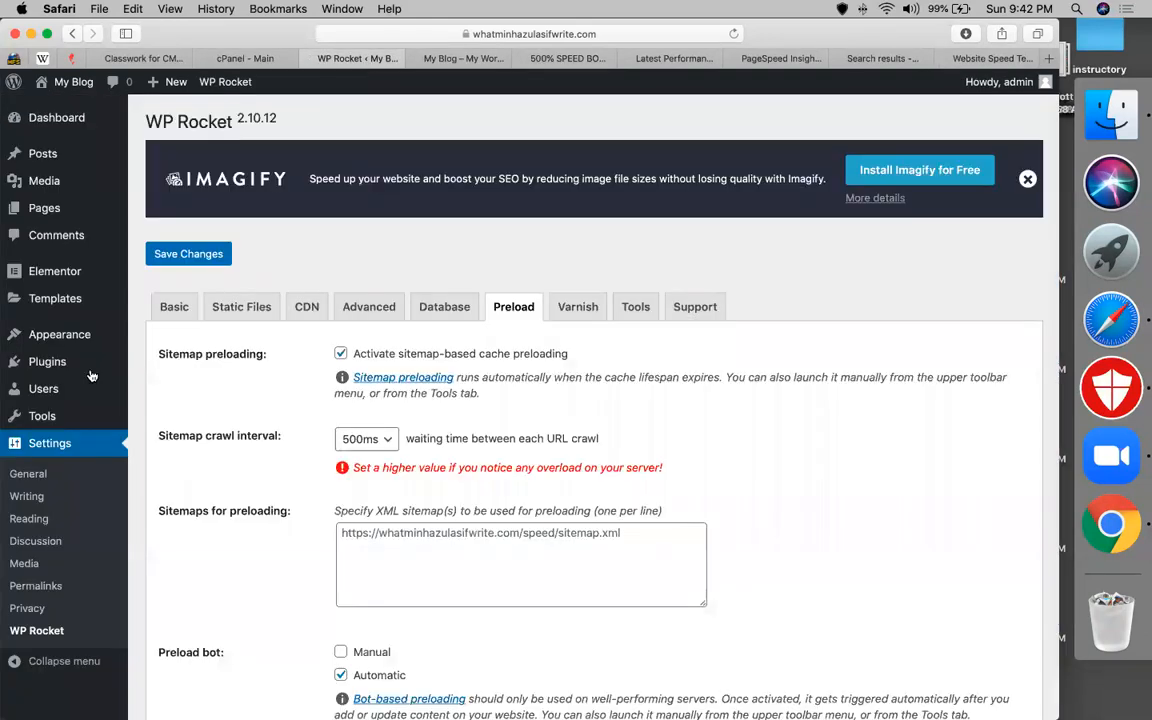
mouse_move(85, 364)
left_click(173, 388)
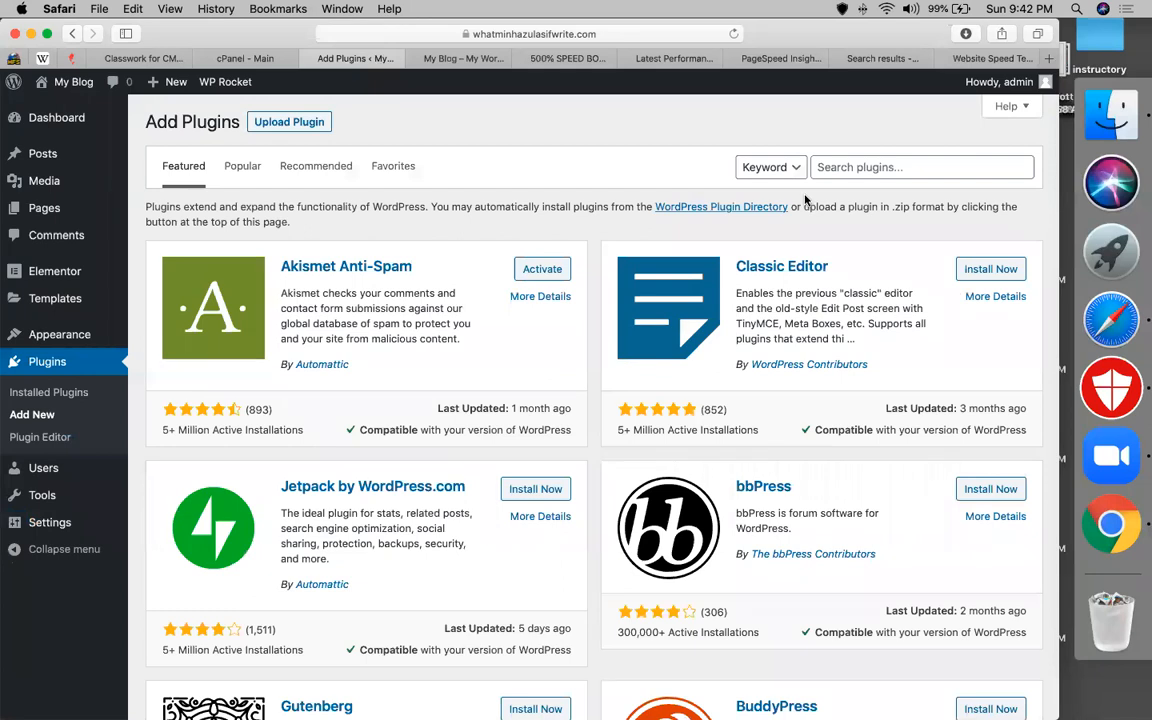
Search the plugin directory for "autooptimize" and look through the results.
left_click(823, 167)
type("auto")
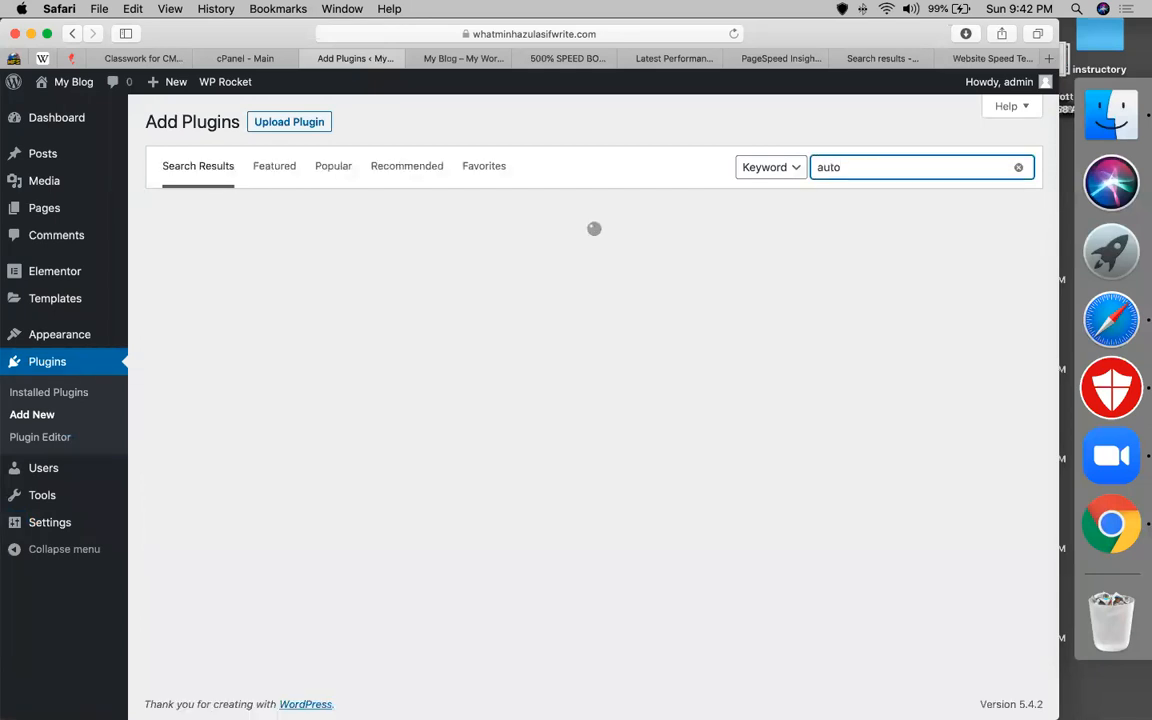
type("optimize")
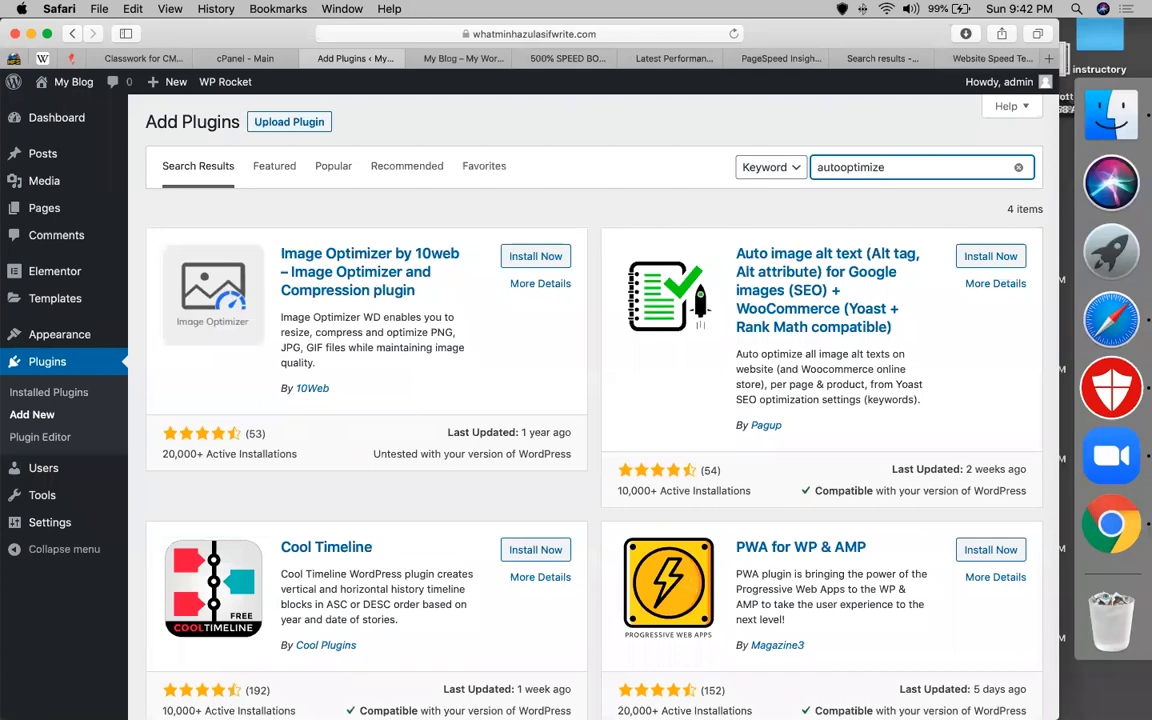
scroll(716, 288, "down", 3)
scroll(716, 288, "up", 3)
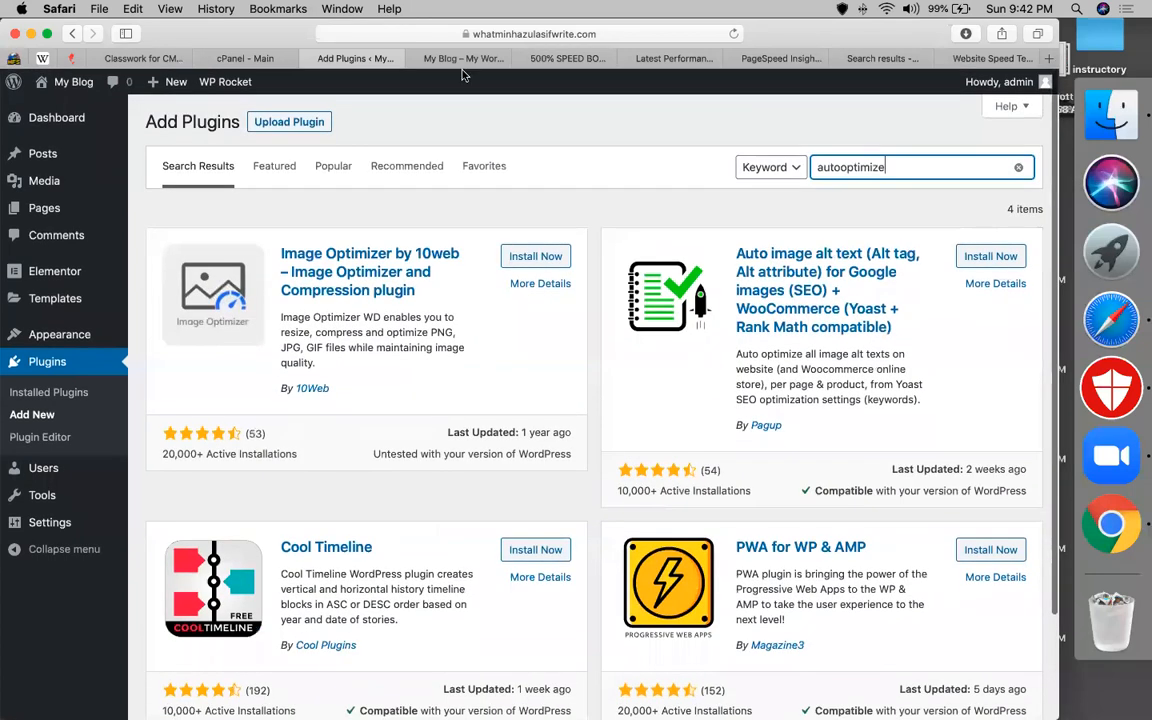
Correct the plugin search to "autoptimize" as spelled in the spreadsheet, and install and activate the Autoptimize plugin.
left_click(545, 60)
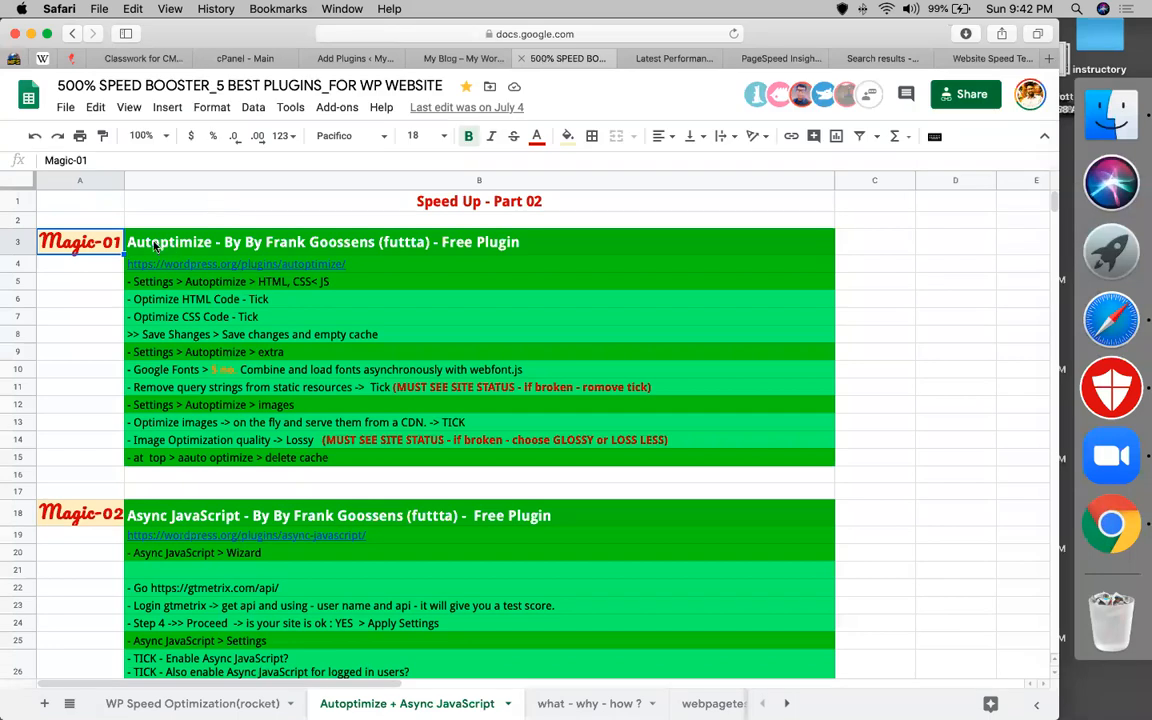
left_click(350, 58)
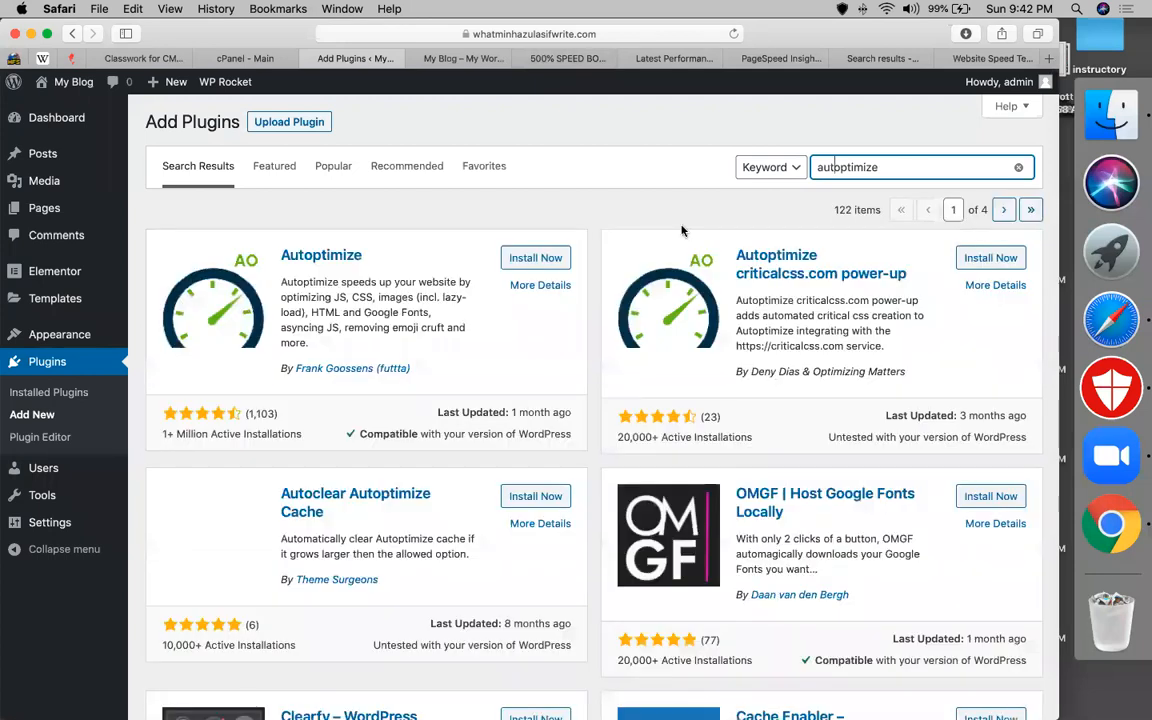
left_click(387, 376)
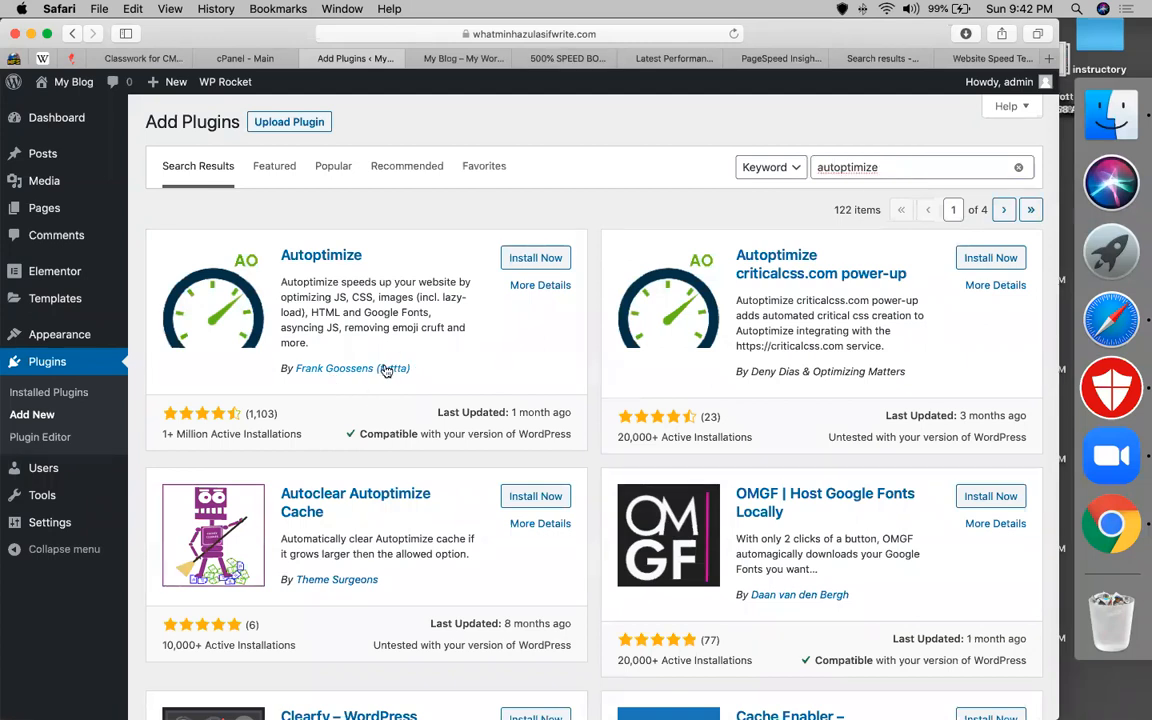
left_click(522, 259)
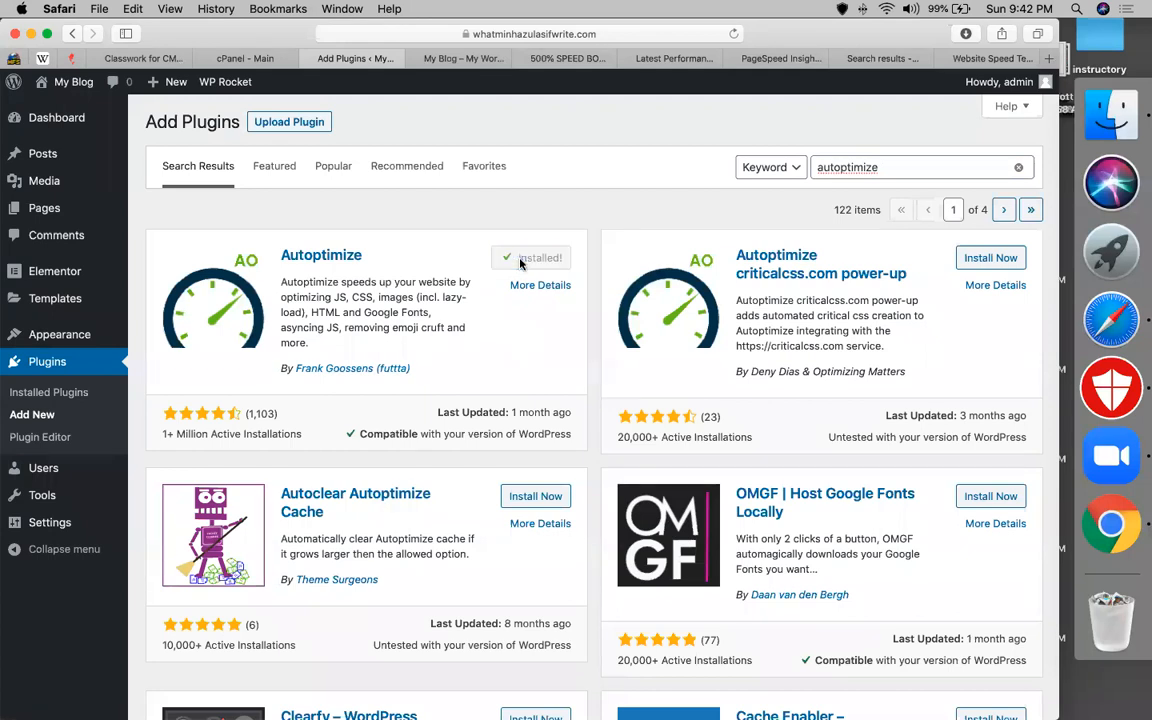
left_click(521, 261)
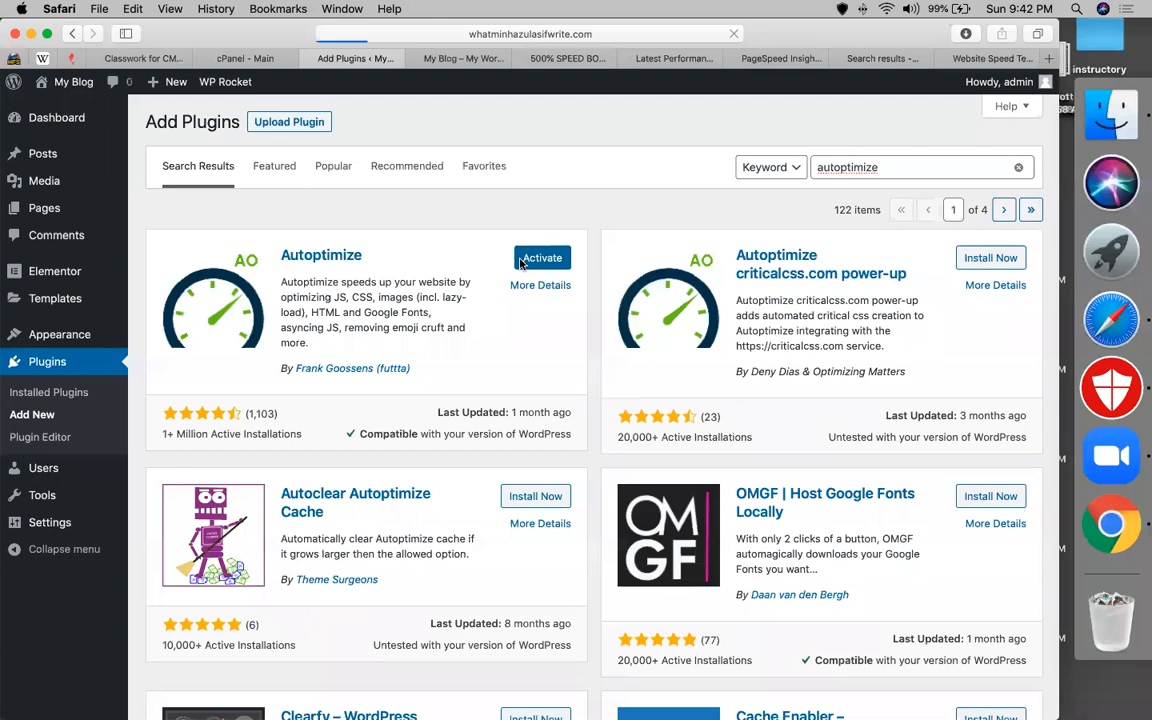
Check the Autoptimize settings path in the spreadsheet and open the plugin's settings page in WordPress.
left_click(567, 58)
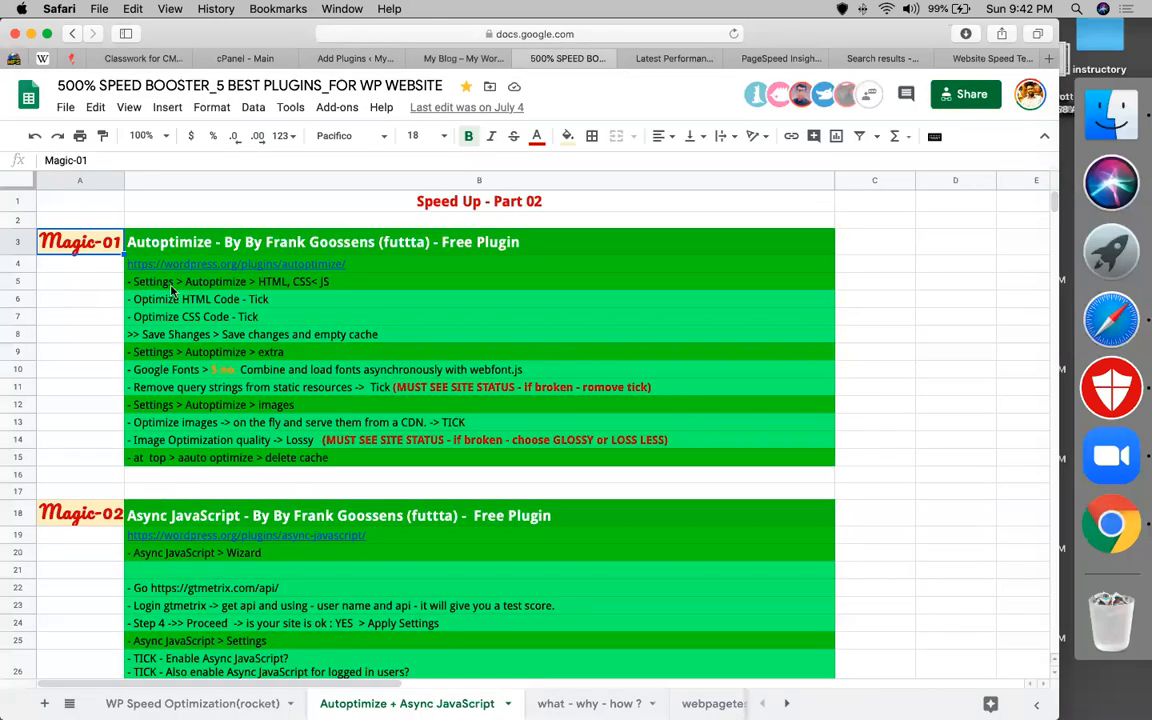
left_click(171, 286)
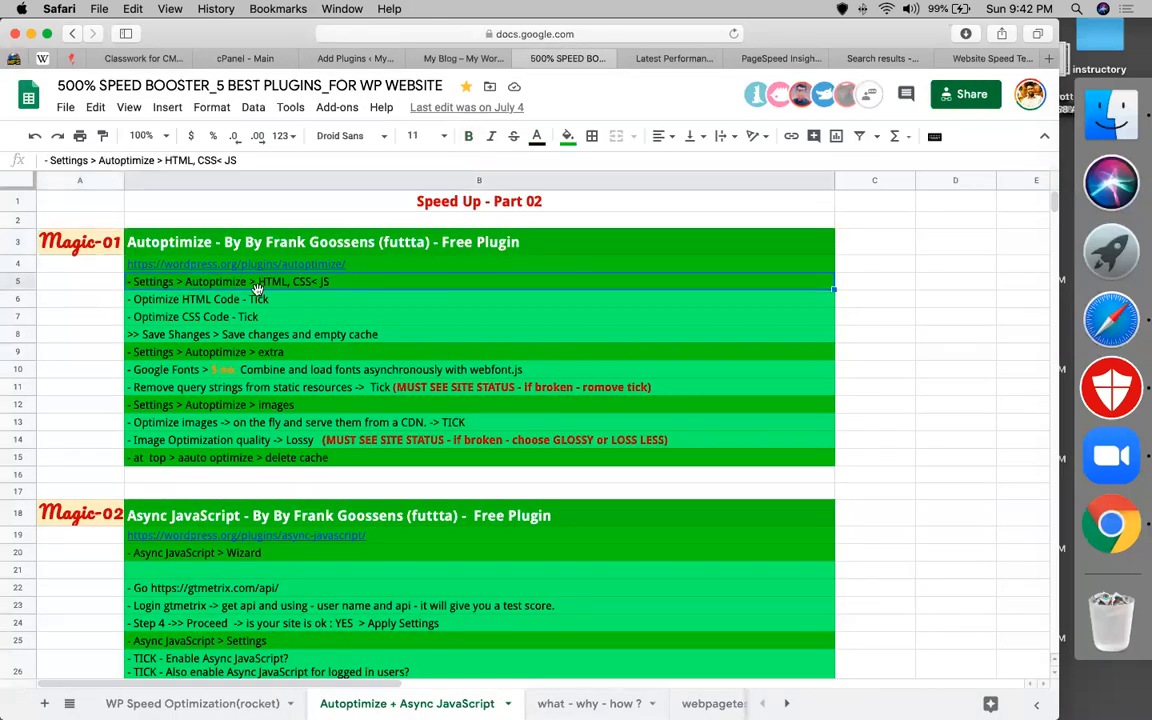
left_click(355, 60)
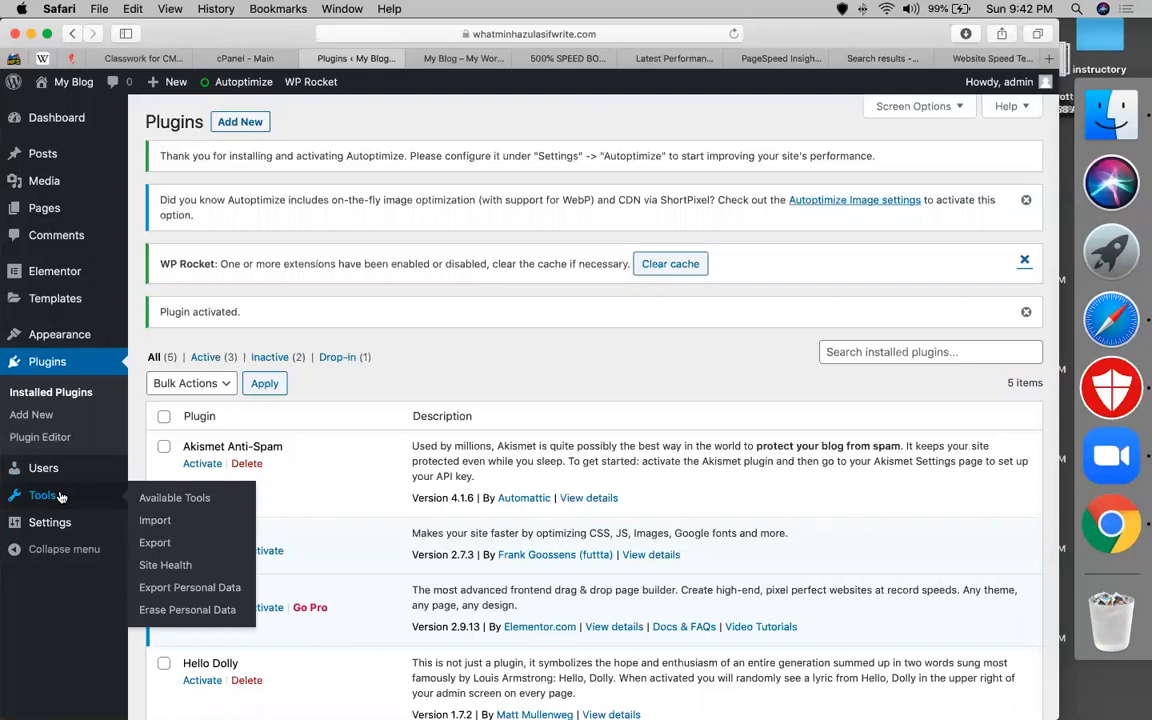
mouse_move(49, 525)
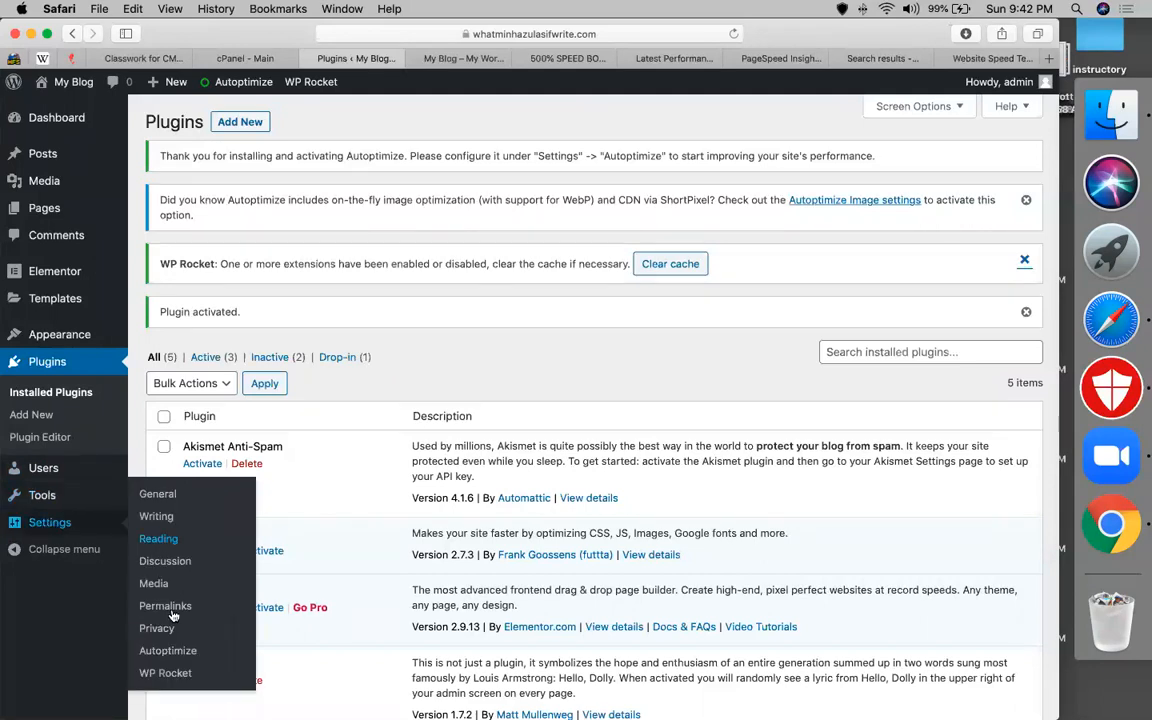
left_click(164, 650)
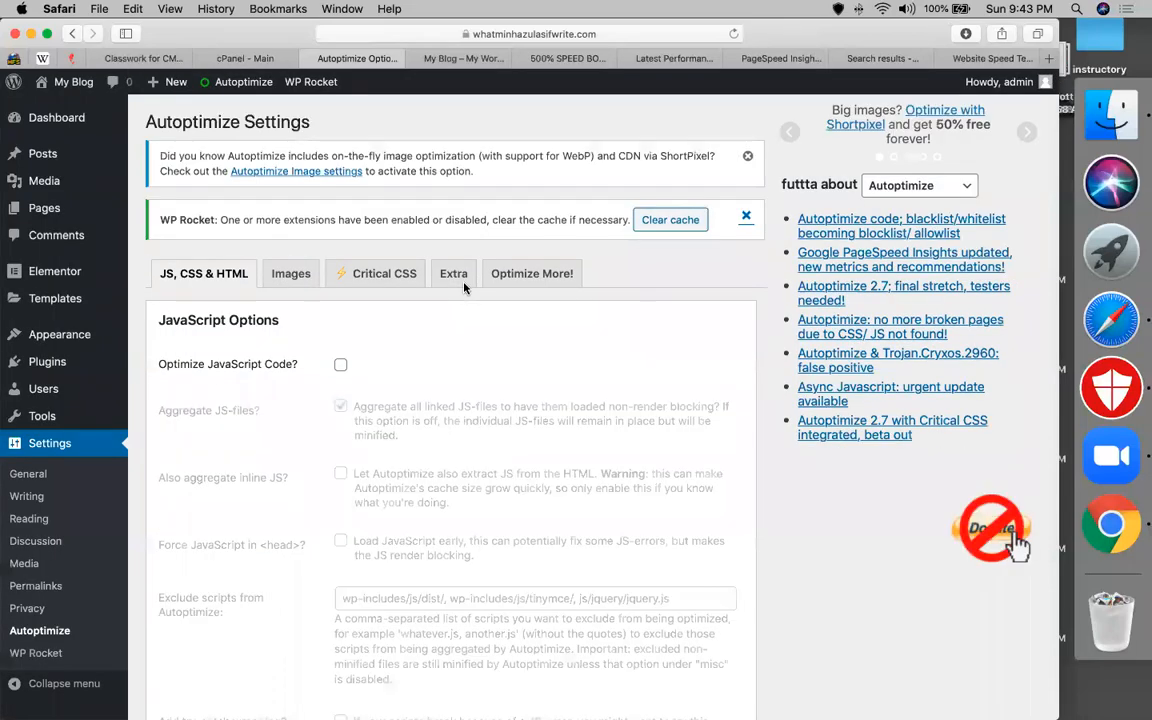
Enable Optimize JavaScript Code, Optimize CSS Code and Optimize HTML Code in the Autoptimize settings.
left_click(341, 366)
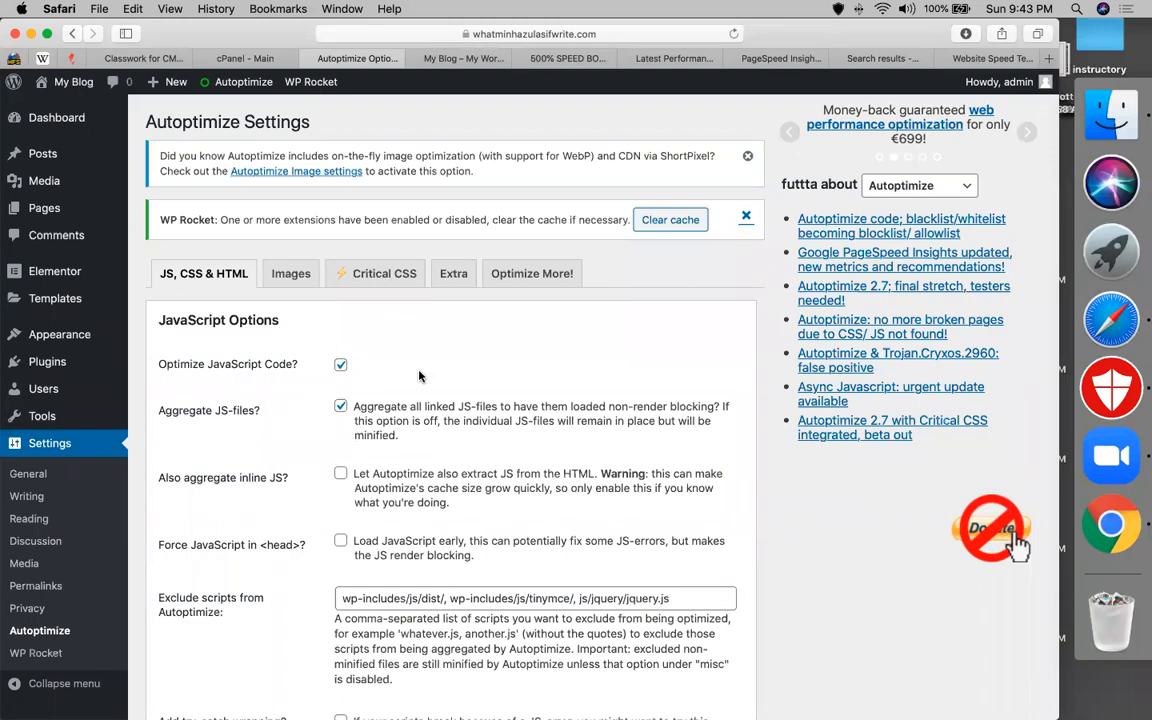
scroll(420, 375, "down", 1)
scroll(420, 375, "down", 7)
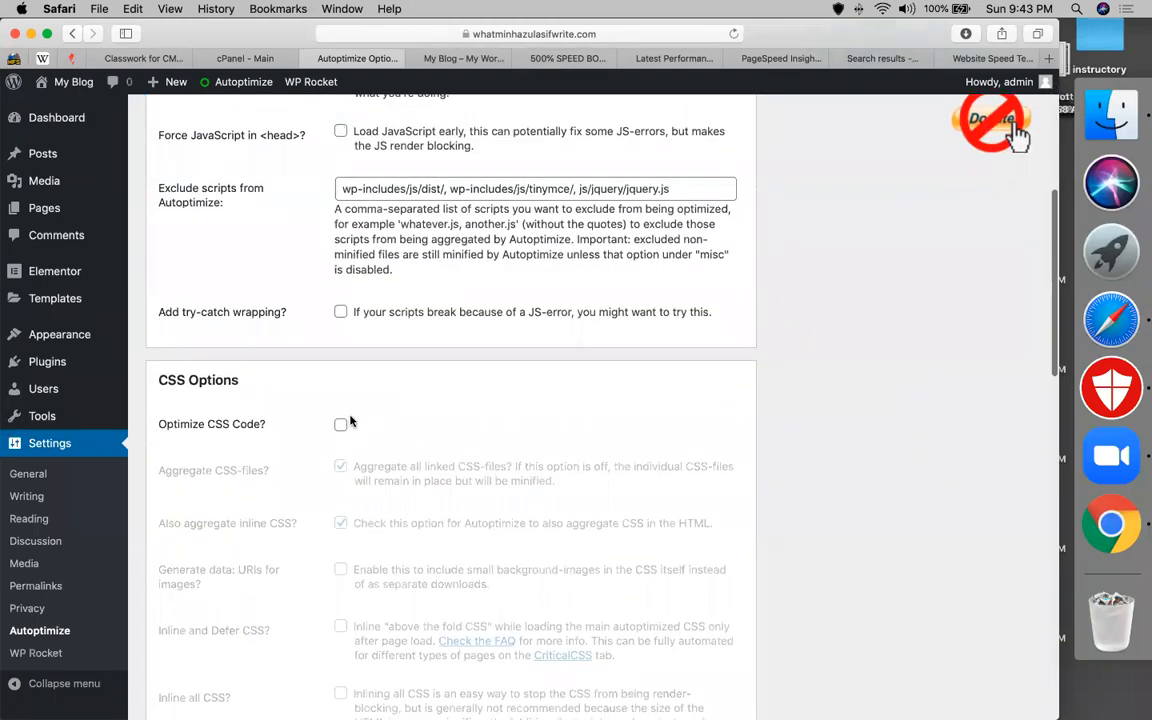
left_click(341, 426)
scroll(350, 427, "down", 10)
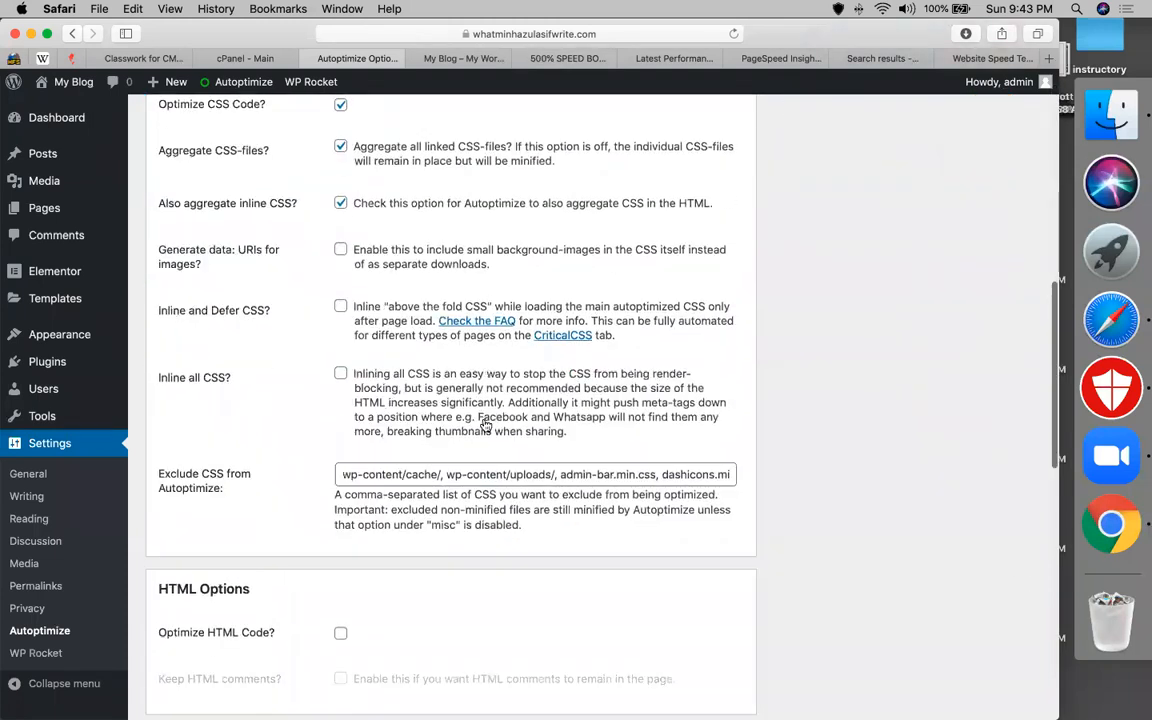
left_click(340, 401)
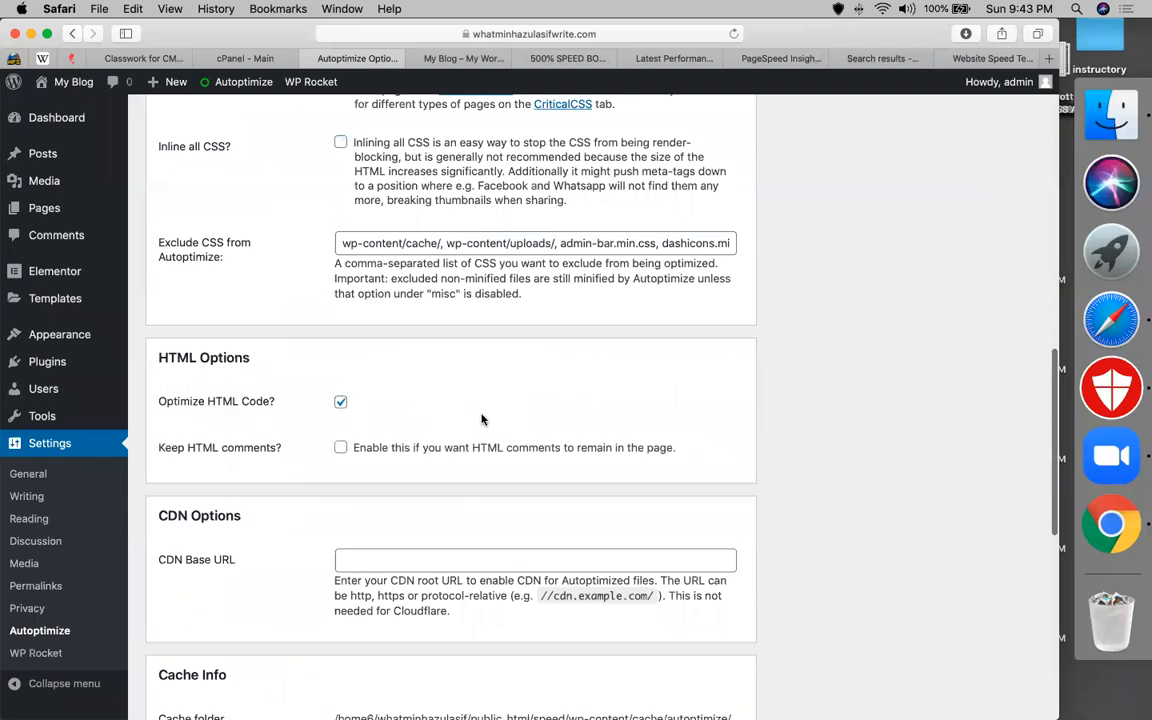
scroll(481, 419, "down", 2)
scroll(481, 419, "down", 5)
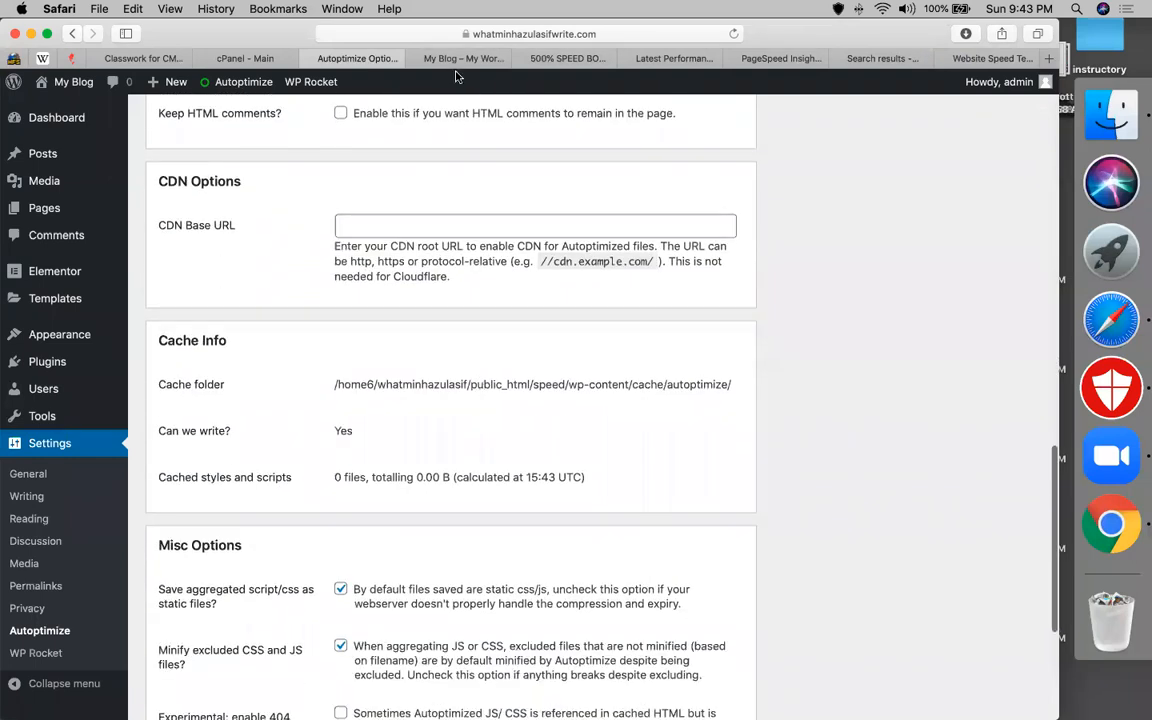
Select the full web address of the speed booster spreadsheet.
left_click(536, 62)
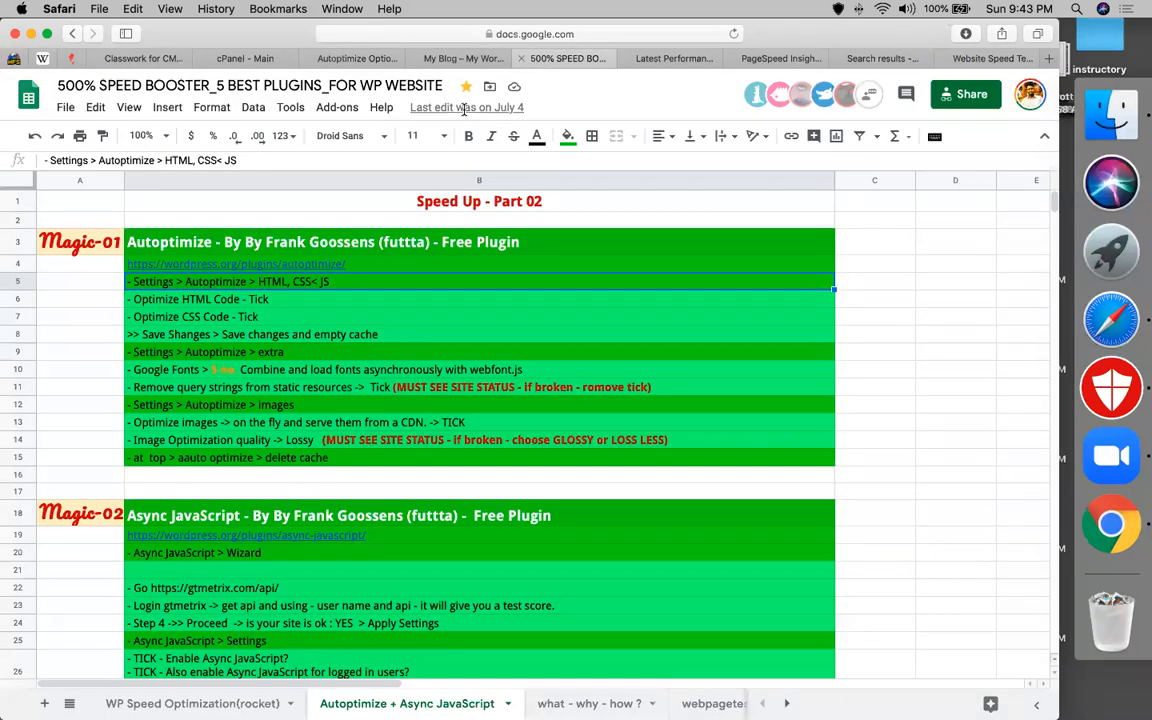
left_click(618, 34)
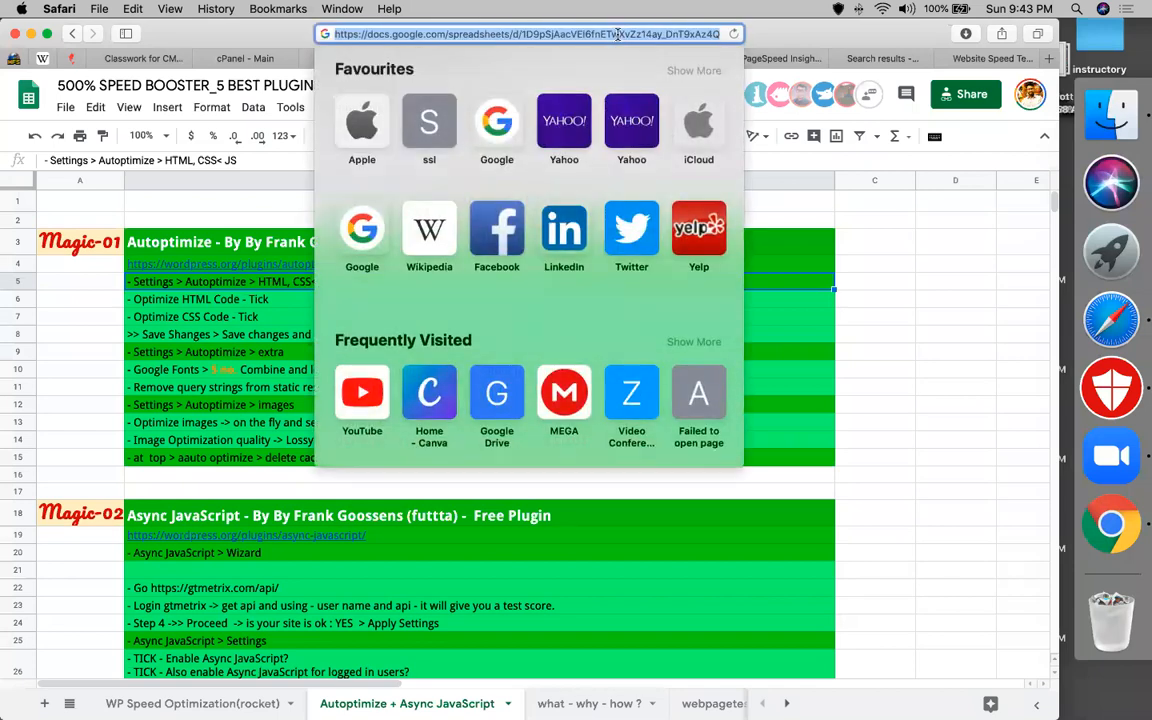
left_click(870, 628)
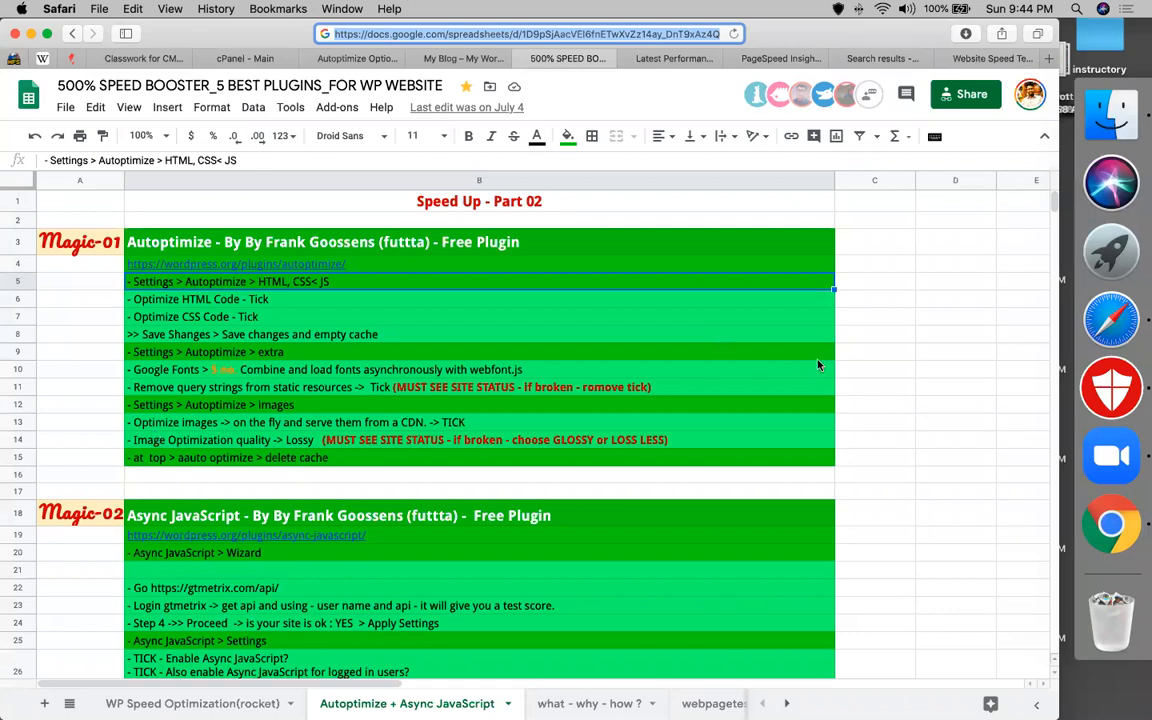
Review the Optimize HTML, Optimize CSS and save-changes instructions under the Autoptimize heading in the spreadsheet.
left_click(195, 299)
left_click(166, 318)
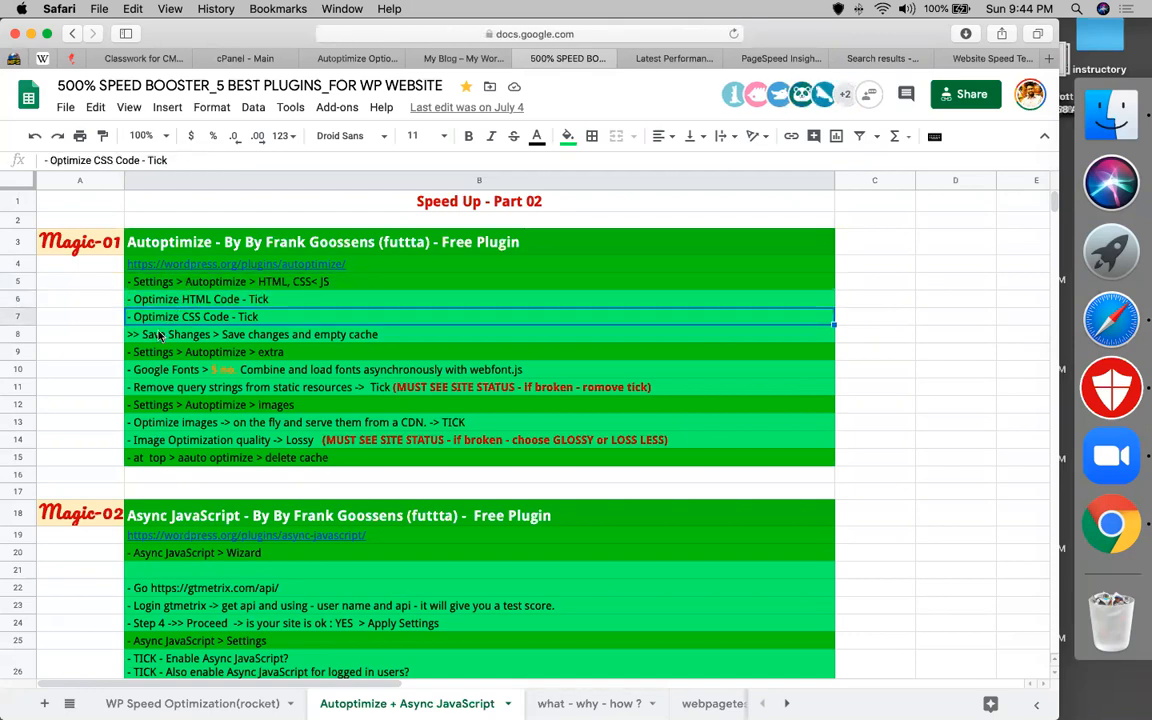
left_click(158, 336)
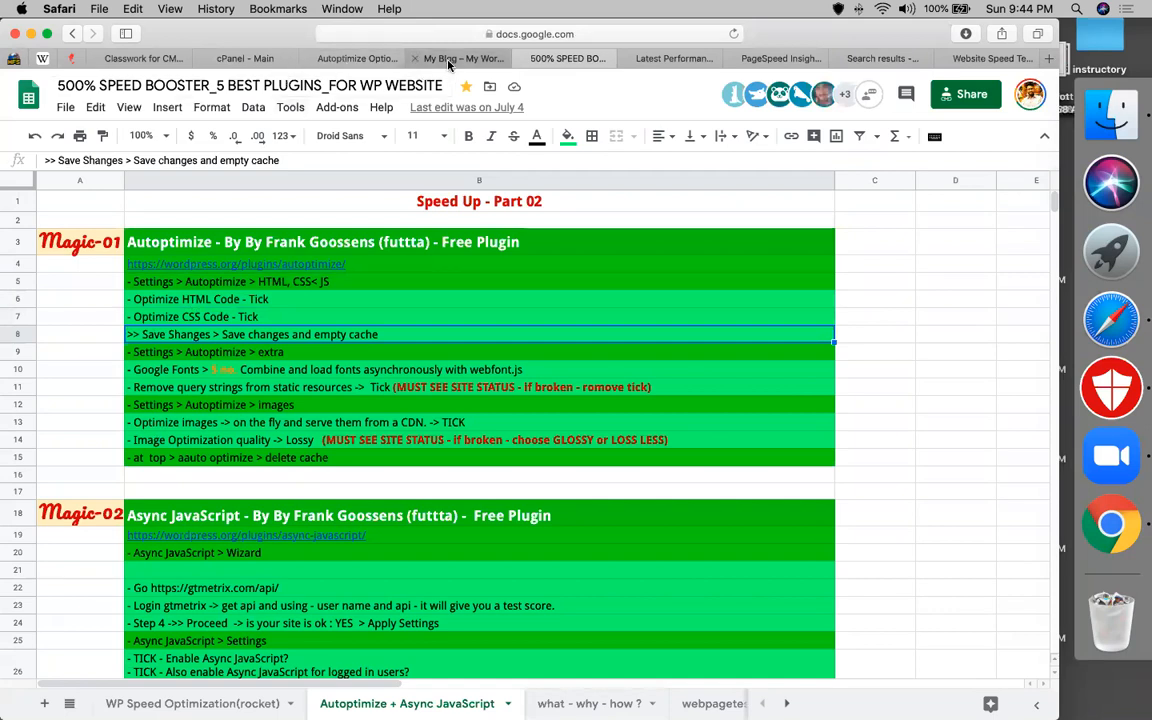
Save the changed Autoptimize settings without emptying the cache.
left_click(449, 60)
left_click(368, 58)
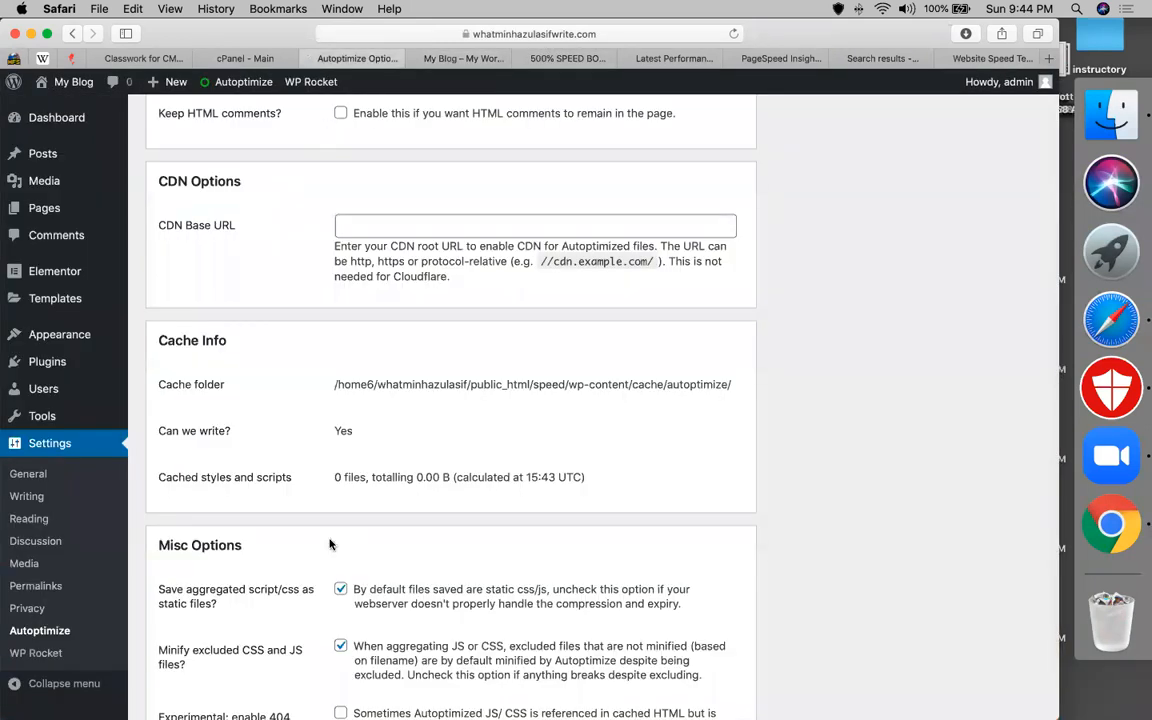
scroll(330, 545, "down", 5)
left_click(207, 638)
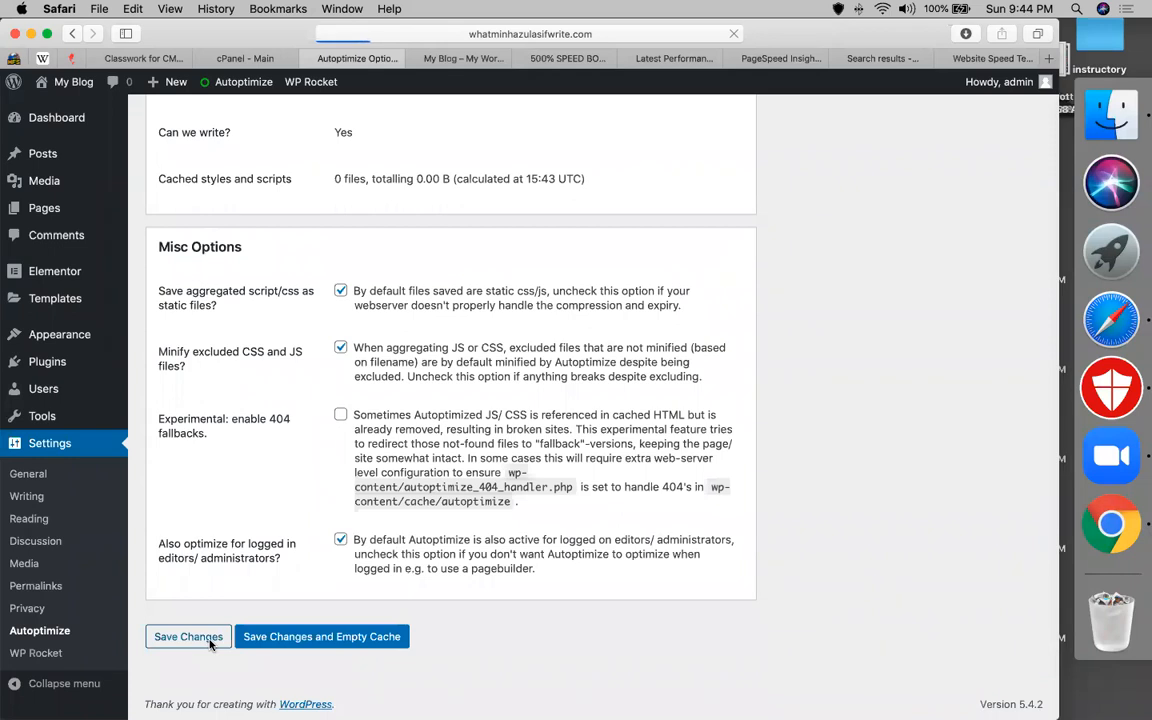
Recheck the spreadsheet's instructions and save the Autoptimize settings again, emptying the cache as well.
left_click(562, 60)
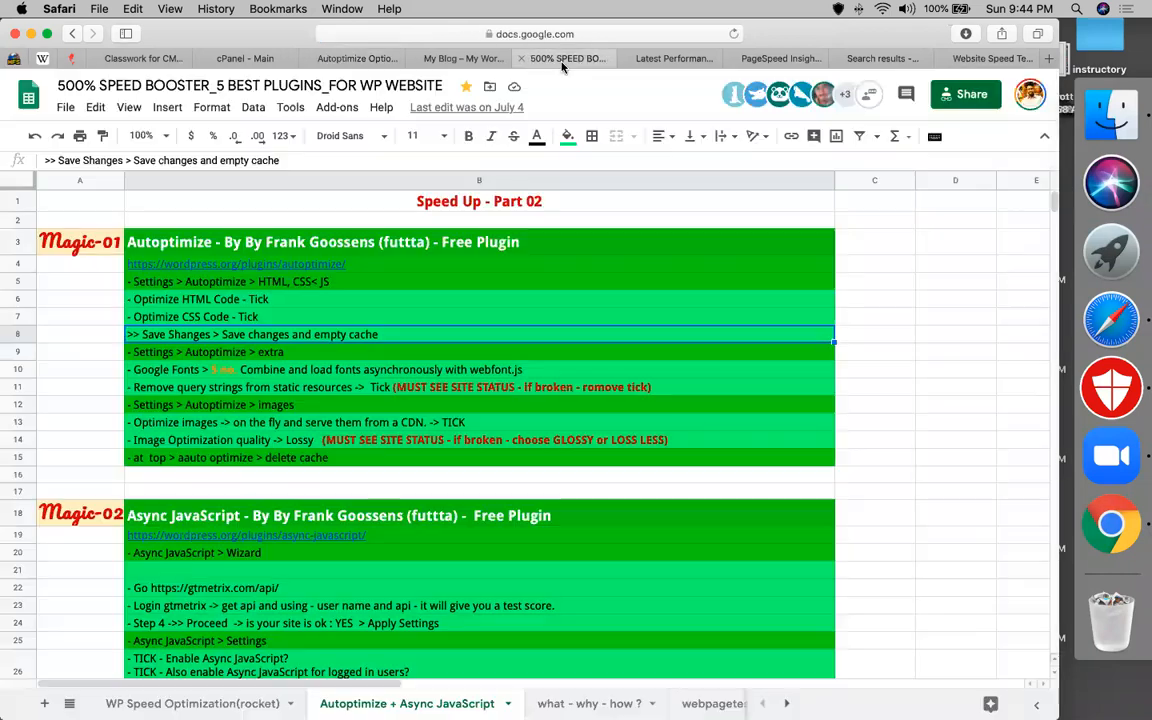
left_click(357, 58)
scroll(488, 456, "down", 10)
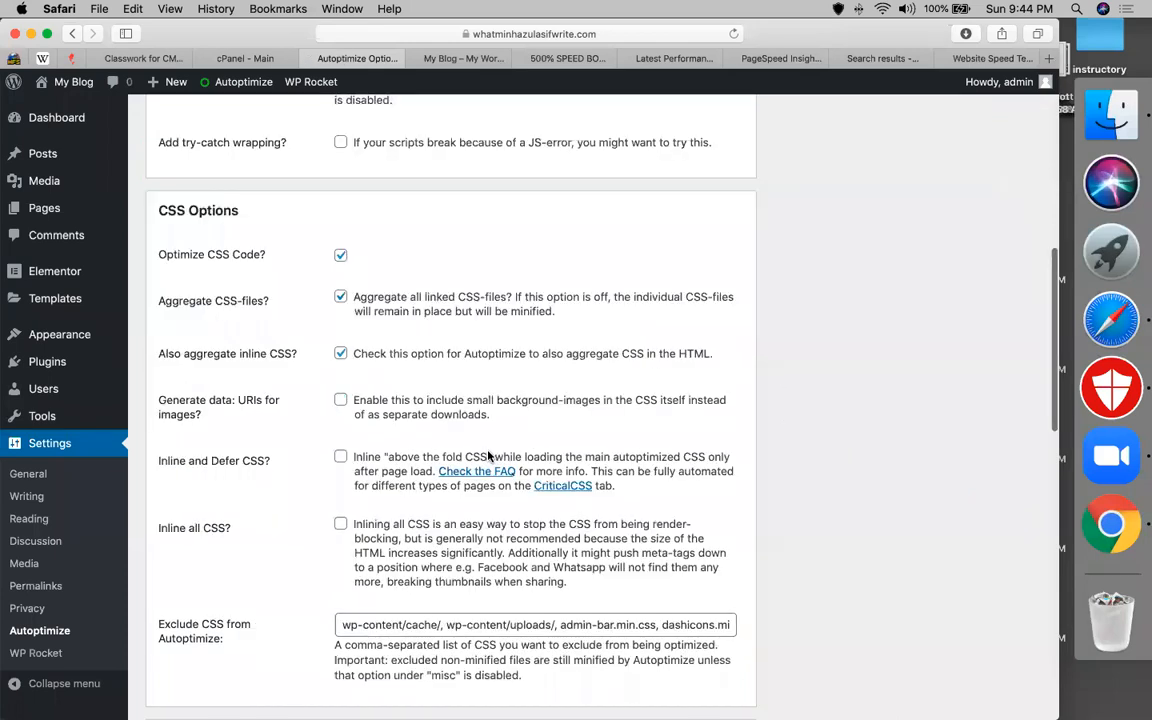
scroll(488, 456, "down", 10)
left_click(299, 641)
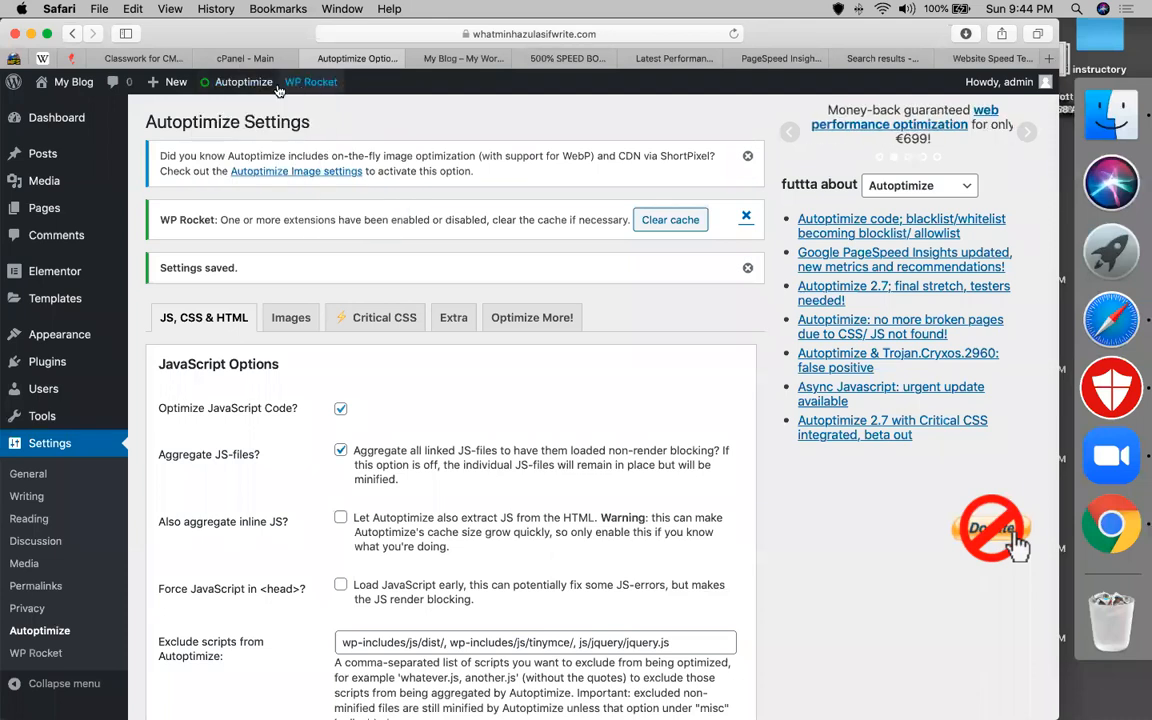
mouse_move(300, 88)
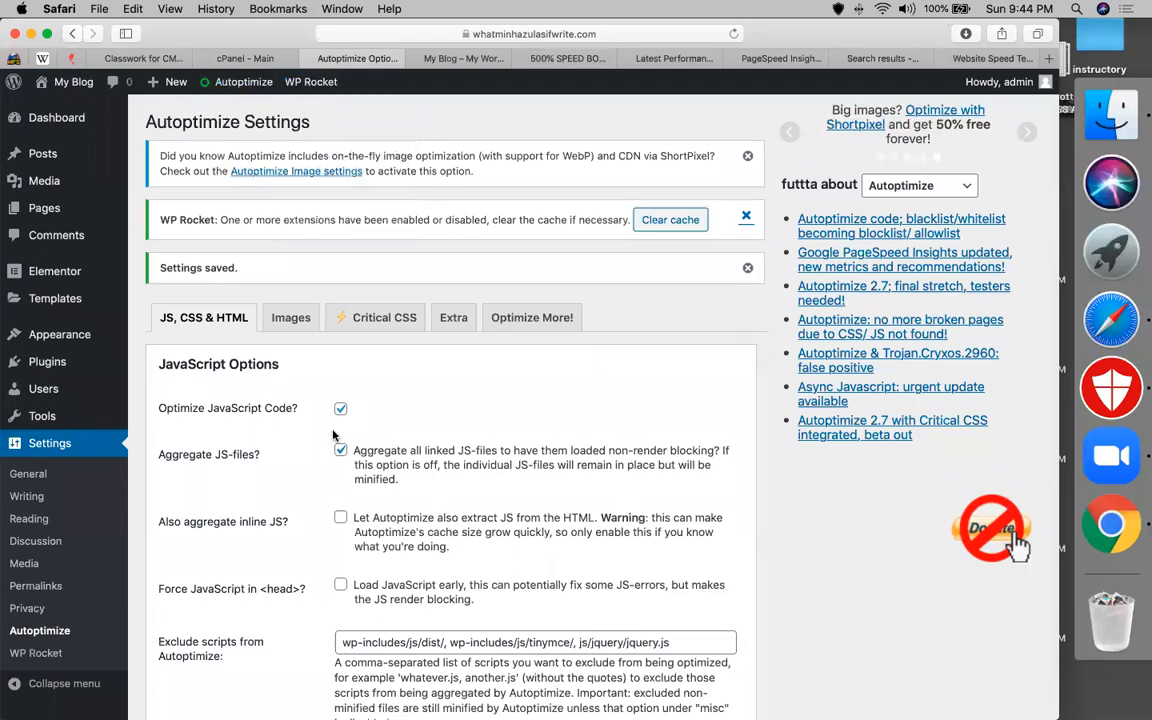
Check the next instruction in the speed booster spreadsheet and open Autoptimize's Extra settings.
left_click(567, 58)
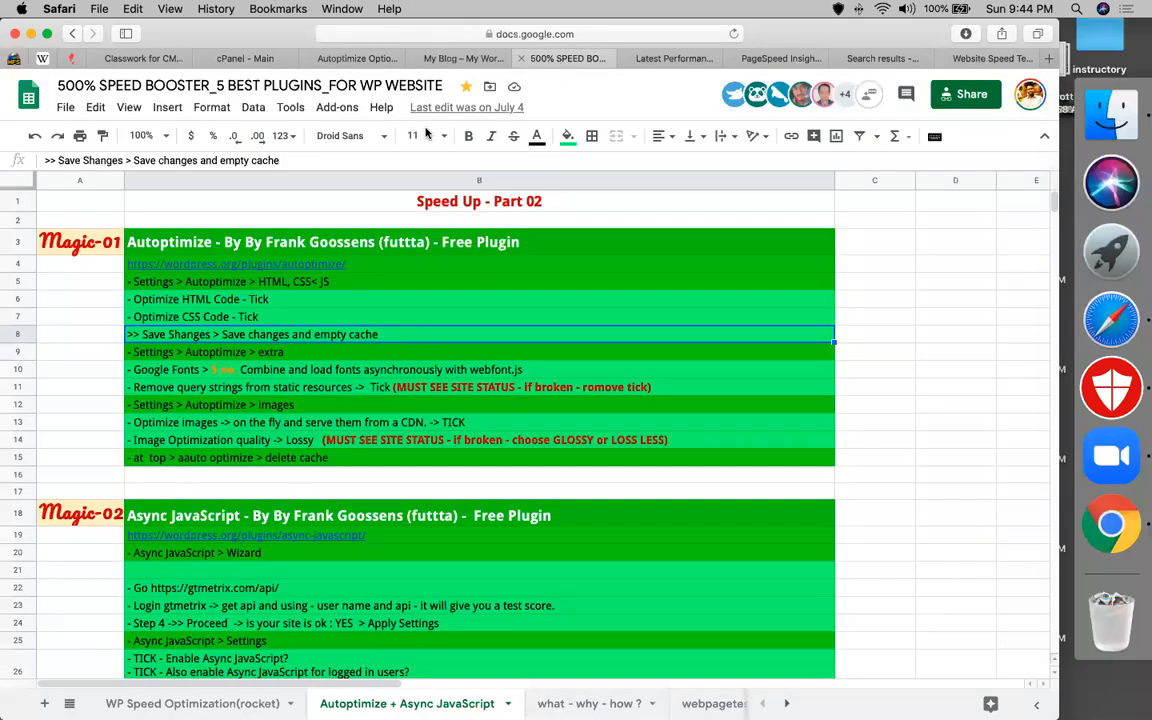
key("Down")
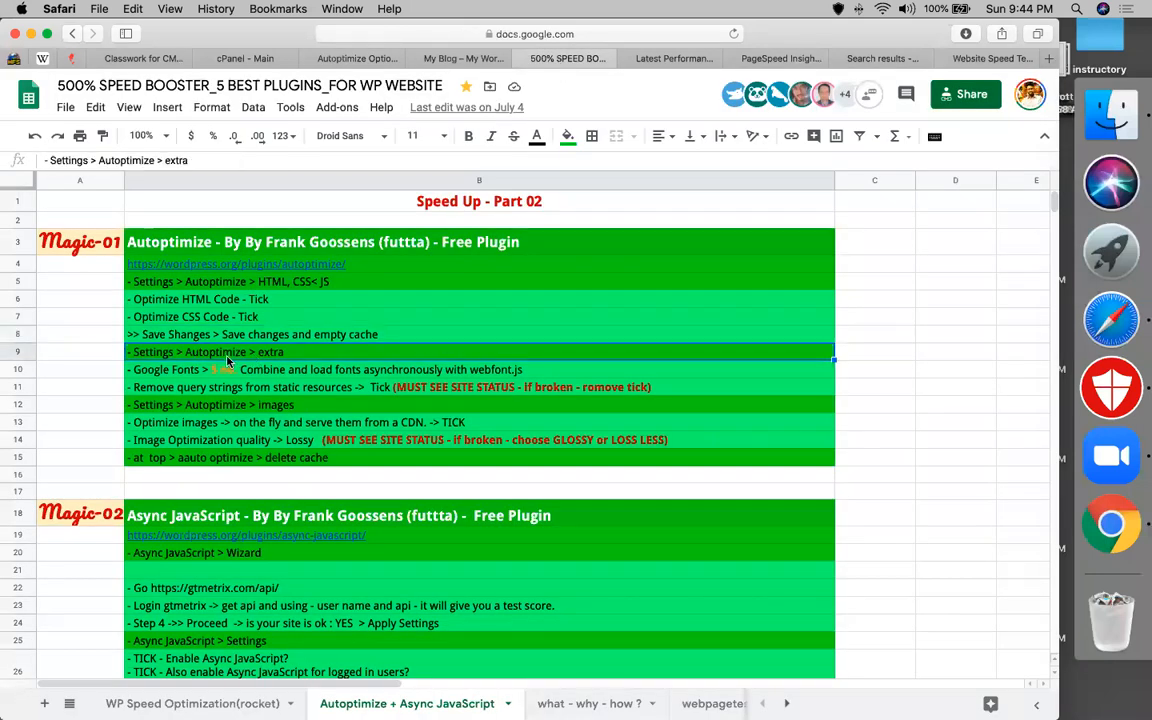
left_click(358, 58)
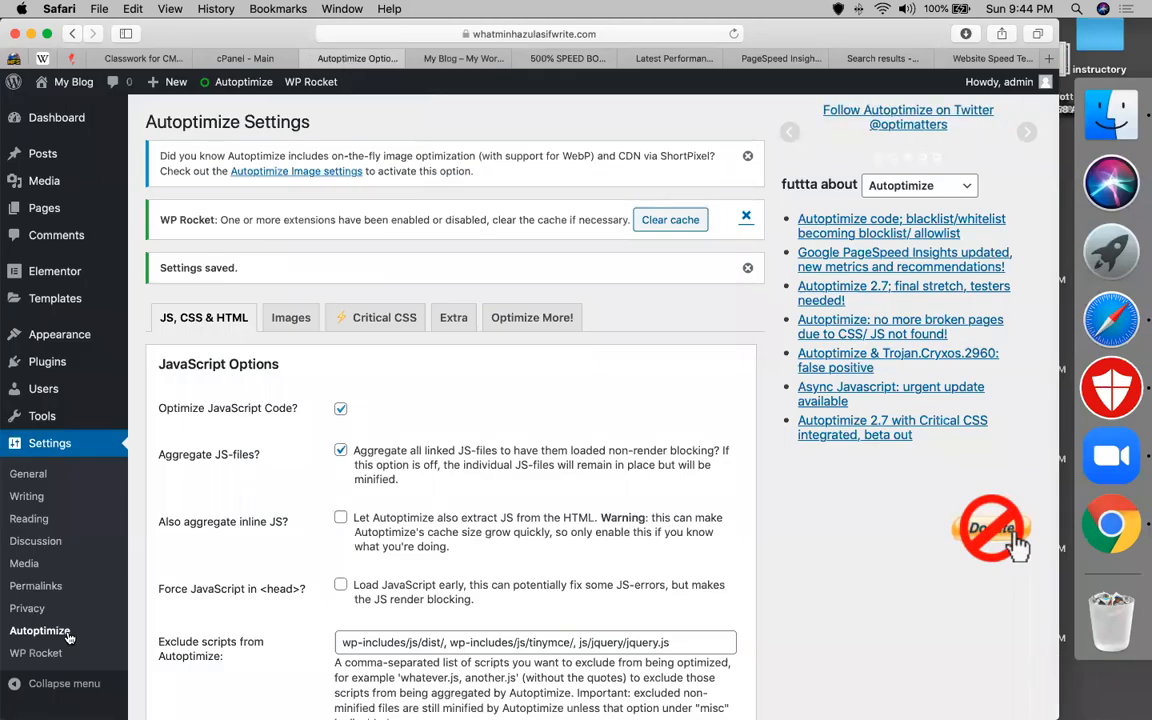
left_click(455, 320)
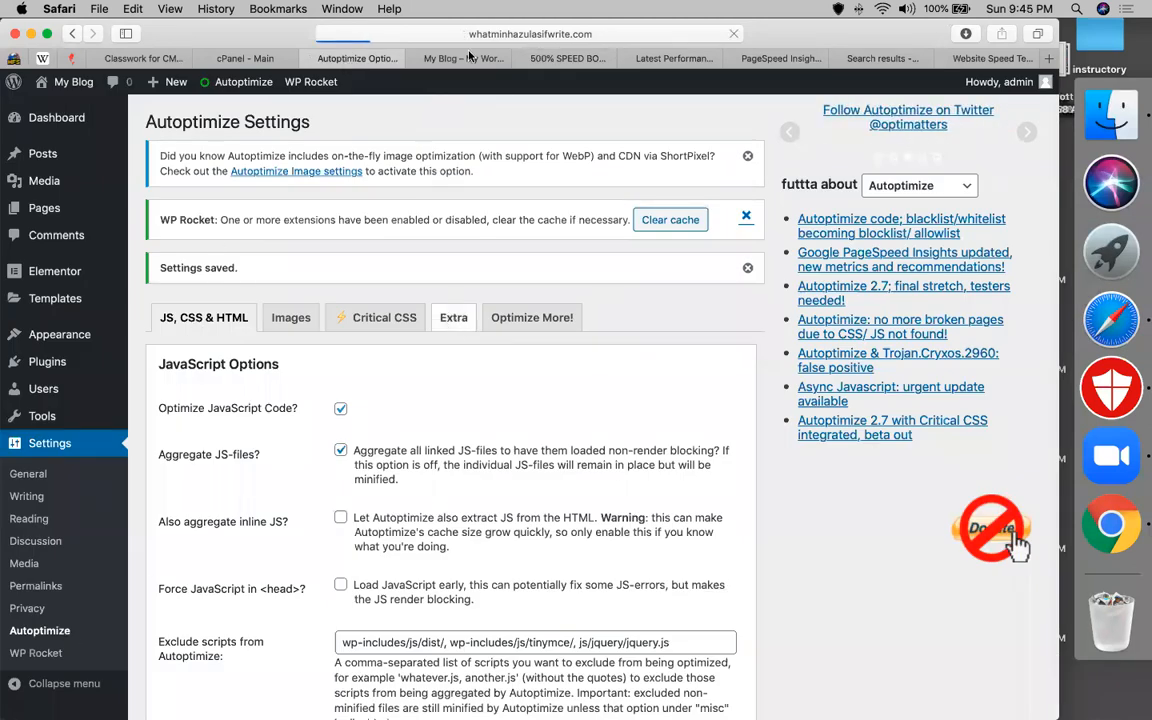
Following the spreadsheet's Google Fonts instruction, set Google Fonts to combine and load fonts asynchronously with webfont.js.
left_click(556, 58)
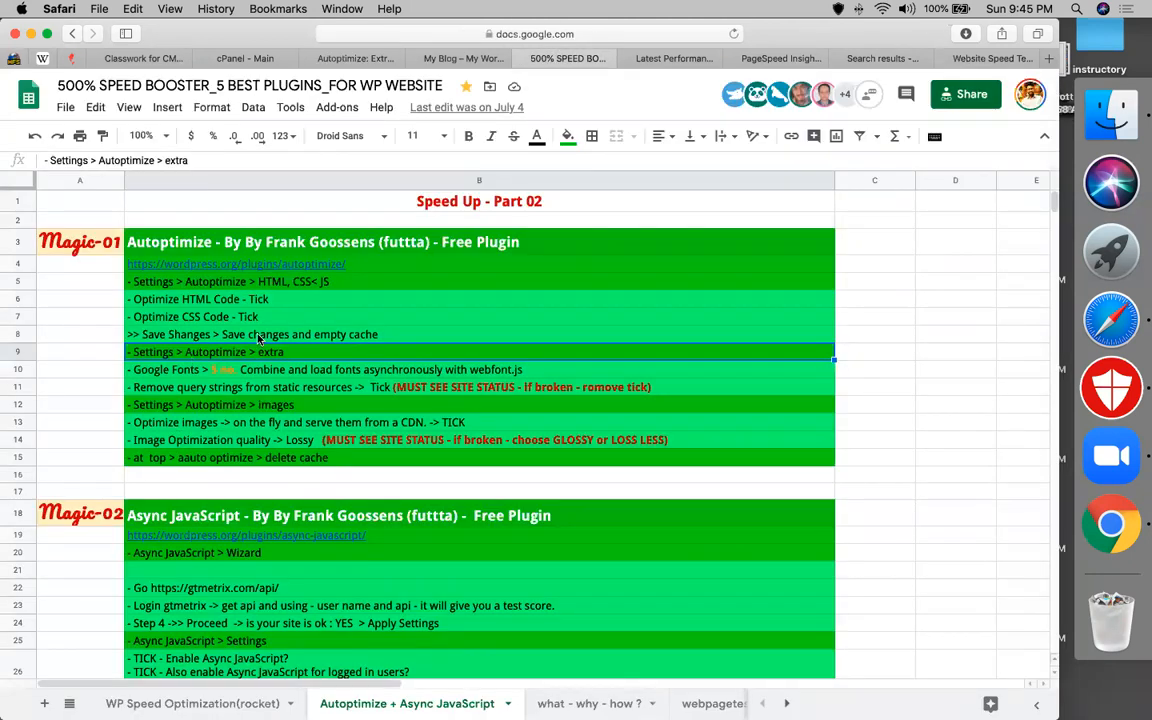
left_click(170, 372)
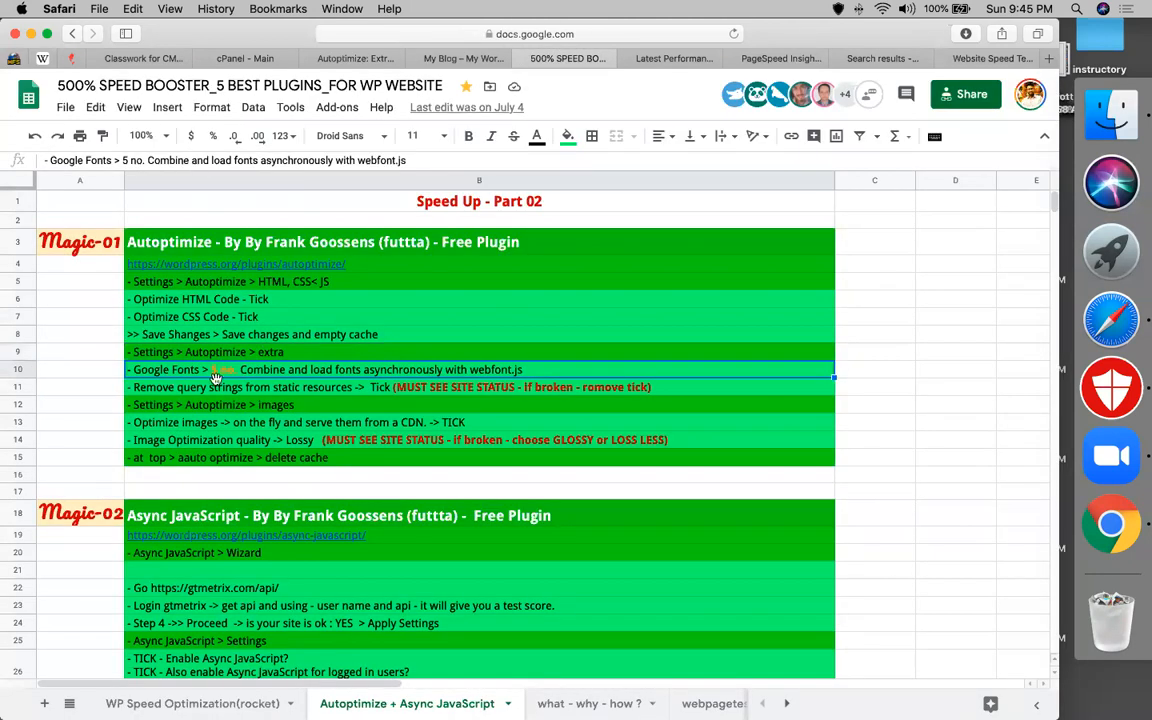
left_click(345, 58)
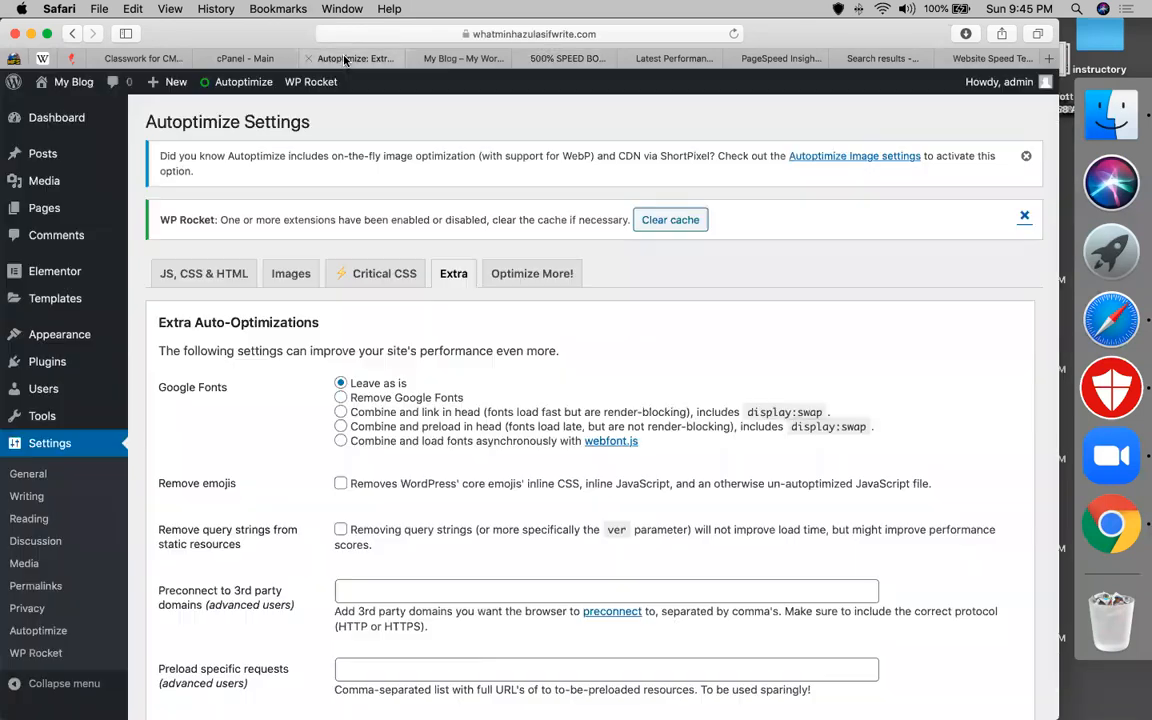
left_click(341, 442)
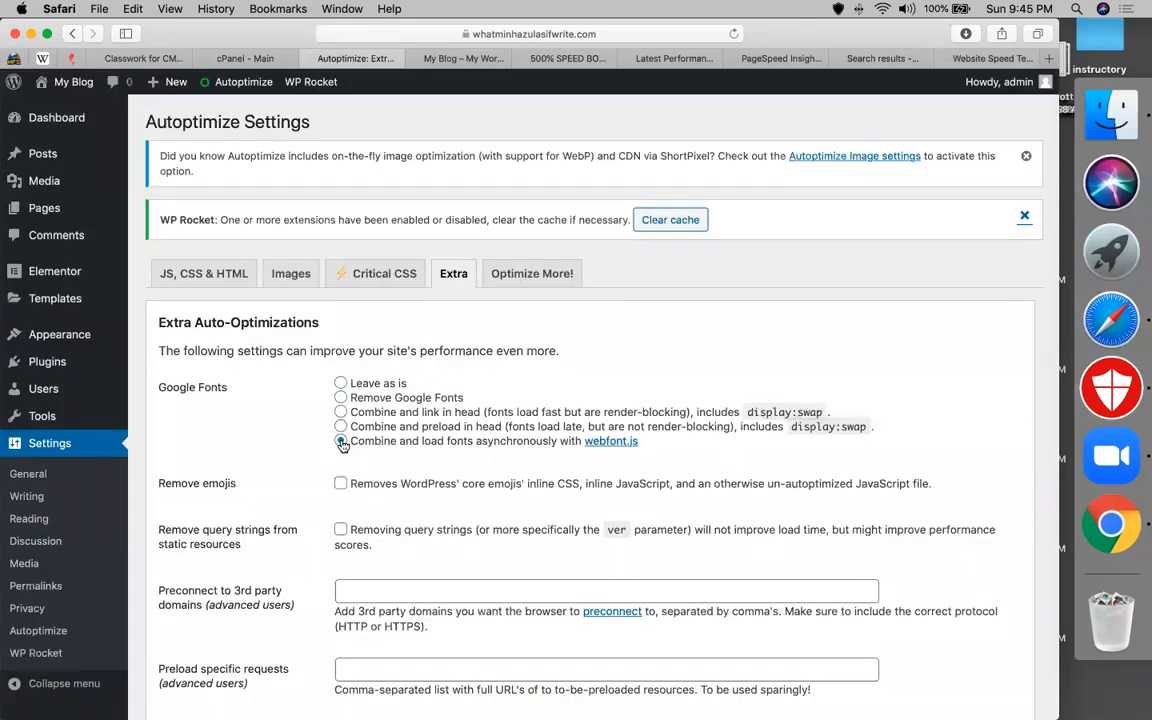
scroll(360, 250, "down", 1)
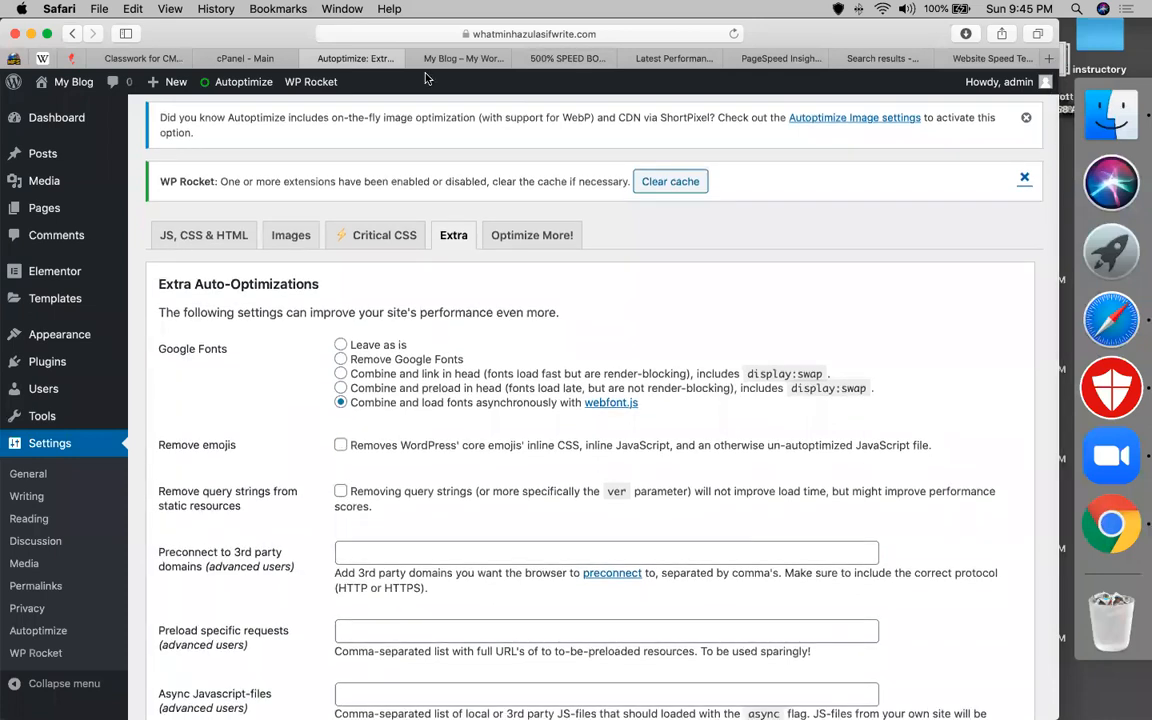
Following the spreadsheet, enable removing query strings from static resources and save the Extra settings.
left_click(460, 58)
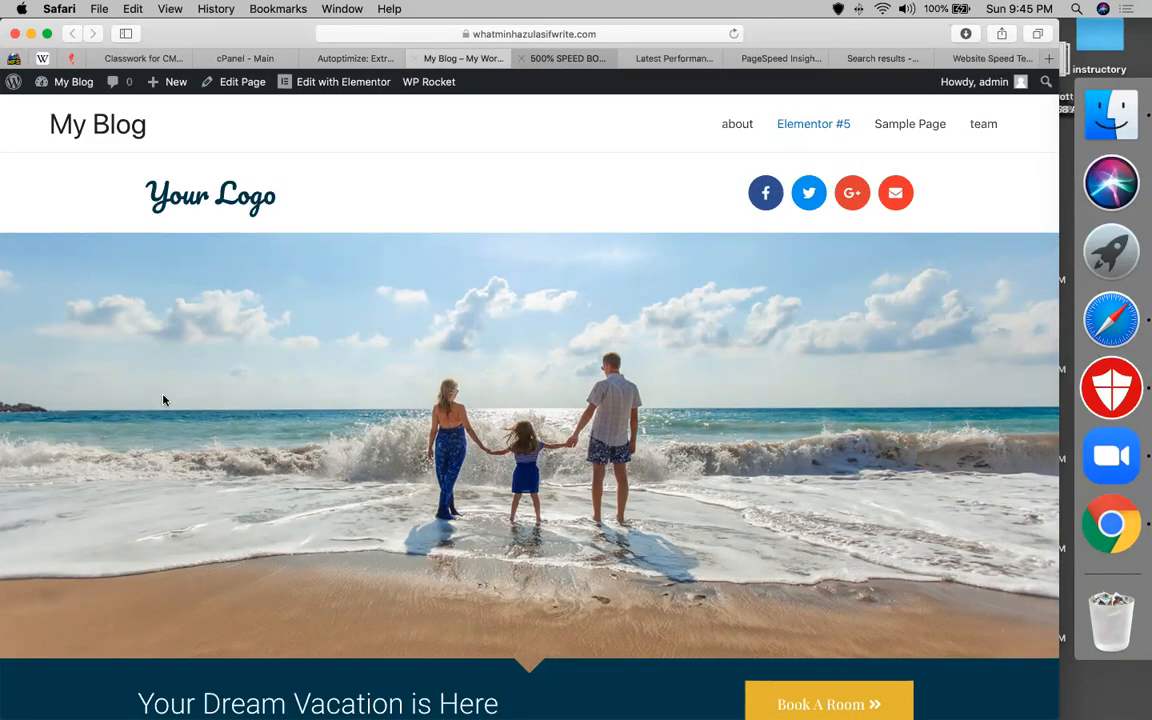
left_click(550, 58)
left_click(160, 390)
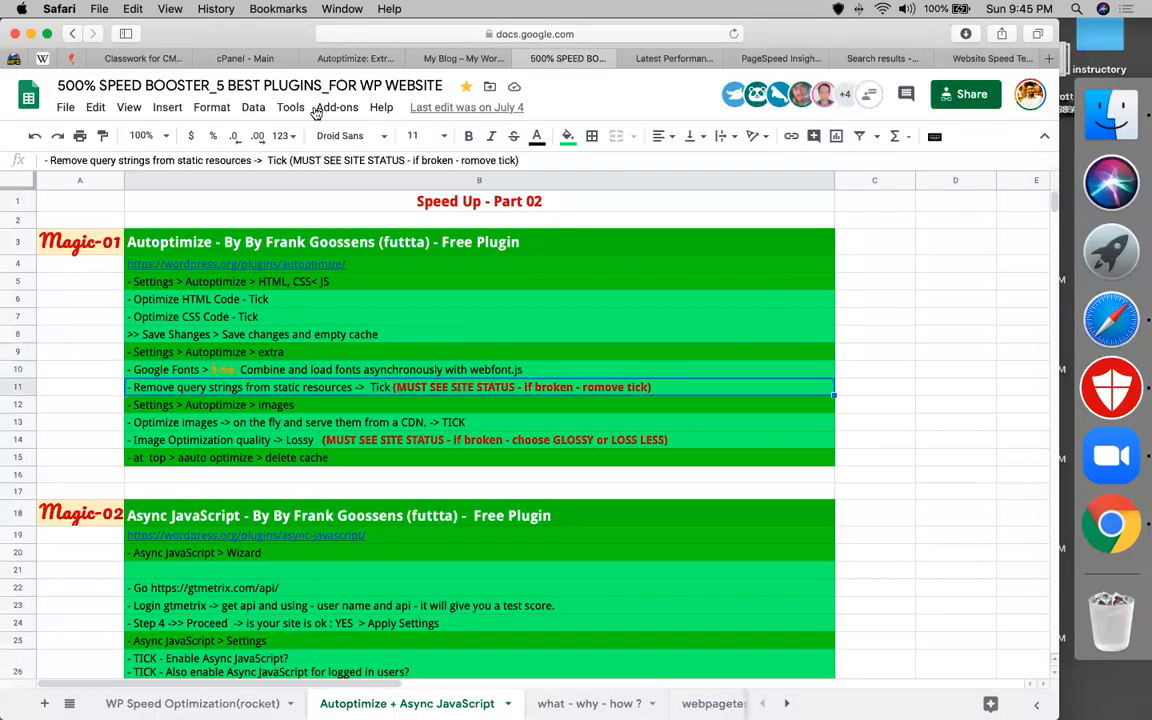
left_click(355, 57)
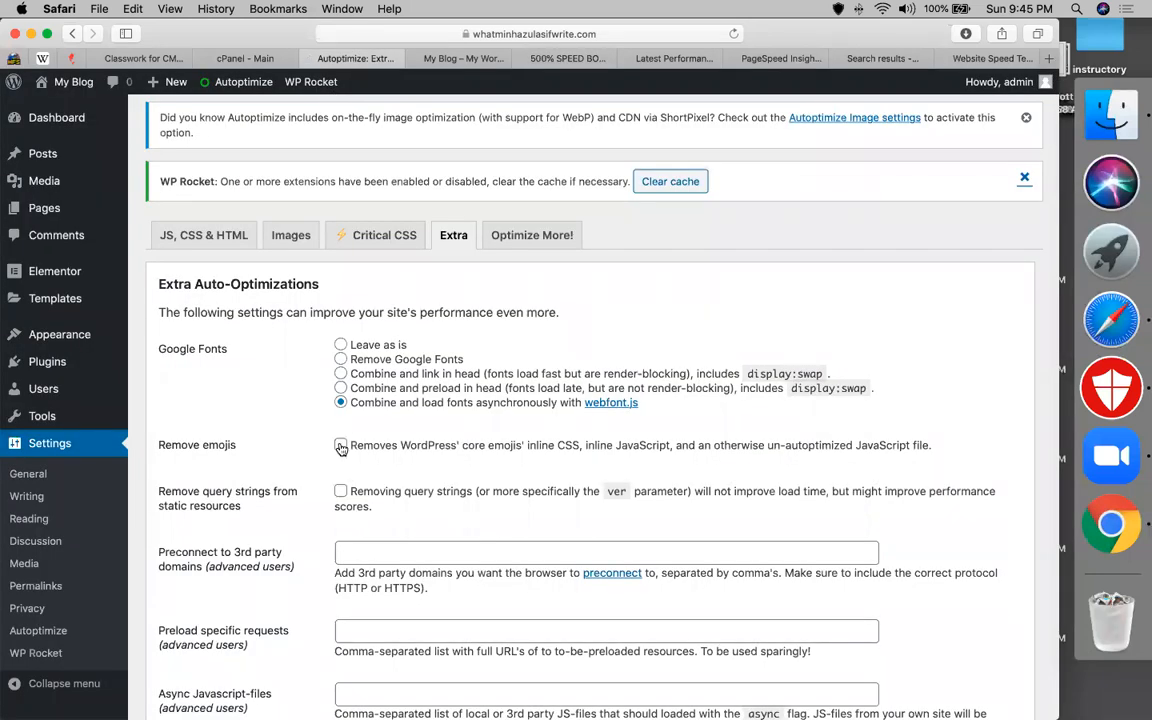
left_click(341, 446)
left_click(341, 492)
scroll(341, 496, "down", 5)
left_click(201, 627)
Reload the My Blog page and look through it to check that the site still displays properly.
left_click(448, 57)
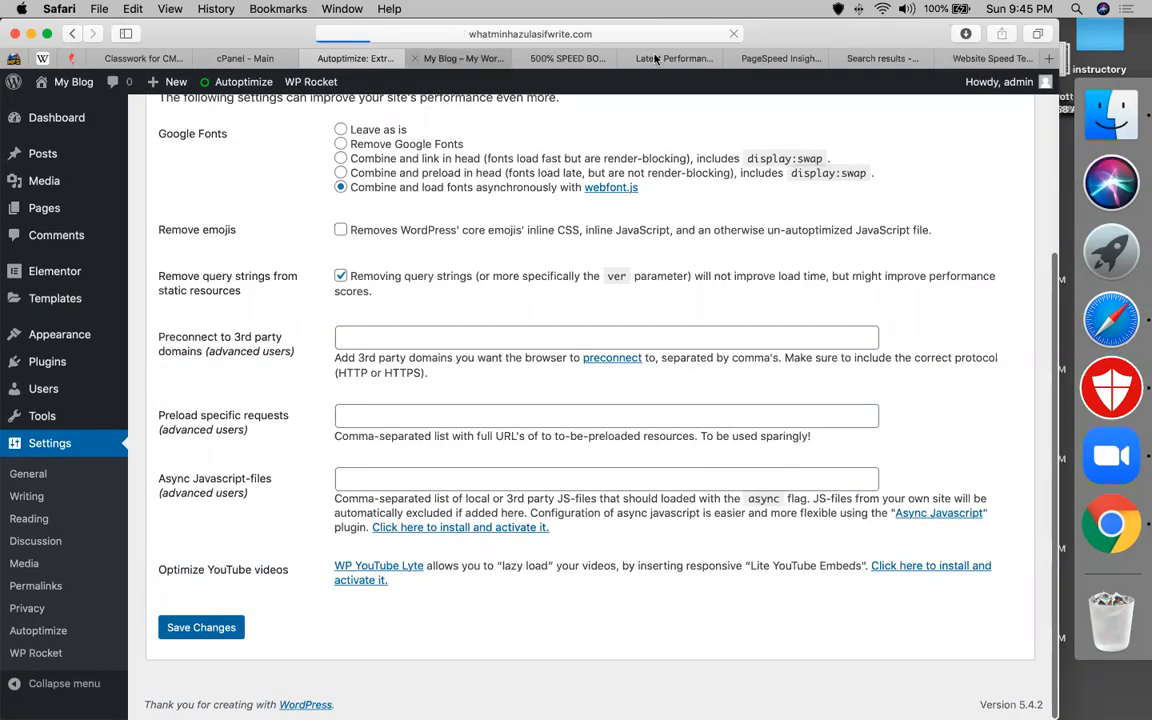
left_click(734, 35)
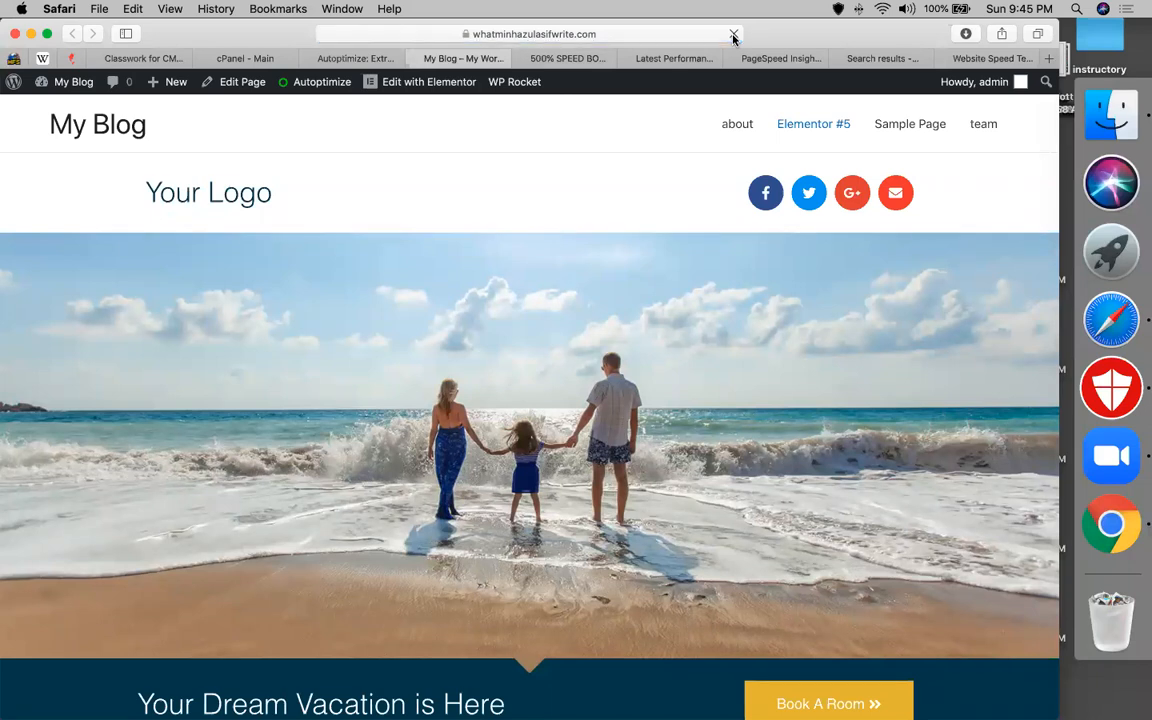
scroll(660, 283, "down", 15)
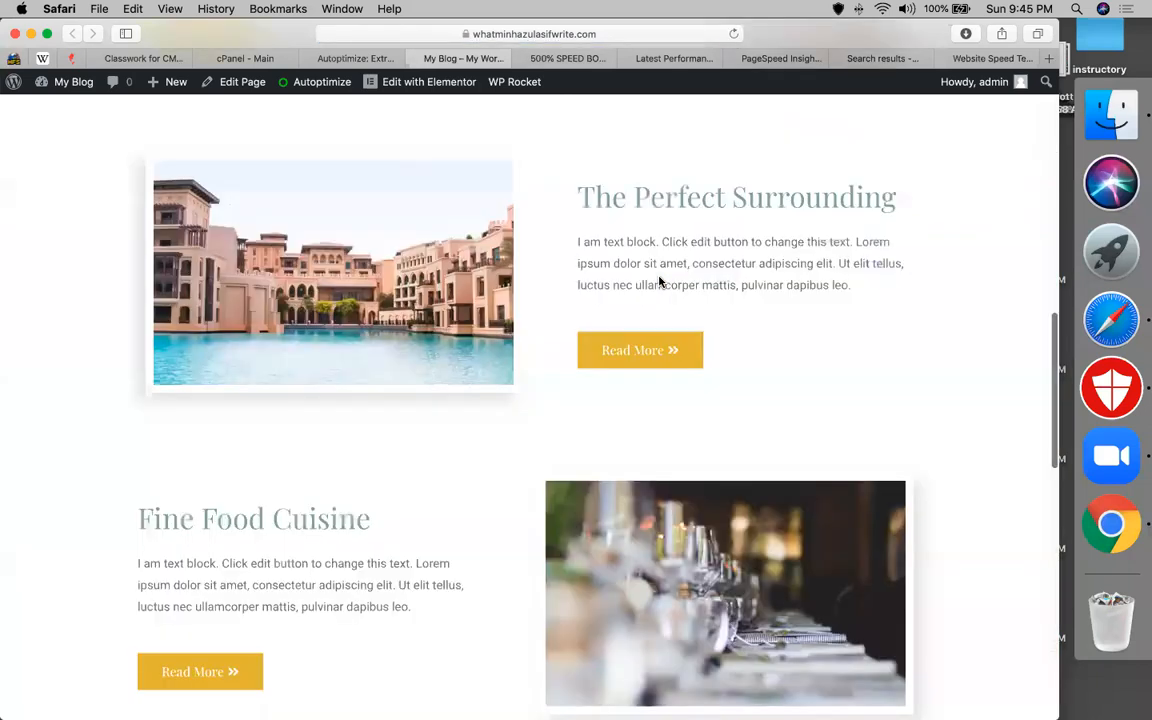
scroll(549, 360, "up", 15)
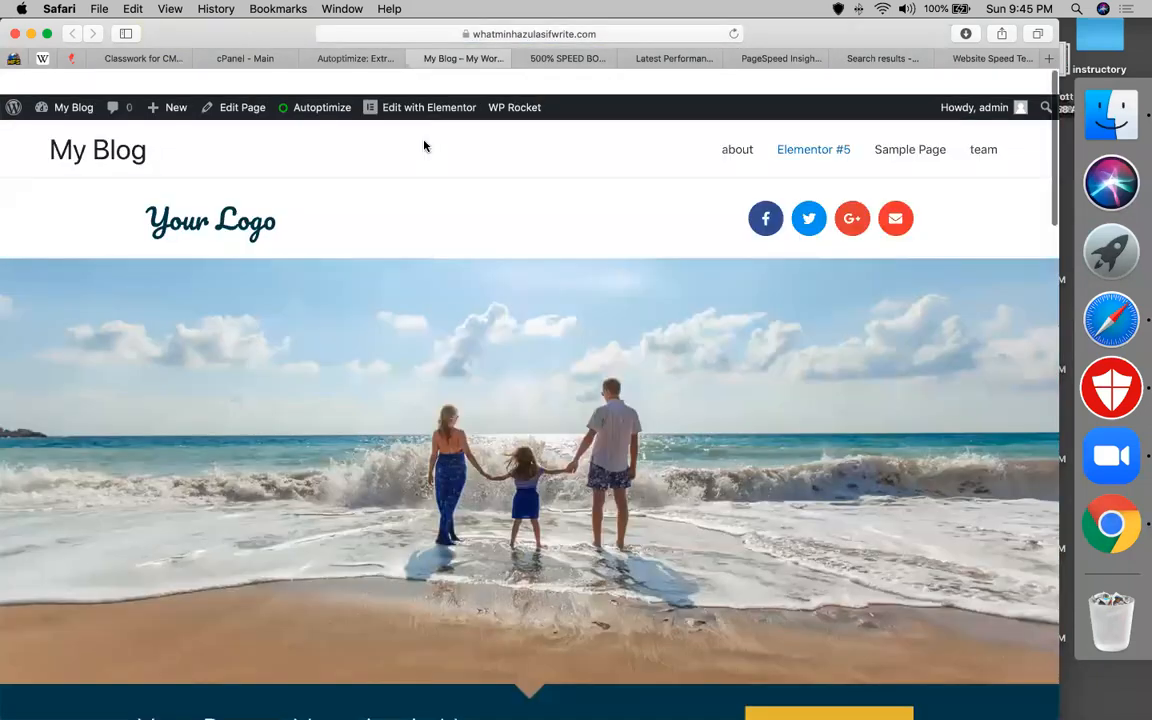
Following the spreadsheet, open Autoptimize's Images settings and enable optimizing images on the fly and serving them from ShortPixel's global CDN.
left_click(365, 58)
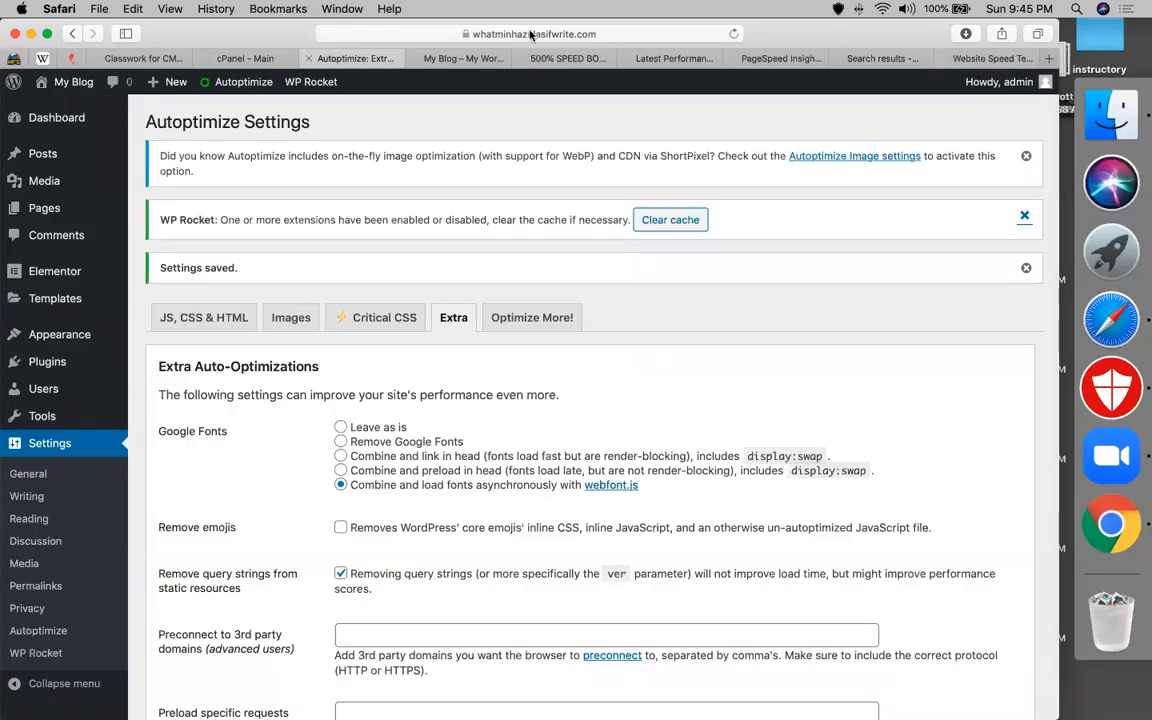
left_click(562, 58)
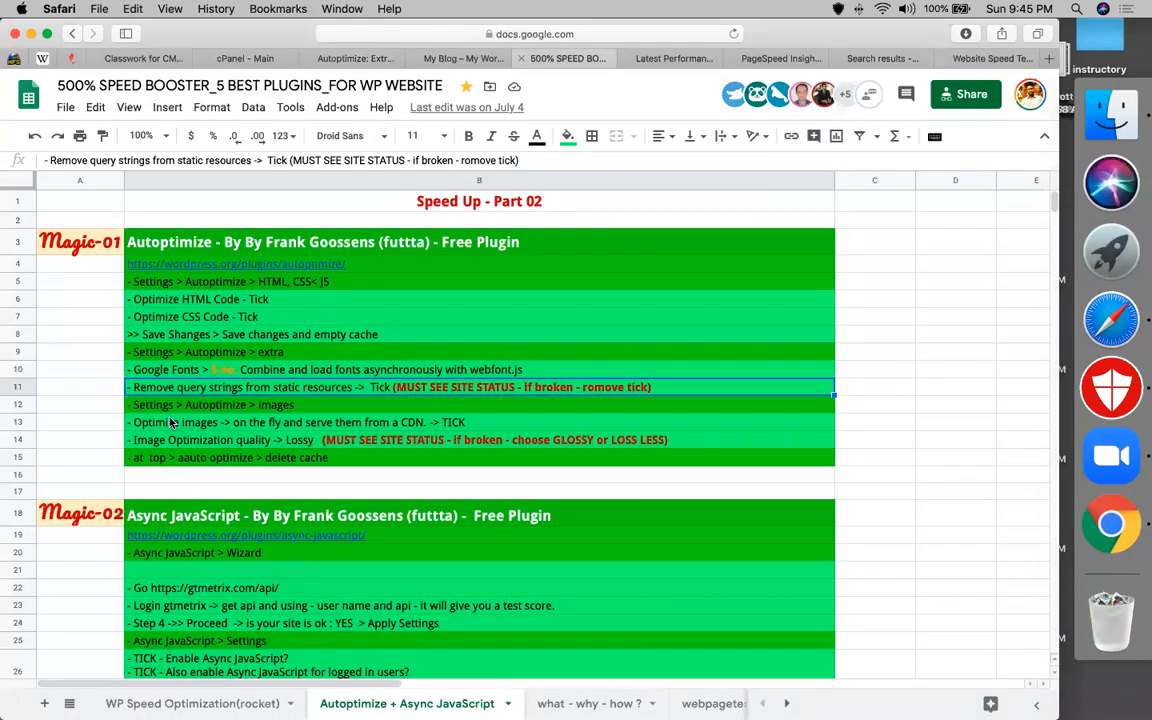
key("Down")
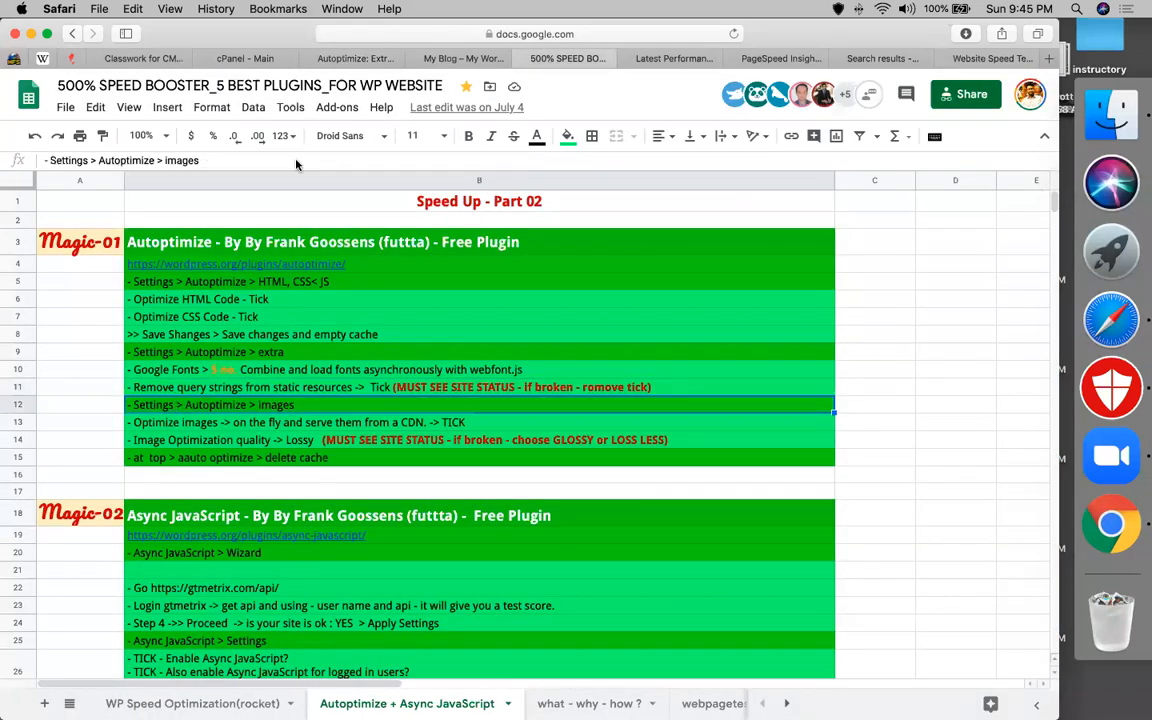
left_click(352, 60)
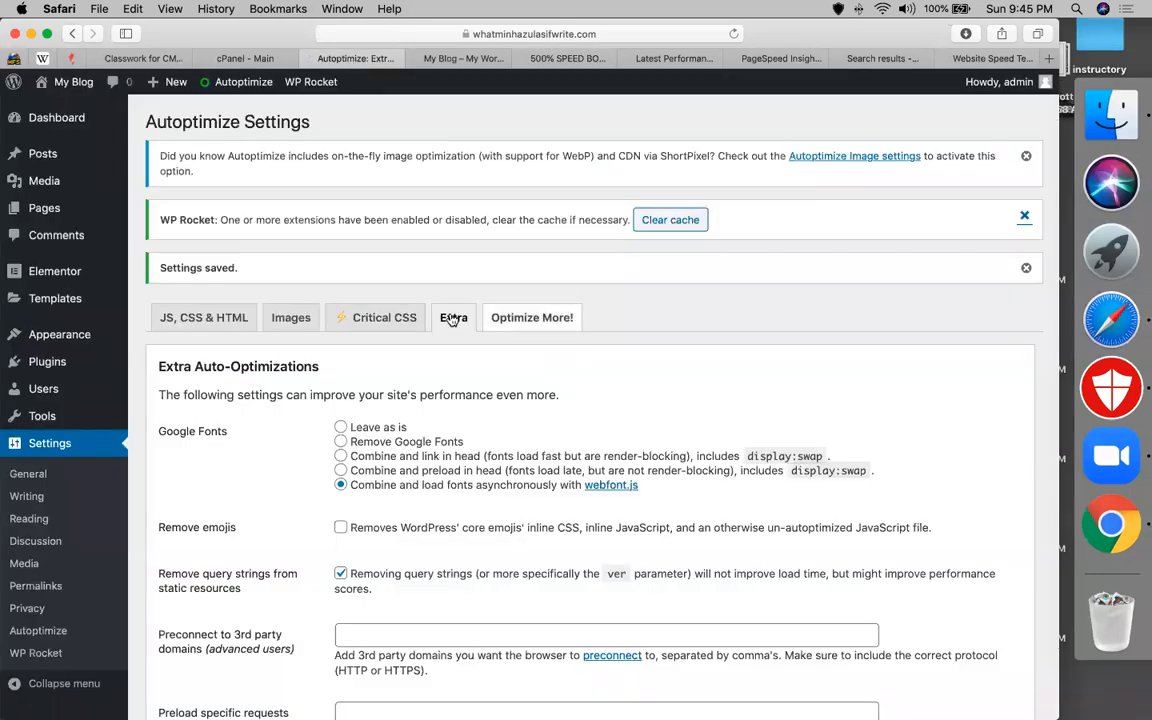
left_click(291, 318)
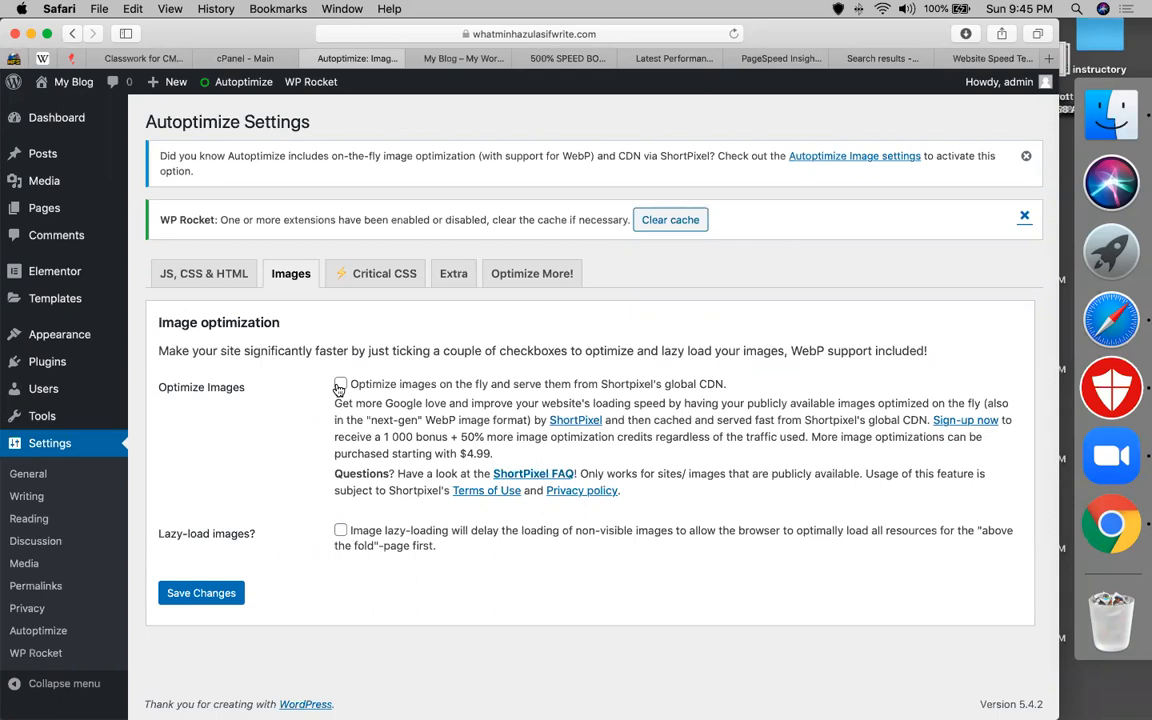
left_click(340, 386)
Look at the Image Optimization quality choices and review the spreadsheet's instructions on image optimization and its quality.
scroll(375, 450, "down", 2)
left_click(372, 458)
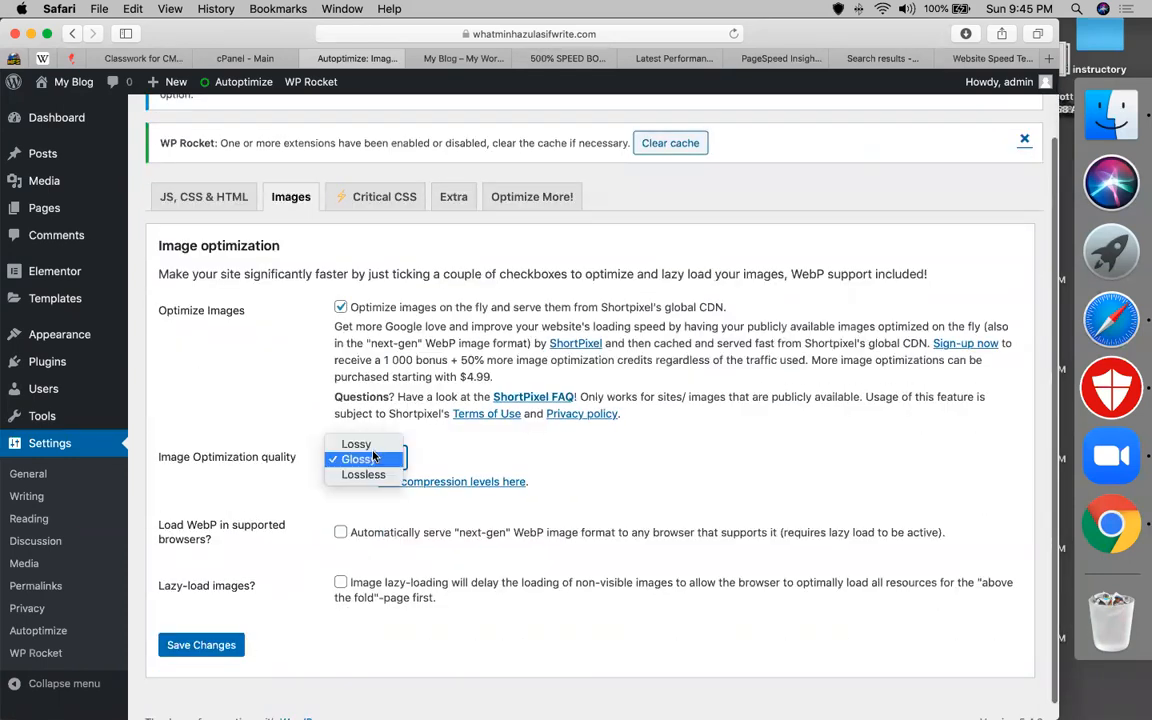
left_click(573, 63)
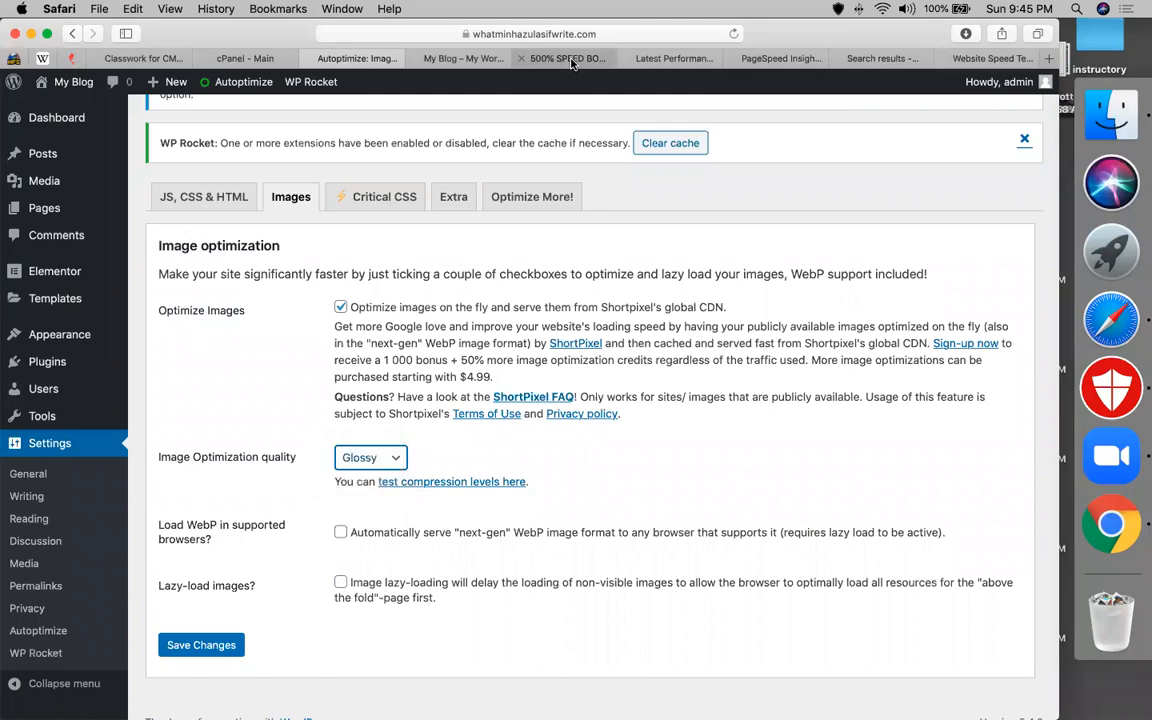
left_click(573, 61)
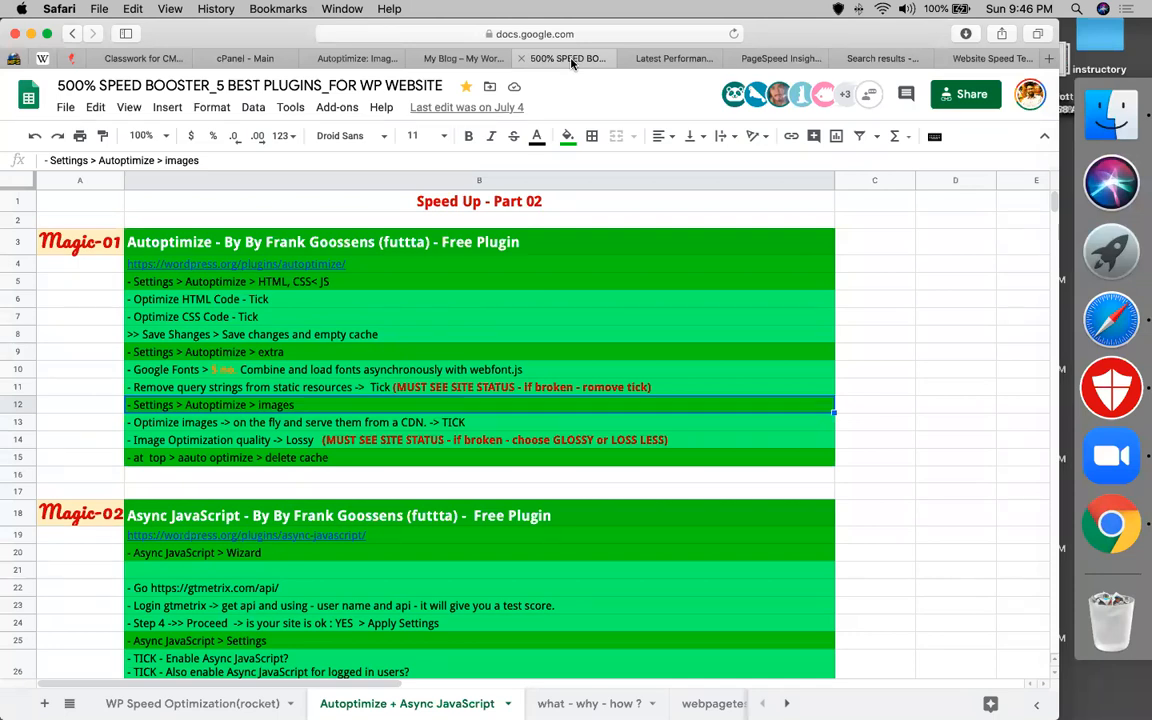
left_click(188, 428)
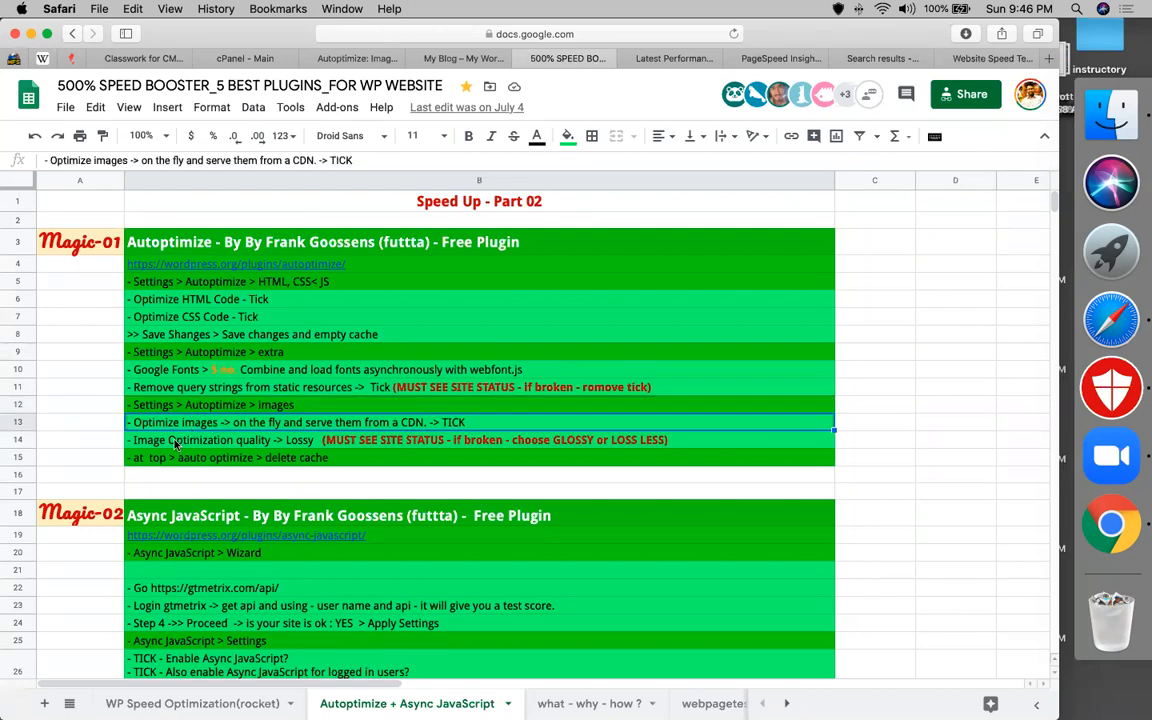
left_click(174, 444)
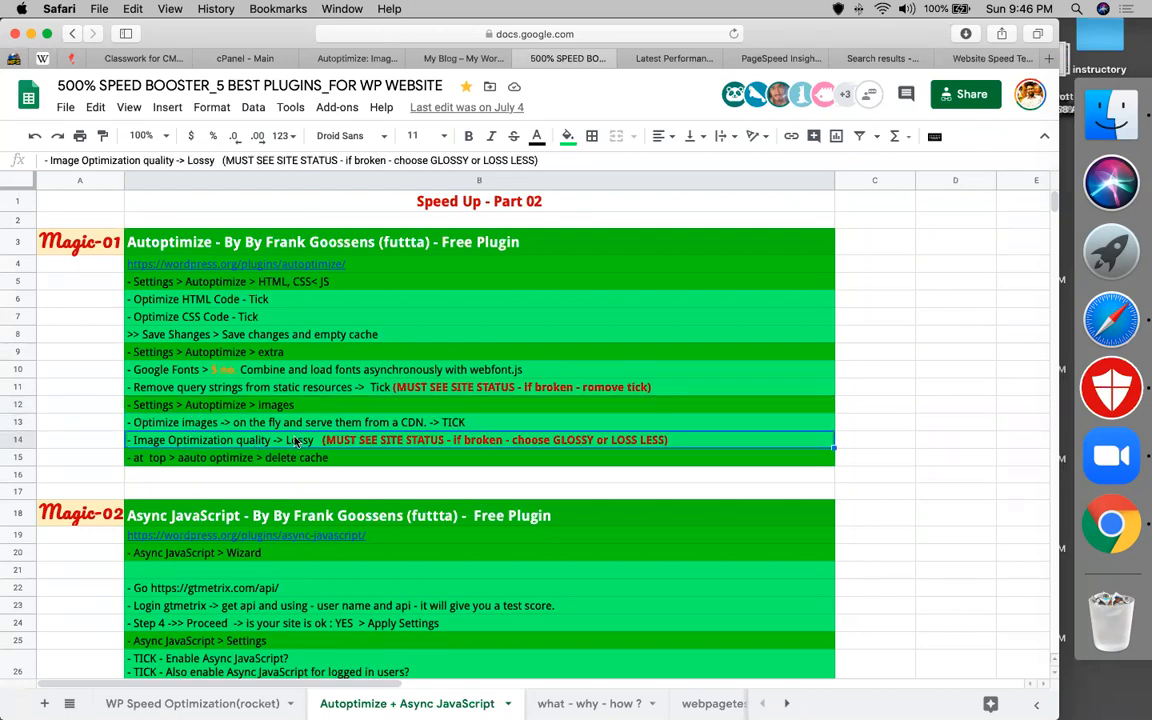
double_click(298, 441)
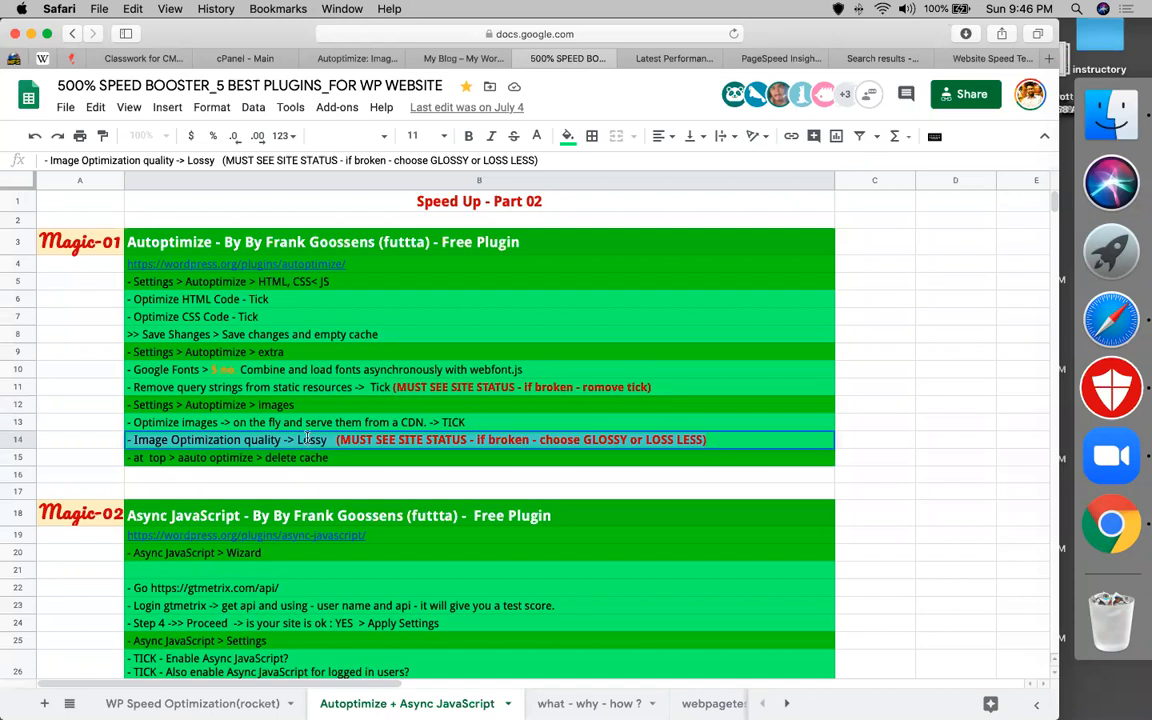
left_click(316, 58)
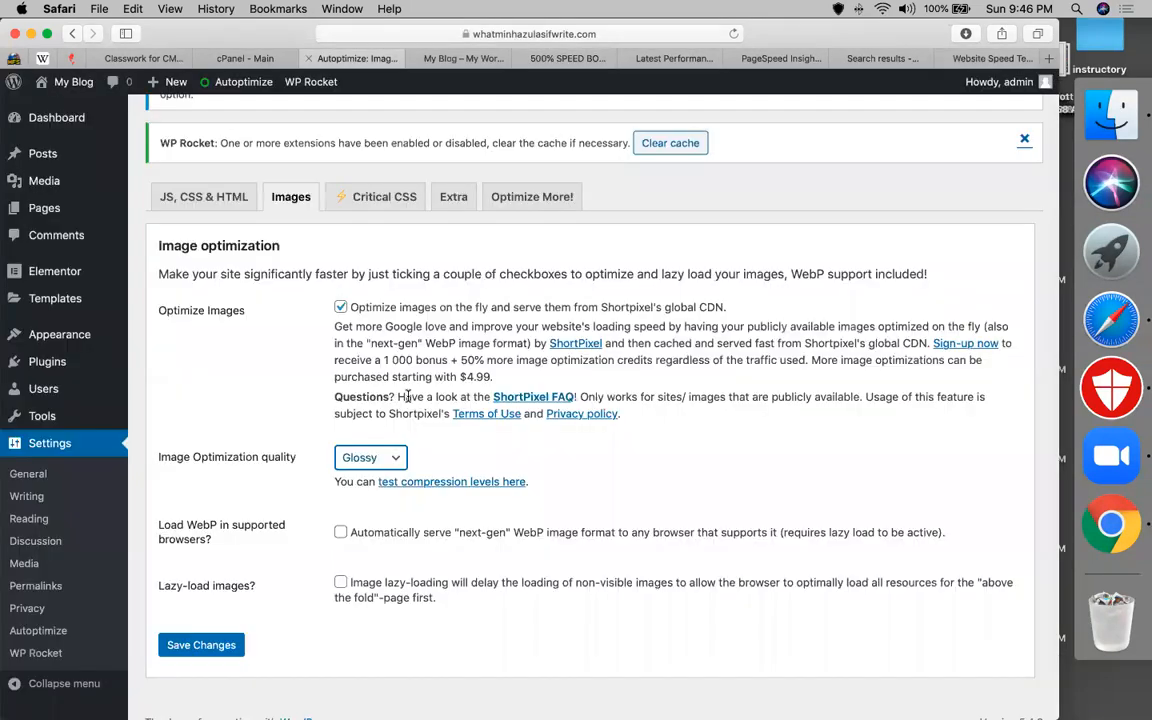
Set Image Optimization quality to Lossy and save the image settings.
left_click(362, 457)
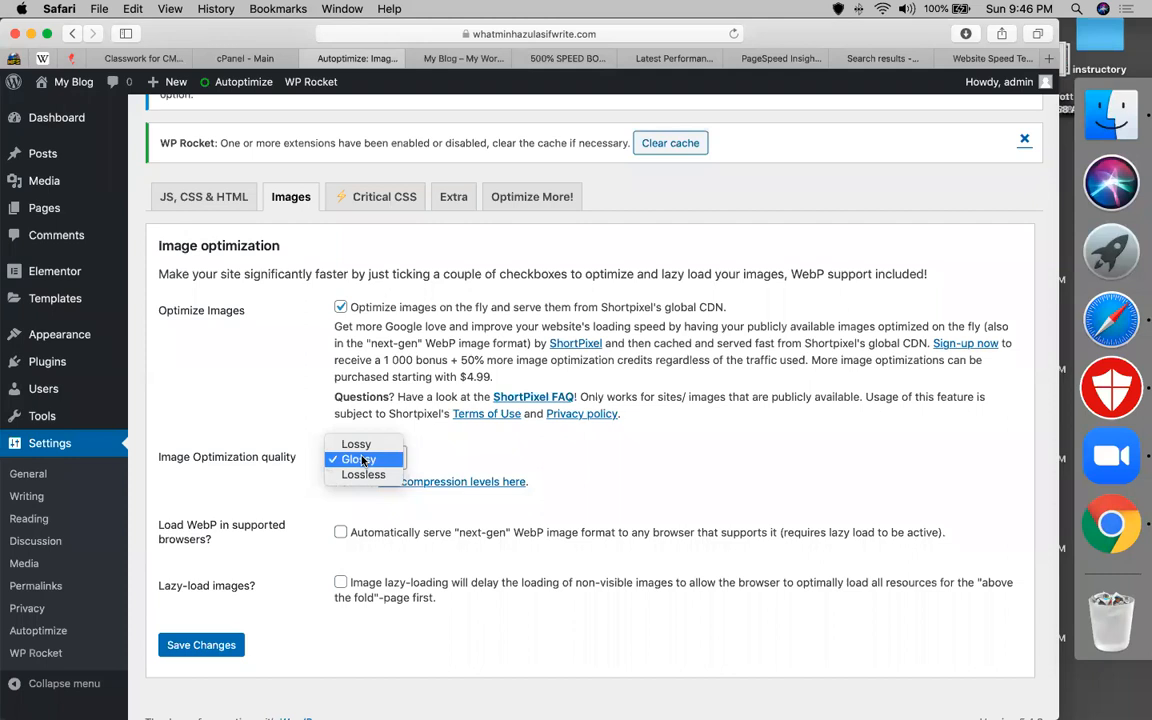
left_click(362, 460)
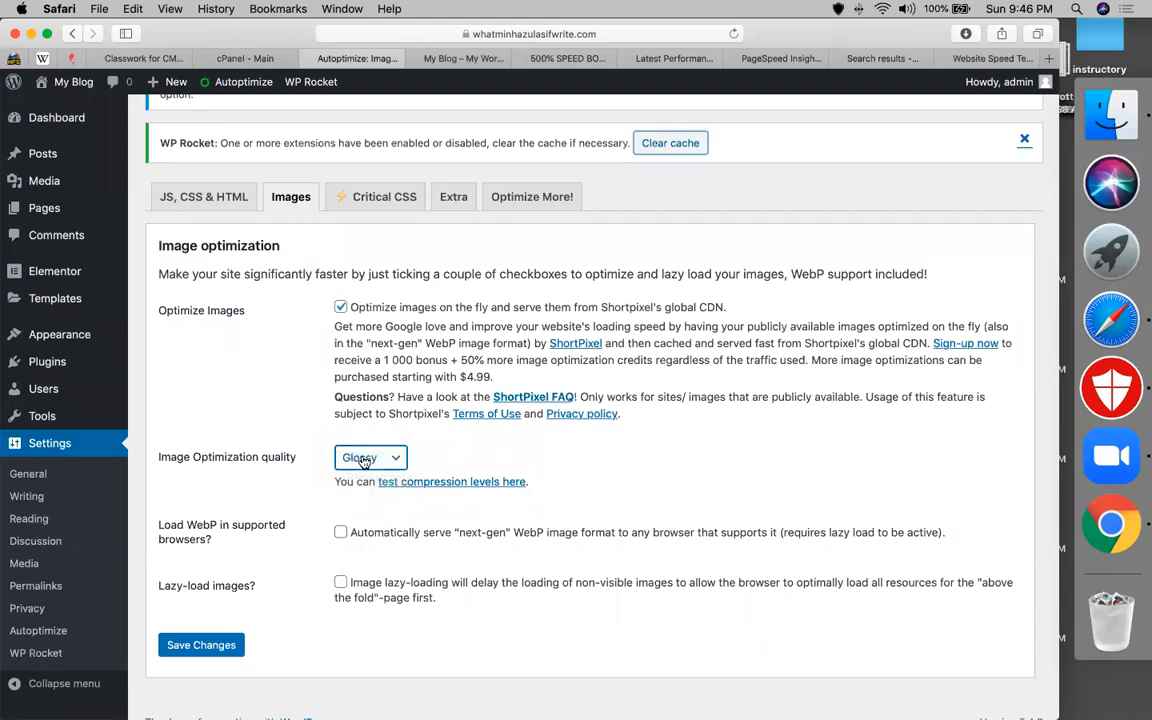
left_click(364, 460)
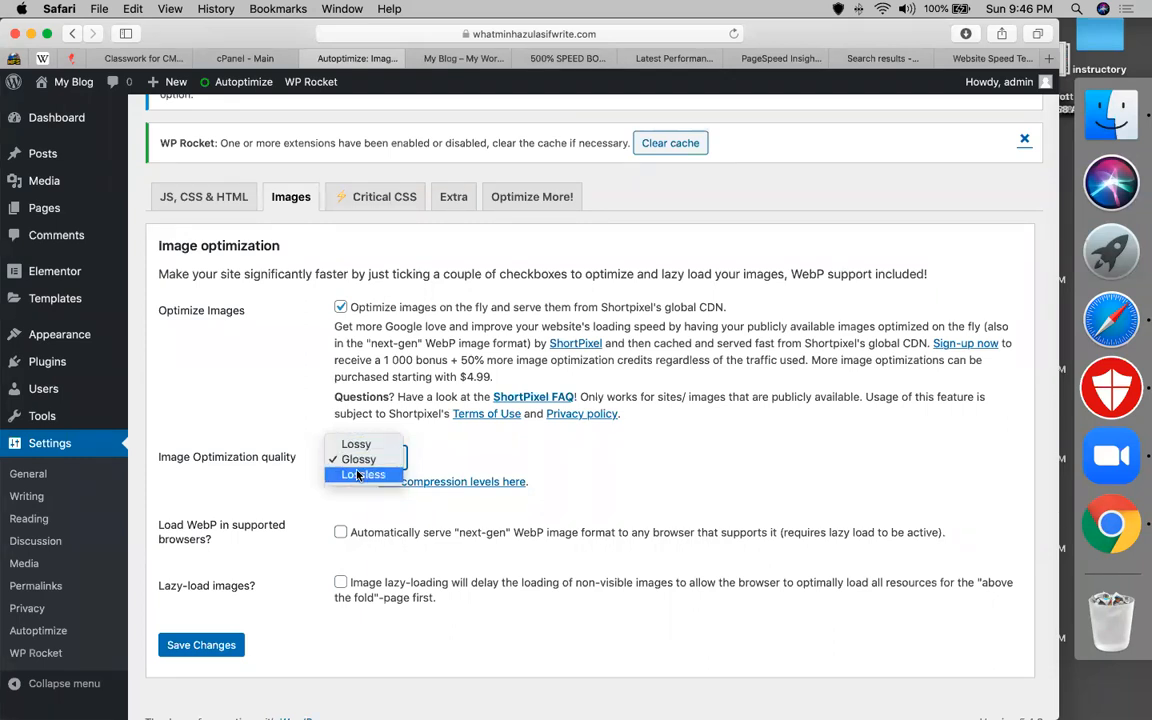
left_click(356, 445)
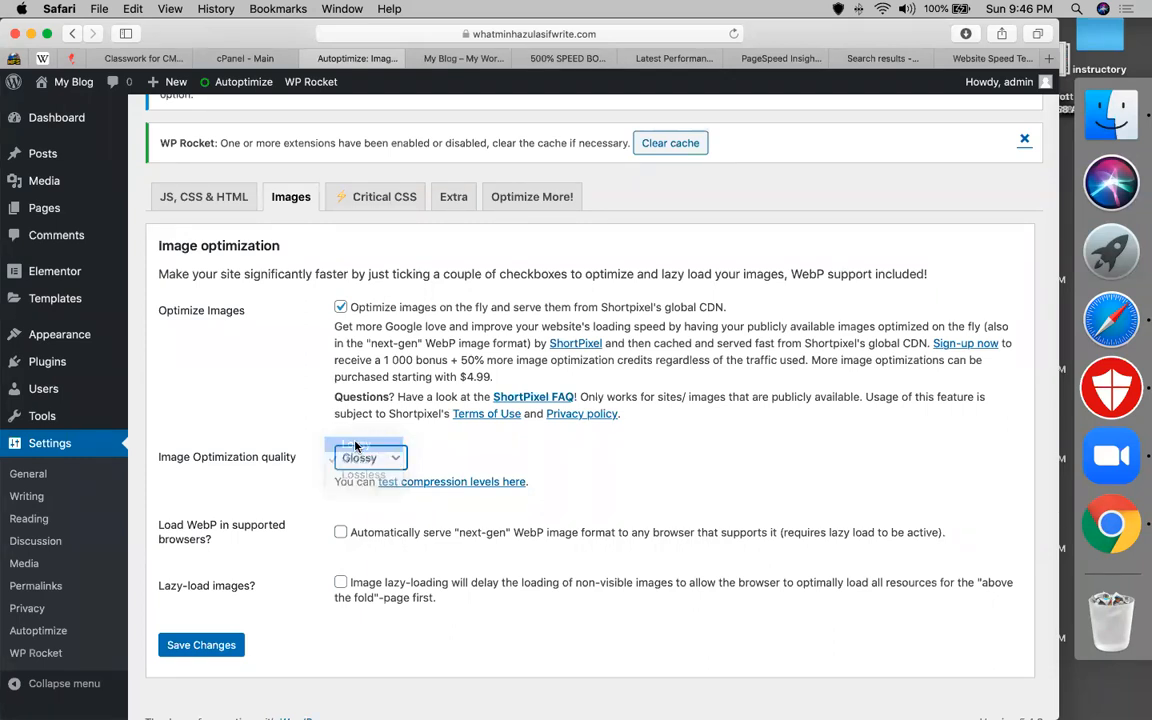
left_click(206, 650)
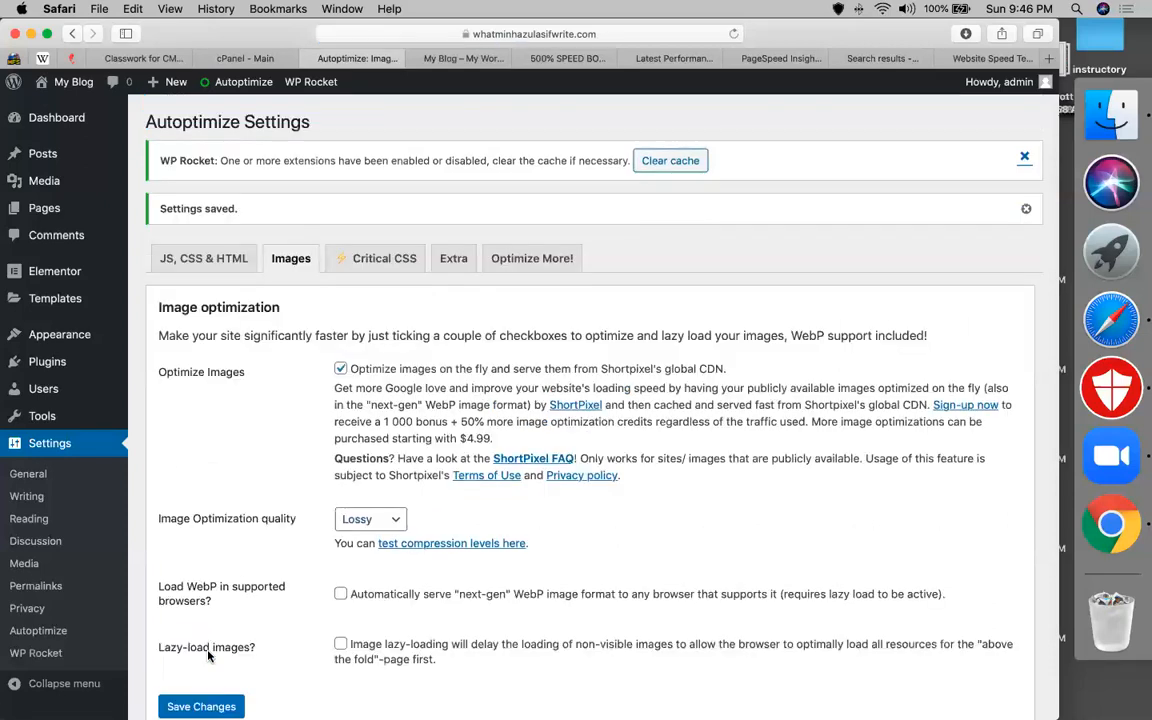
Review the score and lab data in the site's existing PageSpeed Insights desktop report.
left_click(775, 58)
scroll(362, 521, "down", 2)
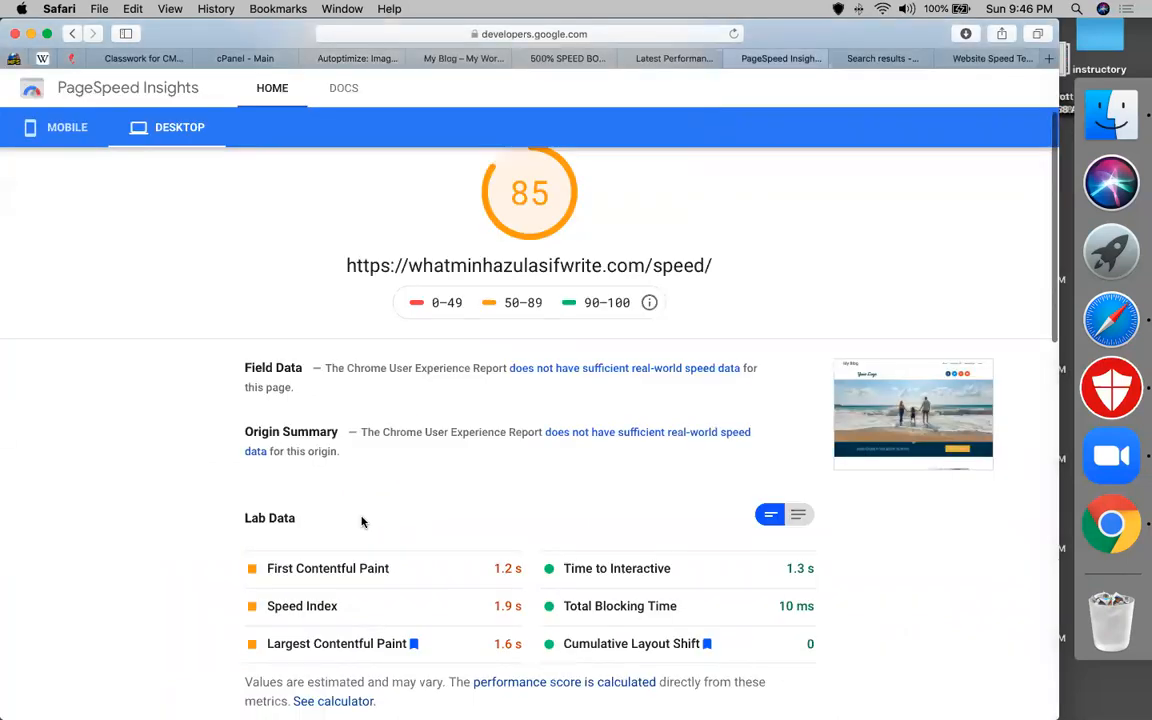
scroll(362, 521, "down", 3)
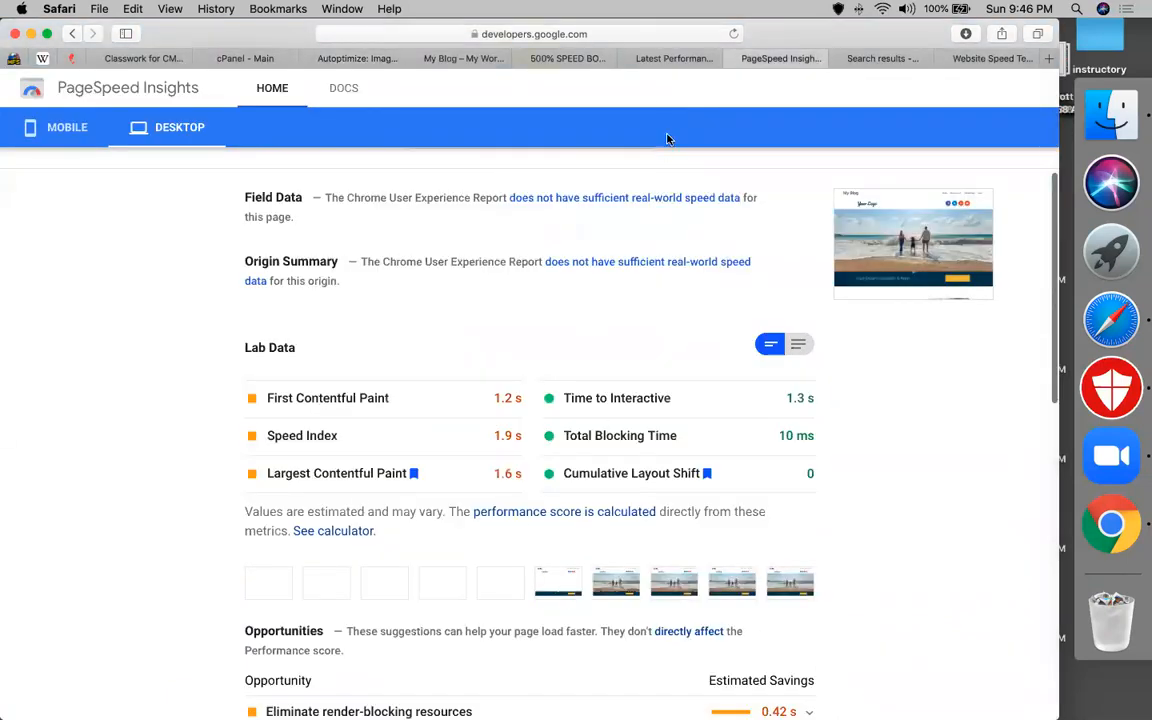
Review the existing GTmetrix and PageSpeed Insights reports alongside the live site and Autoptimize's Image Optimization quality choices.
left_click(659, 60)
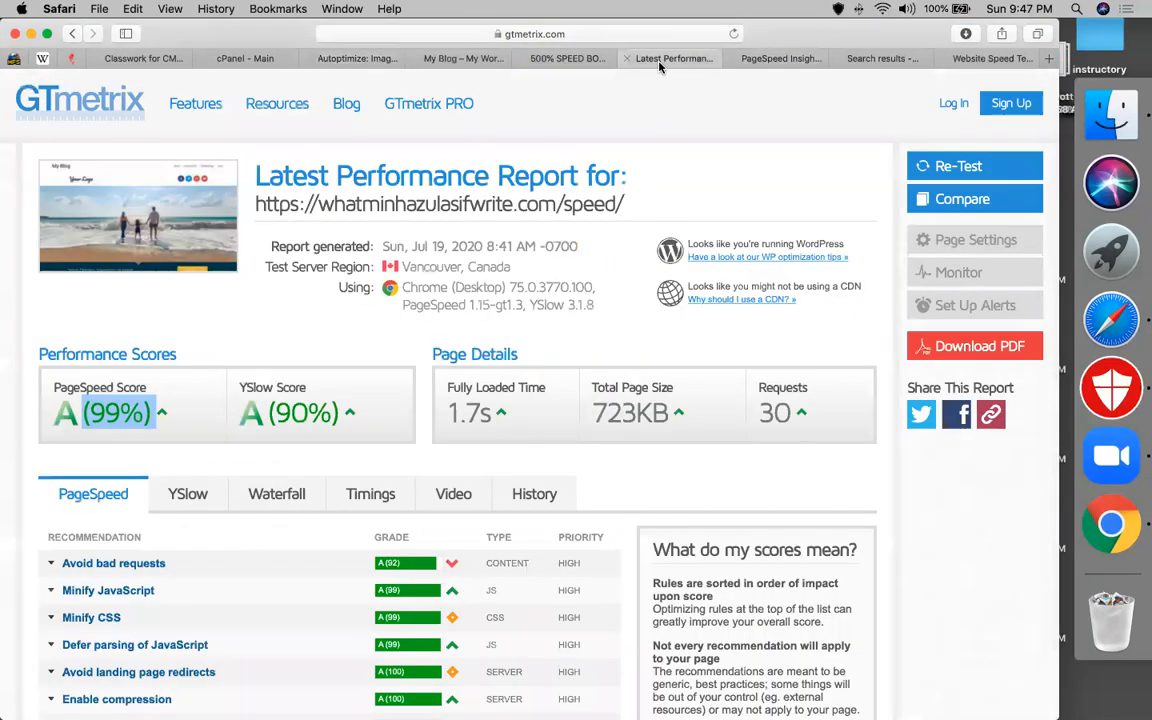
scroll(108, 368, "down", 3)
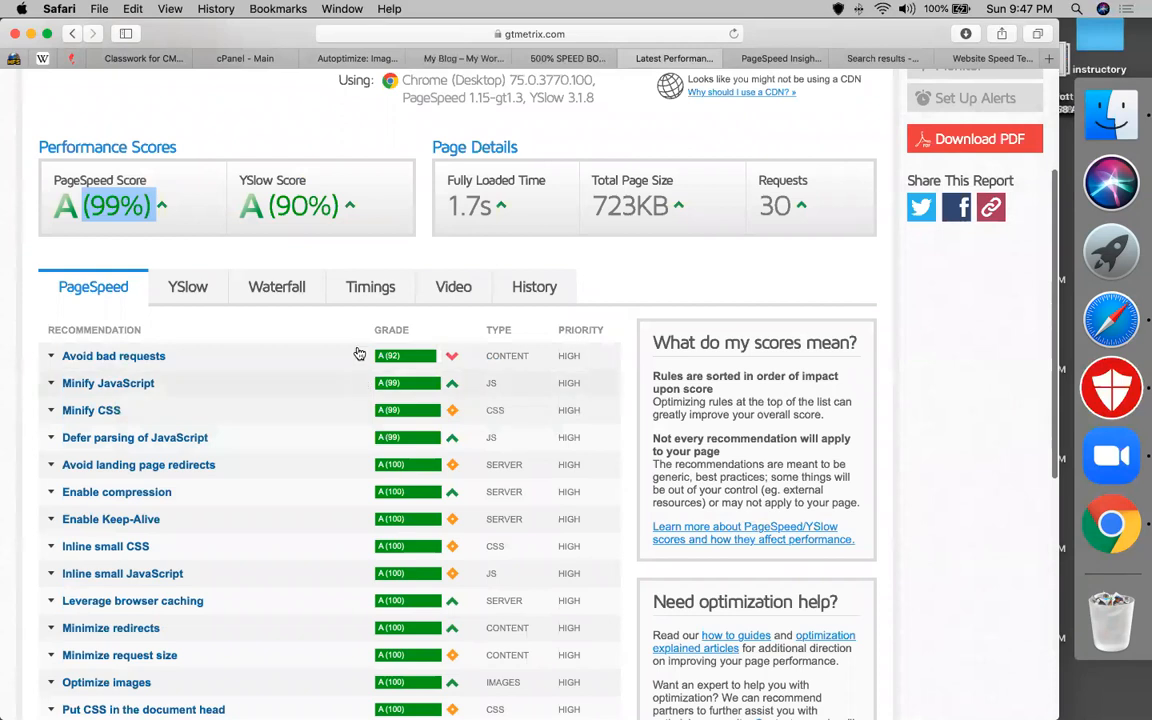
left_click(466, 60)
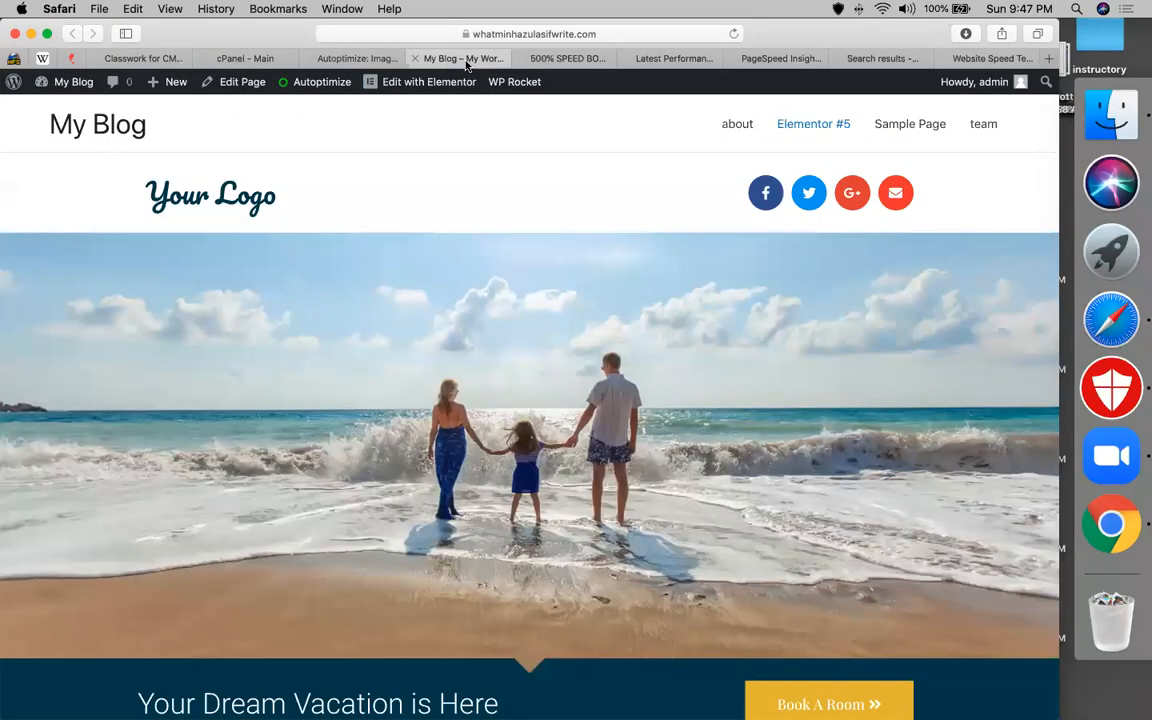
left_click(380, 58)
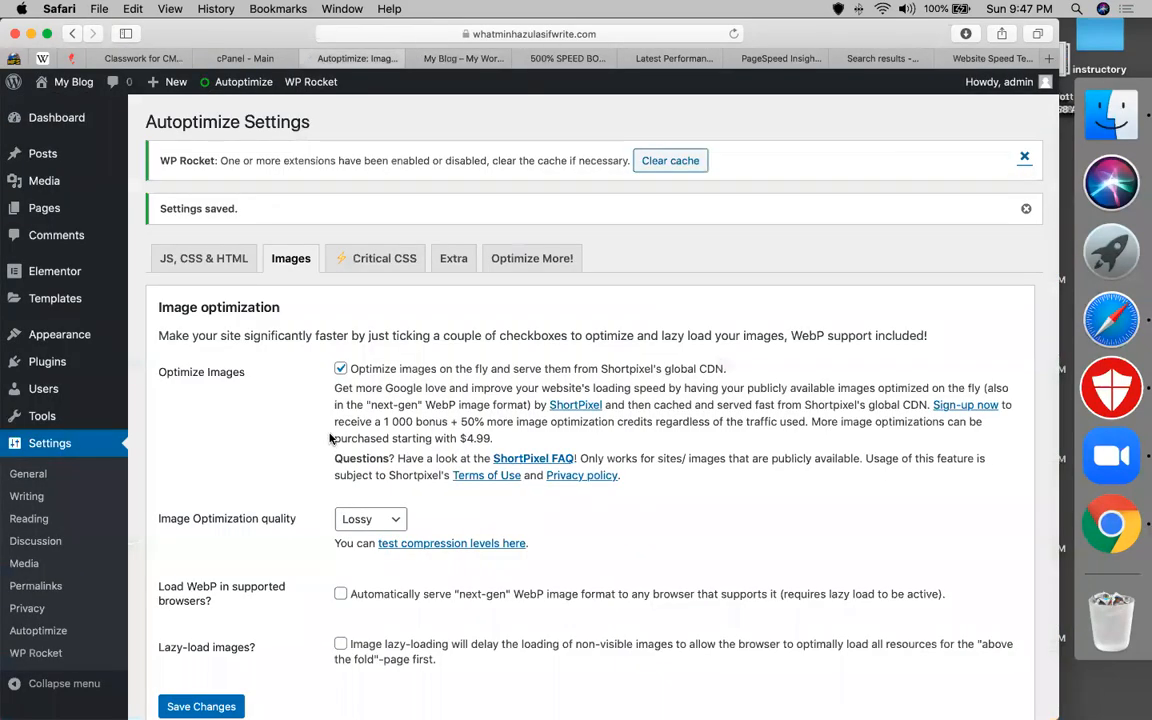
scroll(340, 455, "down", 1)
left_click(362, 479)
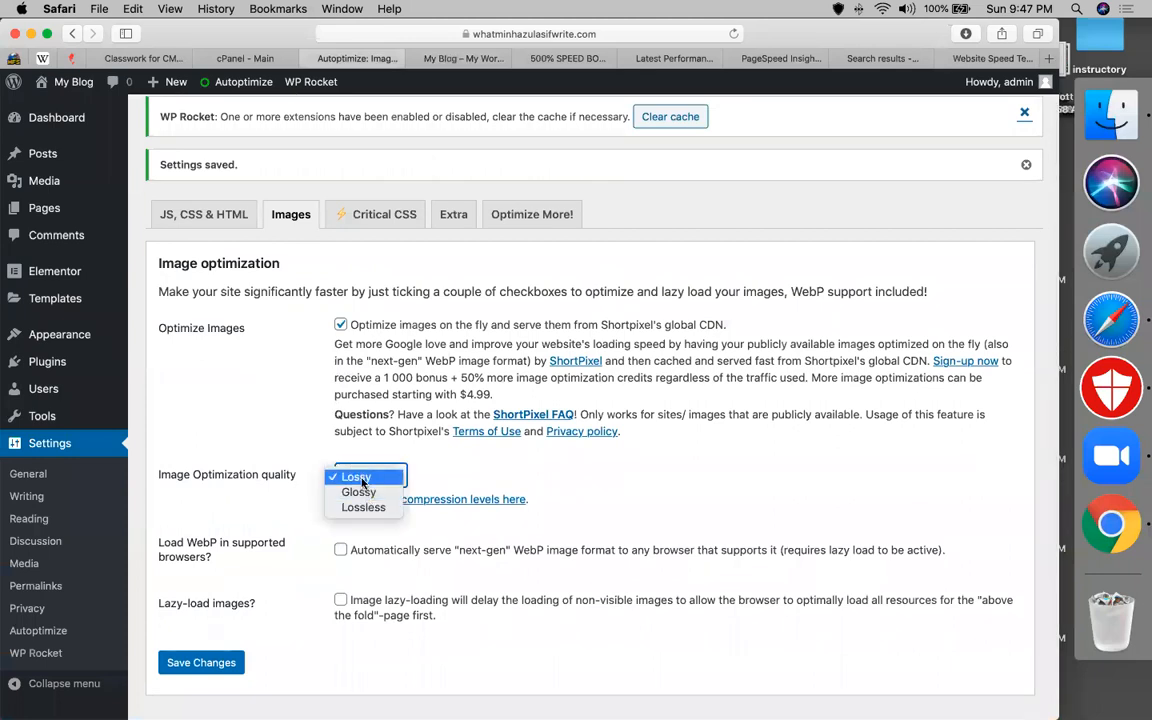
left_click(785, 58)
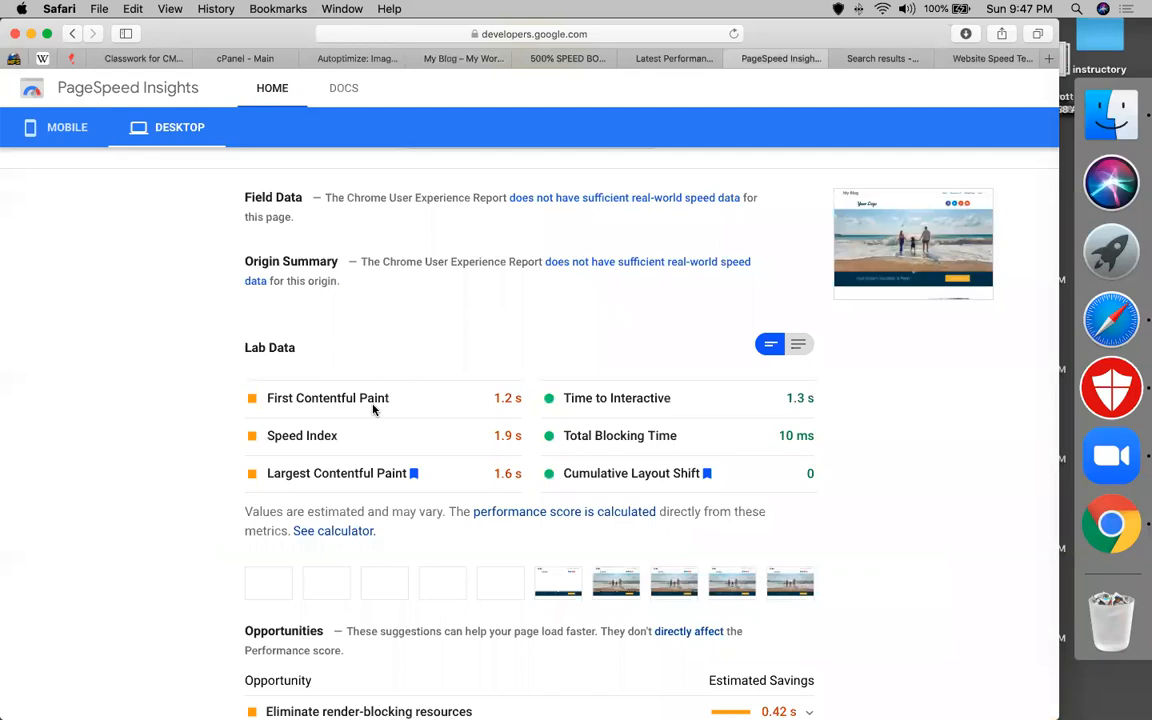
left_click(660, 60)
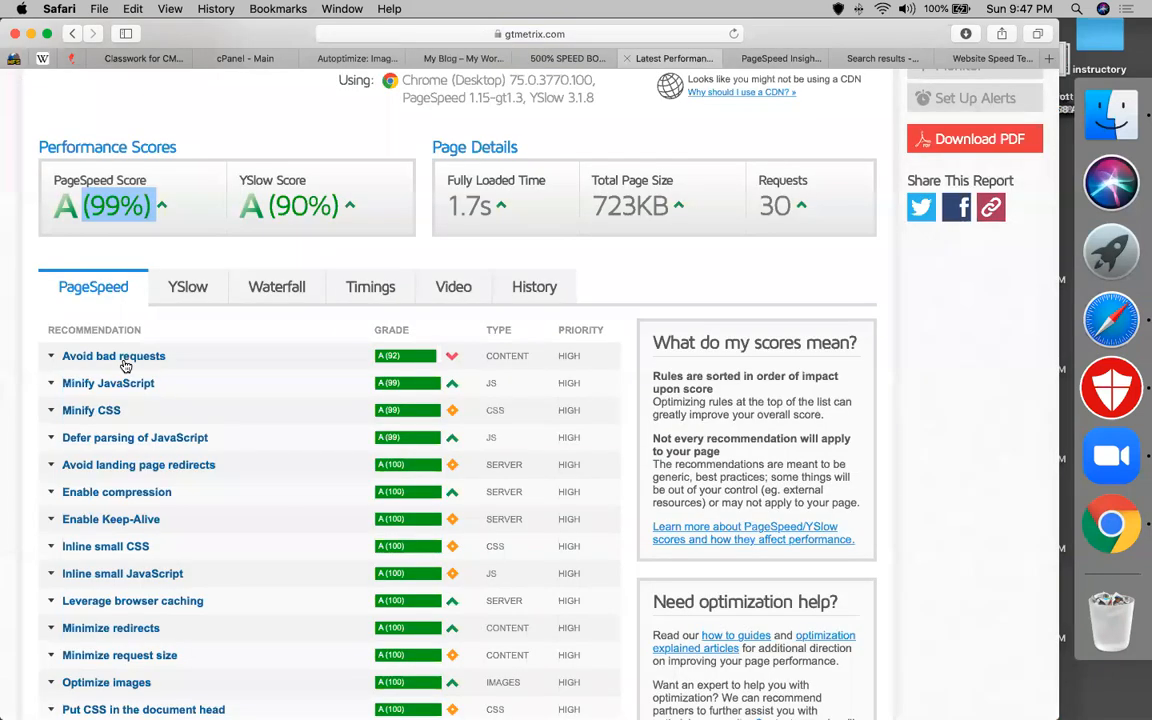
Check the Image Optimization quality choices again, keep Lossy, and save the Autoptimize image settings.
left_click(336, 60)
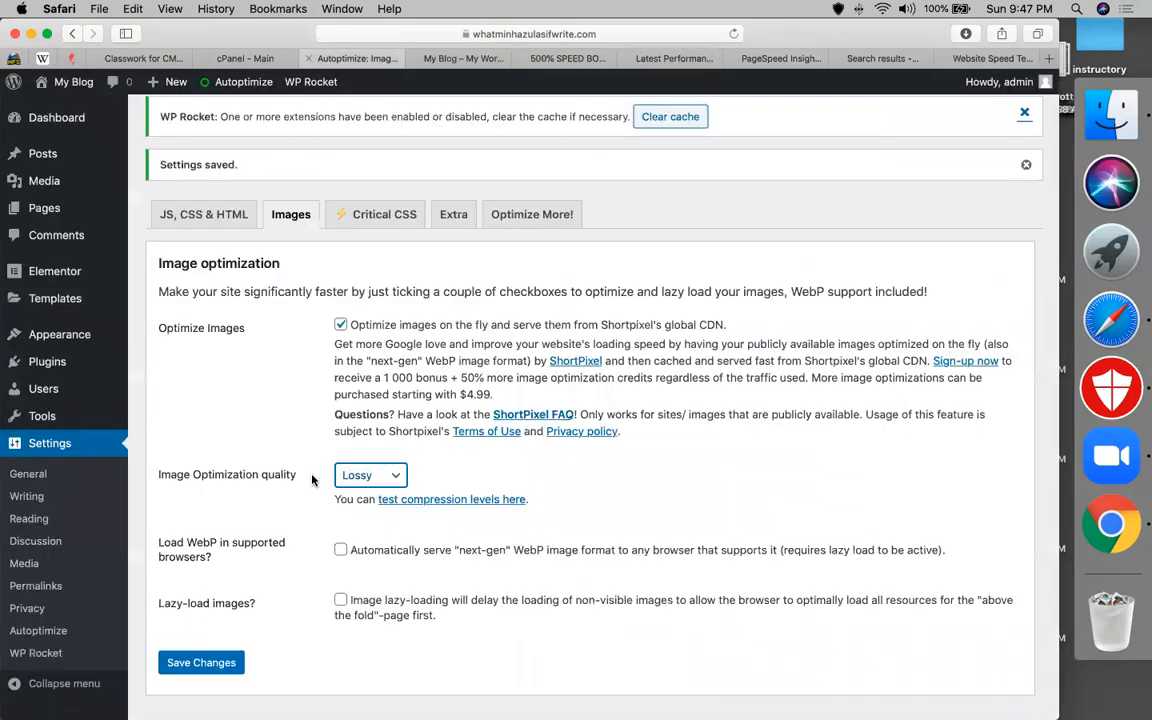
left_click(368, 477)
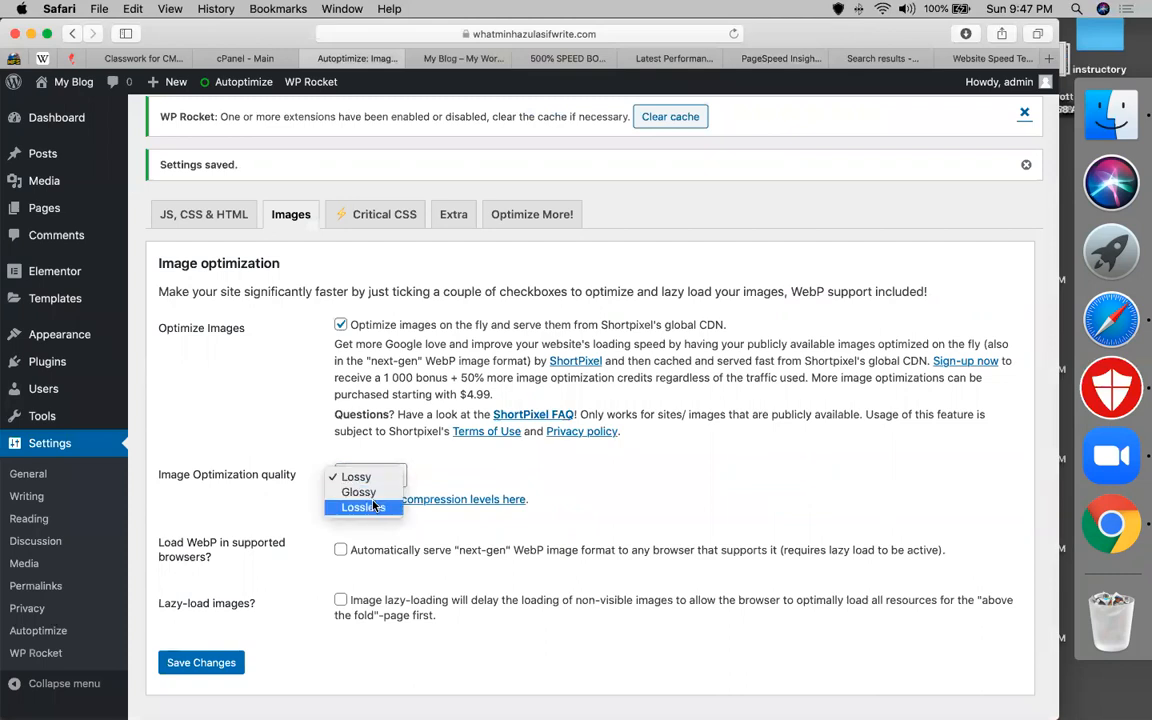
left_click(717, 498)
left_click(203, 662)
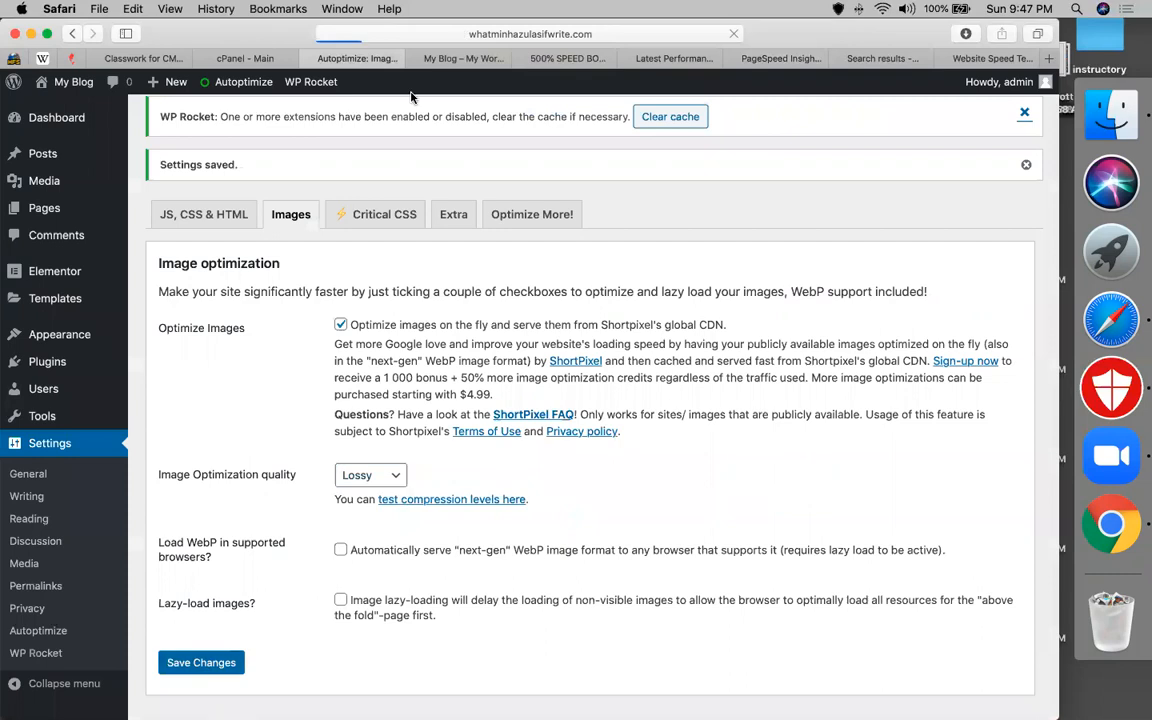
Check the spreadsheet's next Autoptimize instruction and delete the Autoptimize cache as it says.
left_click(591, 60)
key("Down")
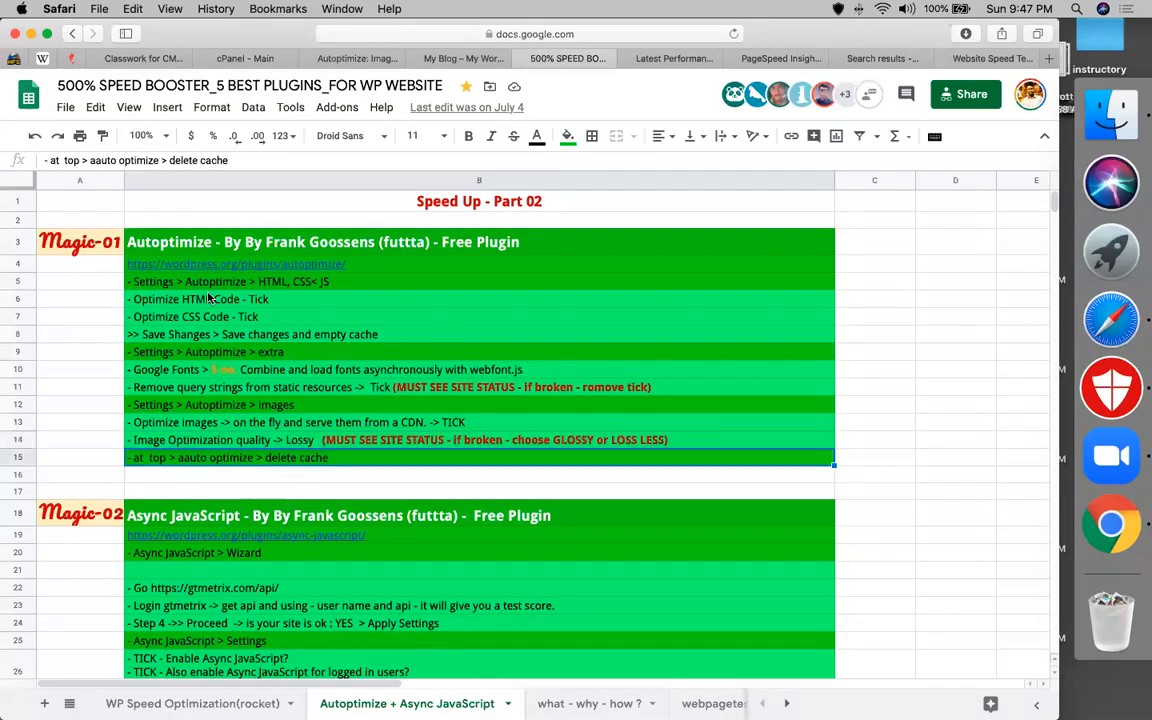
left_click(357, 59)
mouse_move(232, 80)
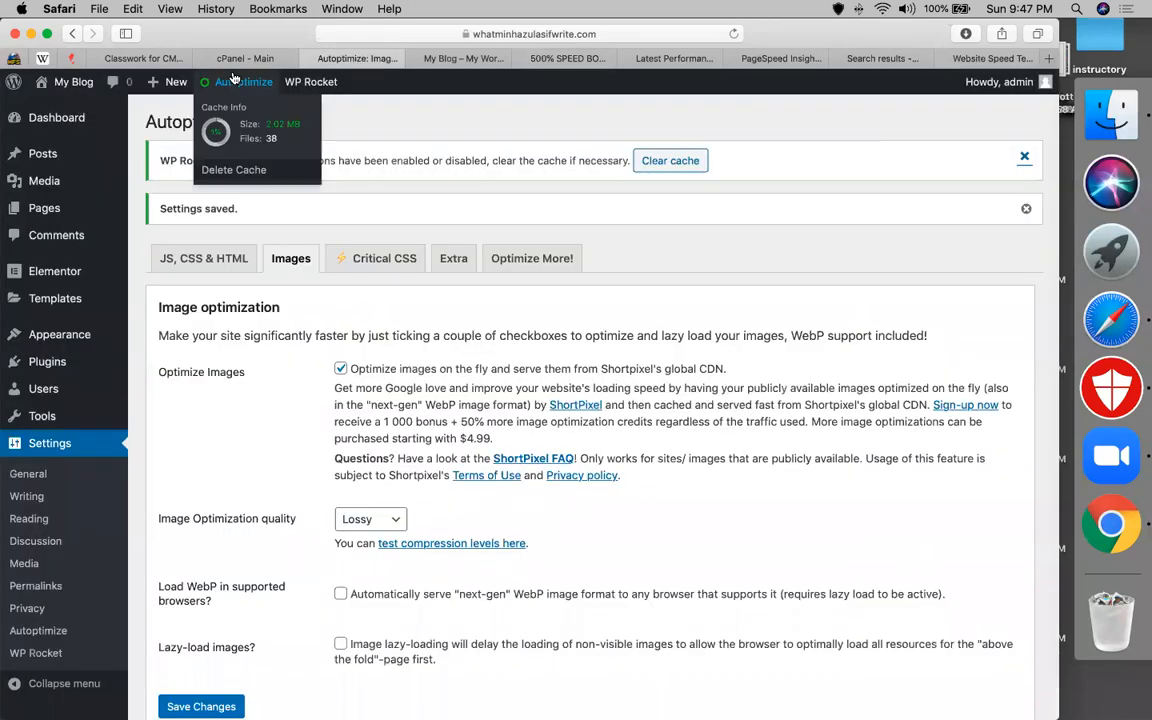
left_click(236, 170)
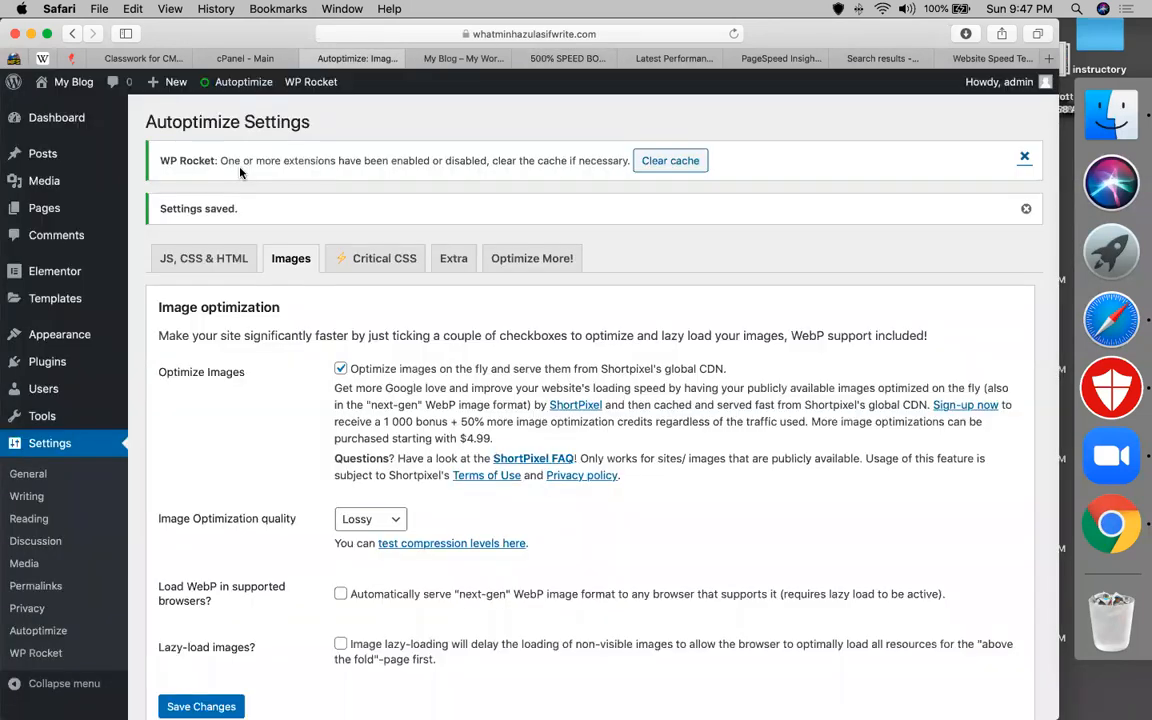
Re-test the site's /speed/ page in GTmetrix and analyze it again in PageSpeed Insights.
left_click(524, 59)
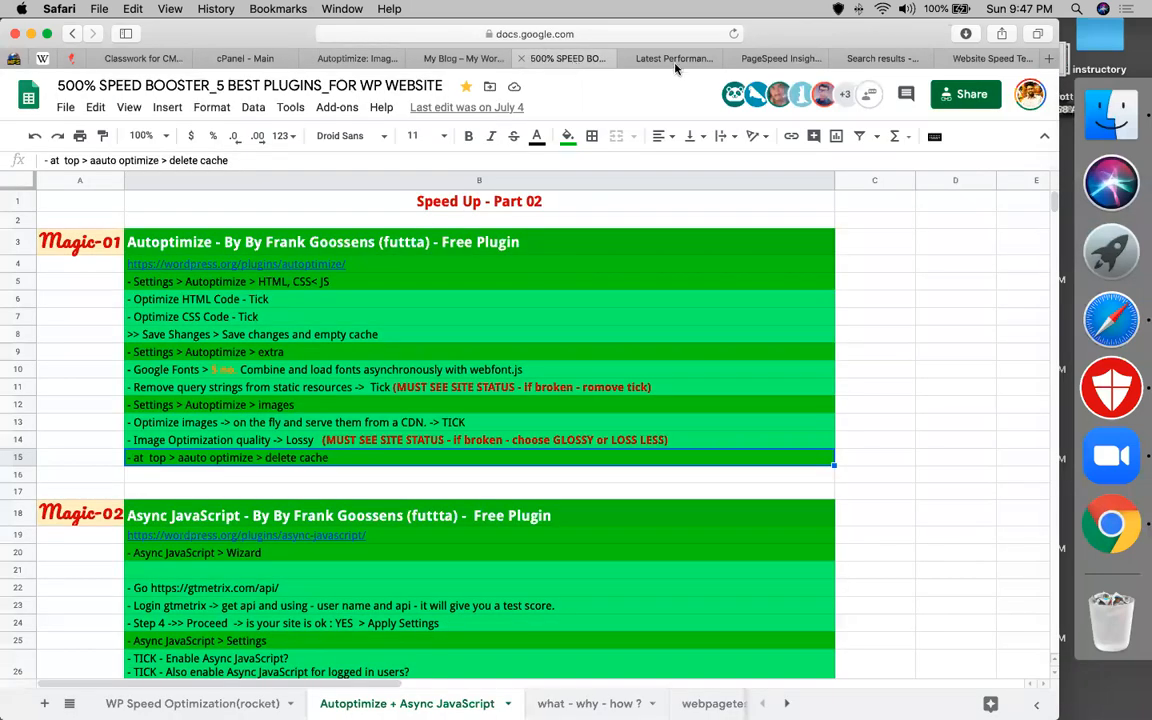
left_click(673, 59)
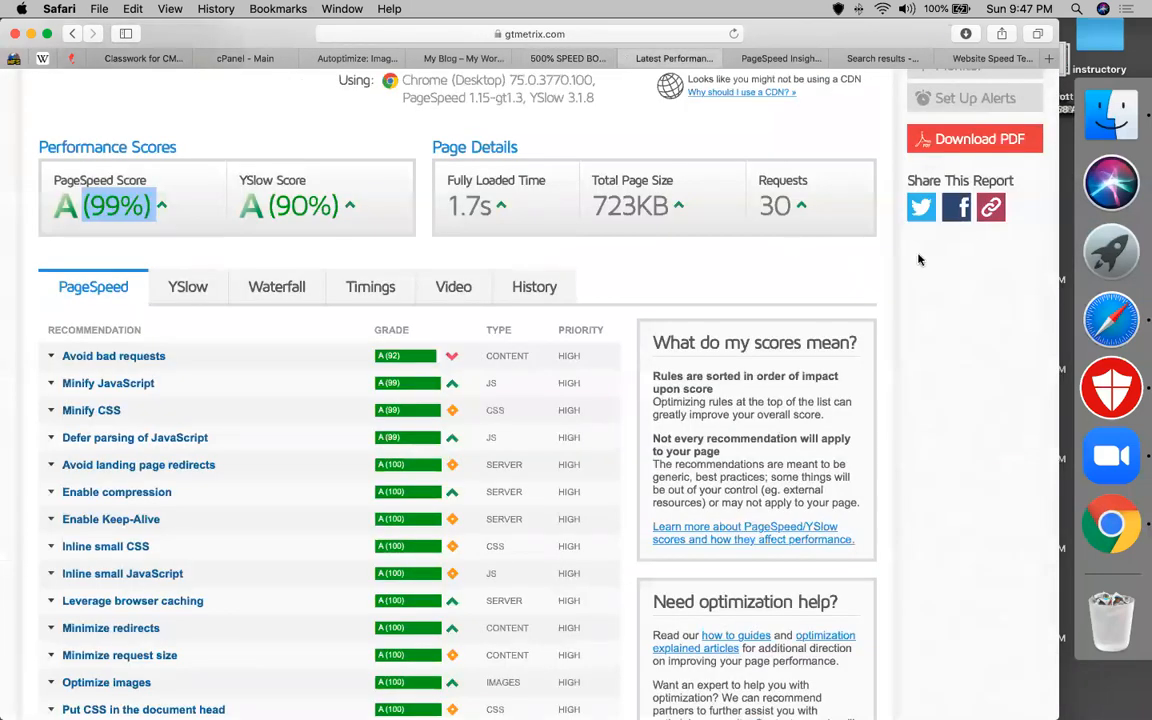
scroll(919, 260, "up", 5)
left_click(968, 167)
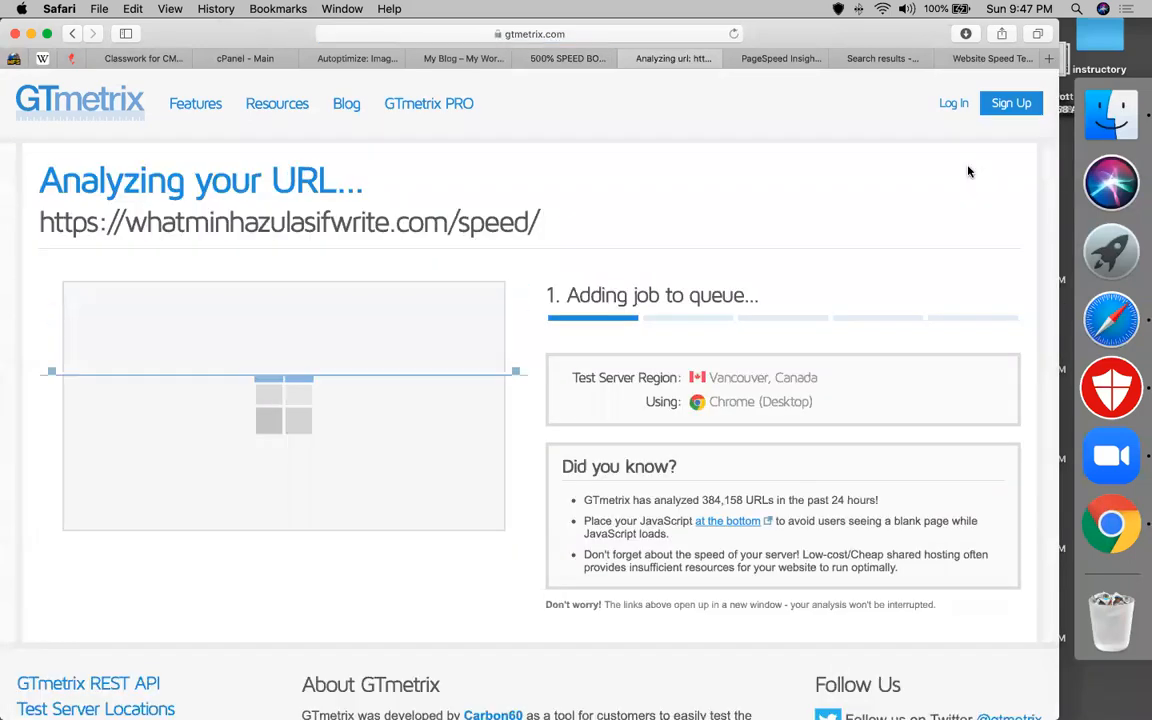
left_click(789, 64)
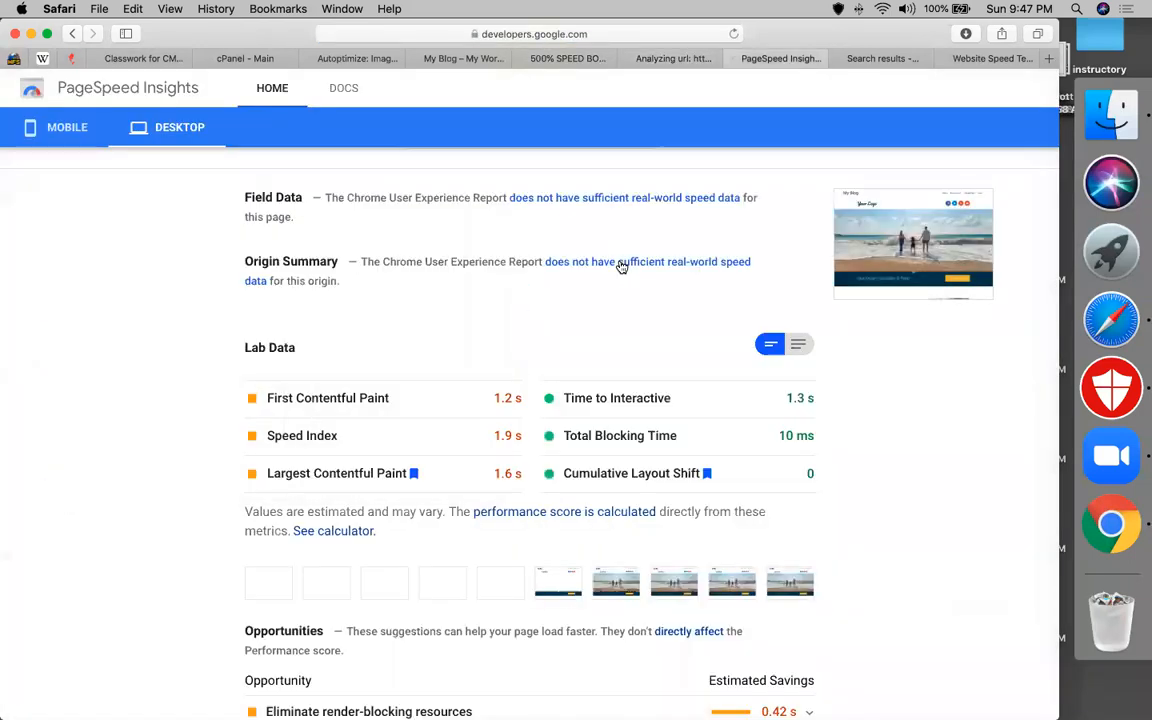
scroll(741, 206, "up", 5)
left_click(743, 161)
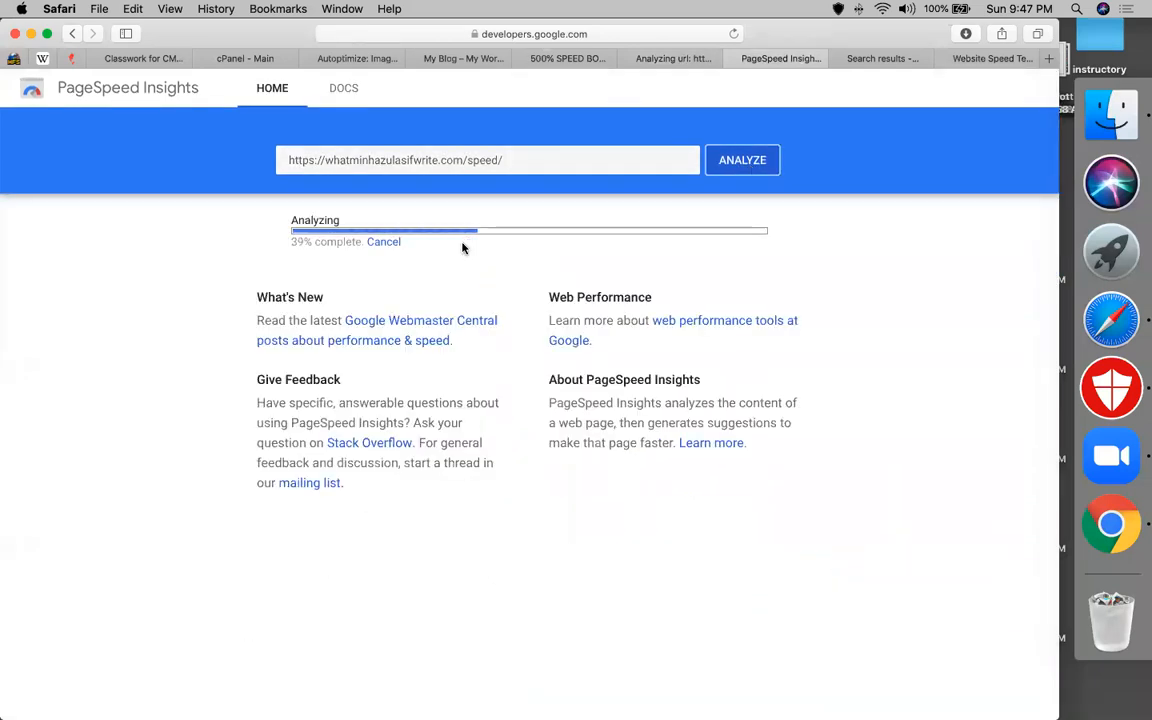
left_click(673, 63)
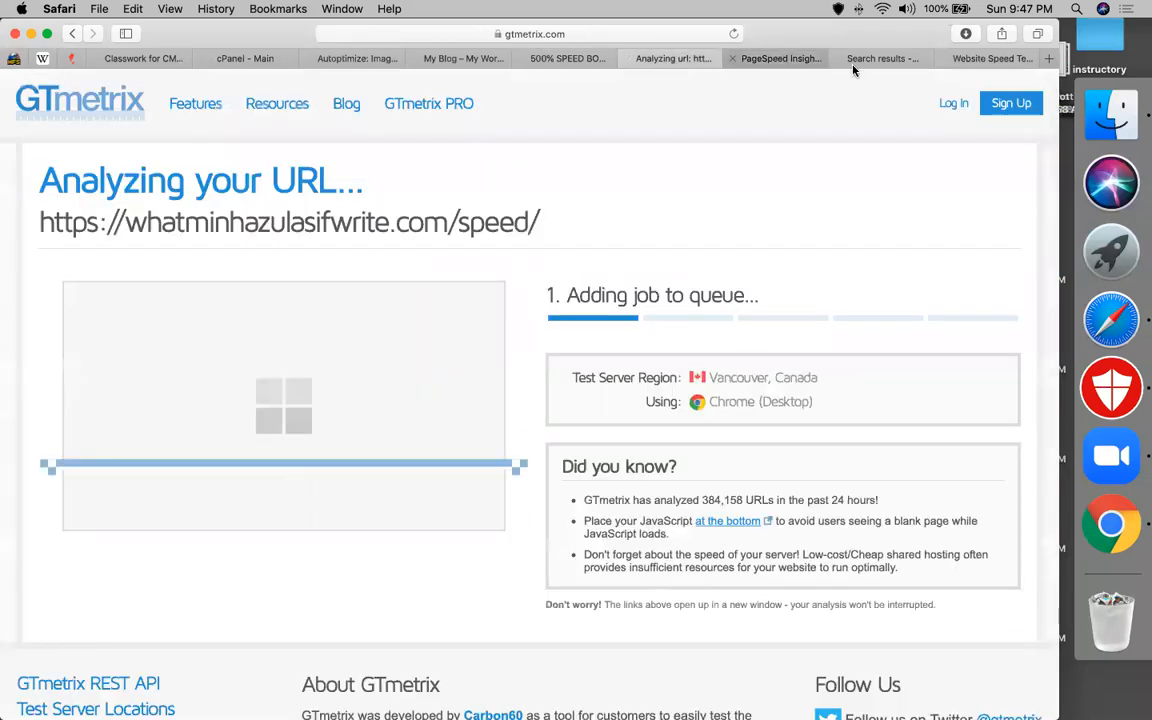
left_click(781, 58)
Reload the failed Pingdom test and retry it to get a fresh Website Speed Test form.
left_click(978, 62)
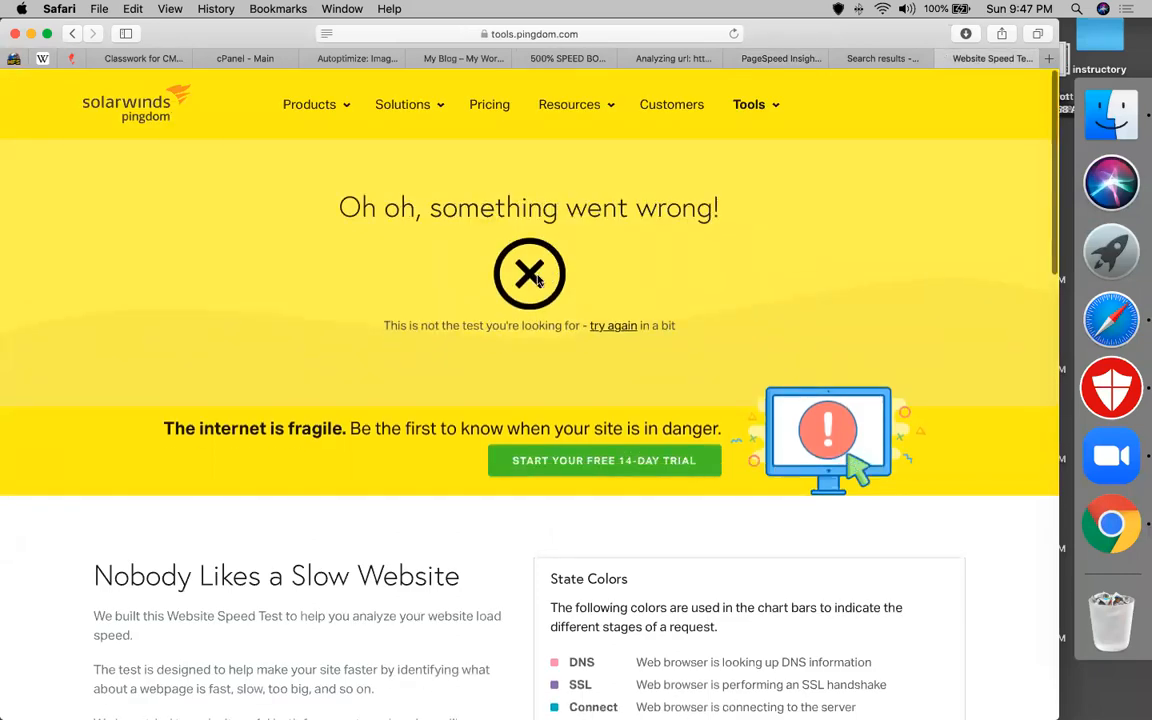
left_click(734, 34)
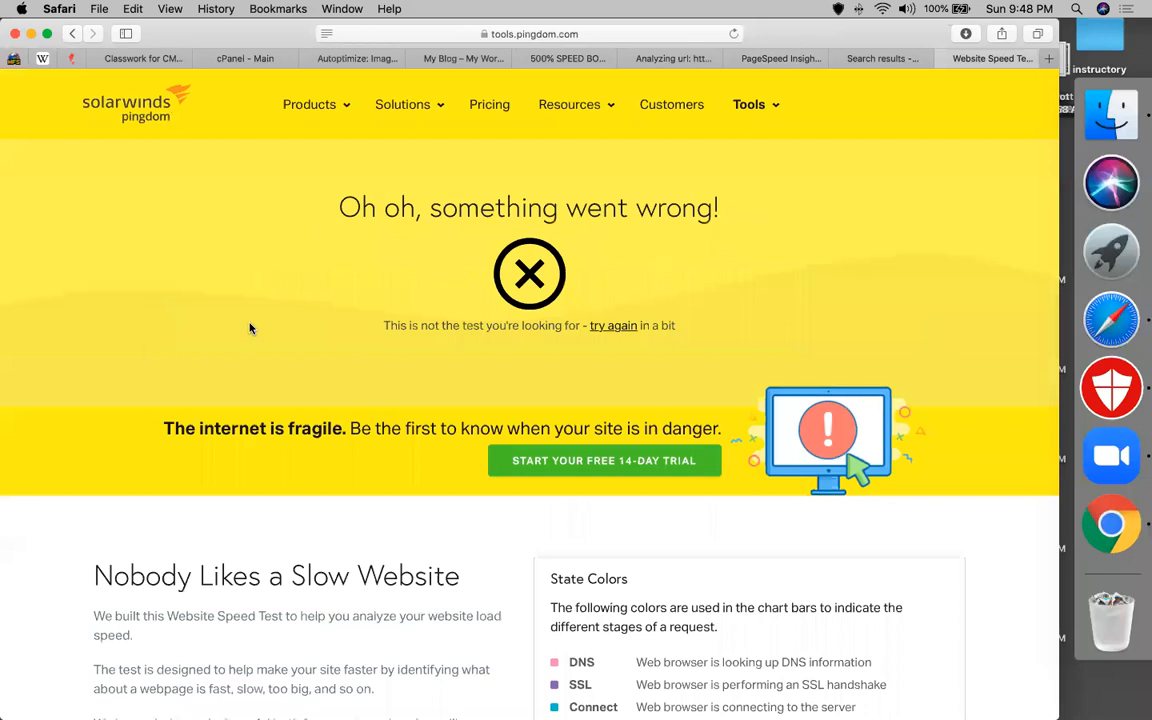
left_click(611, 326)
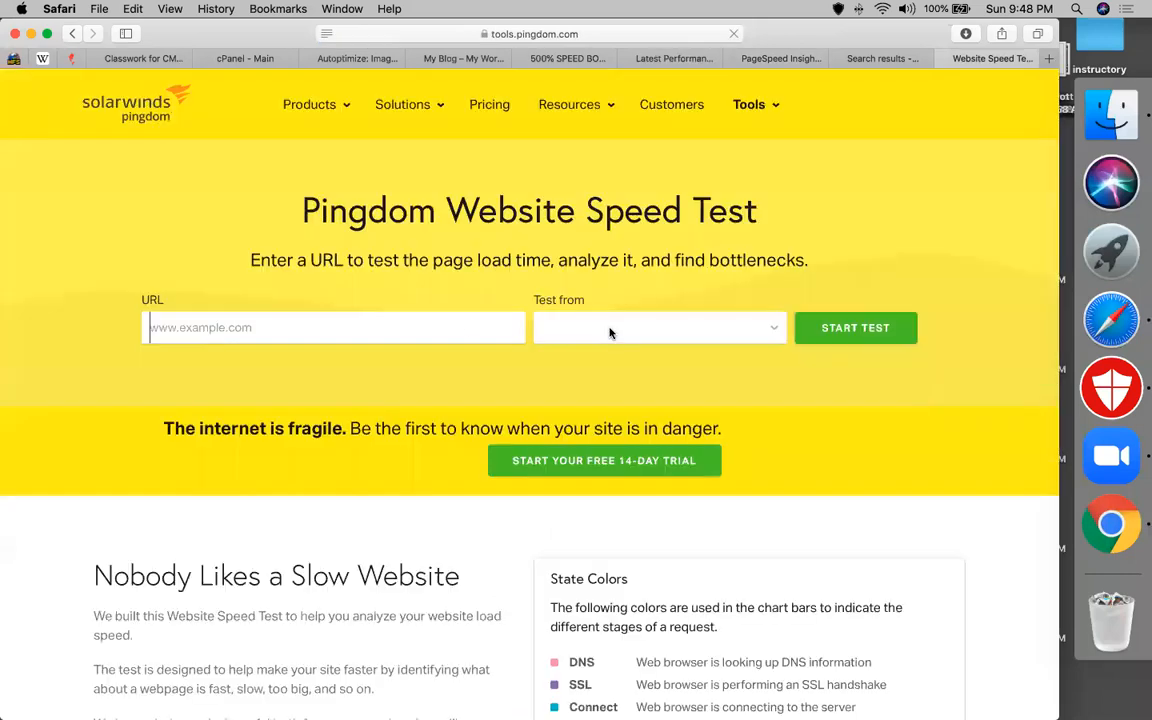
Copy the address of the site's /speed/ page into Pingdom's URL field and start the speed test.
key("super+v")
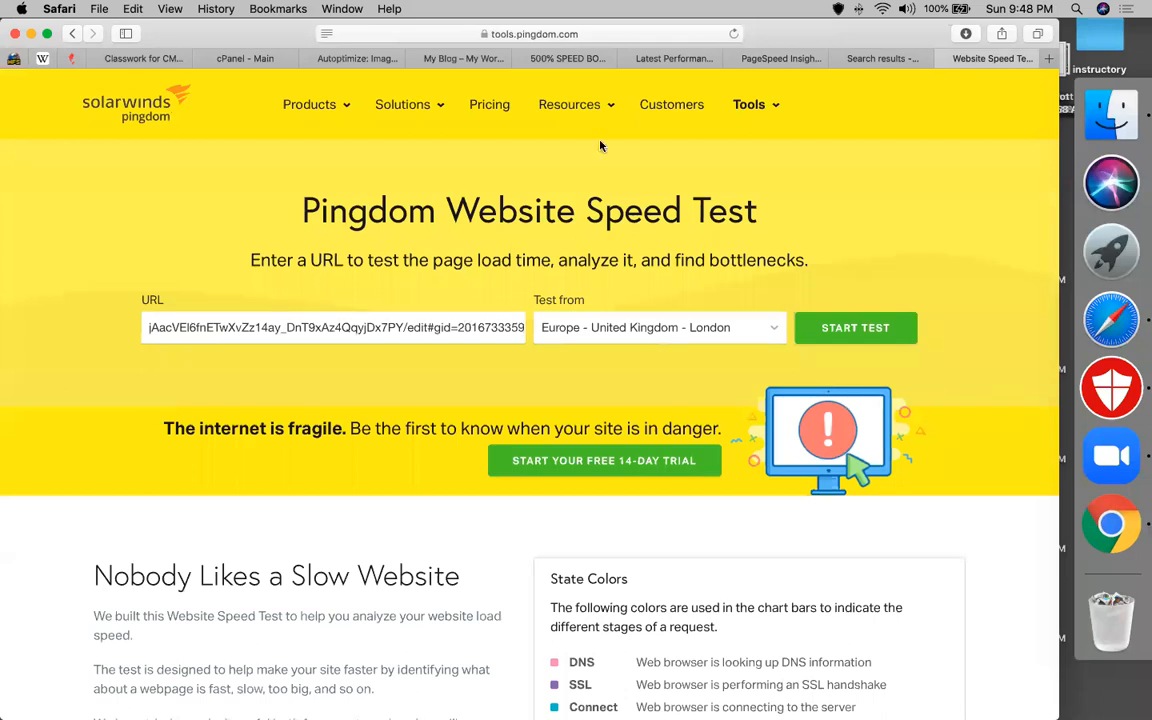
left_click(410, 57)
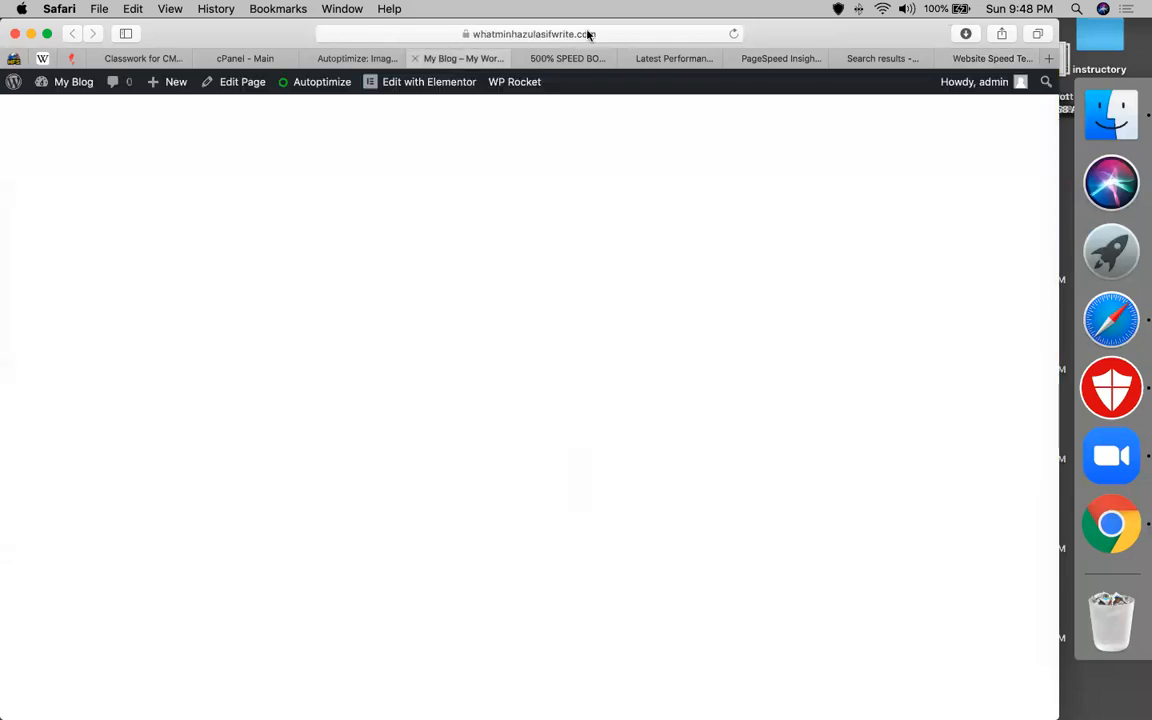
left_click(587, 31)
key("super+c")
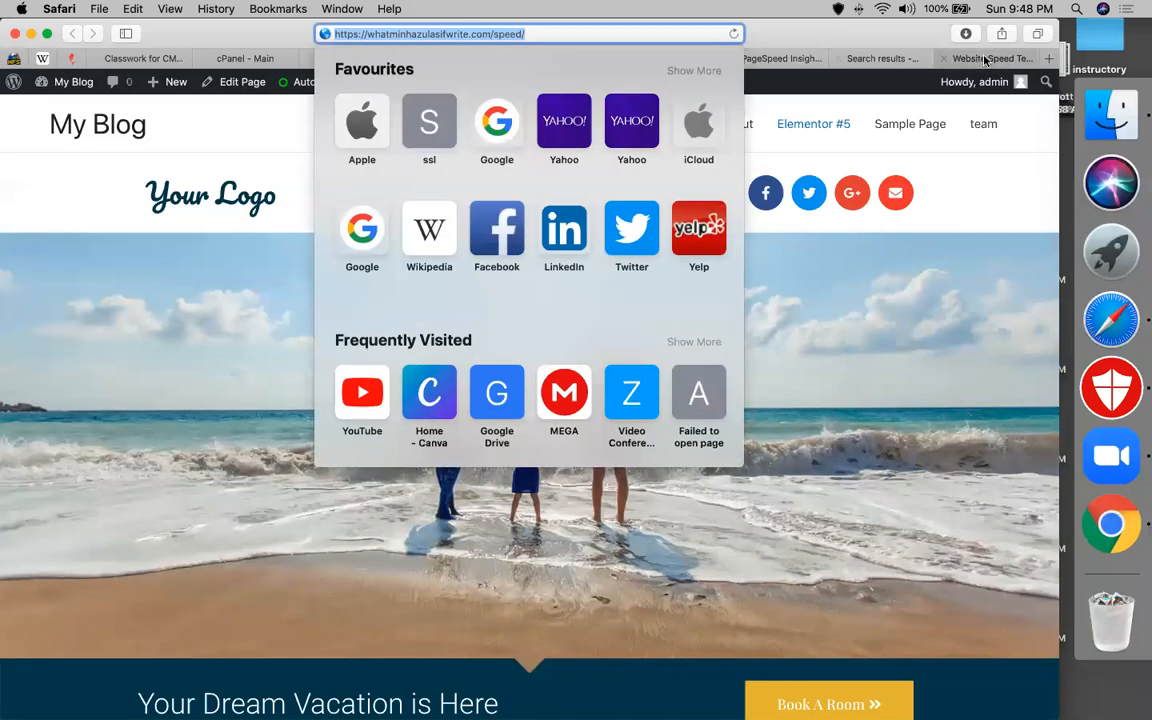
left_click(985, 58)
triple_click(222, 316)
key("super+v")
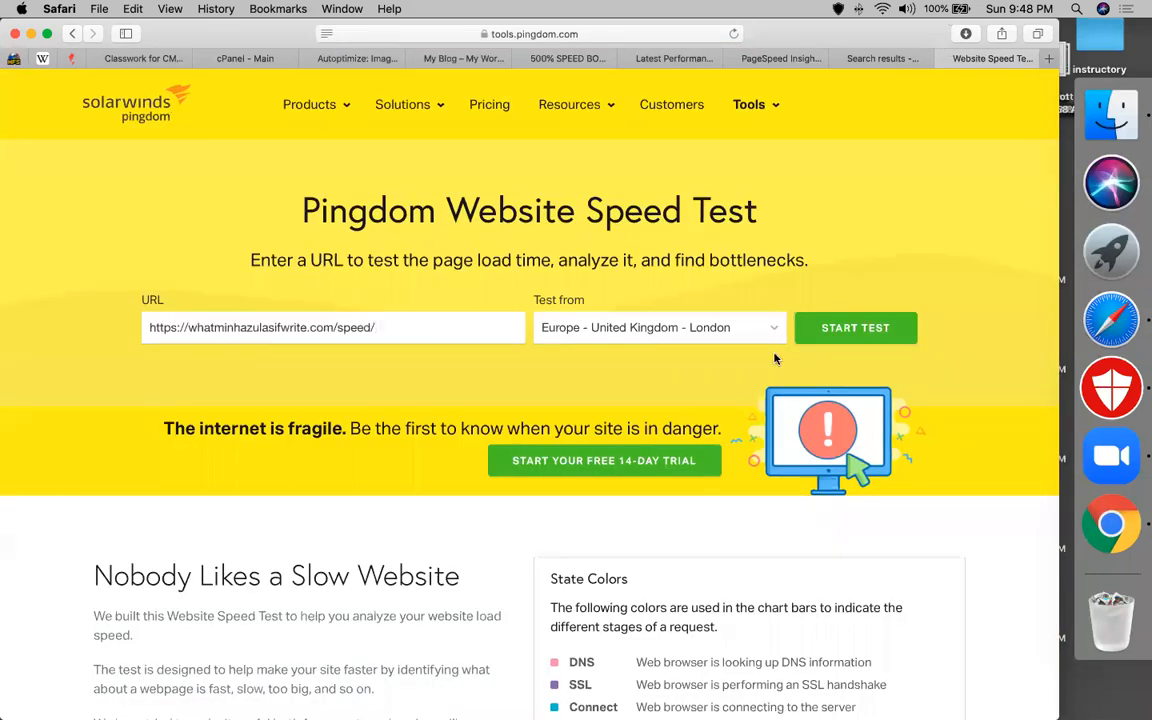
left_click(846, 330)
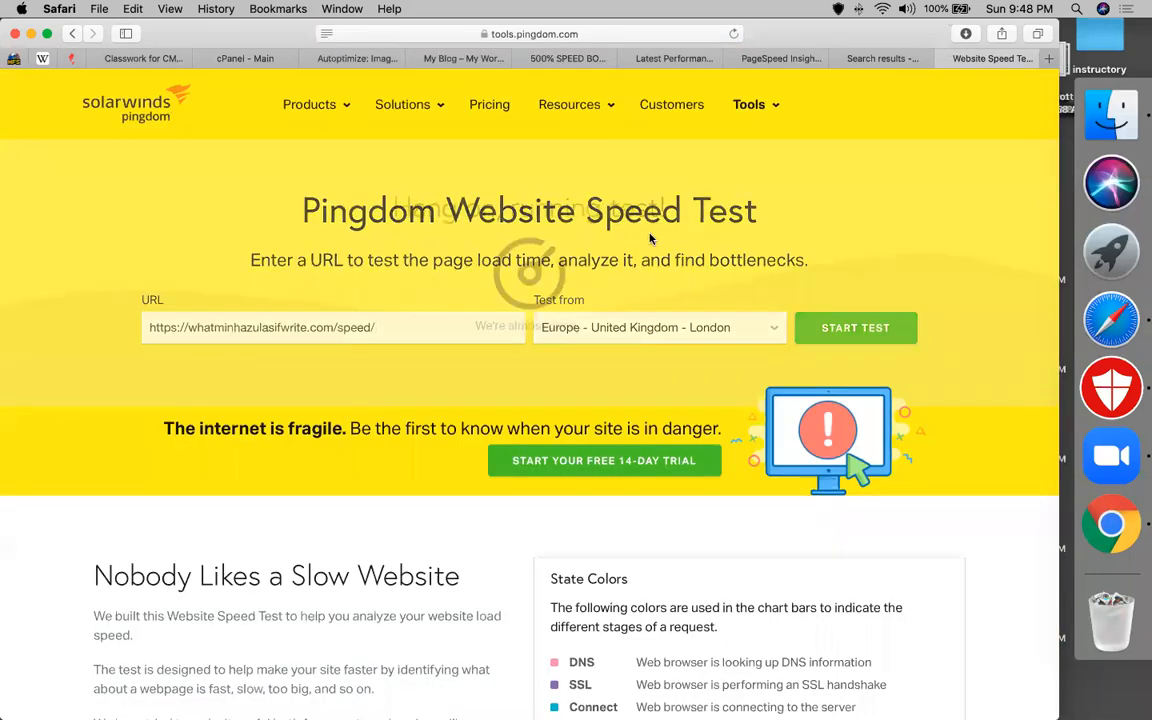
Review the new GTmetrix report and the new PageSpeed Insights mobile and desktop scores.
left_click(672, 59)
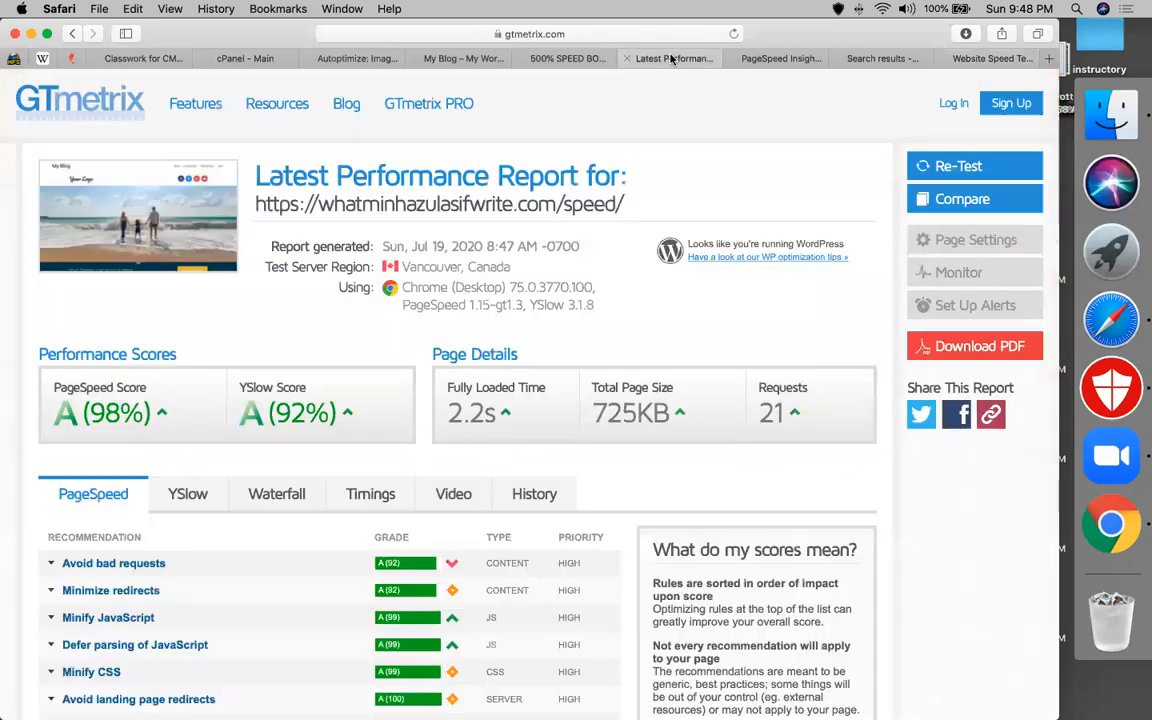
left_click(772, 59)
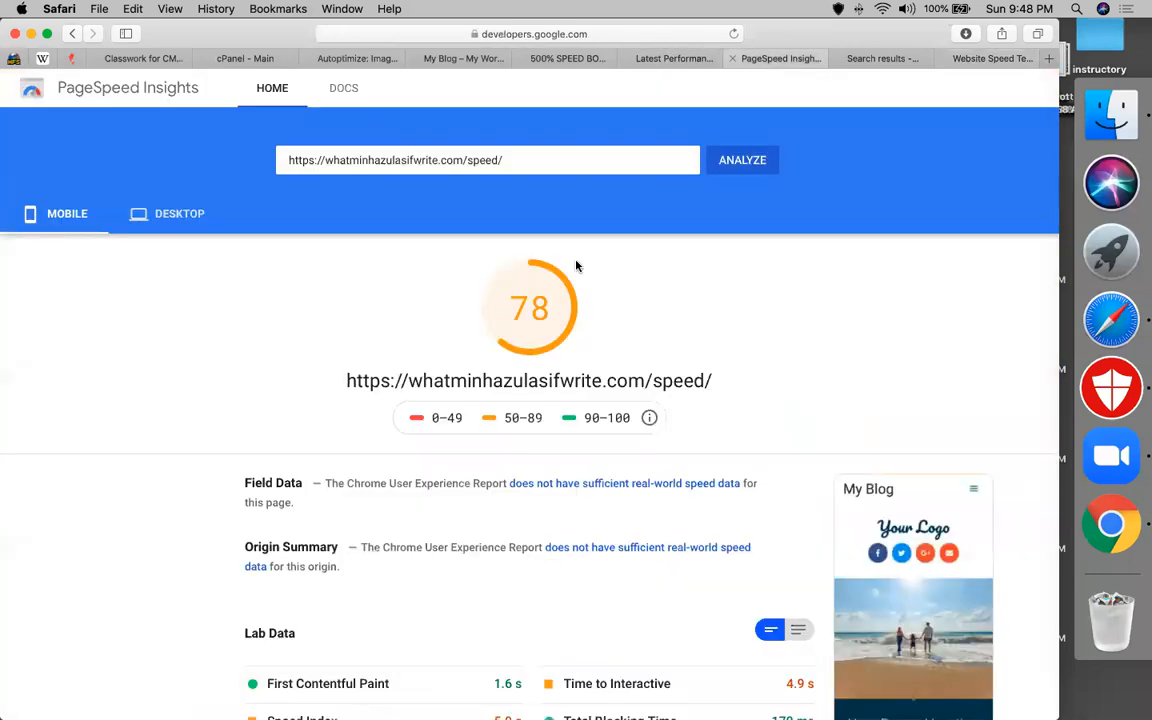
left_click(187, 217)
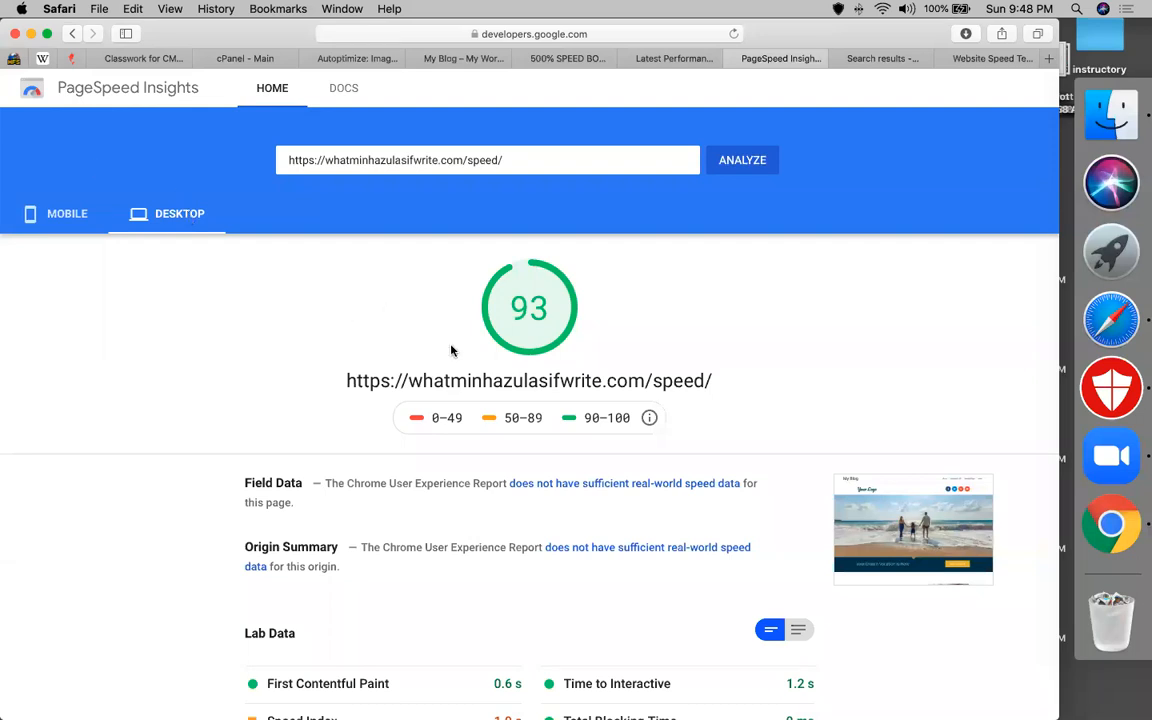
Review the spreadsheet's Magic-02 instructions for the Async JavaScript plugin and recheck the PageSpeed Insights desktop score.
left_click(383, 62)
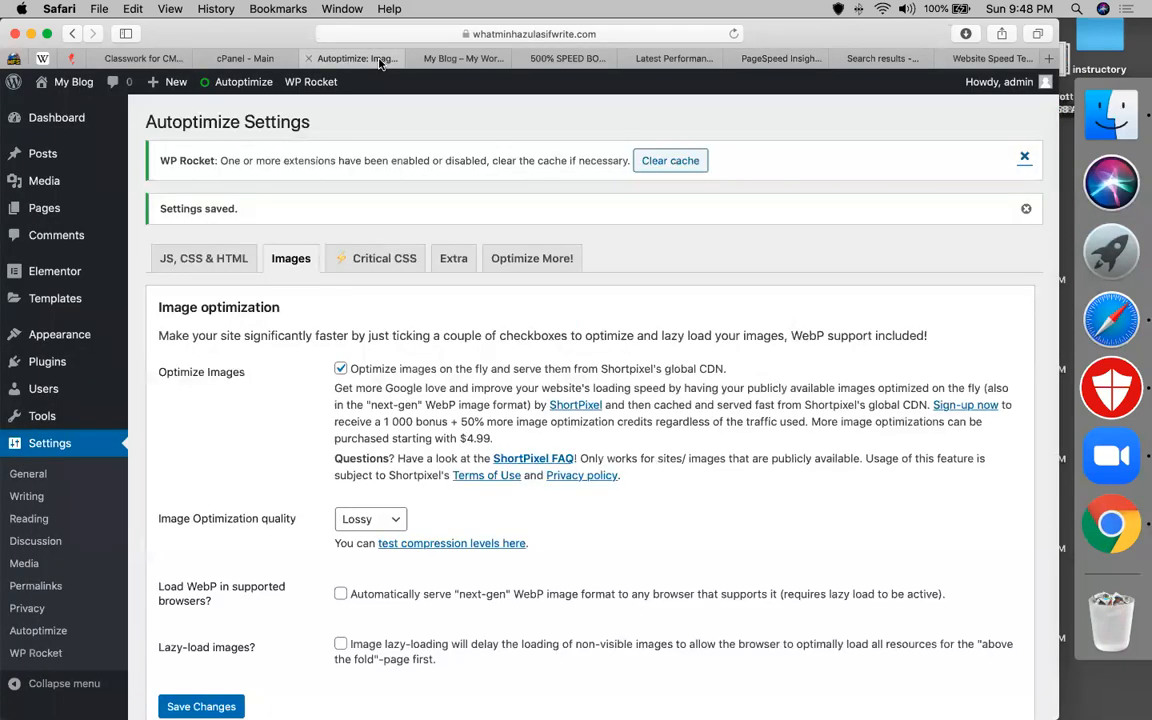
left_click(503, 58)
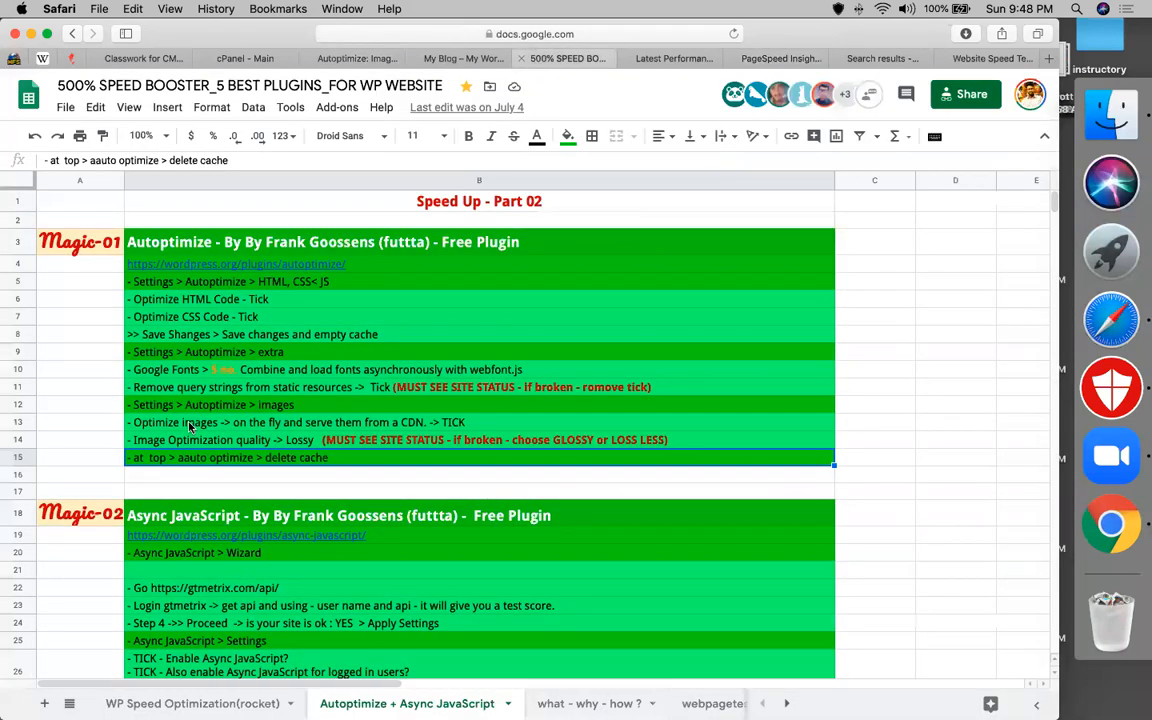
scroll(190, 427, "down", 3)
left_click(170, 398)
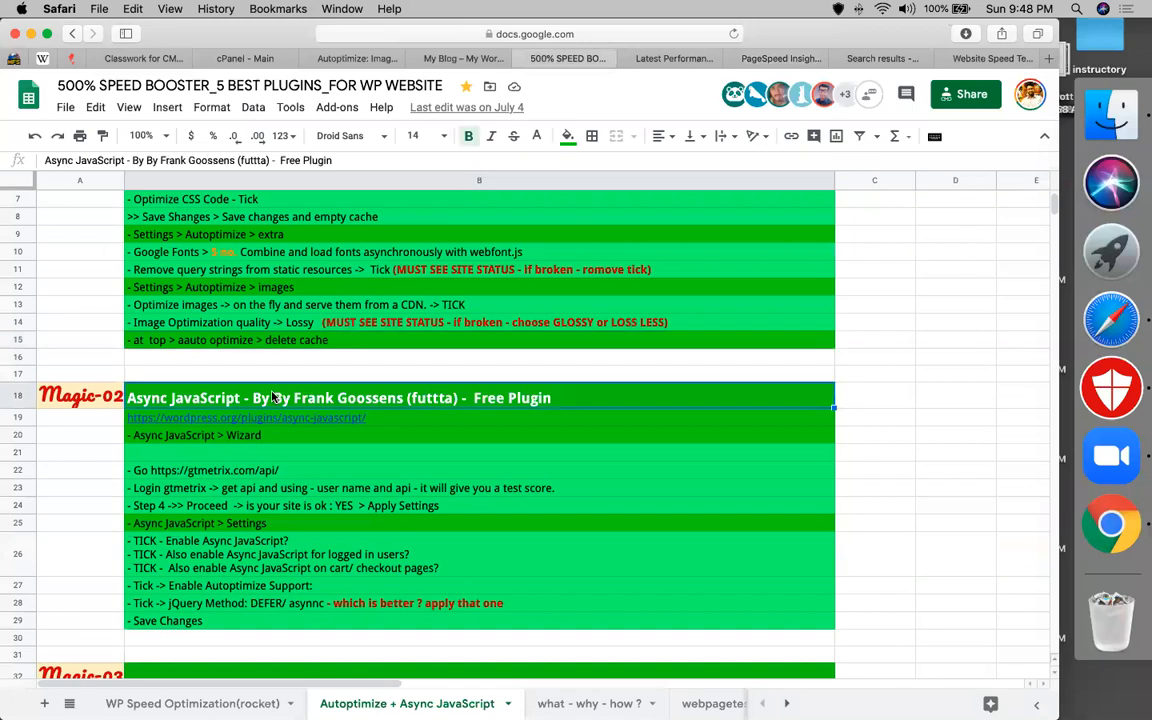
left_click(771, 57)
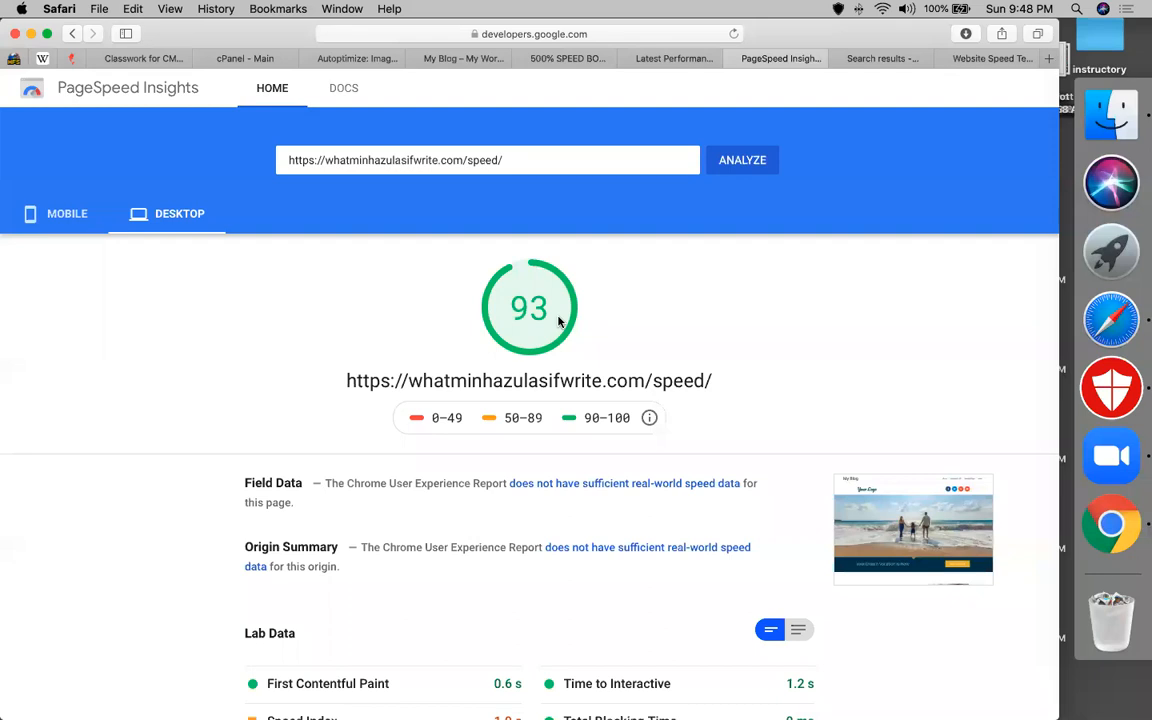
left_click(553, 60)
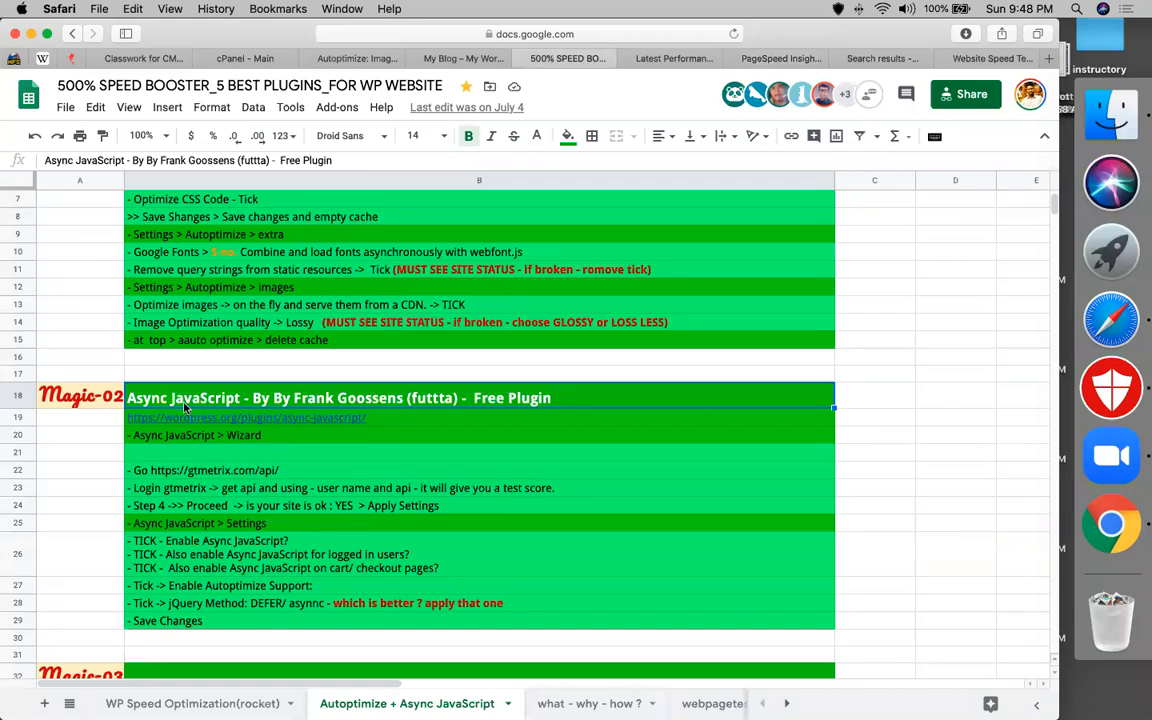
Select the plugin name Async JavaScript in the spreadsheet's Magic-02 heading and open the WordPress Add Plugins page.
double_click(208, 397)
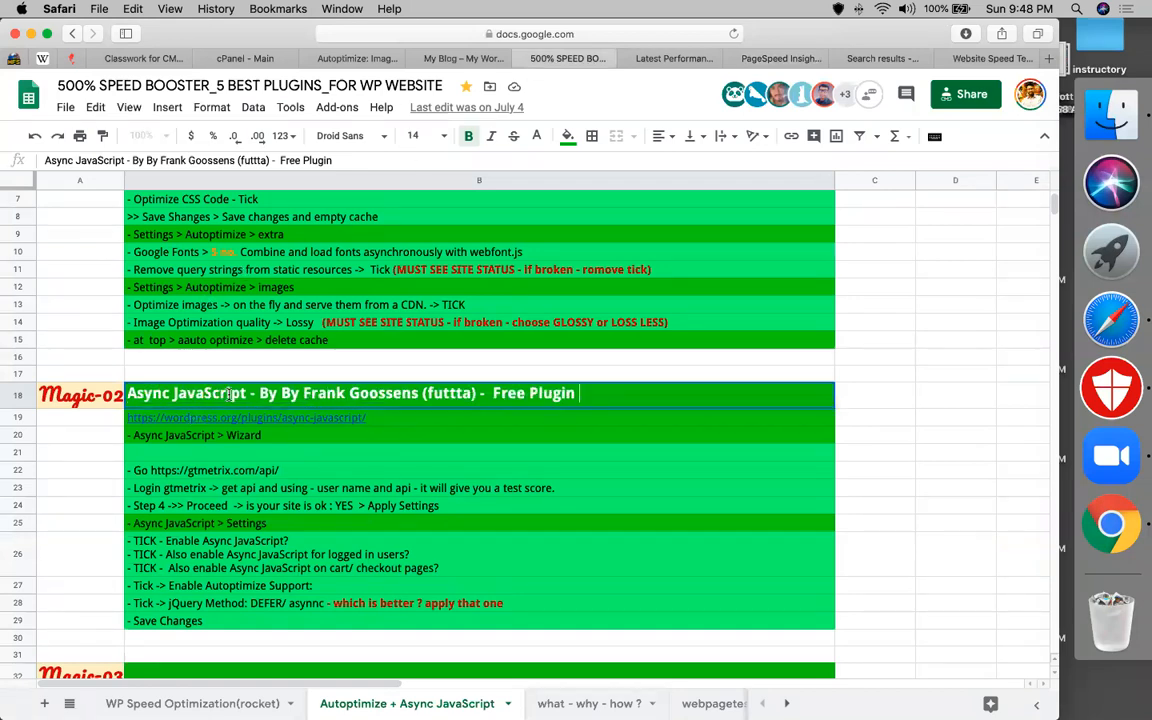
left_click(246, 395)
left_click_drag(247, 395, 128, 395)
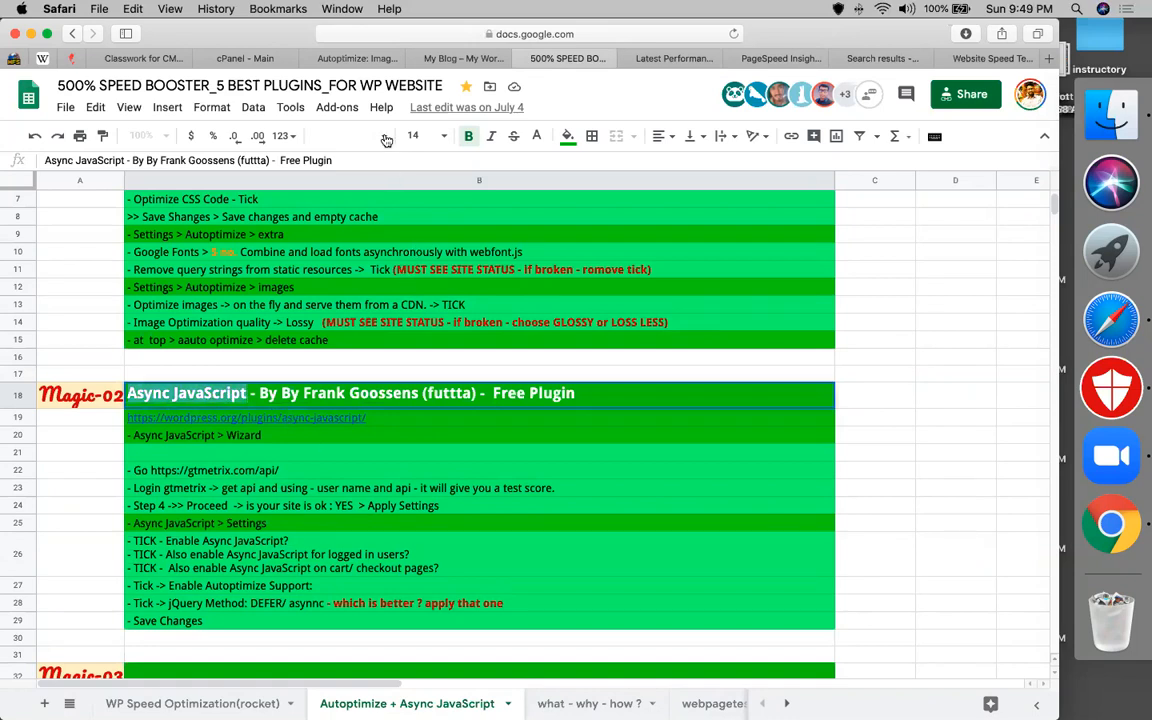
left_click(365, 58)
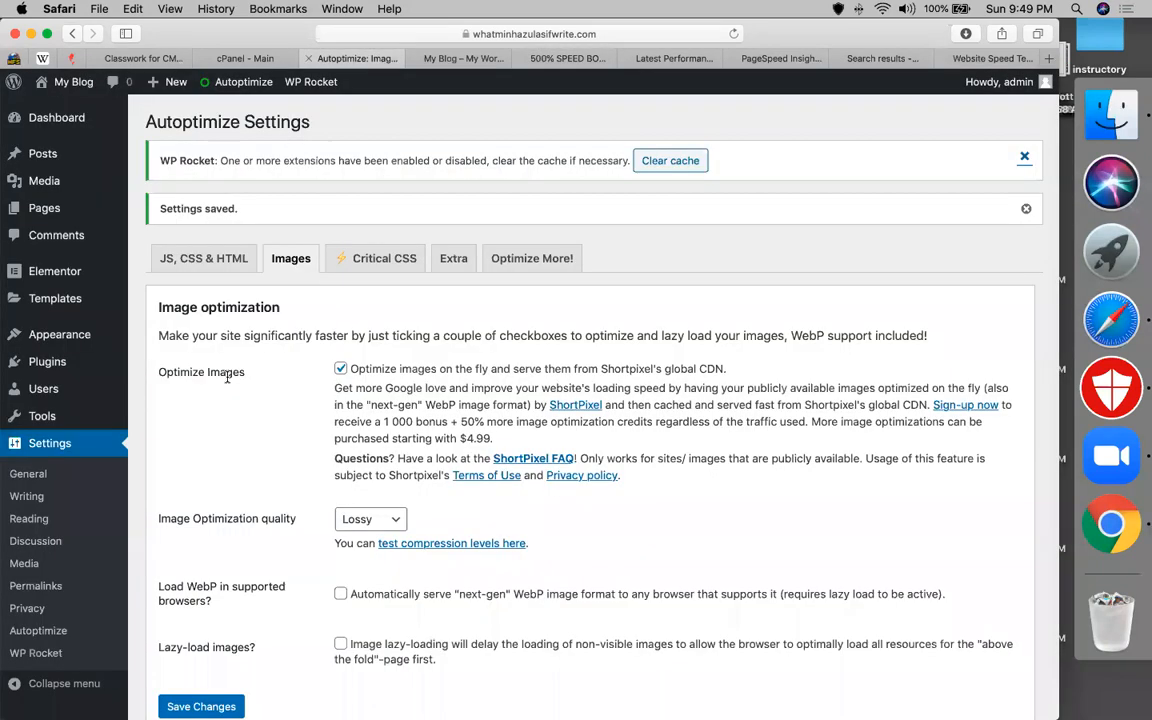
mouse_move(60, 362)
left_click(173, 388)
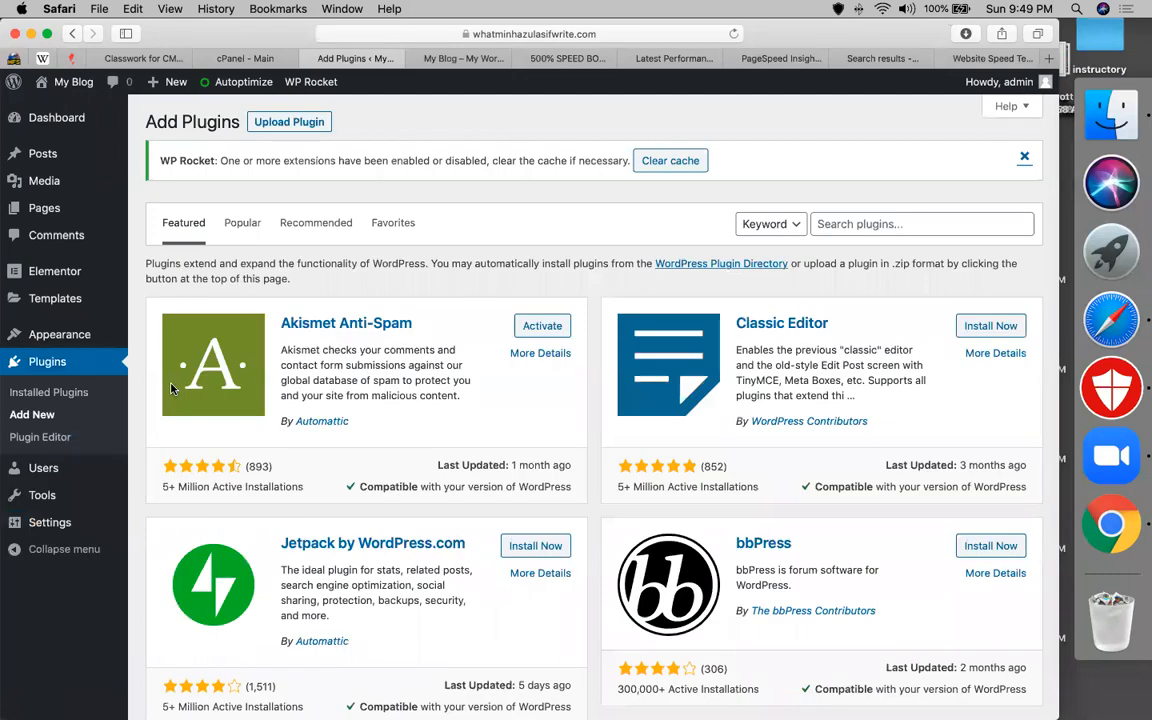
Search the WordPress plugin directory for "Asynchronous js".
left_click(925, 230)
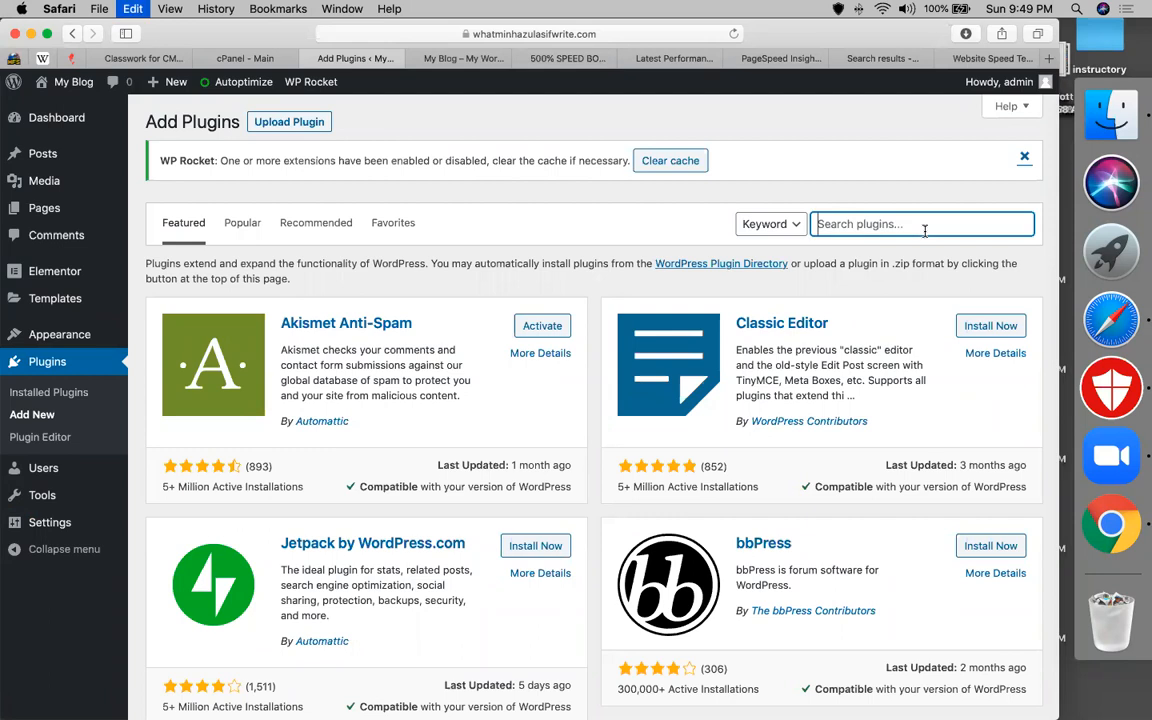
key("super+v")
key("super+a")
type("a")
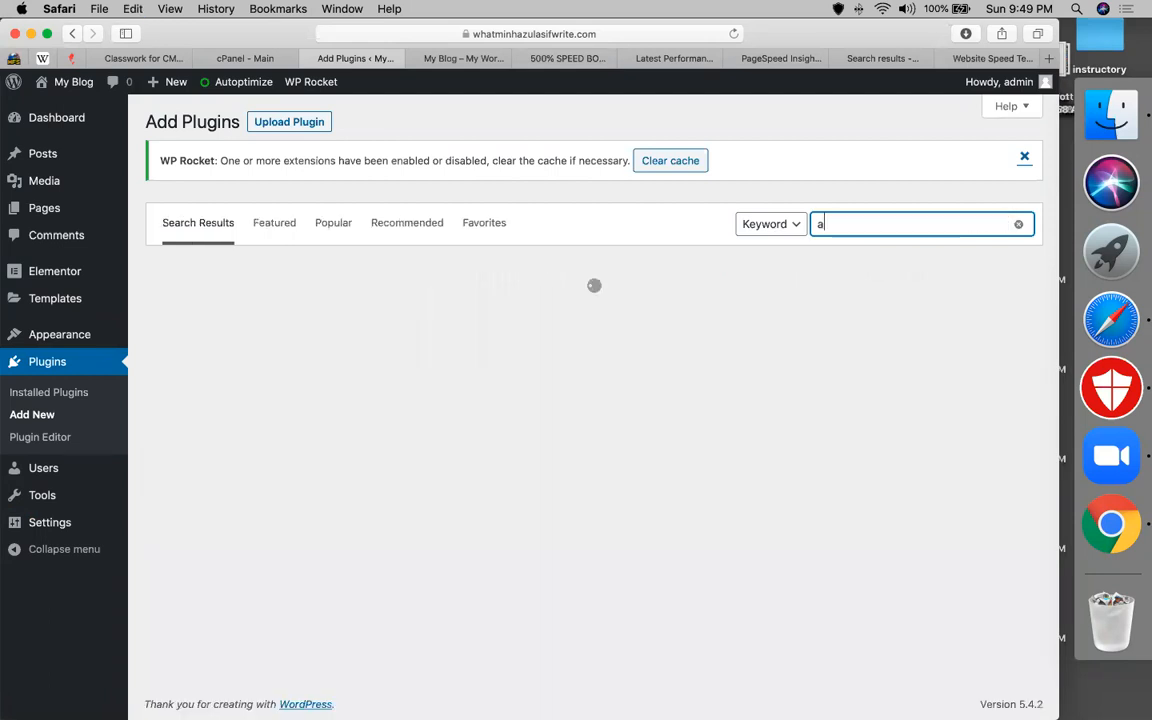
type("synchro")
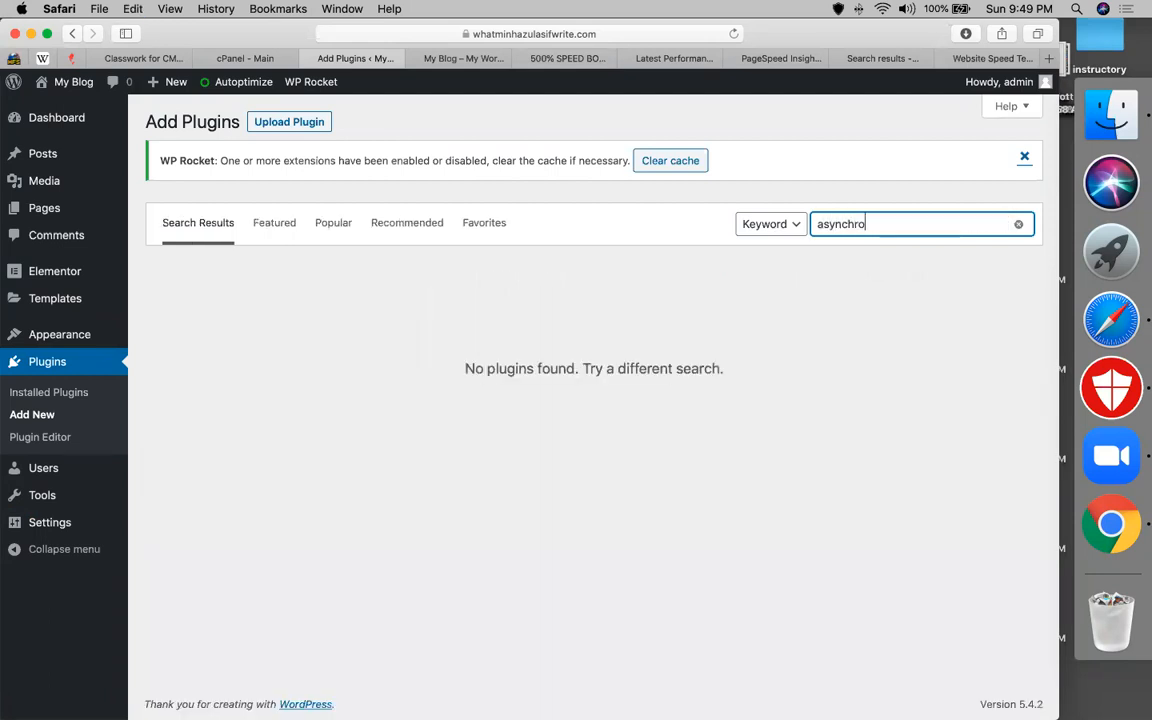
type(" js")
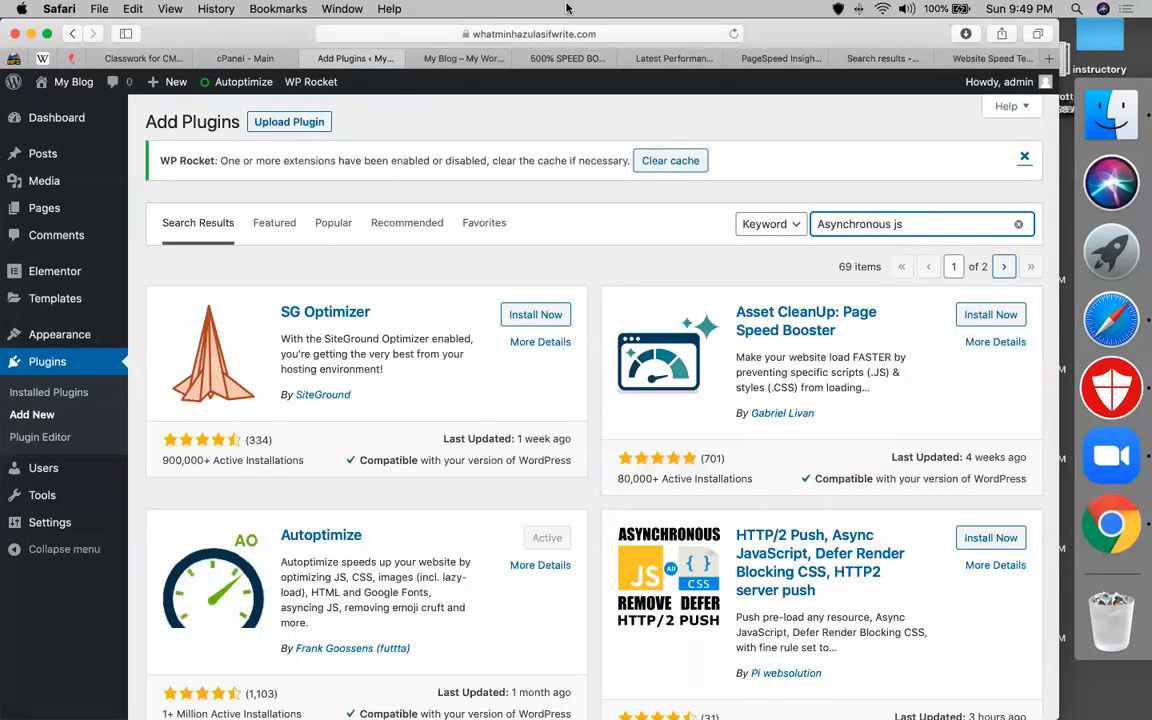
Copy the name Async JavaScript from the Magic-02 heading and search the plugin directory for it.
left_click(560, 58)
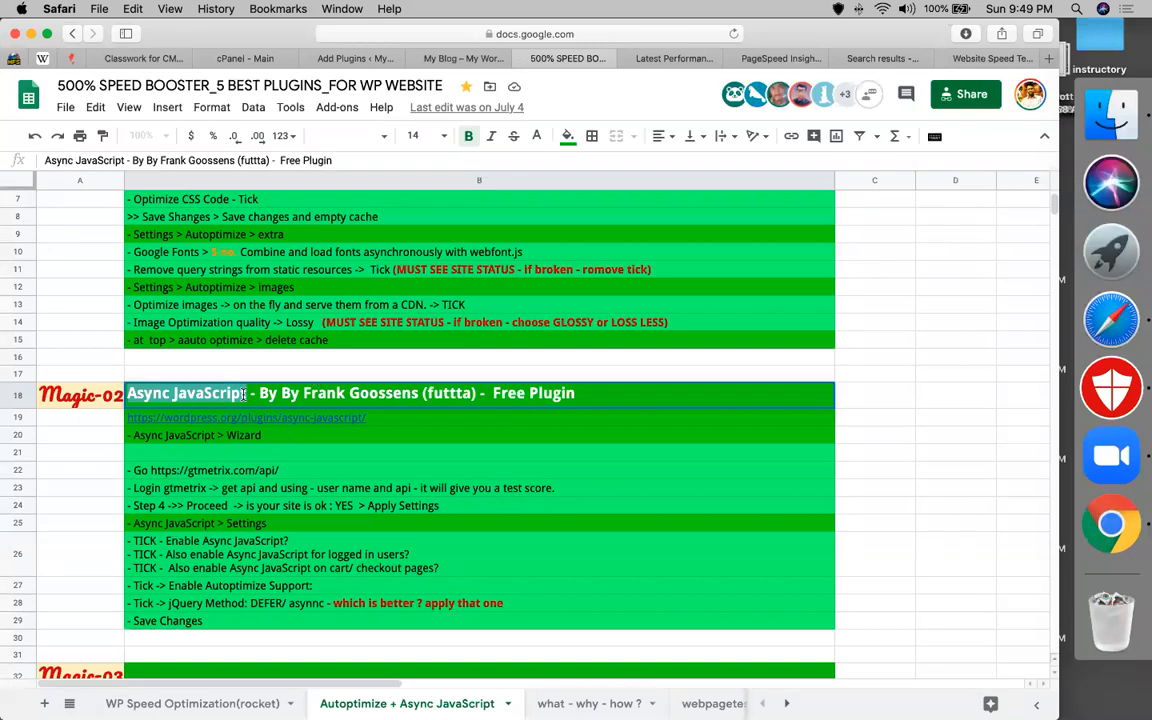
left_click_drag(247, 394, 127, 394)
key("super+c")
left_click(355, 58)
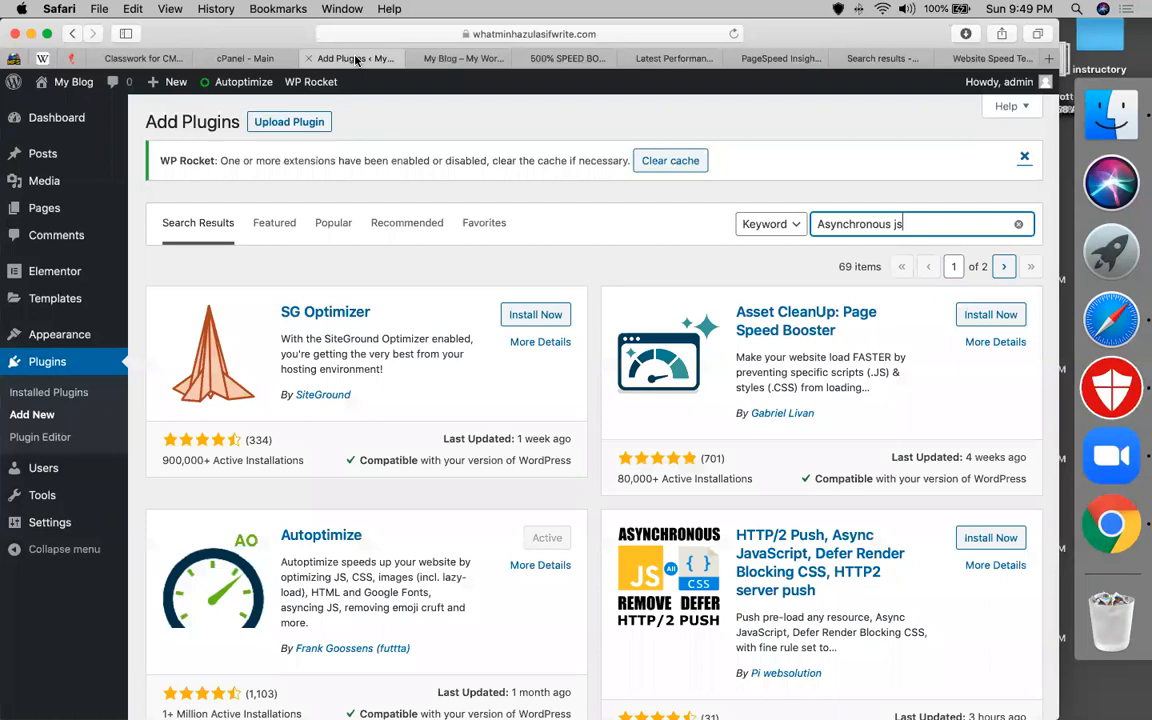
key("super+a")
key("super+v")
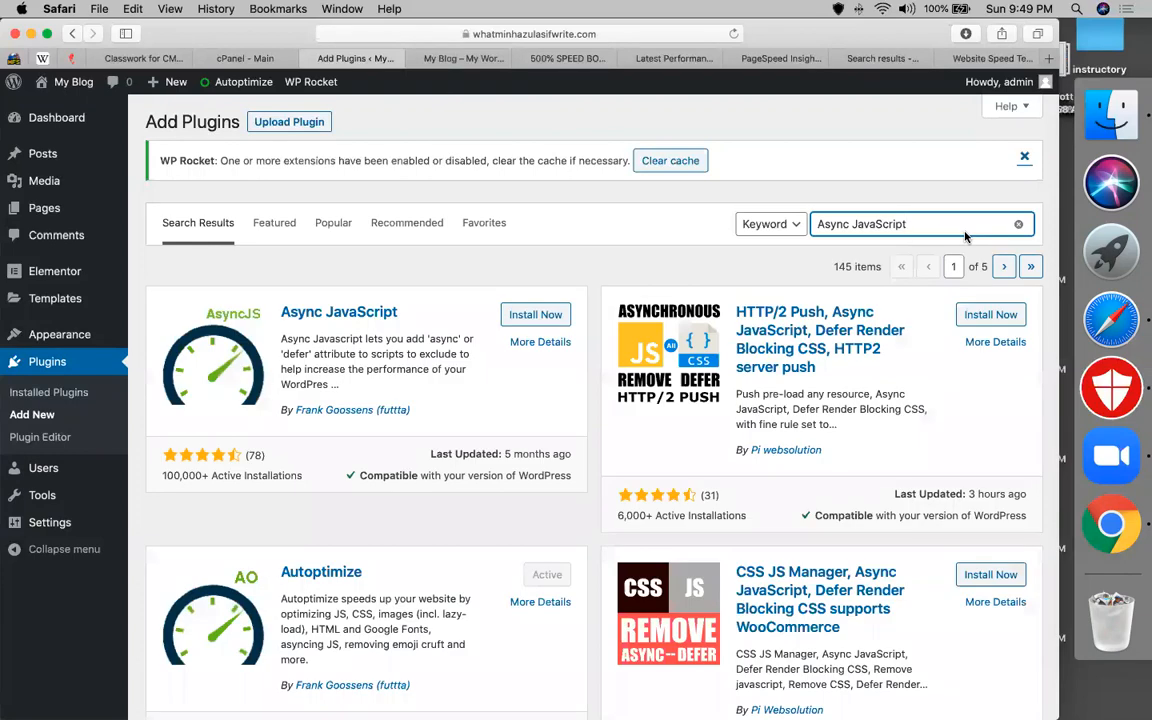
Install and activate the Async JavaScript plugin by Frank Goossens (futtta) and open its settings page.
left_click(524, 316)
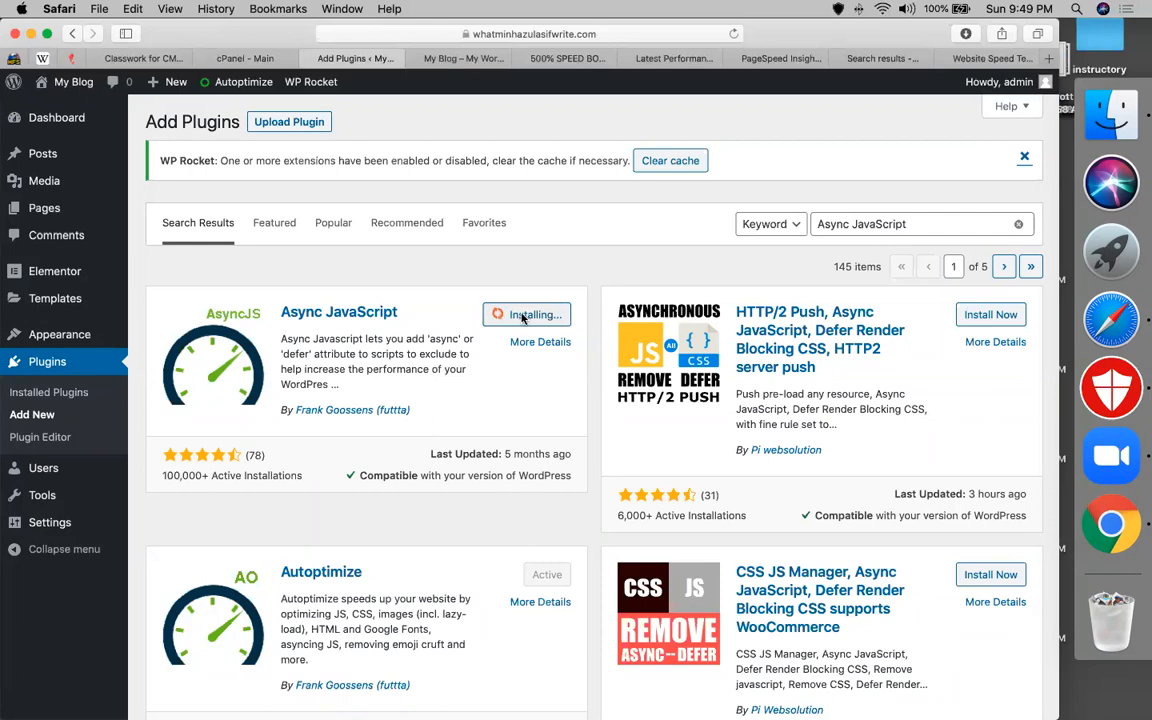
left_click(541, 315)
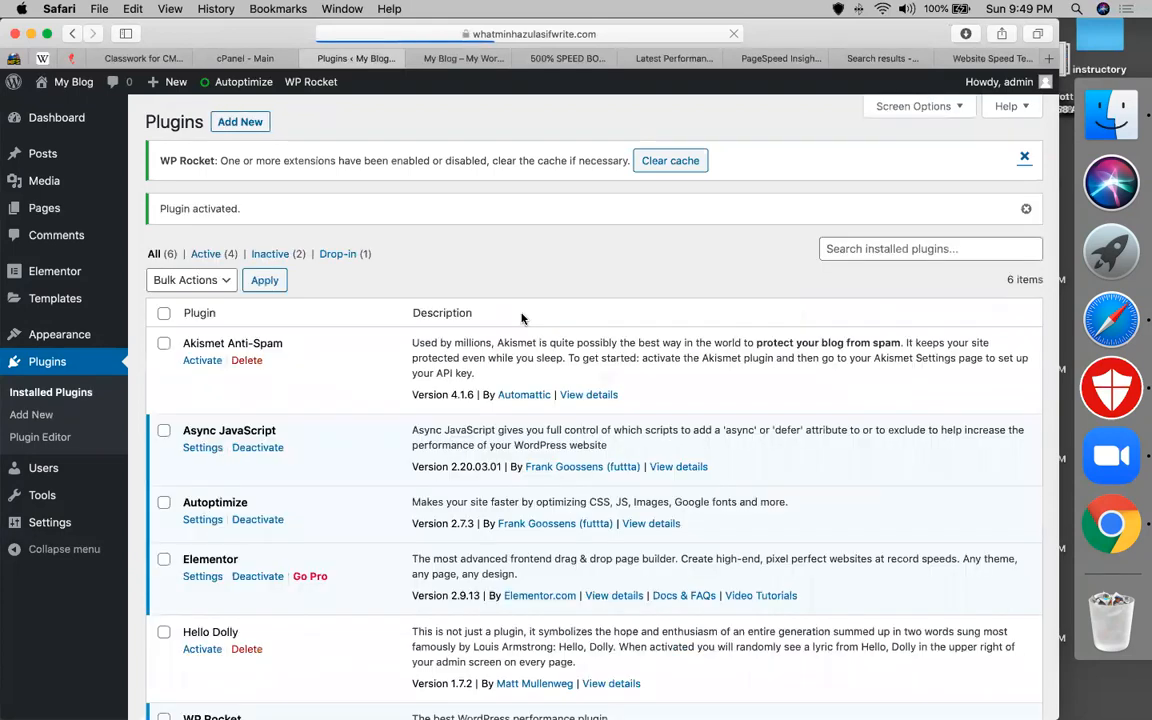
mouse_move(60, 522)
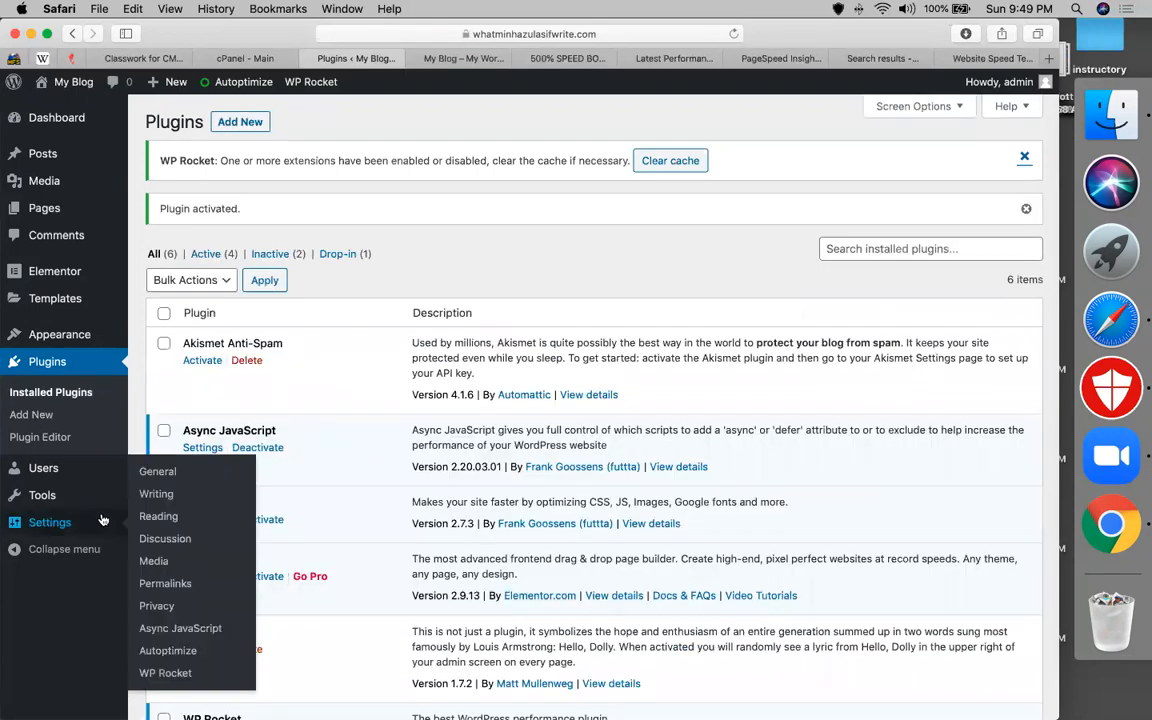
left_click(168, 631)
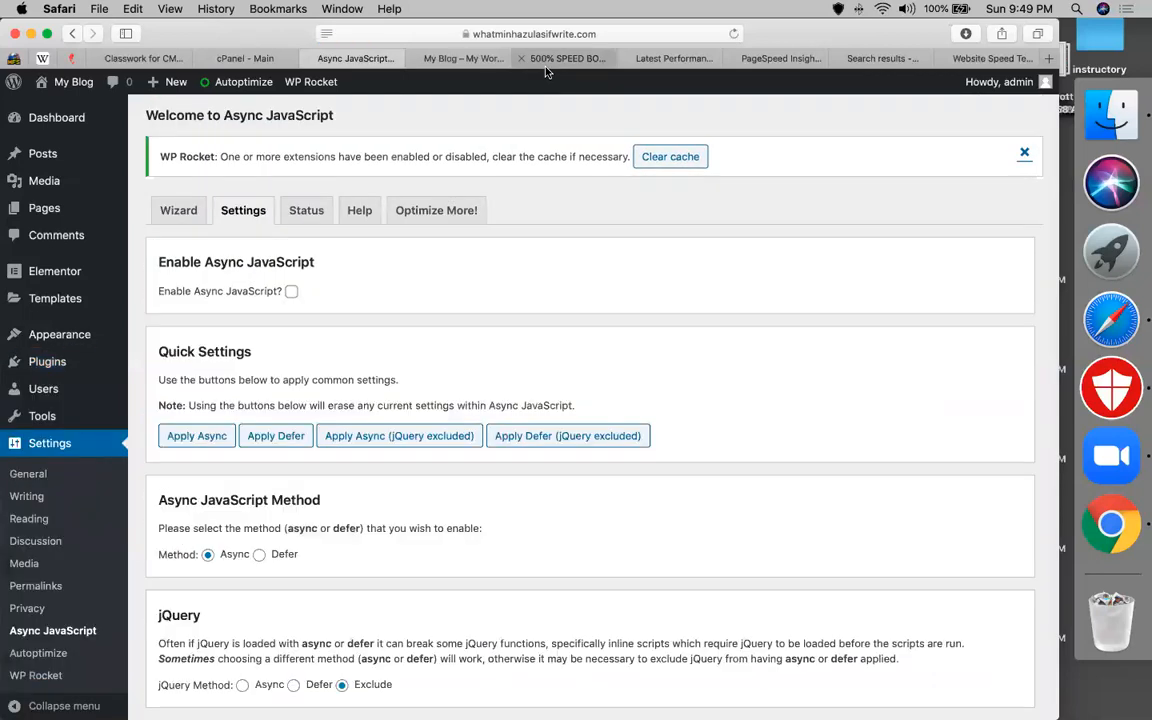
Check the Magic-02 instructions in the spreadsheet and turn on Enable Async JavaScript in the plugin's settings.
left_click(546, 60)
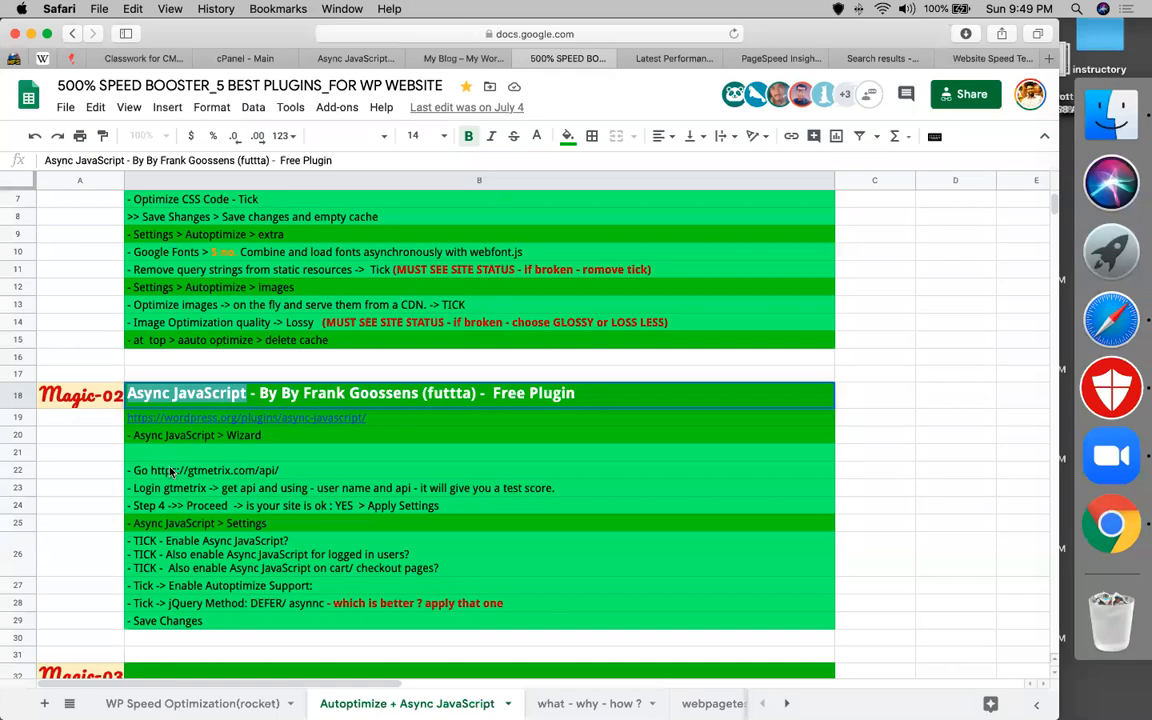
left_click(220, 471)
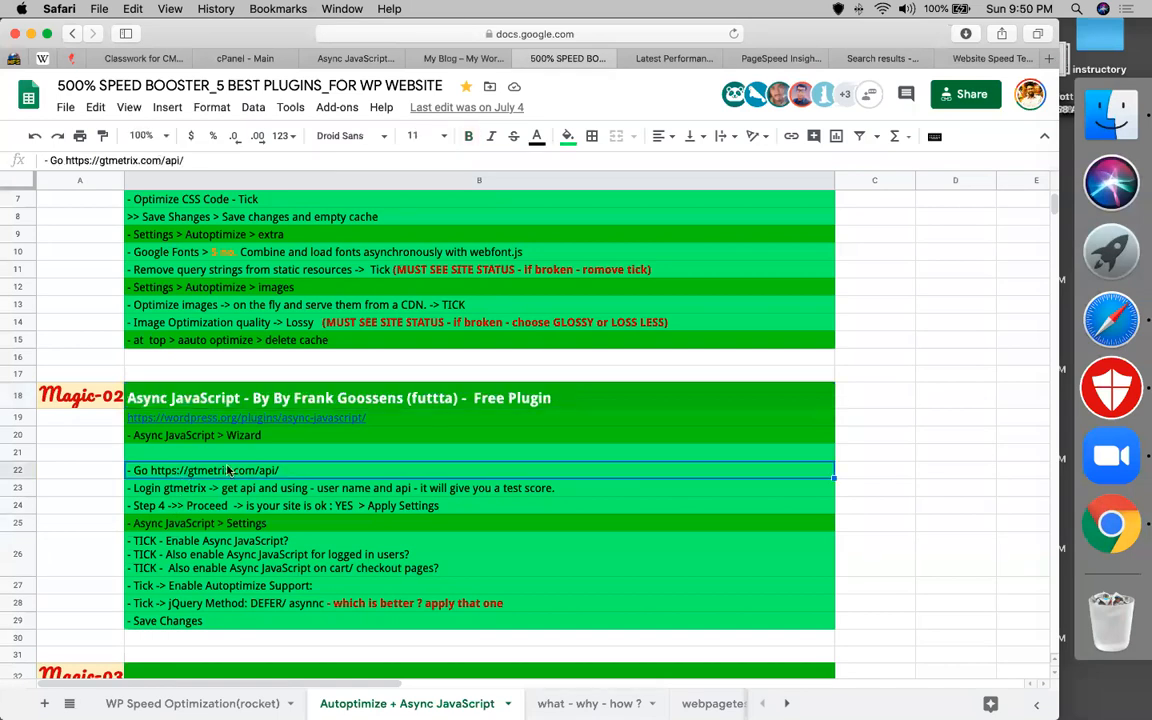
scroll(228, 470, "down", 2)
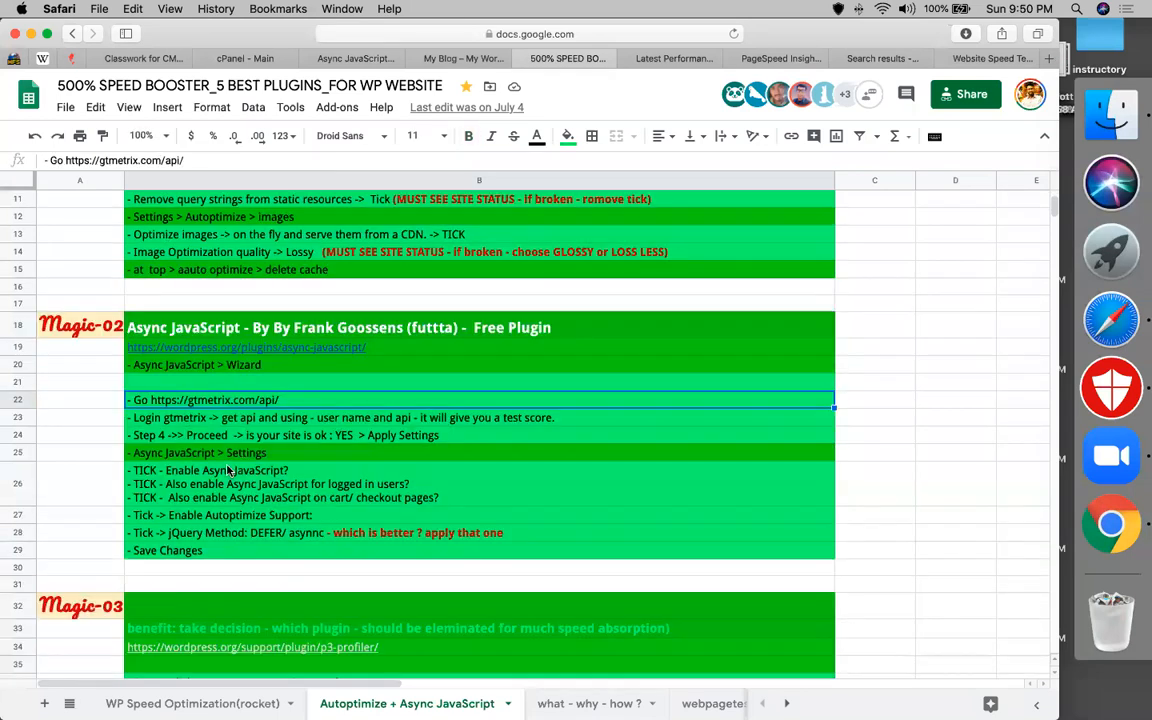
left_click(355, 59)
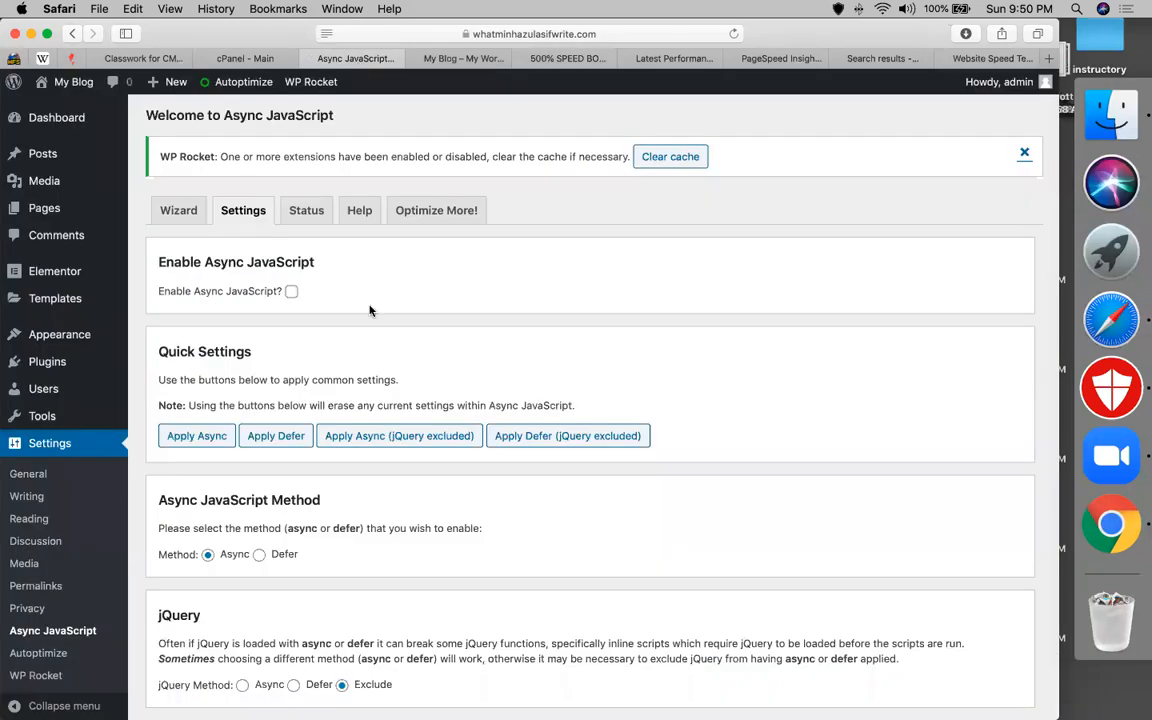
left_click(291, 291)
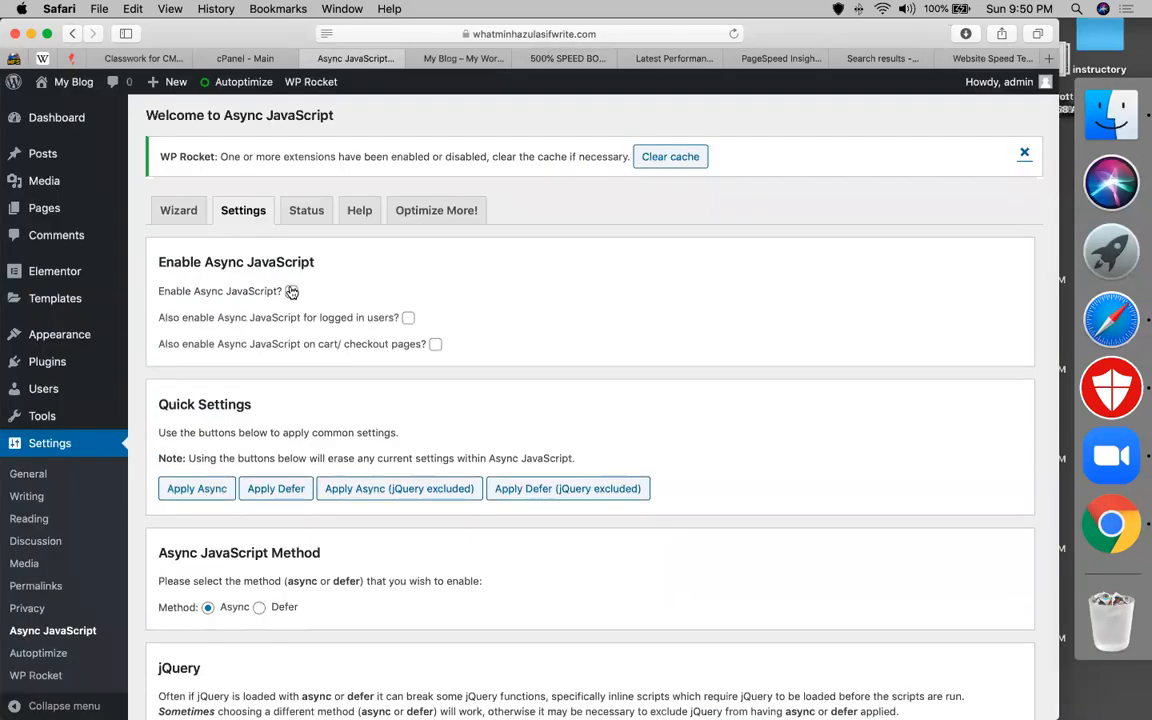
Add the instruction "- enable - async js" to the empty row 21 below the Async JavaScript > Wizard line.
left_click(455, 58)
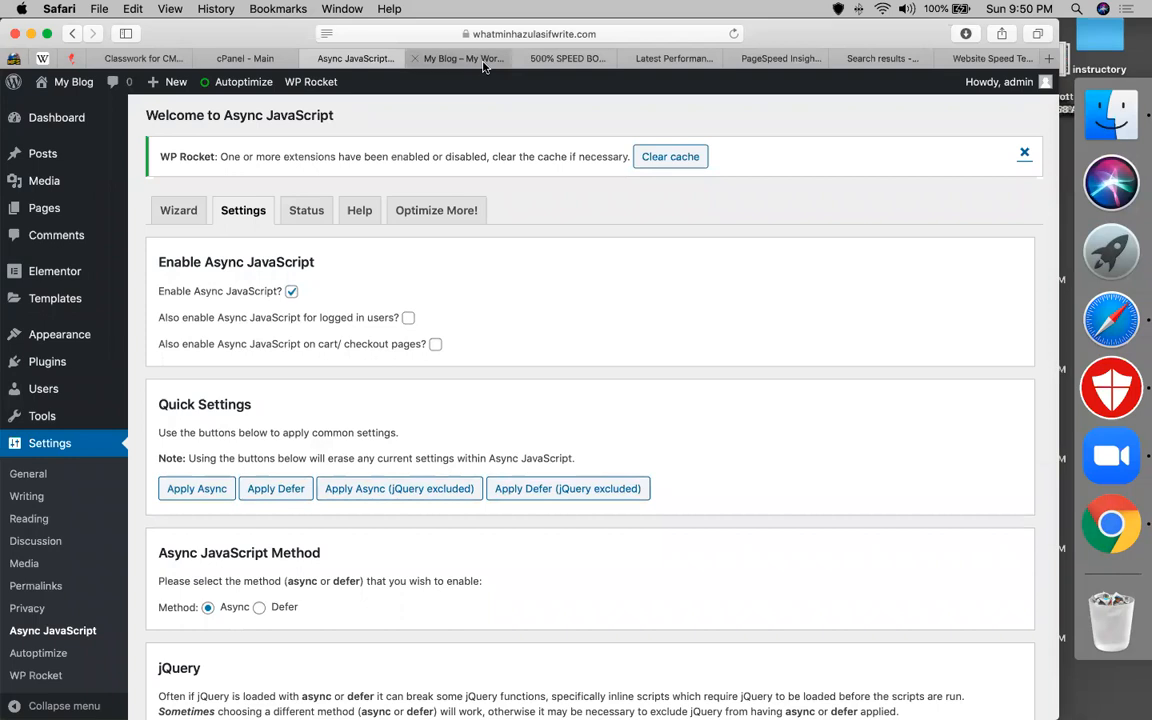
left_click(538, 62)
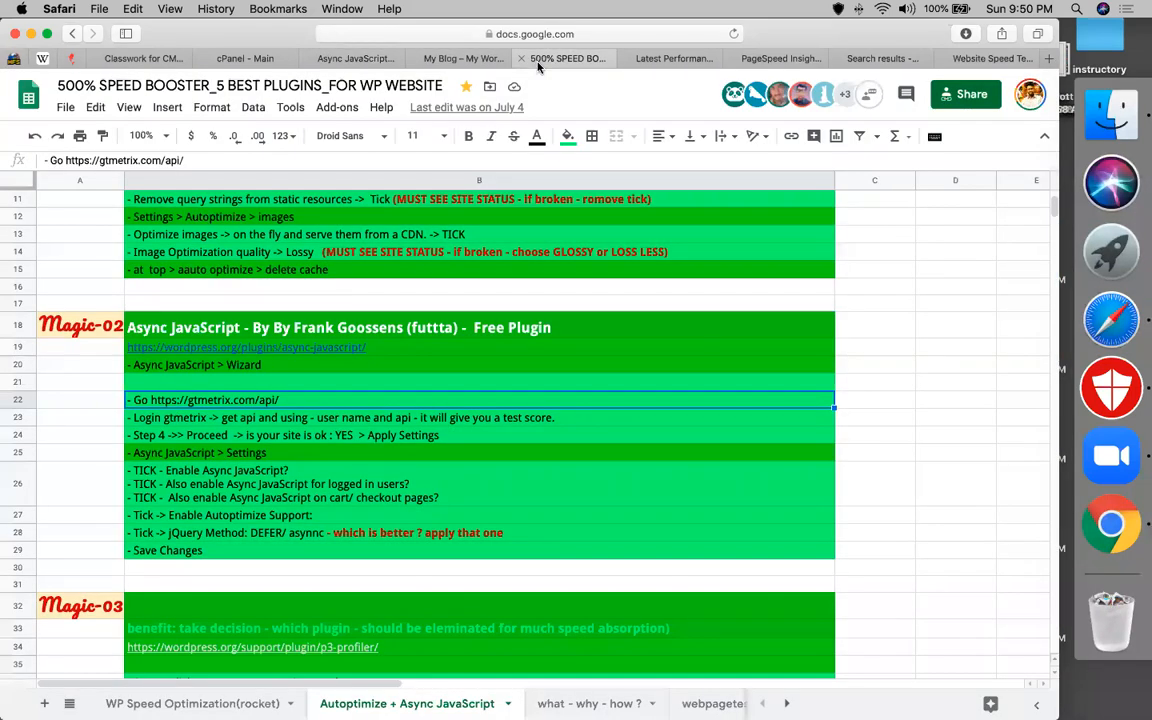
left_click(208, 382)
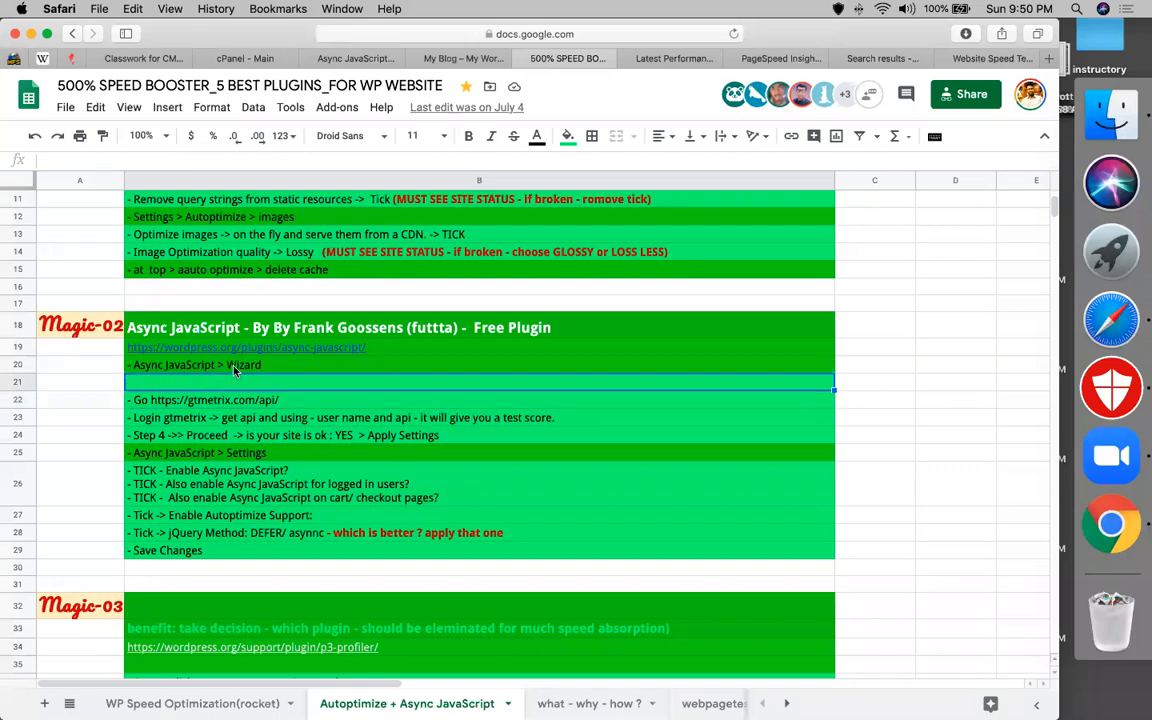
type("- en")
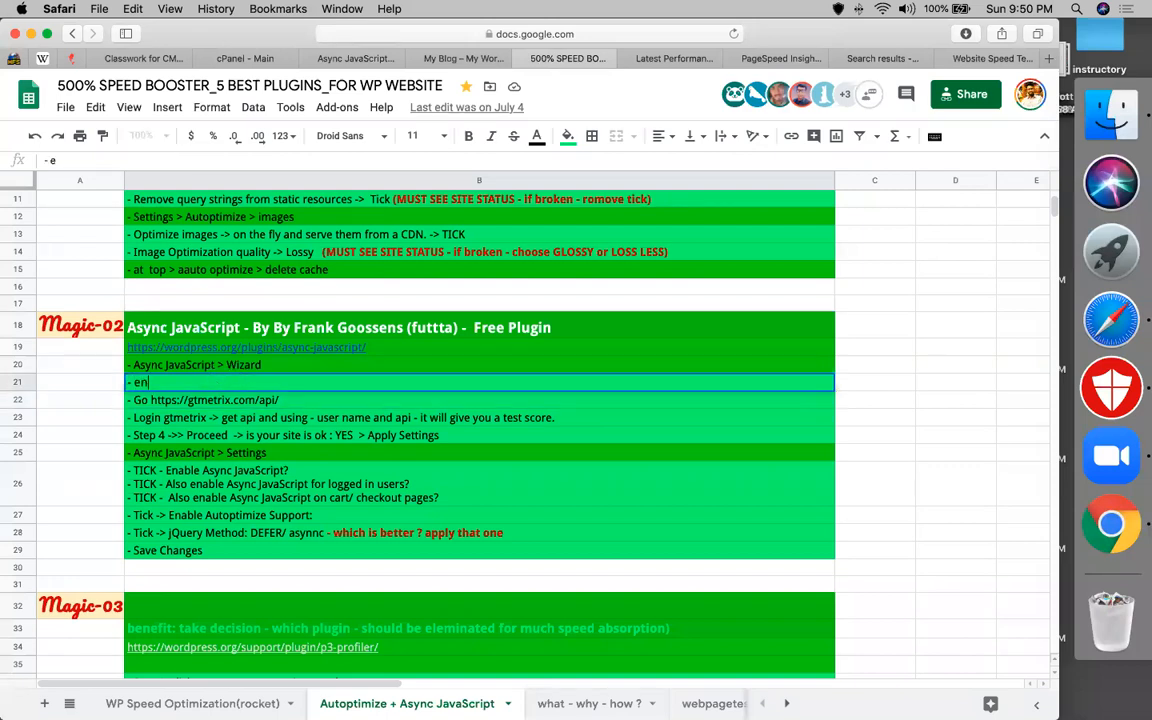
type("able - async js")
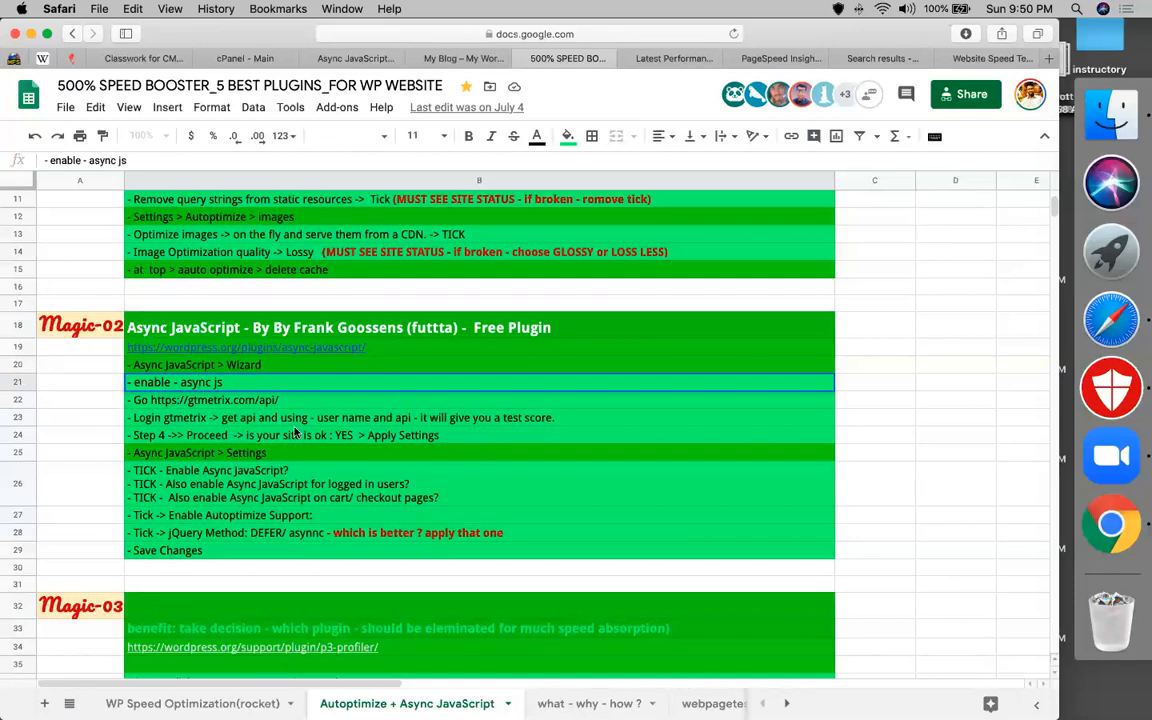
Select the GTmetrix API instruction in row 22, log in to GTmetrix with the account e-mail and password, and save the password in the browser.
left_click(226, 401)
triple_click(226, 401)
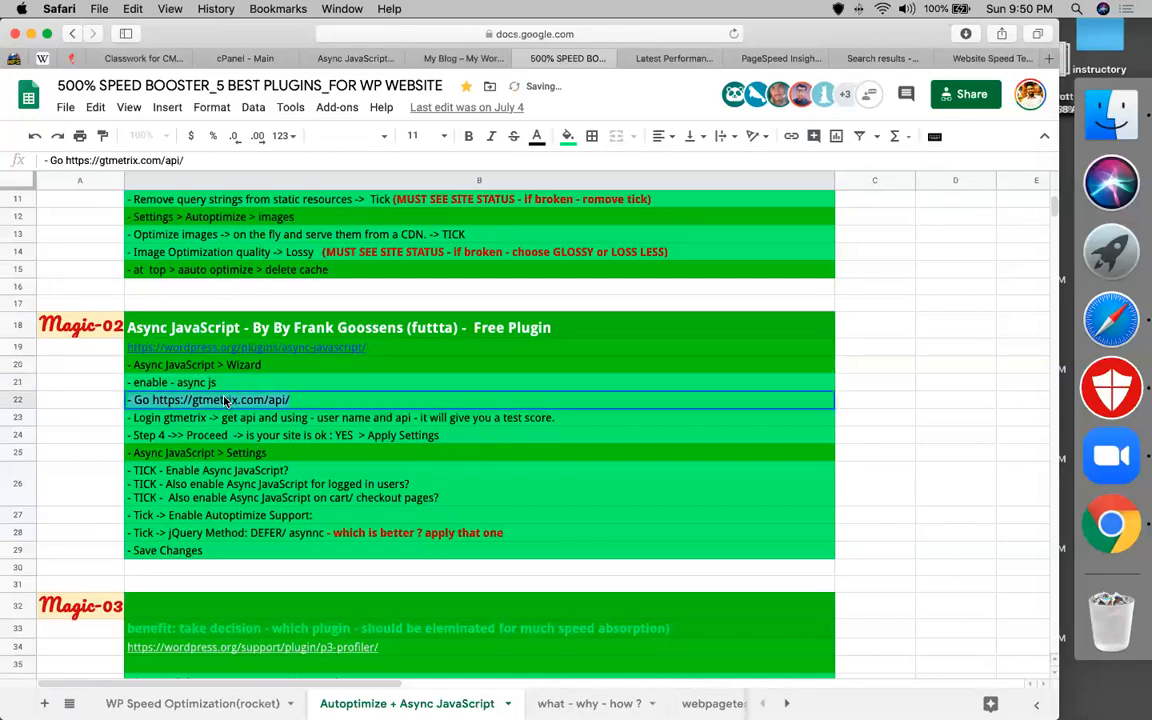
left_click(674, 57)
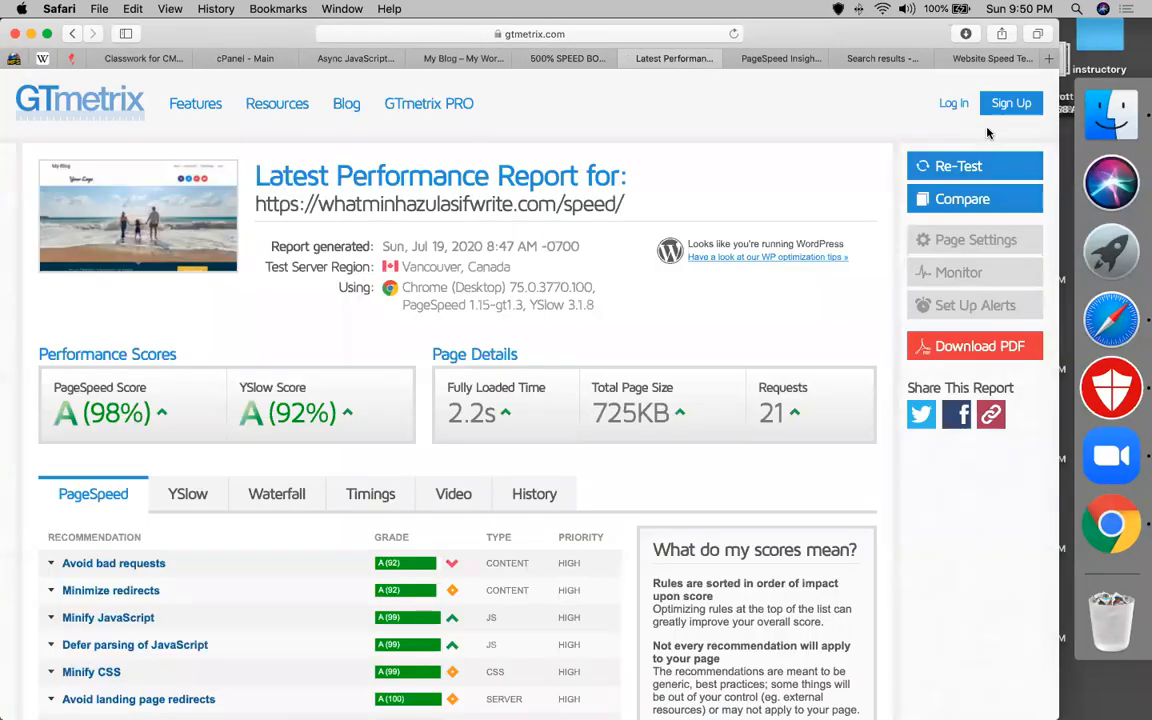
left_click(955, 104)
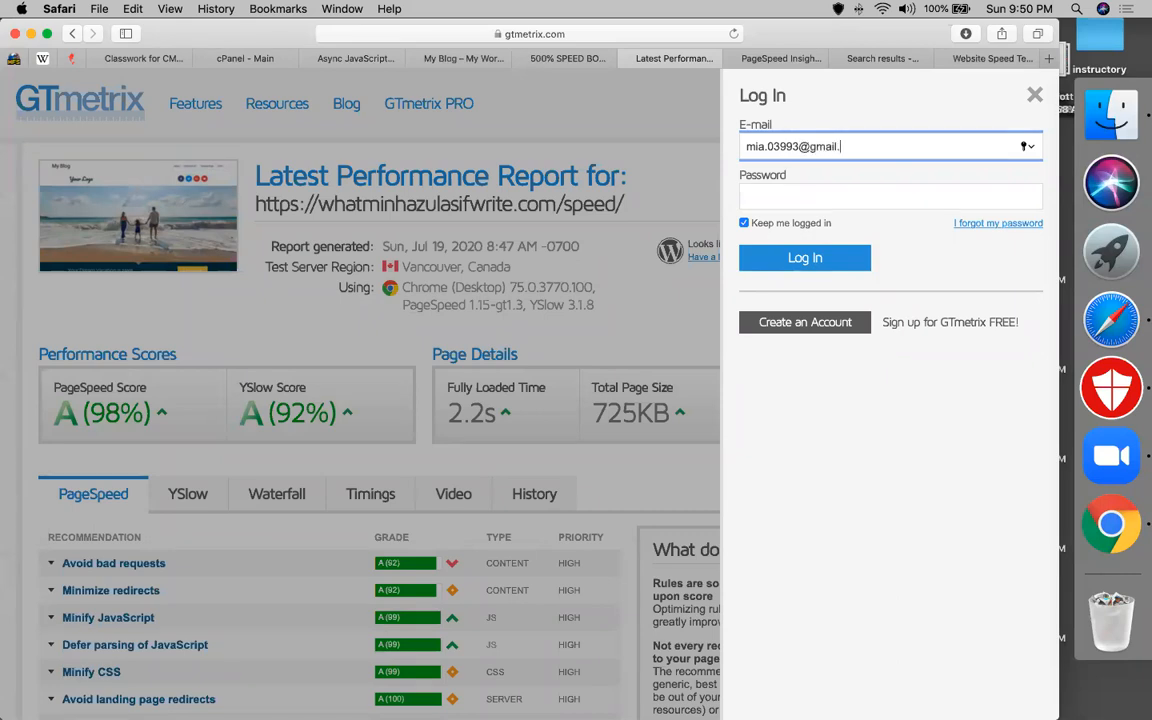
left_click(866, 186)
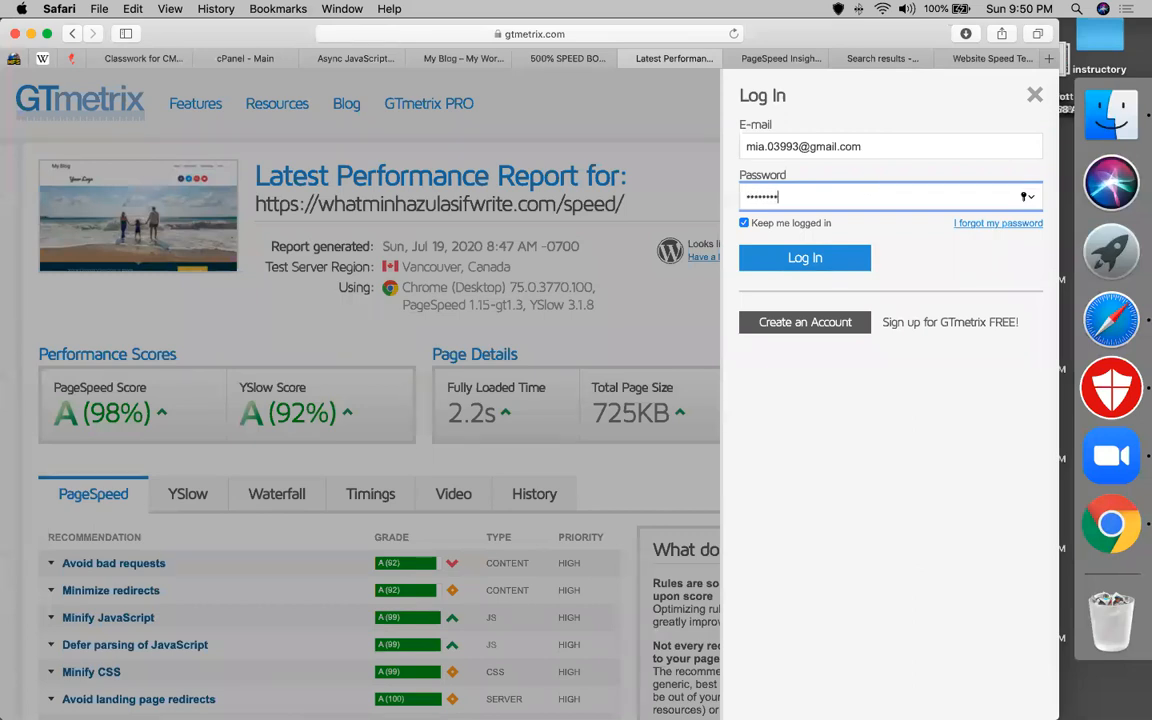
key("Return")
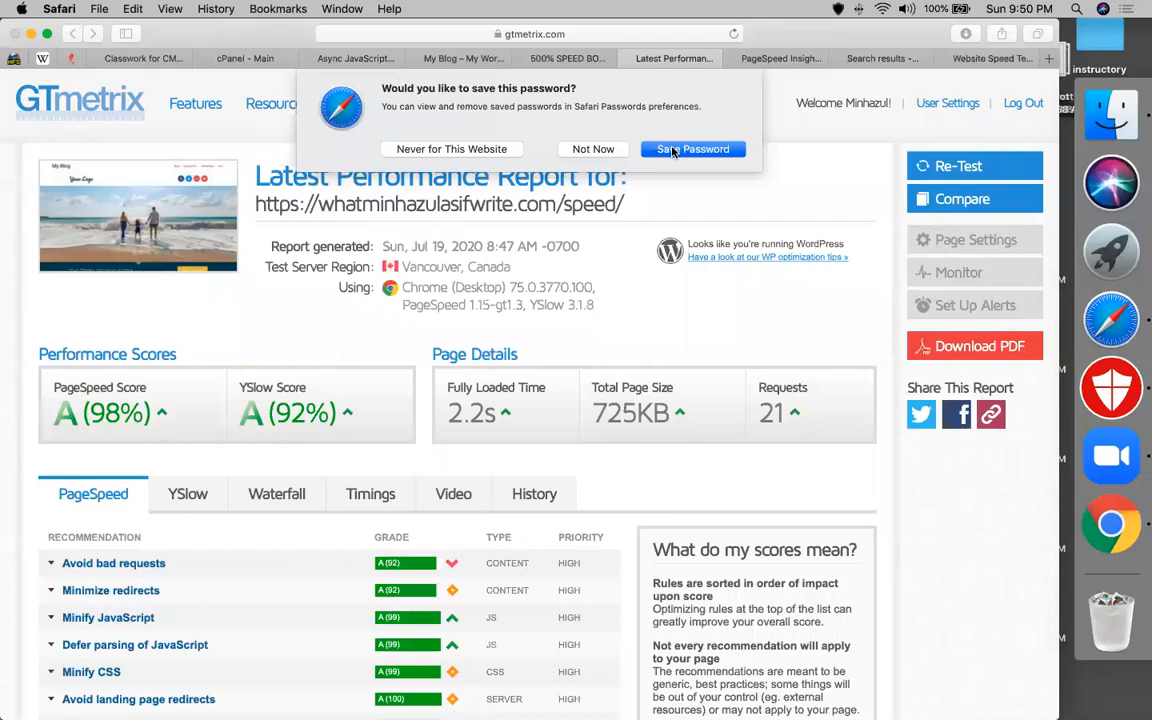
left_click(673, 151)
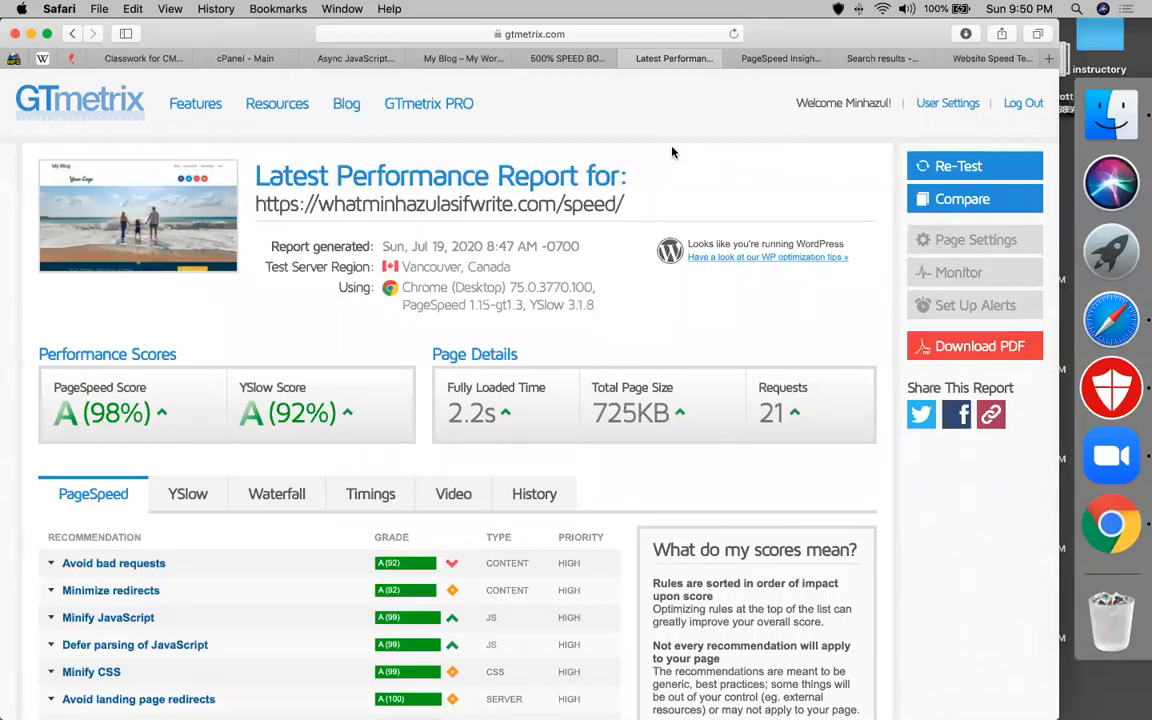
Look through the GTmetrix user settings for the API option and recheck the spreadsheet's GTmetrix API instructions.
left_click(950, 104)
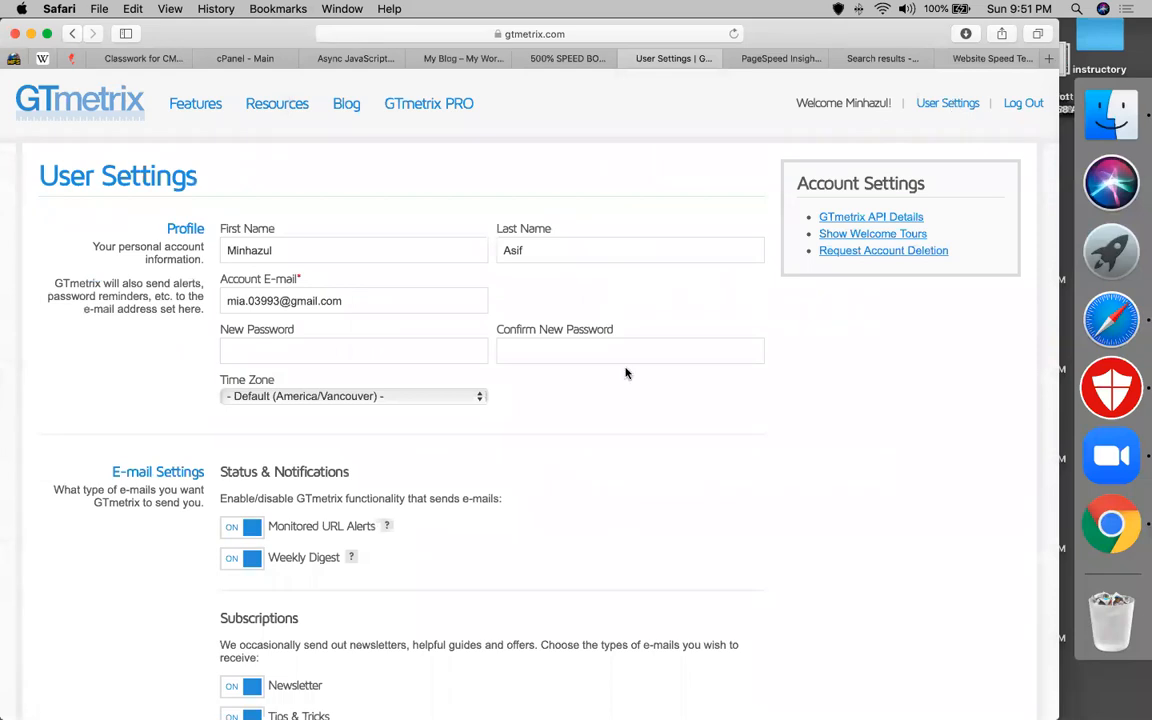
scroll(464, 432, "down", 10)
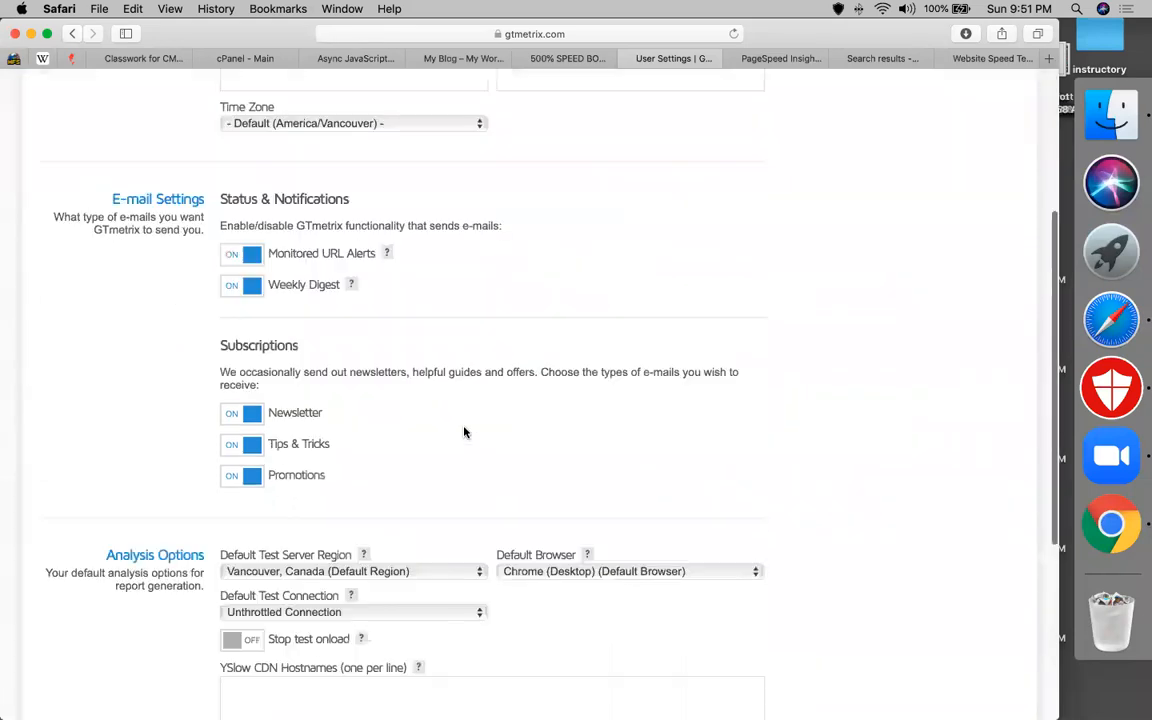
scroll(464, 432, "down", 3)
scroll(464, 432, "up", 12)
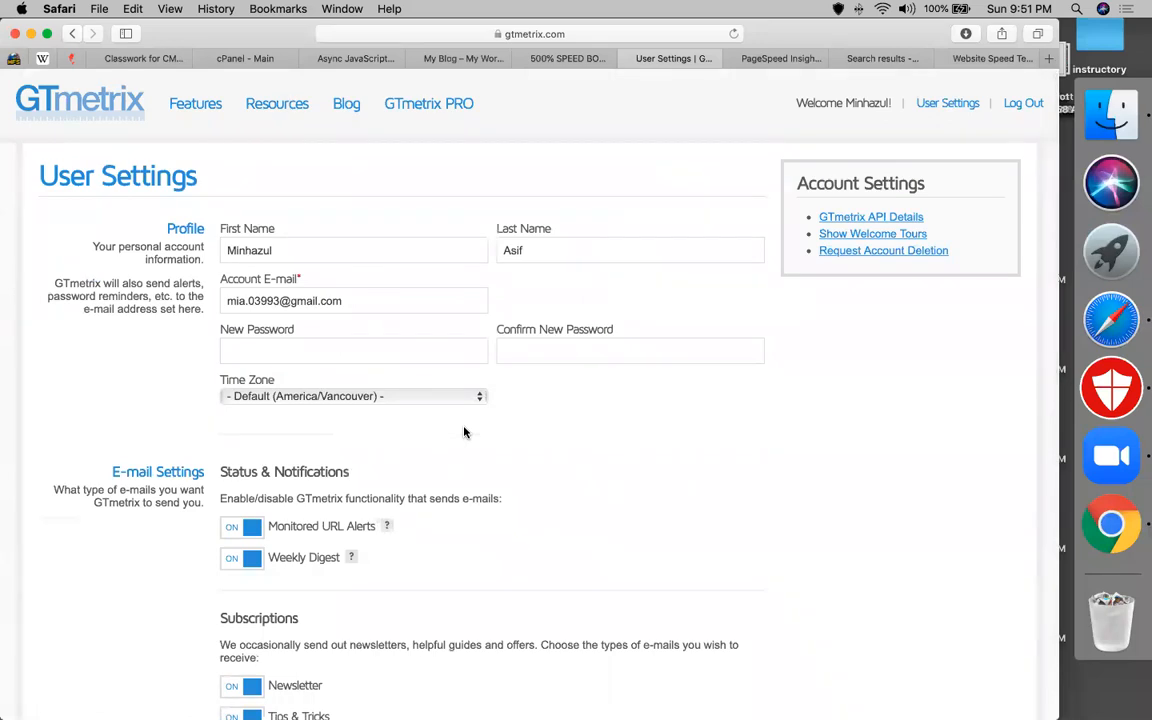
left_click(545, 57)
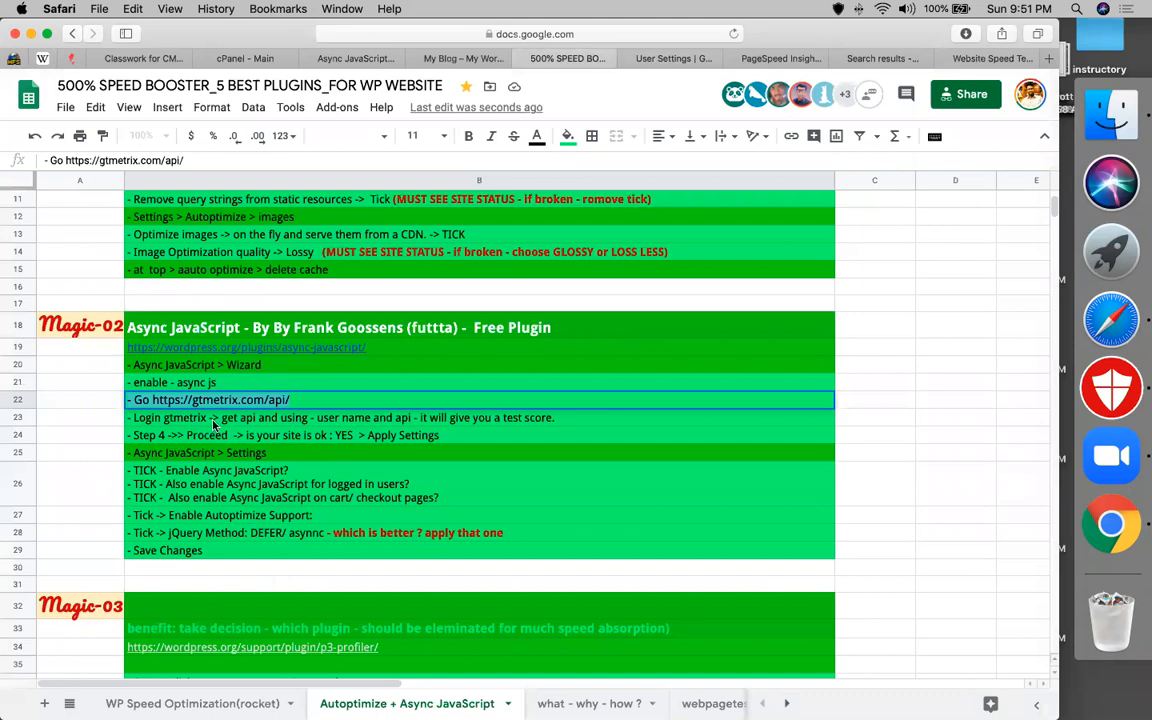
Check the GTmetrix login instruction in row 23 and open the GTmetrix API details from the account's user settings.
left_click(213, 423)
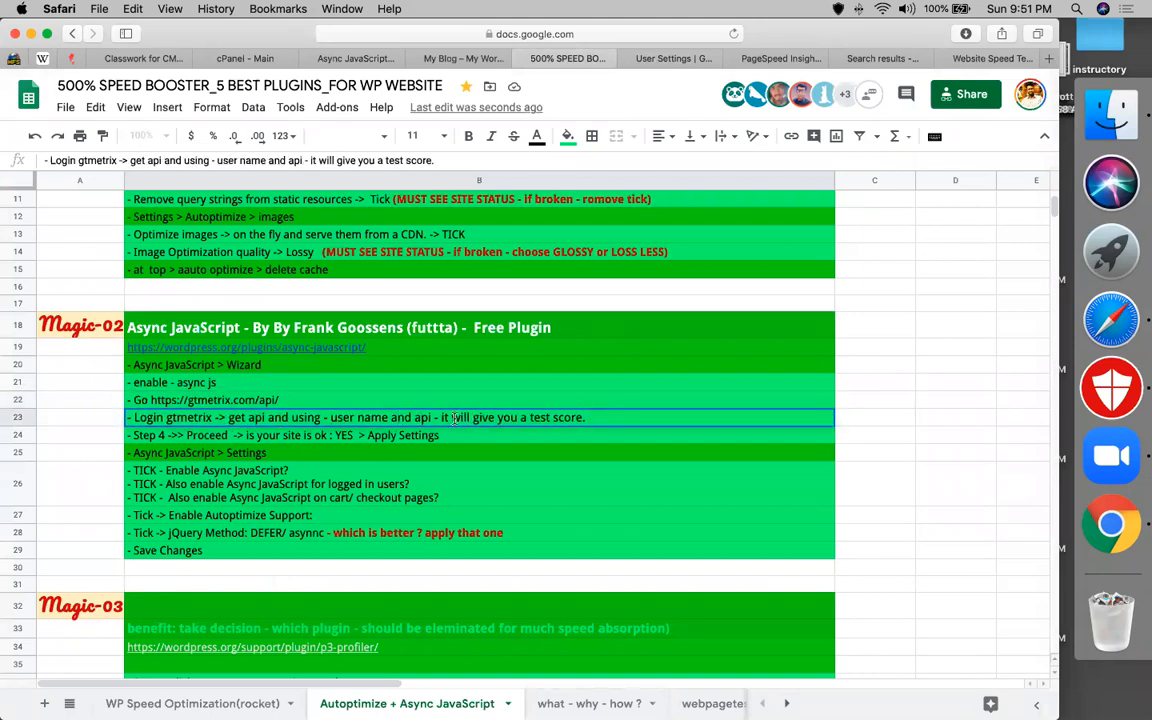
left_click(668, 58)
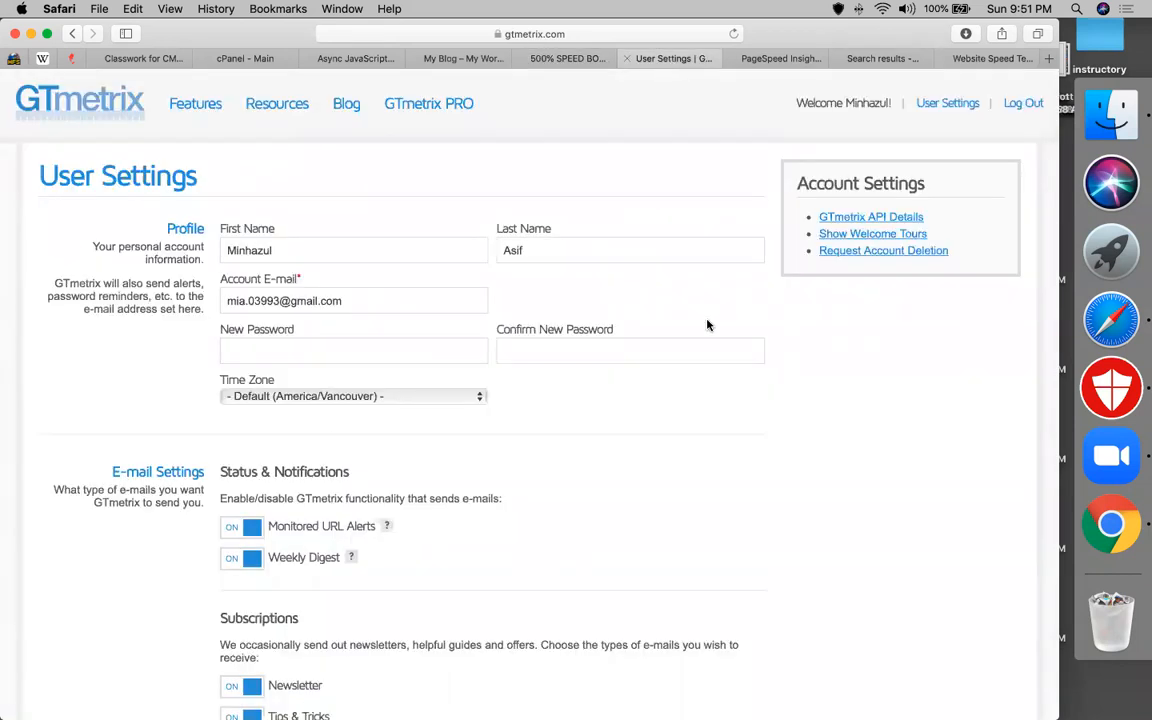
left_click(858, 222)
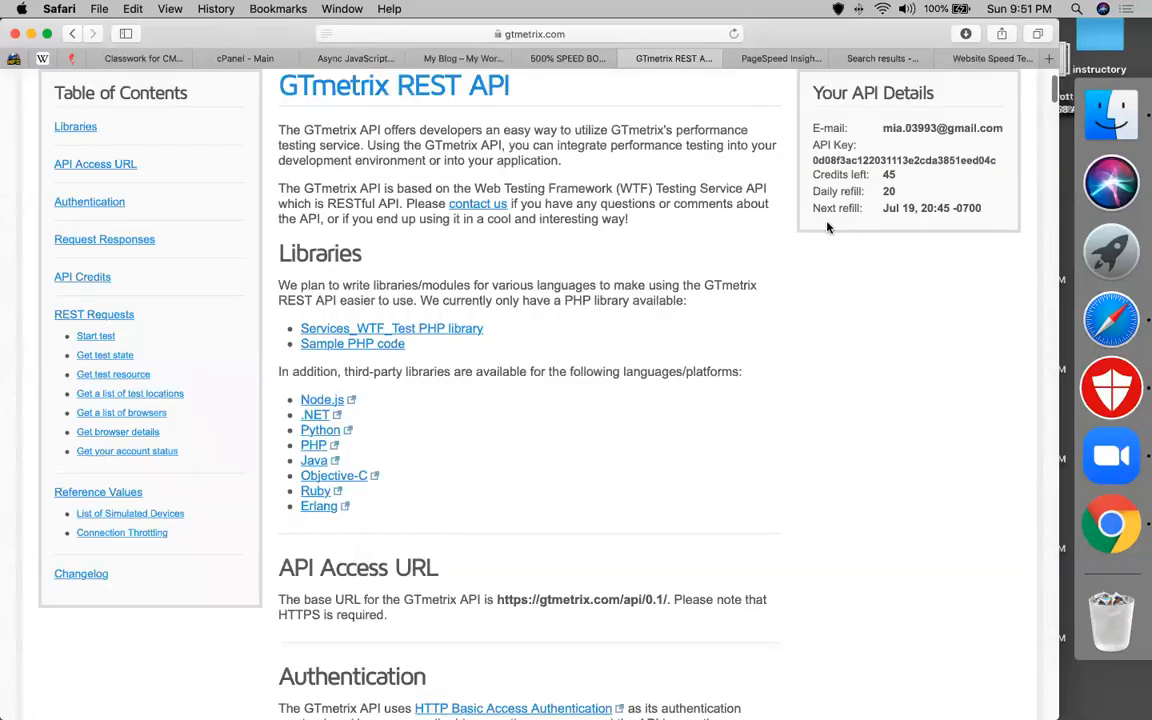
Look through the GTmetrix REST API documentation and return to the account's API details.
scroll(457, 510, "down", 8)
scroll(457, 510, "down", 10)
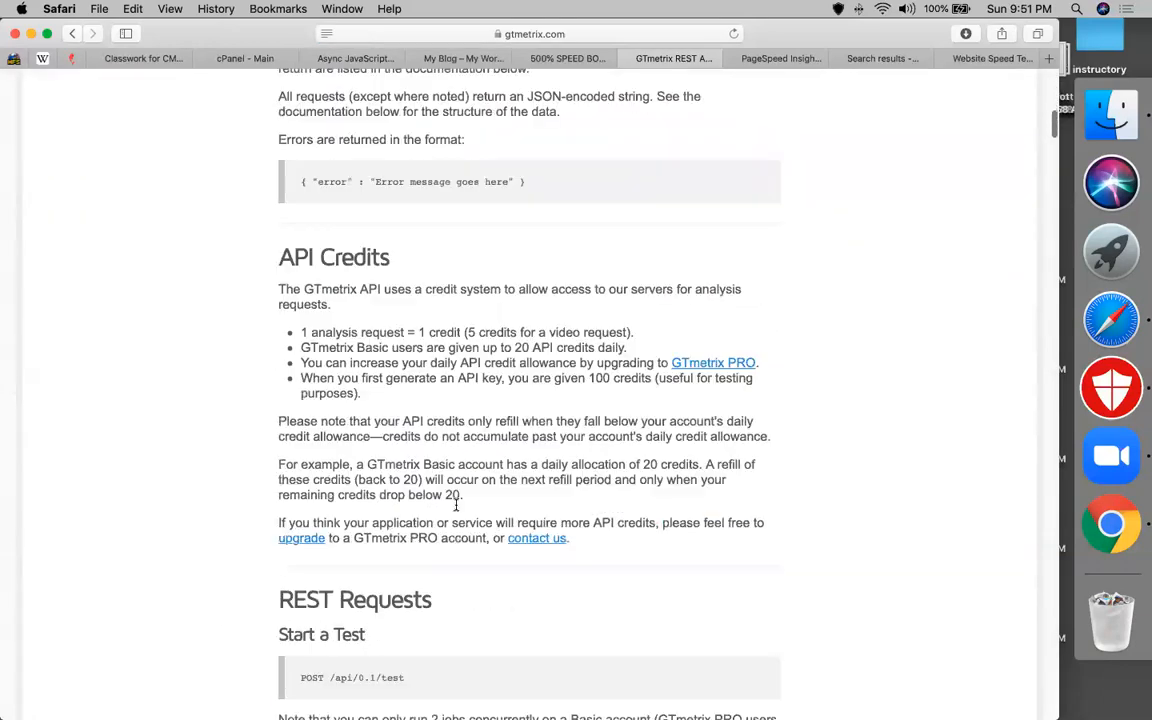
scroll(458, 510, "down", 8)
scroll(458, 510, "up", 20)
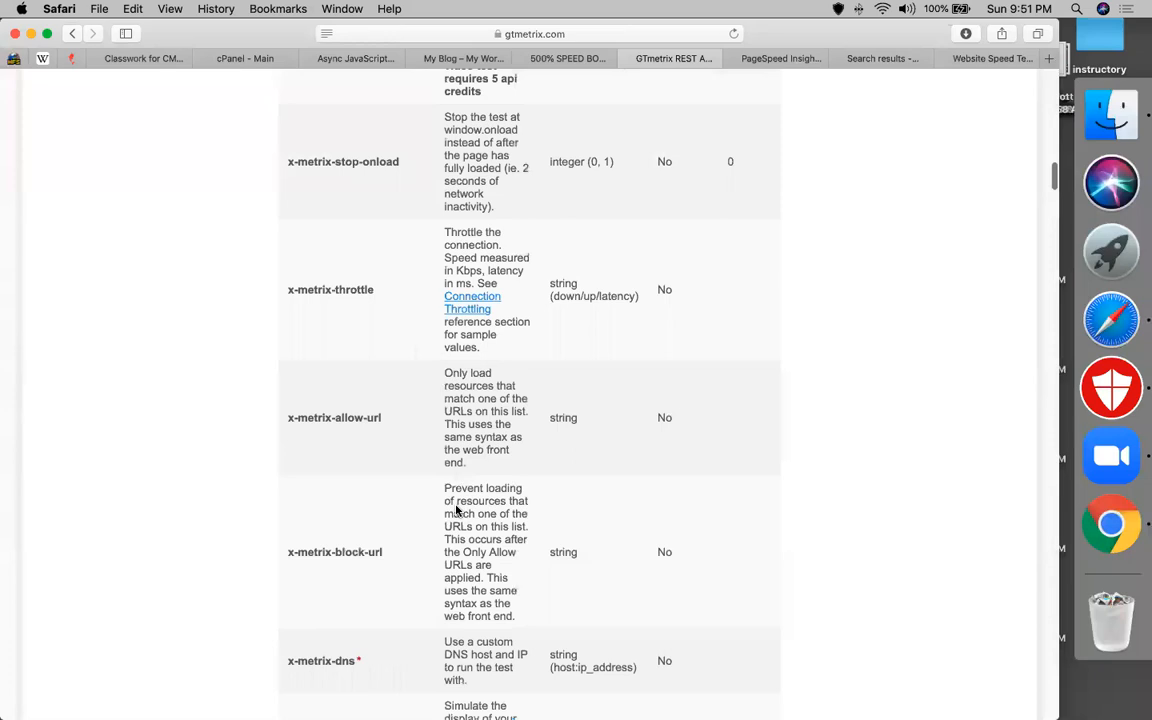
scroll(458, 522, "down", 18)
scroll(456, 521, "down", 20)
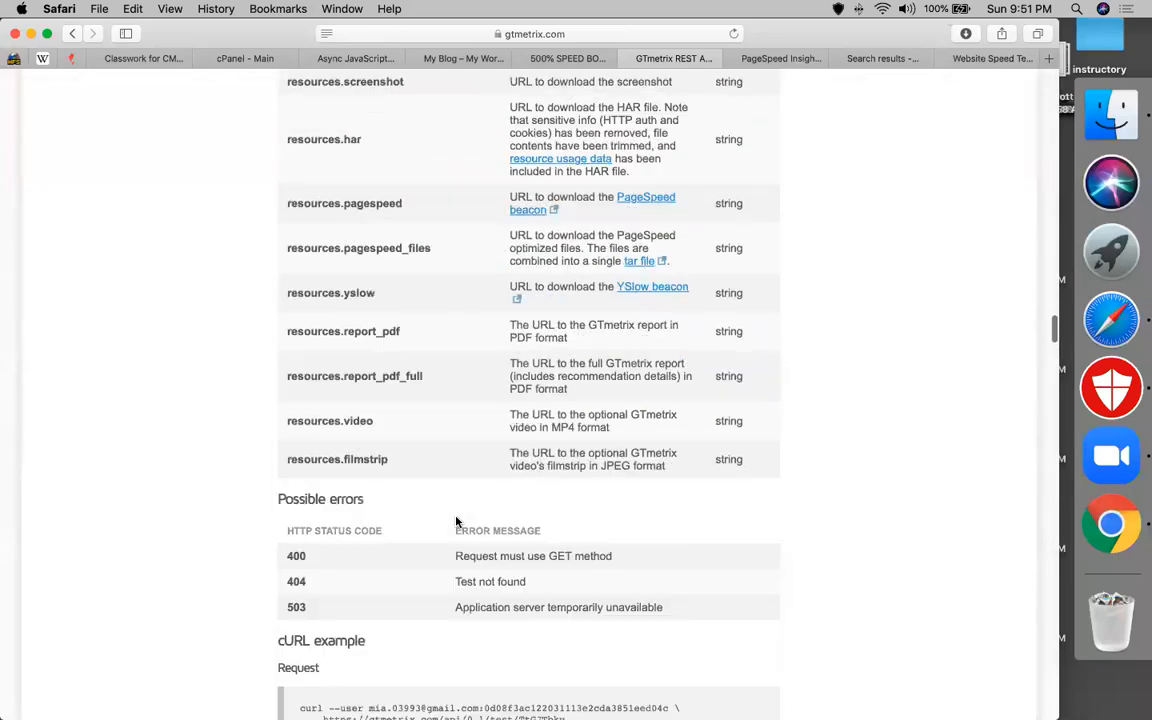
scroll(456, 521, "up", 20)
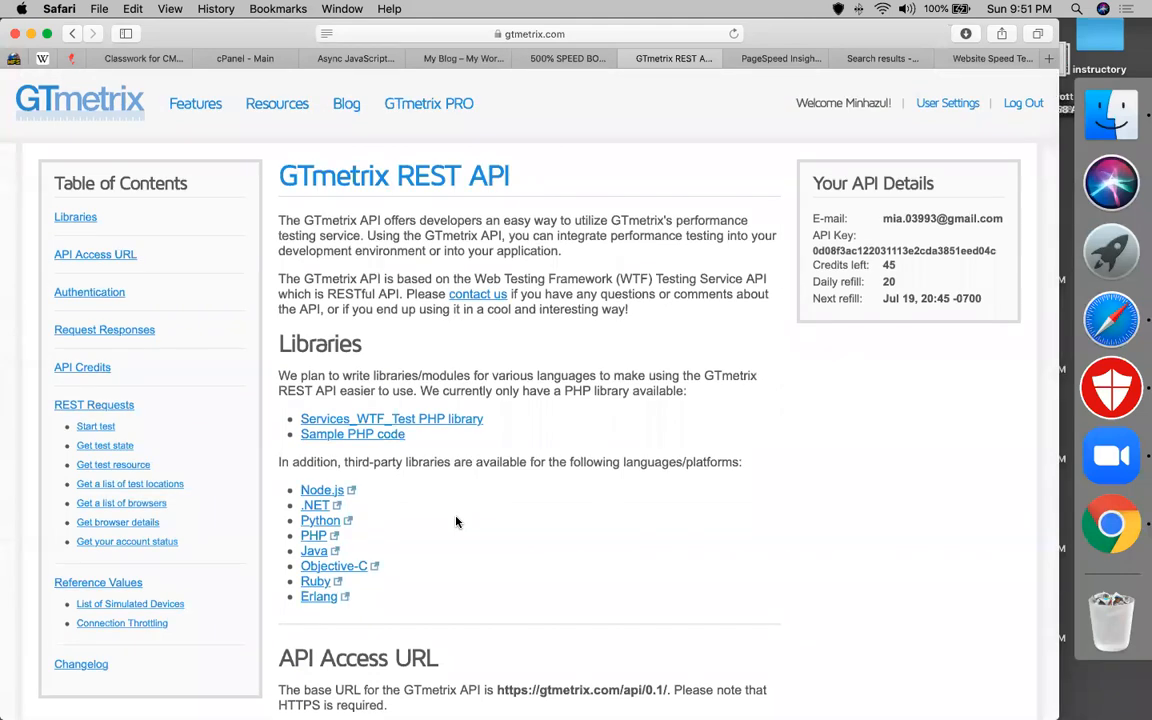
Copy the API key from the account's API details on the GTmetrix REST API page.
triple_click(861, 251)
double_click(863, 251)
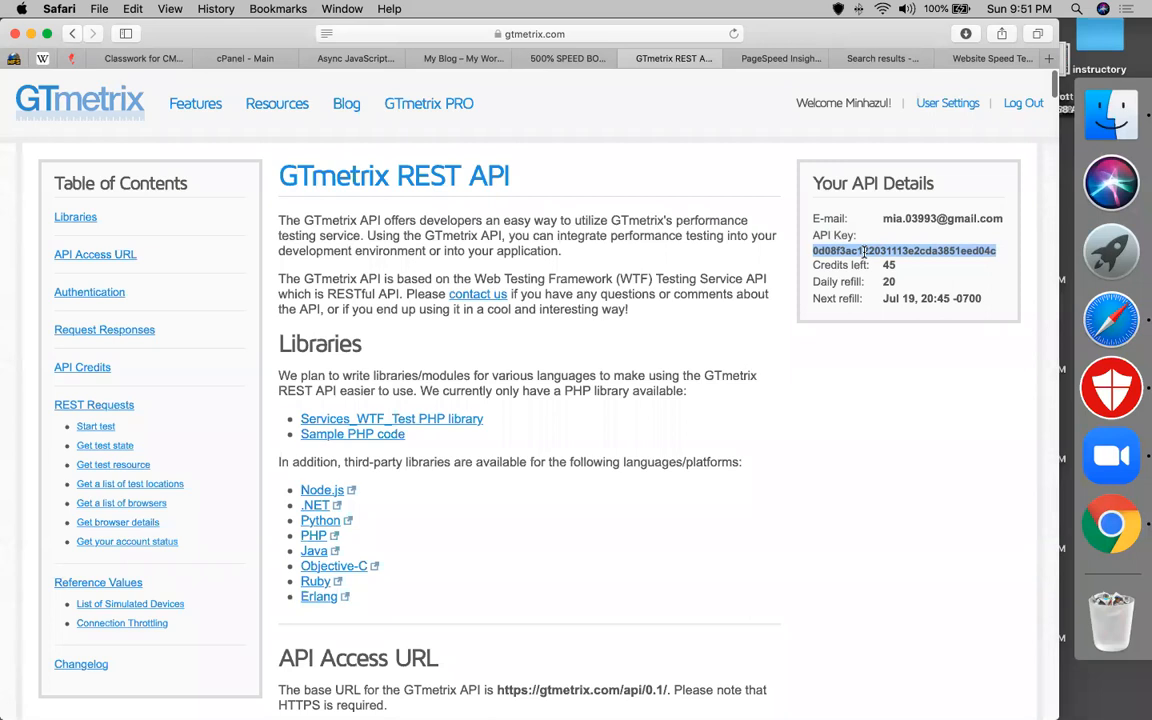
right_click(777, 224)
left_click(695, 270)
Look through all sections of the Async JavaScript plugin's settings, down to the Autoptimize support options.
left_click(330, 56)
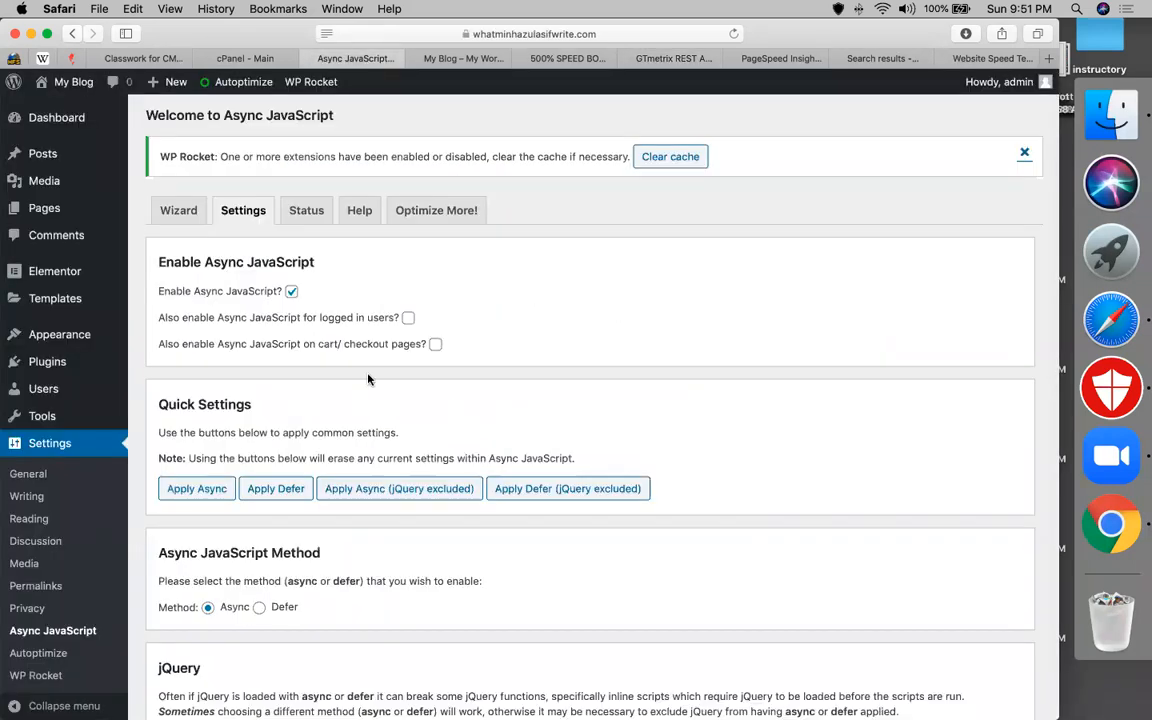
scroll(368, 379, "down", 2)
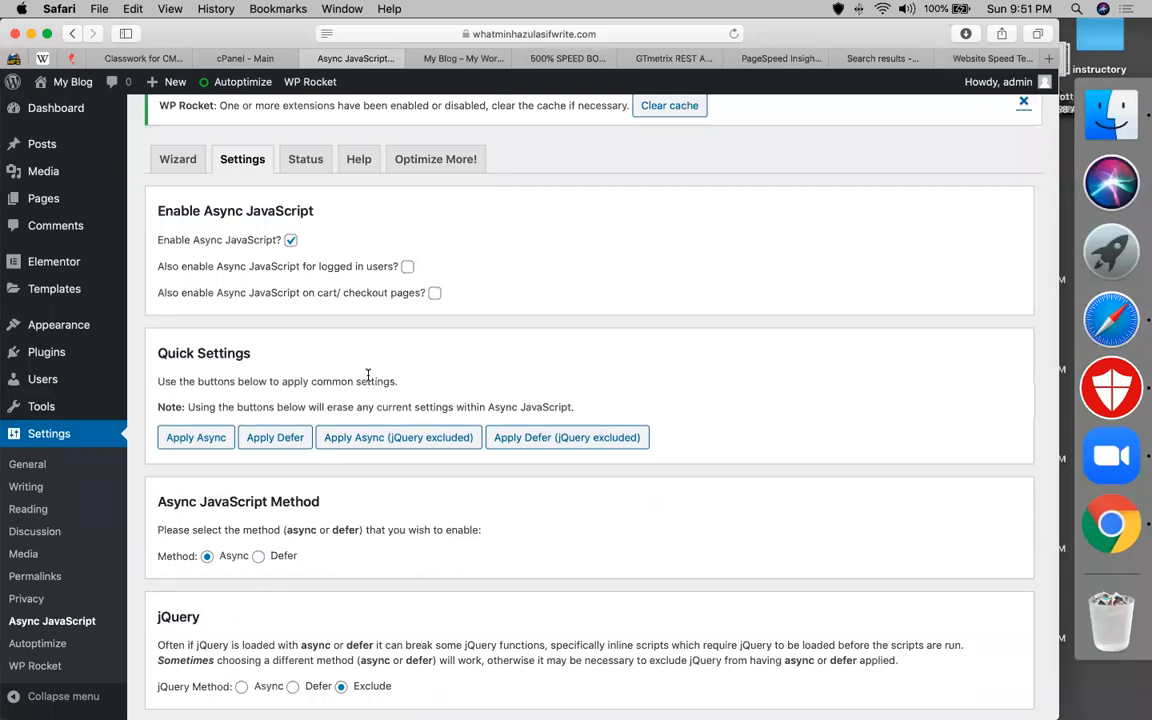
scroll(368, 375, "down", 10)
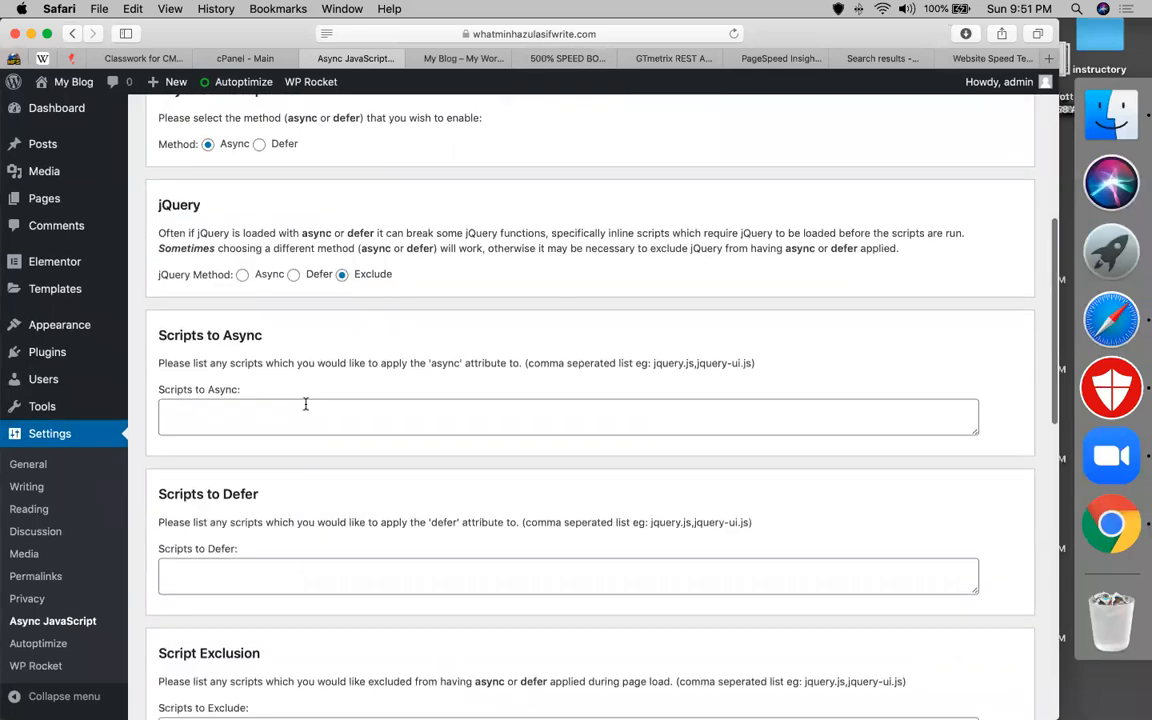
scroll(306, 404, "down", 10)
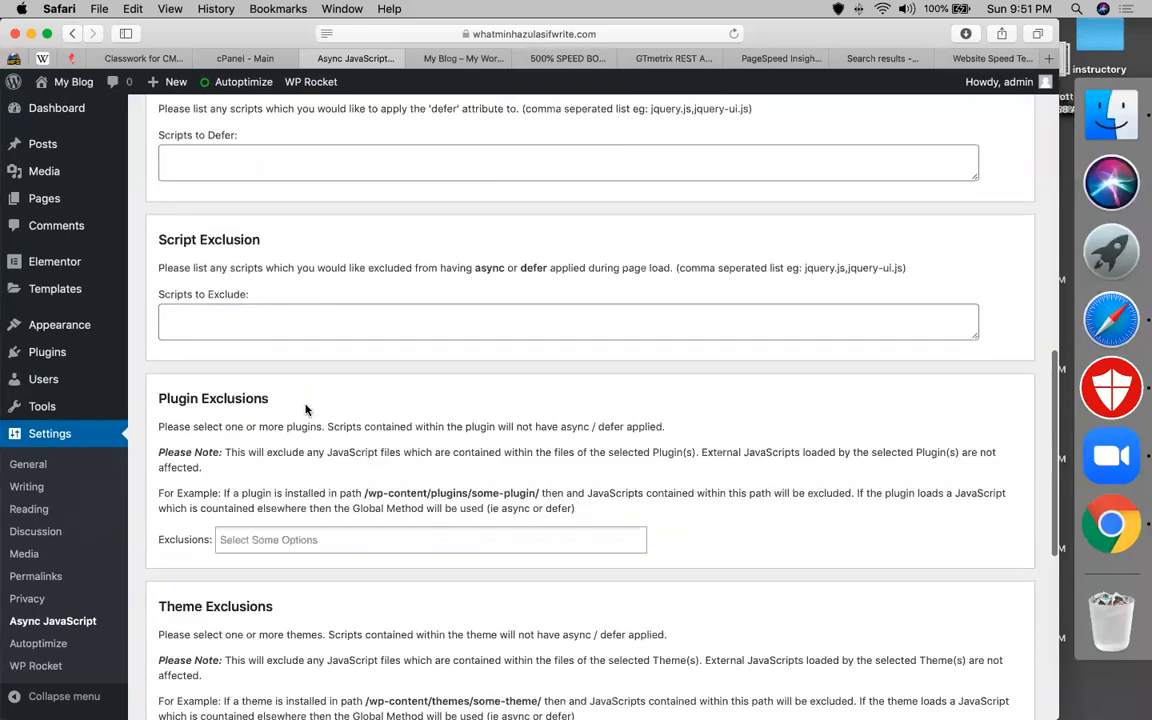
scroll(306, 410, "down", 12)
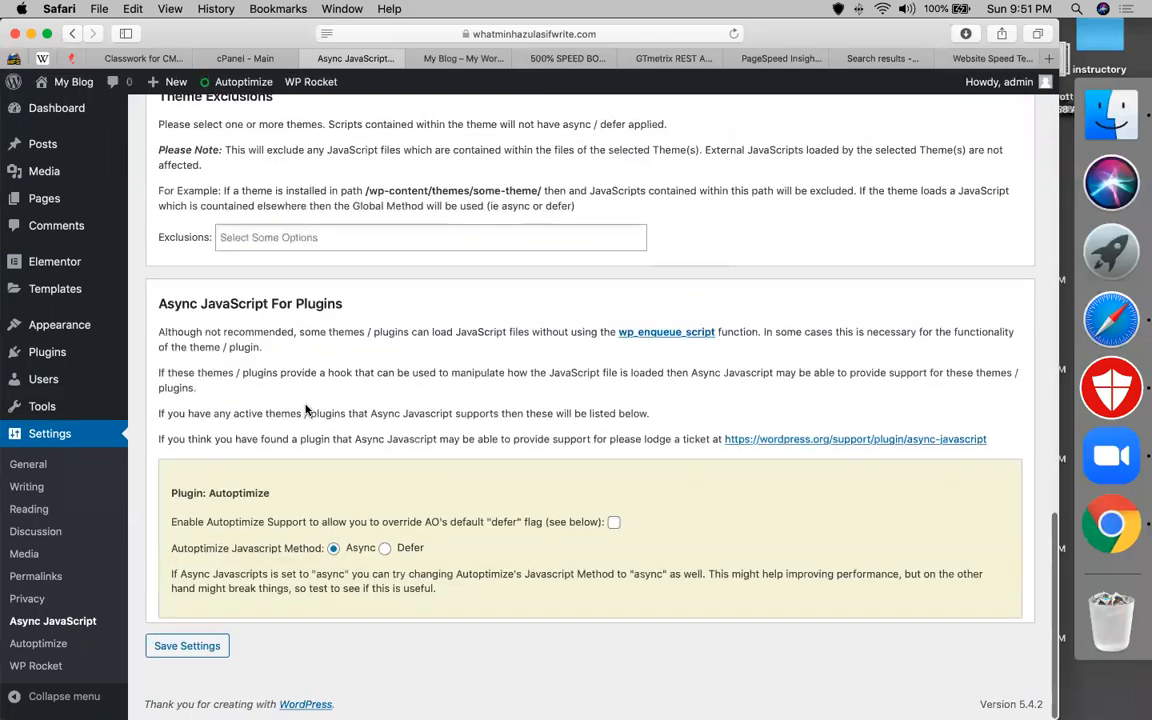
scroll(306, 410, "up", 20)
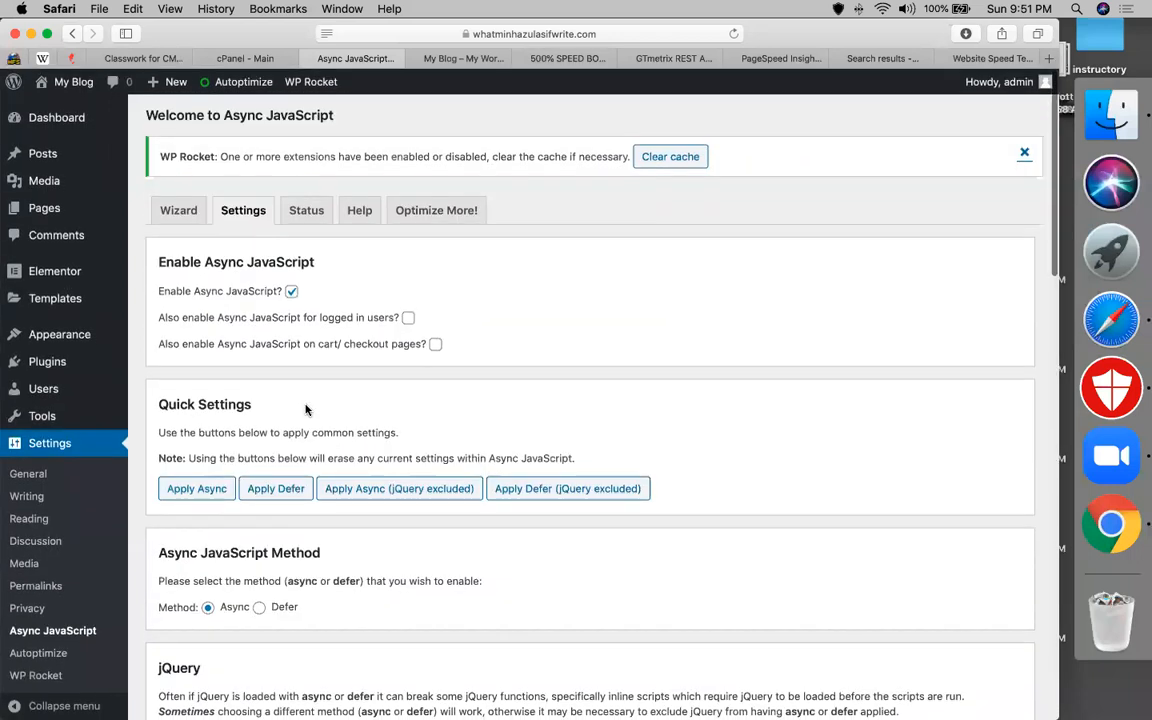
Recheck the spreadsheet's instructions in rows 23 and 24 on using the GTmetrix API and proceeding to step 4.
left_click(562, 58)
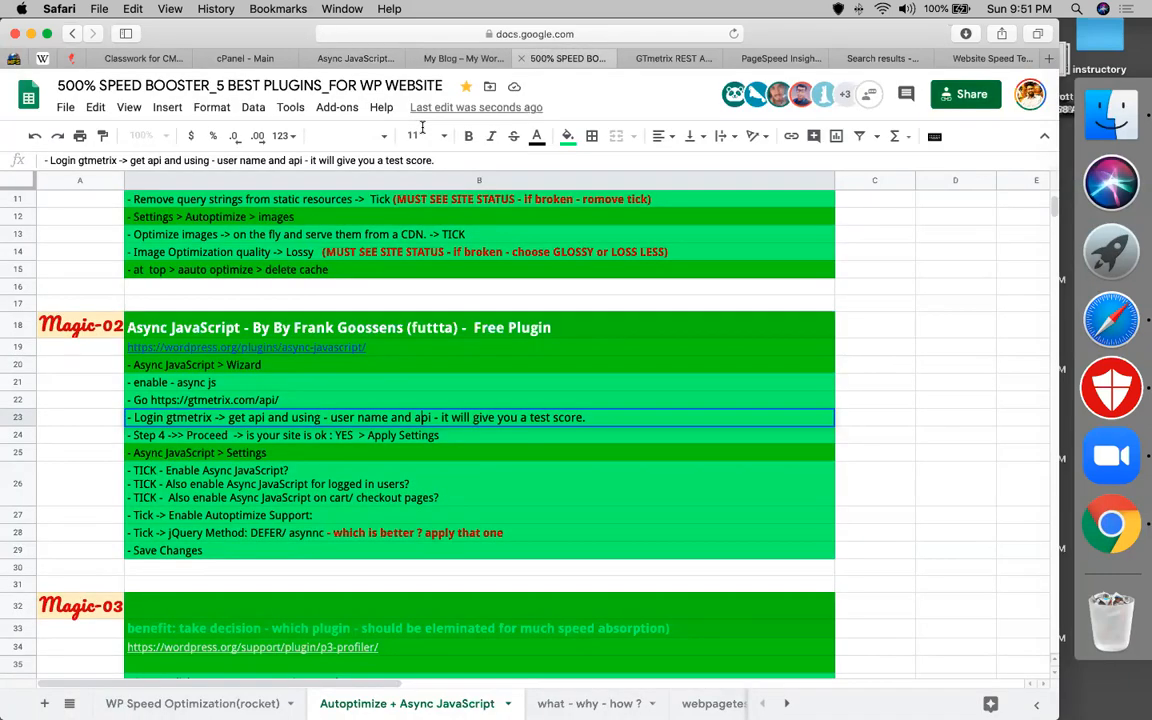
left_click(176, 437)
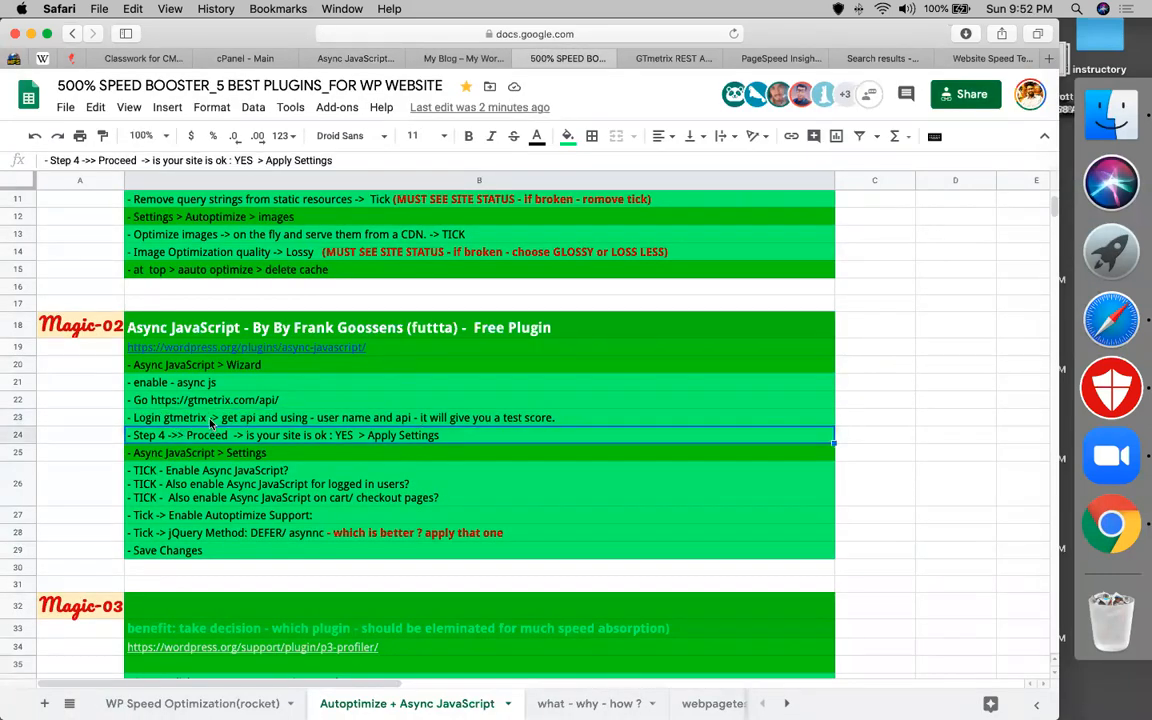
left_click(210, 423)
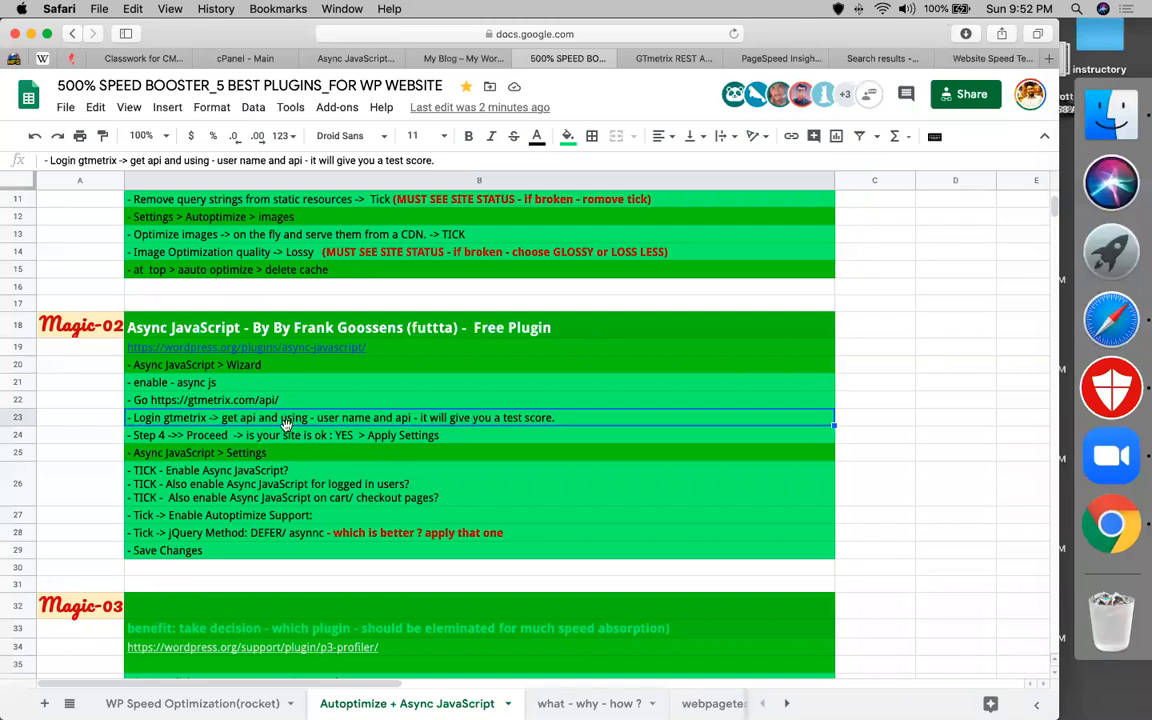
double_click(252, 440)
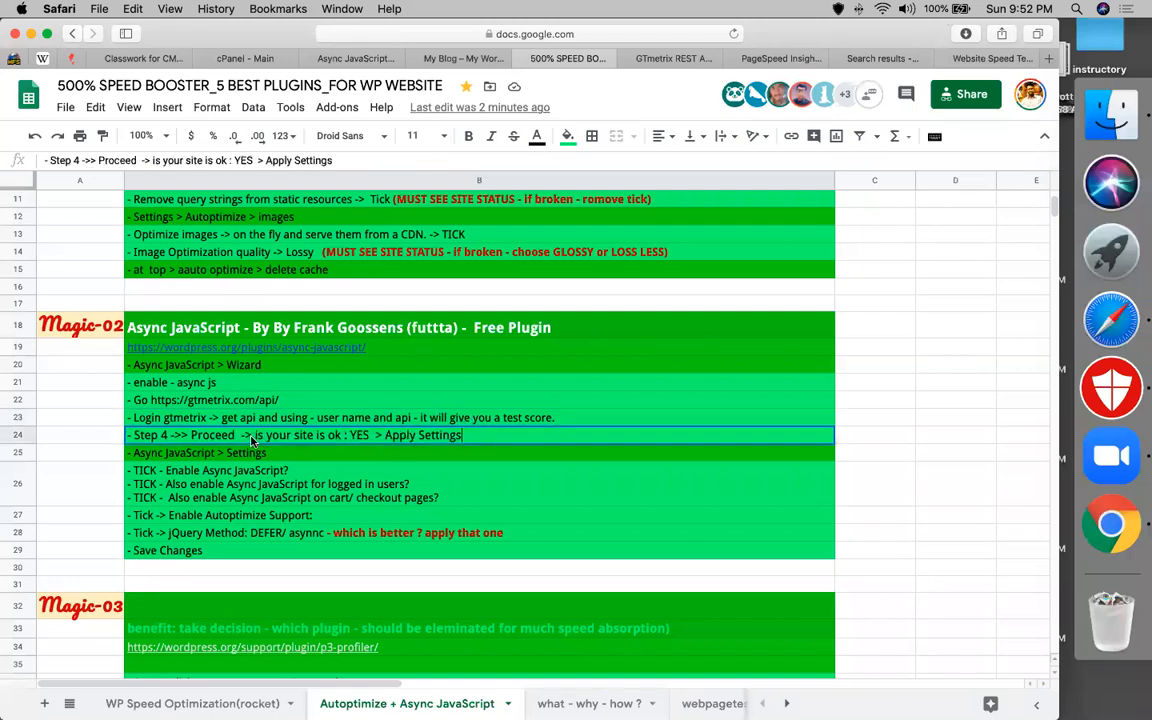
Untick Enable Async JavaScript in the plugin's settings and open the Async JavaScript wizard.
left_click(352, 59)
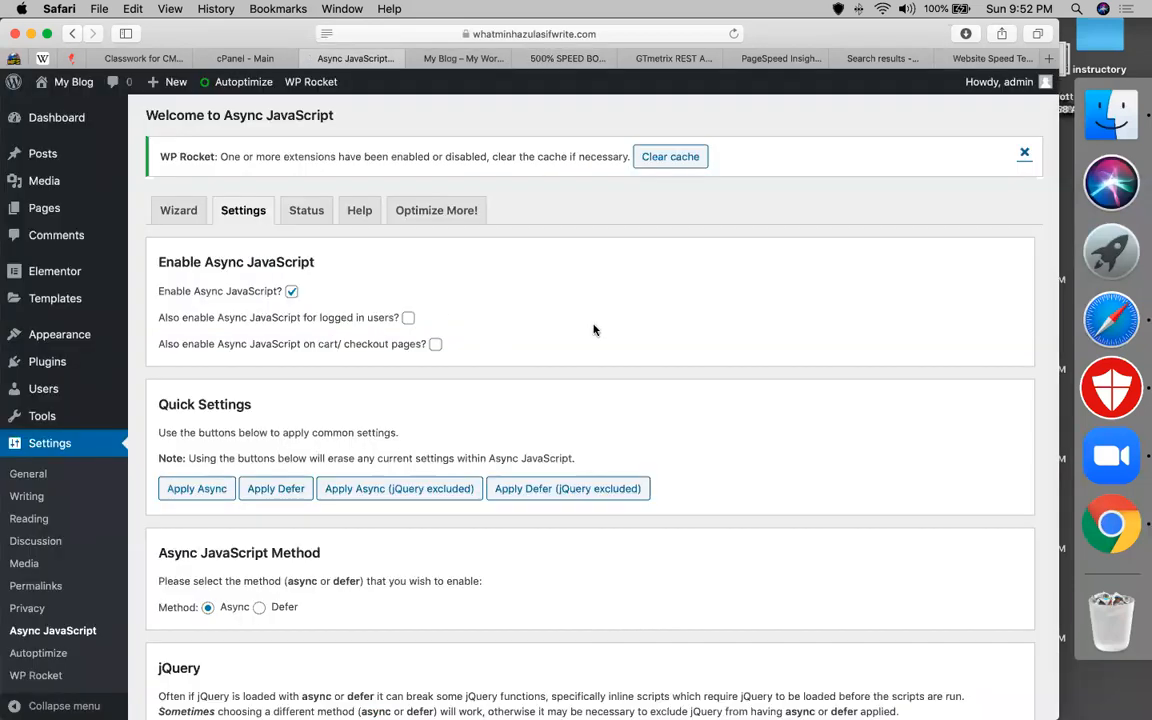
left_click(292, 293)
scroll(536, 318, "down", 1)
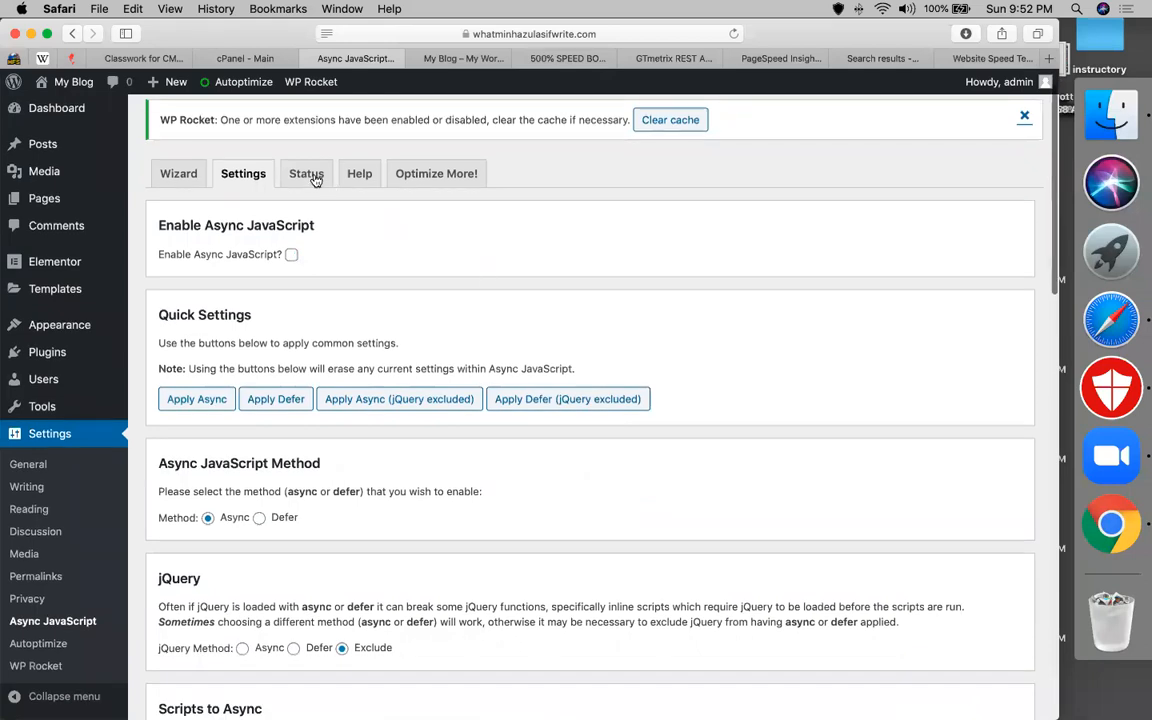
left_click(180, 178)
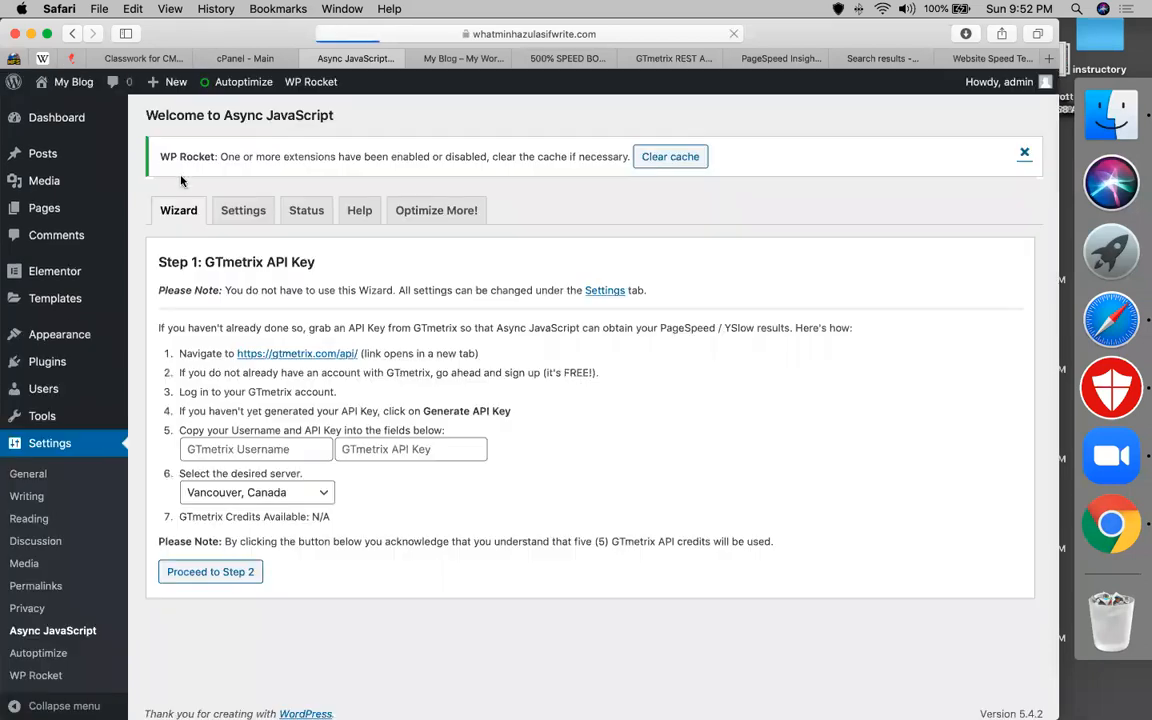
Fill in the wizard's GTmetrix API key and the account e-mail as username, copied from GTmetrix, and proceed to step 2.
left_click(396, 452)
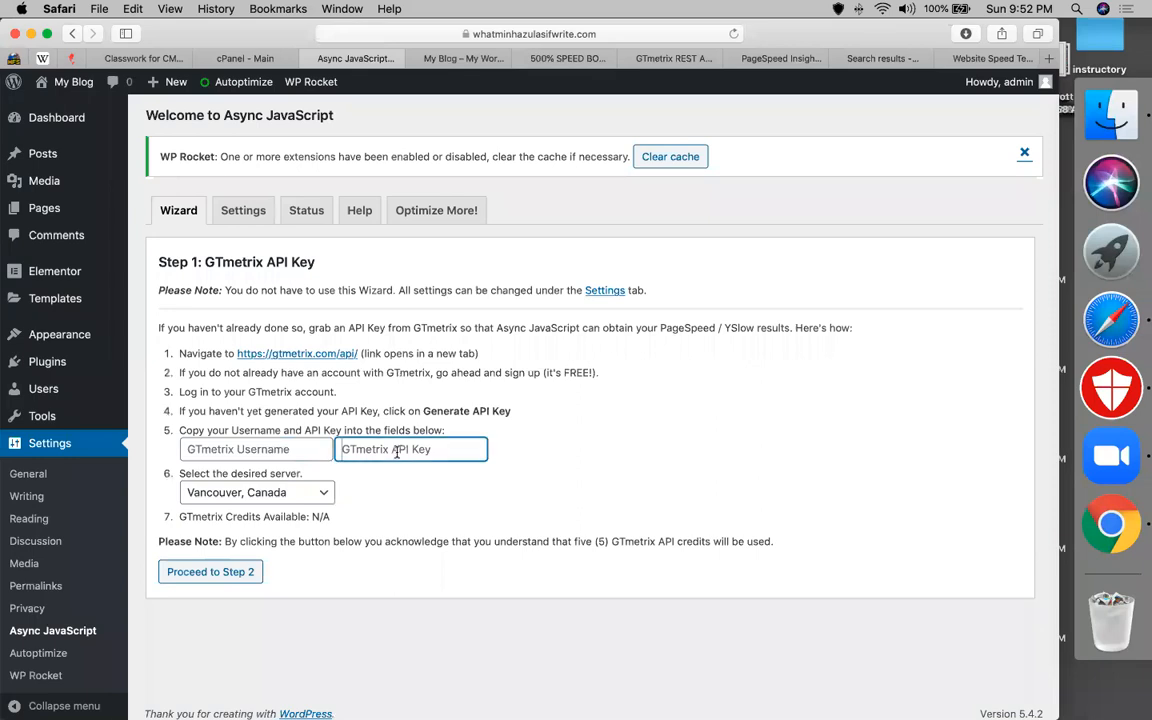
key("super+v")
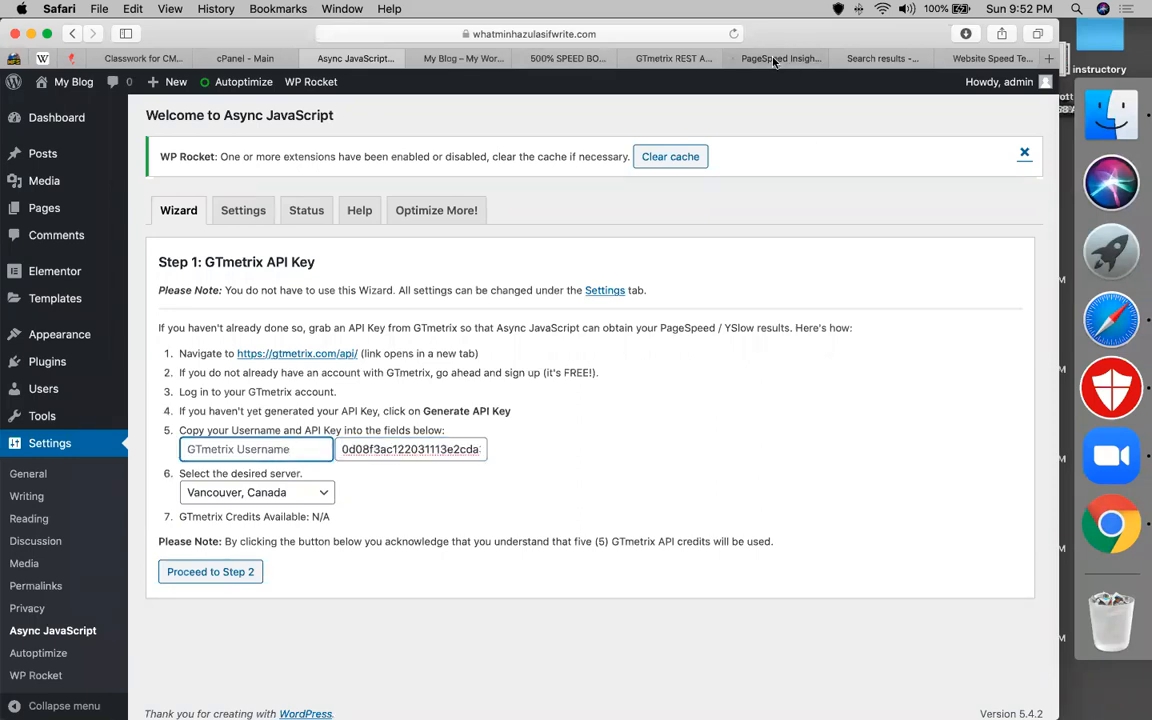
left_click(673, 58)
triple_click(907, 217)
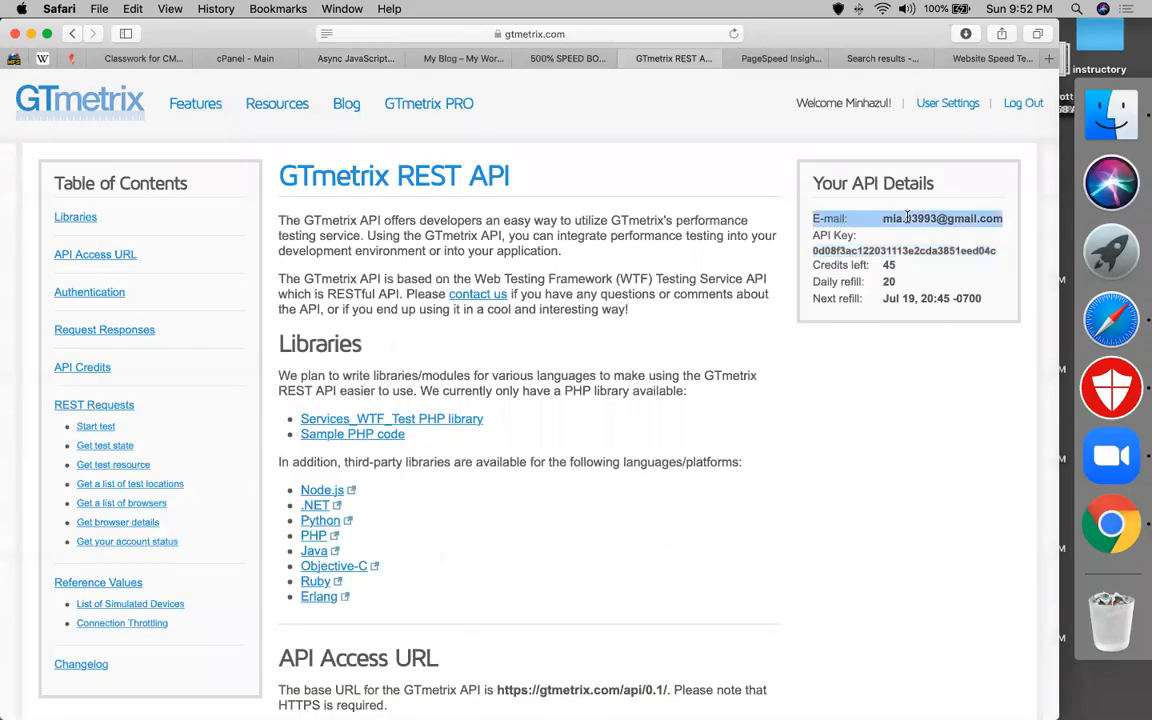
double_click(893, 218)
left_click_drag(893, 218, 962, 218)
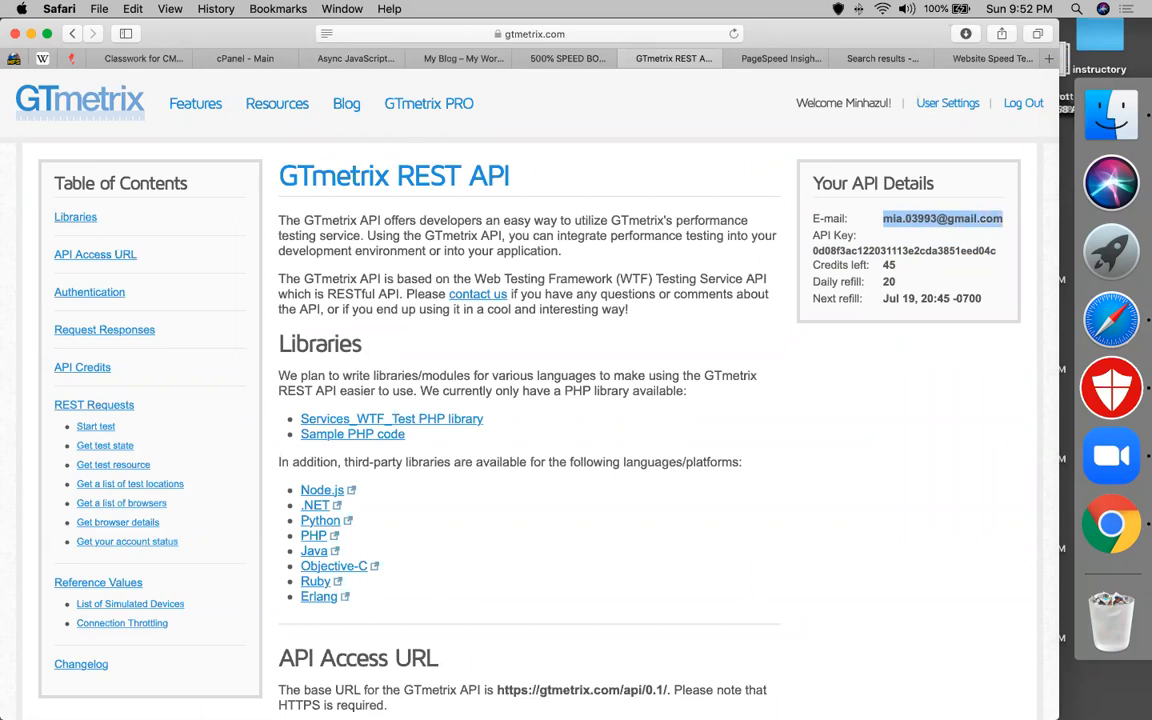
left_click(356, 58)
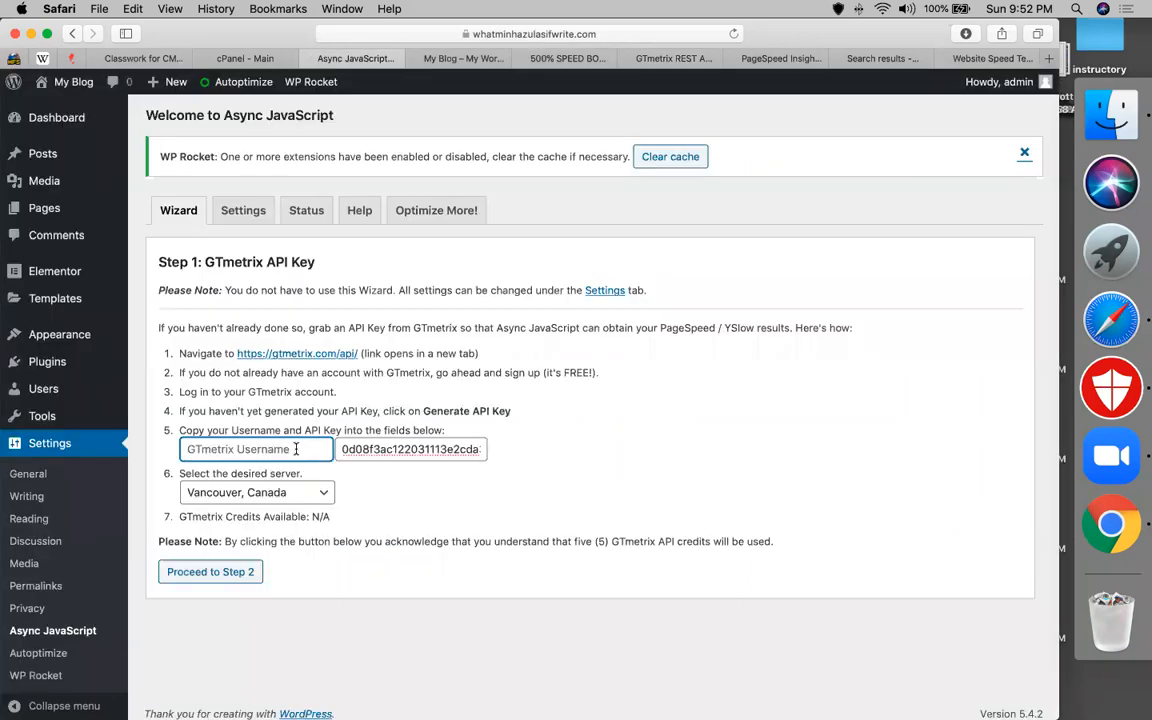
key("super+v")
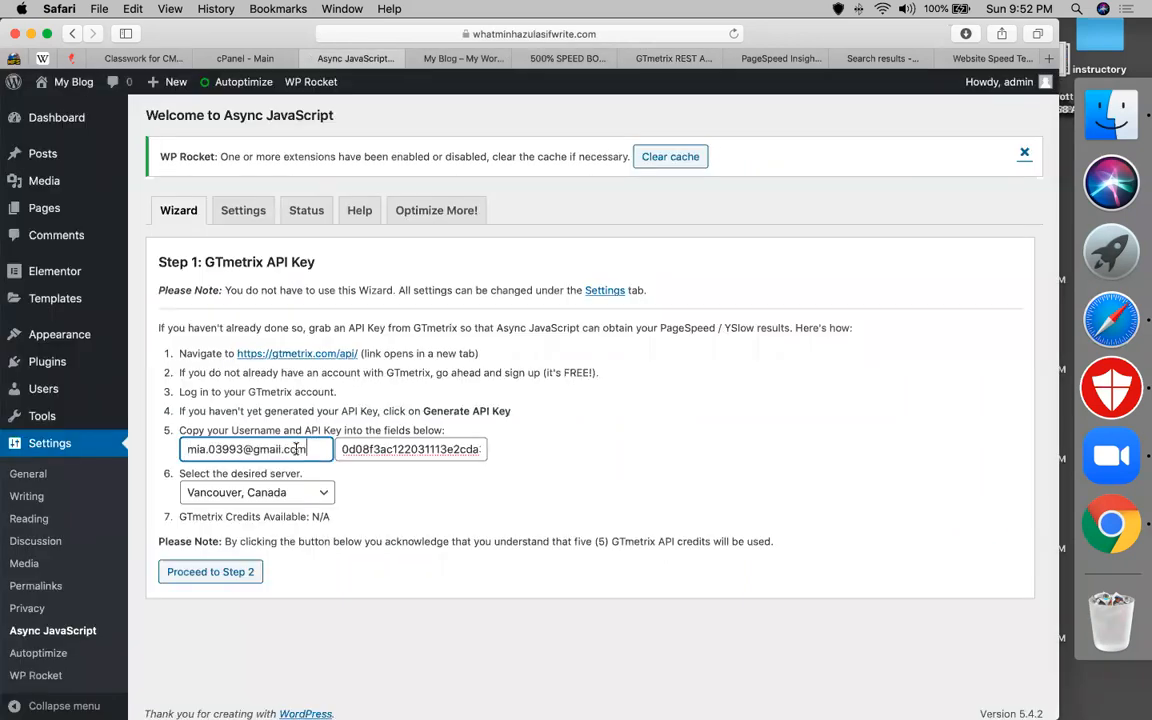
left_click(231, 572)
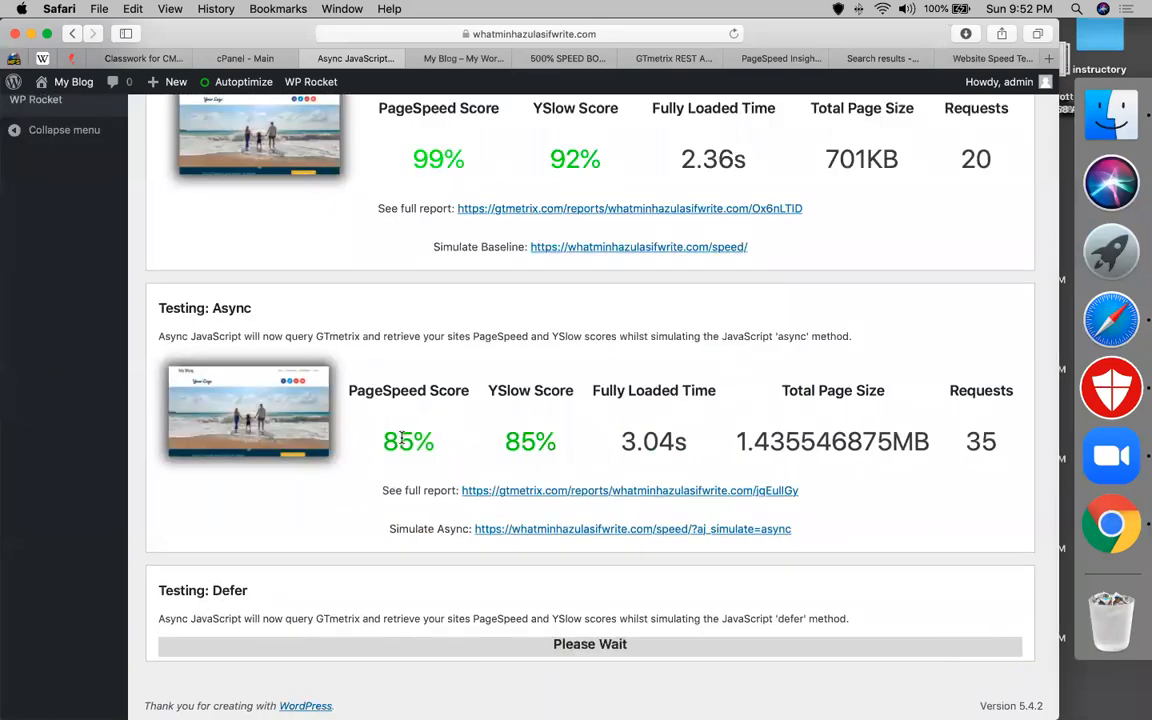
Compare the PageSpeed scores and fully loaded times of the Async and Defer tests in the wizard's results.
double_click(402, 440)
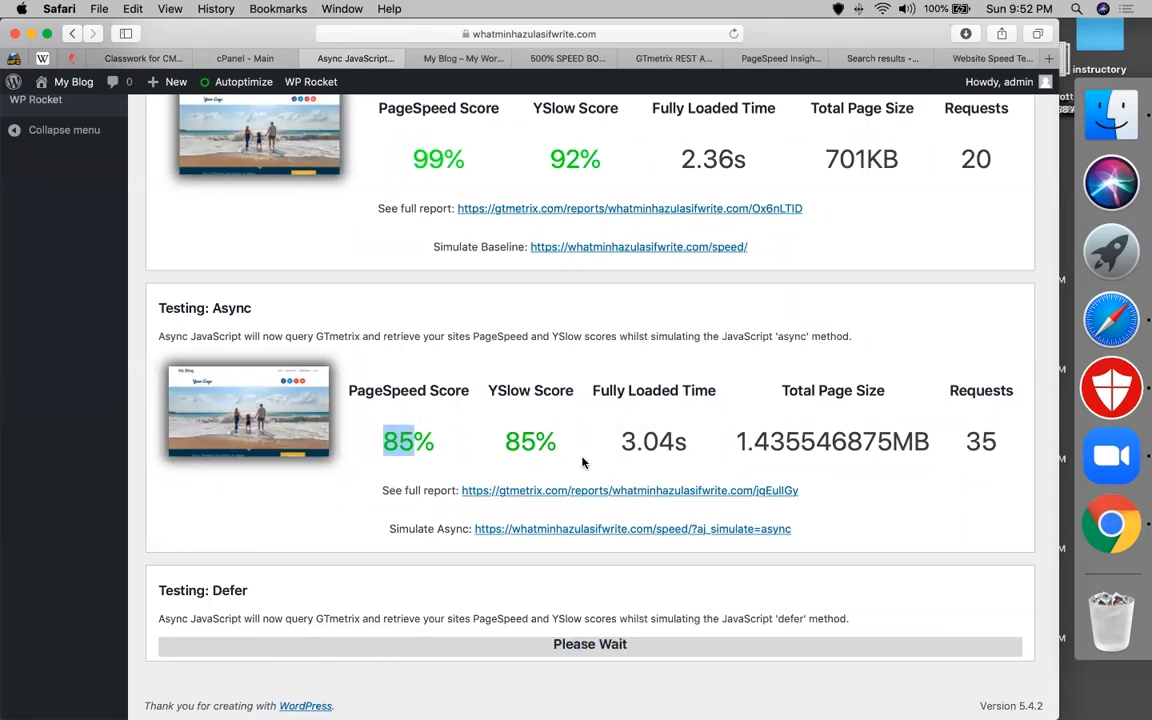
double_click(459, 438)
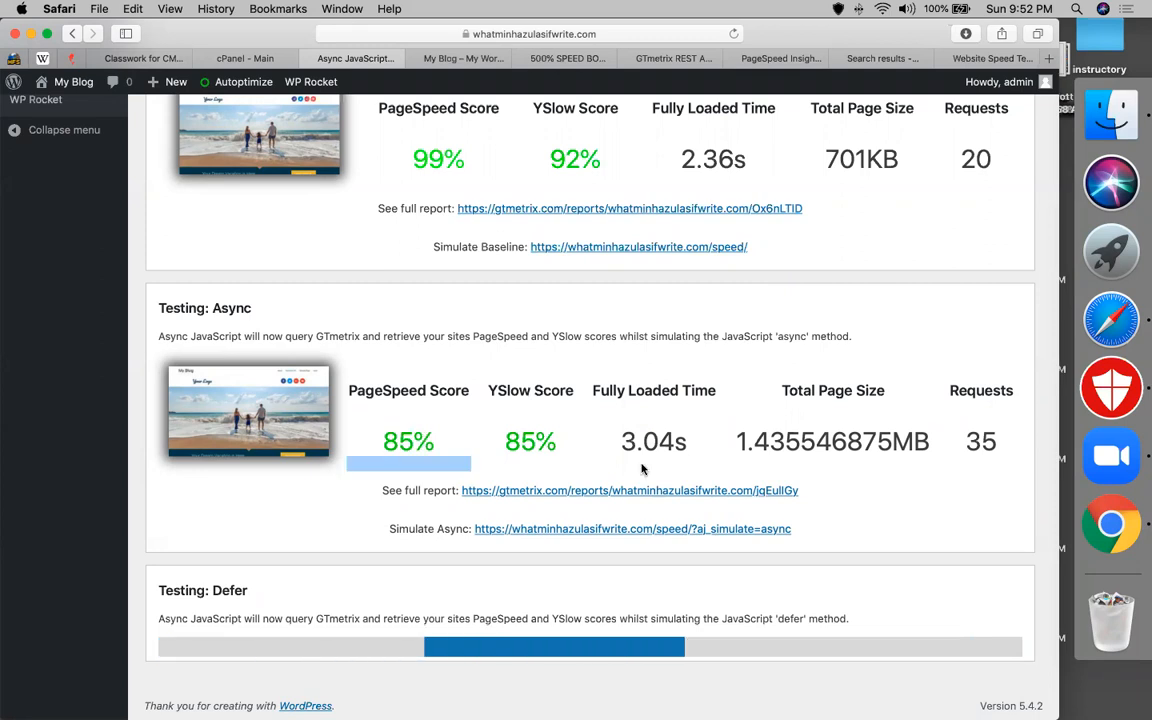
double_click(630, 441)
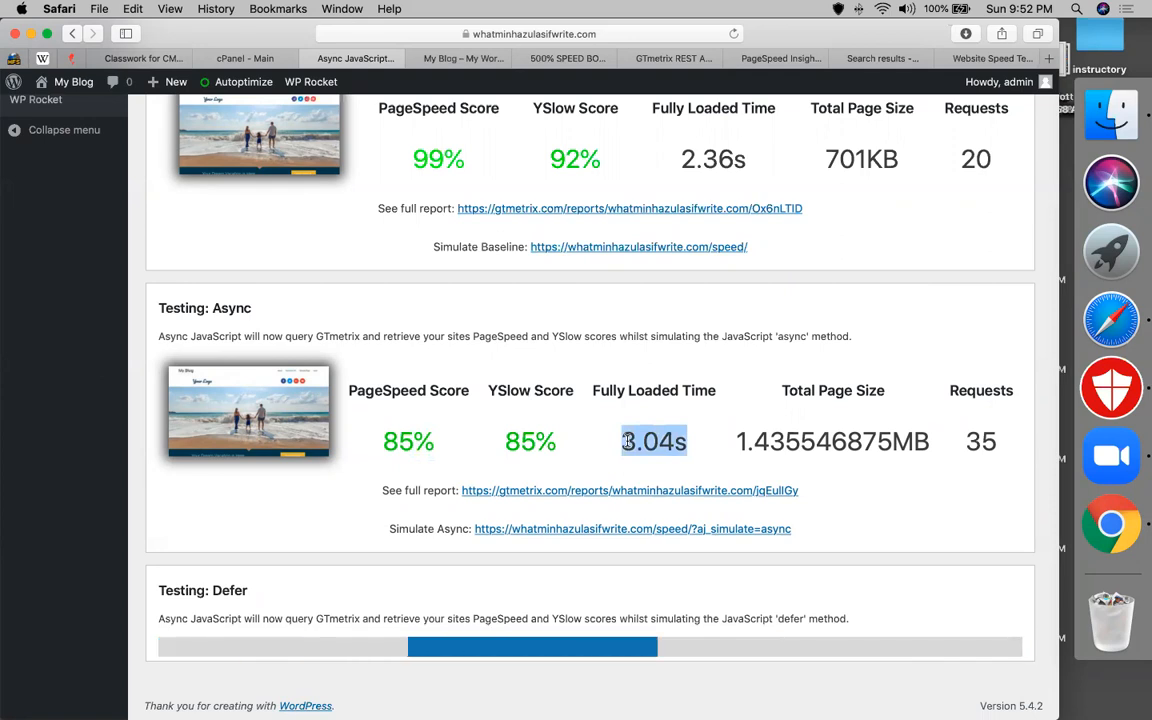
left_click(628, 440)
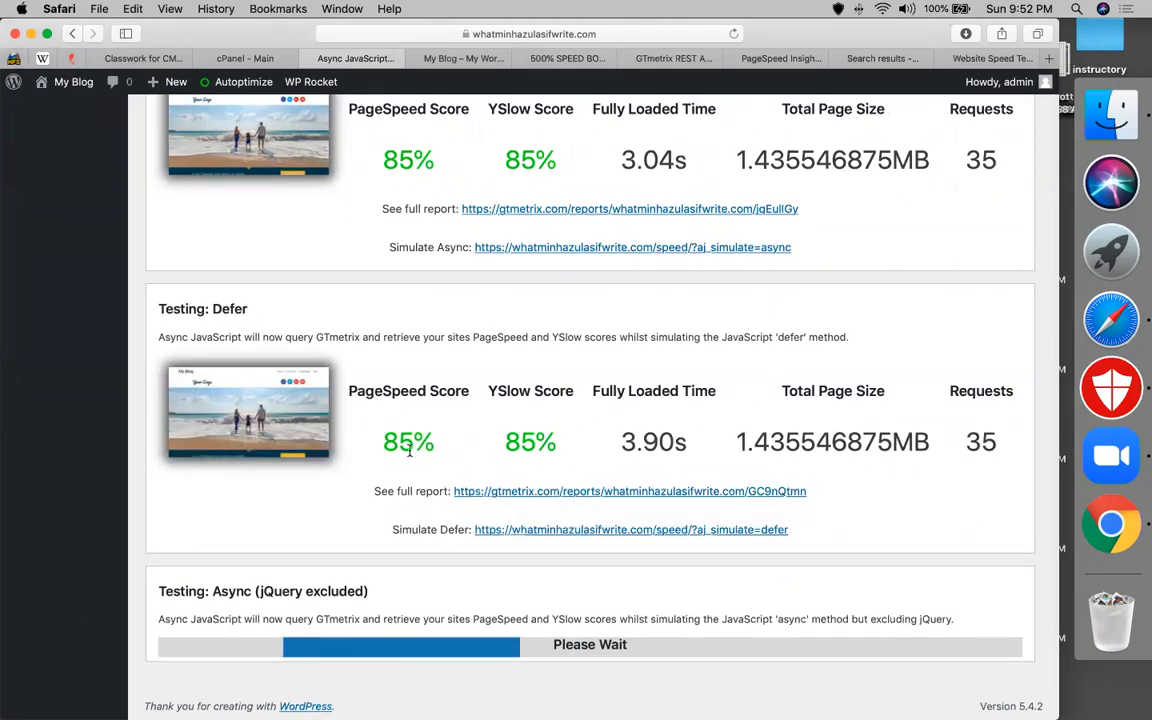
double_click(658, 442)
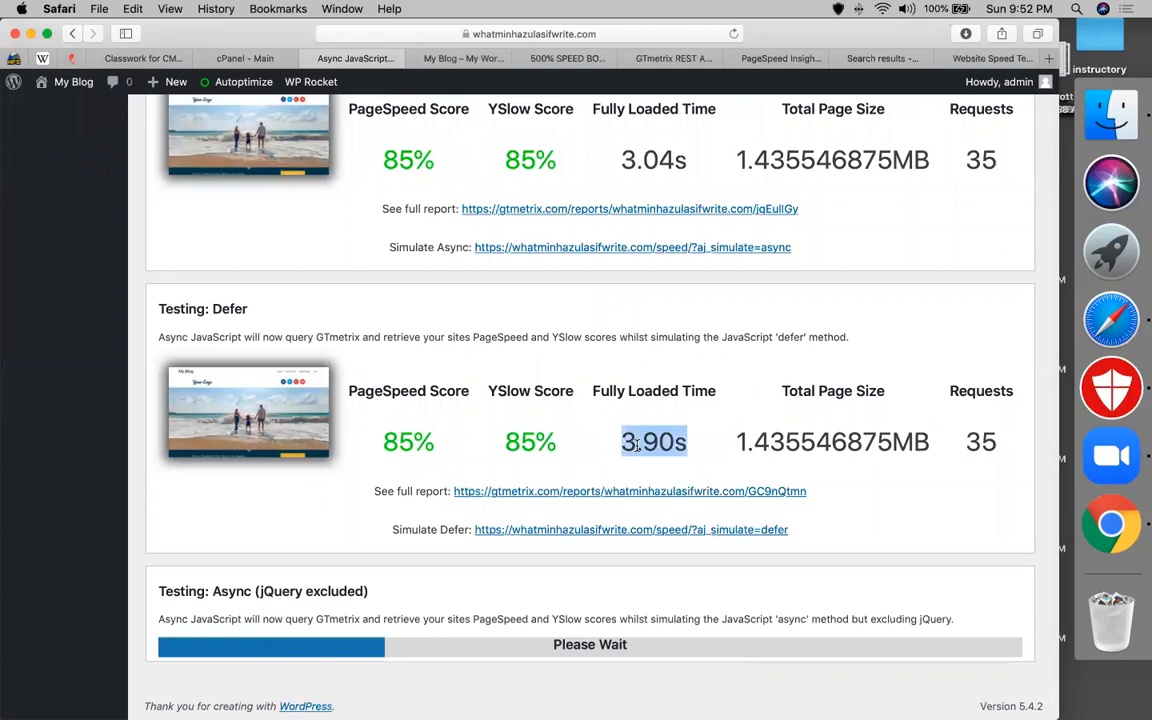
double_click(648, 160)
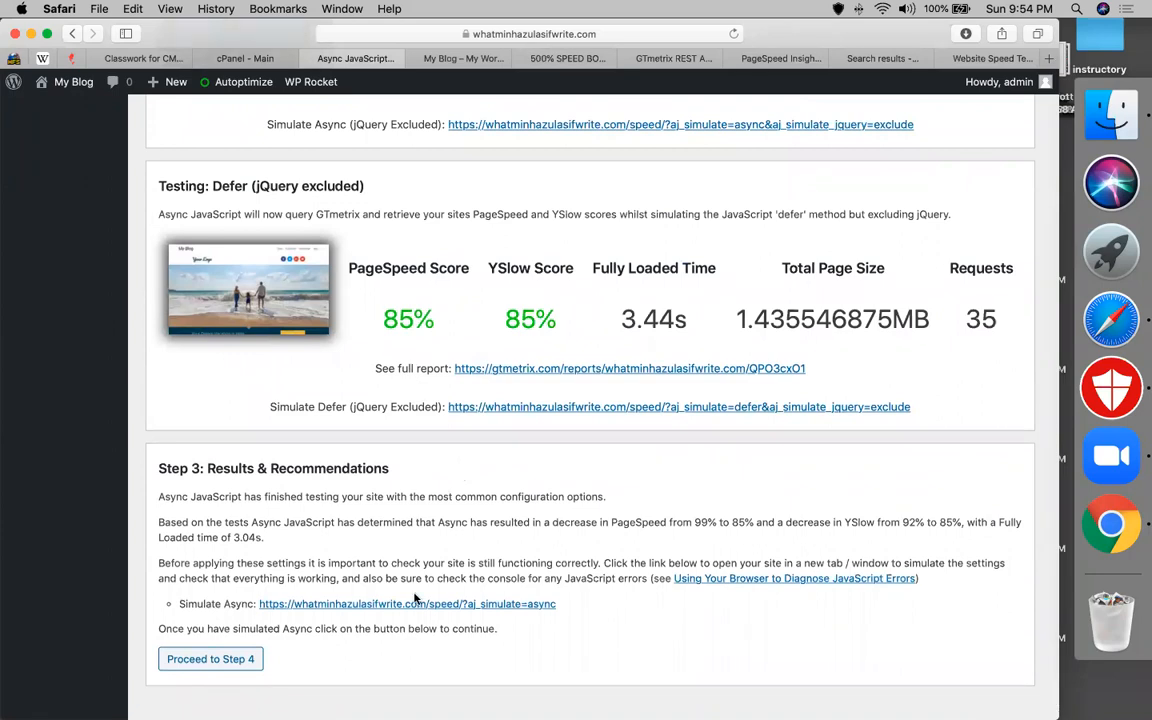
scroll(415, 598, "up", 5)
scroll(415, 598, "up", 4)
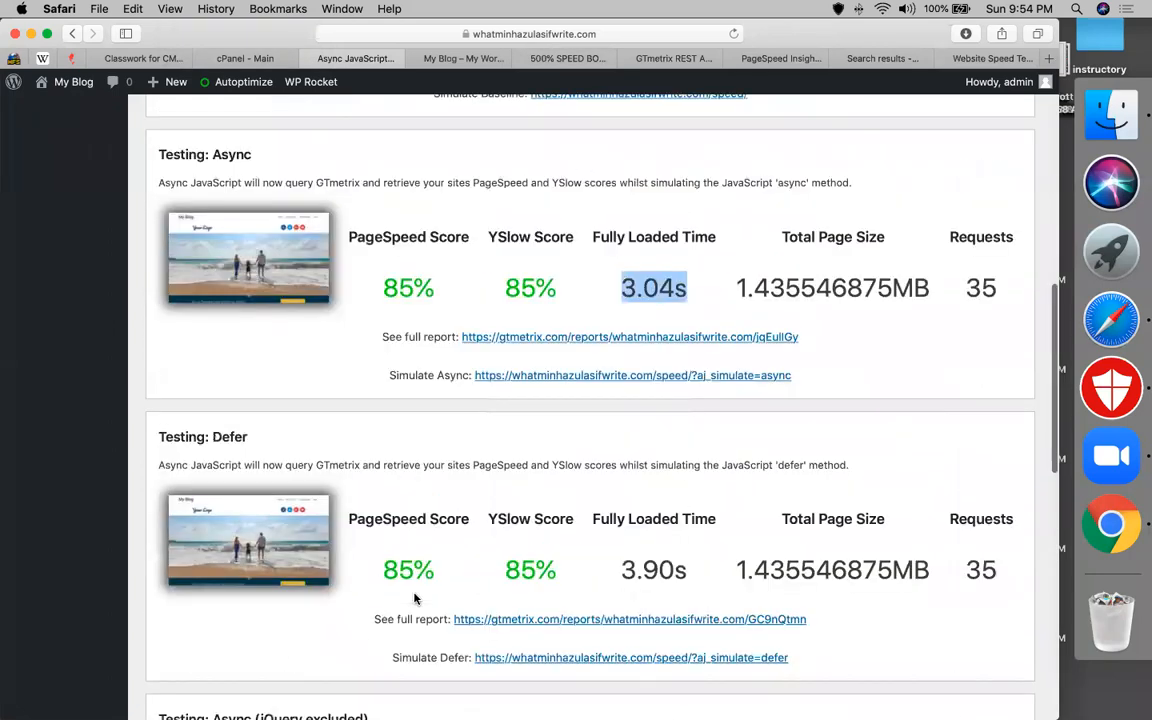
Compare the fully loaded time of the Async test with the Defer and both jQuery-excluded tests, down to the wizard's recommendations.
left_click_drag(690, 290, 604, 292)
scroll(640, 288, "down", 3)
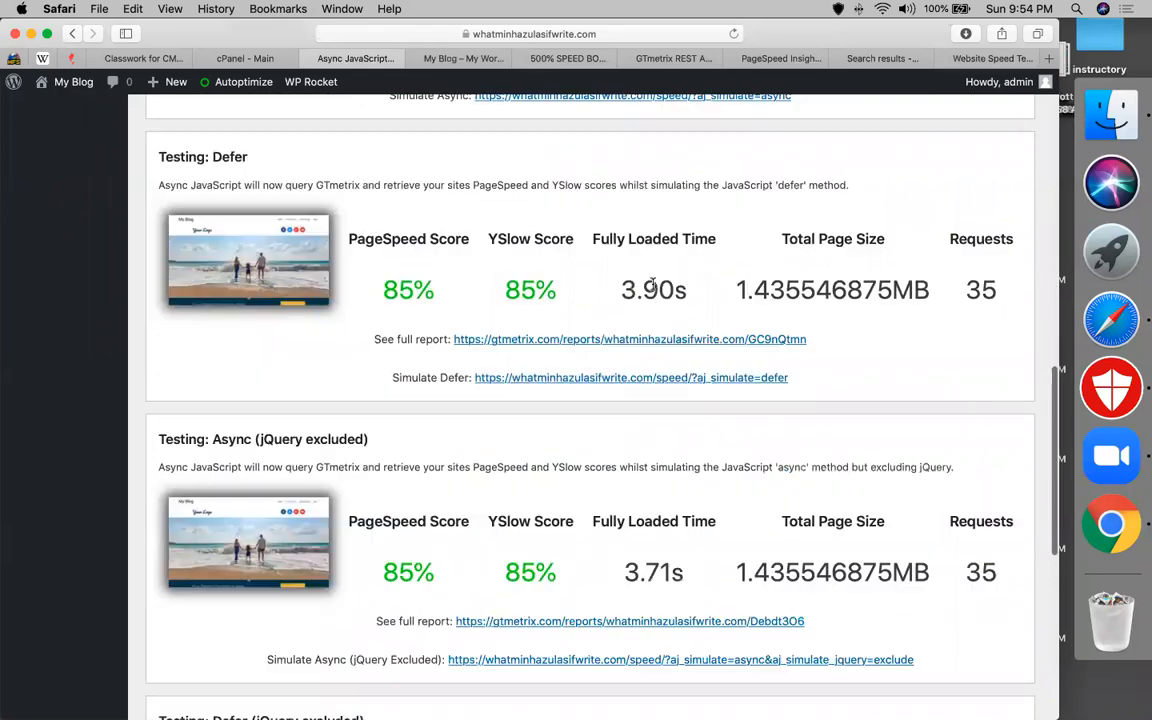
scroll(652, 287, "down", 5)
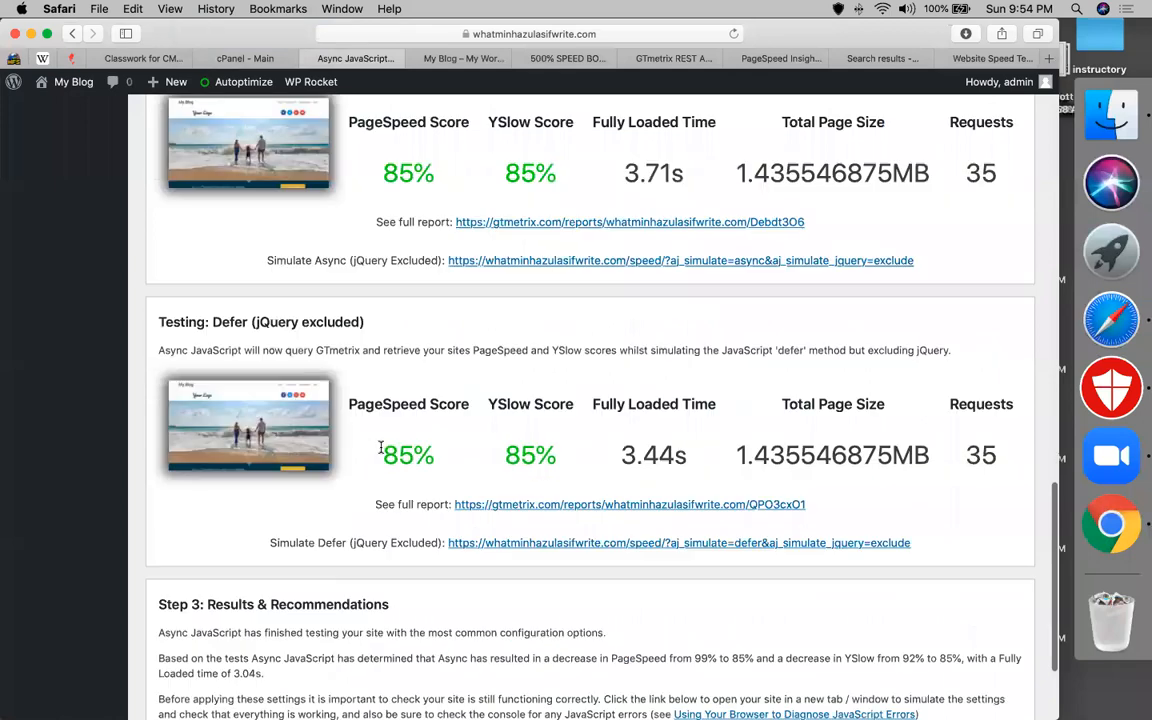
scroll(376, 446, "down", 2)
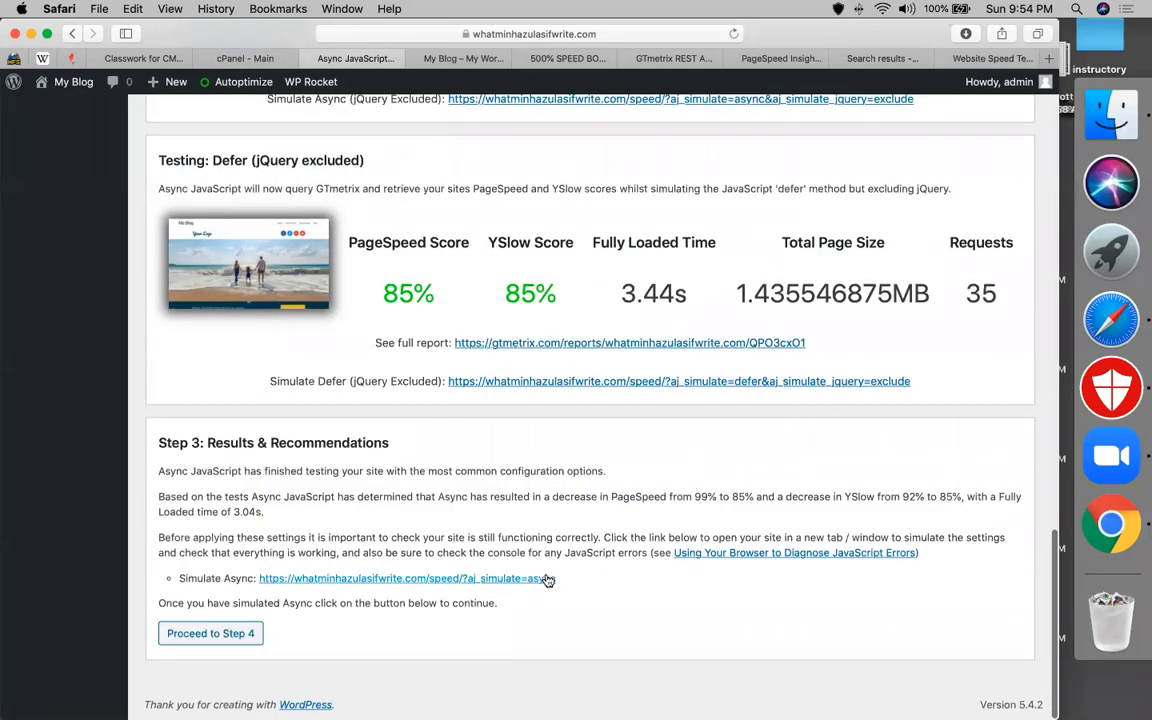
Proceed to step 4 of the wizard, answer Yes that the site still functions properly, and apply the recommended Async settings.
left_click(225, 634)
scroll(225, 640, "down", 2)
left_click(164, 636)
scroll(207, 638, "down", 1)
left_click(202, 629)
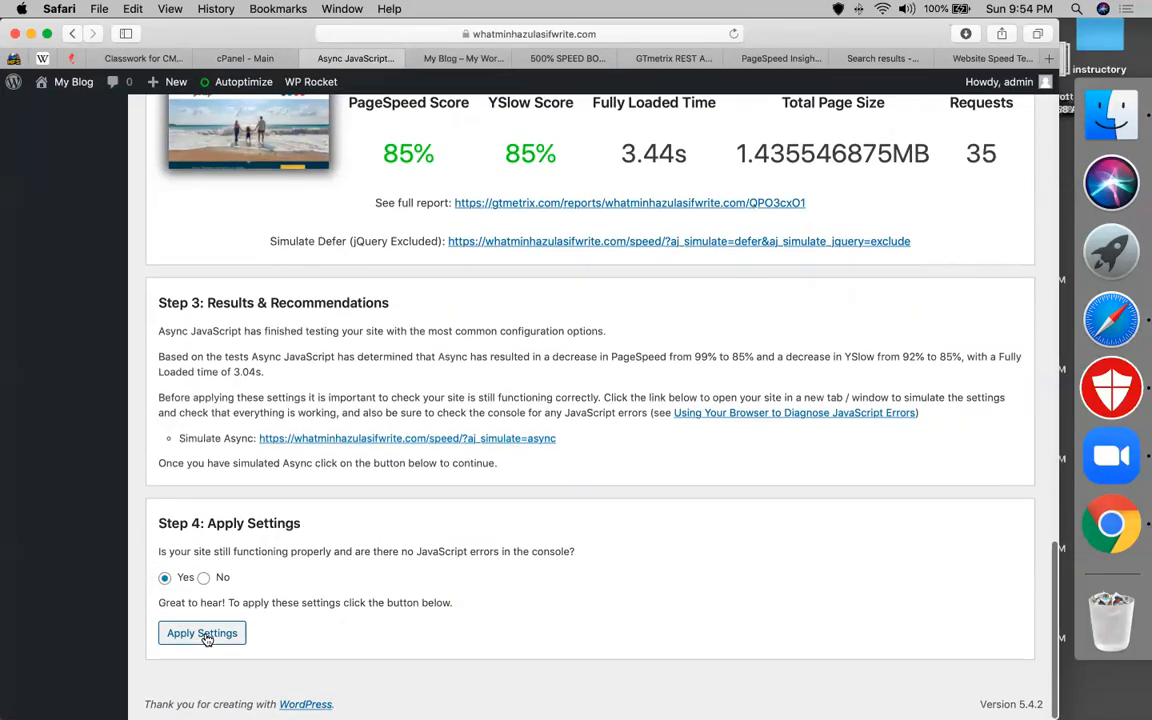
scroll(207, 639, "down", 3)
scroll(207, 638, "down", 5)
left_click(187, 634)
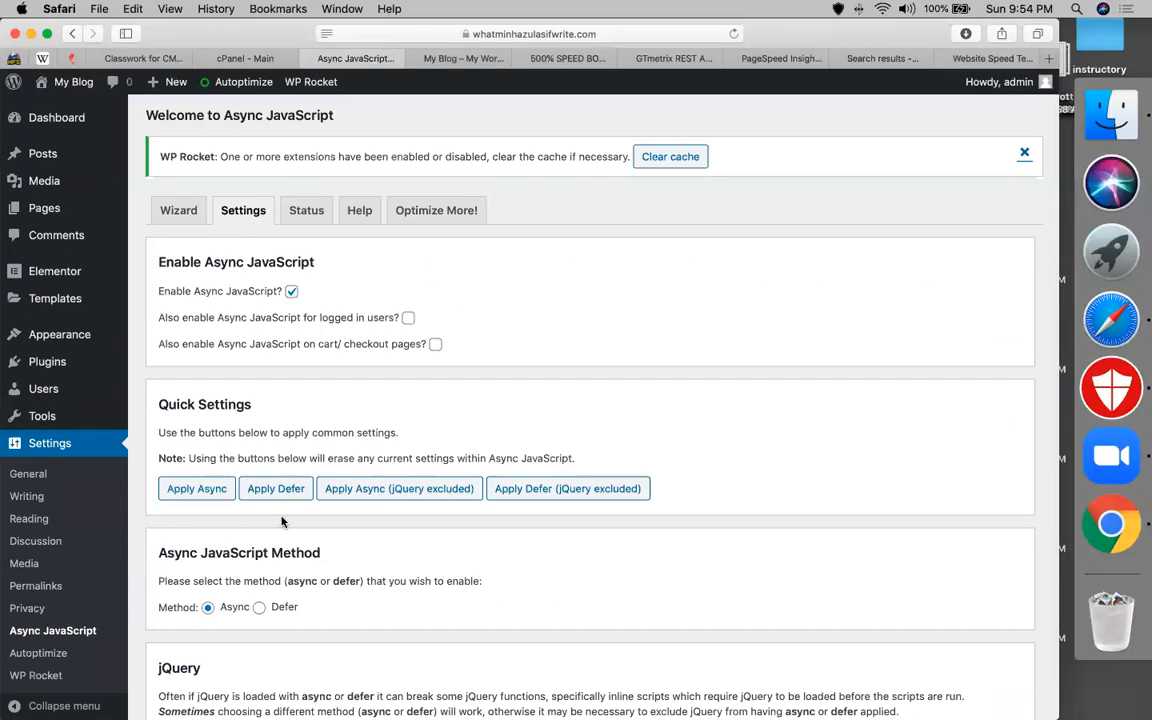
Apply the Async quick settings and enable Autoptimize support under Async JavaScript For Plugins.
left_click(199, 491)
scroll(394, 563, "down", 3)
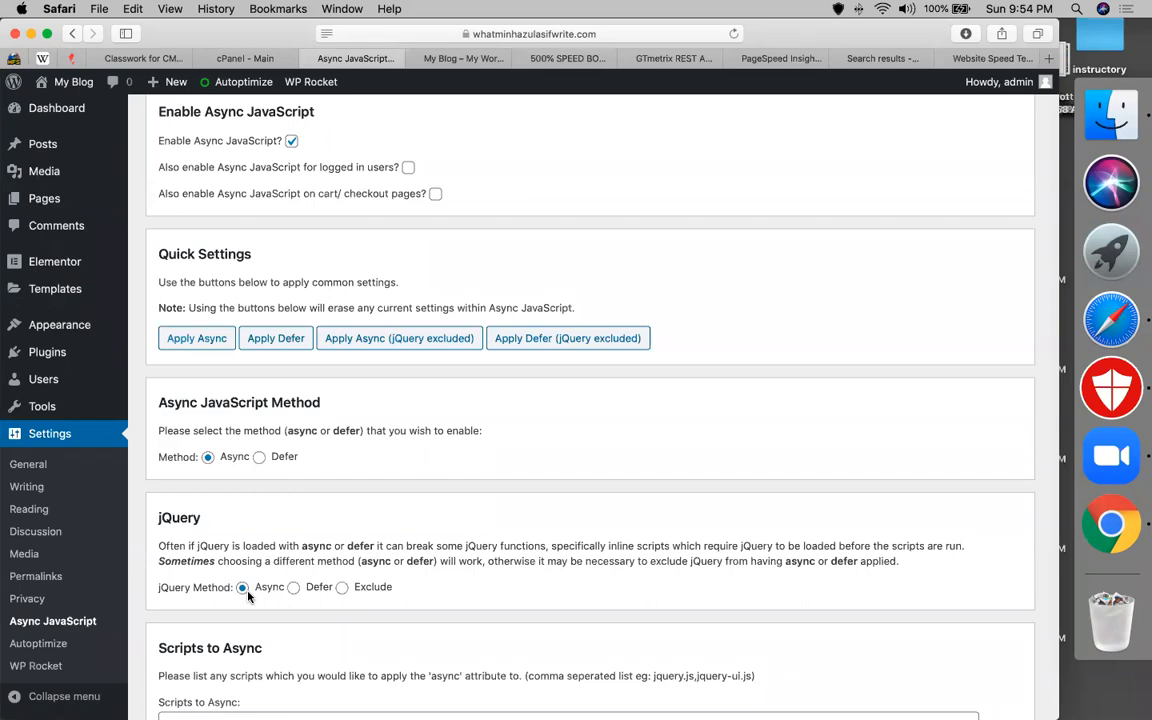
scroll(248, 594, "down", 7)
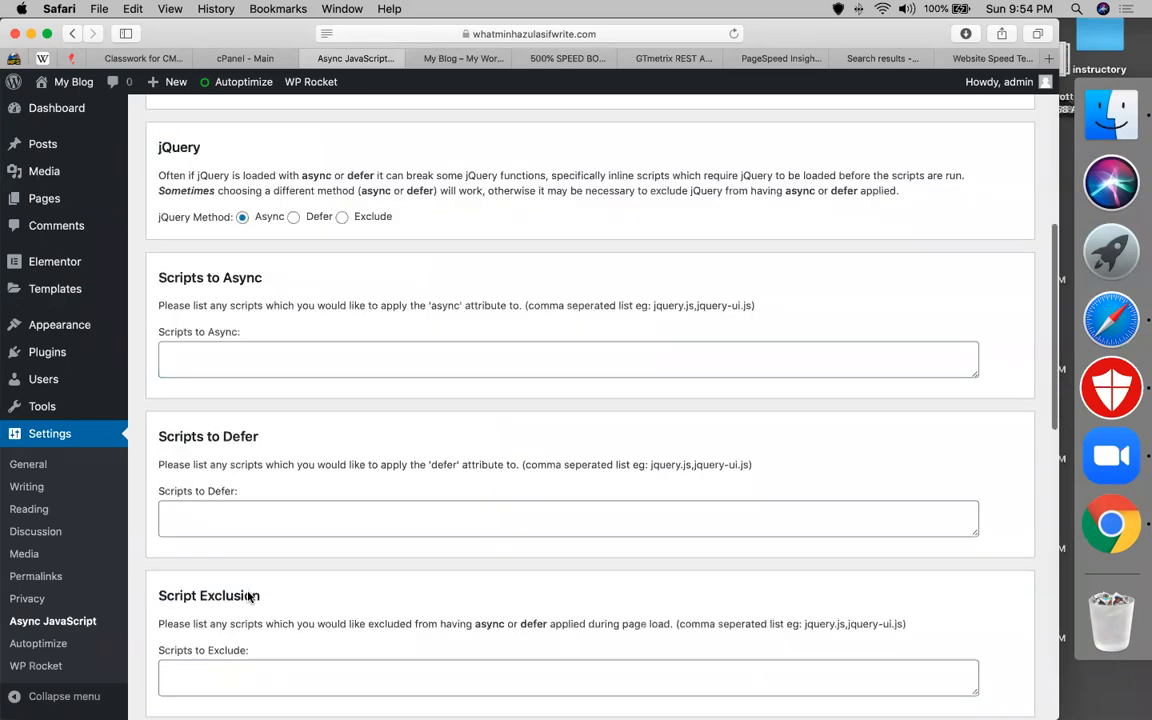
scroll(248, 597, "down", 15)
double_click(235, 522)
left_click(613, 523)
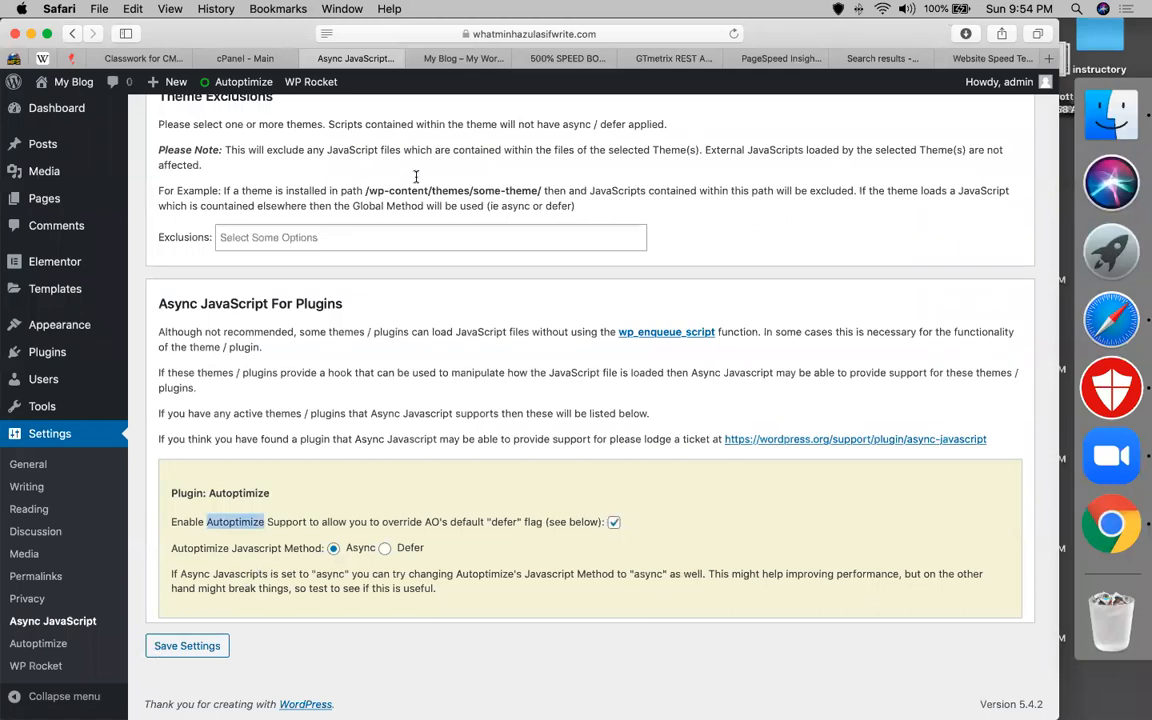
Recheck the spreadsheet's Async JavaScript settings instructions in rows 26 to 29, from the enable options to saving changes.
left_click(567, 59)
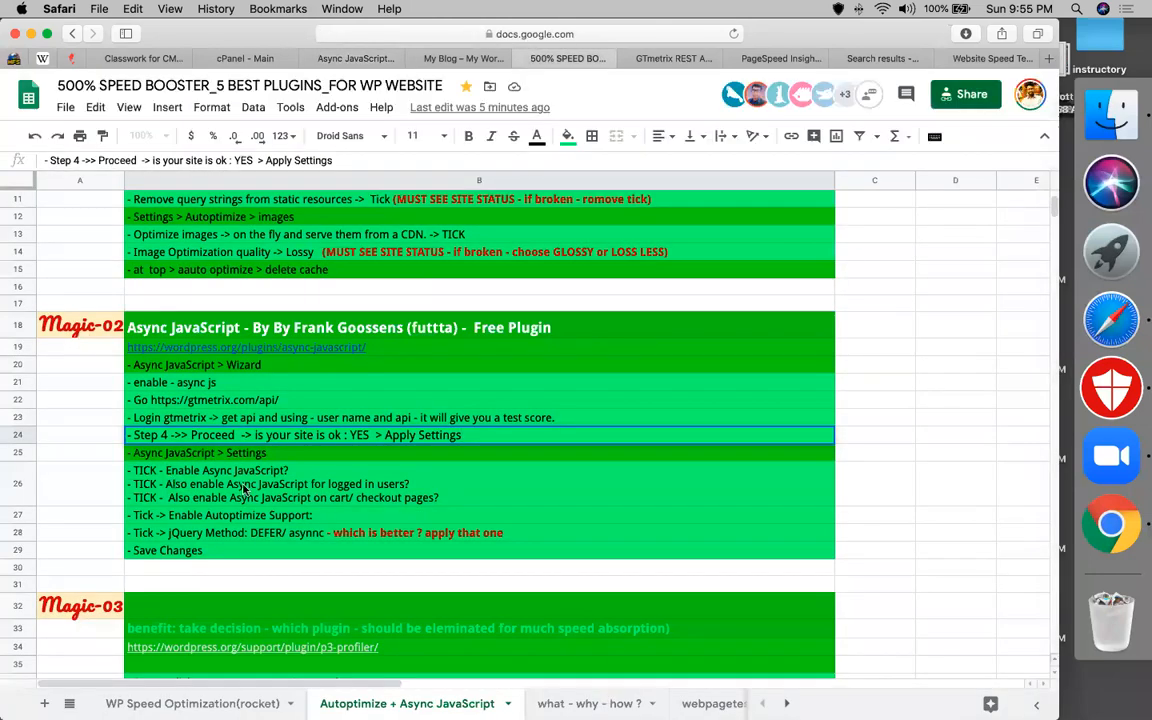
left_click(243, 488)
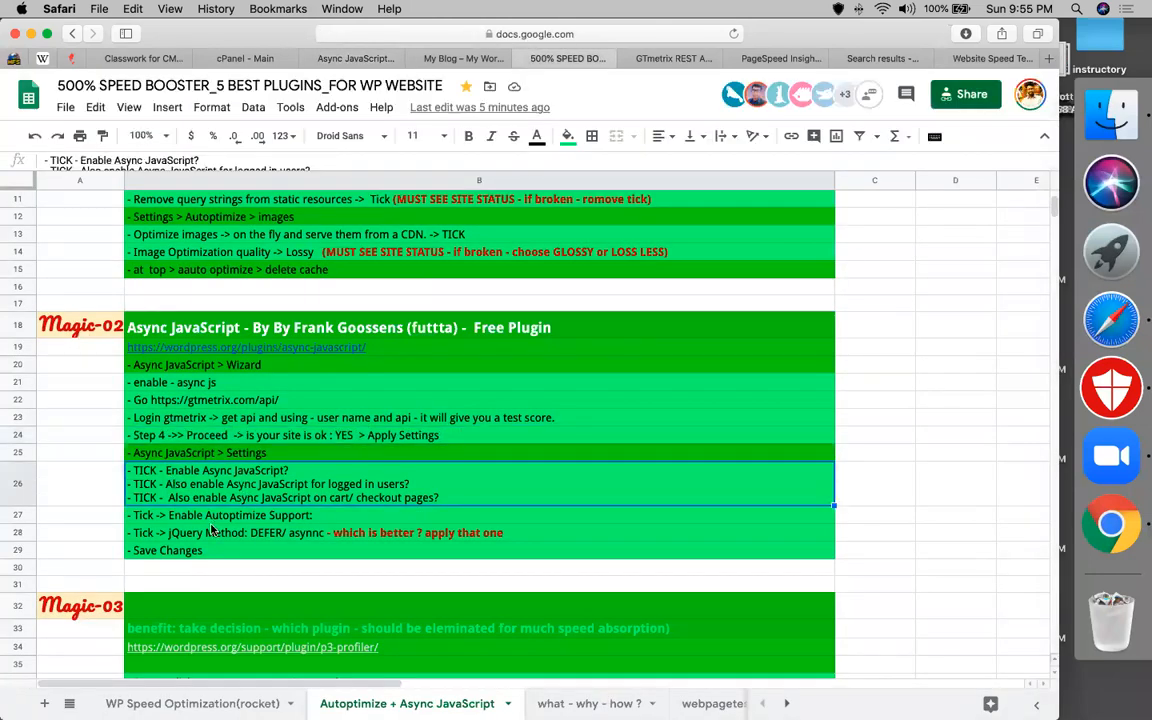
left_click(206, 519)
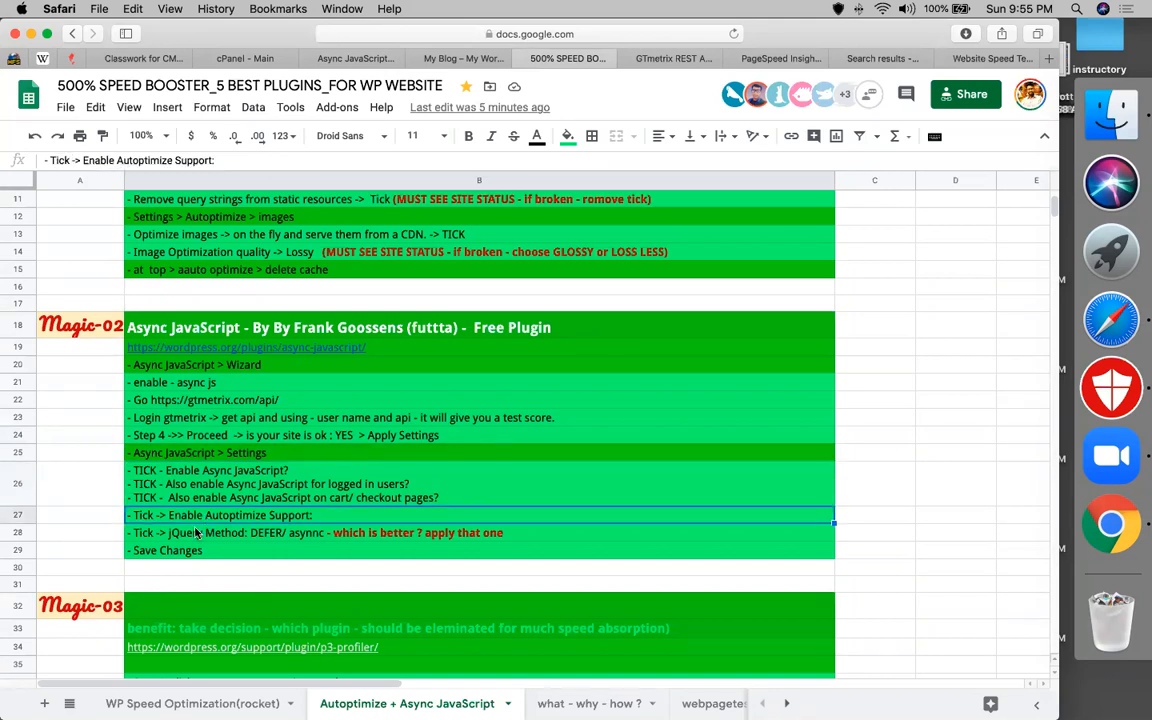
left_click(197, 533)
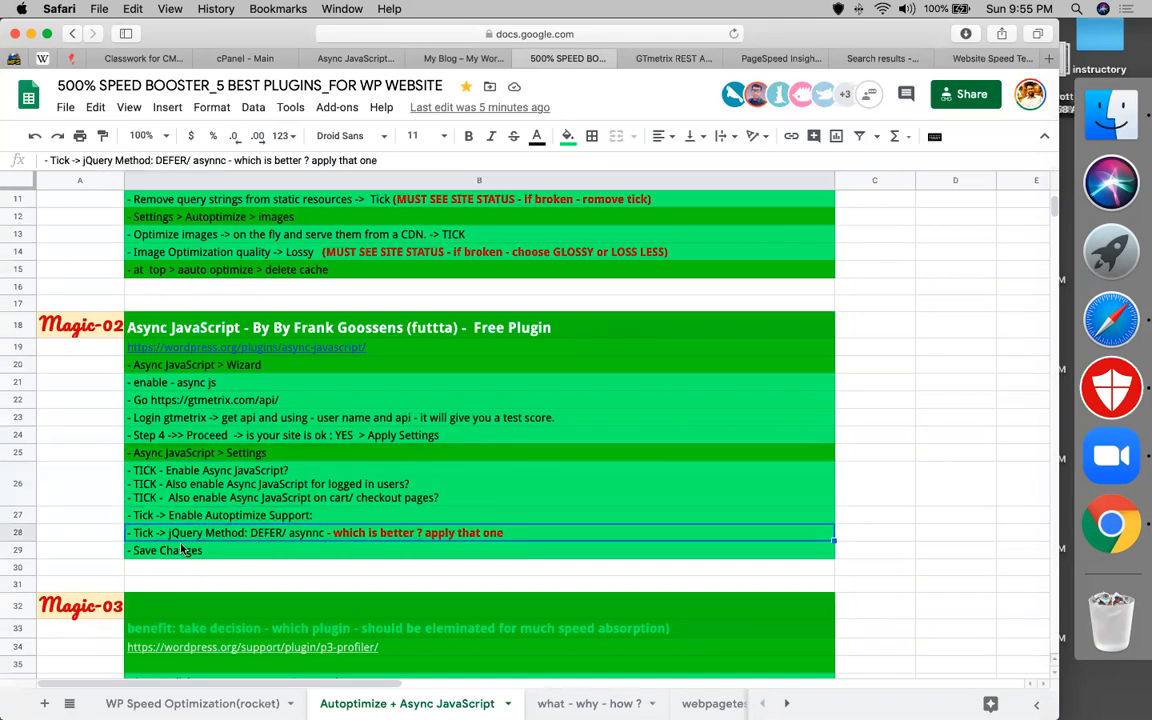
left_click(183, 550)
scroll(480, 420, "down", 5)
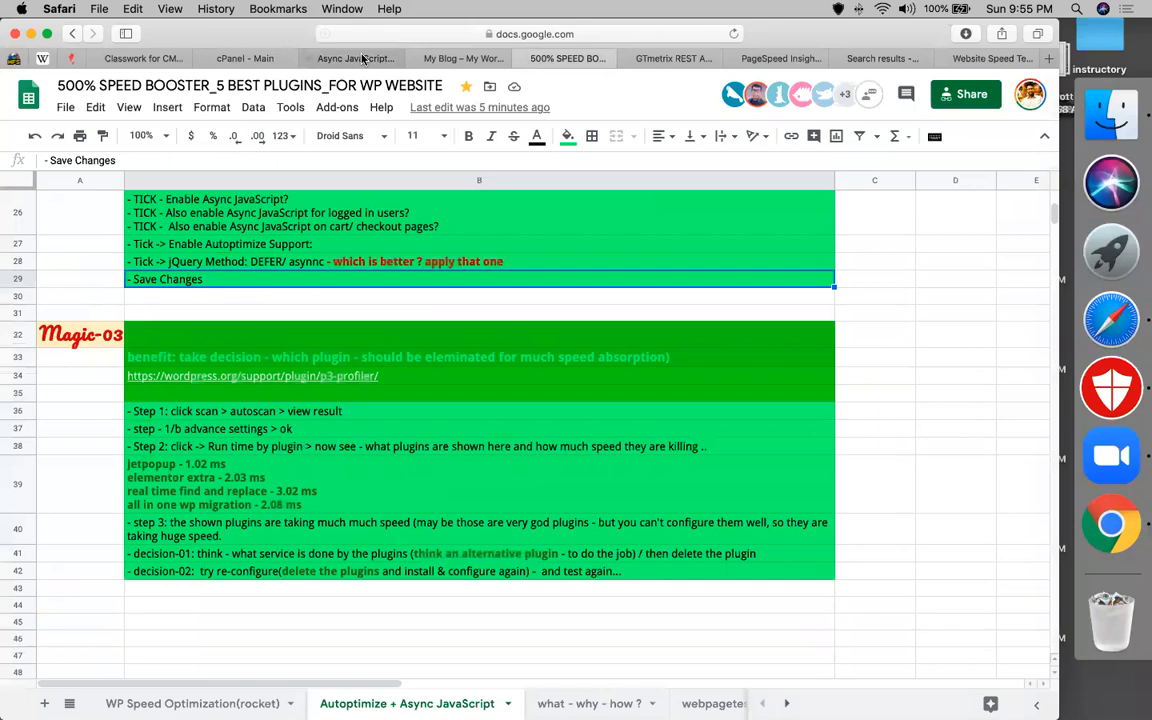
Return to the Async JavaScript settings page and save the settings.
left_click(355, 58)
left_click(185, 645)
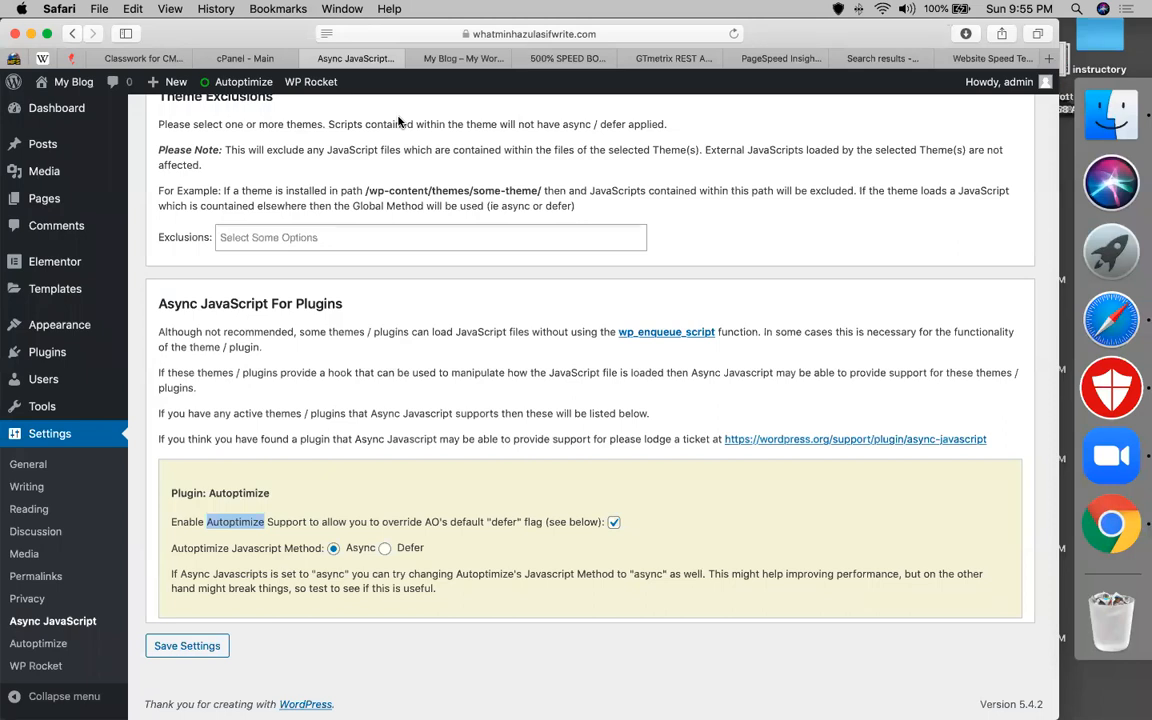
scroll(345, 250, "up", 5)
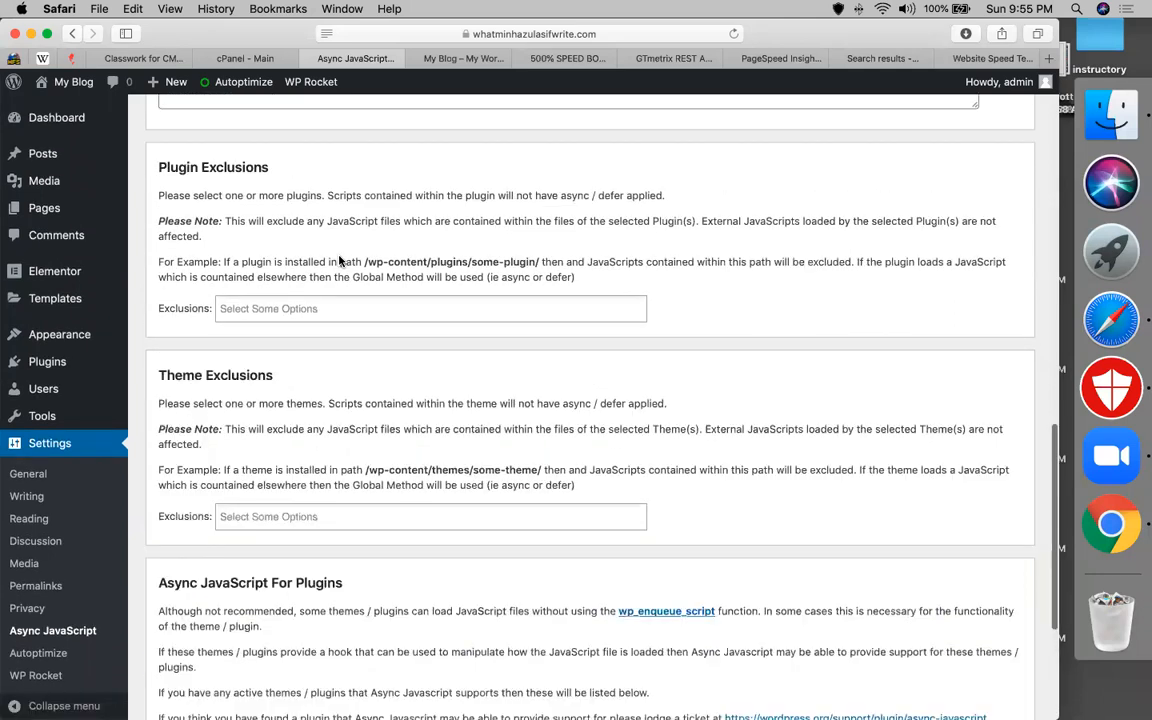
left_click(640, 58)
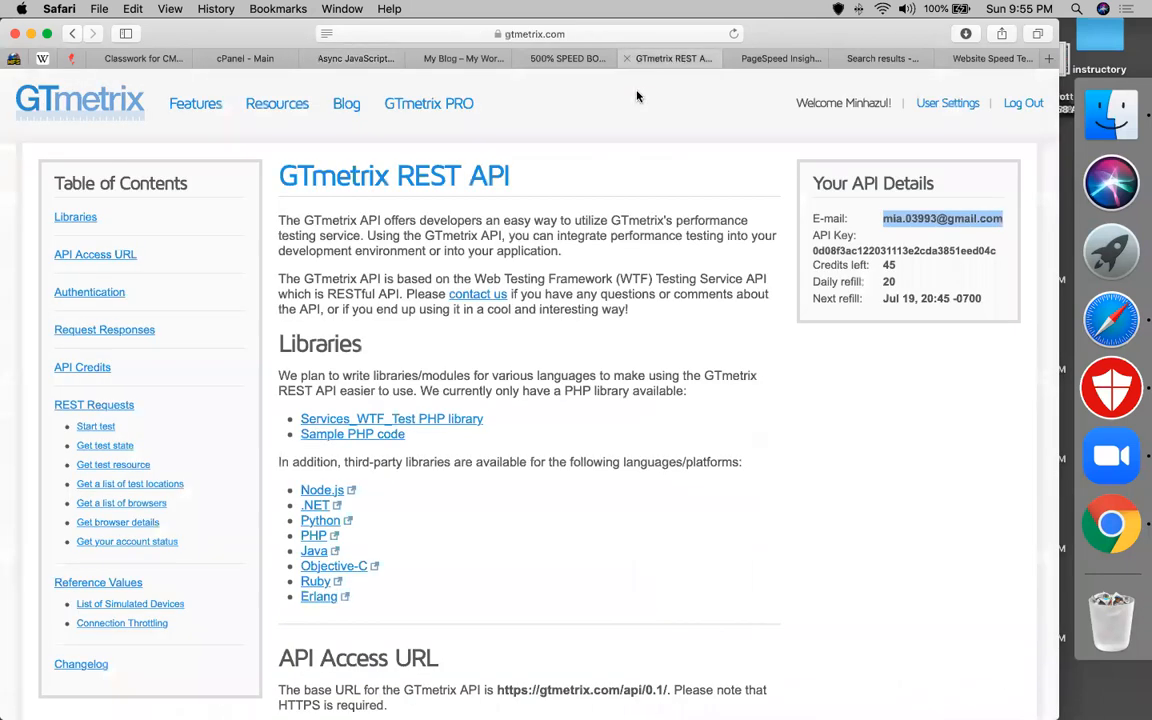
left_click(195, 110)
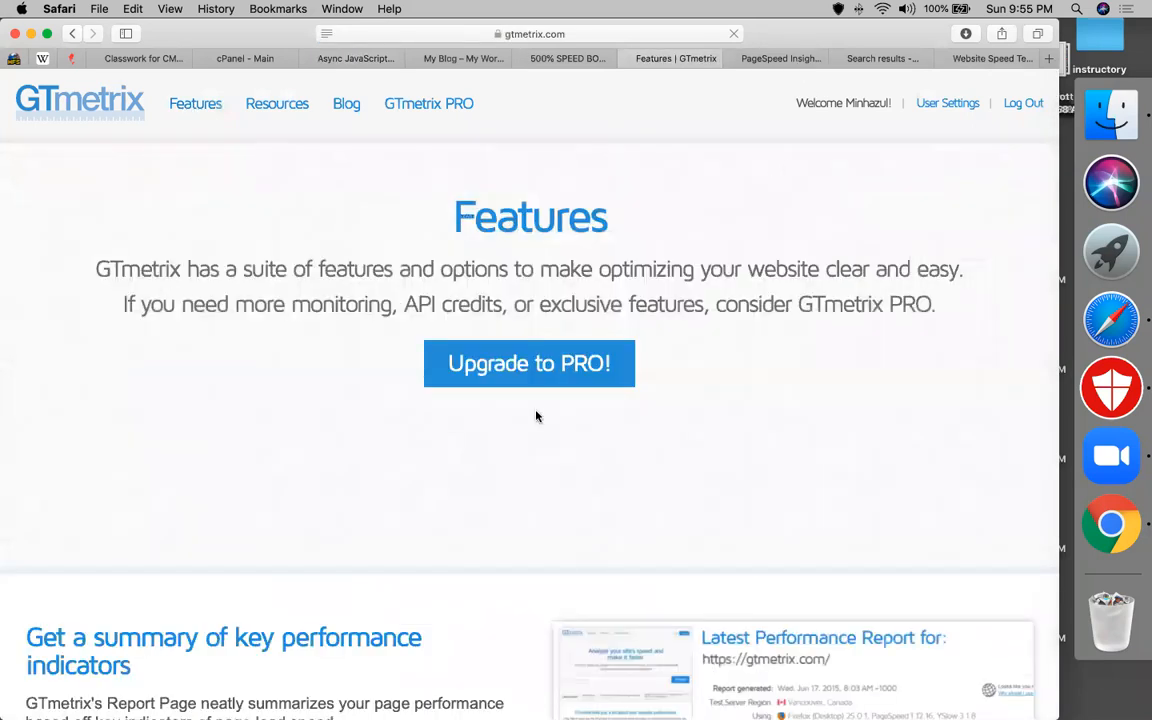
left_click(745, 58)
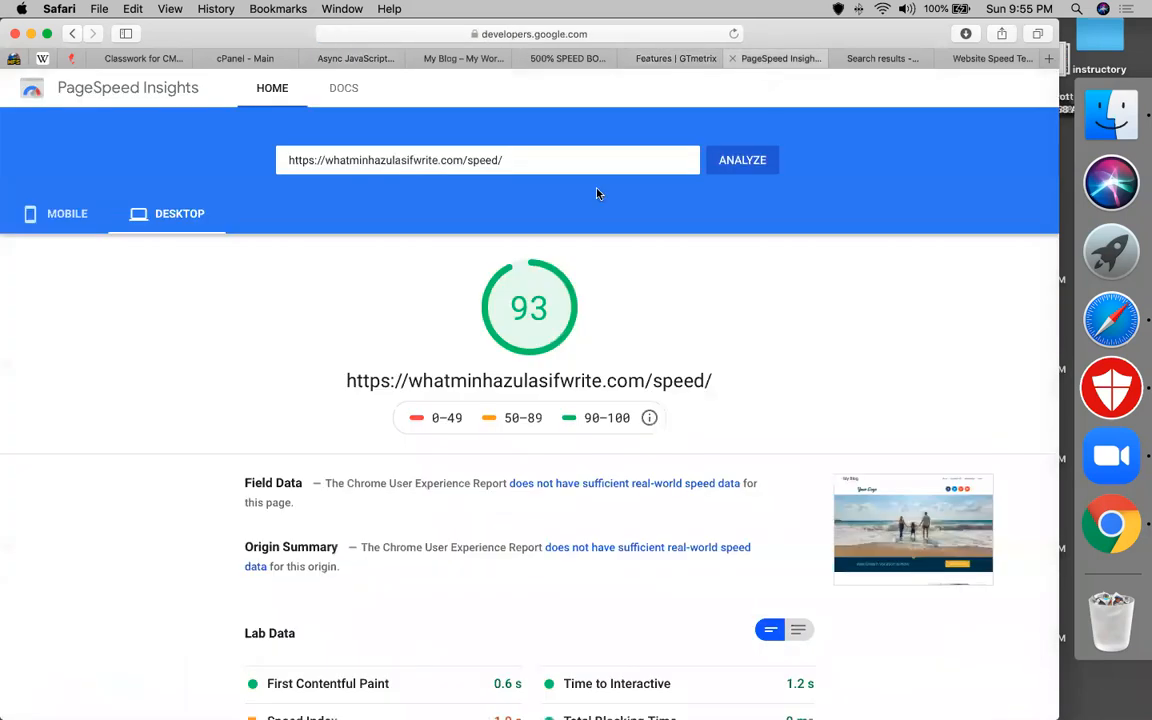
left_click(744, 163)
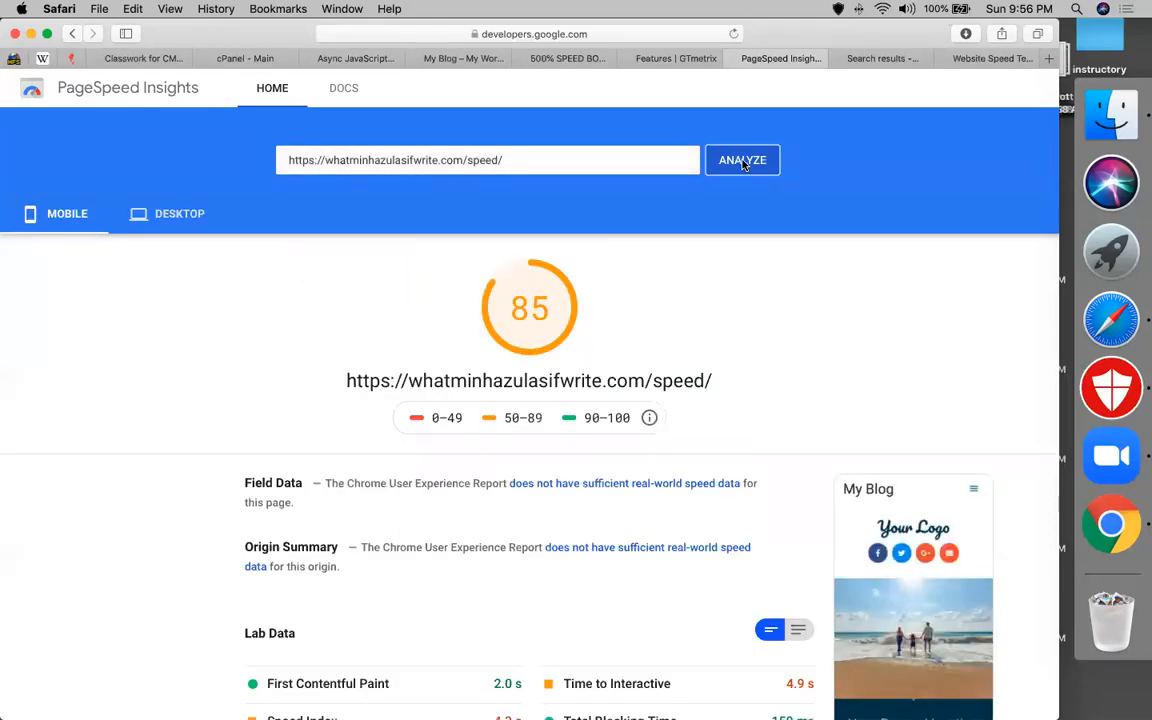
left_click(116, 195)
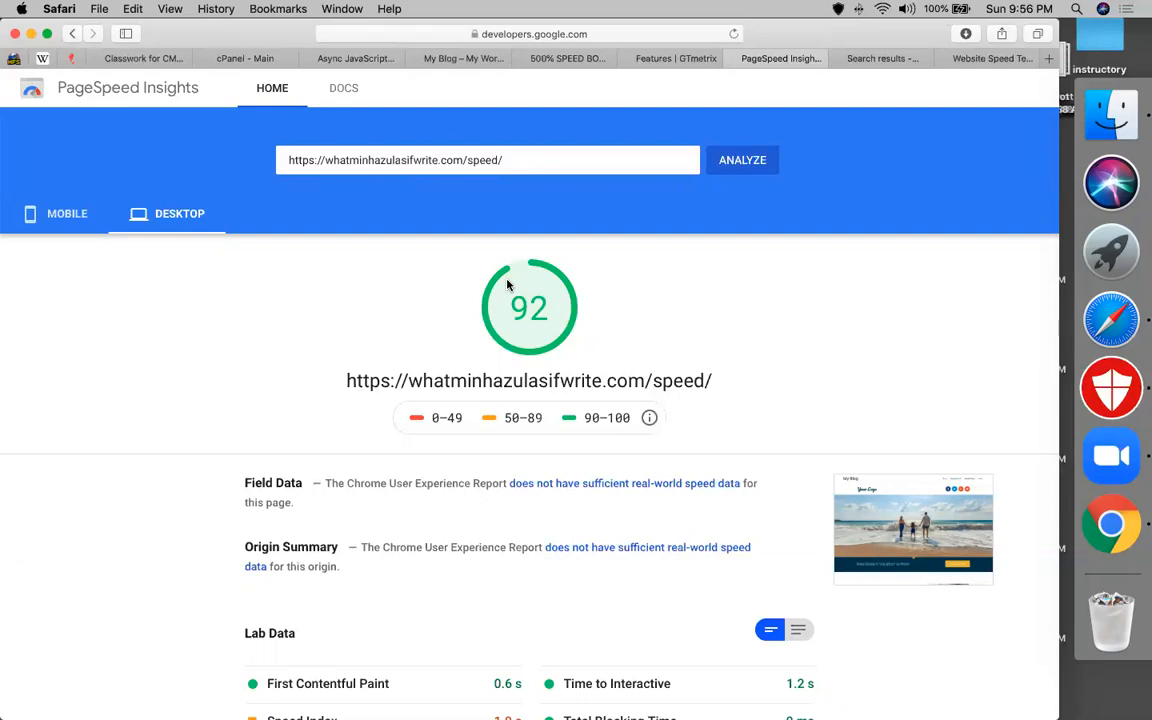
Review the lab data, opportunities and diagnostics in the desktop PageSpeed Insights report.
left_click(672, 60)
left_click(766, 62)
scroll(594, 326, "down", 5)
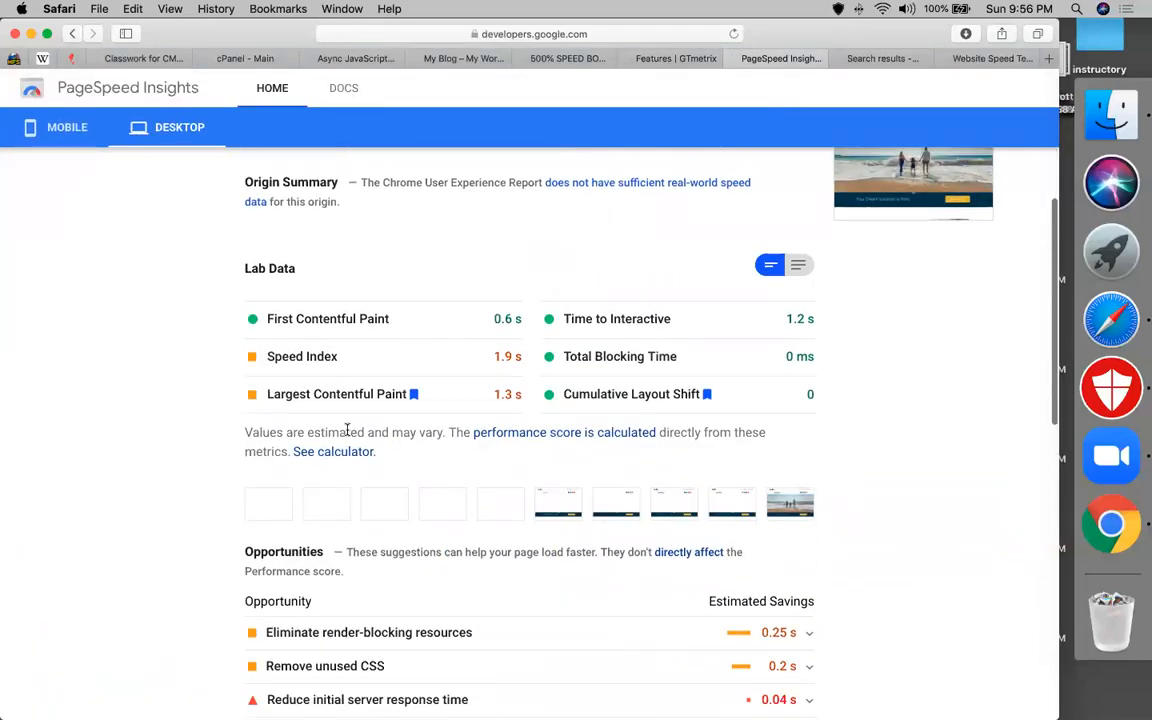
scroll(350, 435, "down", 5)
scroll(170, 504, "up", 5)
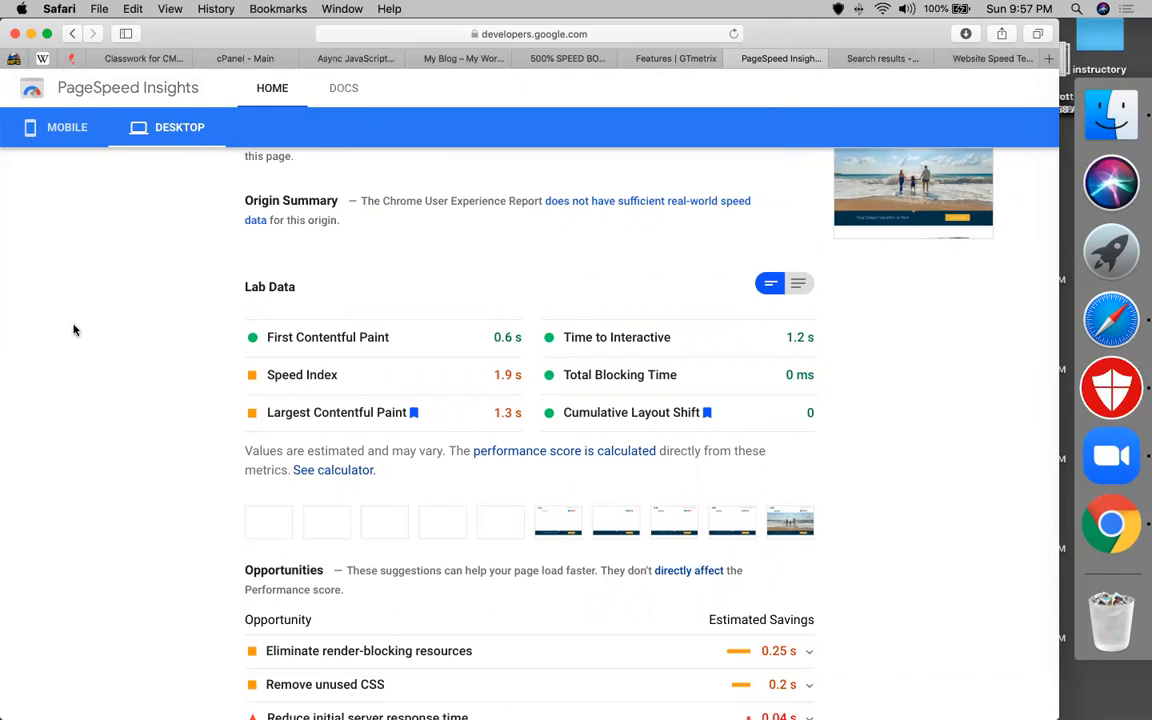
scroll(134, 403, "down", 5)
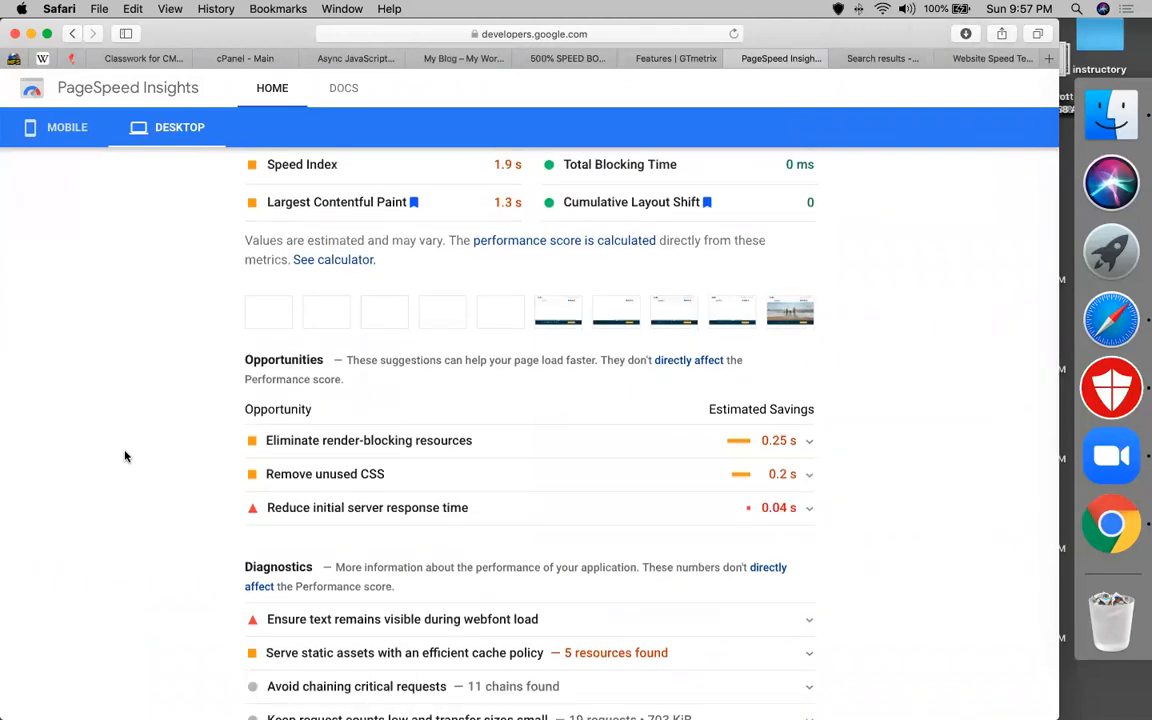
scroll(134, 403, "up", 12)
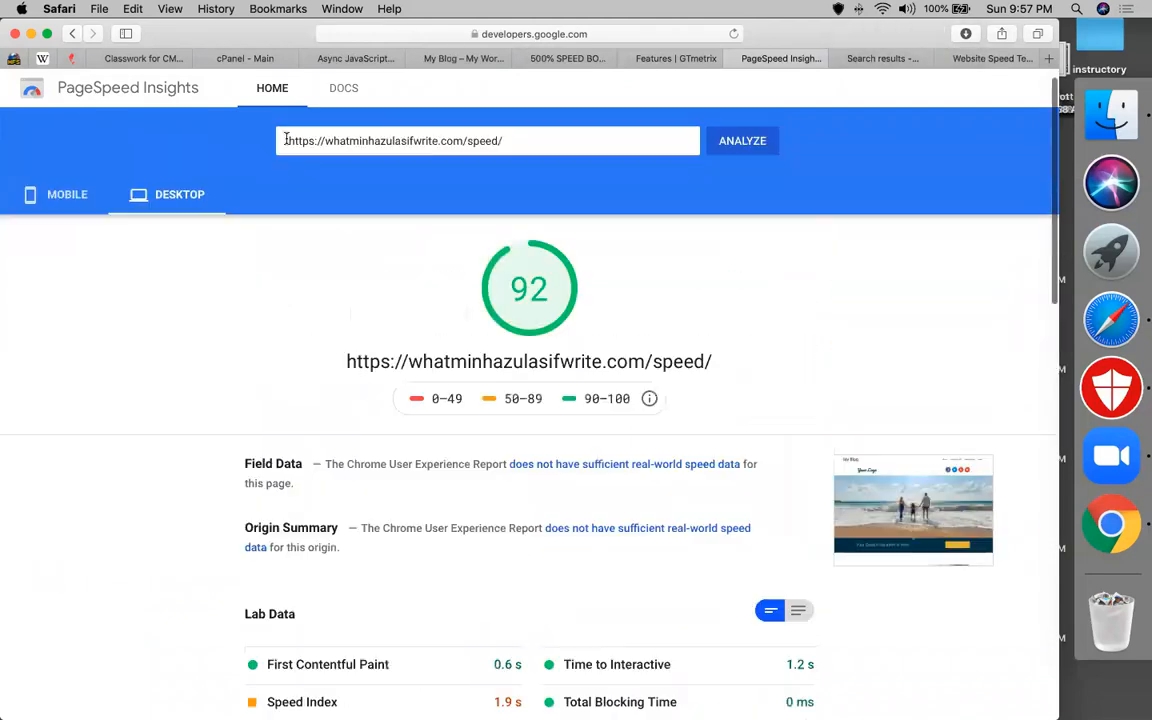
Untick Enable Async JavaScript in the plugin's settings and save the settings.
left_click(345, 58)
scroll(365, 286, "up", 10)
scroll(365, 286, "up", 3)
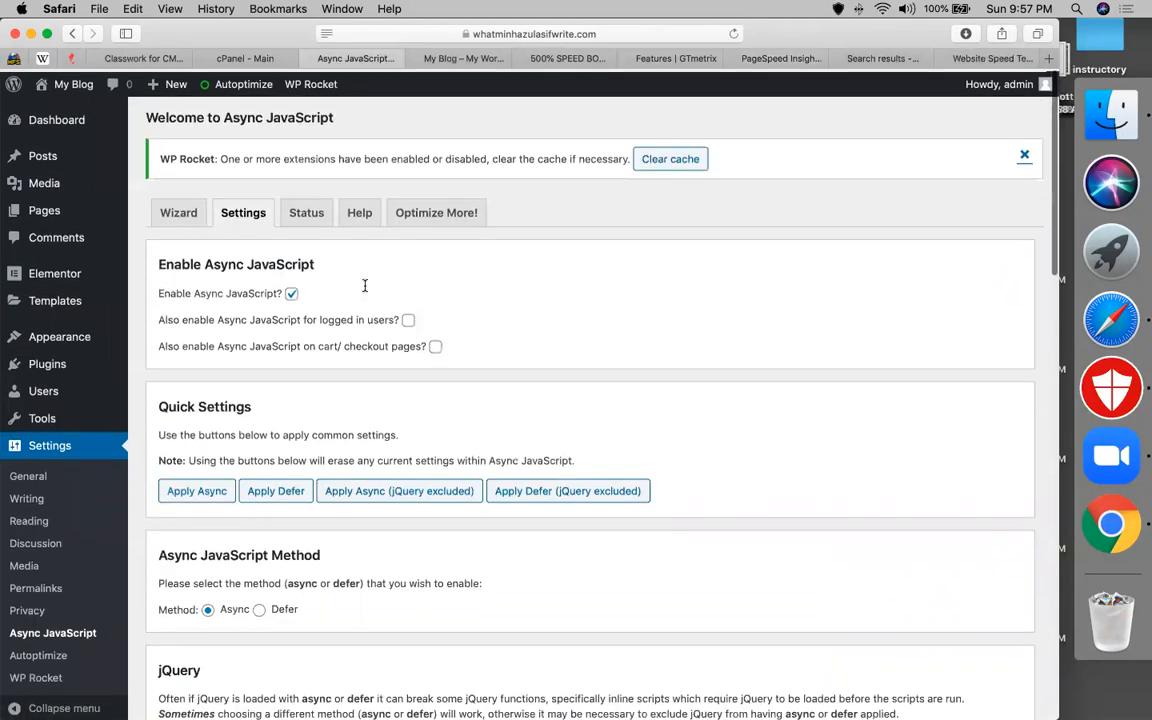
scroll(727, 365, "down", 3)
scroll(727, 362, "up", 3)
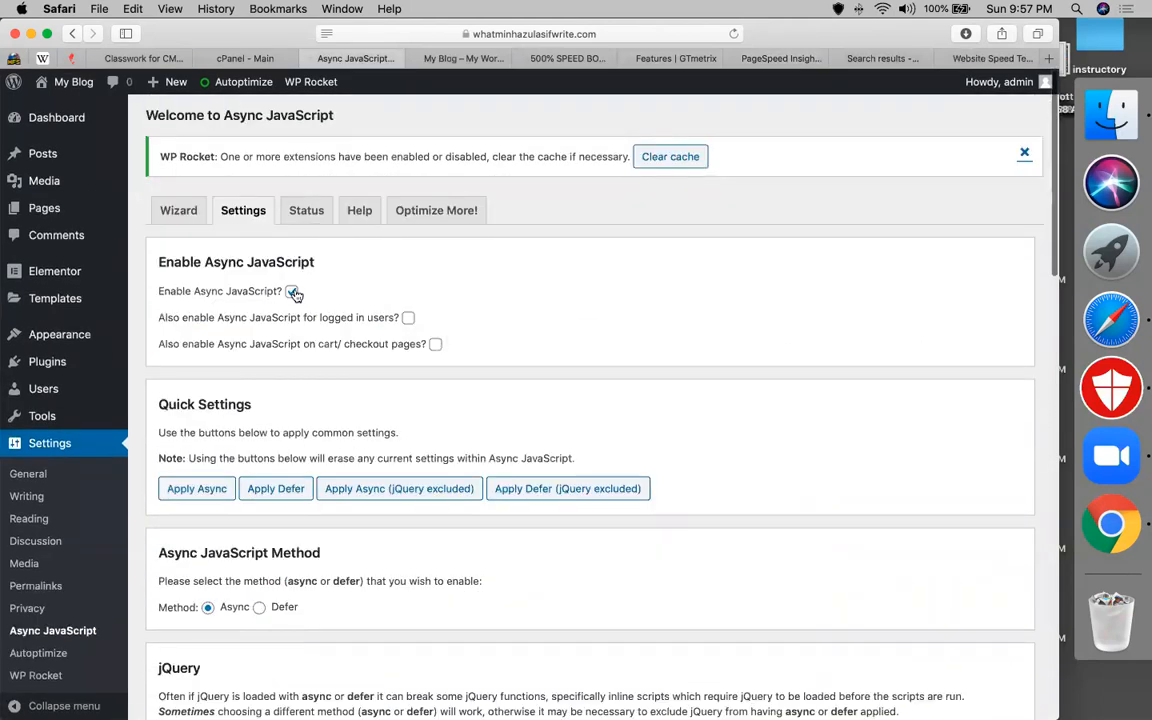
left_click(291, 291)
scroll(437, 336, "down", 15)
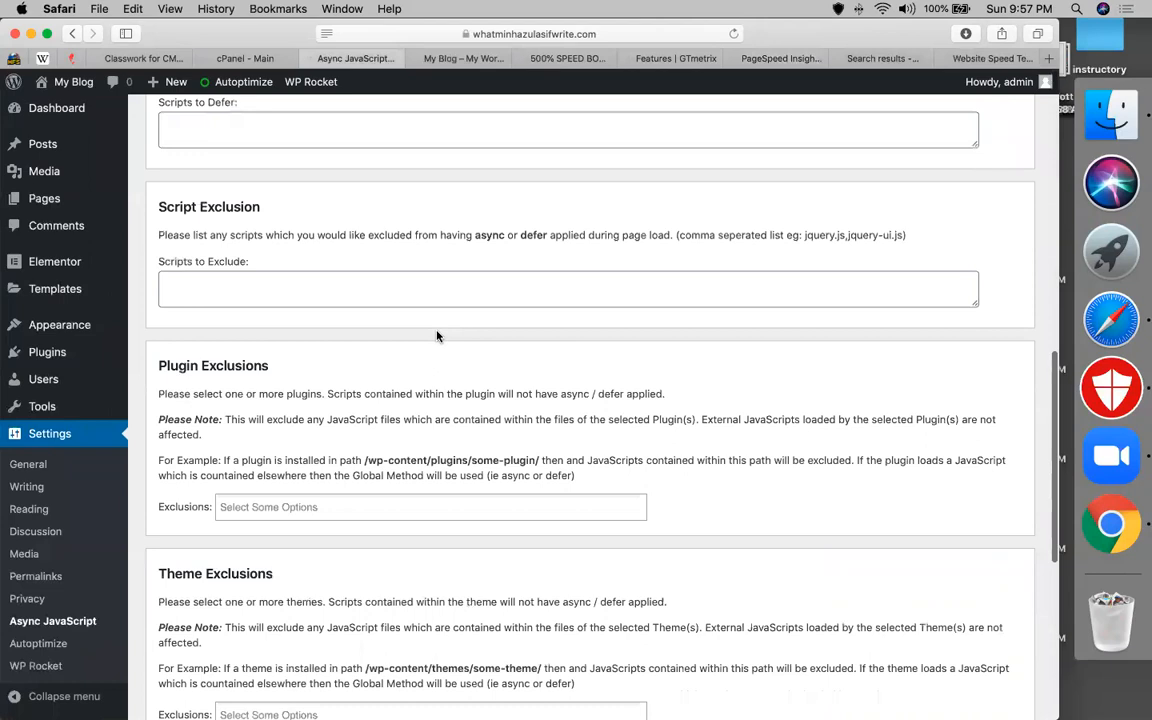
left_click(186, 646)
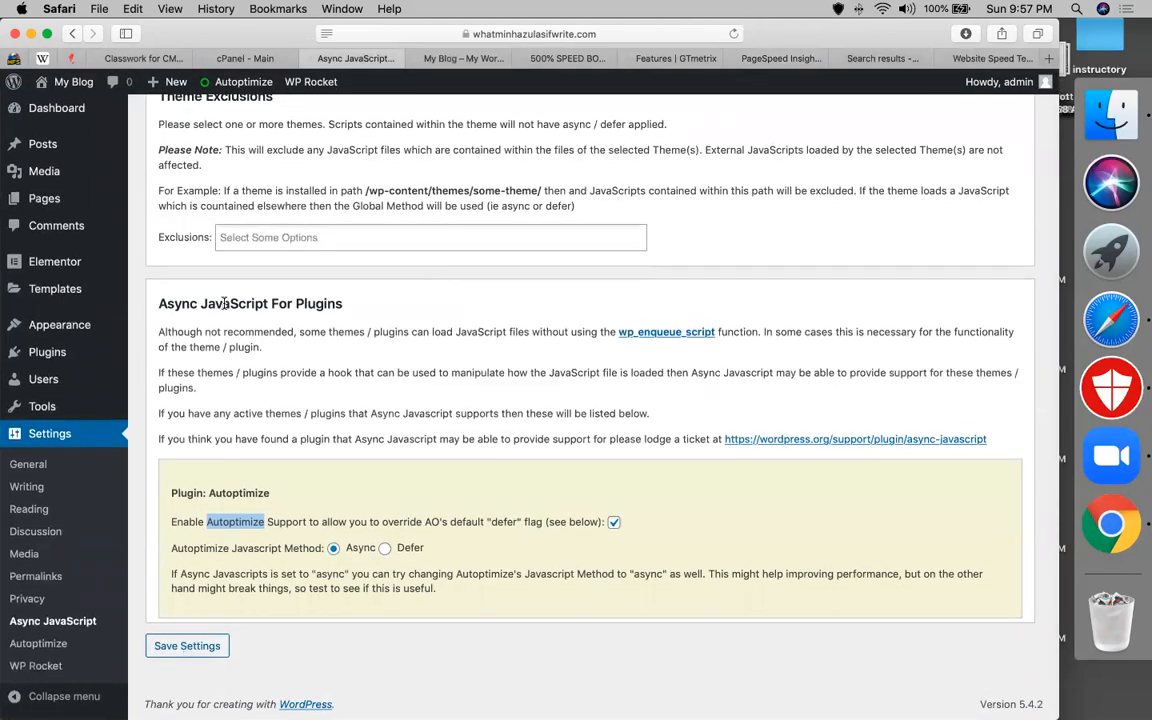
Copy the plugin name p3-profiler from the link in row 34 of the spreadsheet's Magic-03 section.
left_click(457, 59)
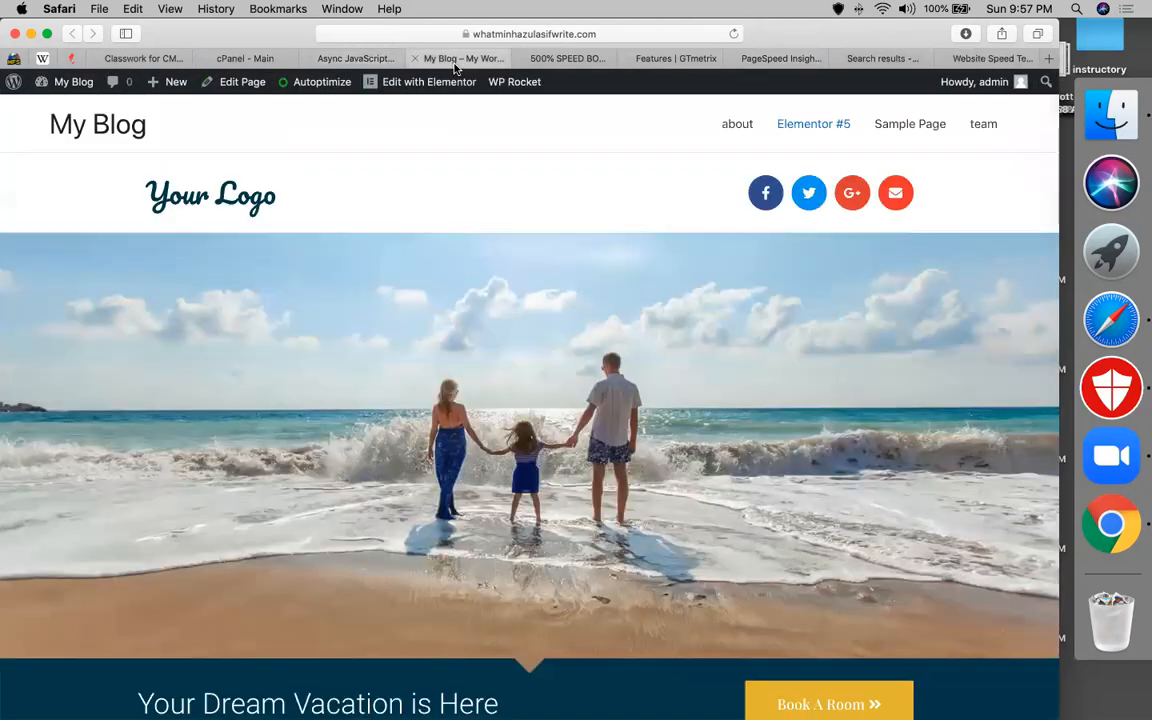
left_click(530, 58)
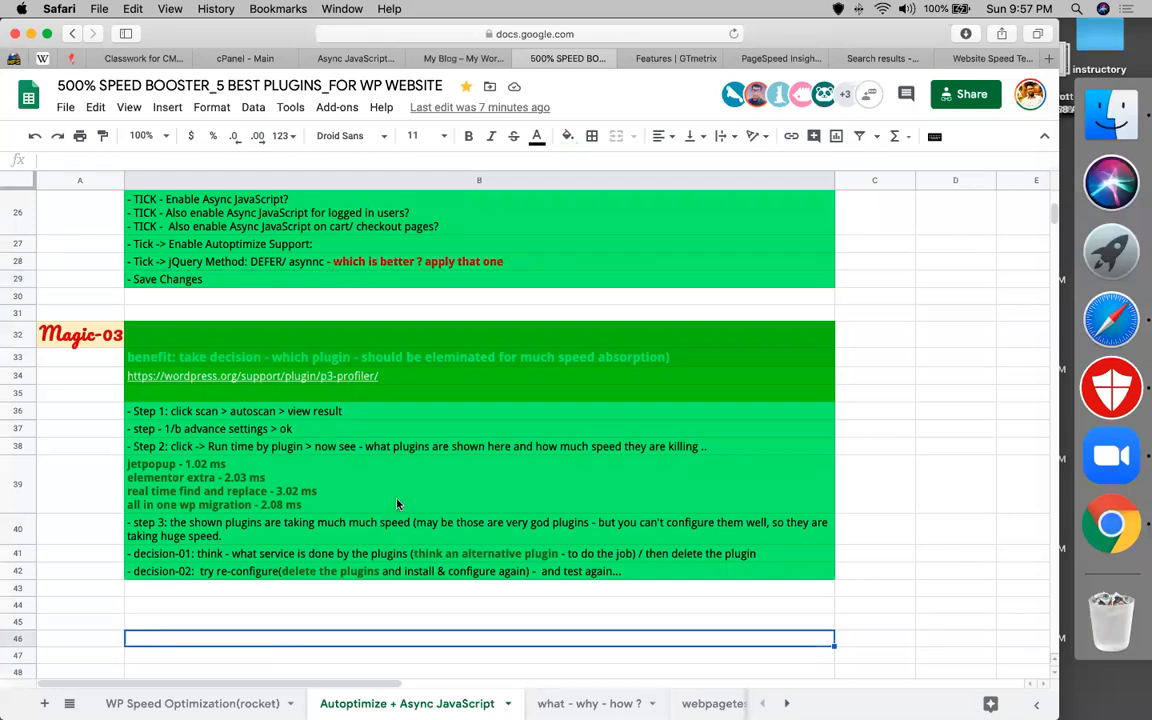
left_click(334, 375)
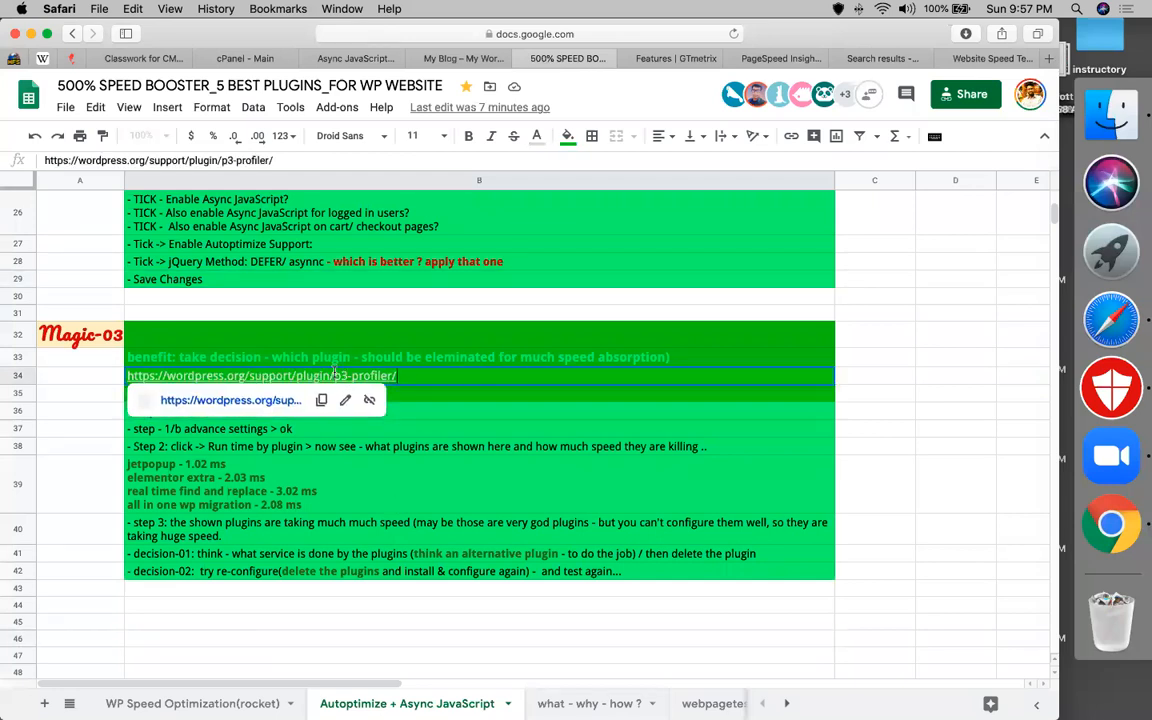
left_click_drag(334, 375, 397, 376)
key("super+c")
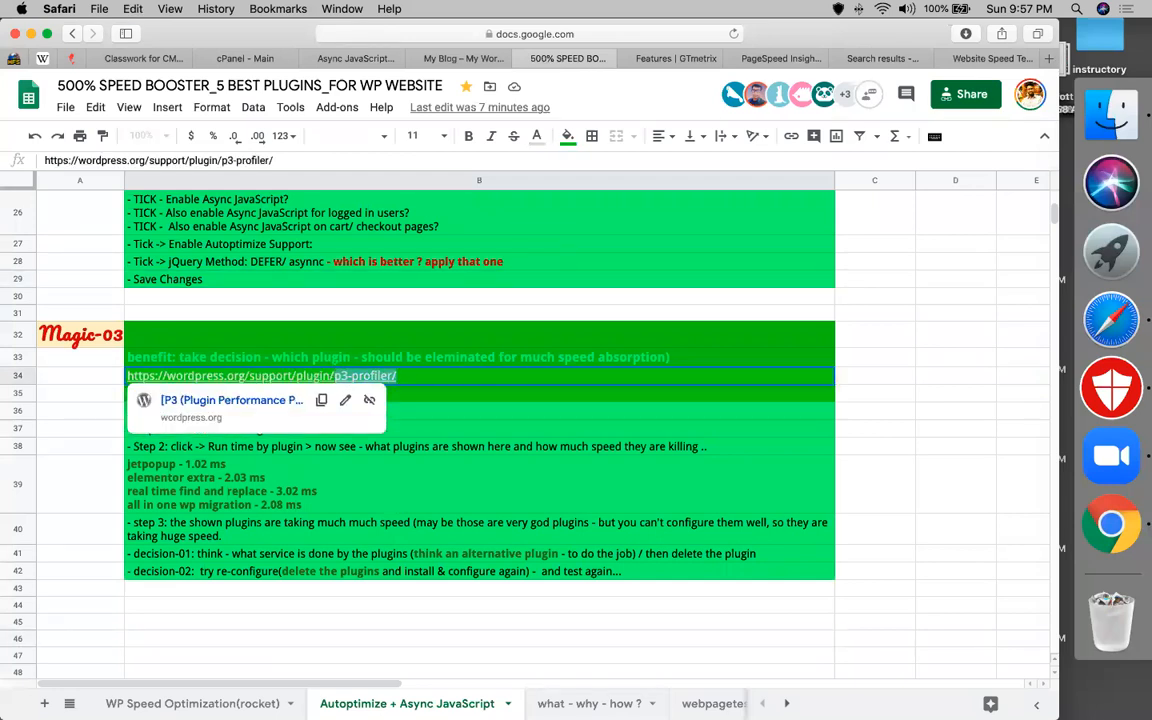
Return to the Async JavaScript settings page and clear the WP Rocket cache from its notice.
left_click(371, 64)
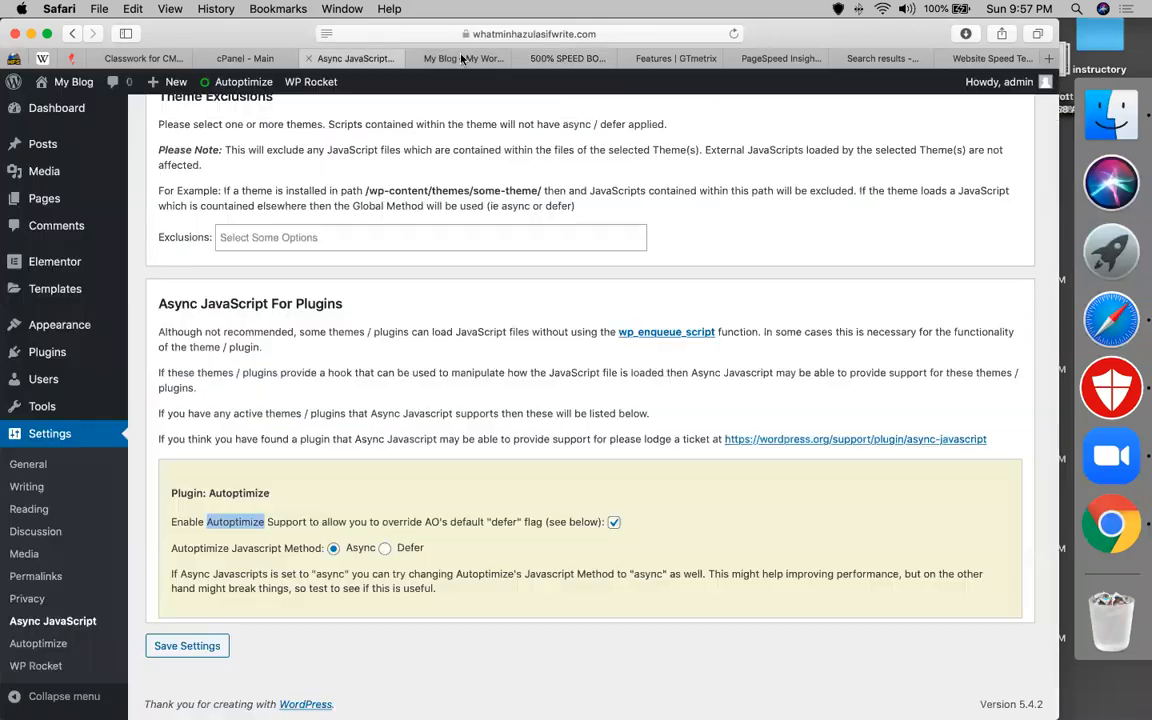
left_click(462, 60)
left_click(368, 63)
scroll(175, 326, "up", 10)
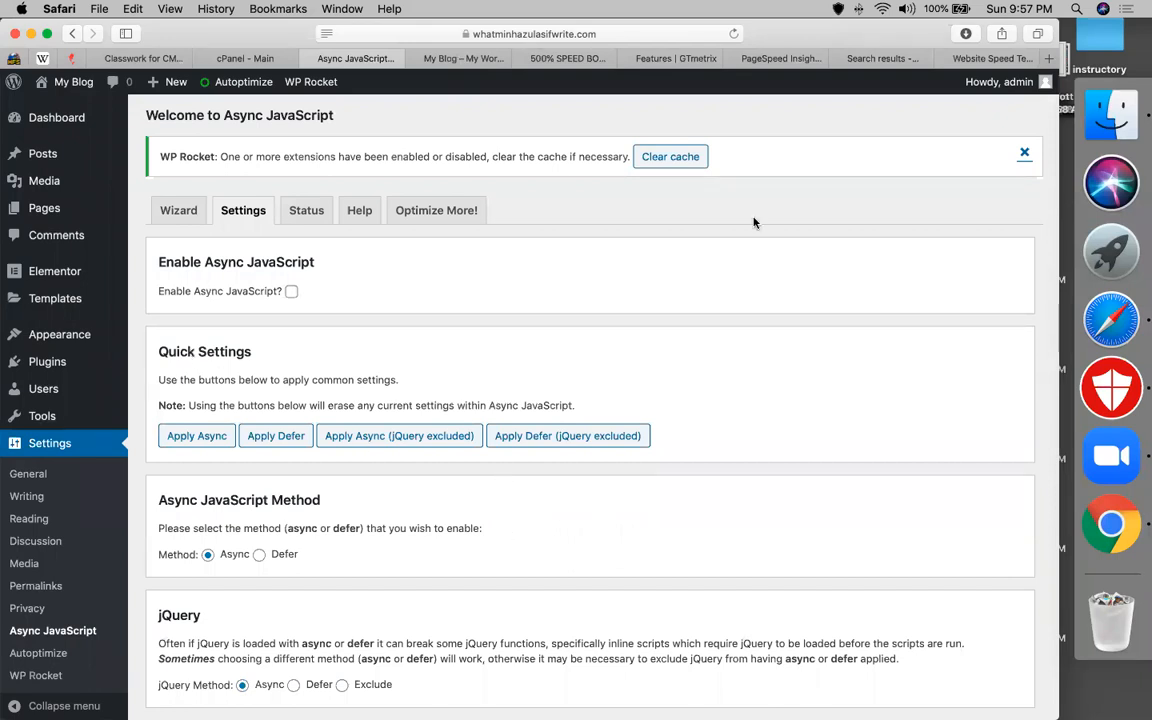
left_click(685, 161)
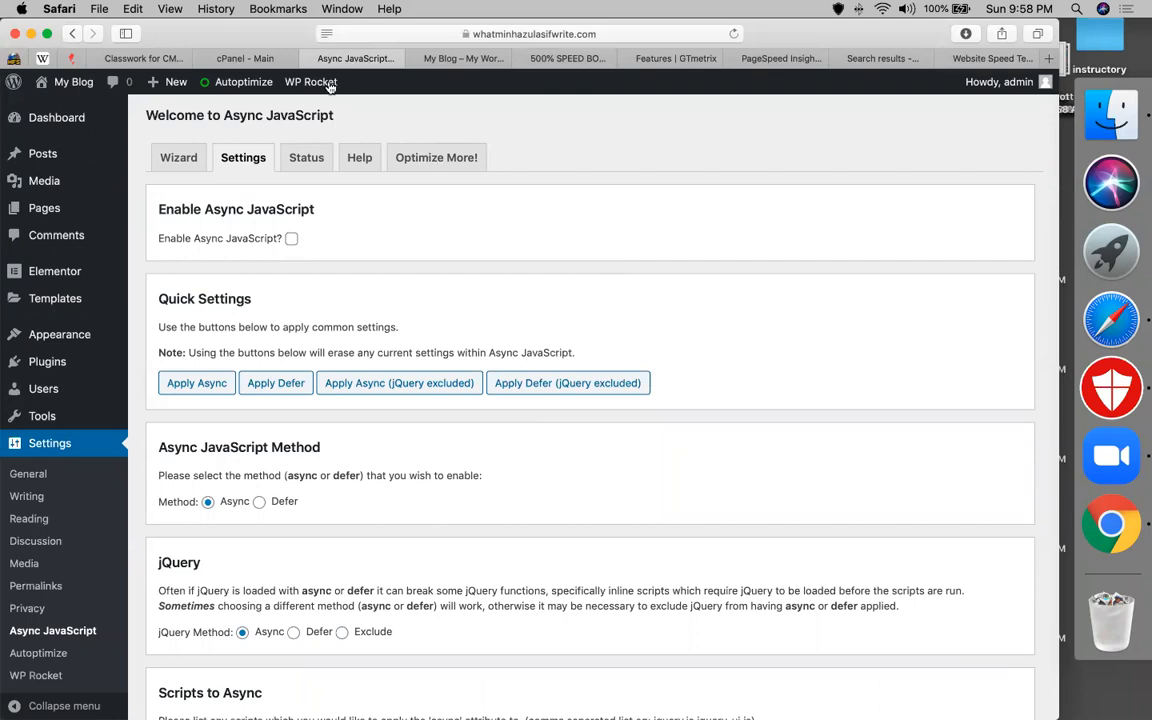
Clear the WP Rocket cache and delete the Autoptimize cache.
mouse_move(297, 80)
left_click(330, 131)
mouse_move(240, 80)
left_click(240, 172)
Search the new plugins for p3-profiler, then install and activate P3 (Plugin Performance Profiler).
scroll(689, 249, "down", 5)
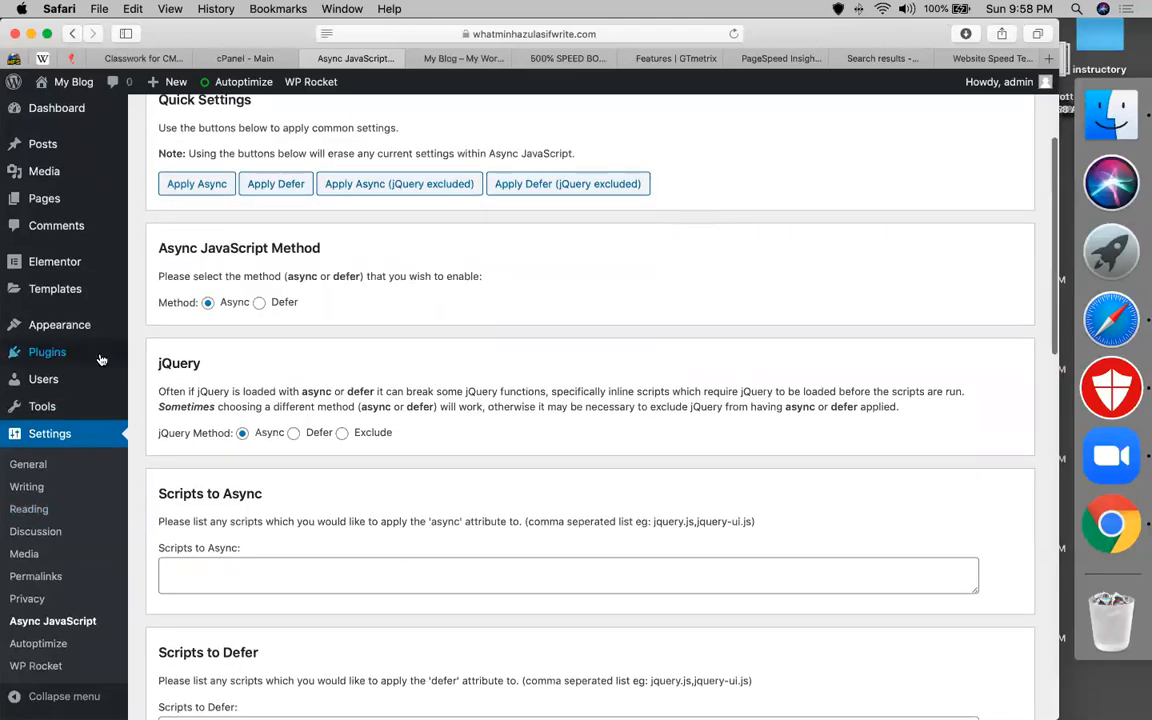
mouse_move(90, 352)
left_click(160, 377)
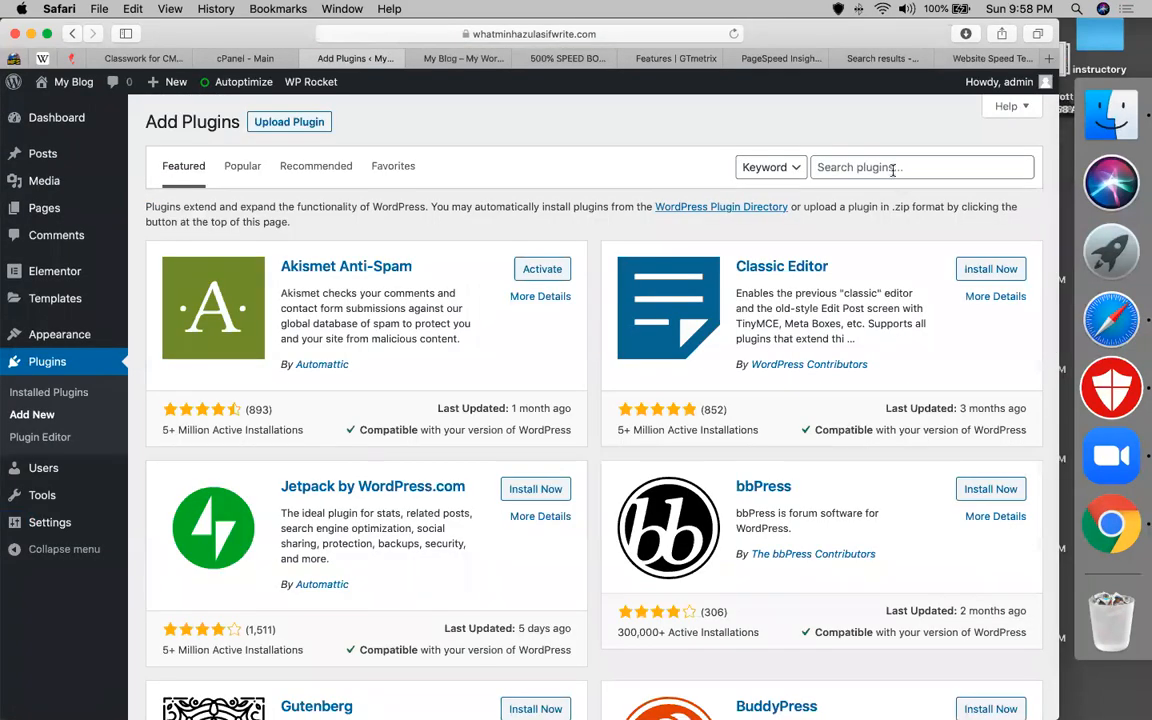
left_click(893, 170)
key("super+v")
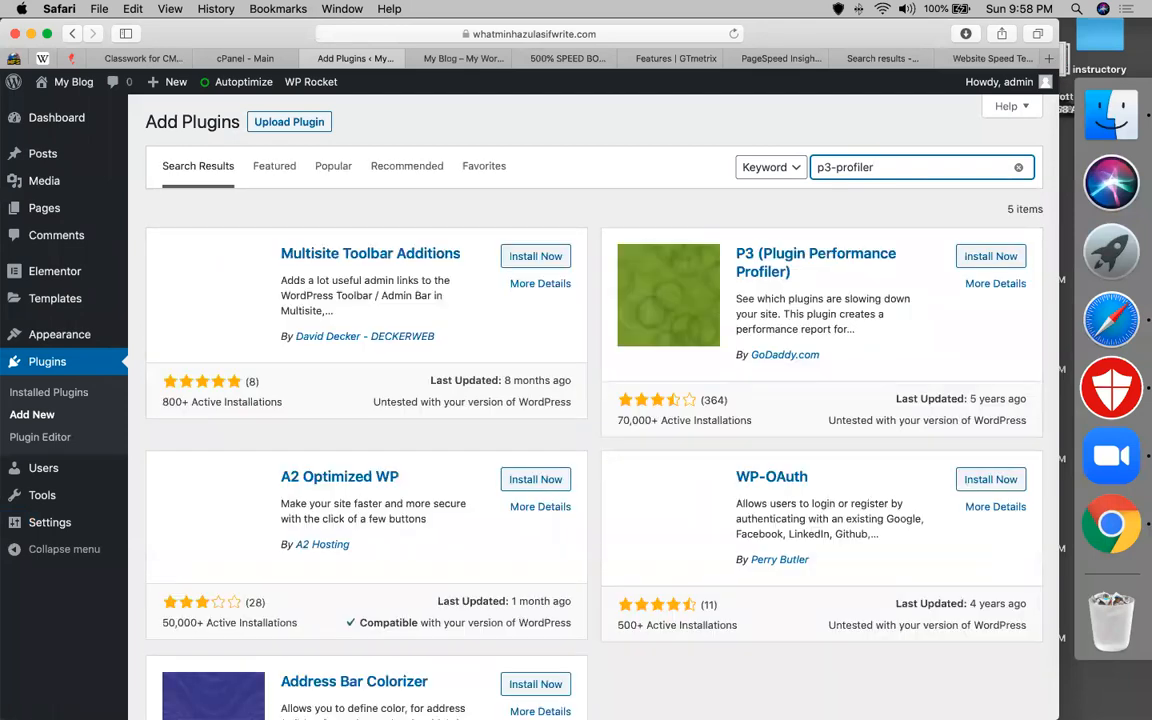
left_click(975, 258)
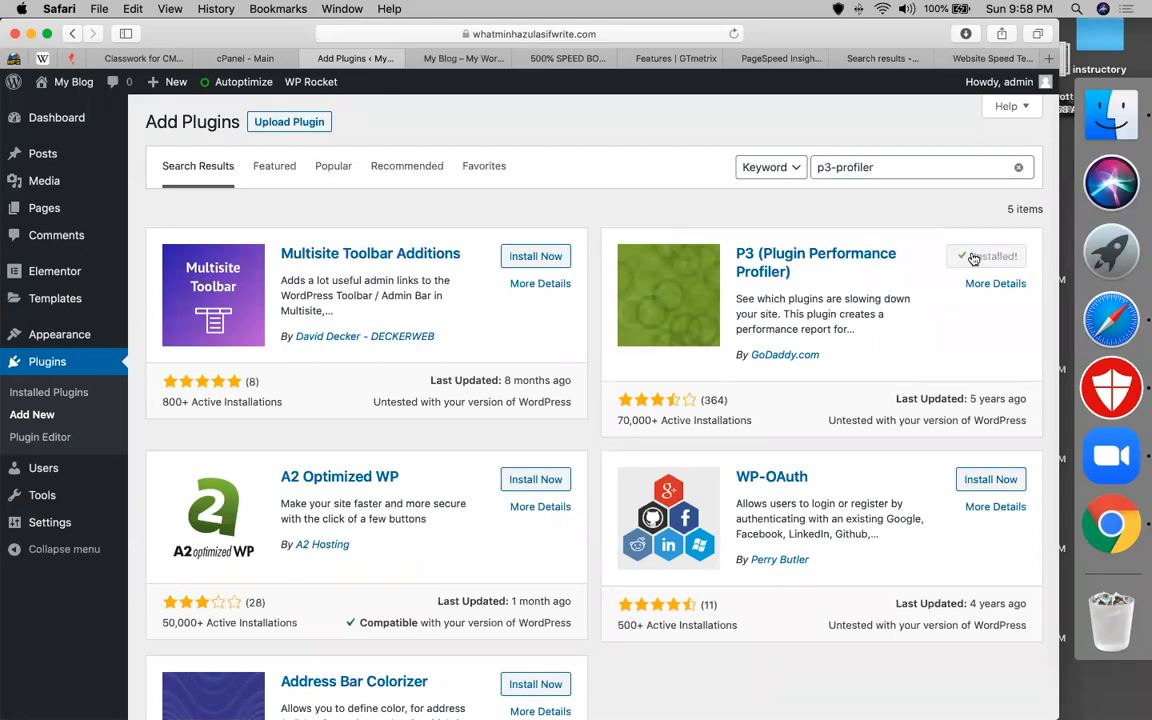
left_click(988, 262)
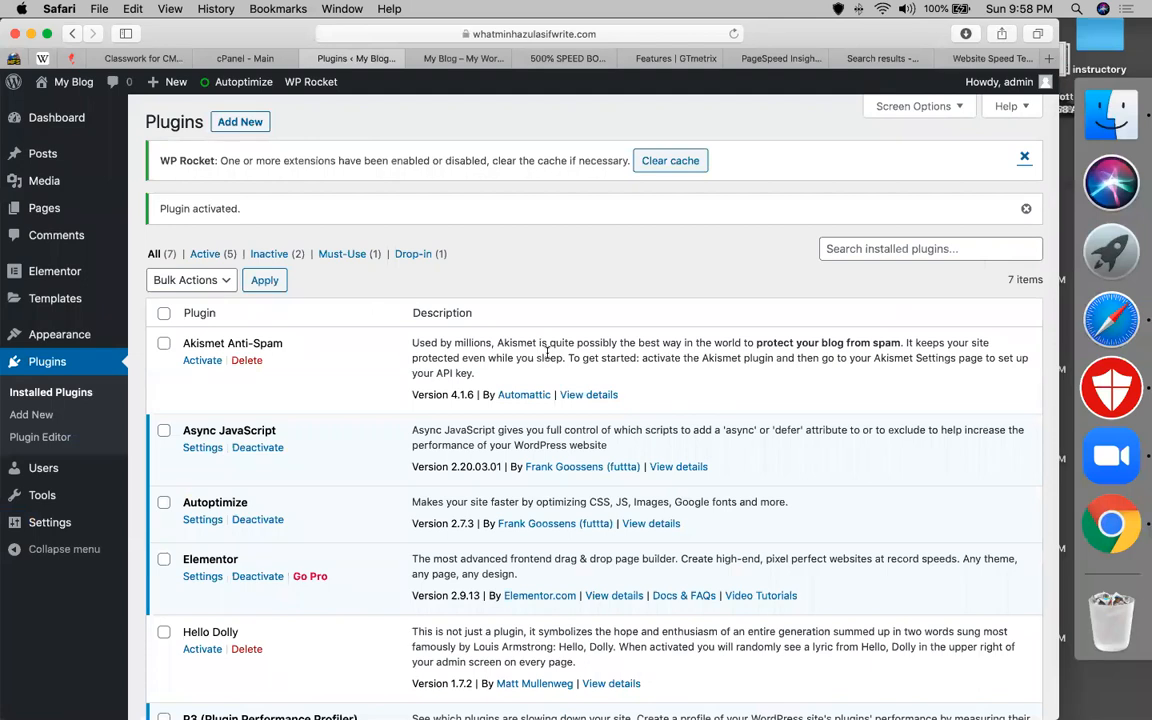
Open the P3 Plugin Profiler page of the WordPress site.
scroll(260, 350, "down", 5)
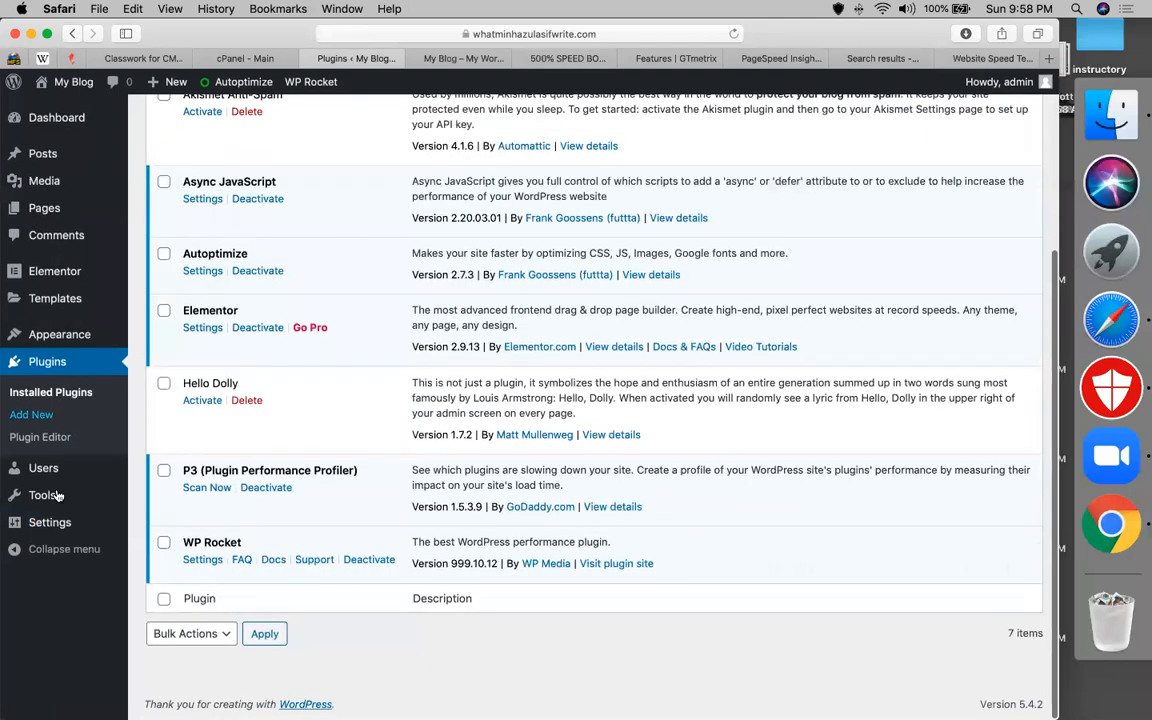
mouse_move(58, 495)
left_click(160, 632)
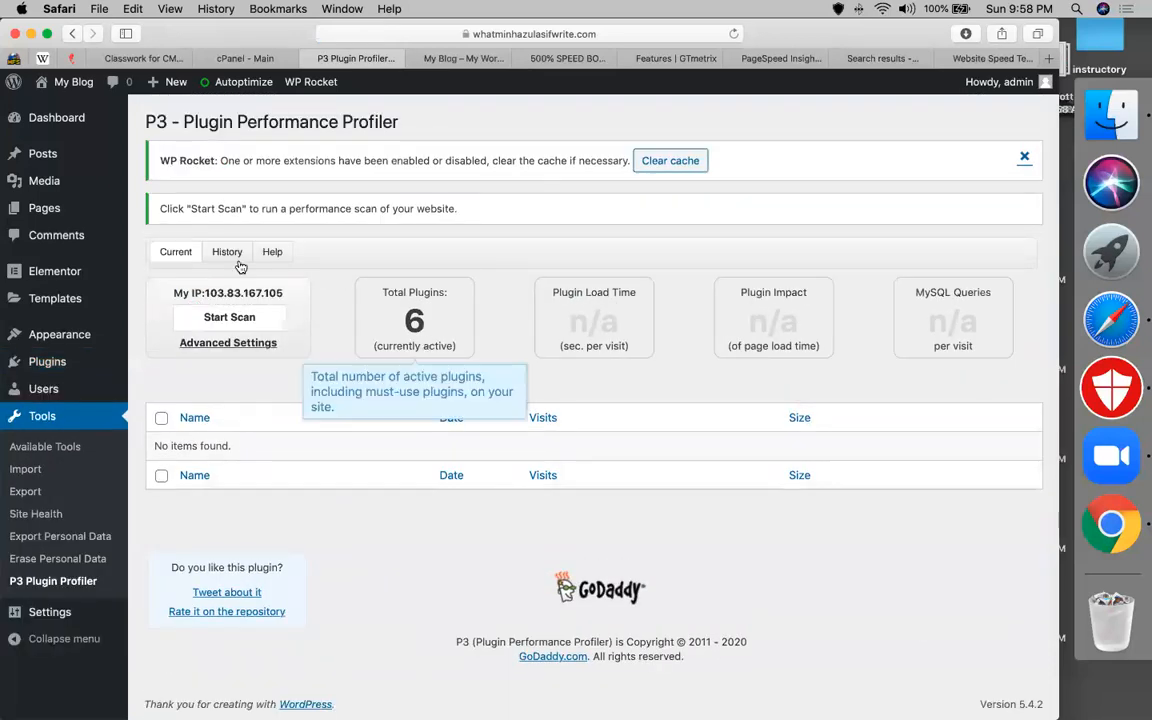
Check Step 1 of the spreadsheet's Magic-03 section and start a P3 performance scan as Auto Scan with the default scan name.
left_click(540, 64)
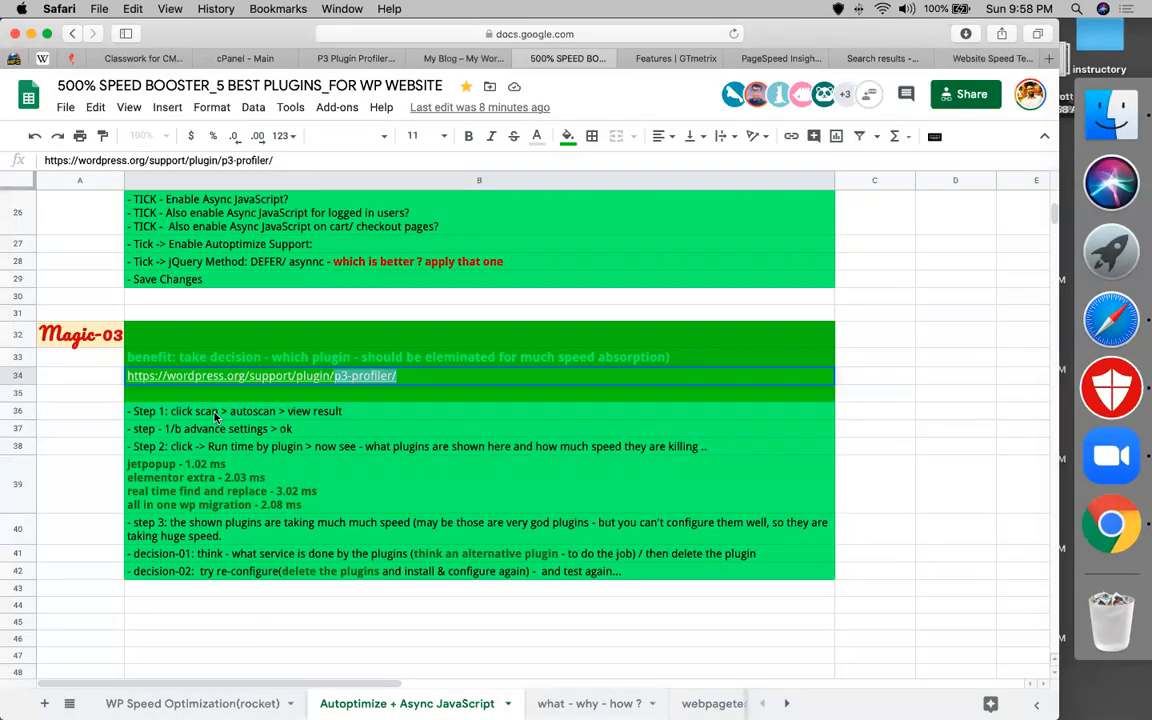
left_click(214, 416)
left_click(356, 58)
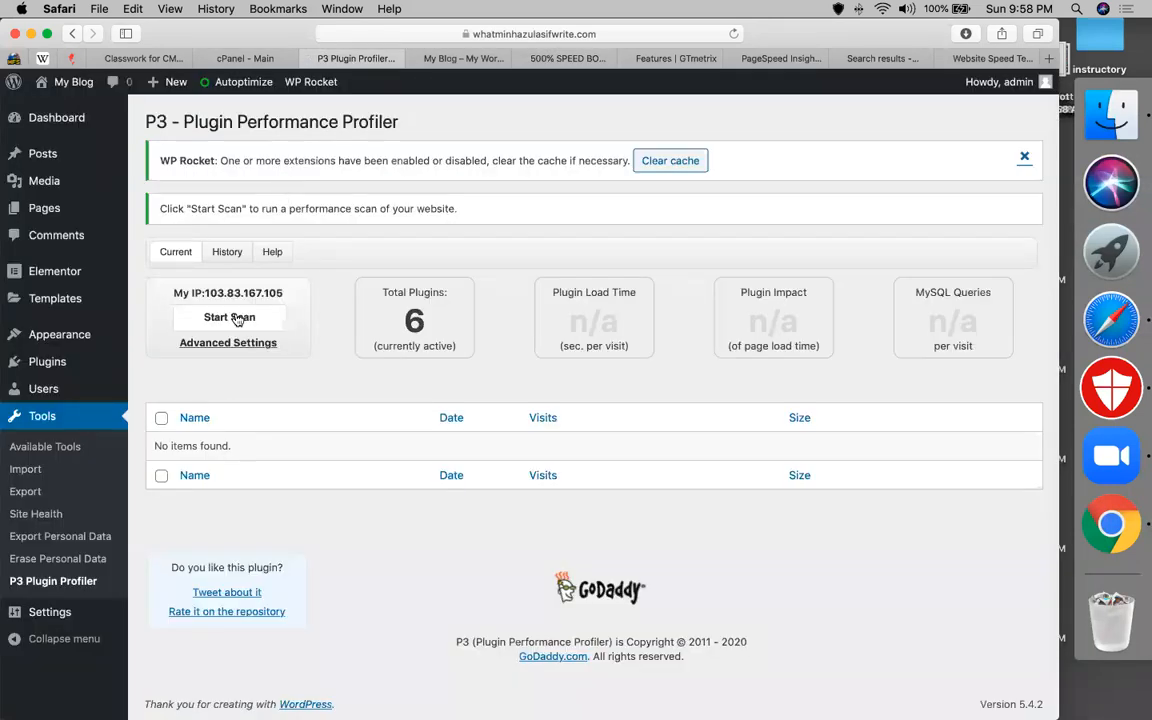
left_click(229, 317)
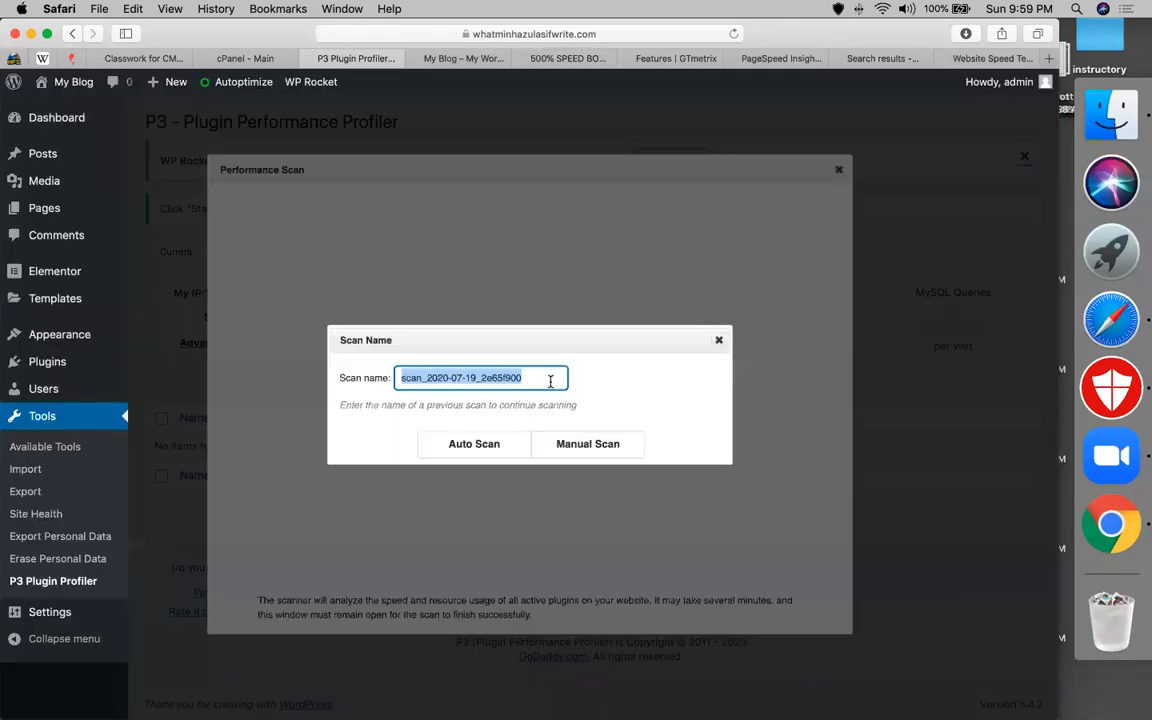
left_click(477, 446)
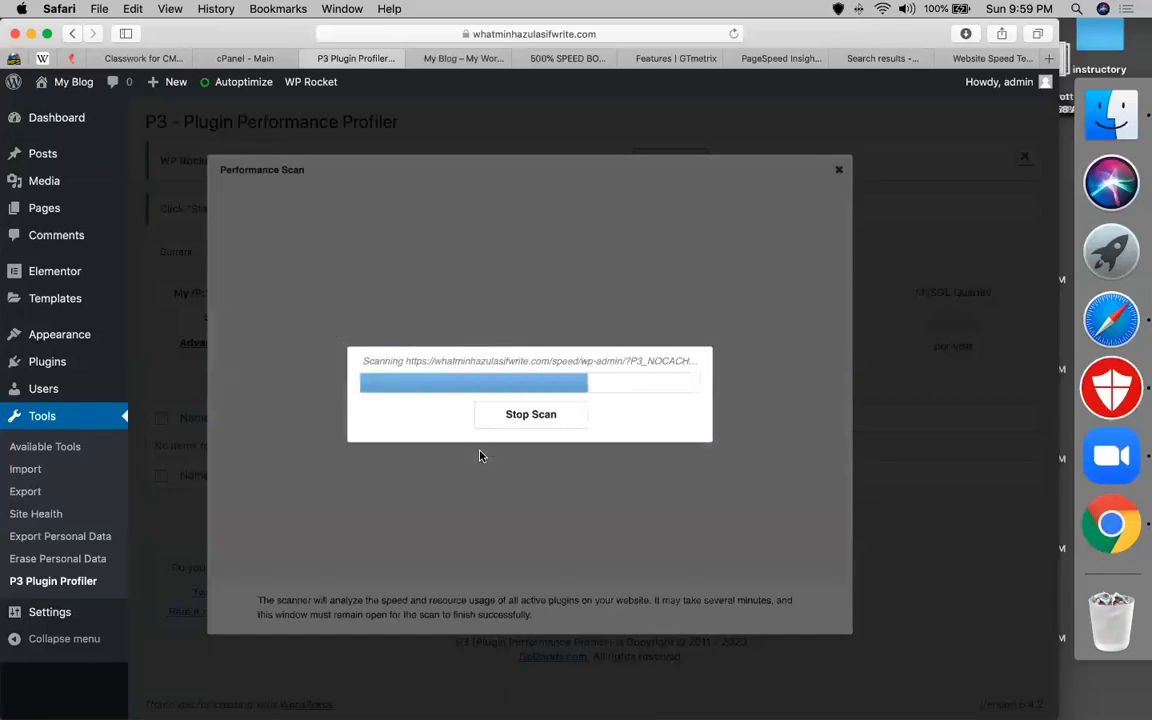
Review the plugin lists and the W3 Total Cache and WP Rocket instructions in the spreadsheet's WP Speed Optimization(rocket) sheet.
left_click(575, 60)
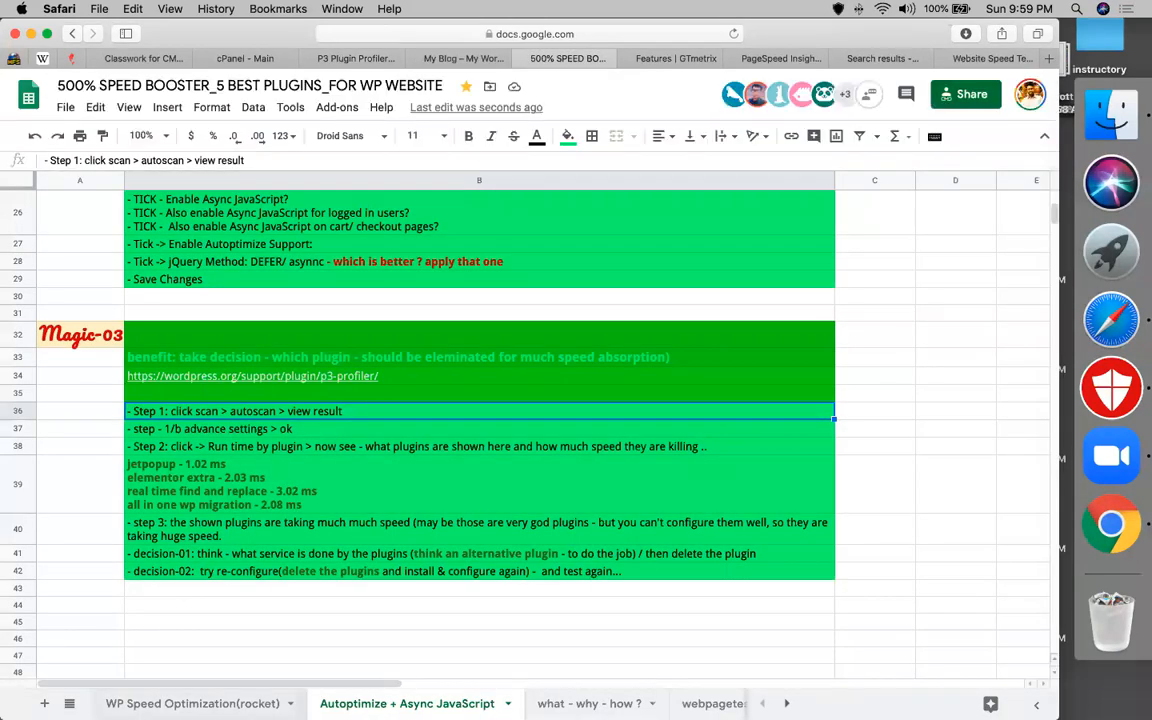
left_click(193, 704)
scroll(572, 380, "right", 1)
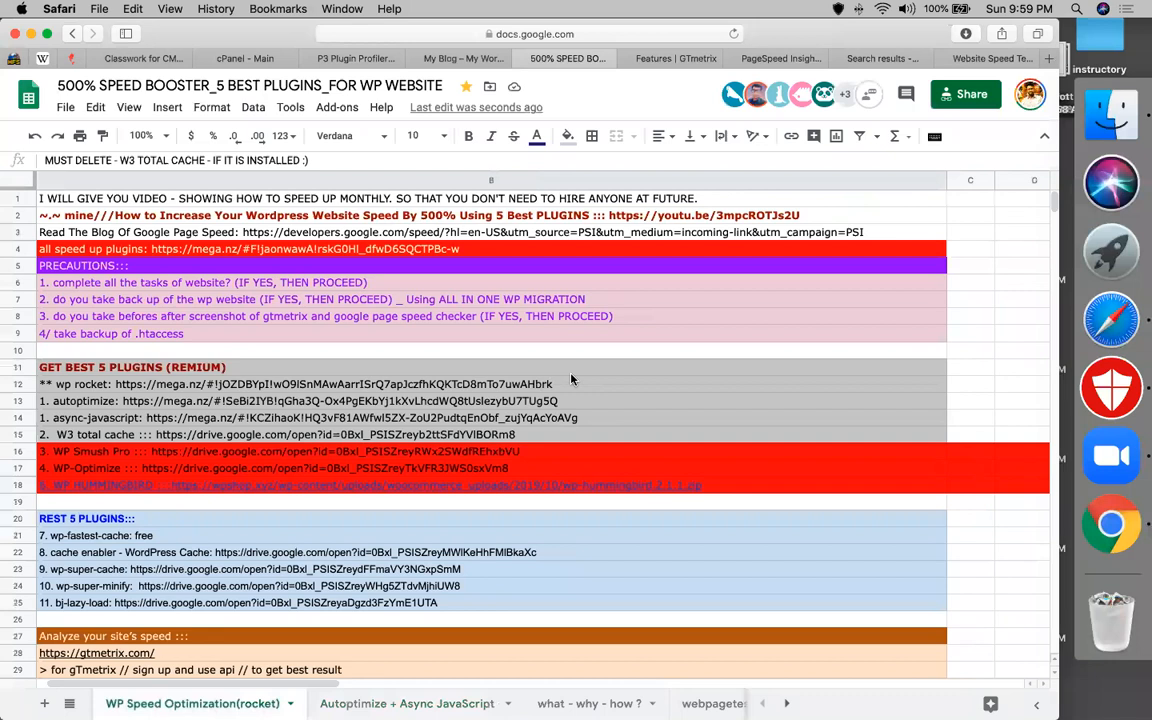
scroll(572, 380, "left", 1)
scroll(572, 380, "down", 10)
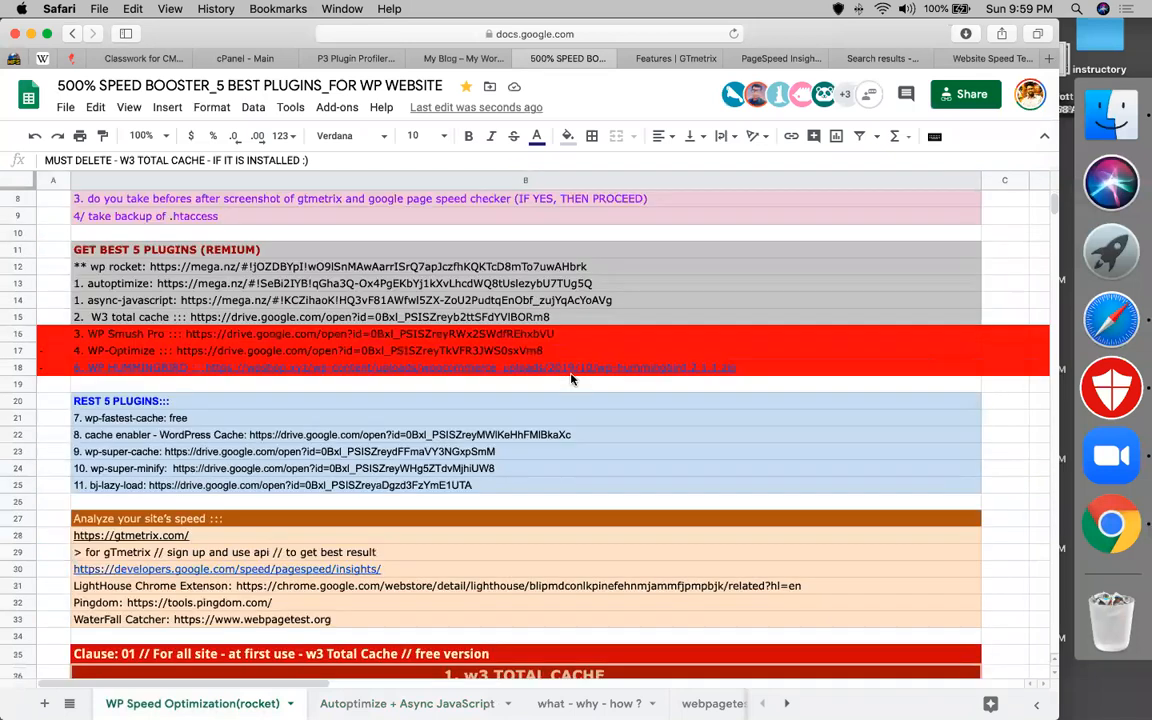
left_click(519, 306)
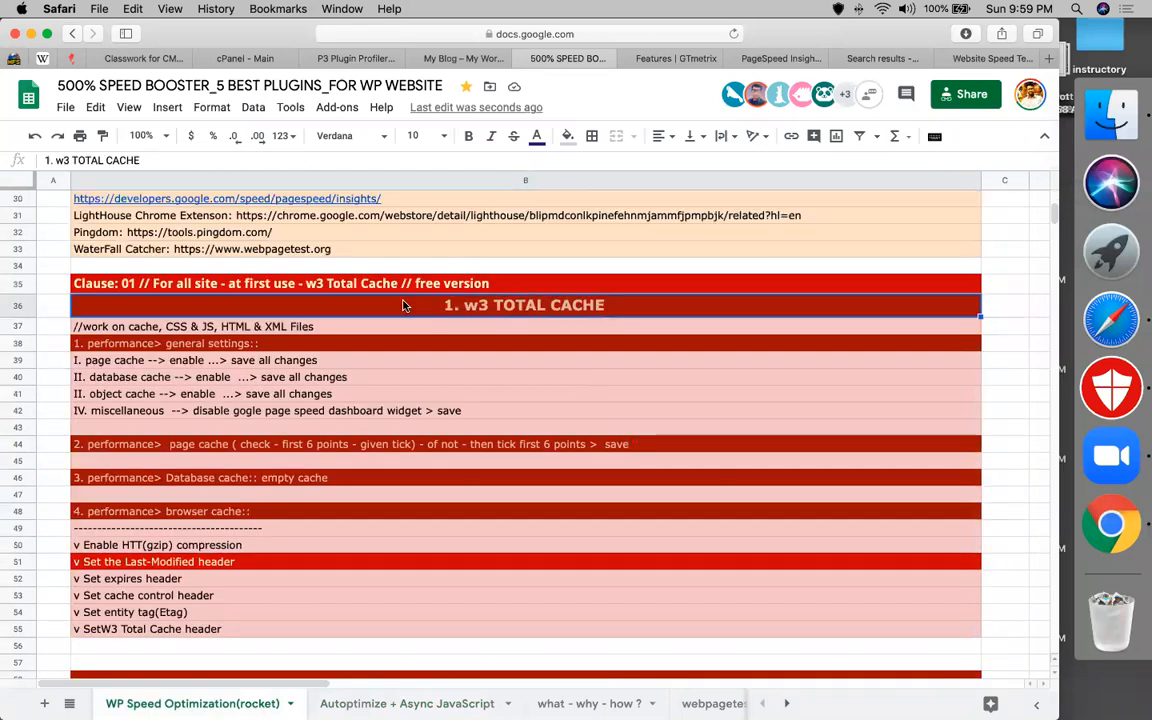
scroll(153, 410, "down", 9)
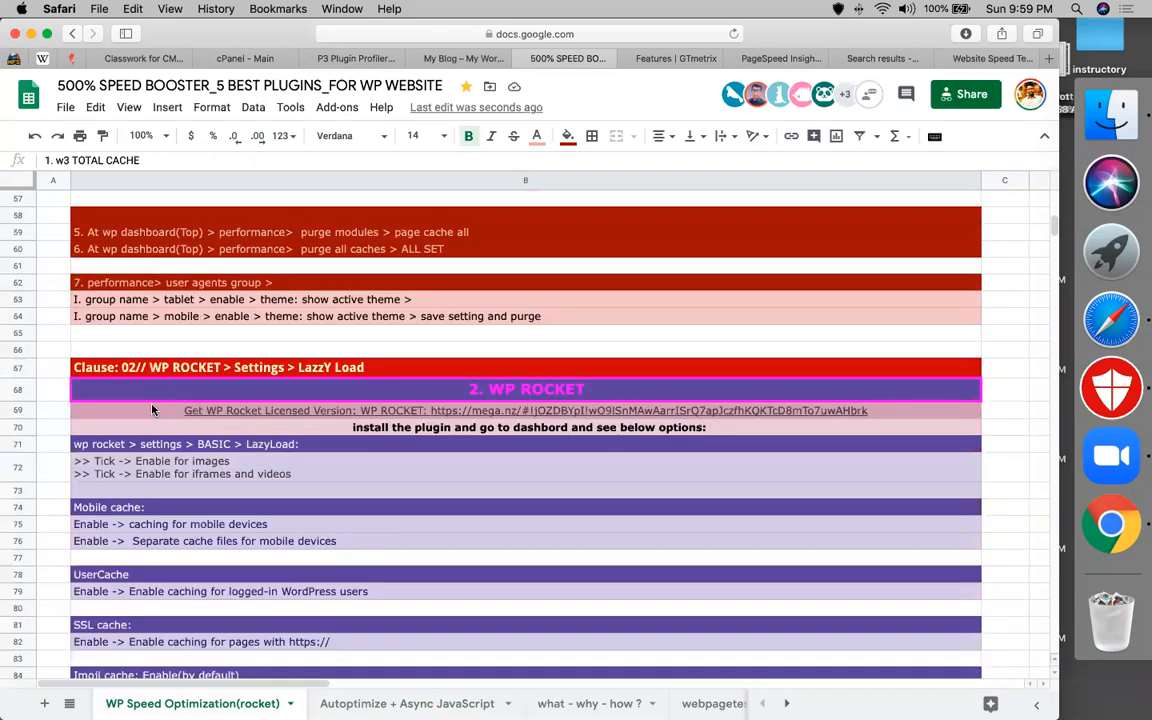
scroll(153, 410, "down", 3)
scroll(152, 405, "down", 15)
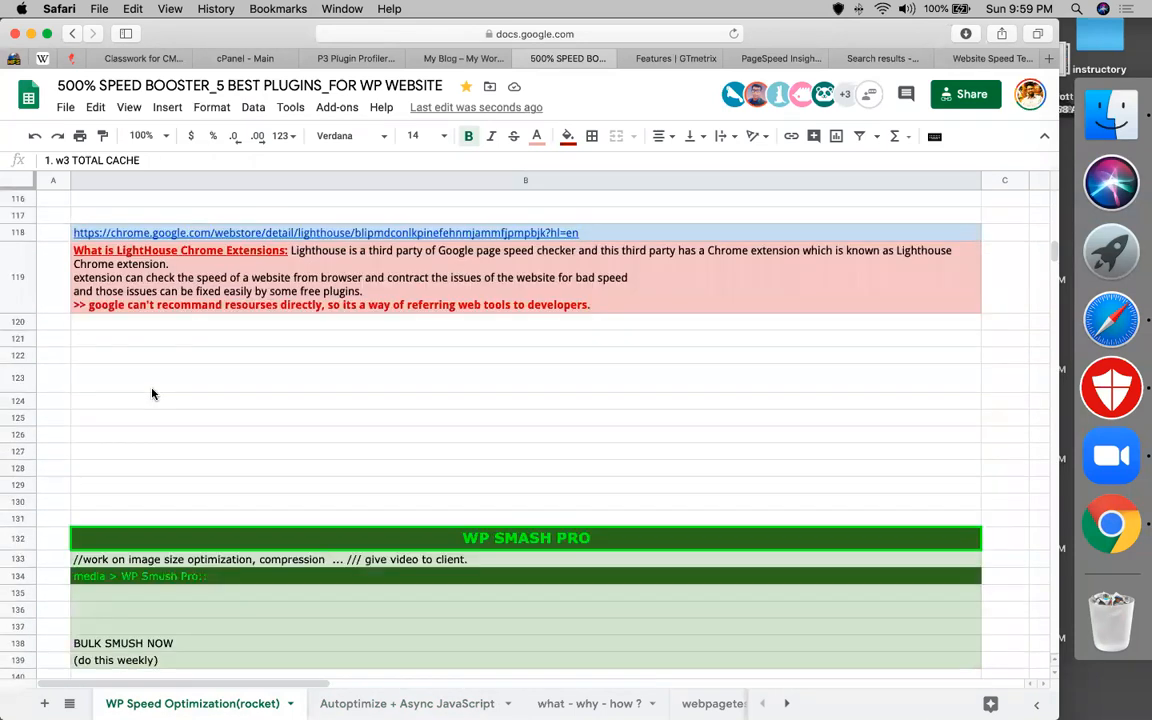
scroll(152, 394, "down", 15)
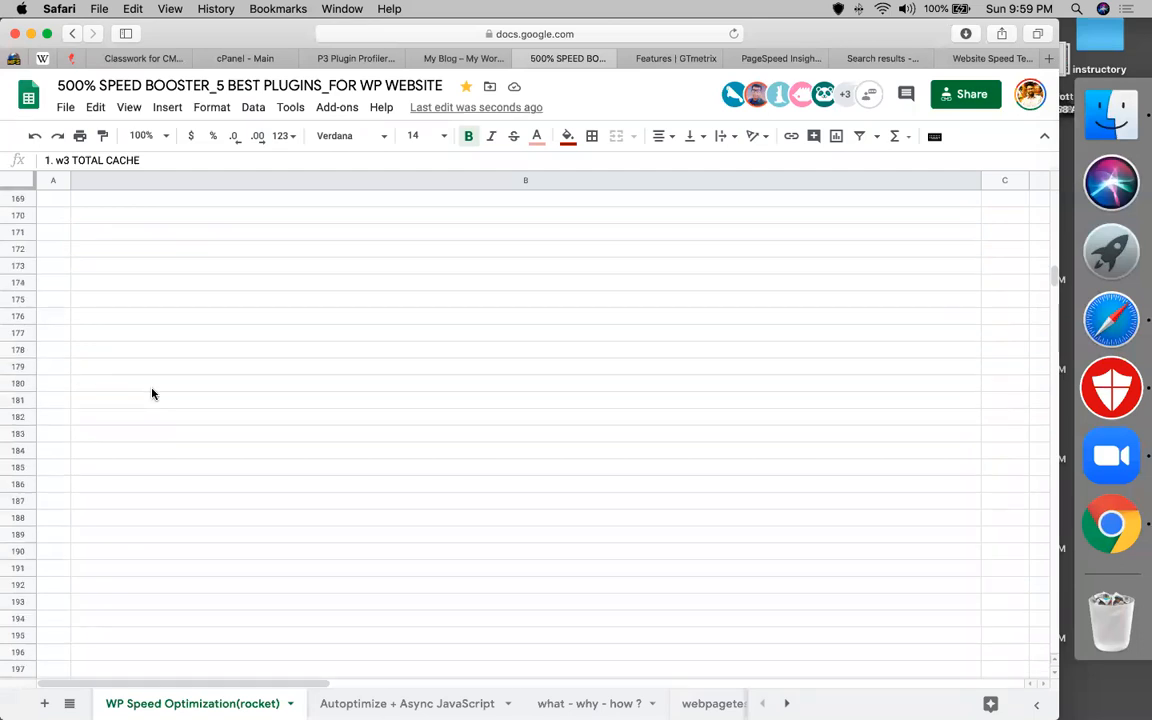
Review the WP Smash Pro, WP-Optimize and WP Hummingbird sections of the WP Speed Optimization(rocket) sheet.
scroll(152, 394, "up", 10)
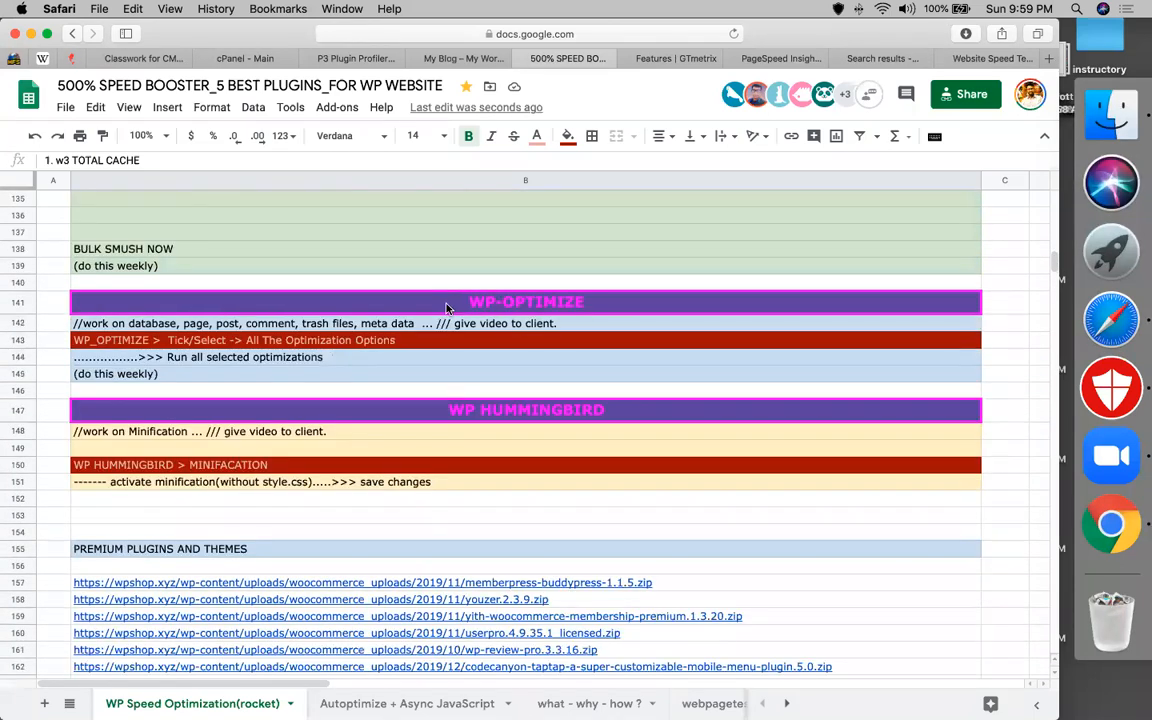
left_click(447, 307)
scroll(447, 307, "up", 1)
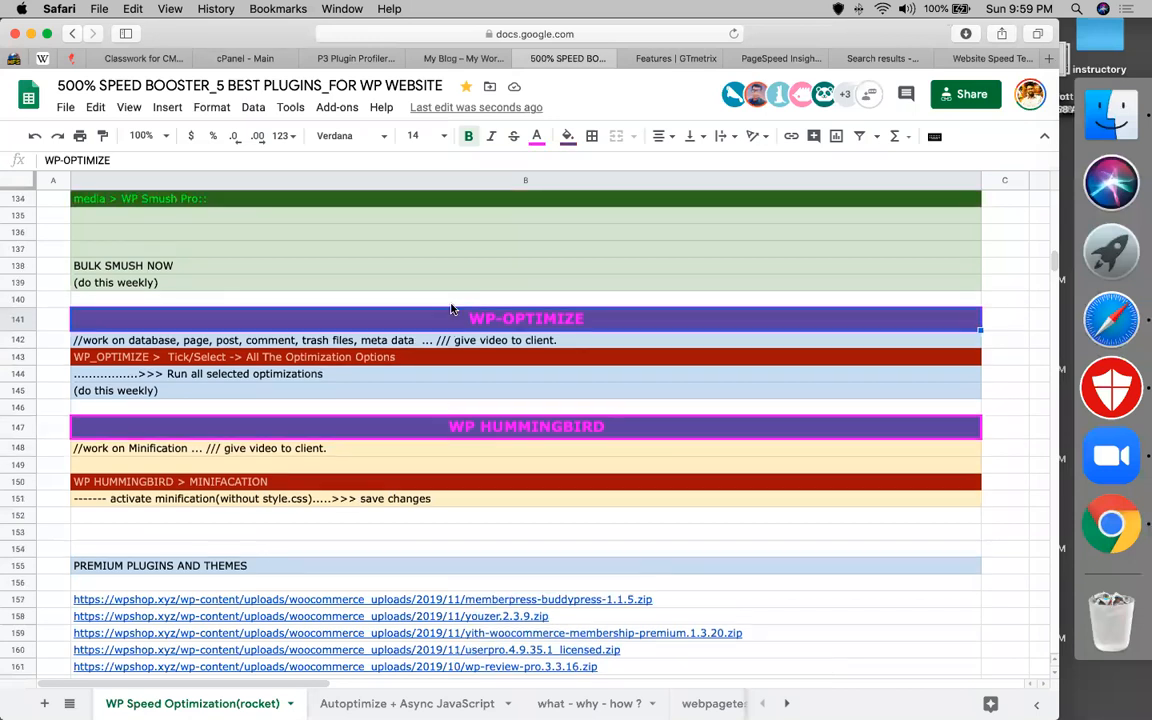
scroll(378, 521, "up", 5)
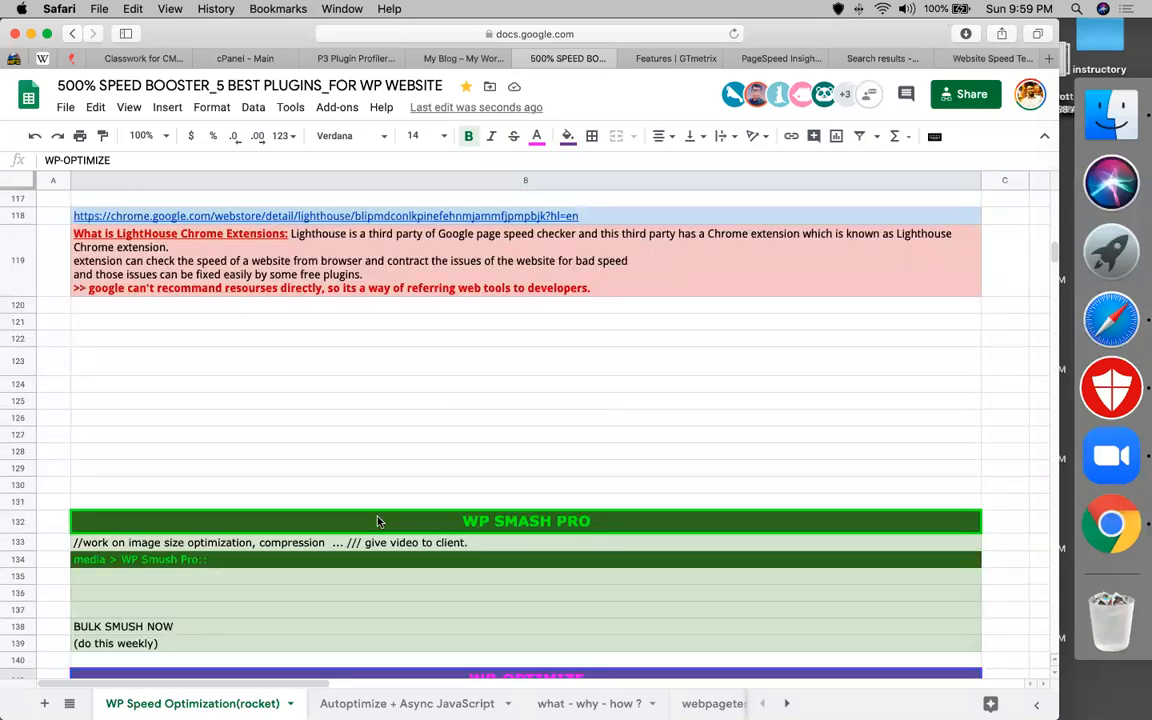
left_click(378, 521)
scroll(378, 521, "down", 3)
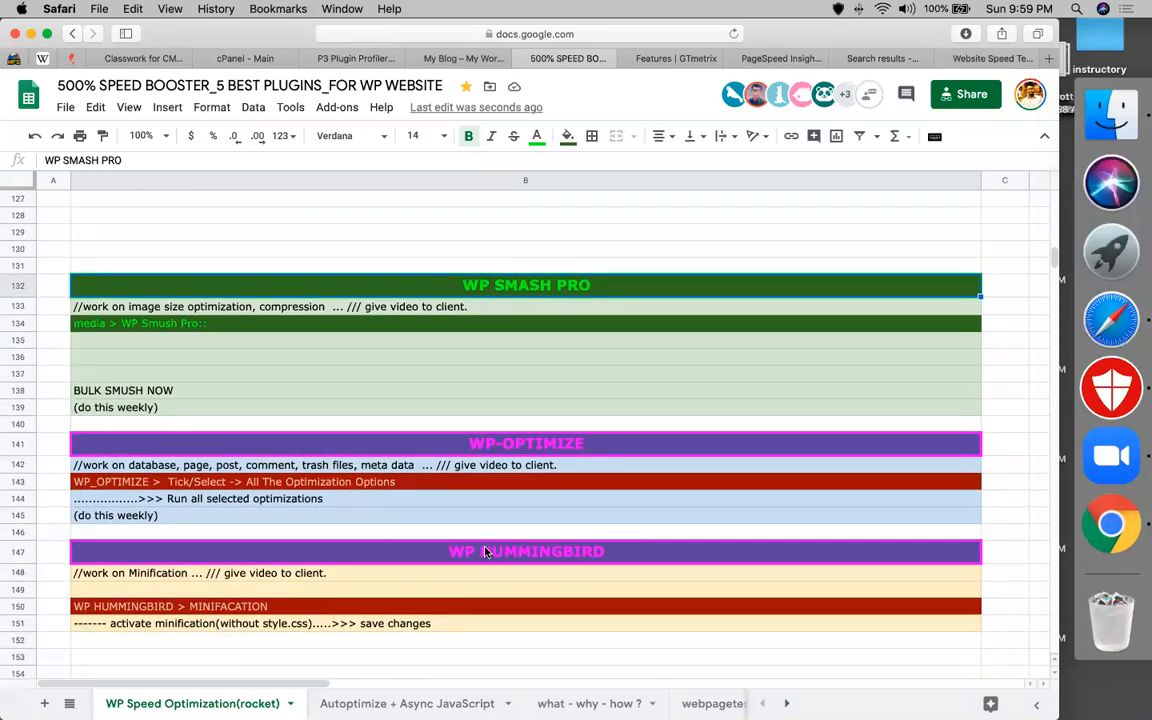
left_click(486, 552)
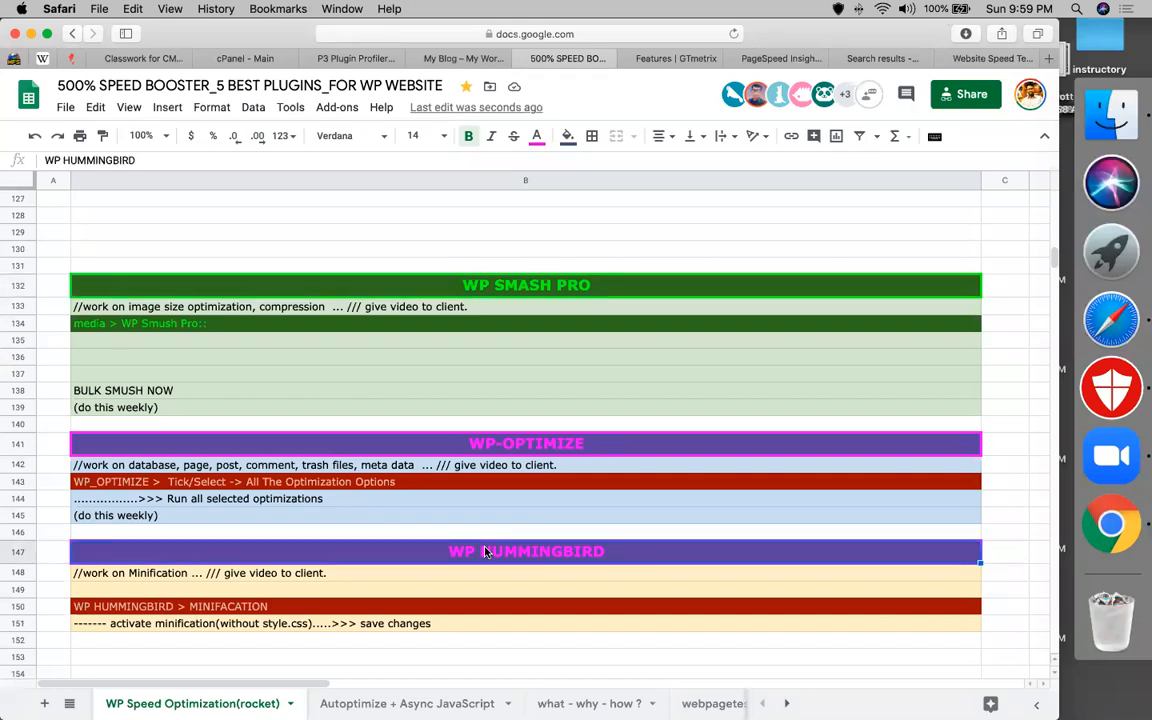
scroll(486, 552, "down", 5)
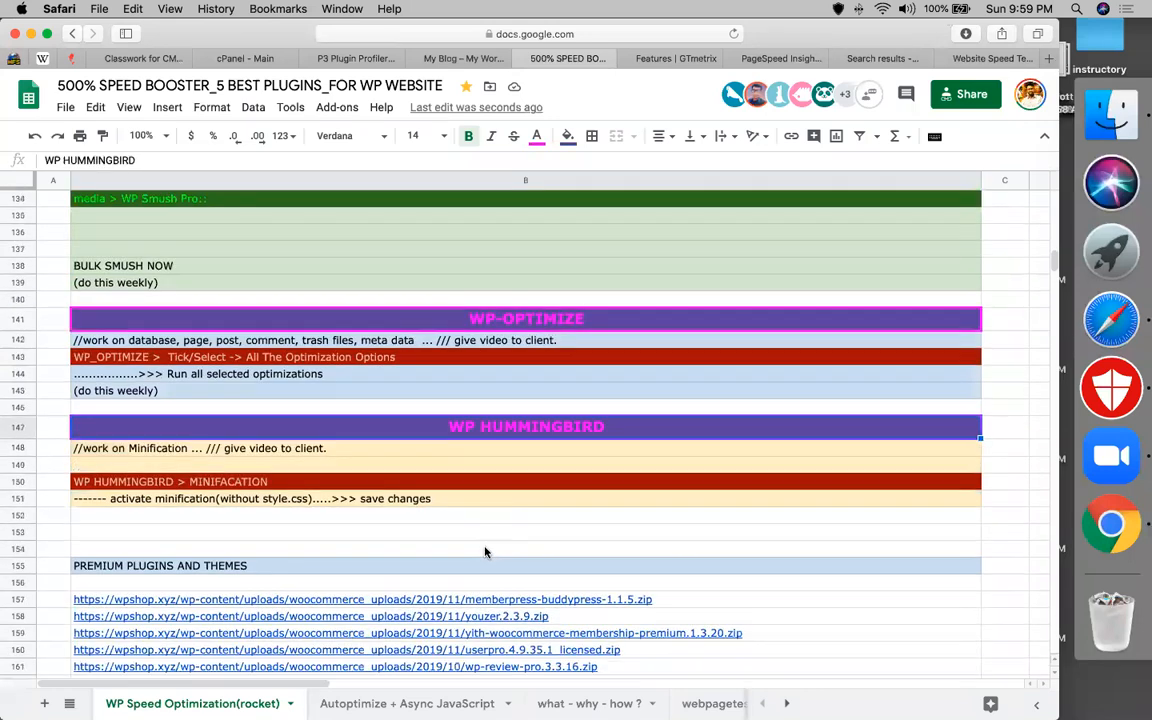
scroll(486, 552, "down", 2)
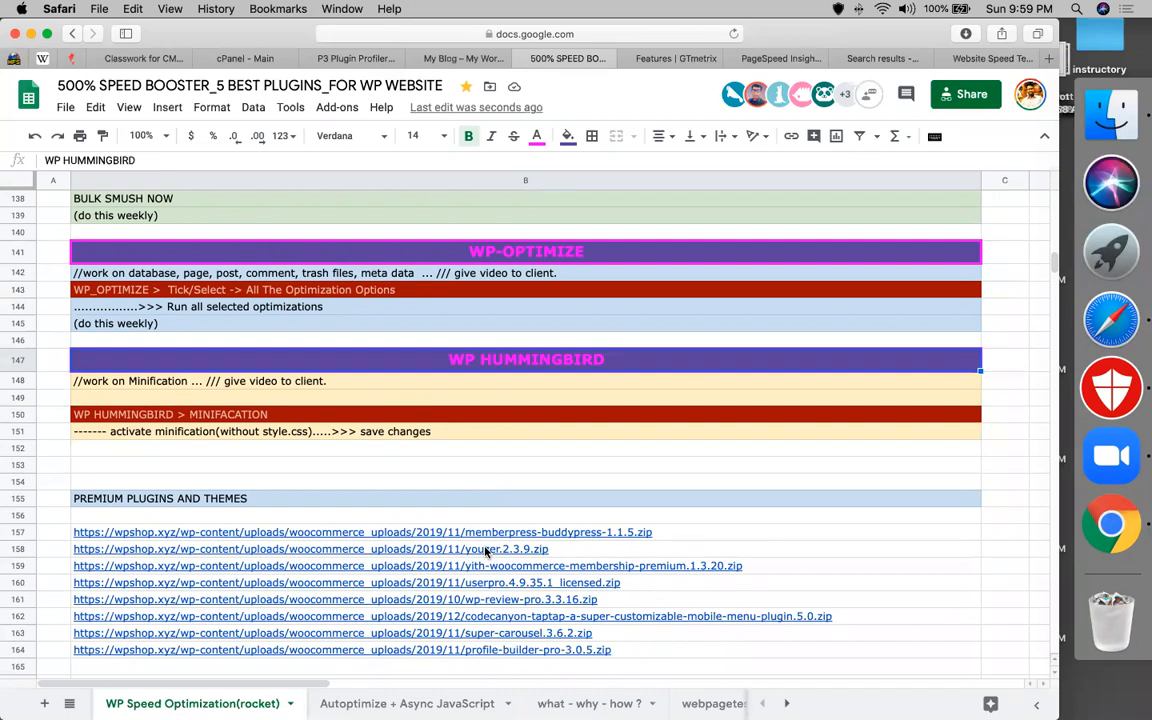
Review the list of speed increasing factors in the "what - why - how ?" sheet, from Enable compression to Lazy loading.
left_click(405, 702)
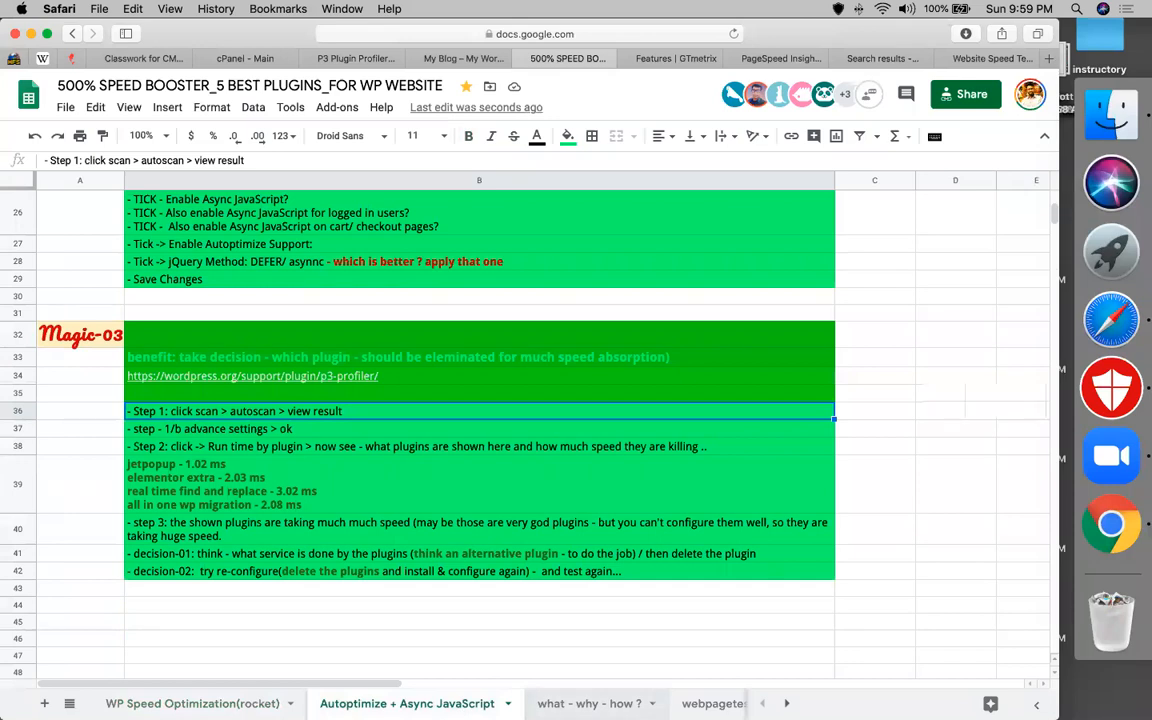
left_click(589, 703)
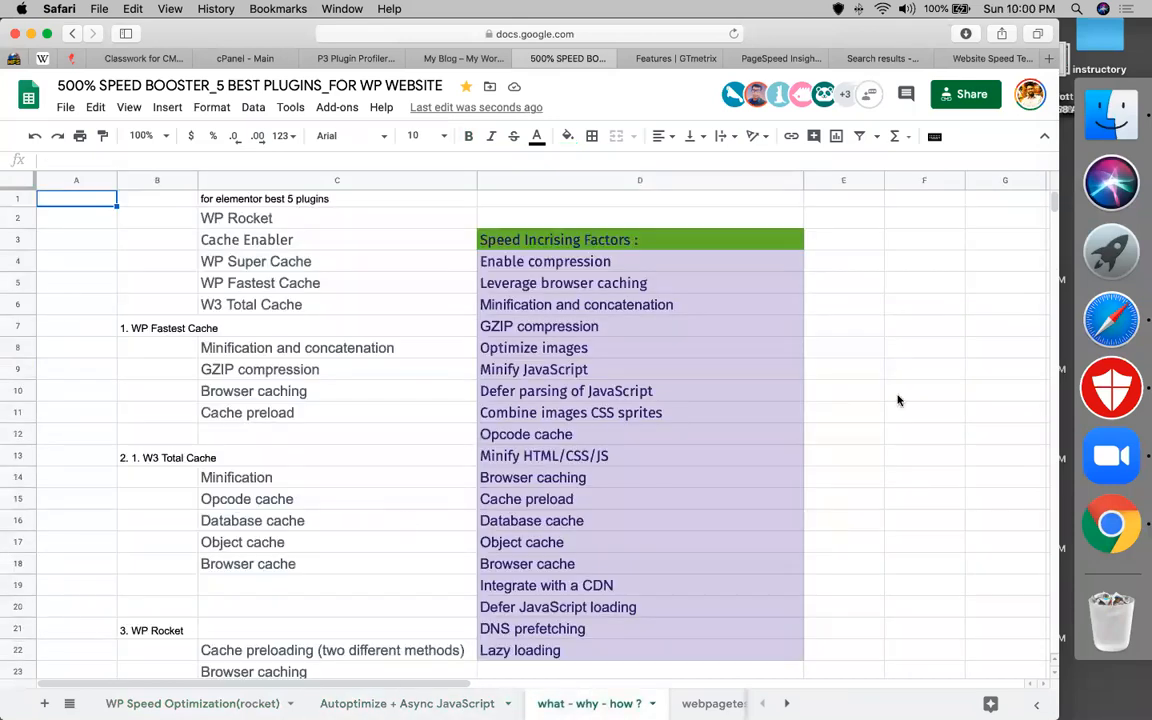
left_click(588, 268)
left_click(587, 284)
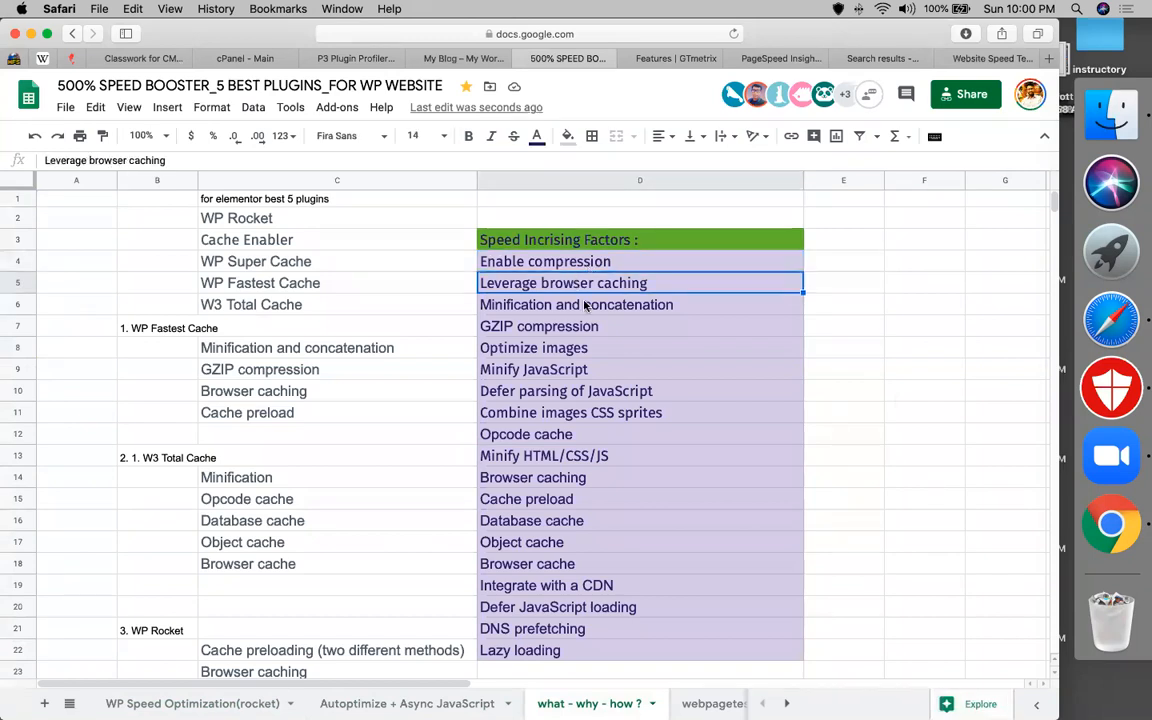
left_click(586, 305)
left_click(561, 328)
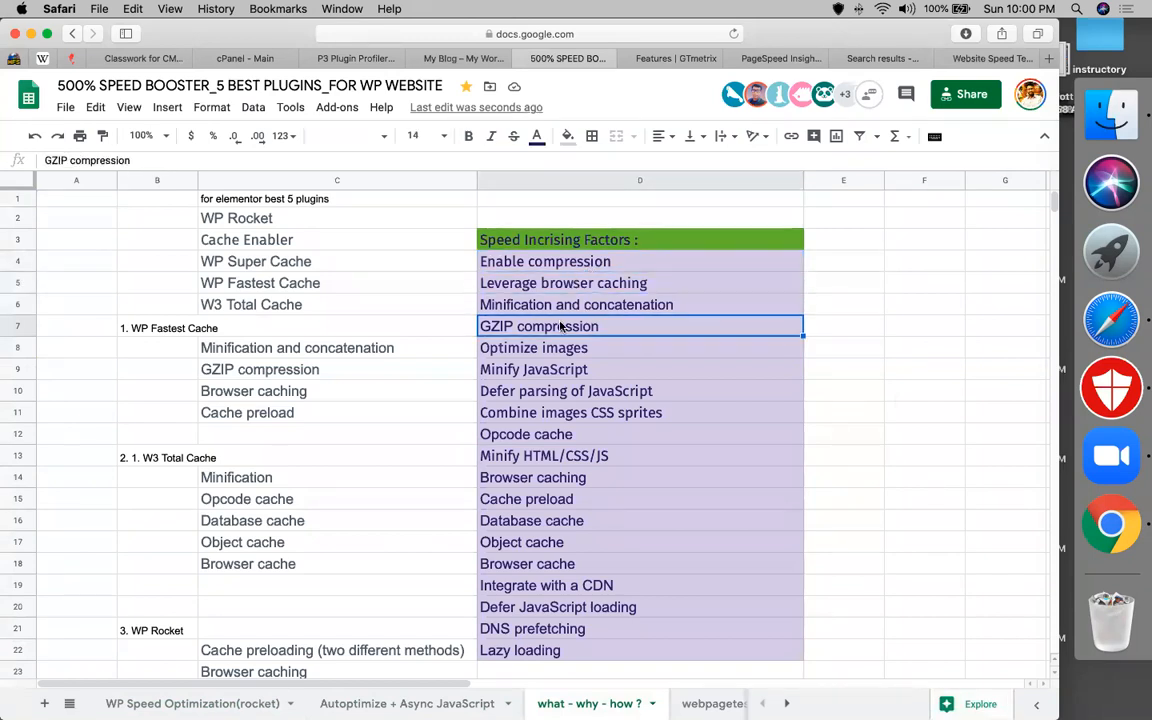
left_click(560, 350)
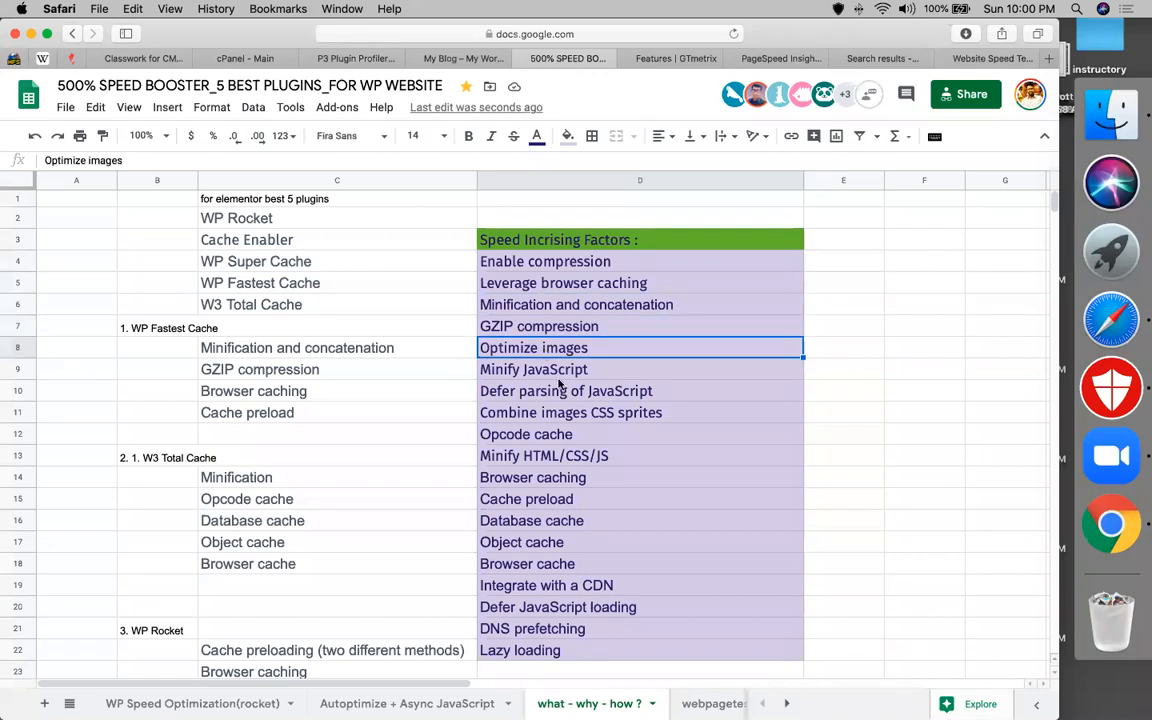
left_click(530, 369)
left_click(540, 390)
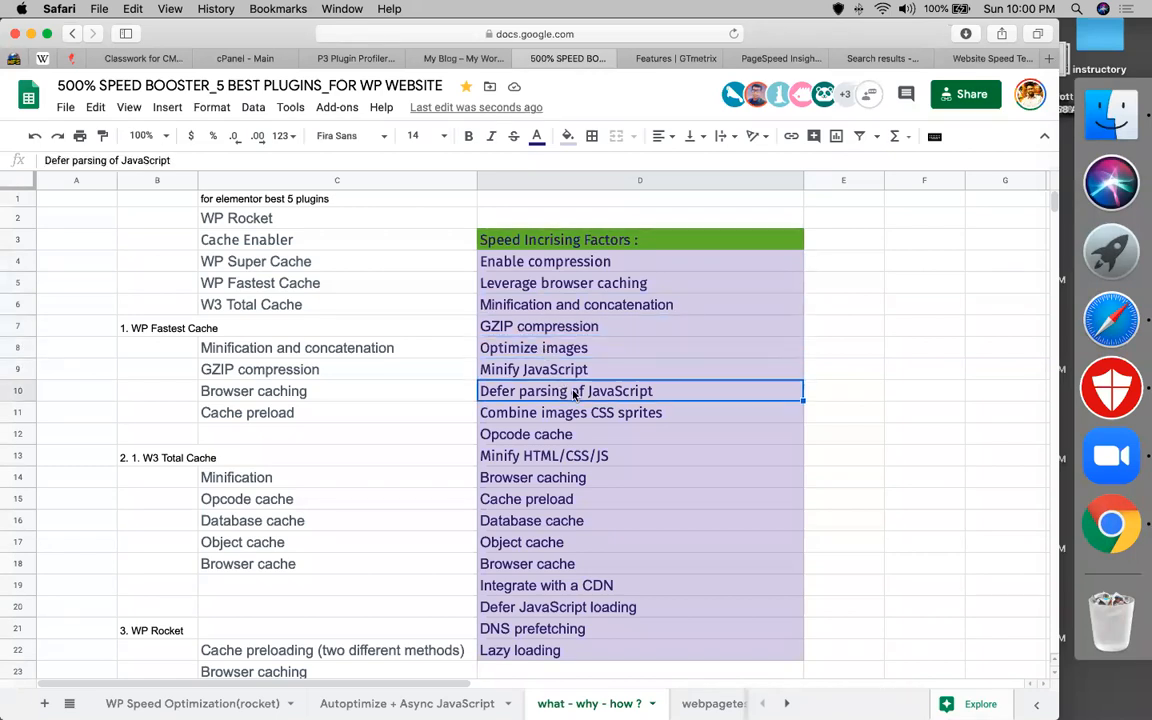
left_click(588, 415)
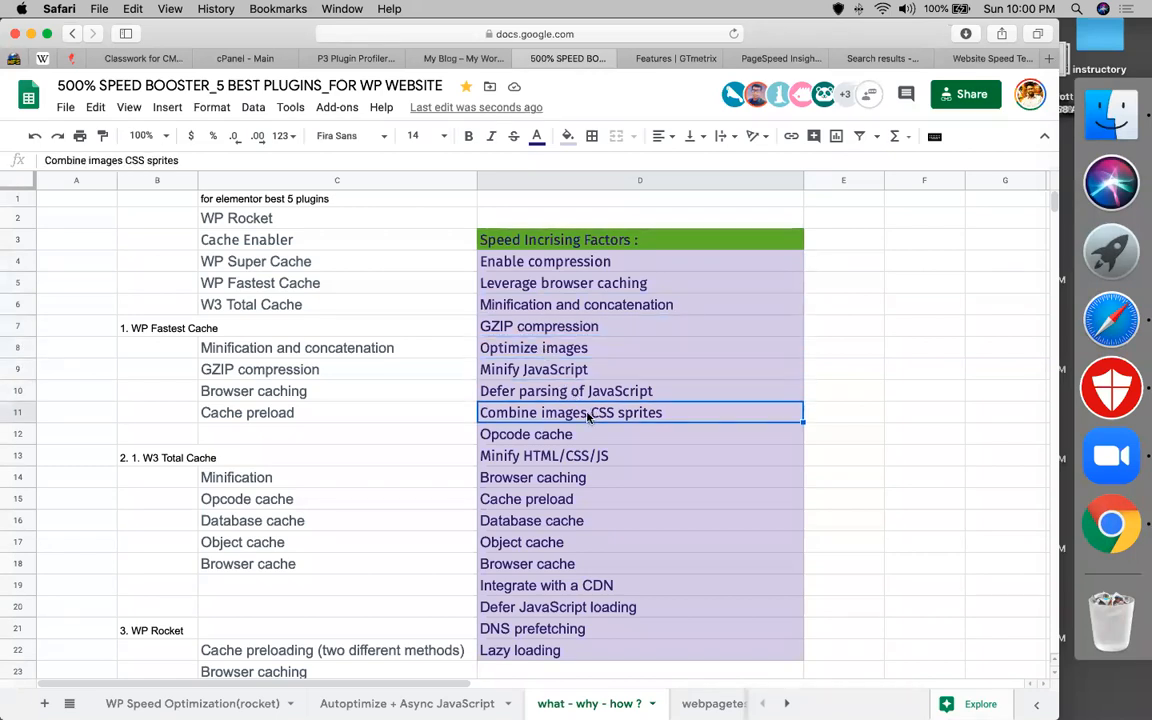
left_click(543, 436)
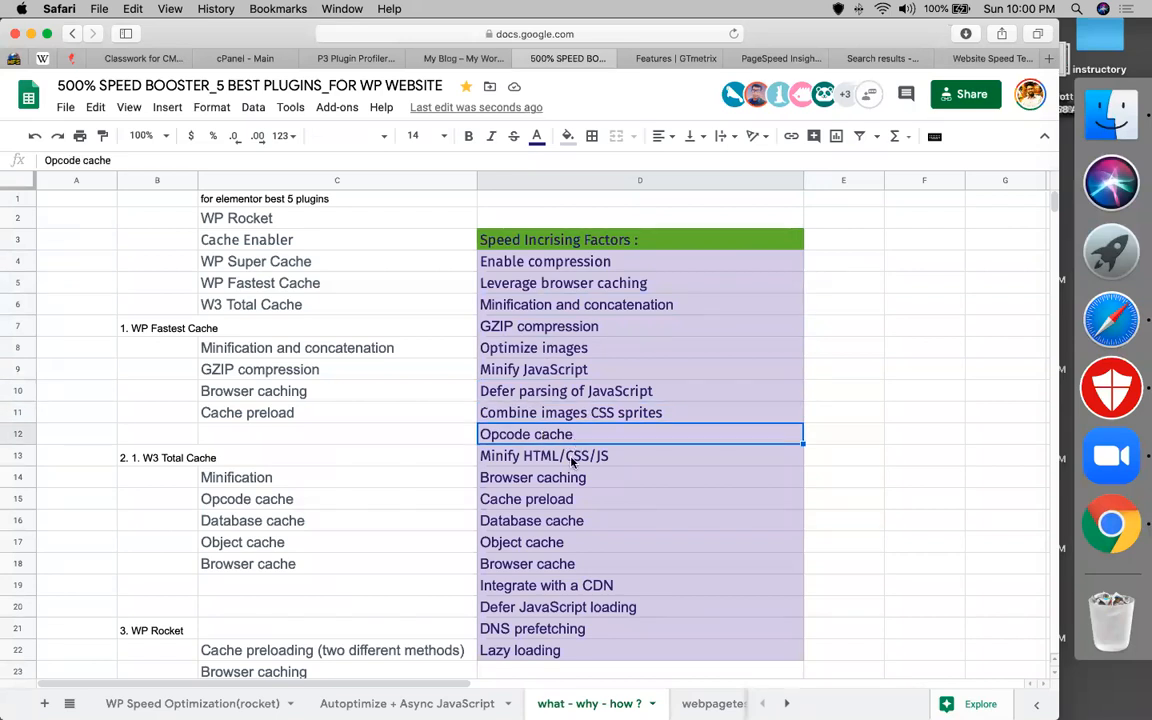
left_click(535, 458)
left_click(535, 481)
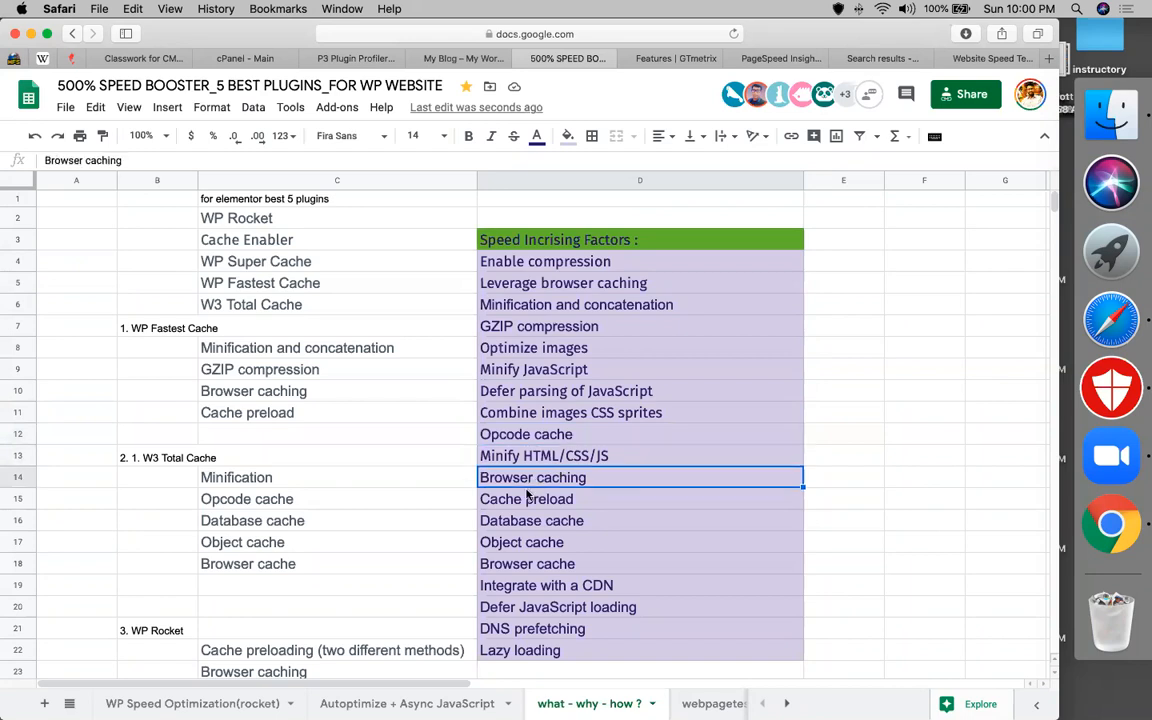
left_click(587, 506)
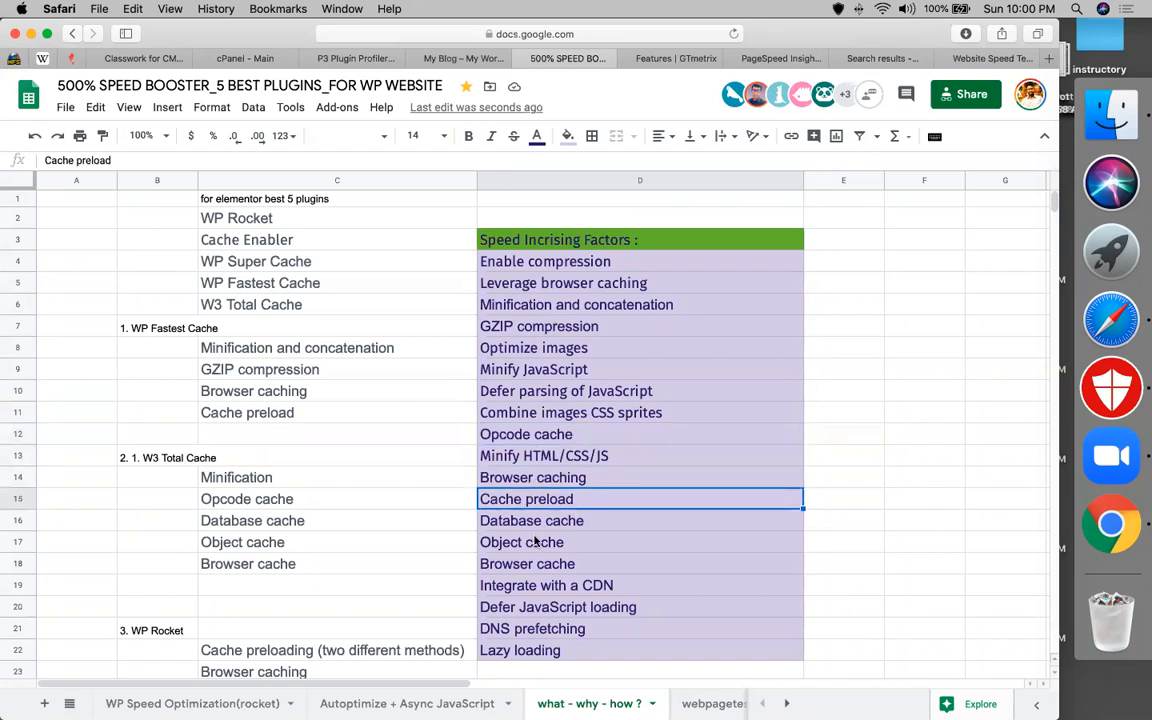
left_click(560, 542)
left_click(544, 570)
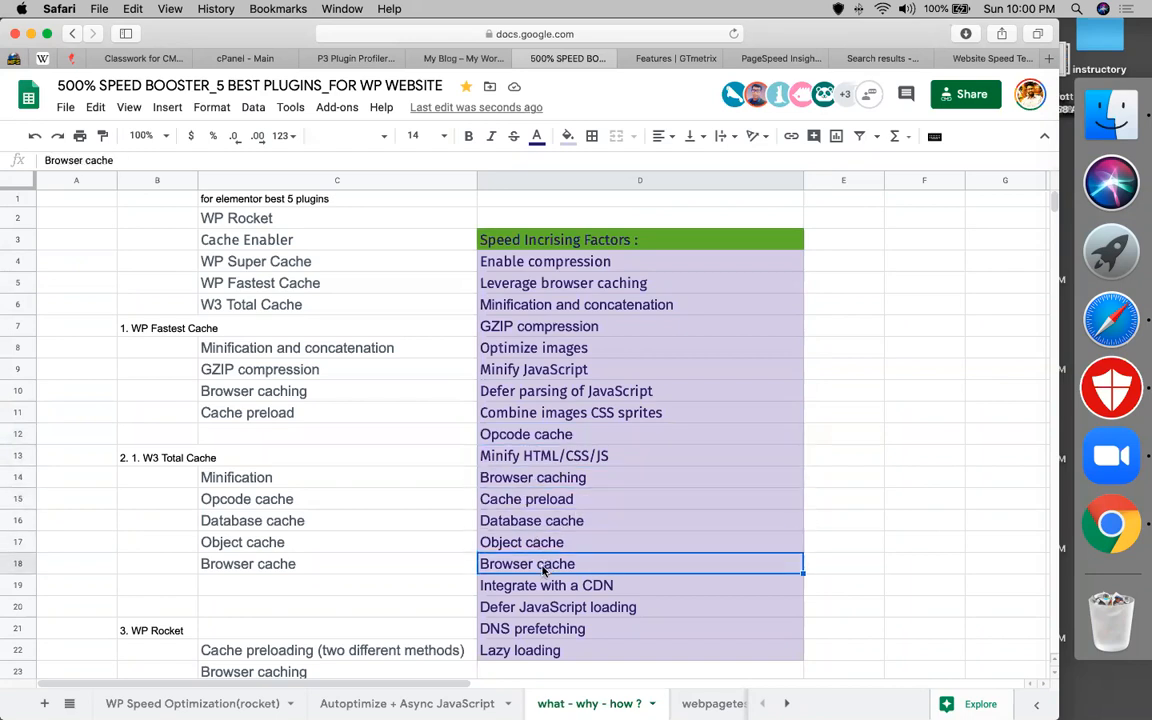
scroll(544, 570, "down", 2)
left_click(556, 548)
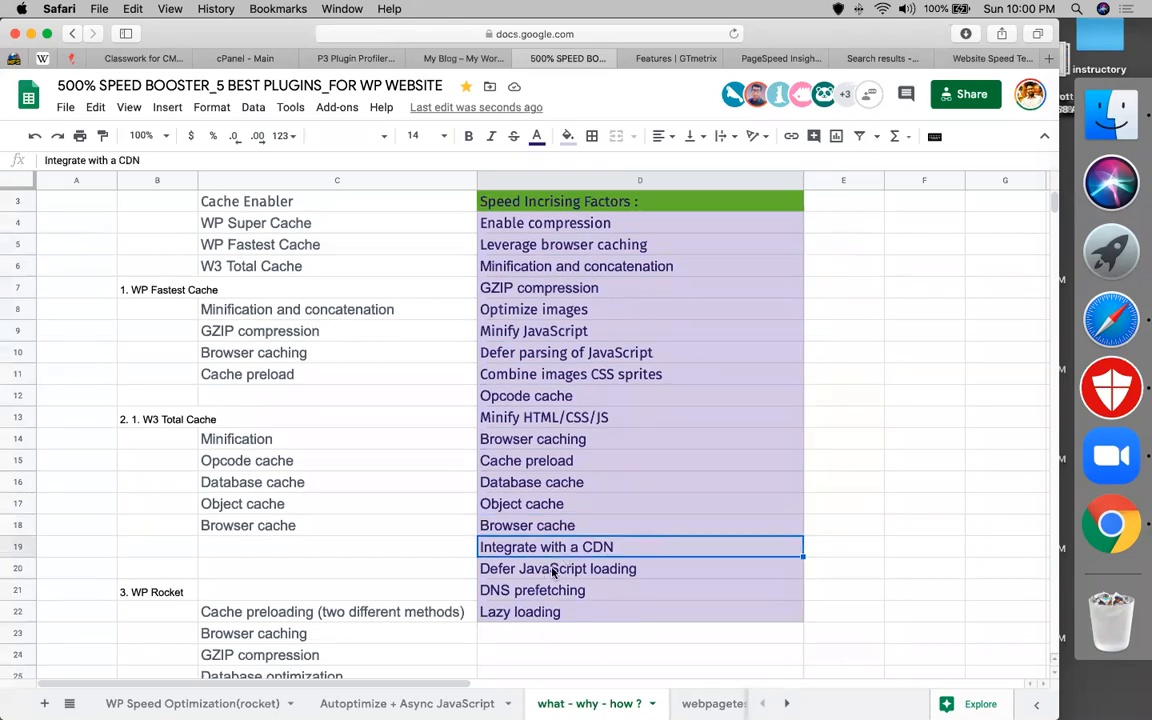
left_click(553, 572)
left_click(576, 591)
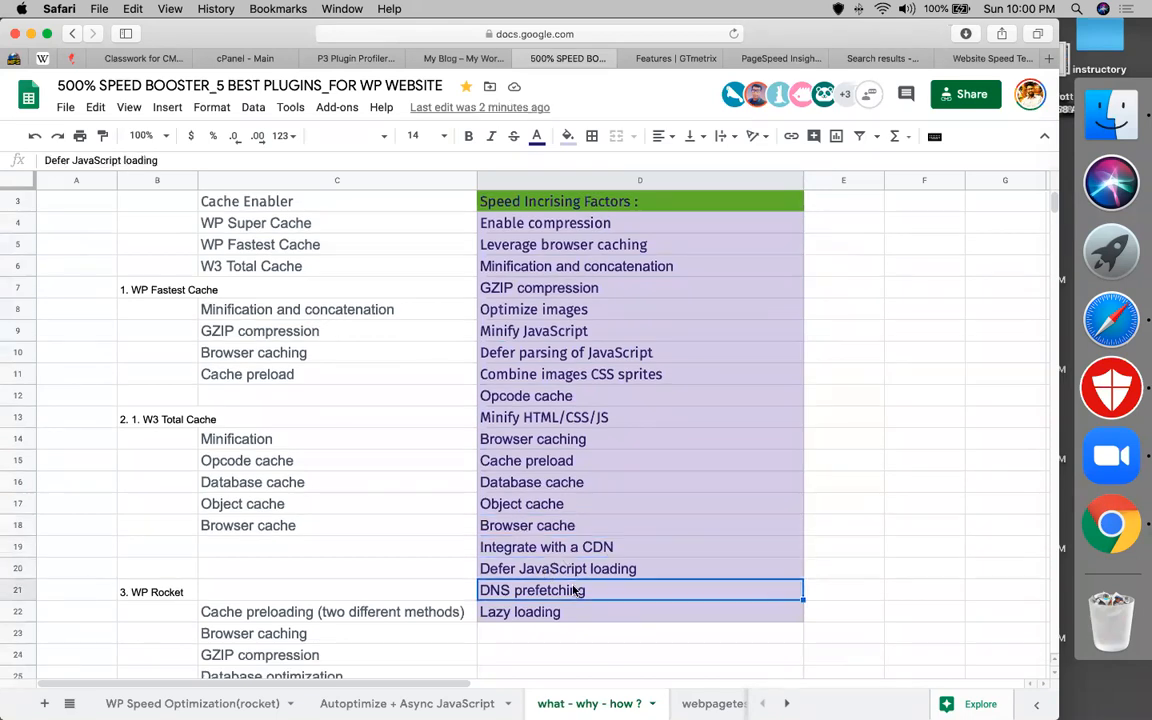
left_click(572, 611)
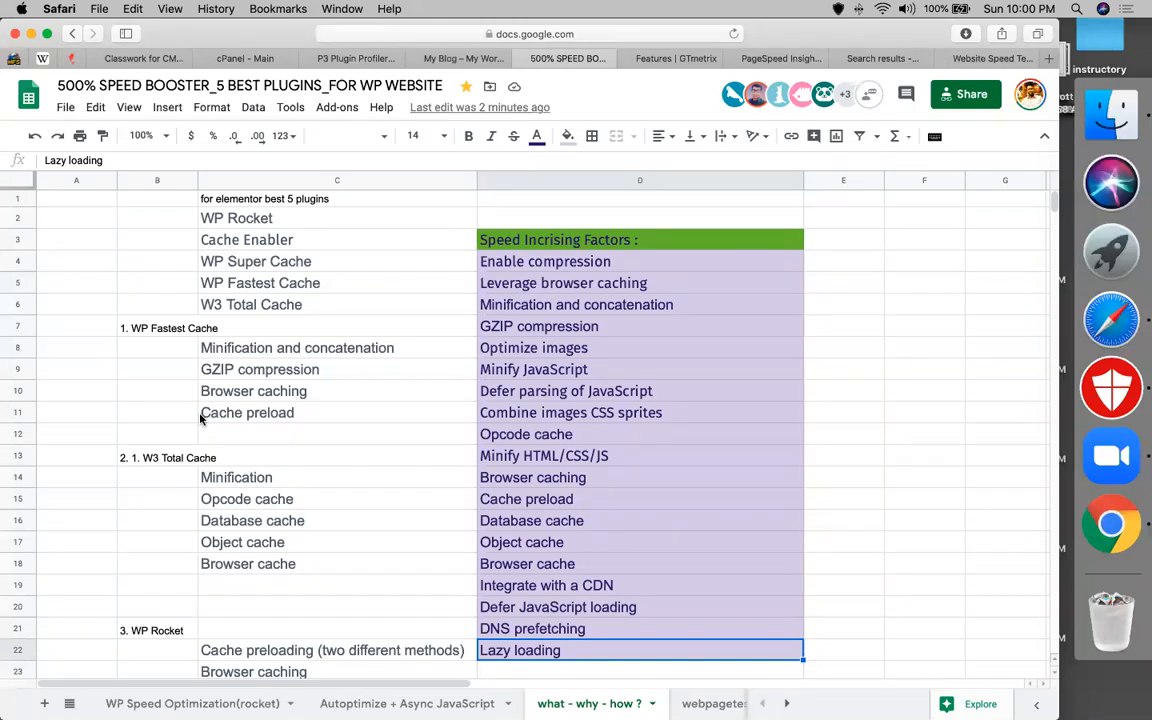
Examine the Largest Contentful Paint metric in the PageSpeed Insights desktop report and glance at the GTmetrix features page.
left_click(773, 60)
scroll(316, 550, "down", 3)
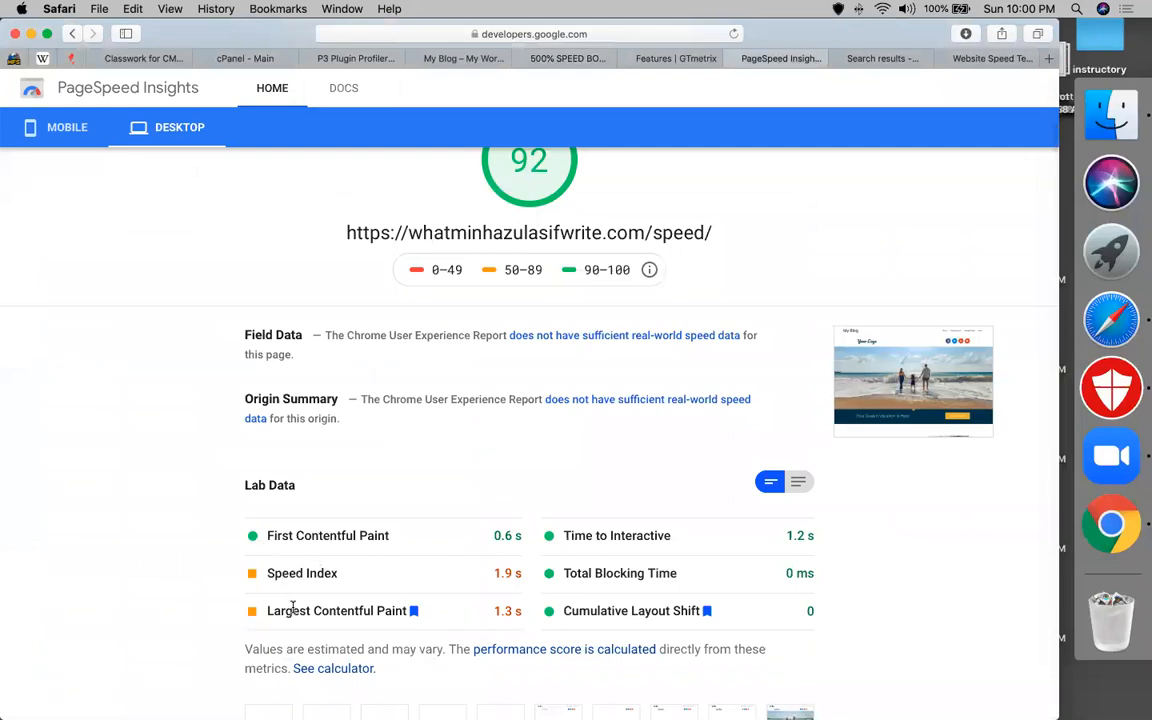
triple_click(288, 611)
left_click(667, 60)
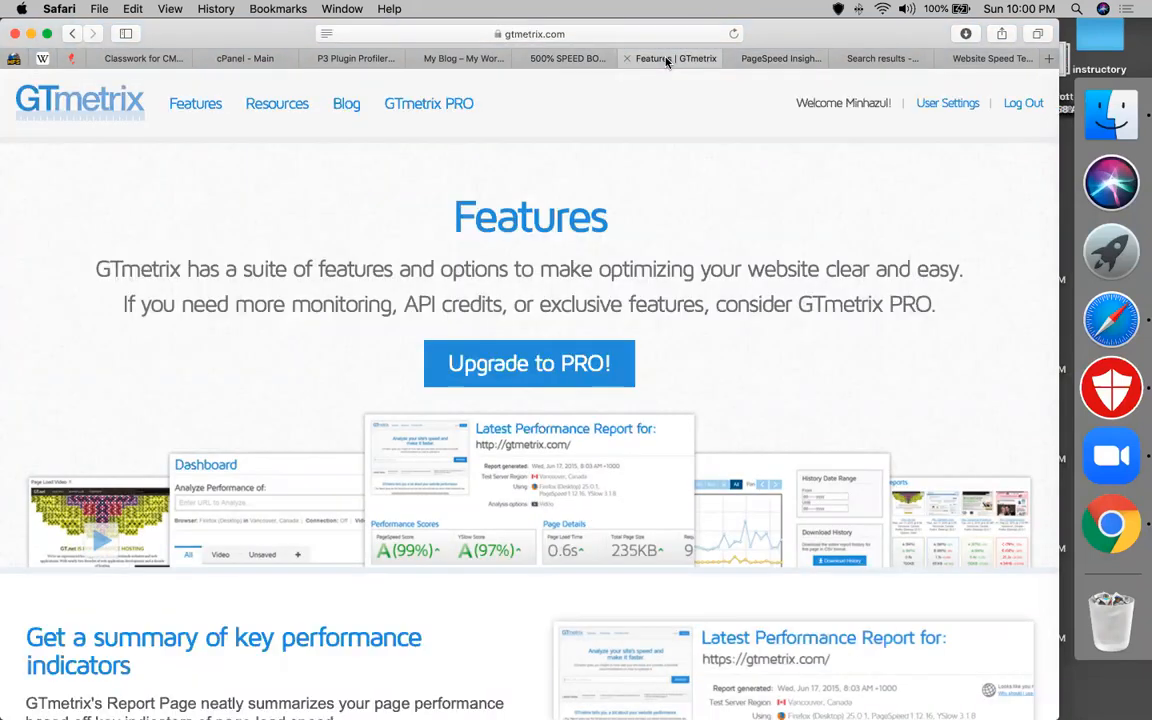
left_click(567, 60)
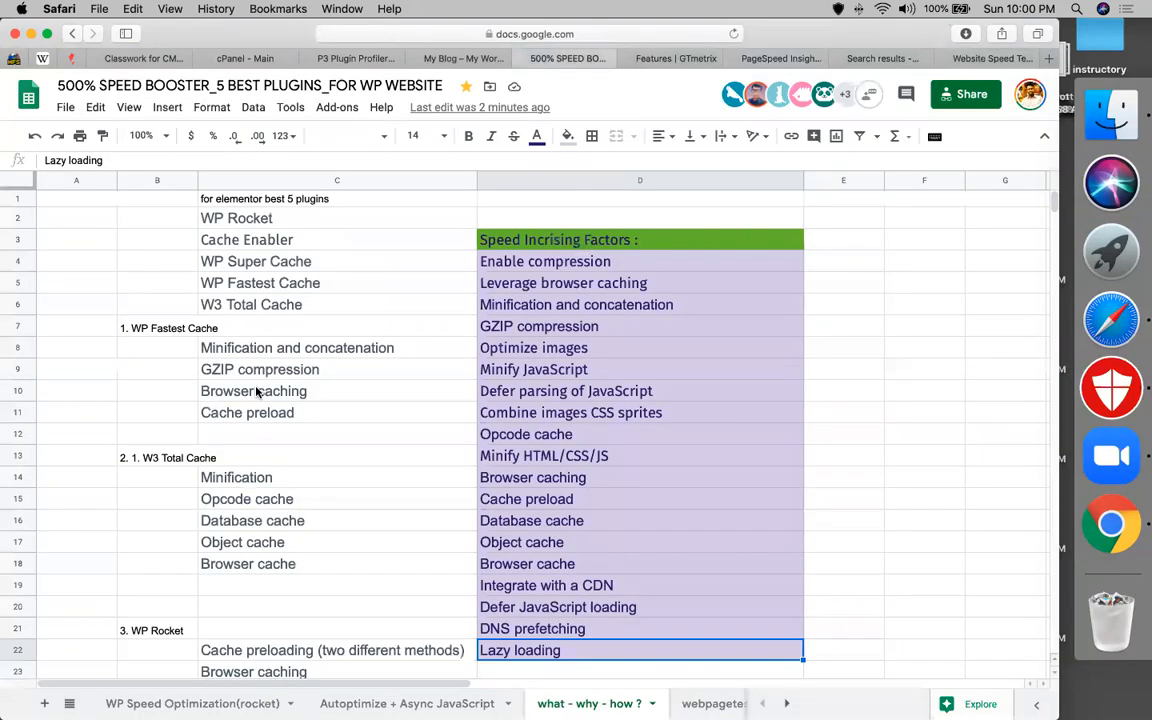
Review the five best plugins for Elementor in the "what - why - how ?" sheet, from WP Rocket to W3 Total Cache.
left_click(230, 212)
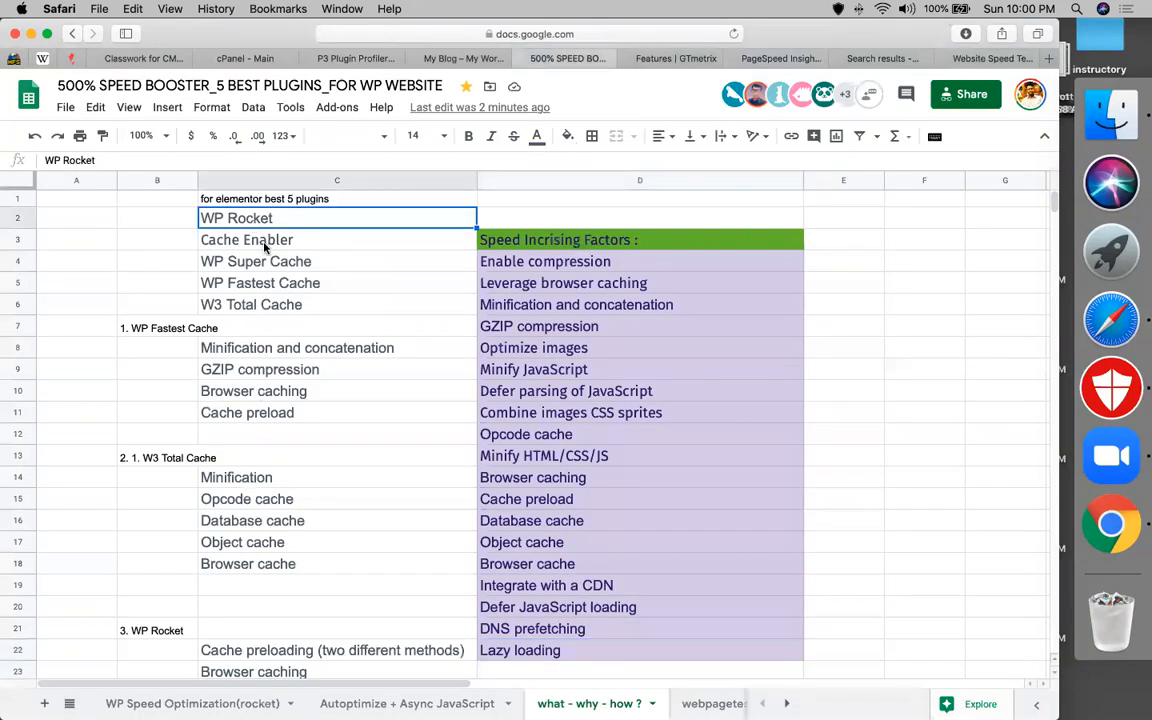
left_click(265, 245)
left_click(298, 260)
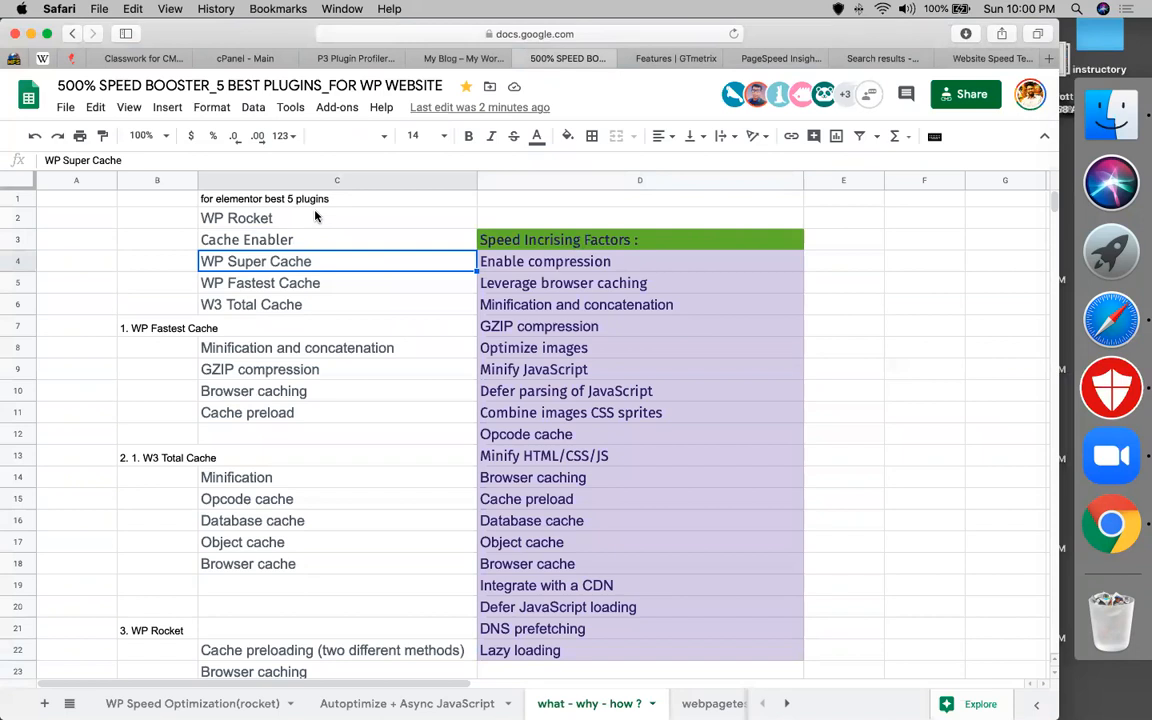
left_click(250, 218)
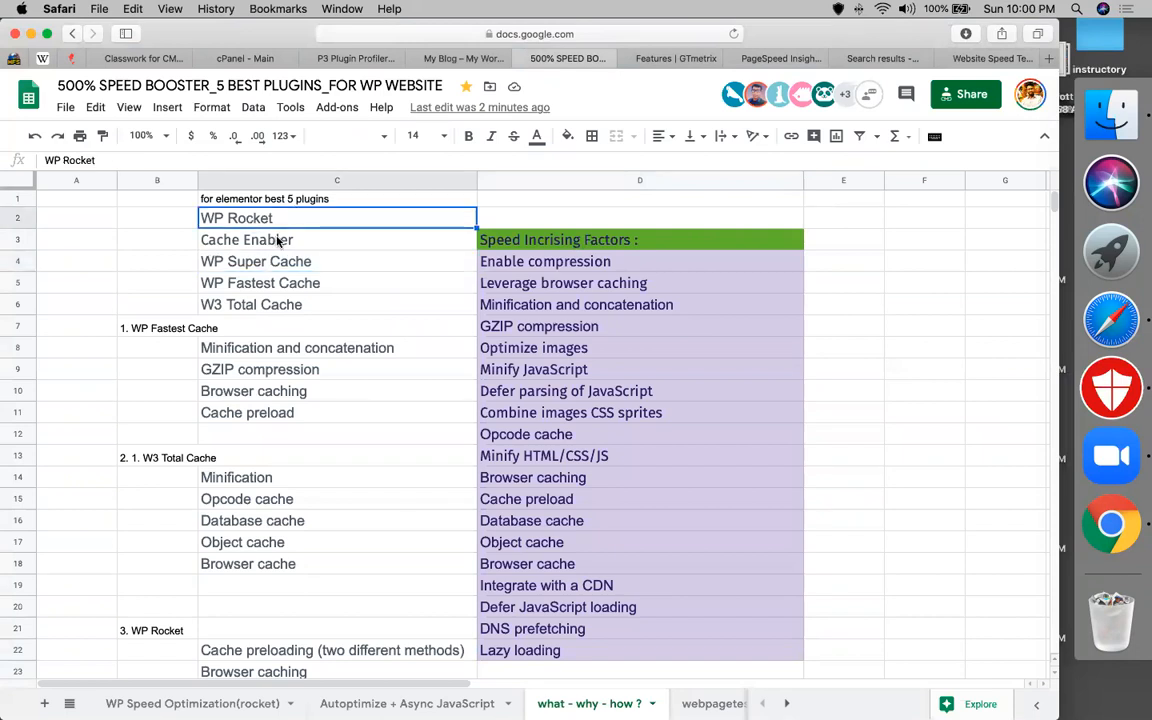
left_click(279, 241)
left_click(296, 259)
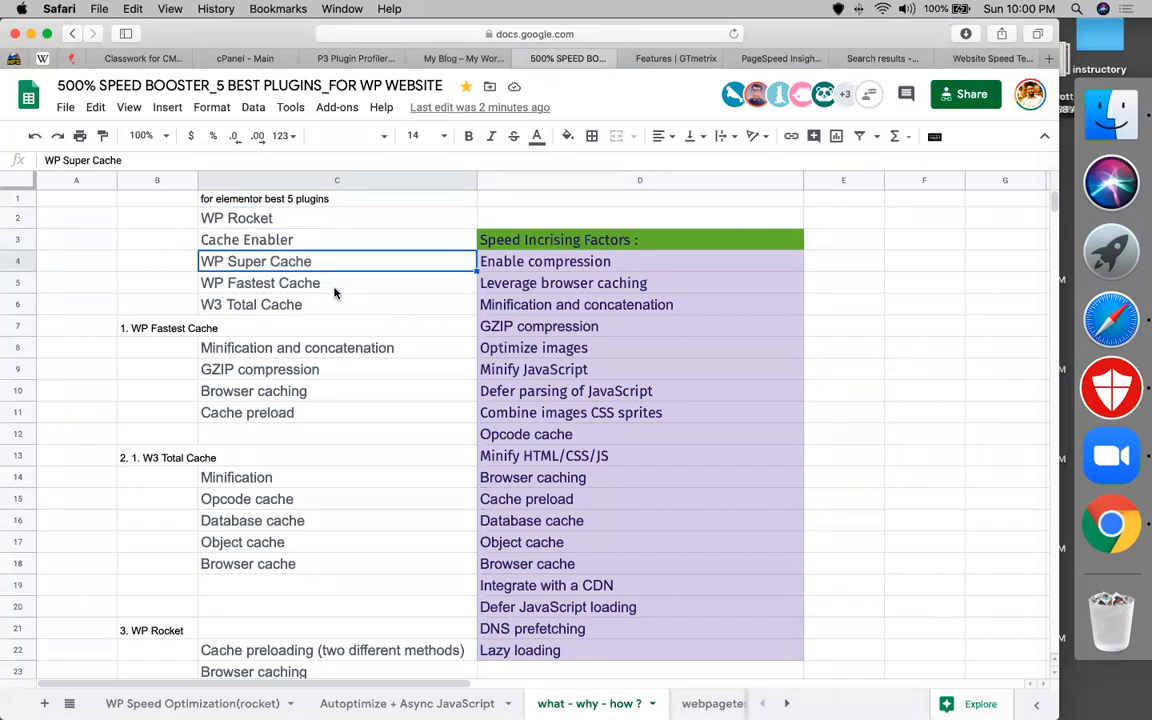
left_click(335, 289)
left_click(262, 309)
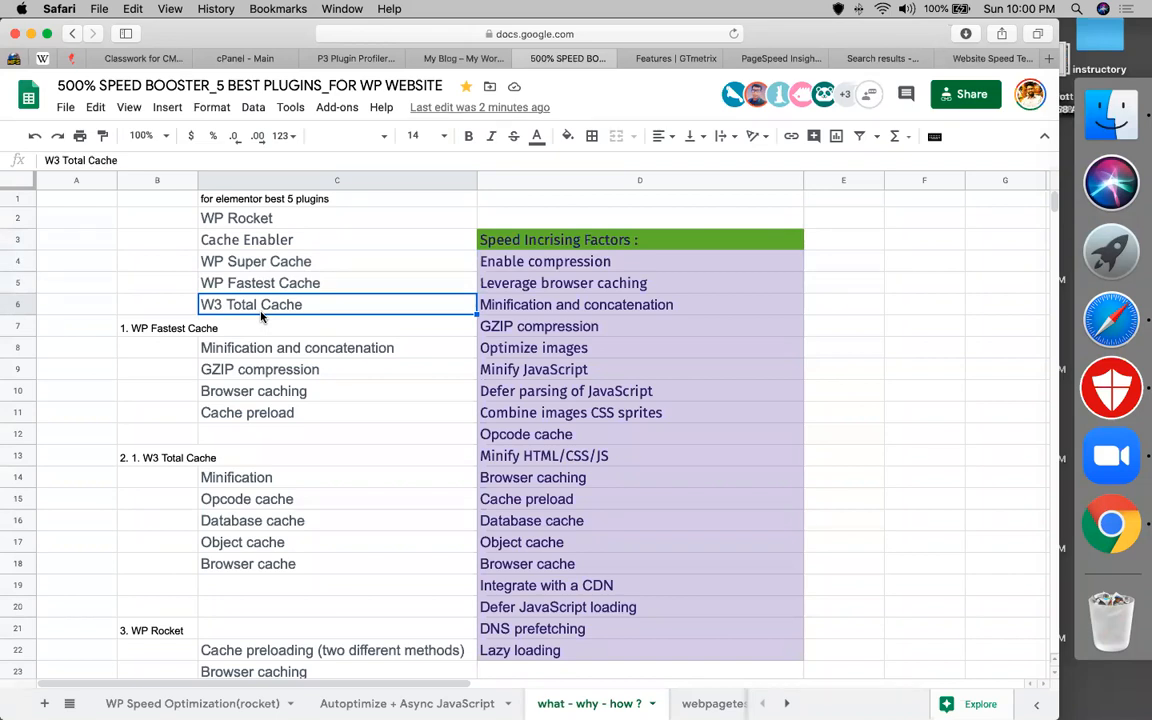
Review the WP Fastest Cache features, from Minification and concatenation to Cache preload.
left_click(160, 328)
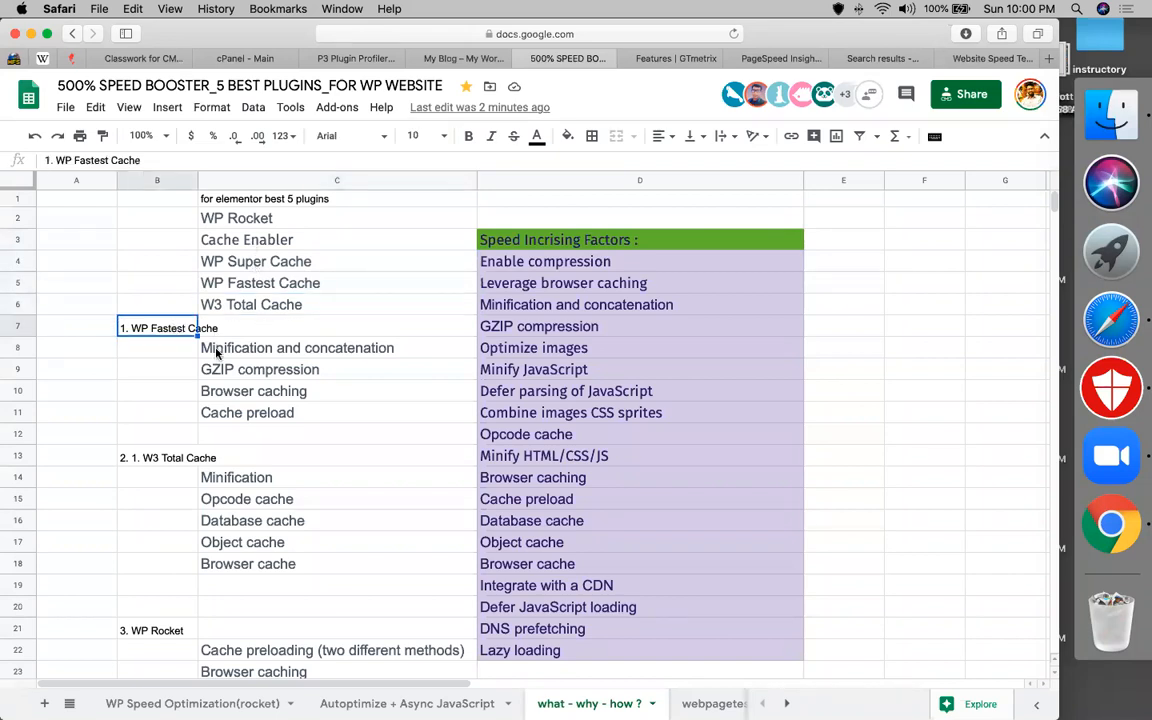
left_click(214, 352)
left_click(226, 368)
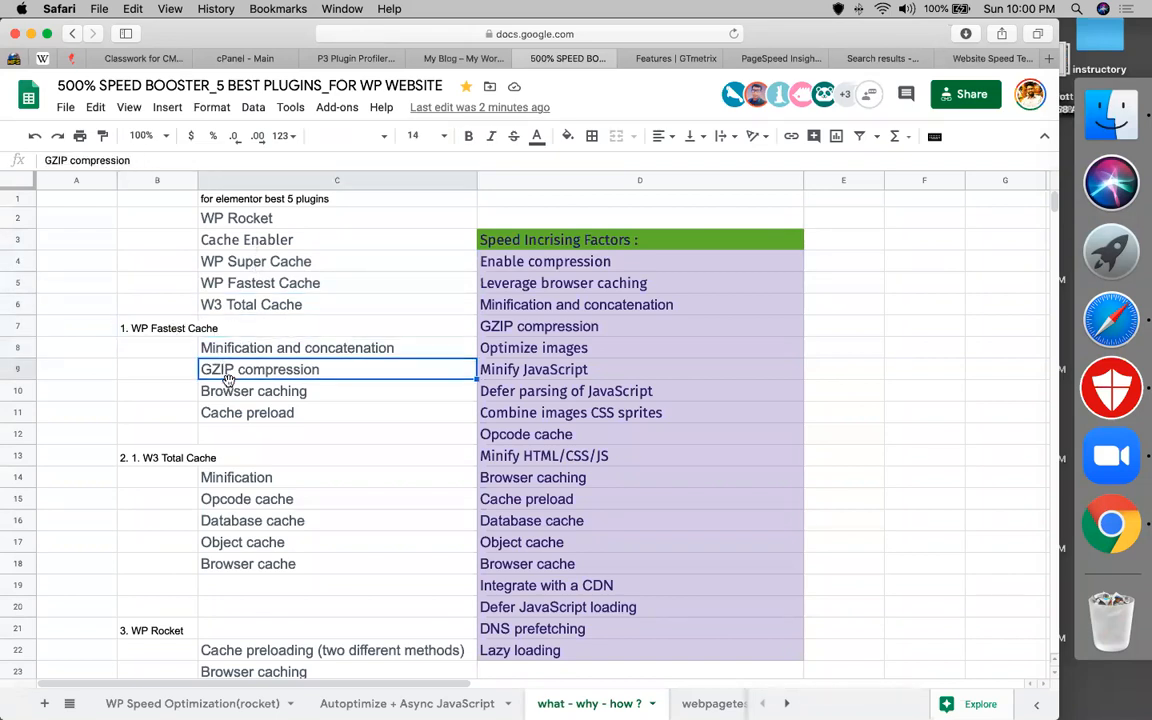
left_click(240, 396)
left_click(240, 412)
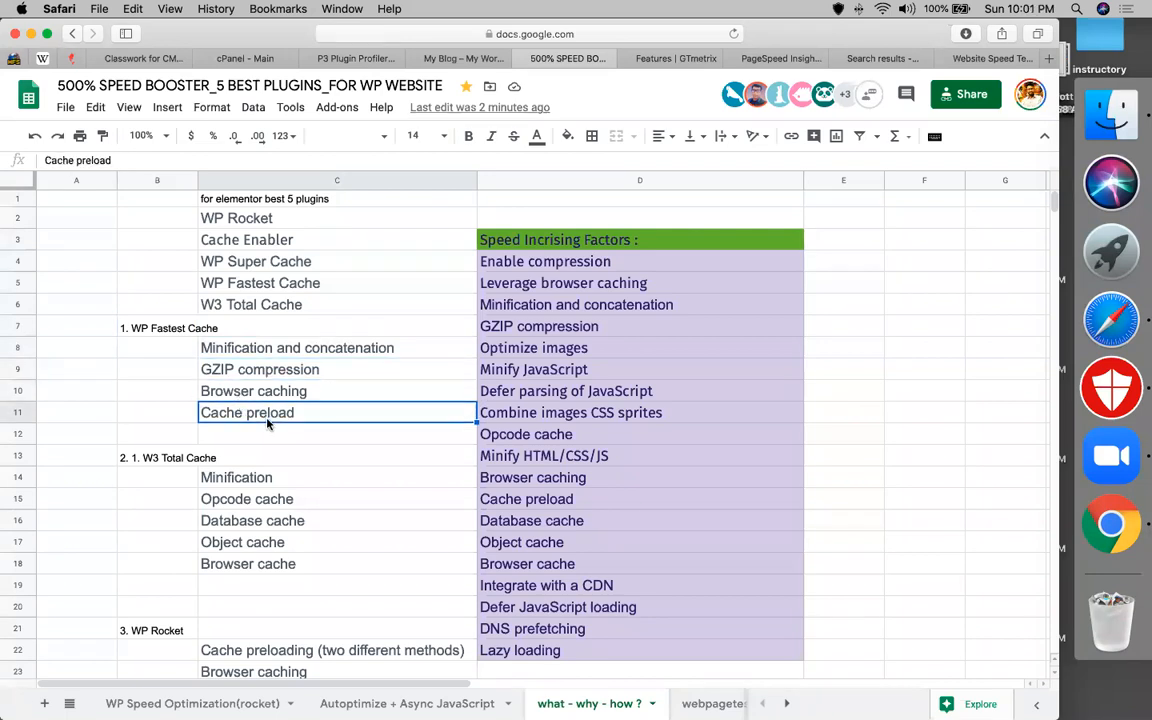
Review the W3 Total Cache features, from Minification to Browser cache.
scroll(240, 370, "down", 3)
left_click(268, 376)
left_click(286, 396)
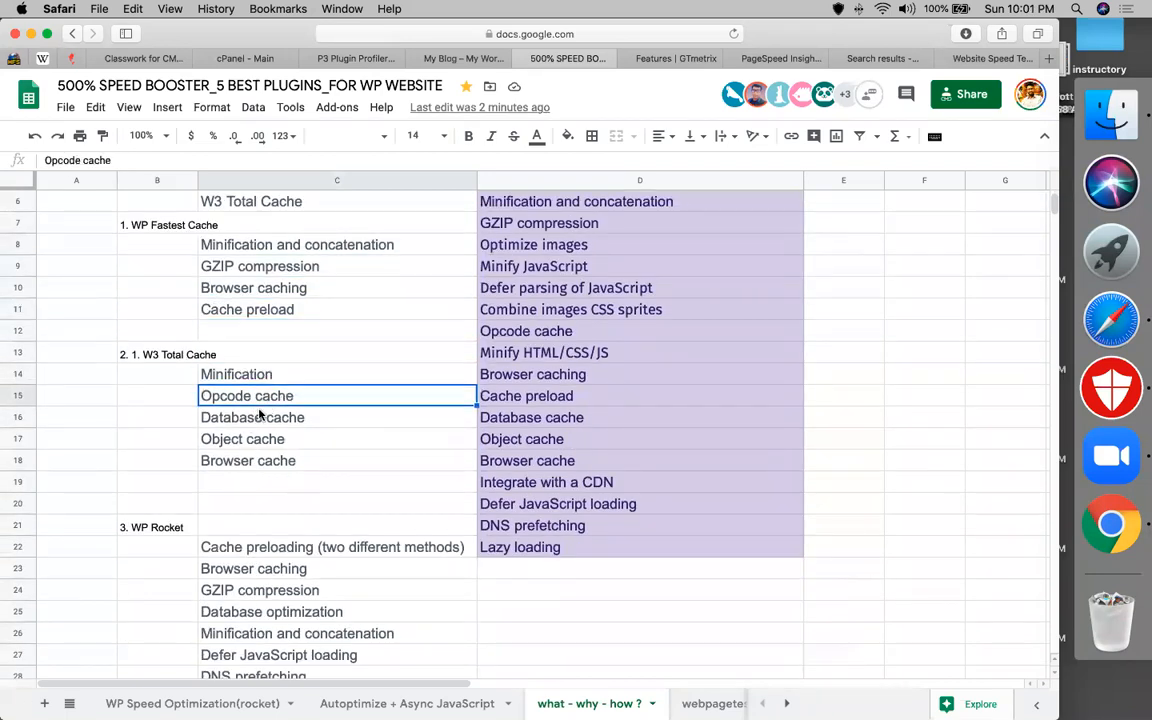
left_click(291, 416)
left_click(300, 442)
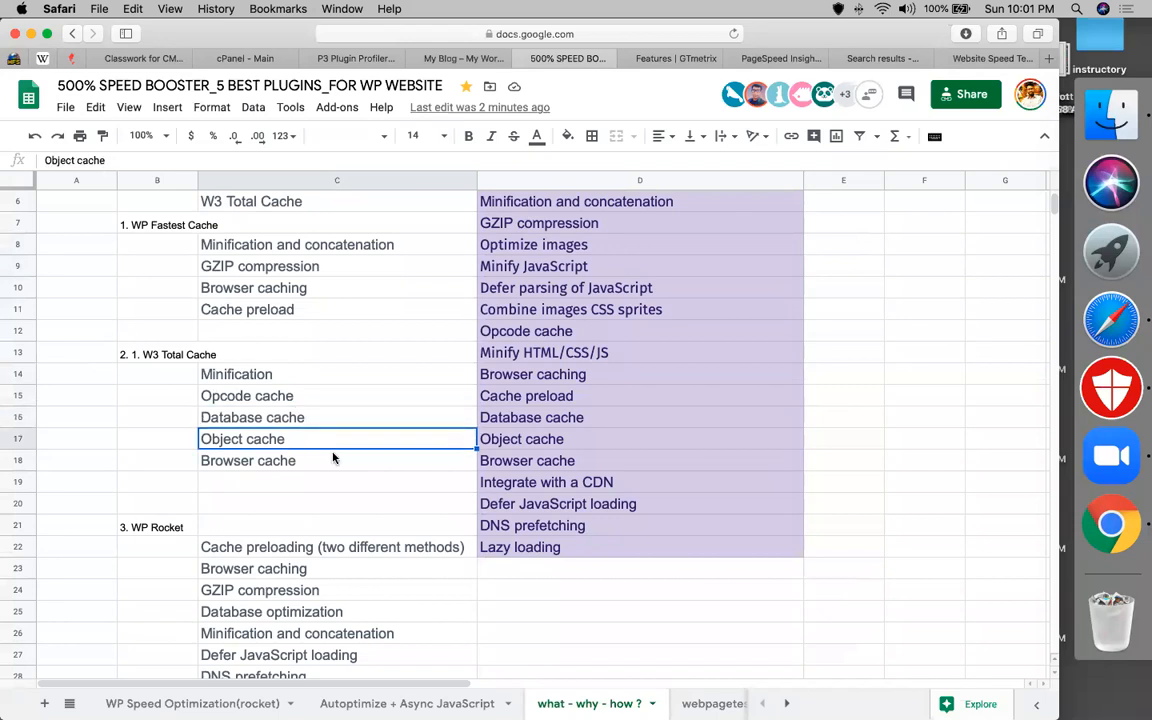
left_click(333, 459)
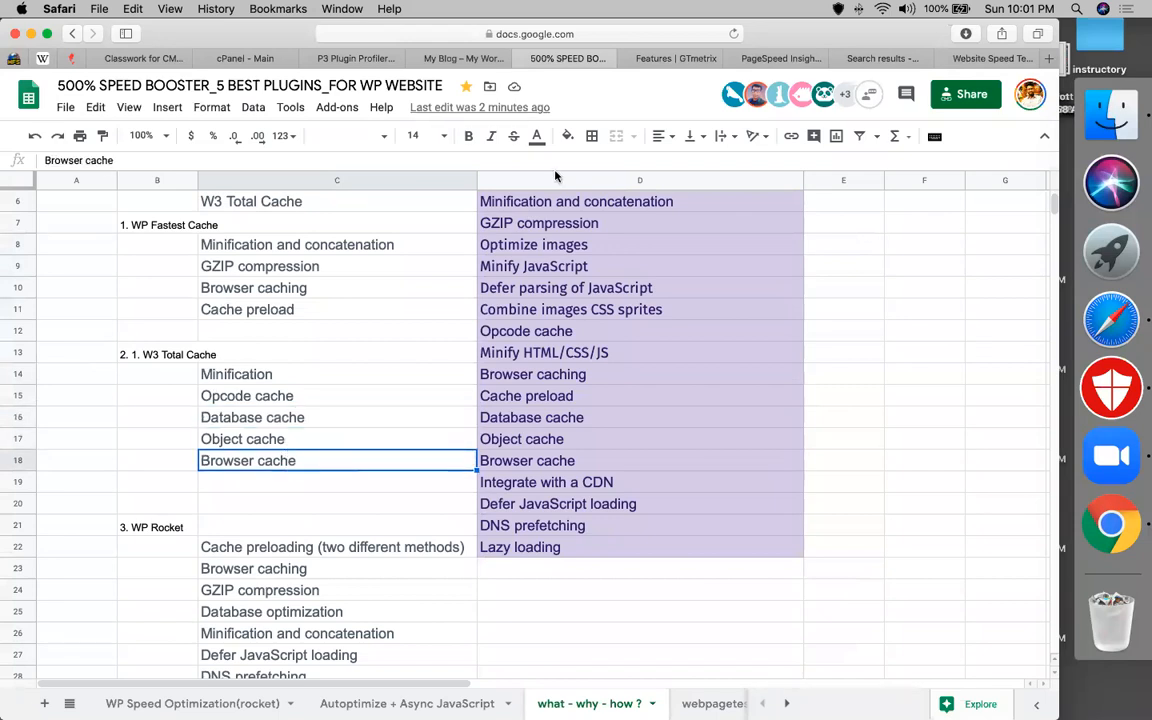
Check the PageSpeed Insights lab data again, plus the blog's page and the P3 Plugin Profiler page.
left_click(760, 58)
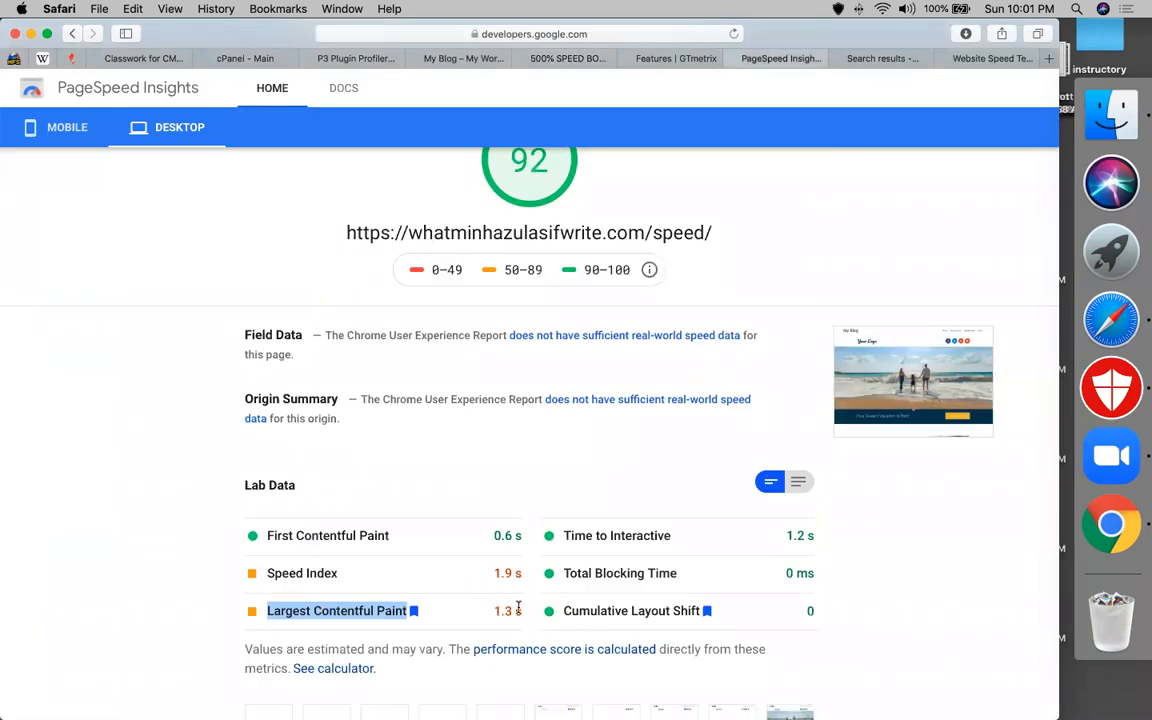
left_click(412, 58)
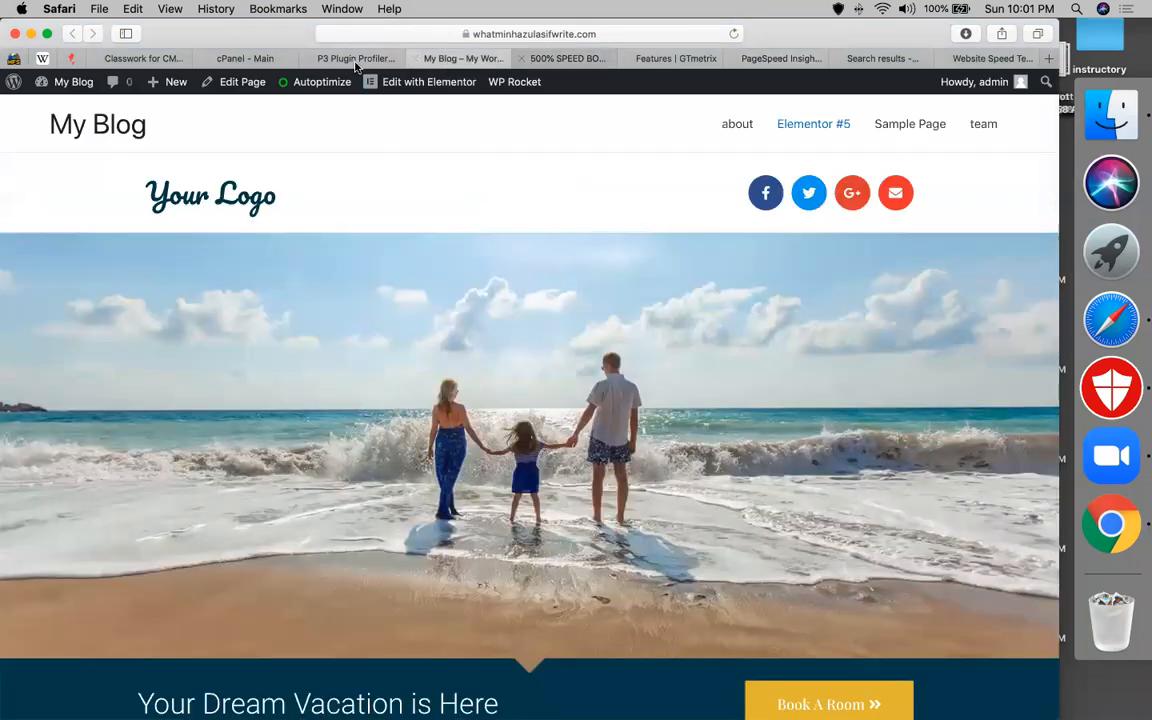
left_click(355, 59)
left_click(560, 58)
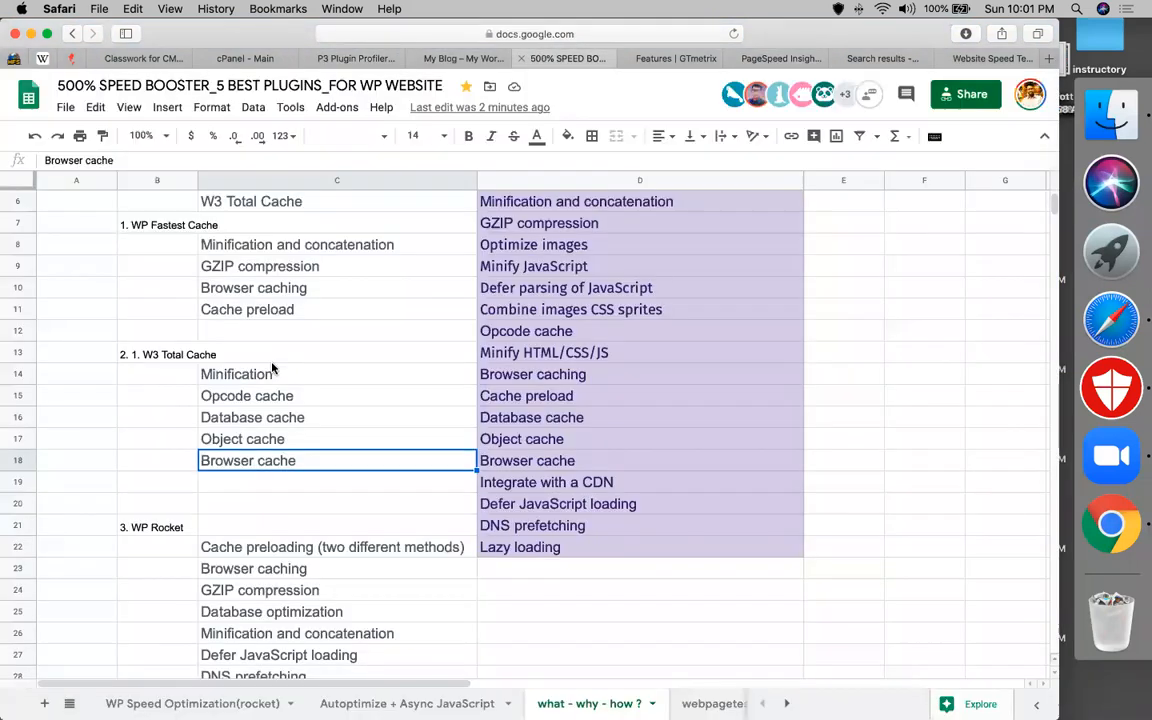
Revisit the W3 Total Cache section of the speed booster spreadsheet and review the WP Rocket features through DNS prefetching.
left_click(157, 366)
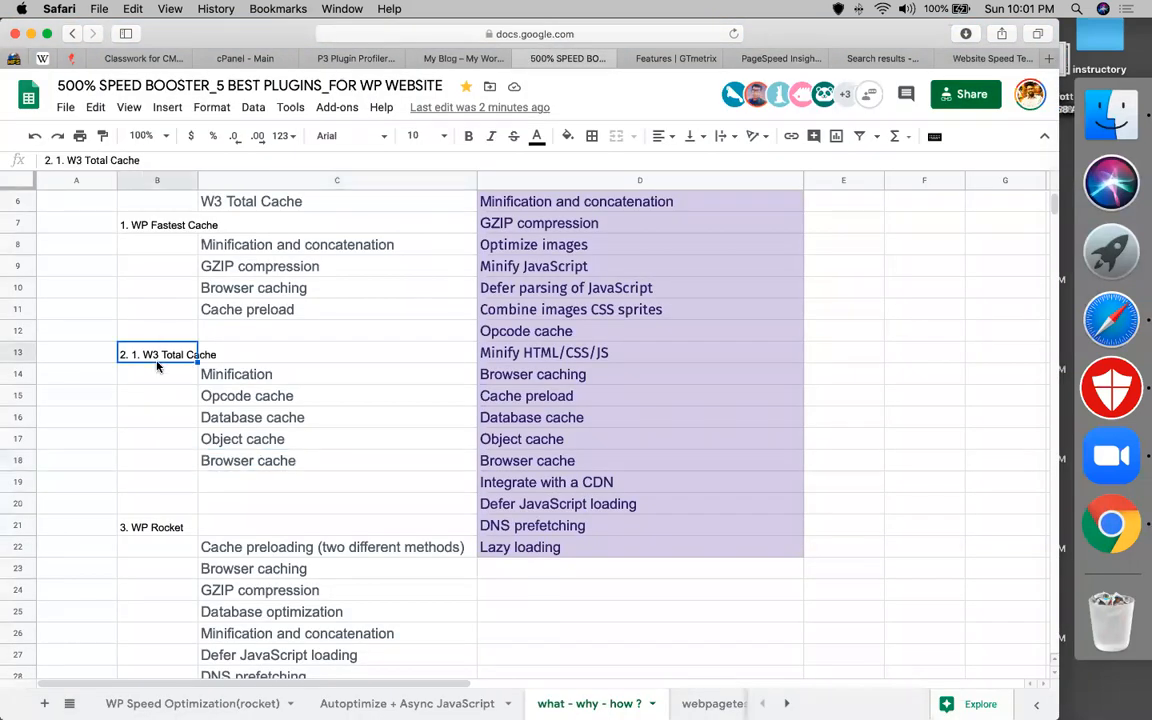
left_click(208, 462)
left_click(170, 355)
scroll(309, 488, "down", 5)
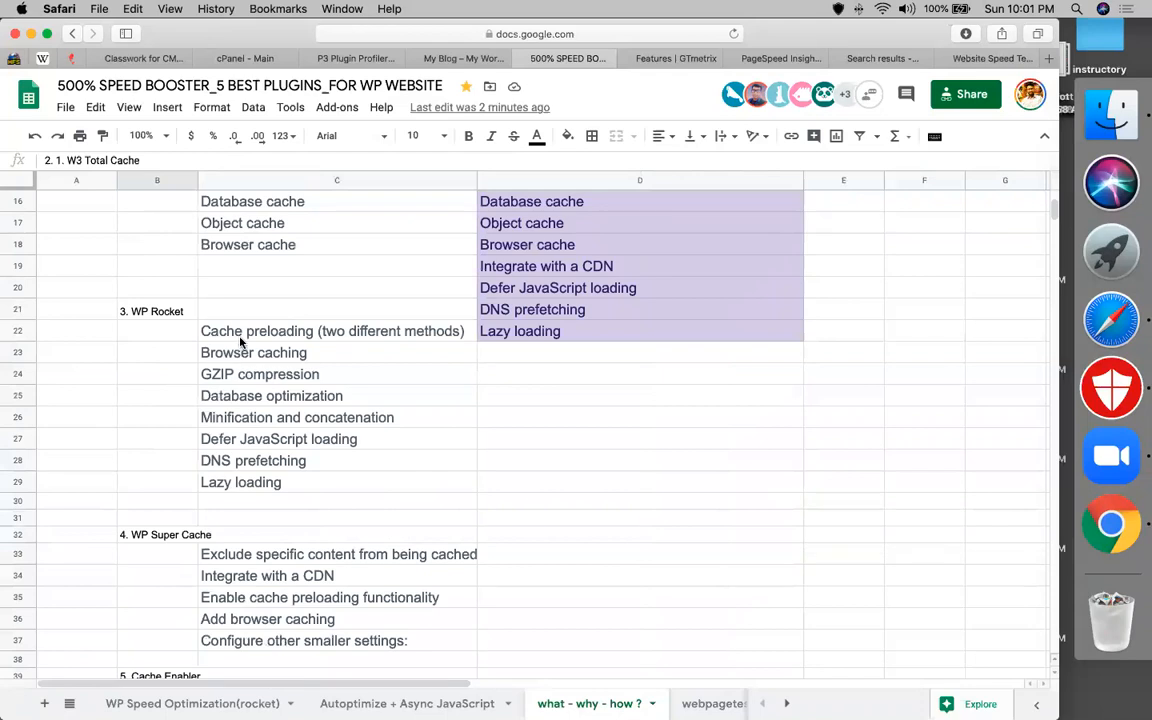
left_click(242, 334)
left_click(210, 374)
key("Down")
key("Down")
key("Down")
key("Down")
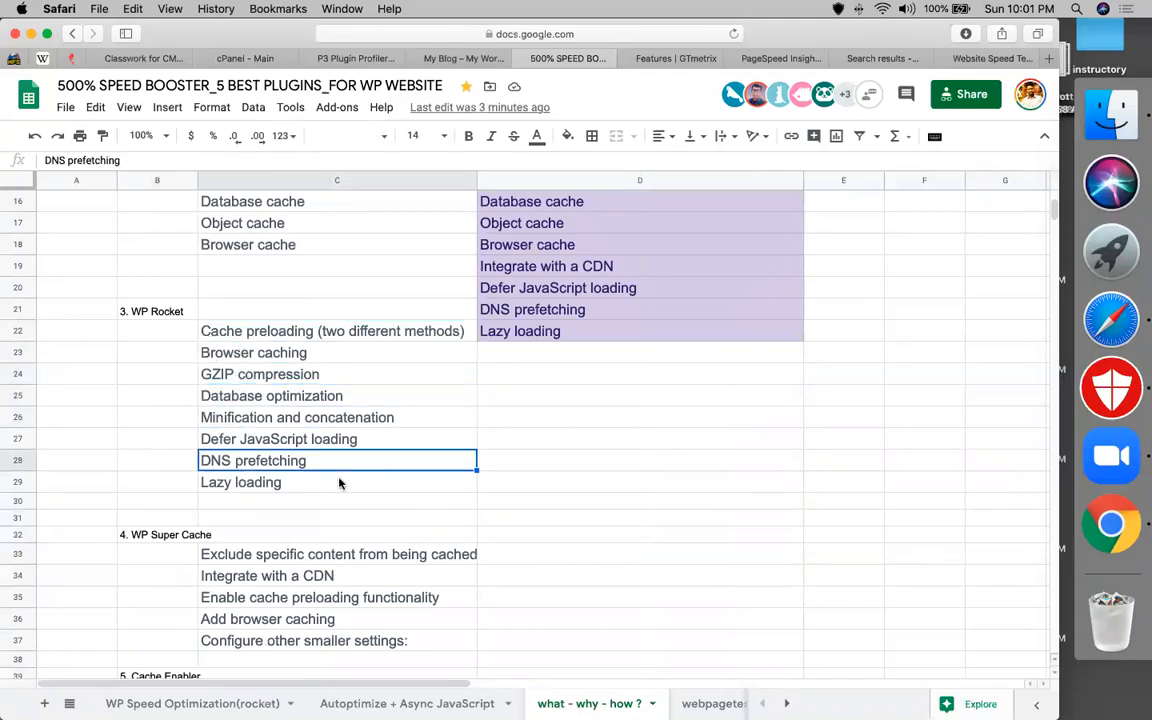
scroll(339, 483, "down", 3)
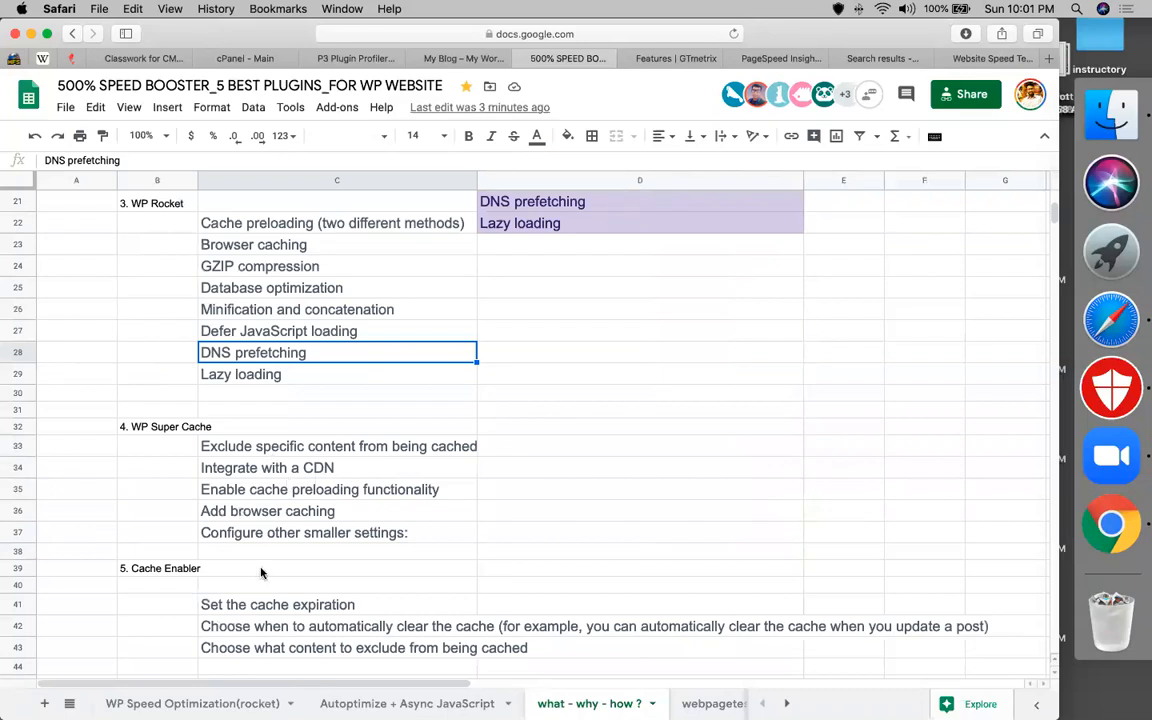
Review the WP Super Cache and Cache Enabler features and return to the Speed Incrising Factors list in the spreadsheet.
scroll(261, 572, "down", 5)
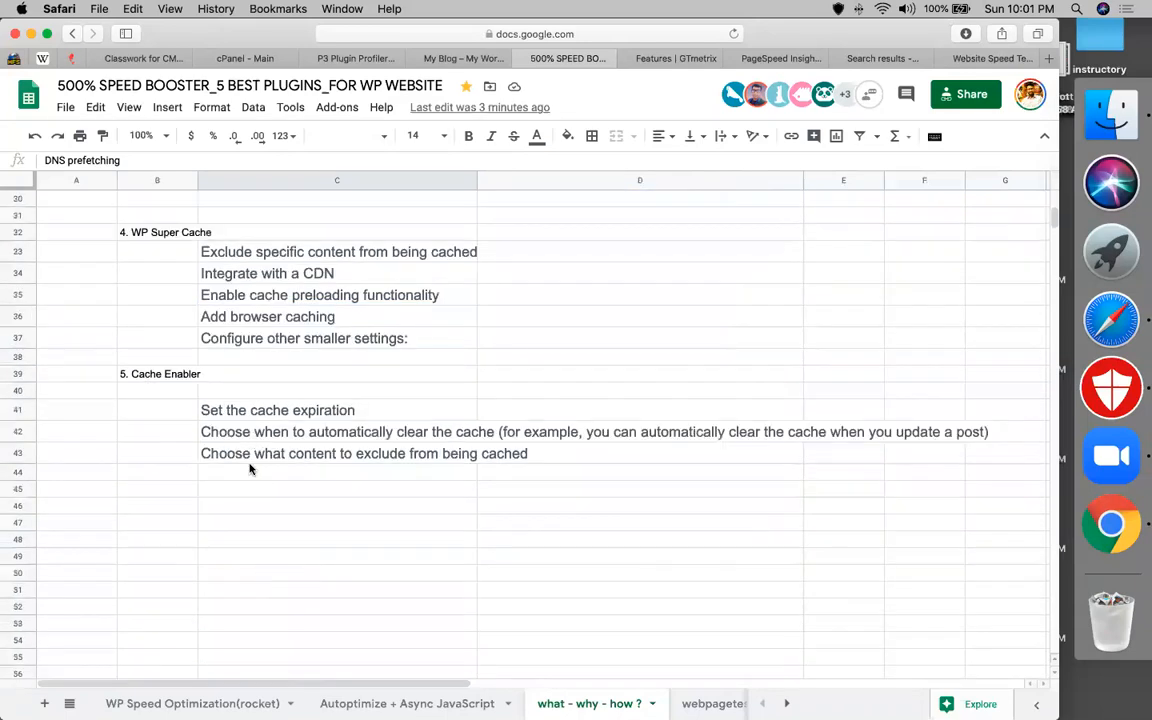
scroll(250, 469, "up", 5)
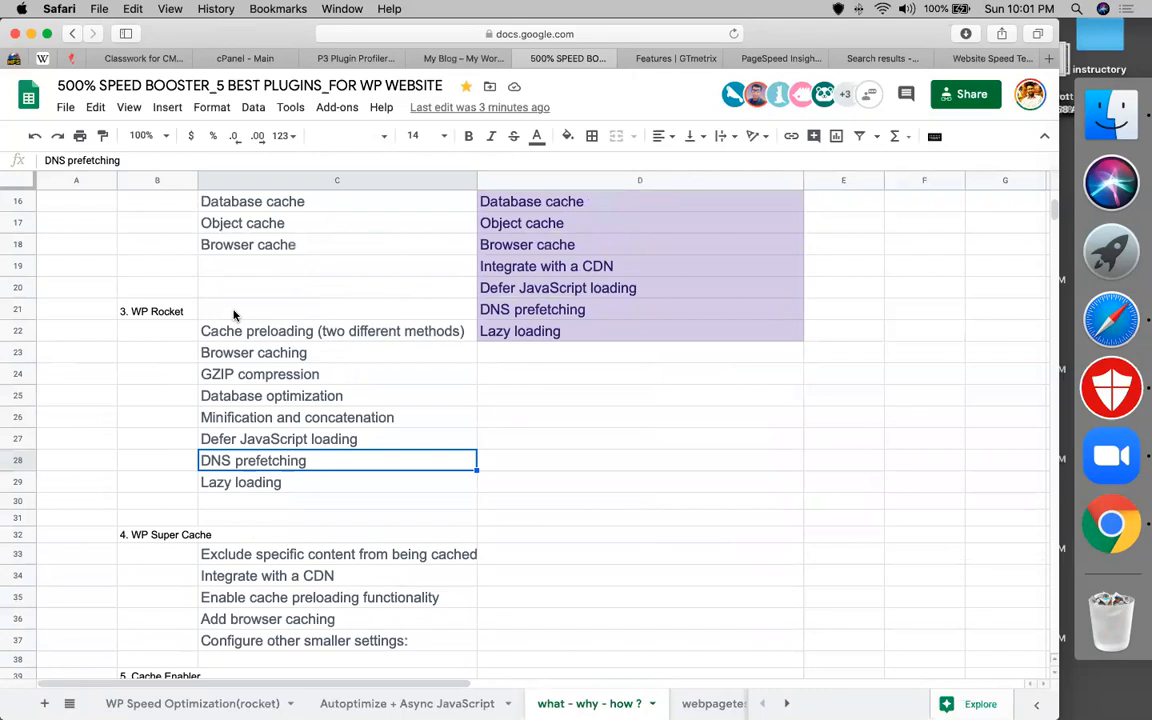
scroll(489, 268, "up", 5)
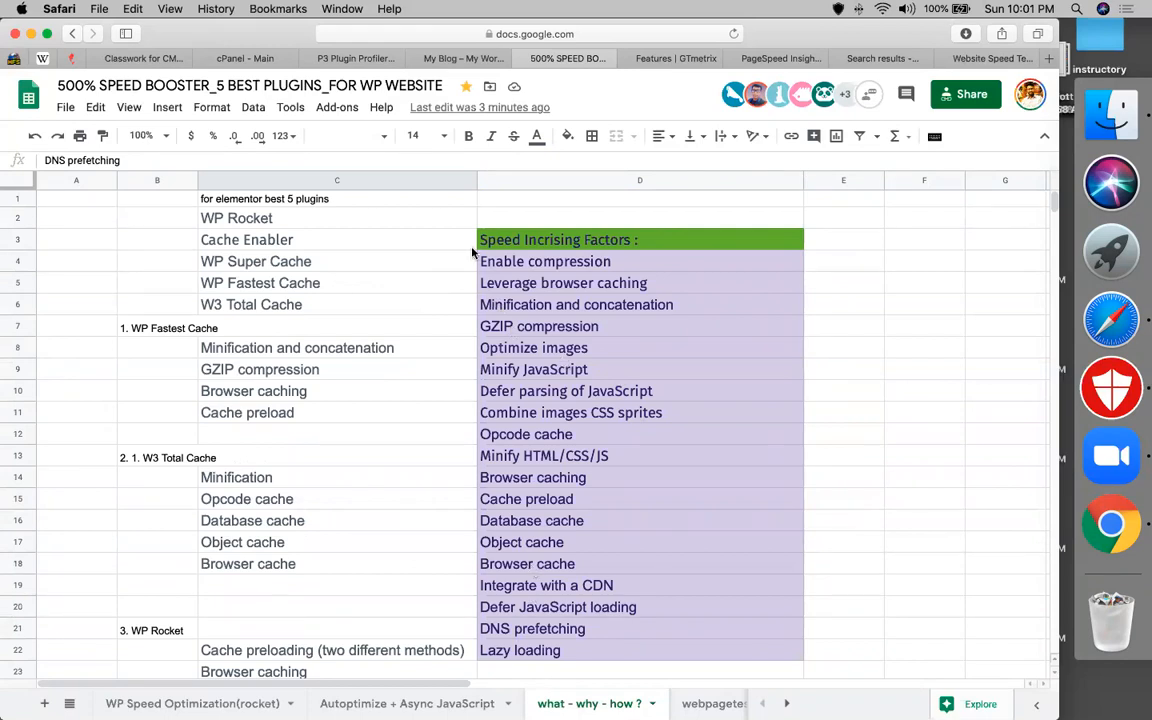
Open the results of the completed P3 performance scan and view the Runtime by Plugin chart.
left_click(351, 62)
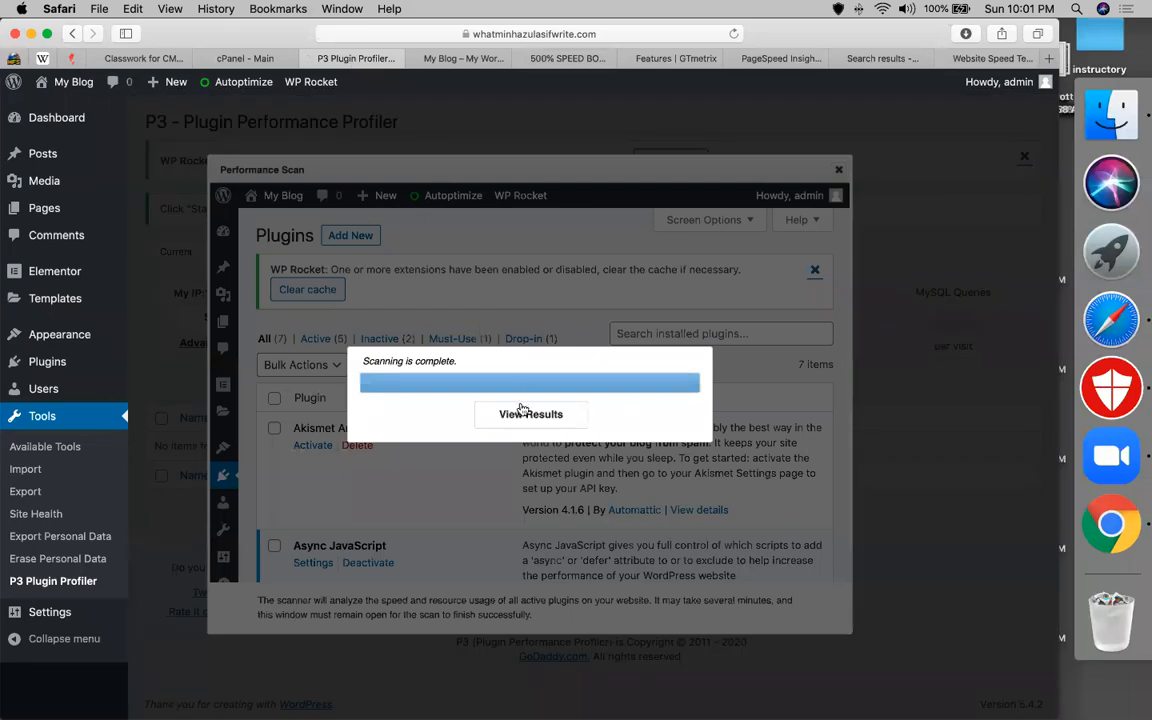
left_click(531, 423)
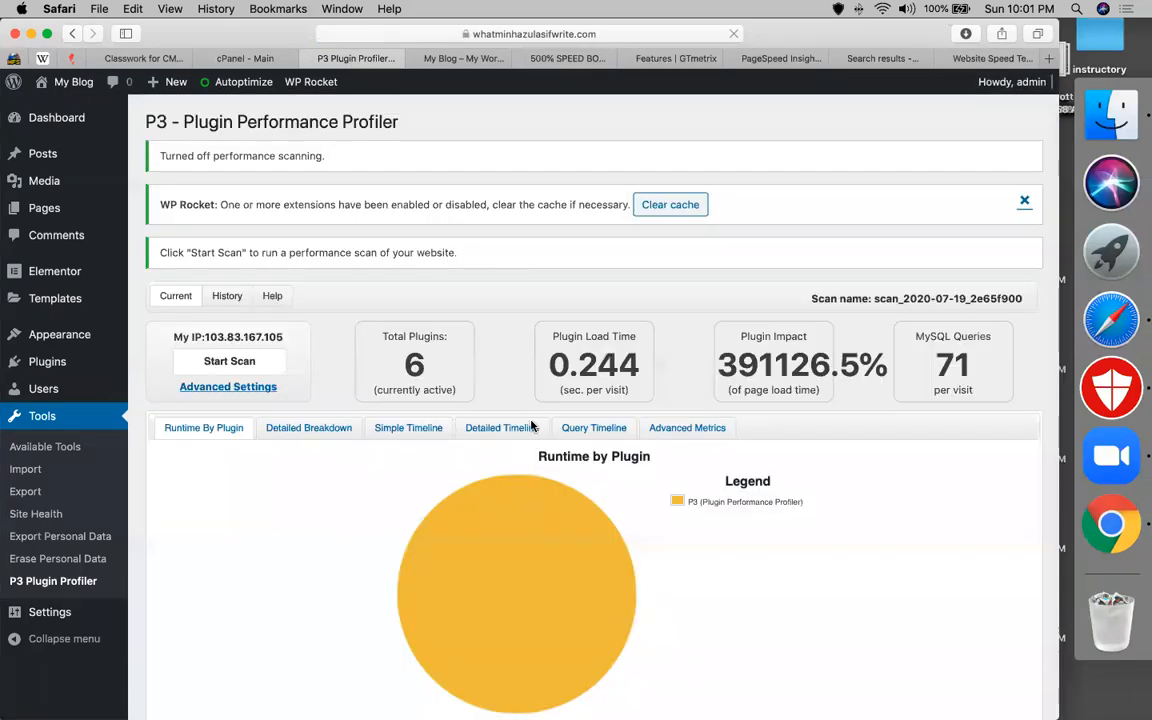
scroll(531, 425, "down", 3)
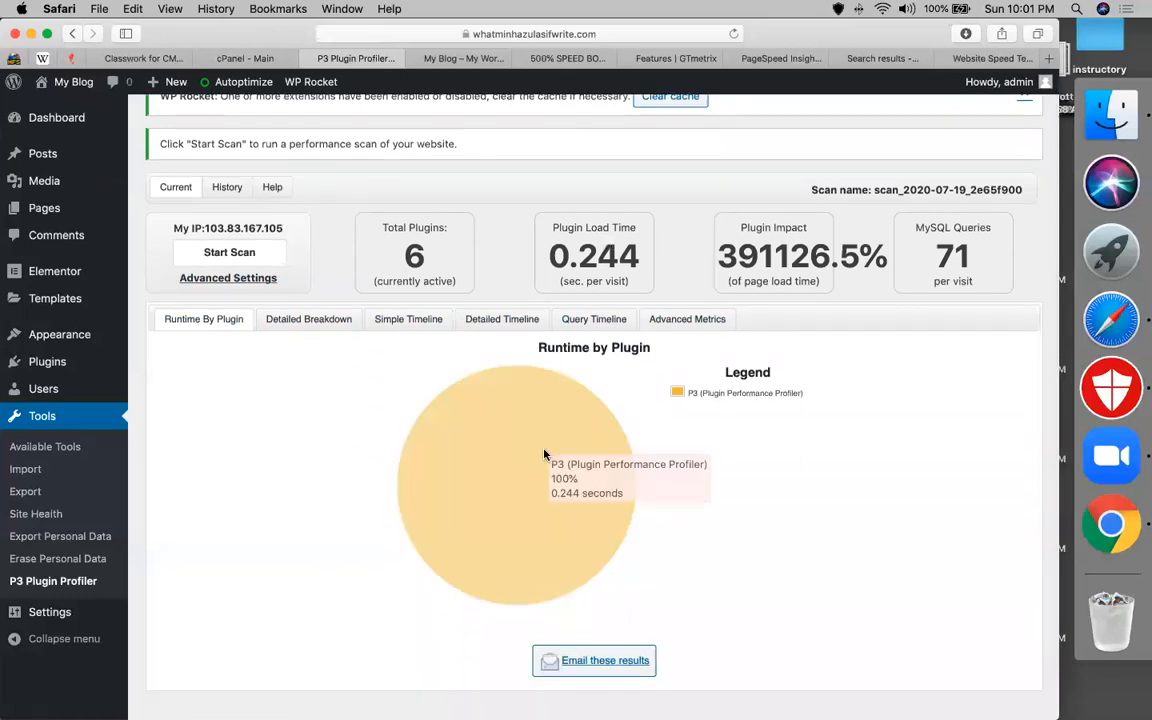
Examine the scan's Detailed Breakdown, Simple Timeline and Detailed Timeline charts, checking the plugin time at individual timeline points.
left_click(390, 326)
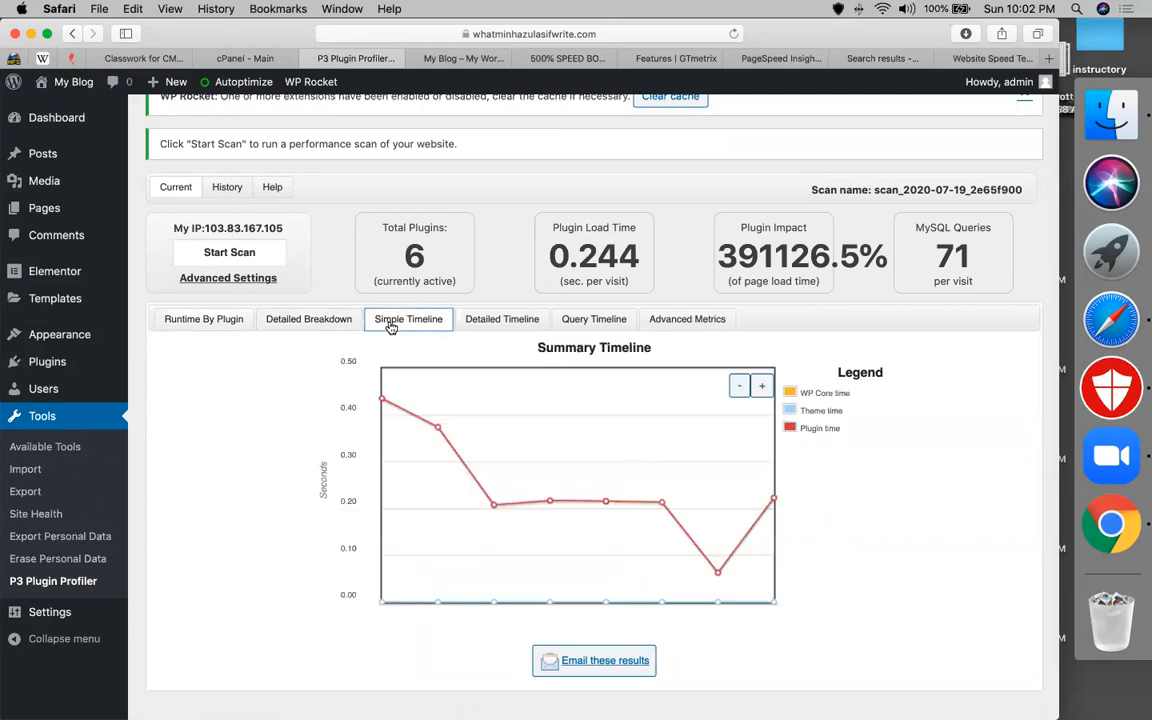
left_click(318, 324)
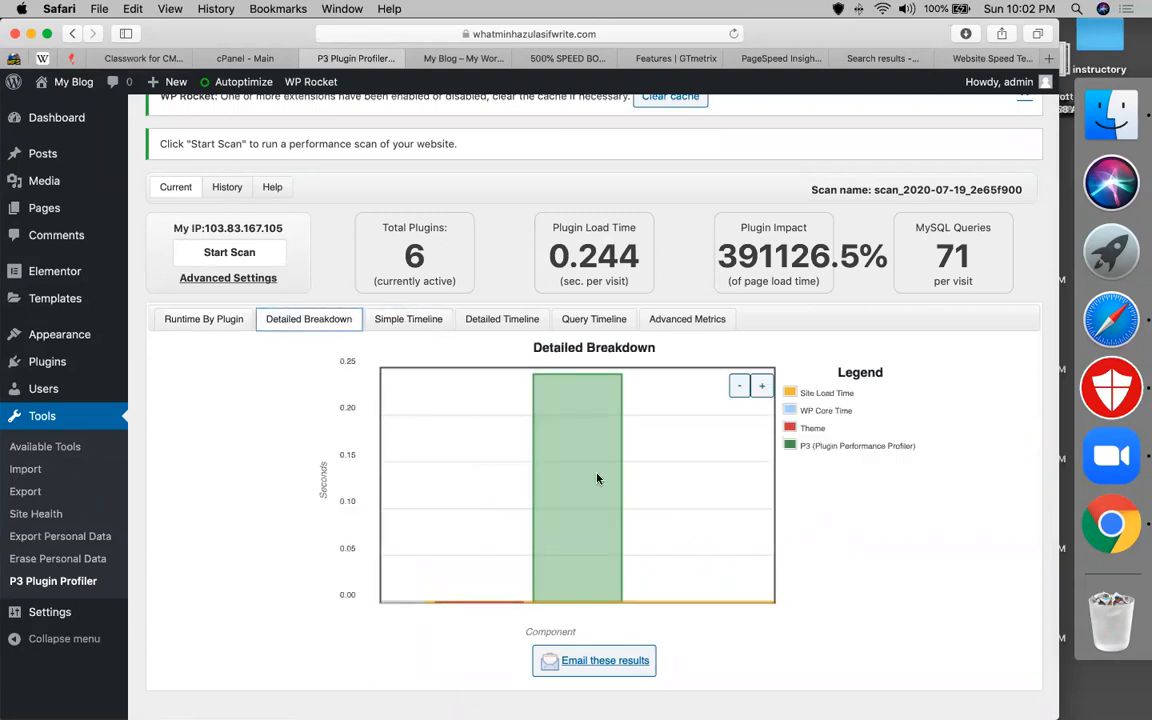
left_click(407, 324)
mouse_move(450, 432)
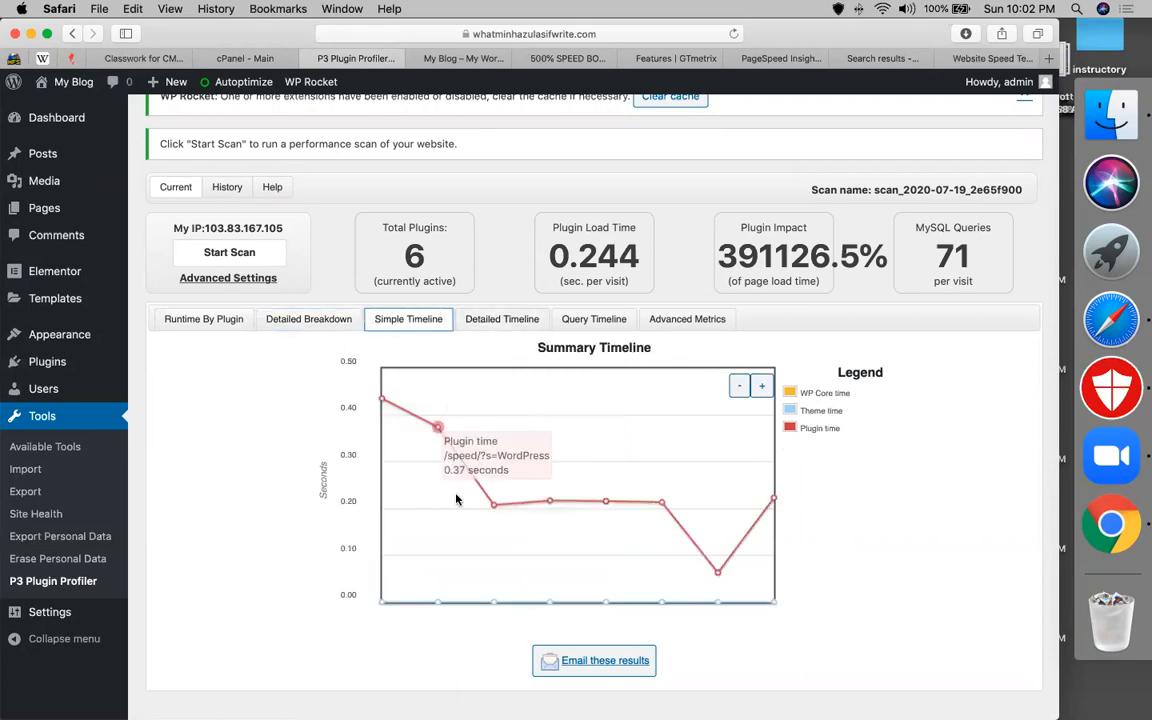
mouse_move(494, 508)
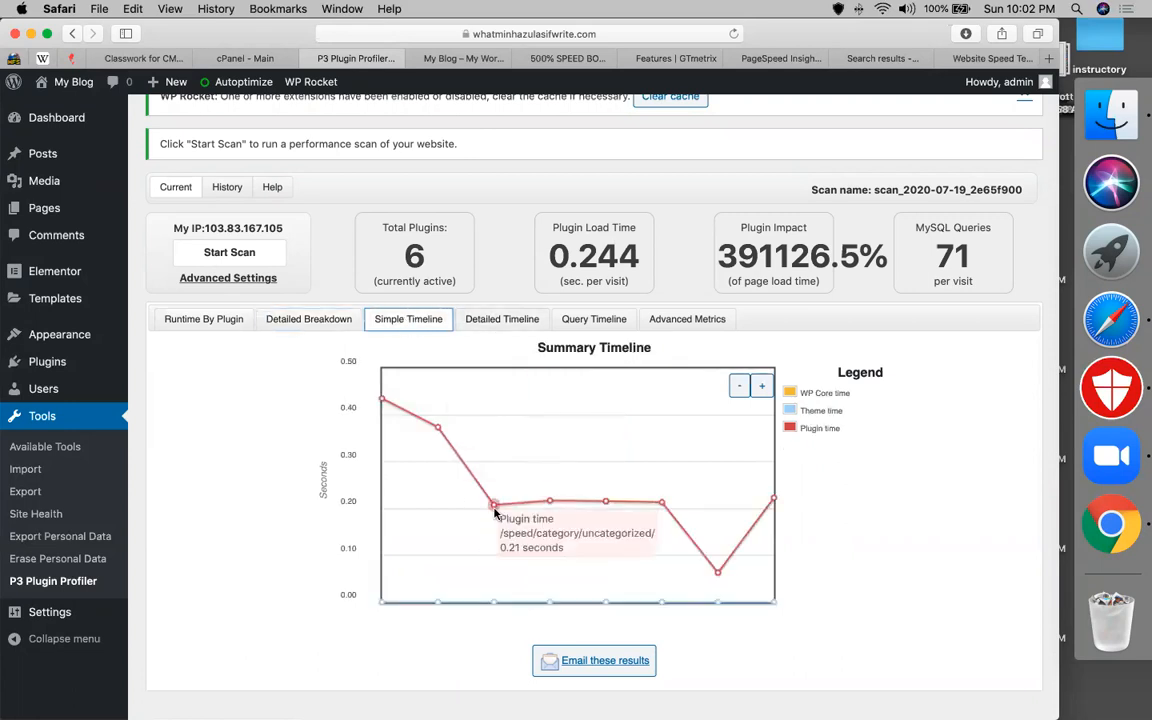
left_click(490, 324)
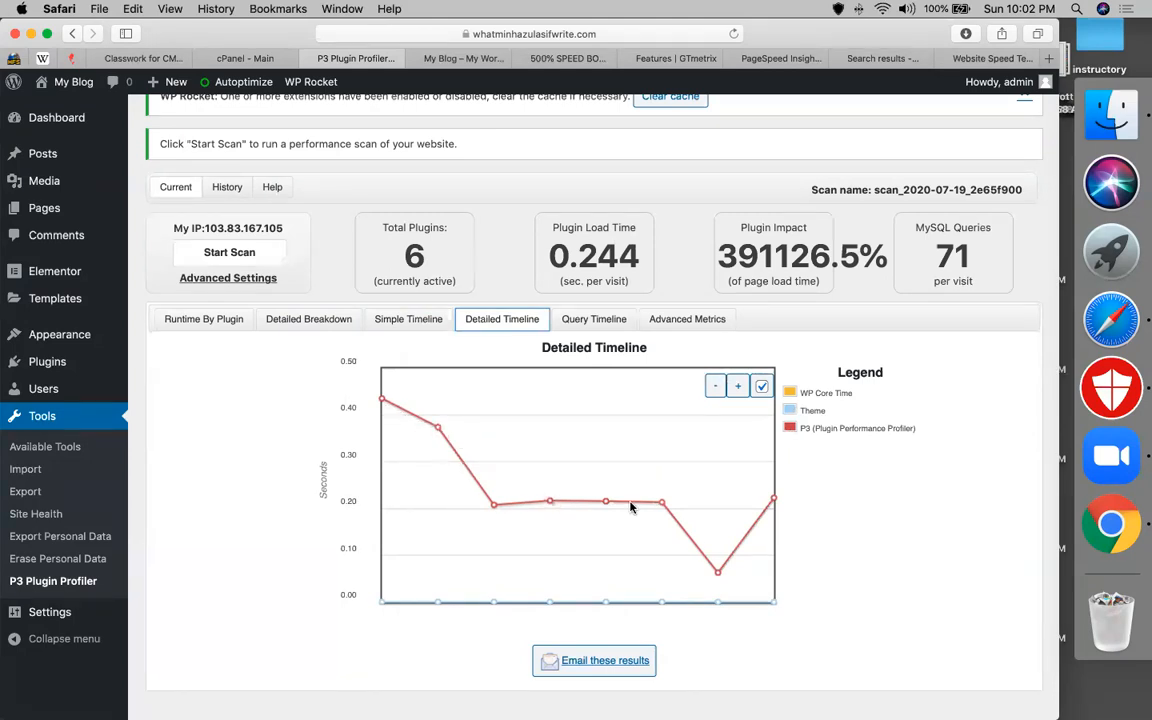
Review the scan's Advanced Metrics, highlighting the Total Load Time and checking the Site Load Time.
left_click(671, 320)
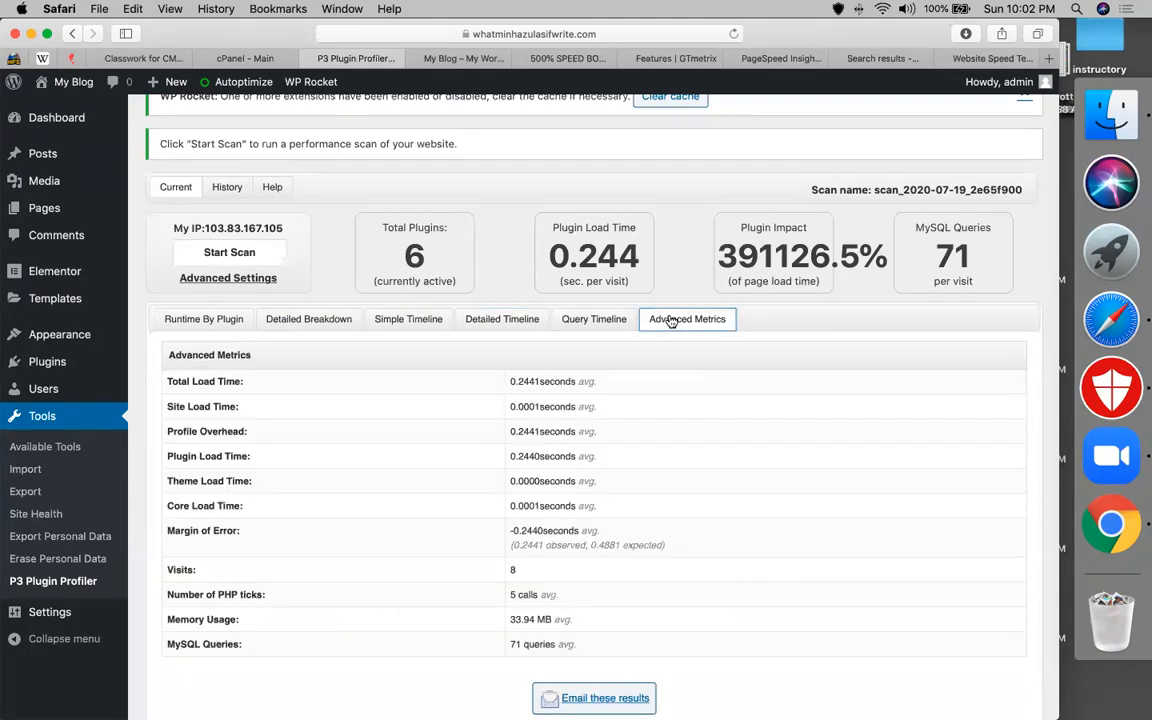
double_click(515, 381)
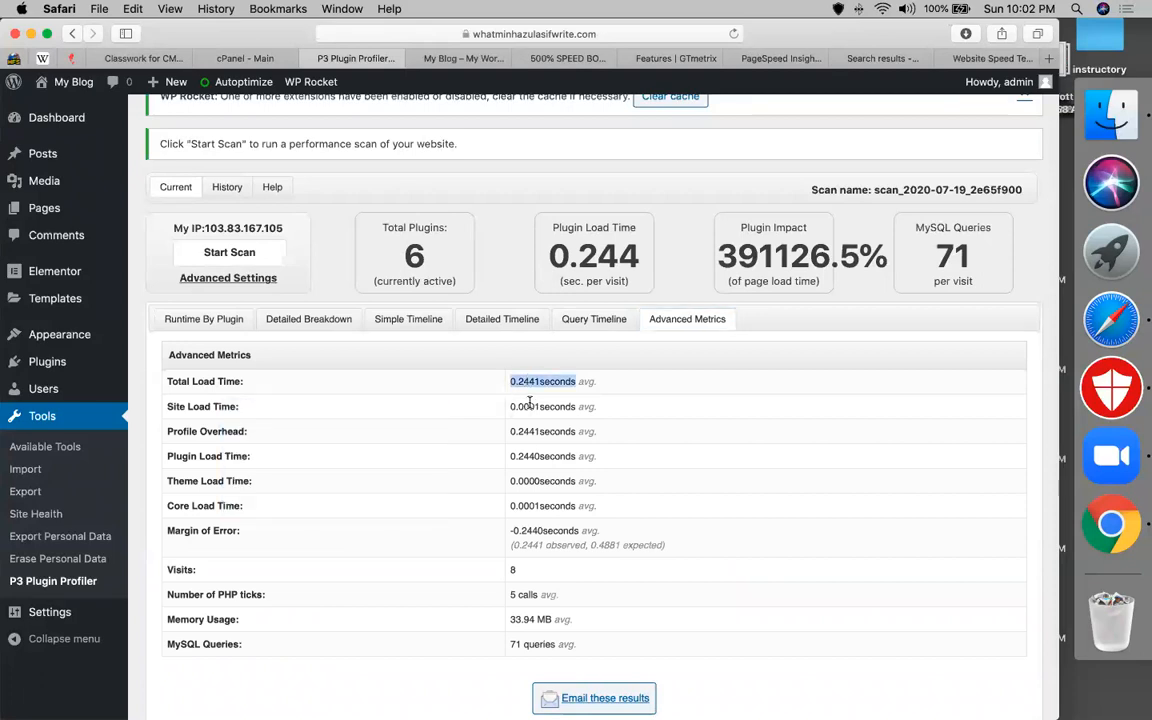
double_click(519, 406)
left_click(521, 405)
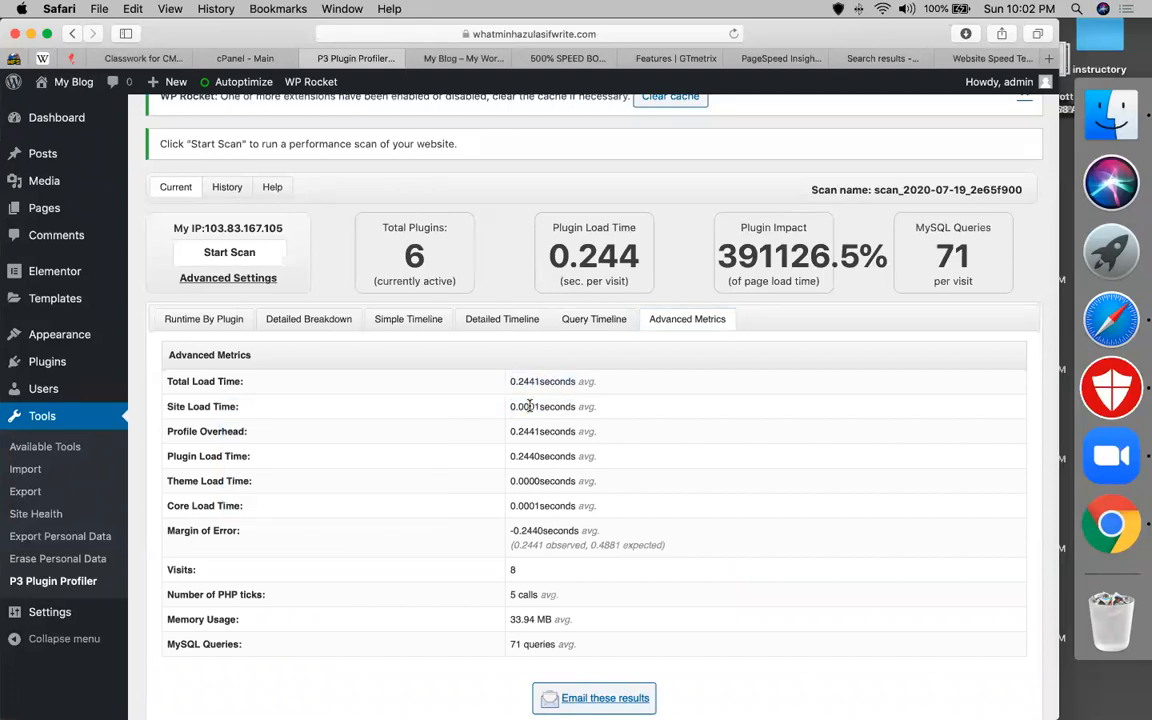
double_click(518, 388)
double_click(526, 379)
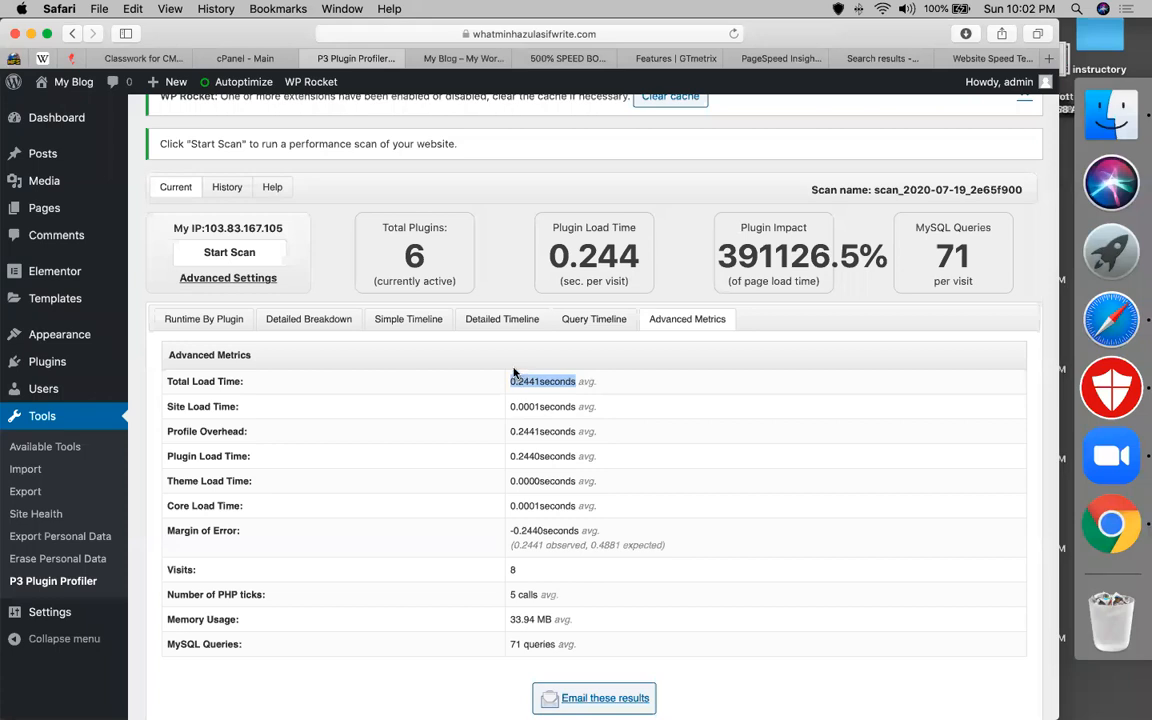
Examine the Query Timeline chart and check the number of queries at its individual points.
left_click(505, 319)
left_click(573, 321)
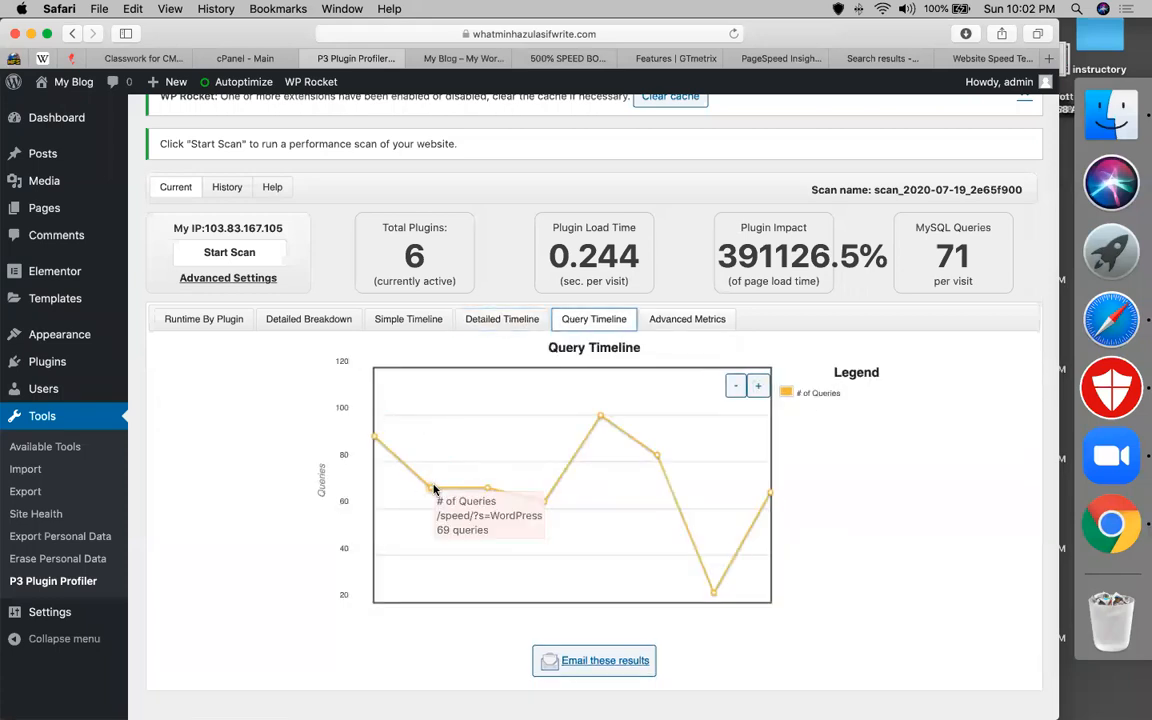
mouse_move(544, 507)
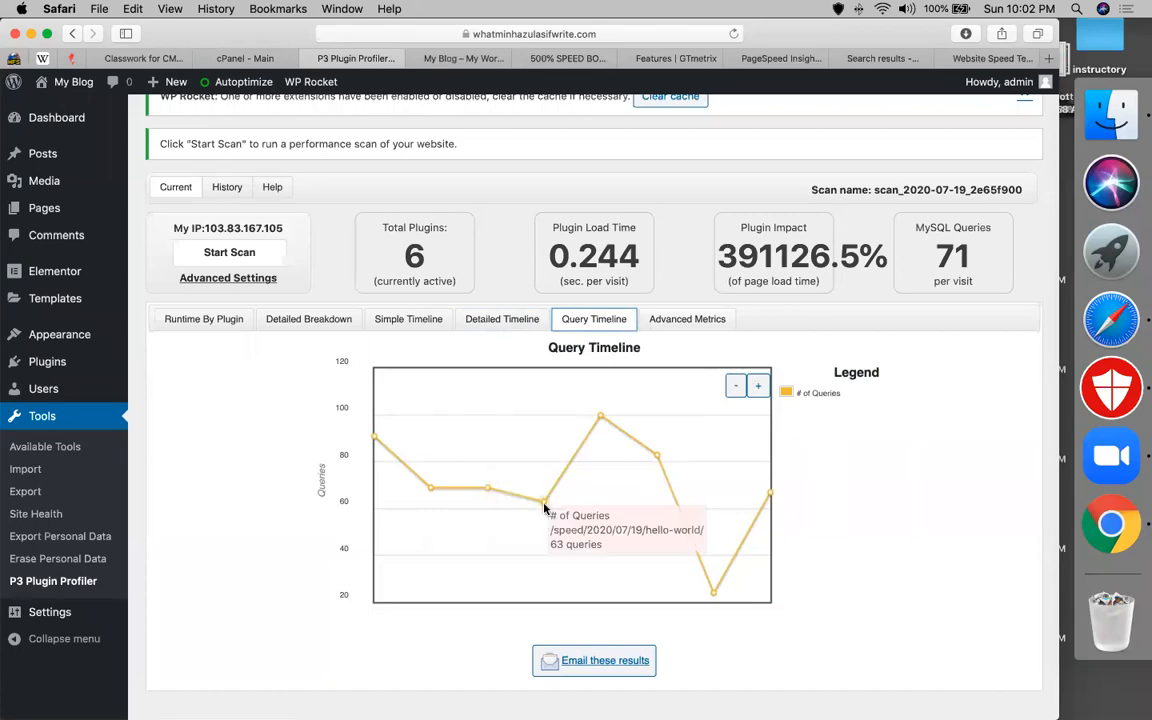
mouse_move(597, 425)
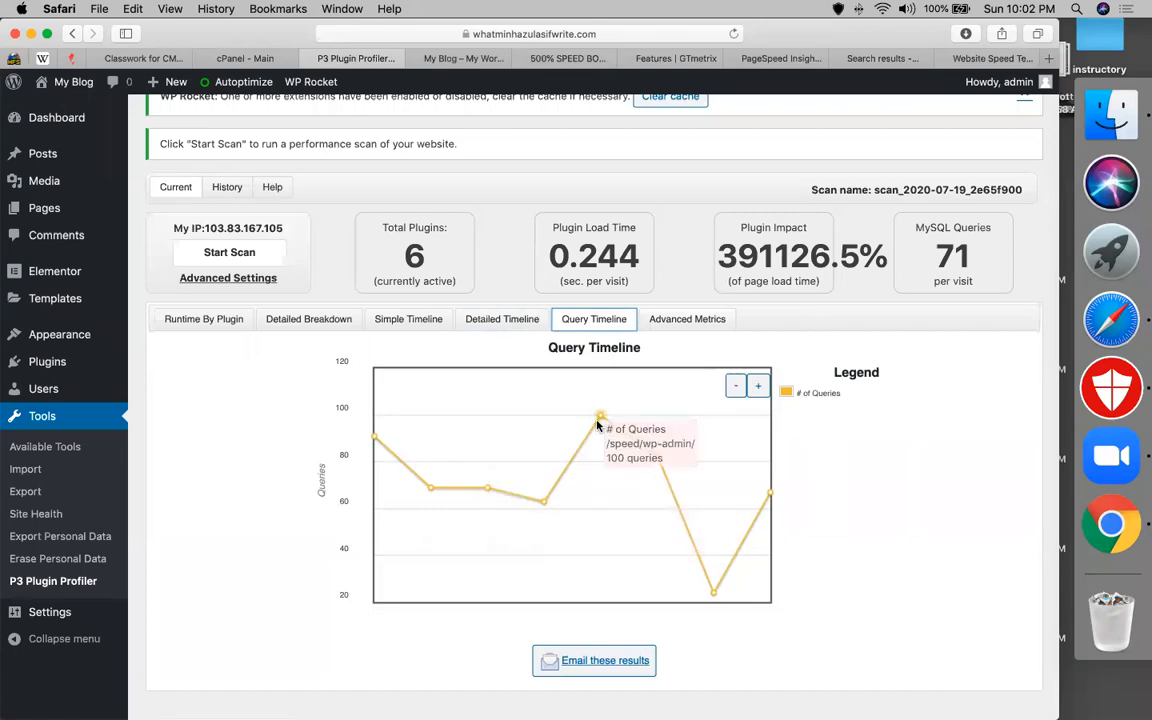
mouse_move(662, 457)
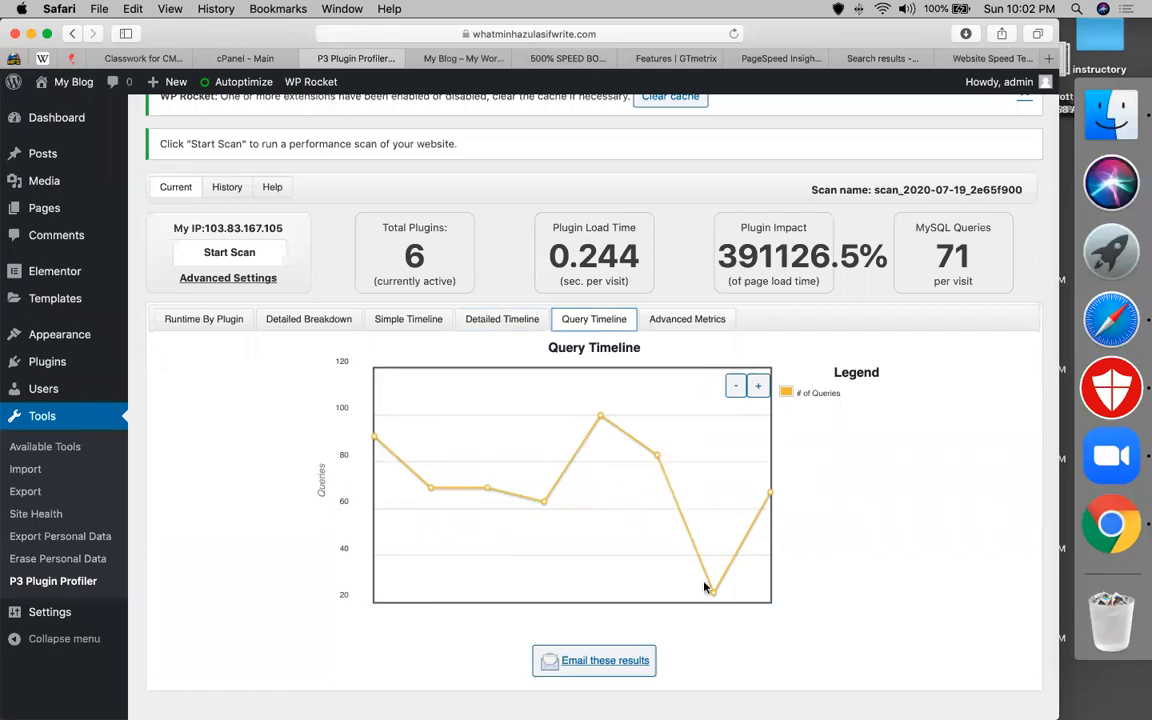
mouse_move(712, 591)
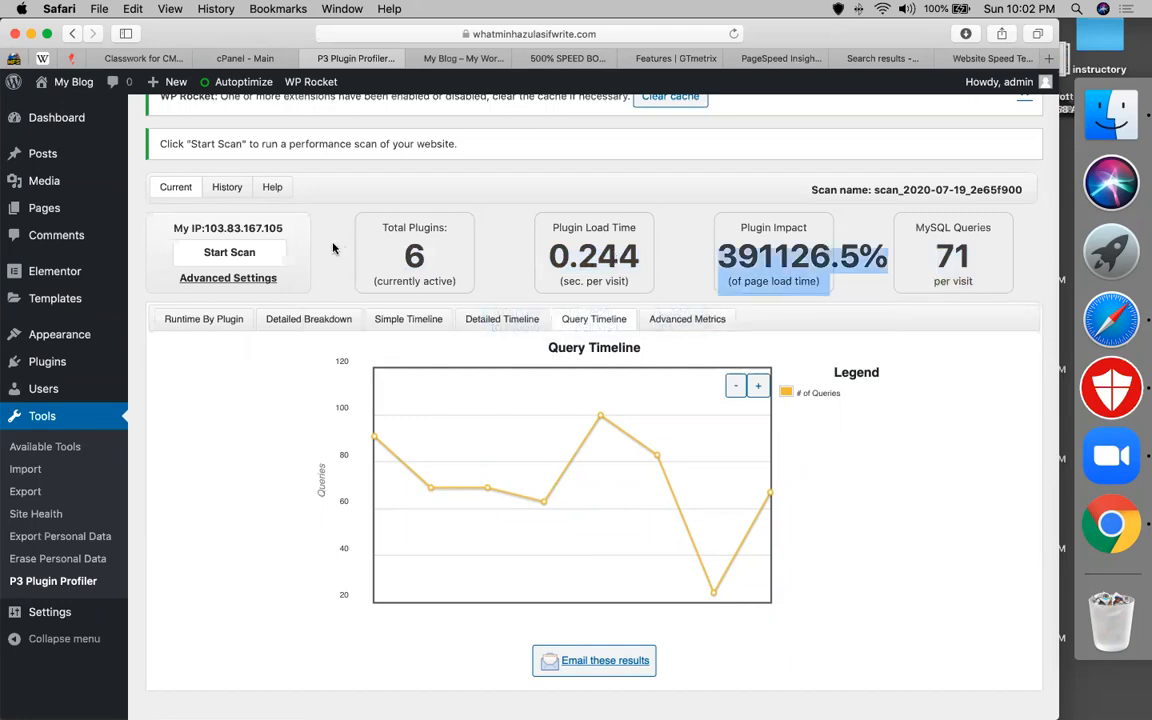
Look over the profiler's Advanced Settings and close them, and check the Detailed Breakdown and Runtime by Plugin charts for P3's load time.
left_click(265, 284)
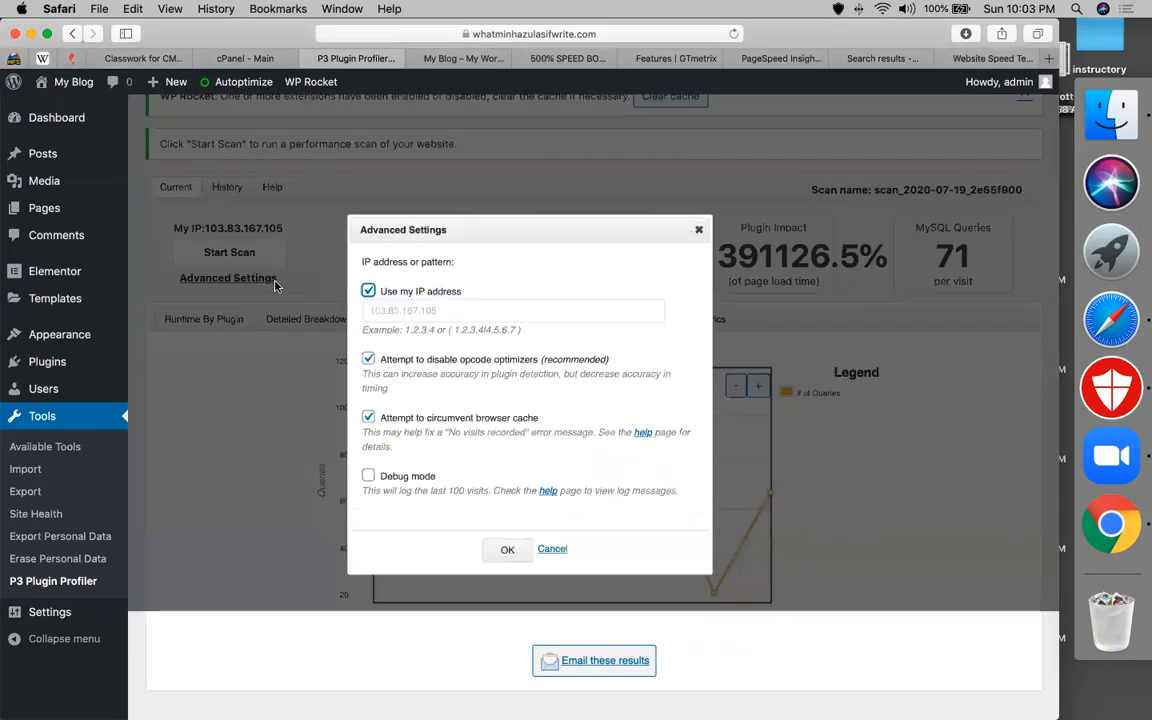
left_click(699, 231)
left_click(322, 322)
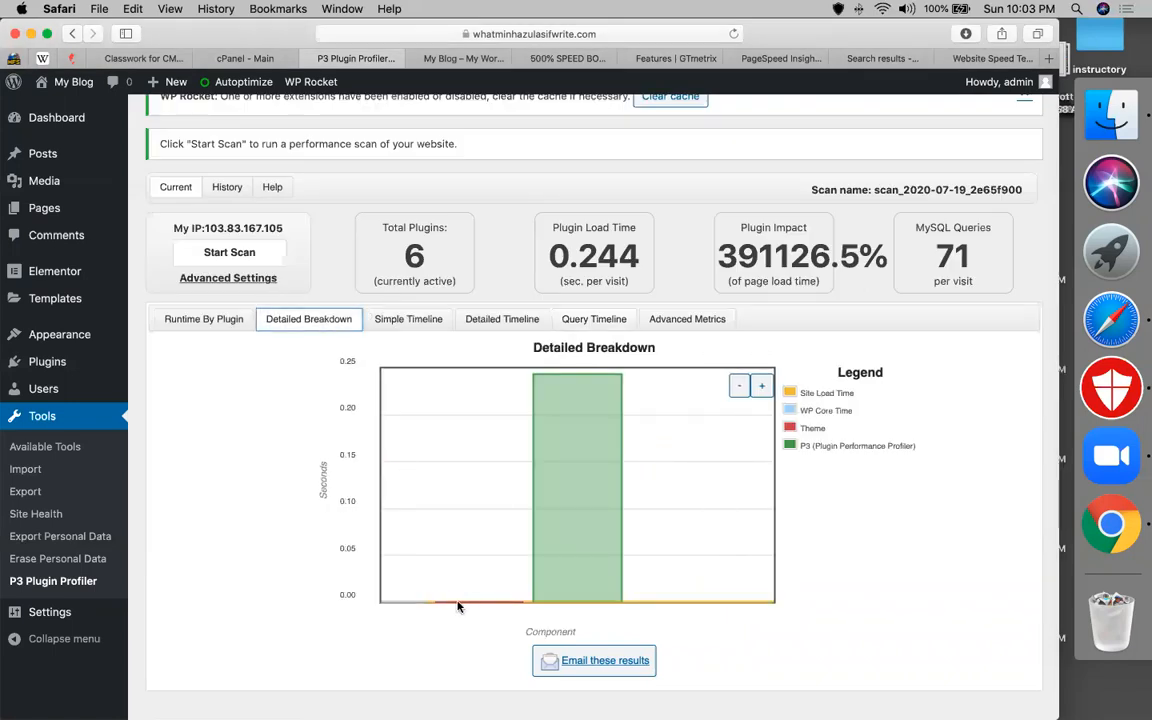
mouse_move(571, 579)
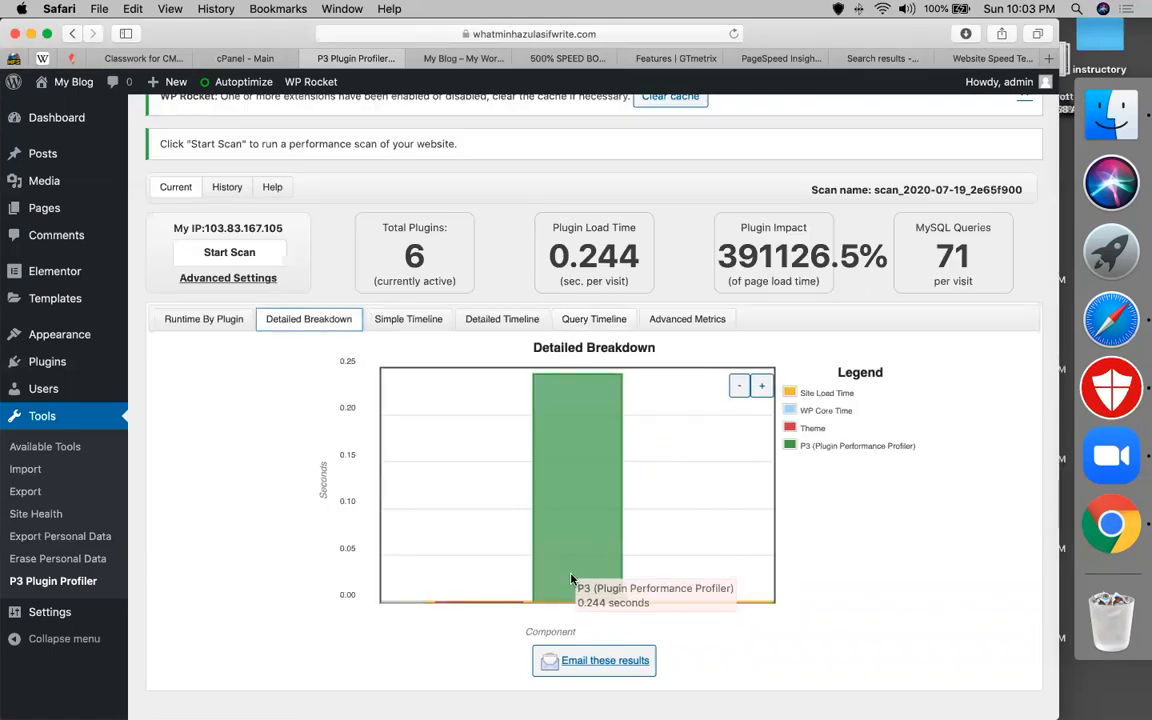
left_click(201, 320)
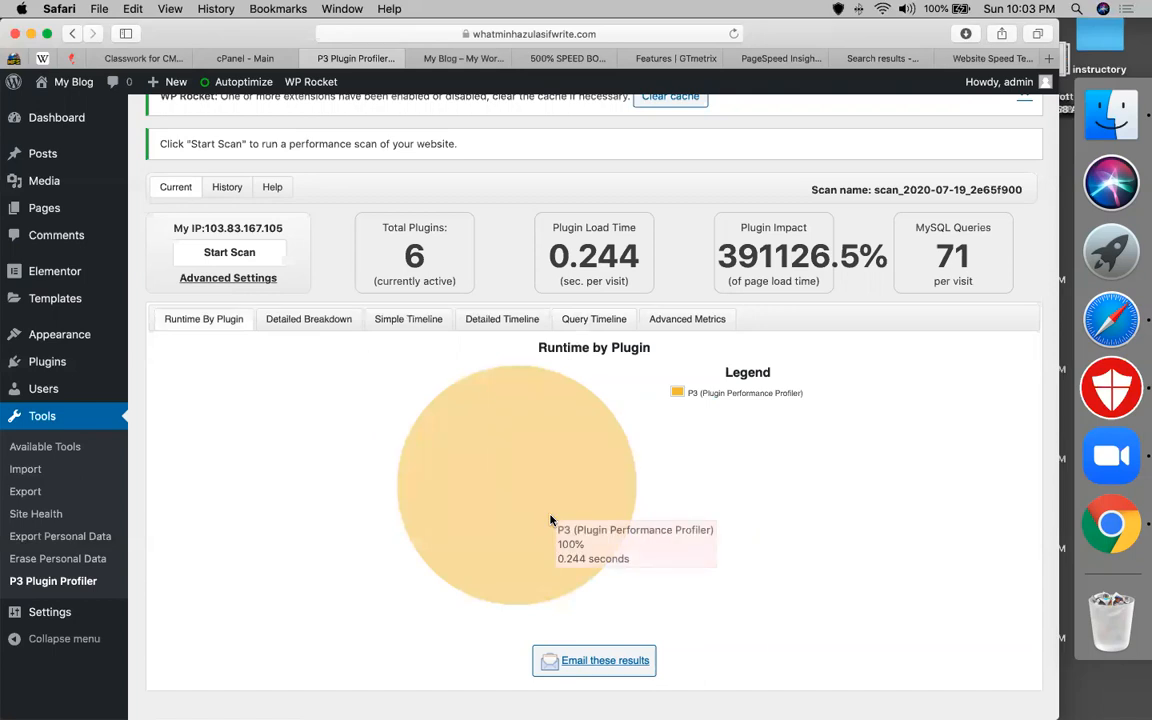
Zoom the Detailed Breakdown chart in and out, and check the Simple Timeline chart again.
left_click(315, 320)
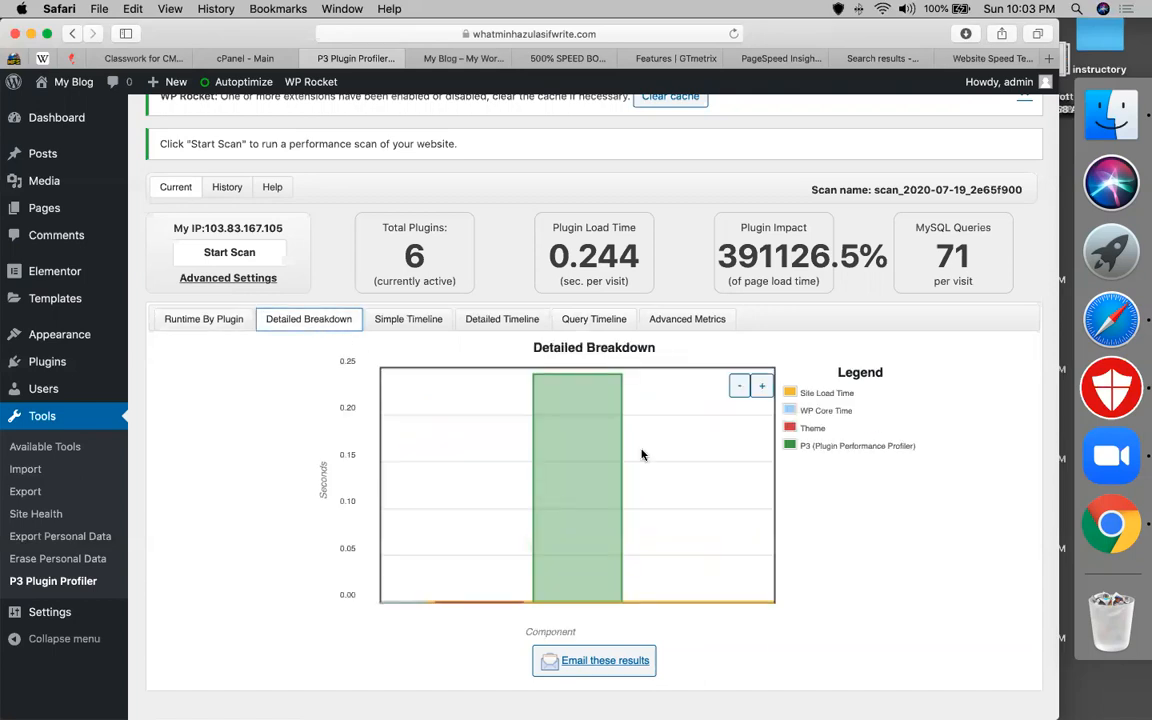
left_click(762, 387)
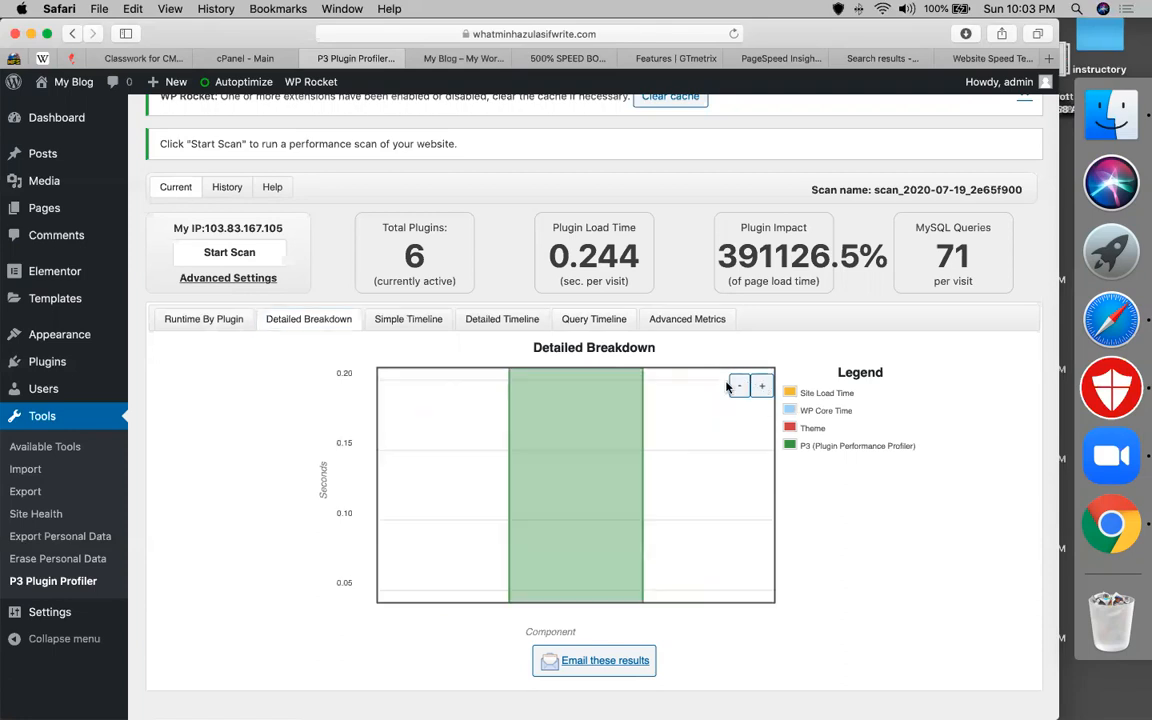
left_click(737, 388)
left_click(737, 388)
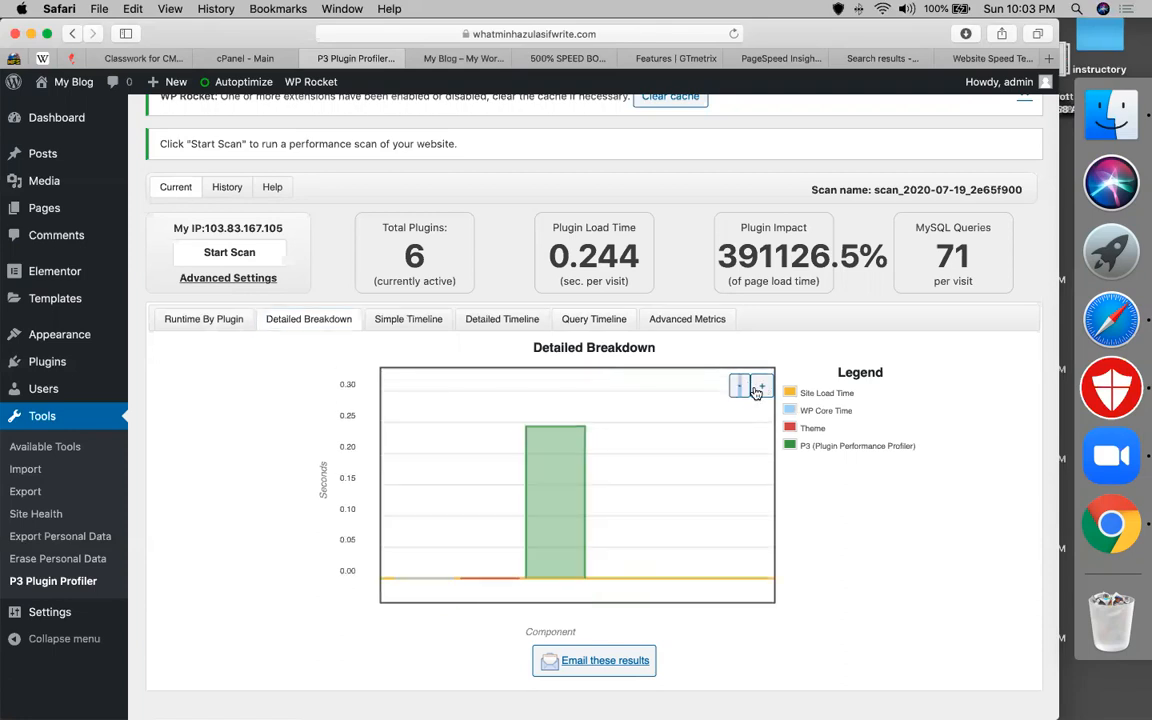
left_click(407, 321)
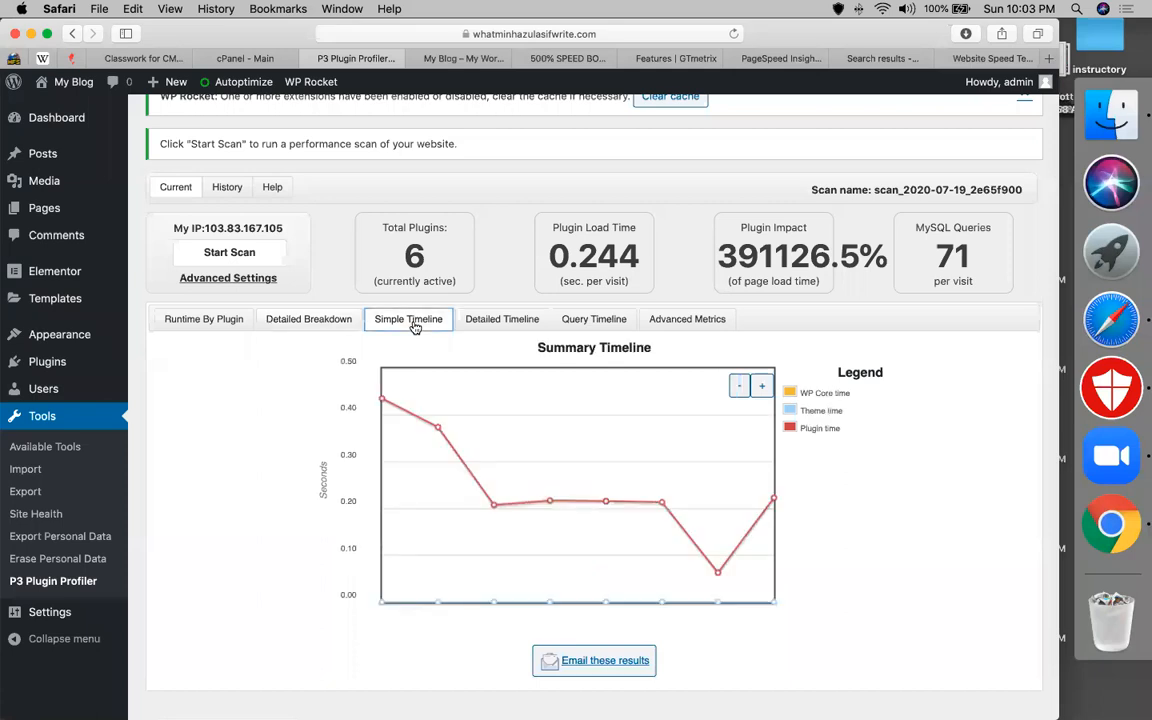
Check the profiler's scan history and help contents, and return to the current scan.
left_click(246, 184)
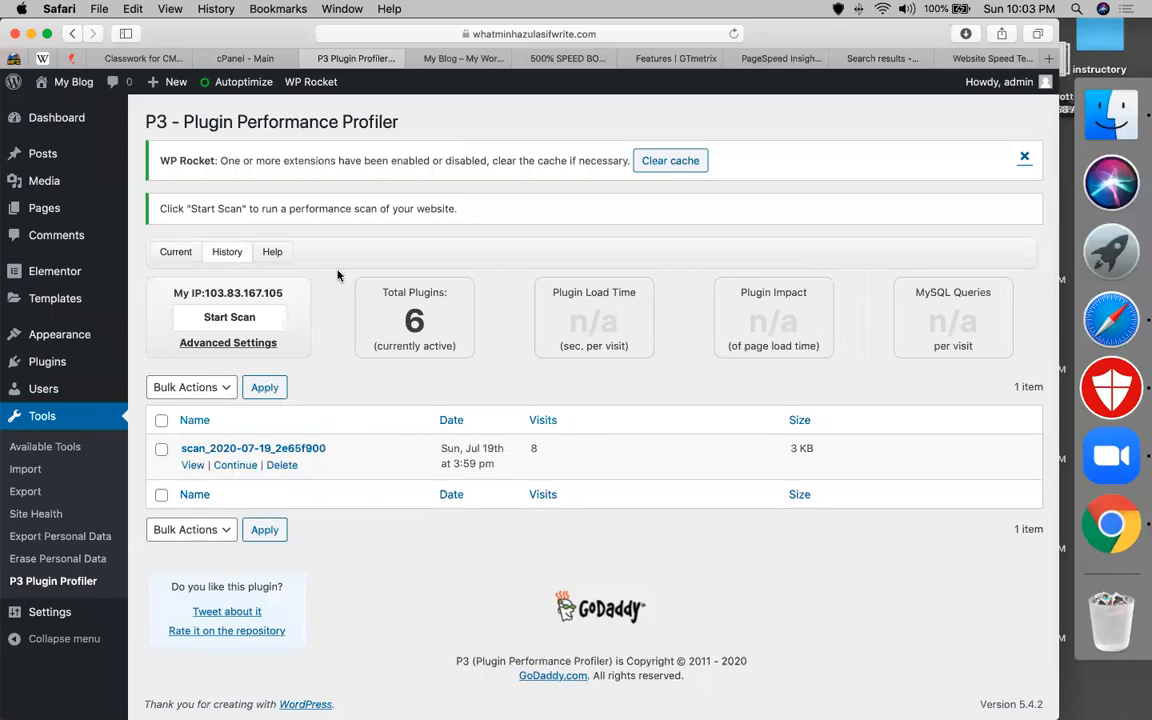
left_click(284, 254)
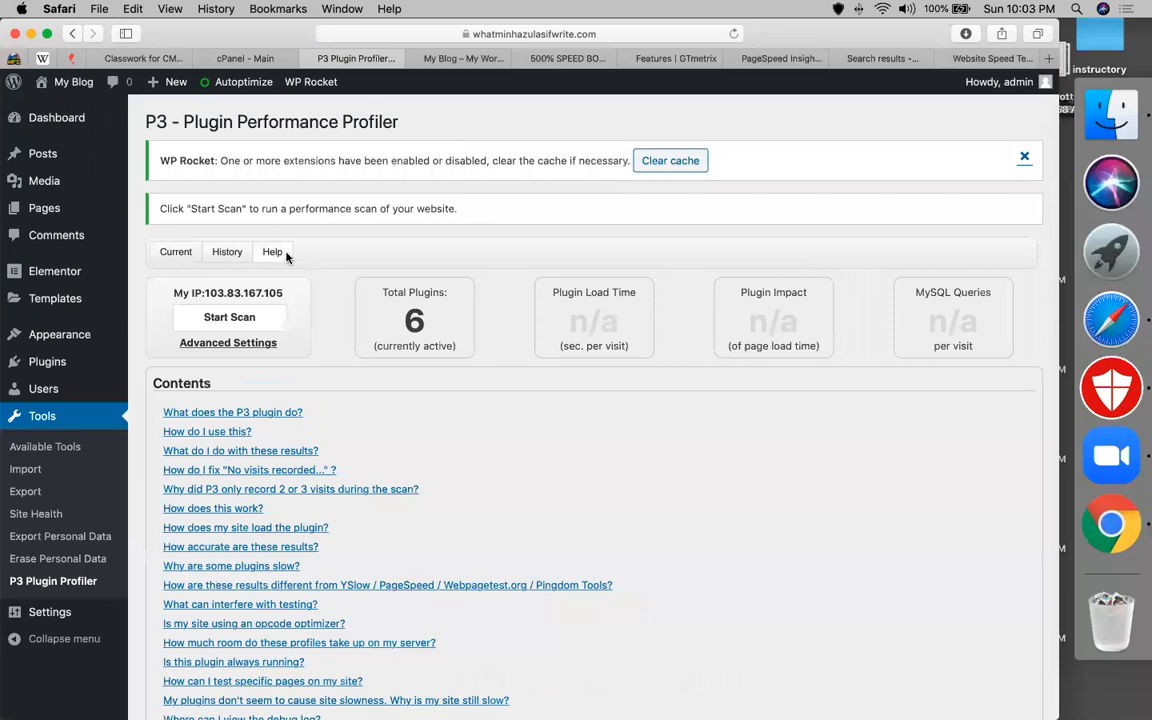
left_click(172, 252)
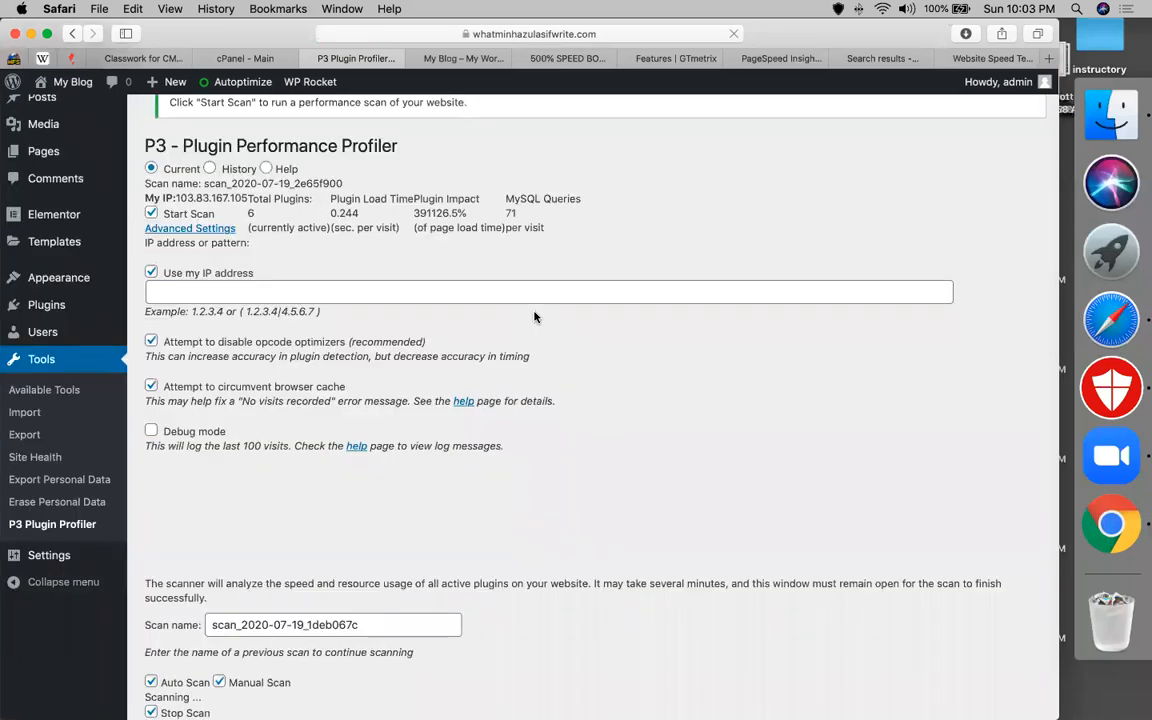
Review the current scan's summary figures, Runtime by Plugin chart and Detailed Breakdown chart.
scroll(442, 400, "down", 3)
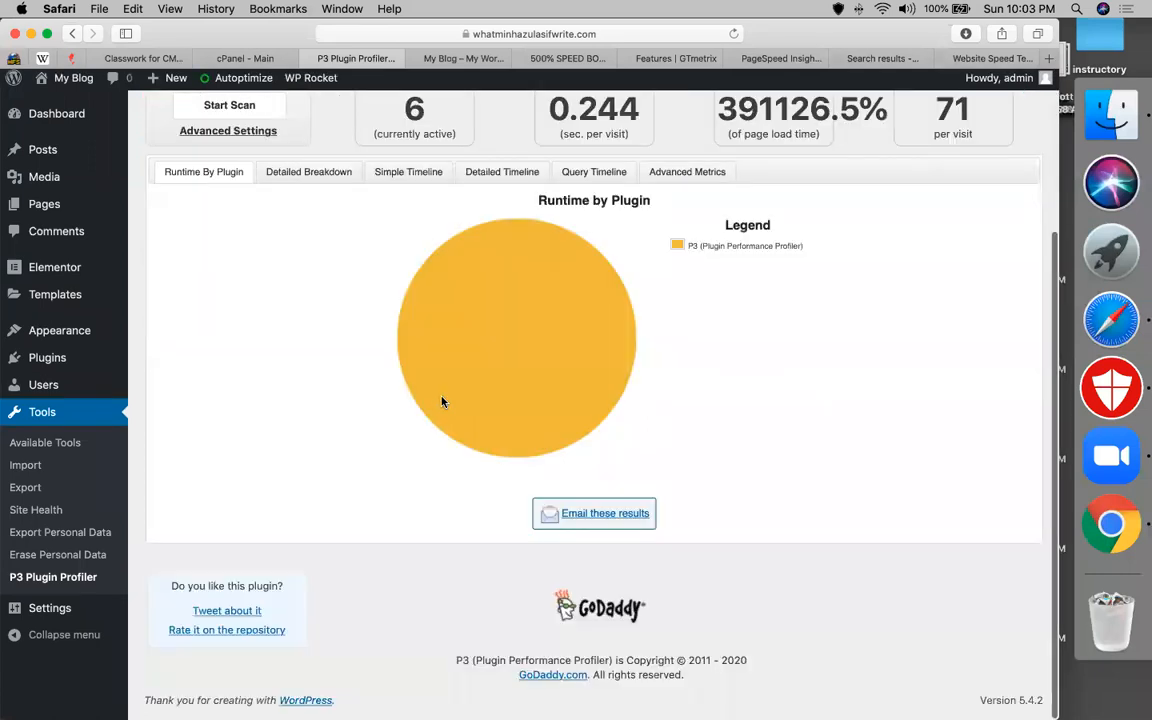
scroll(442, 400, "up", 5)
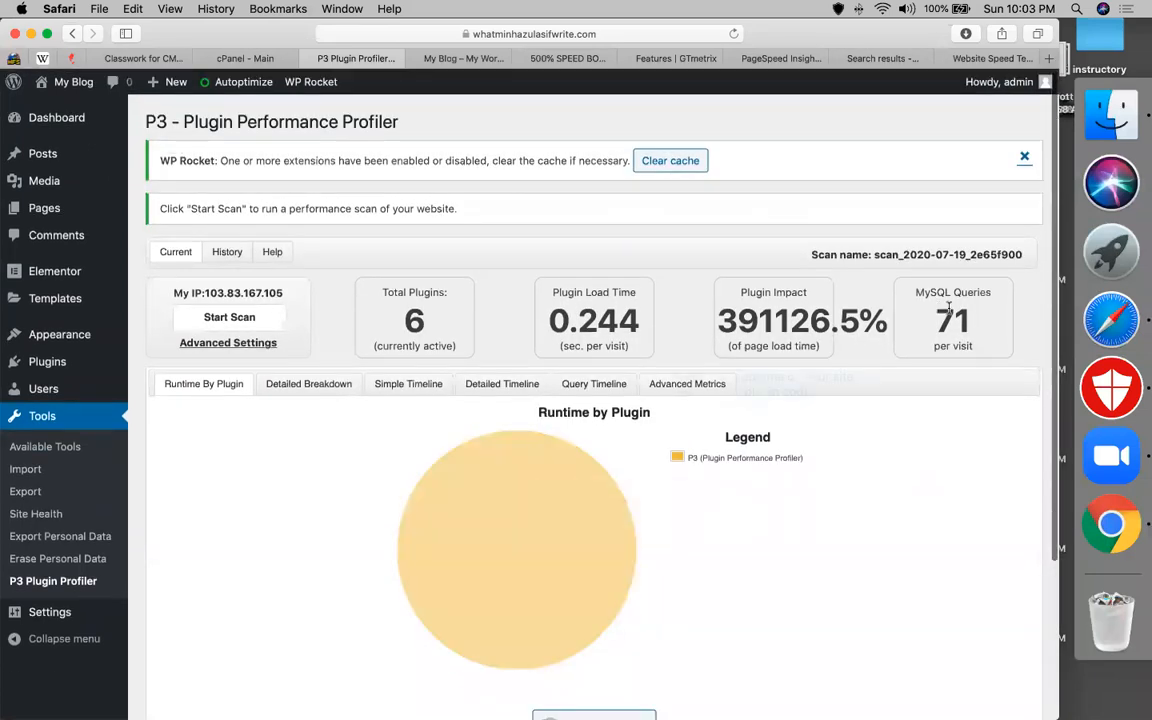
left_click(350, 386)
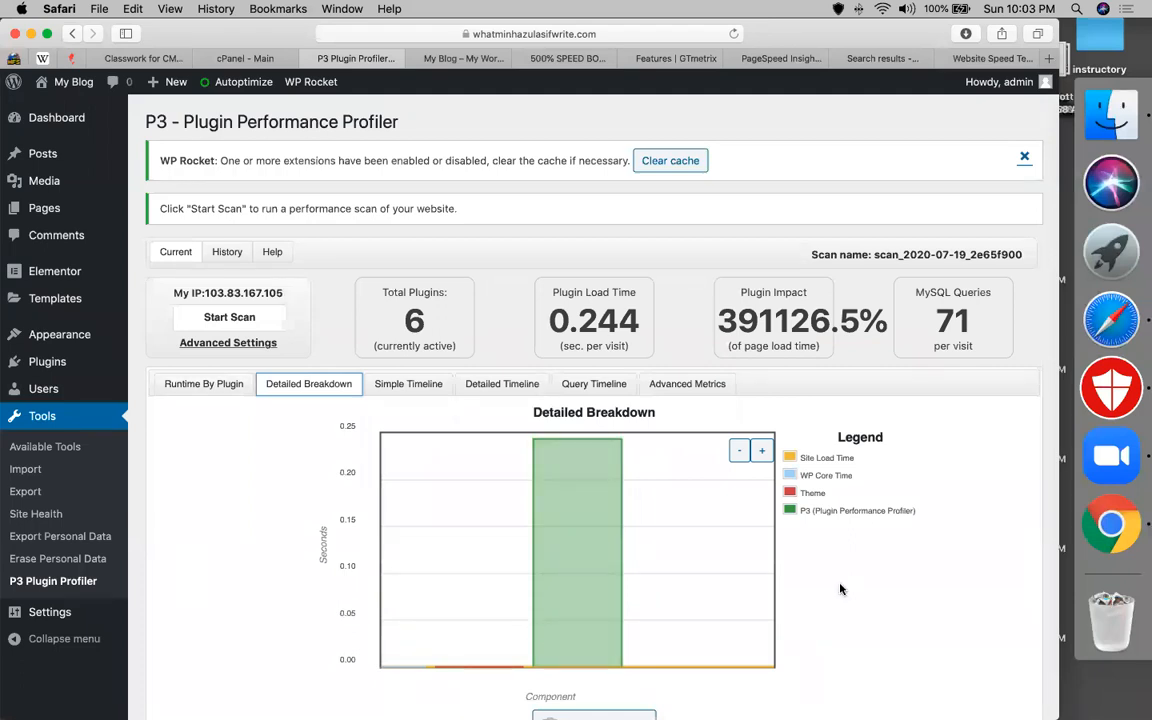
scroll(249, 511, "down", 5)
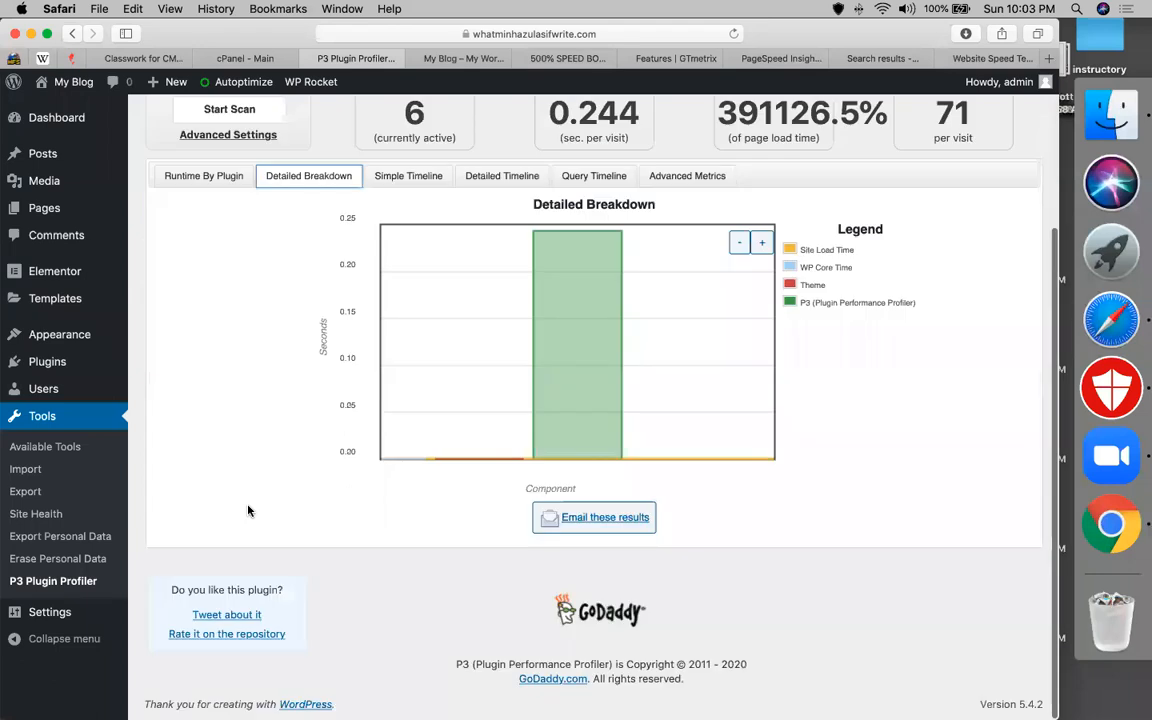
Return to the speed booster spreadsheet and review its list of speed increasing factors.
scroll(249, 511, "up", 5)
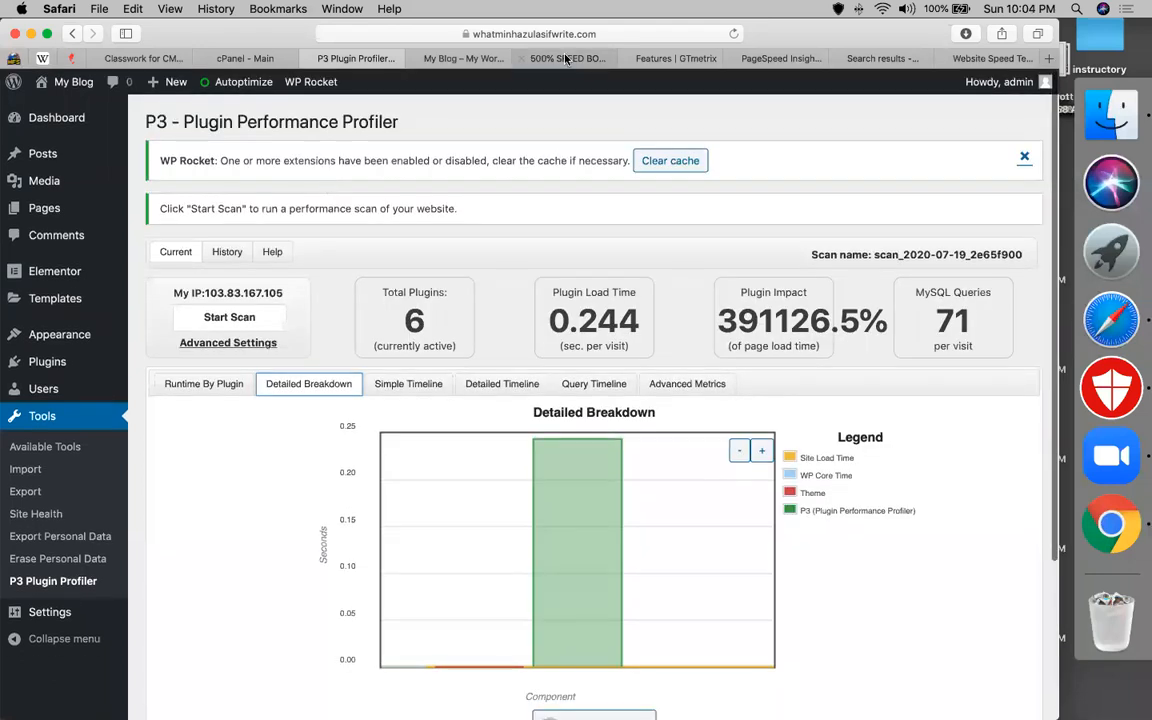
left_click(566, 59)
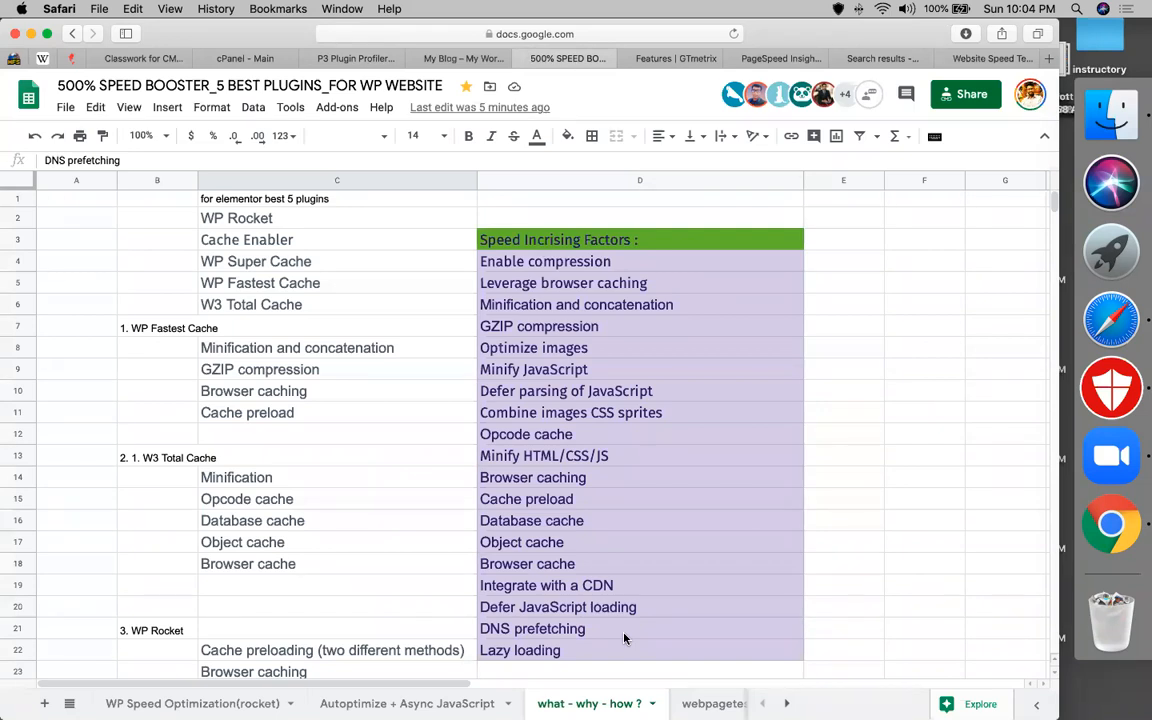
scroll(624, 638, "down", 2)
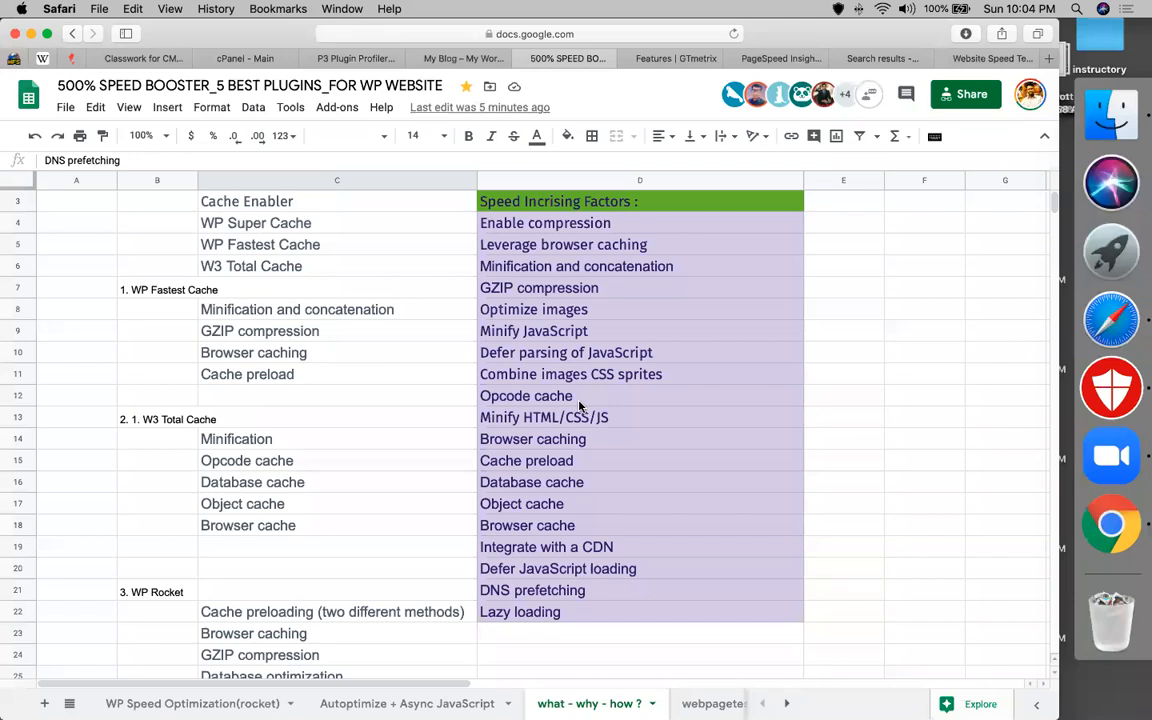
left_click(856, 490)
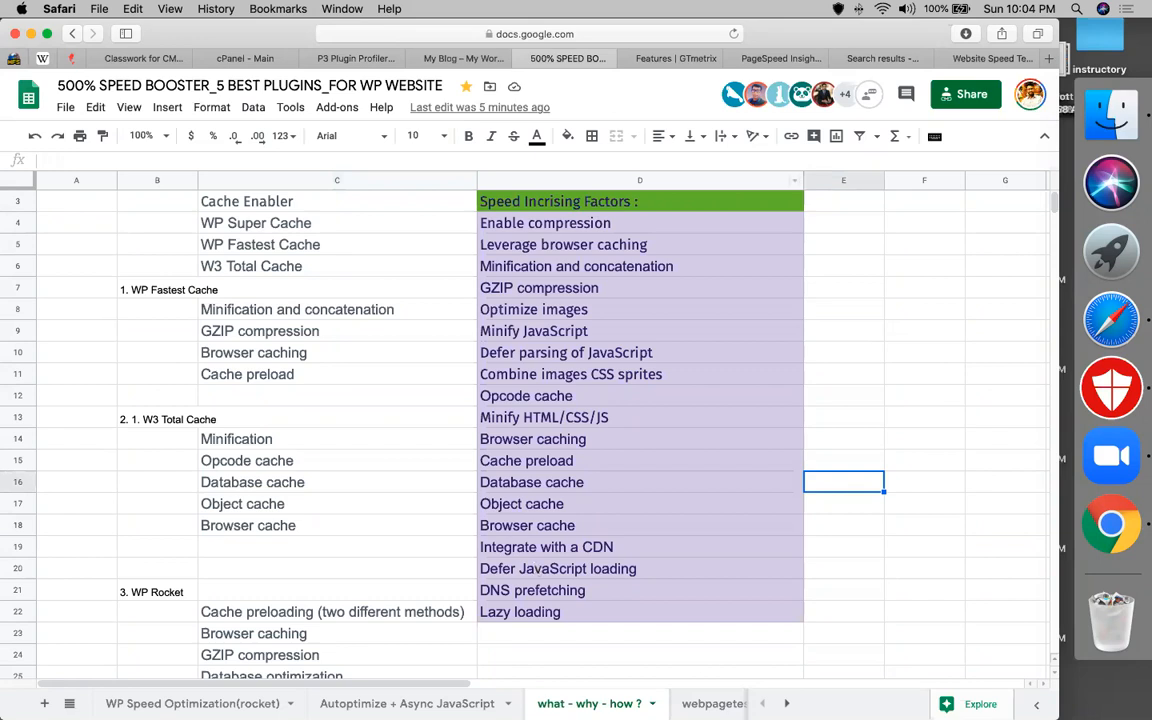
left_click(706, 704)
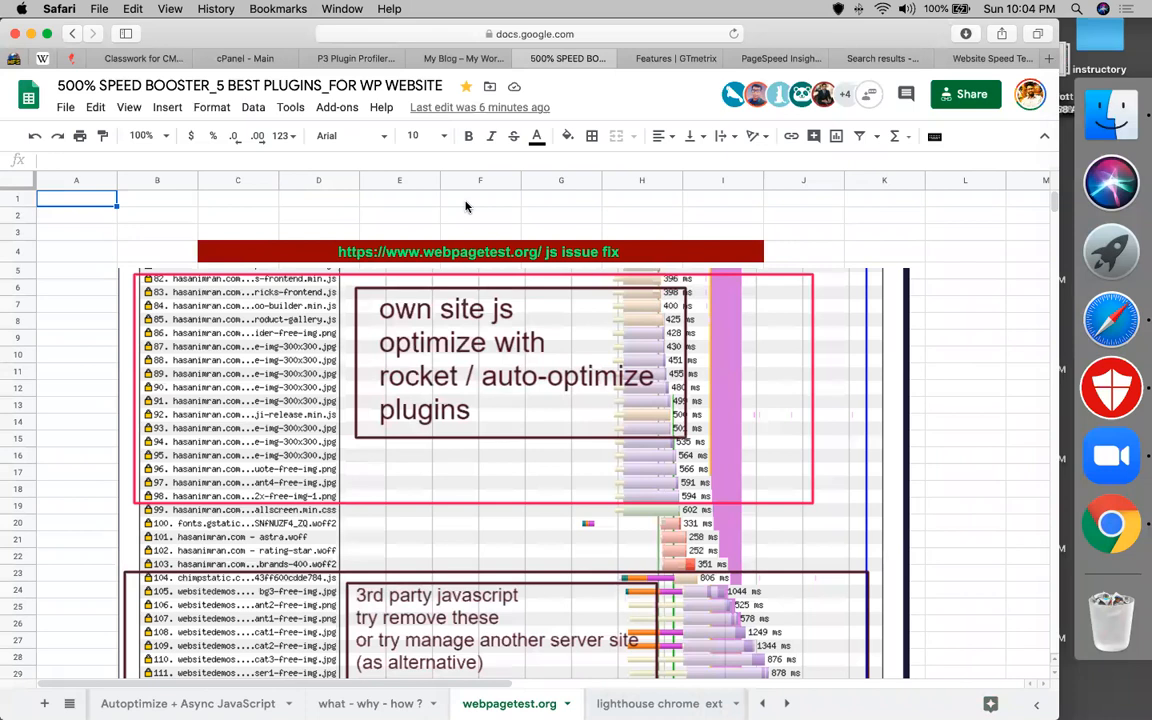
left_click(360, 252)
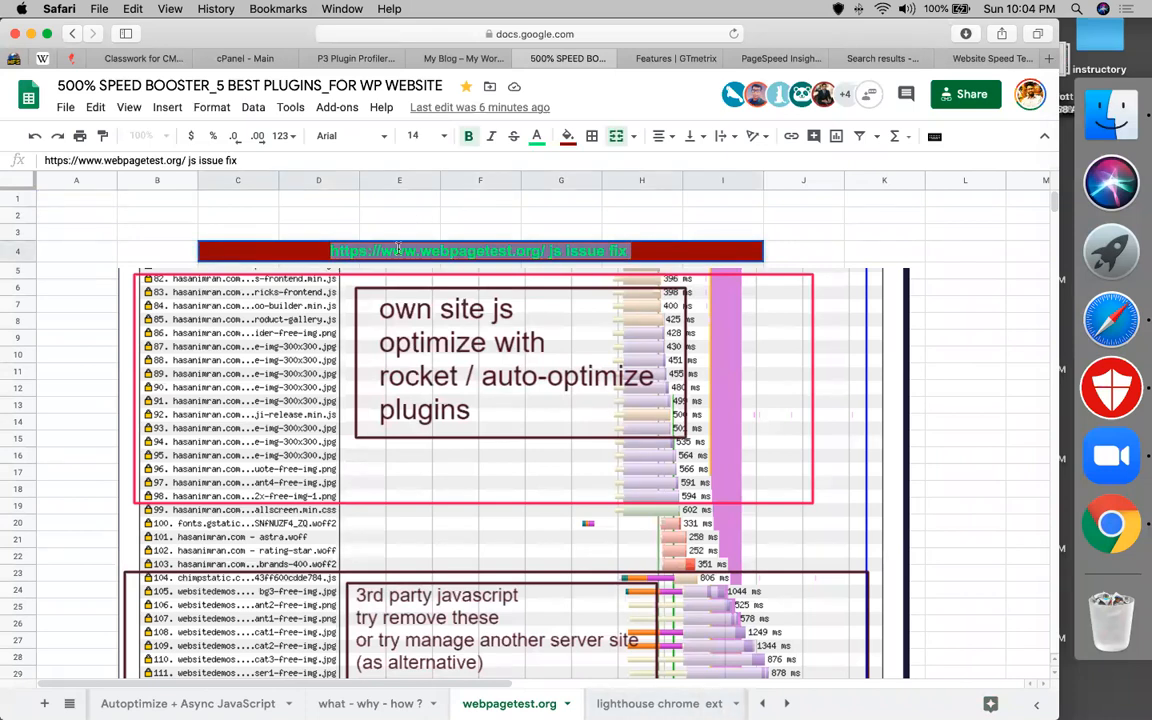
left_click_drag(330, 250, 546, 250)
key("super+c")
left_click(882, 58)
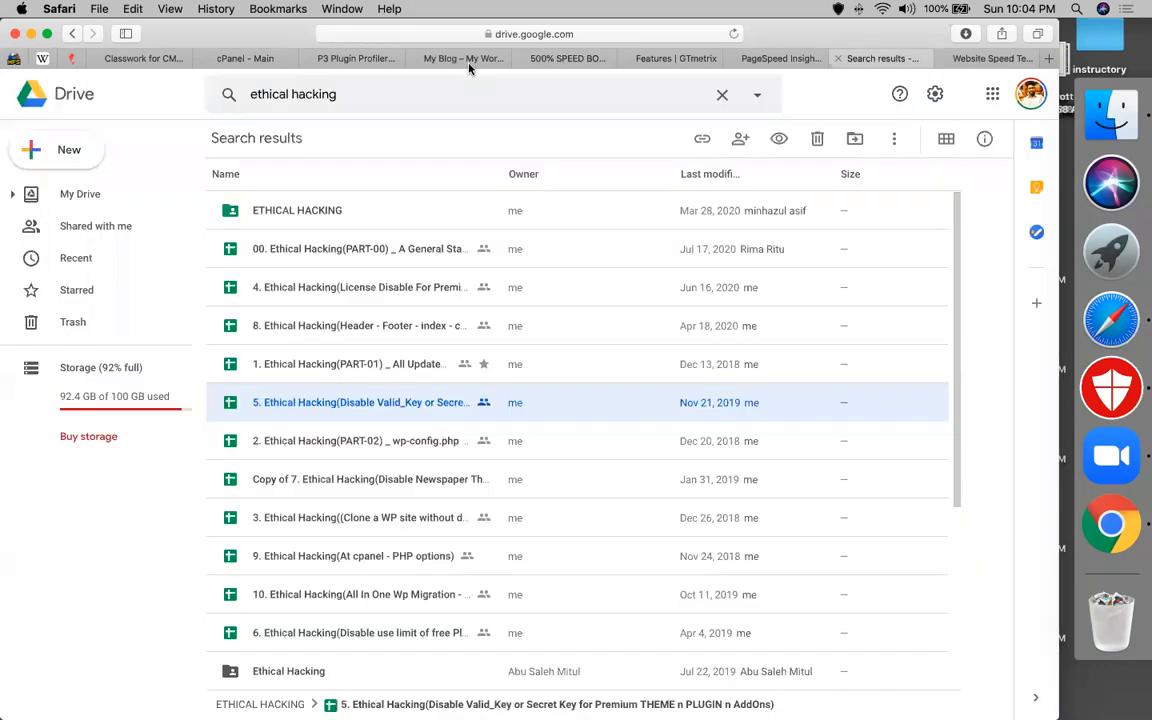
left_click(395, 36)
key("super+v")
key("Return")
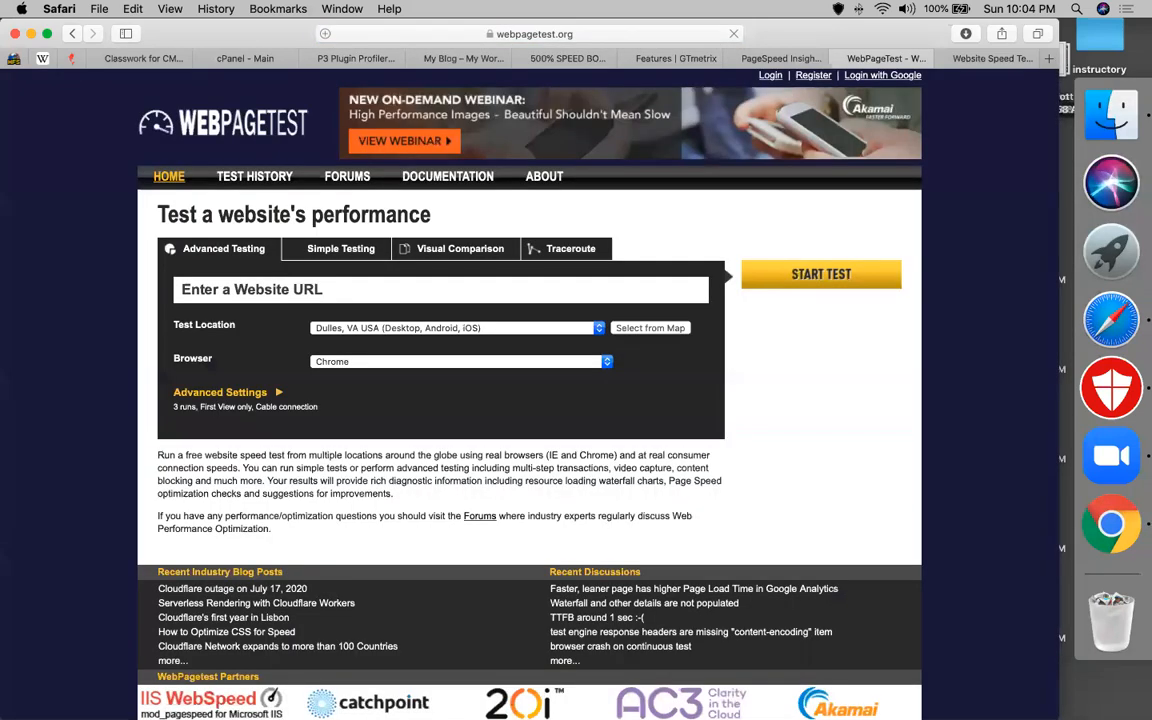
Copy the blog's web address and close the Pingdom speed test page.
left_click(436, 58)
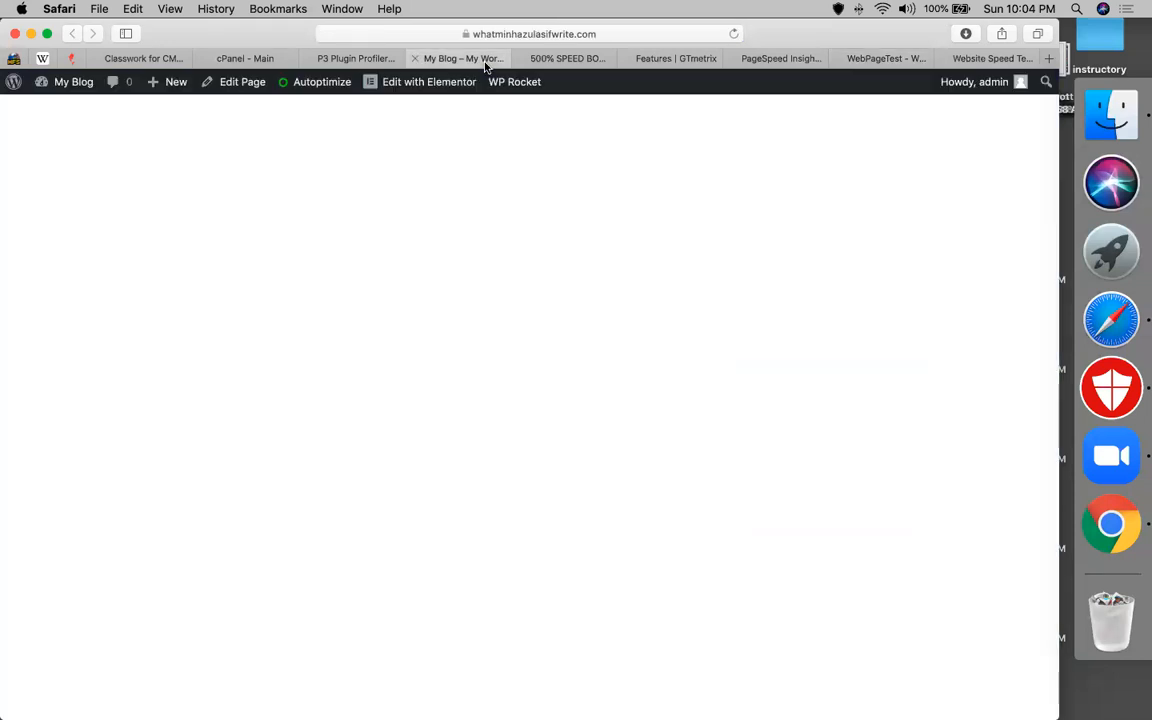
left_click(586, 33)
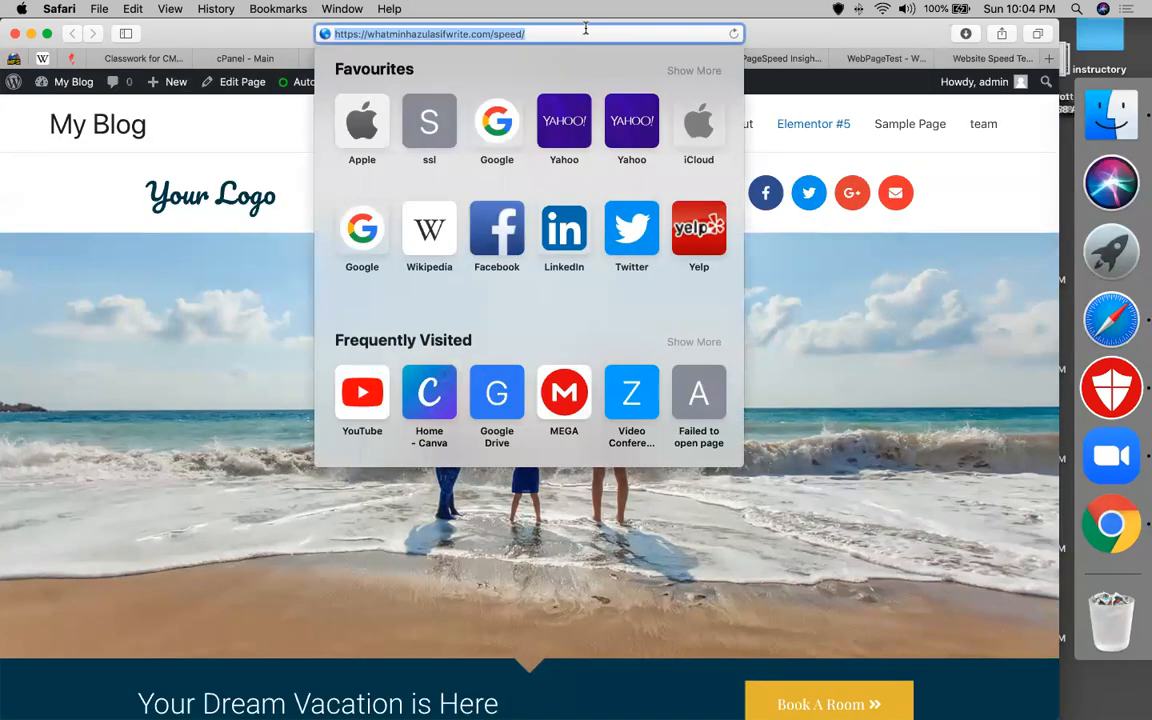
left_click(963, 60)
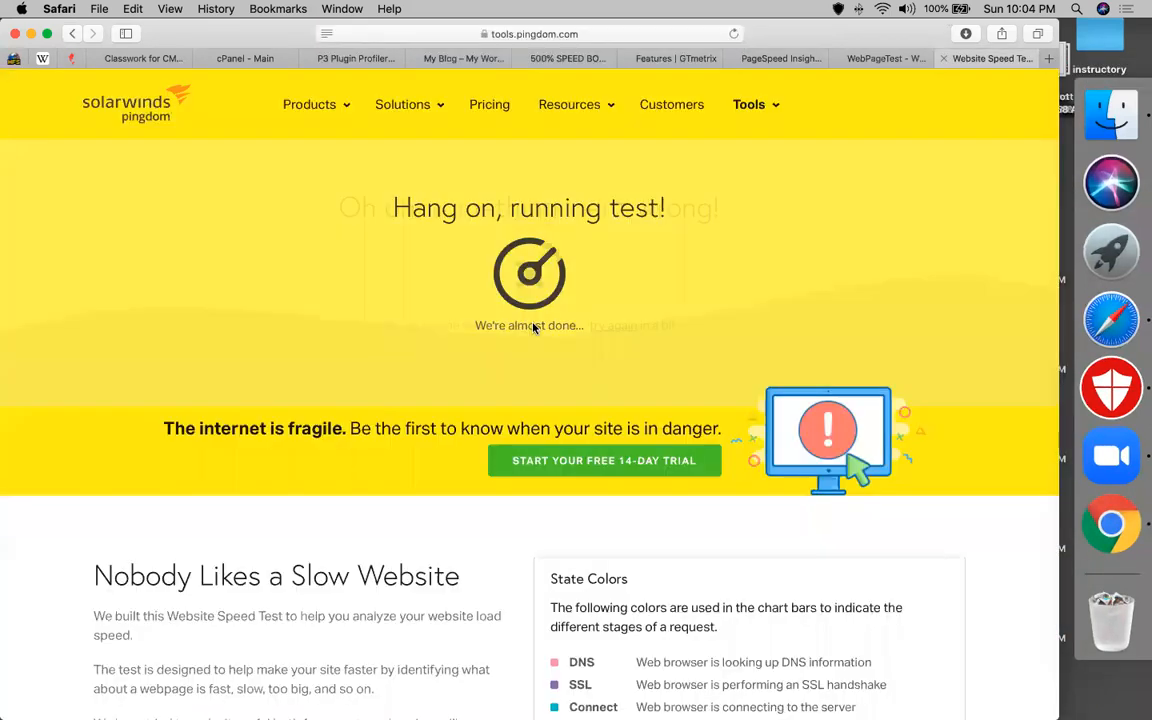
left_click(945, 59)
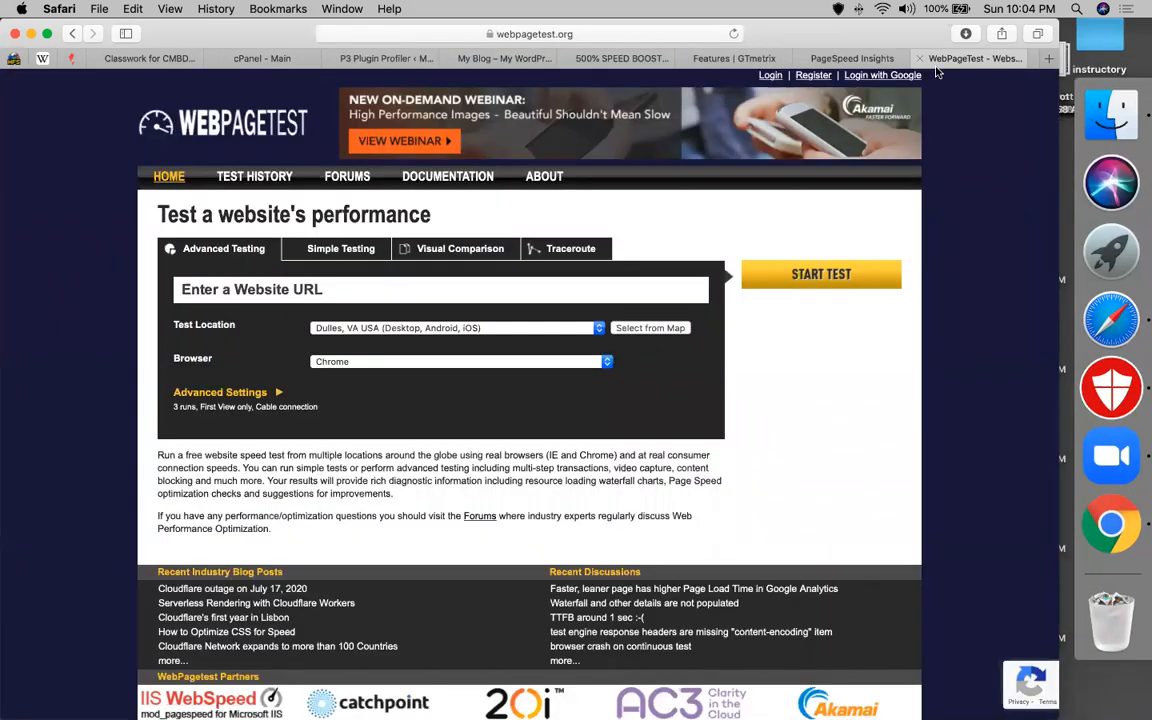
Start a WebPageTest run on the copied blog address, keeping the Dulles, VA USA location and Chrome browser.
left_click(262, 294)
type("v")
key("BackSpace")
key("super+v")
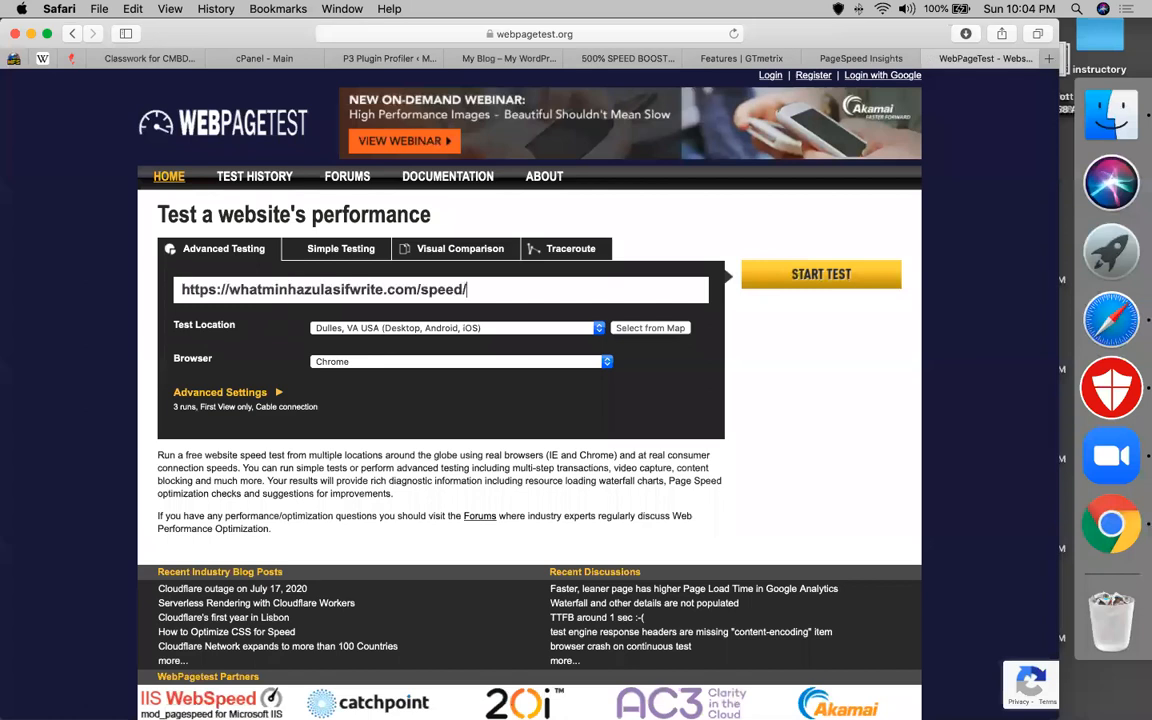
key("Return")
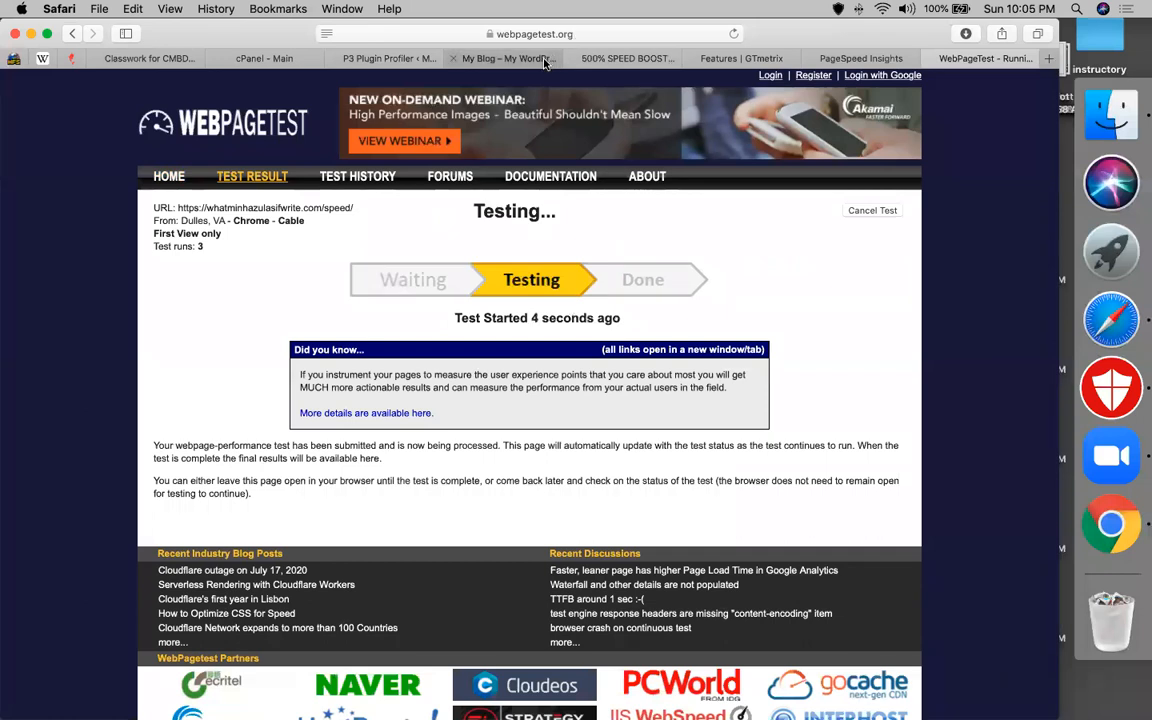
Go back to the blog's latest GTmetrix performance report and review its PageSpeed recommendations.
left_click(623, 59)
left_click(741, 58)
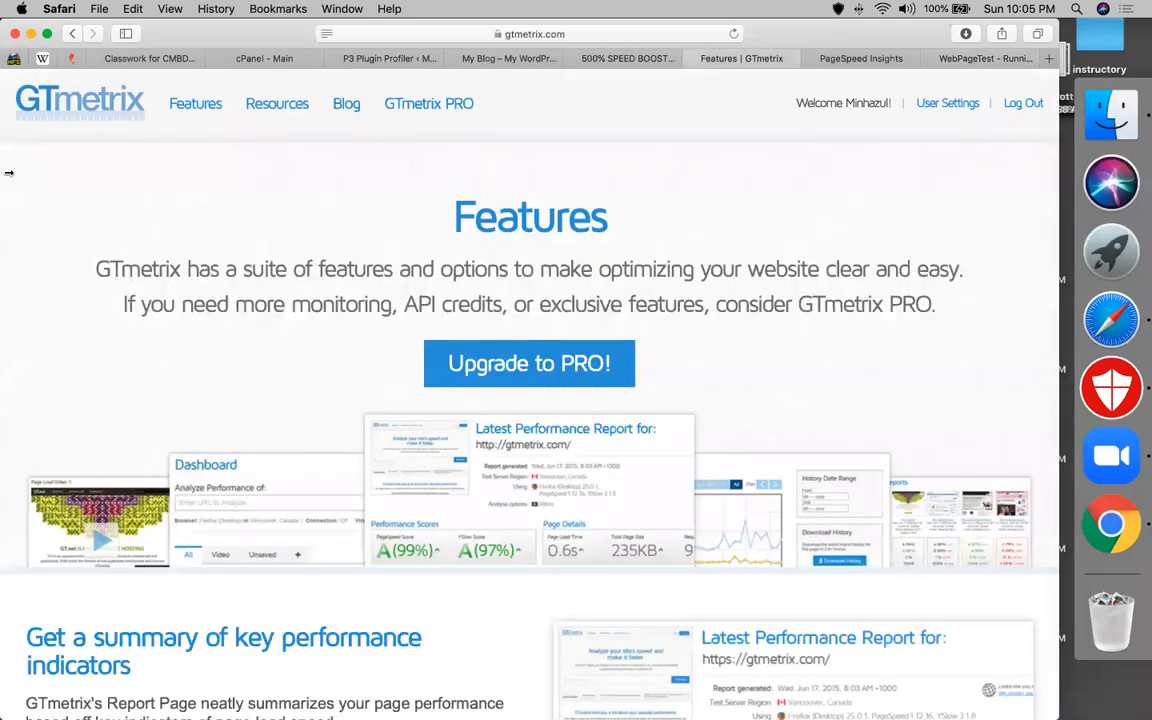
left_click(73, 35)
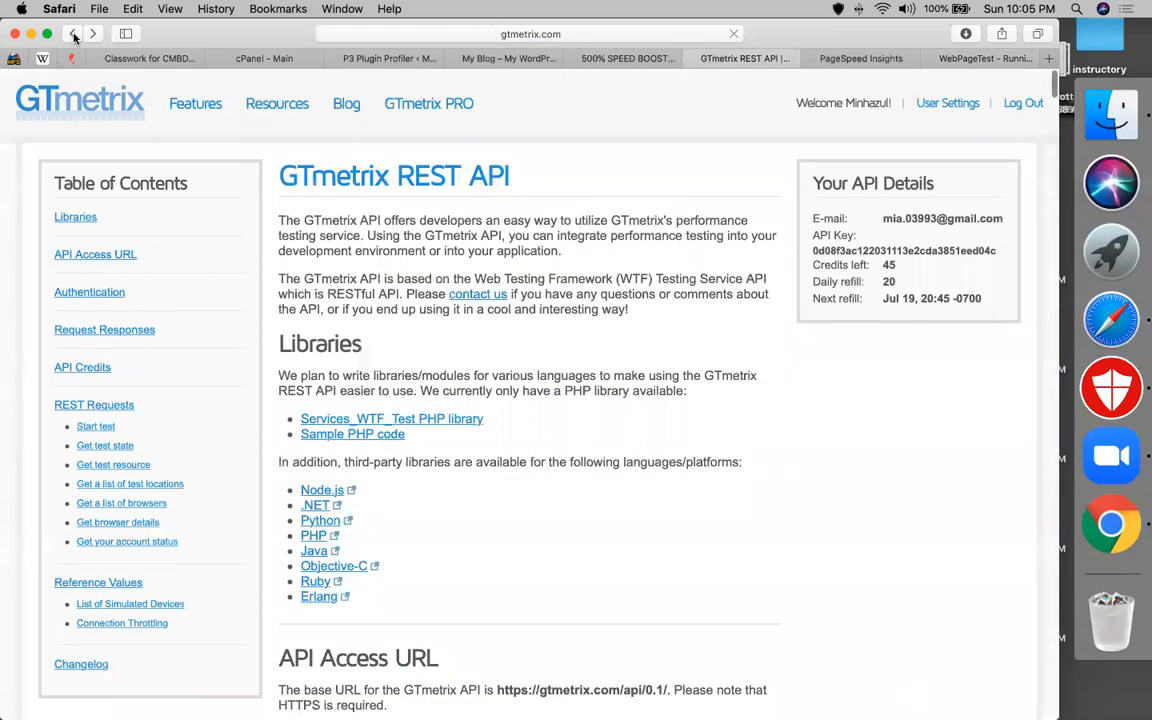
left_click(73, 35)
left_click(73, 35)
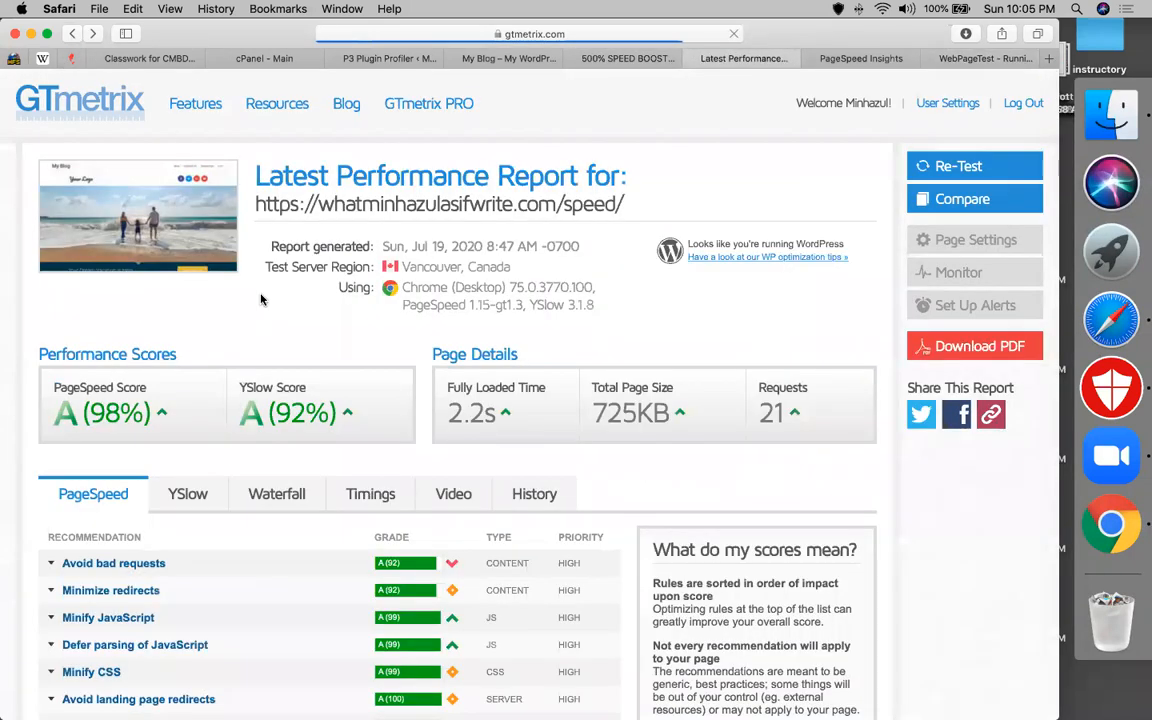
scroll(261, 299, "down", 5)
scroll(261, 299, "down", 2)
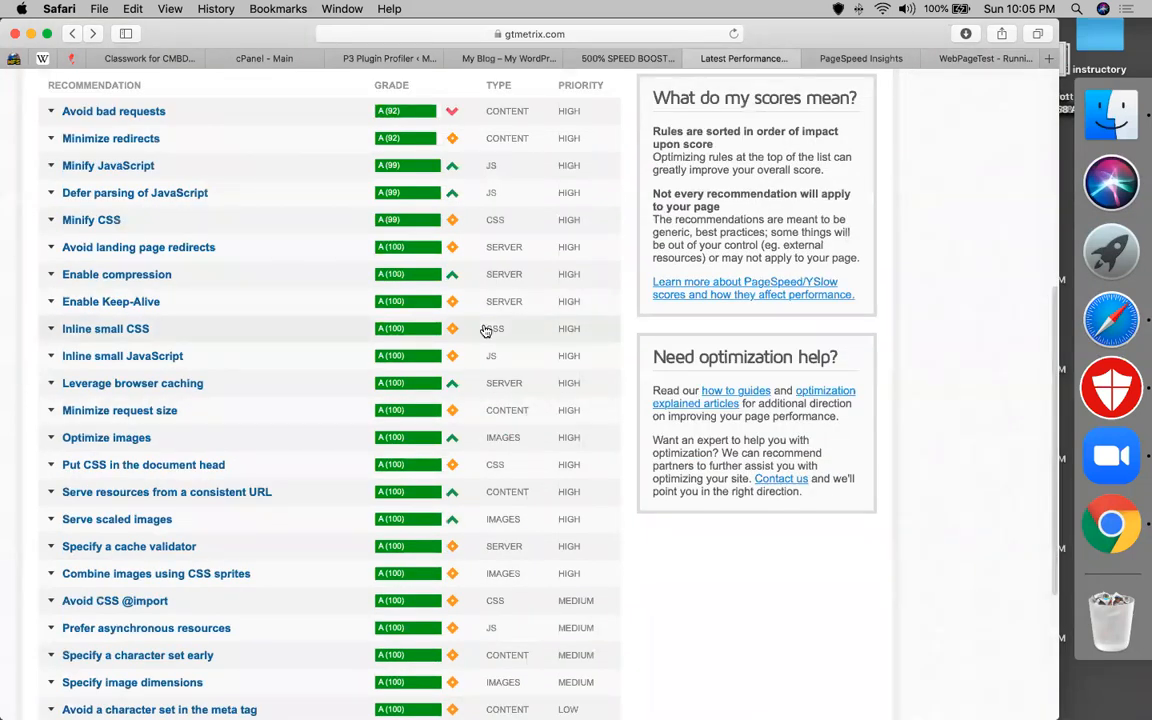
scroll(357, 450, "down", 3)
scroll(451, 353, "up", 6)
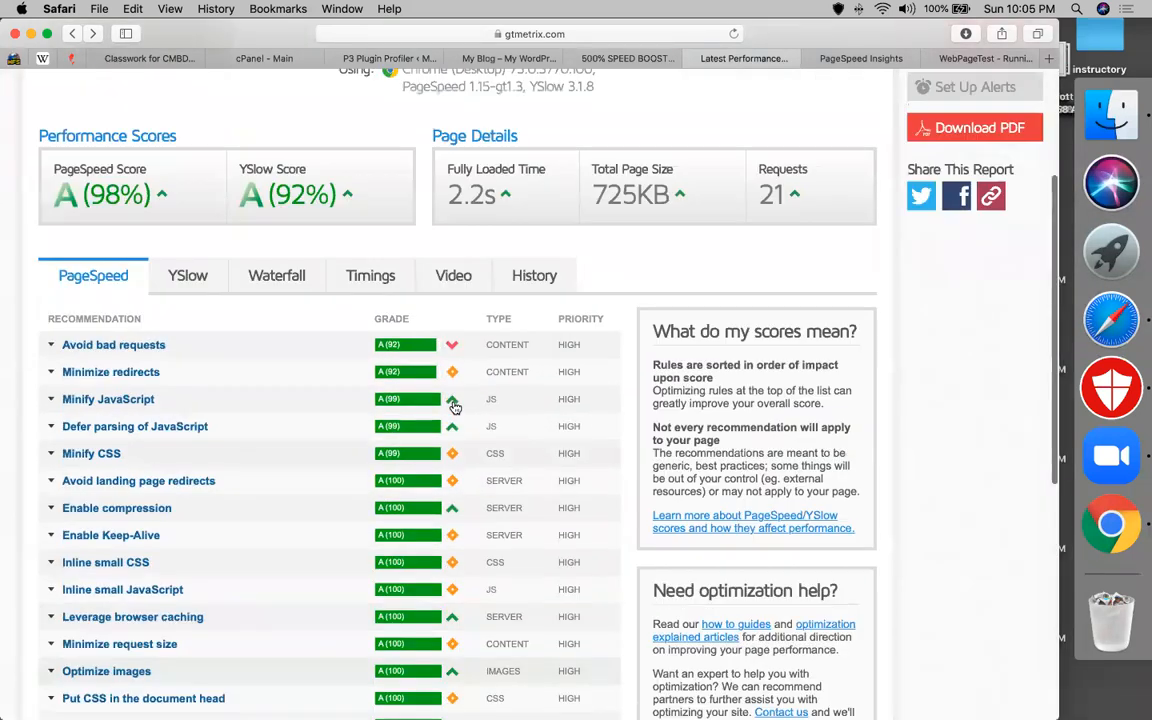
Expand the Avoid bad requests and Minimize redirects recommendations to examine the URLs causing problems.
left_click(451, 350)
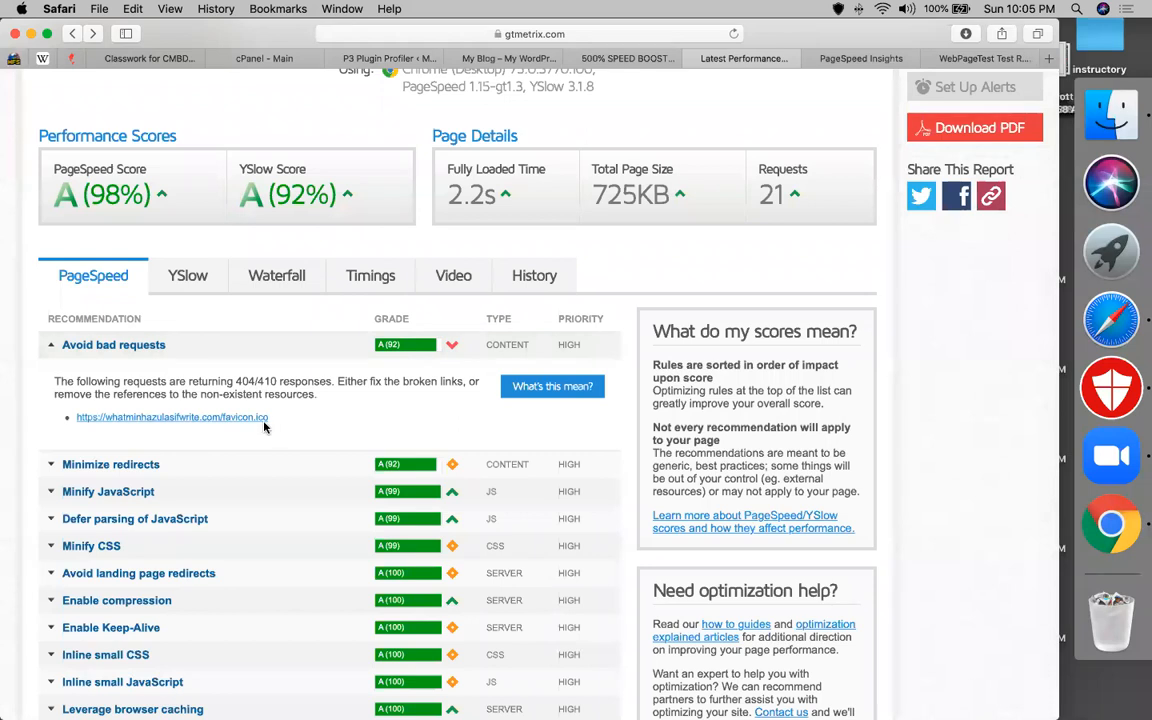
left_click(452, 468)
scroll(300, 450, "down", 2)
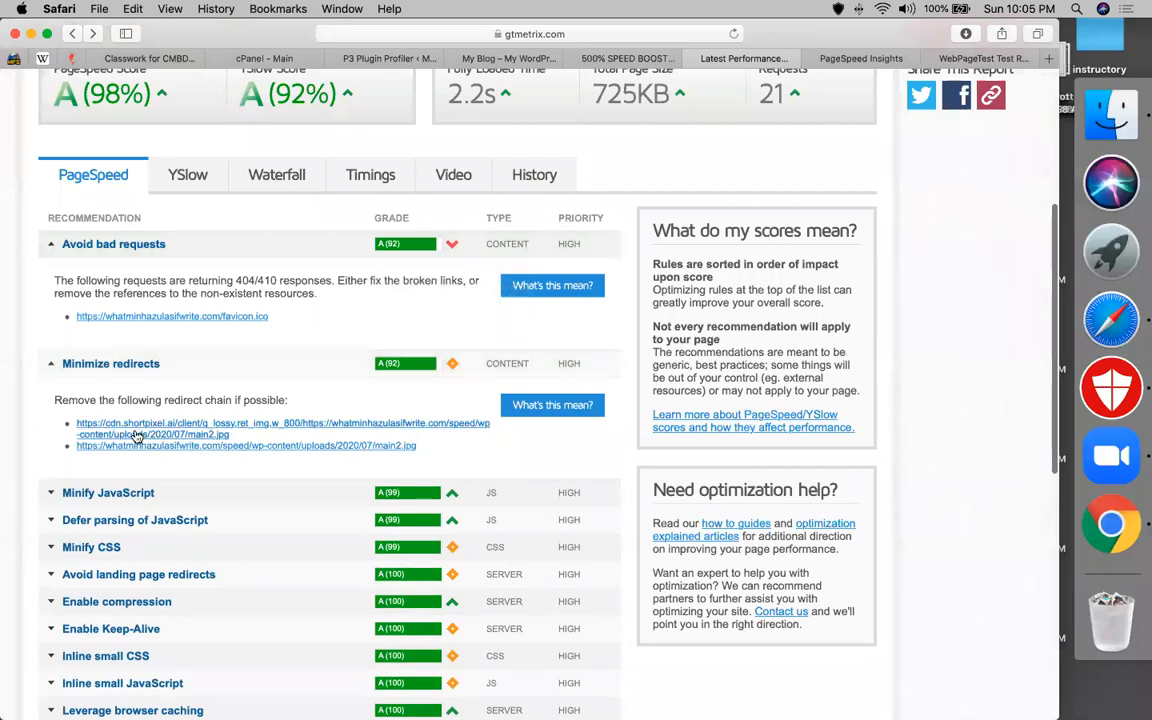
Open the main2.jpg link from the redirect chain in a new tab and view the image.
right_click(392, 448)
left_click(406, 453)
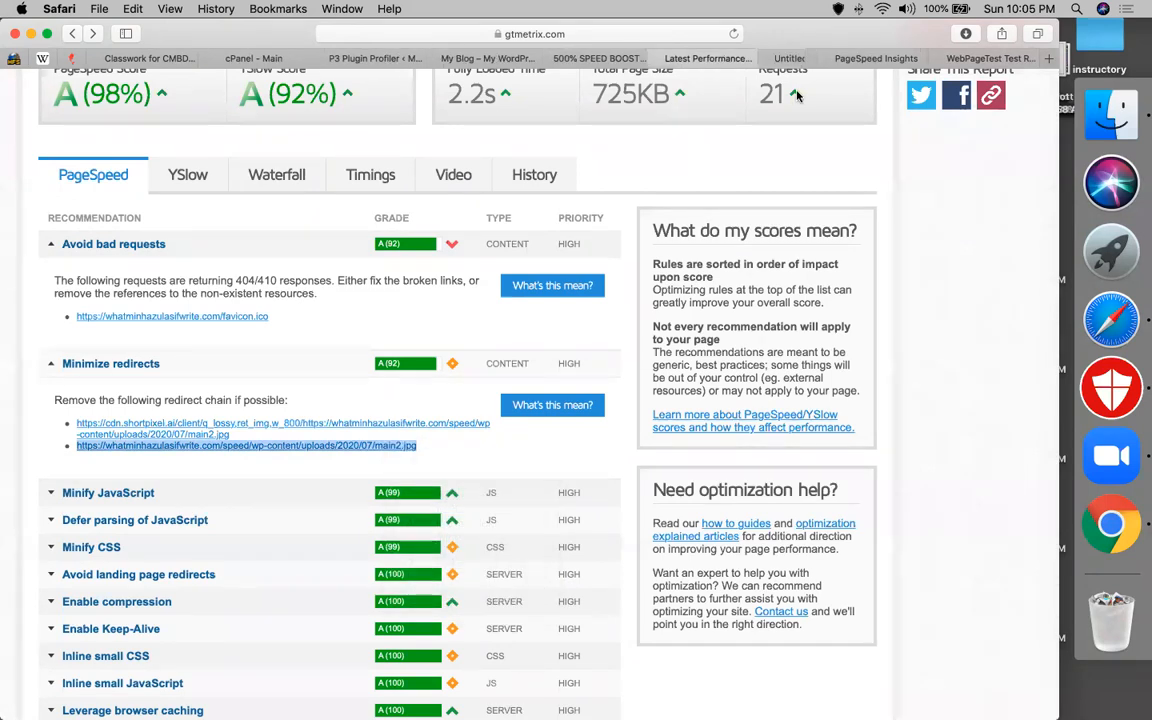
left_click(779, 58)
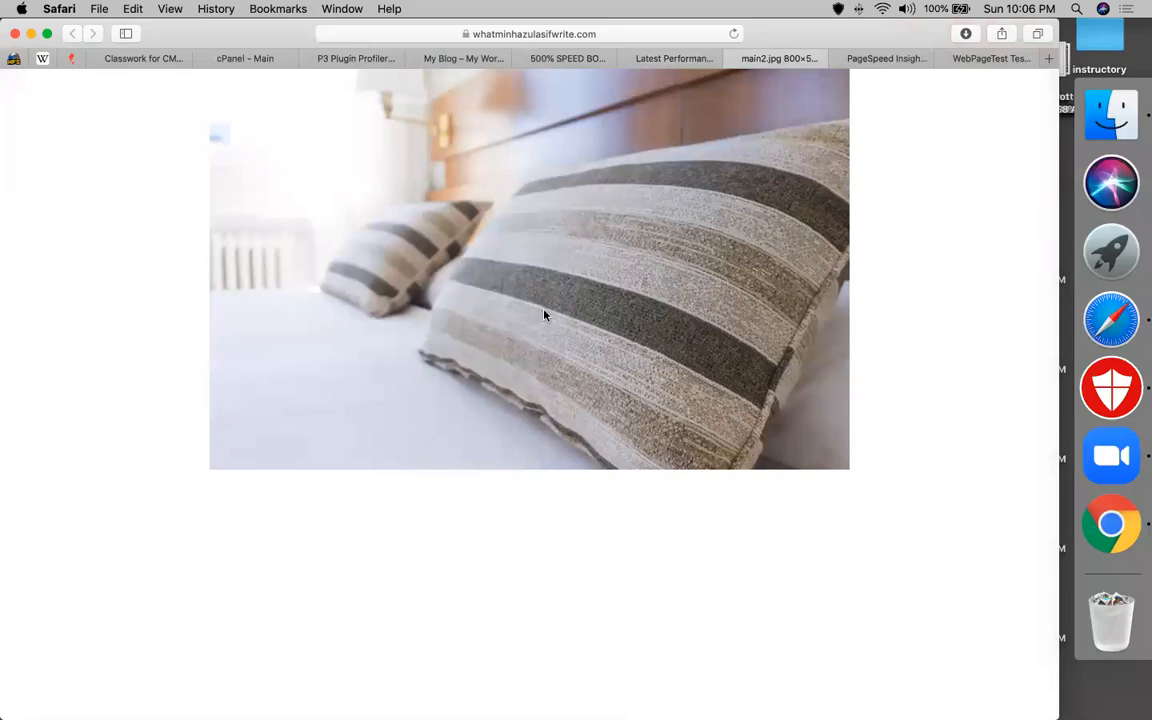
right_click(545, 315)
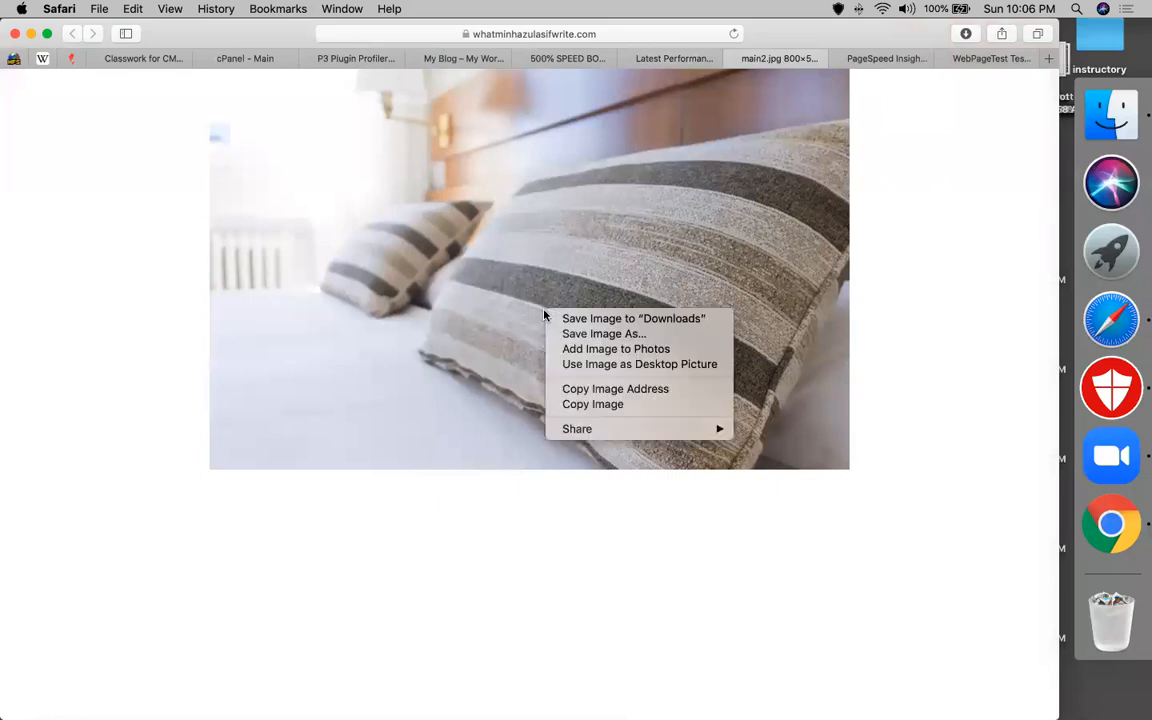
left_click(487, 291)
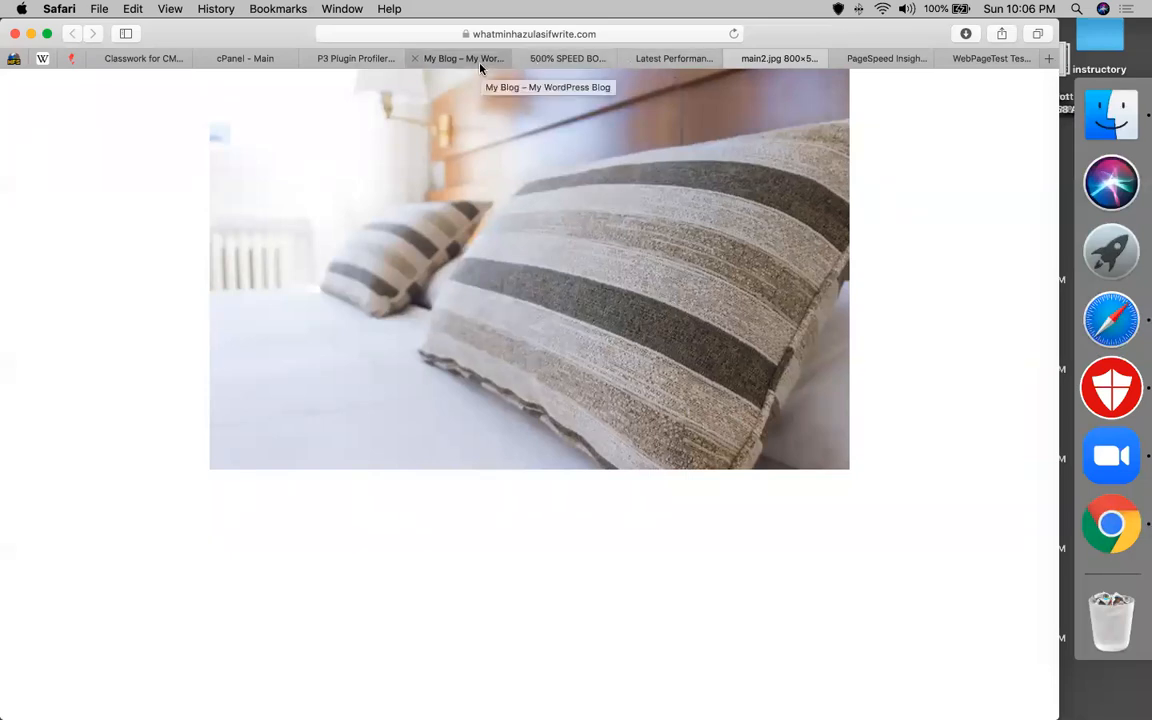
Open the File Manager from cPanel and check the main2.jpg folder path in the GTmetrix report.
left_click(261, 58)
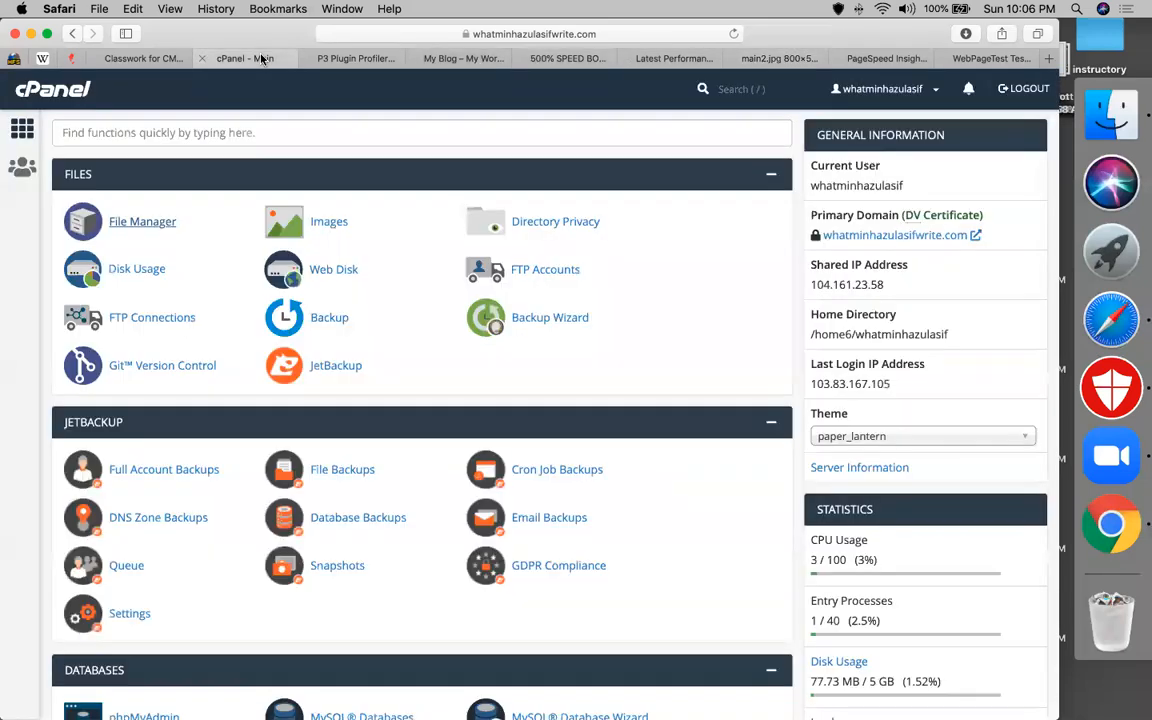
left_click(143, 220)
left_click(602, 58)
left_click(715, 58)
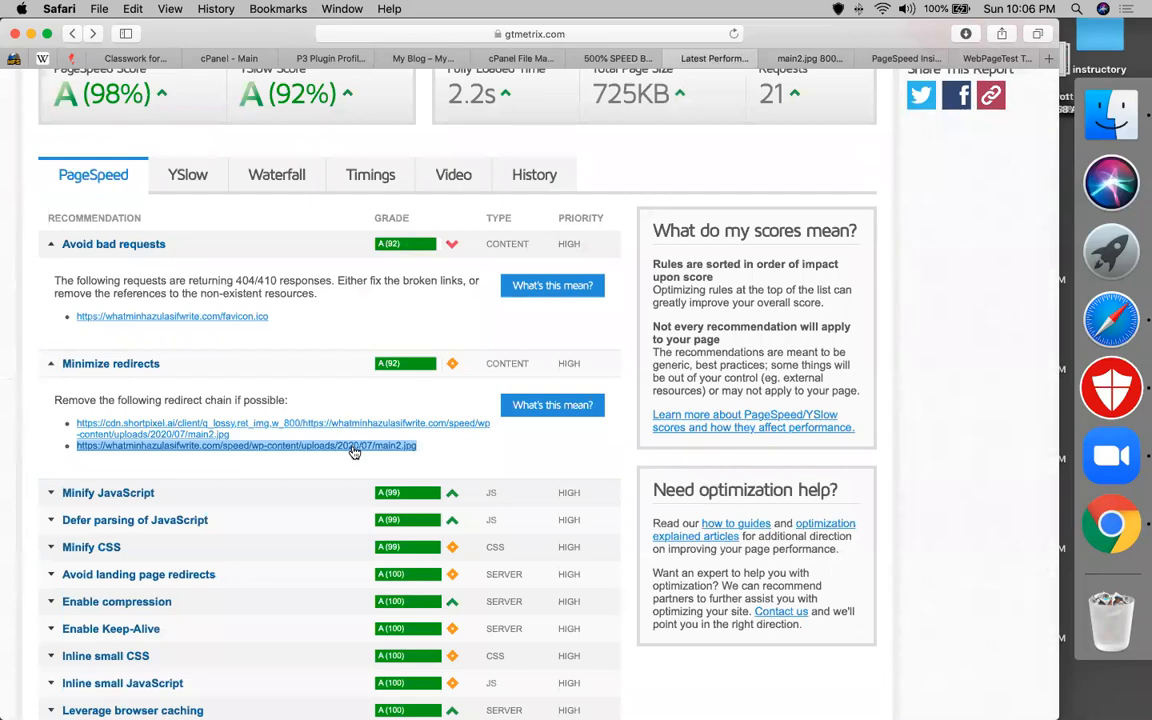
Browse in File Manager to the public_html/speed/wp-content/uploads/2020/07 folder.
left_click(510, 58)
double_click(276, 369)
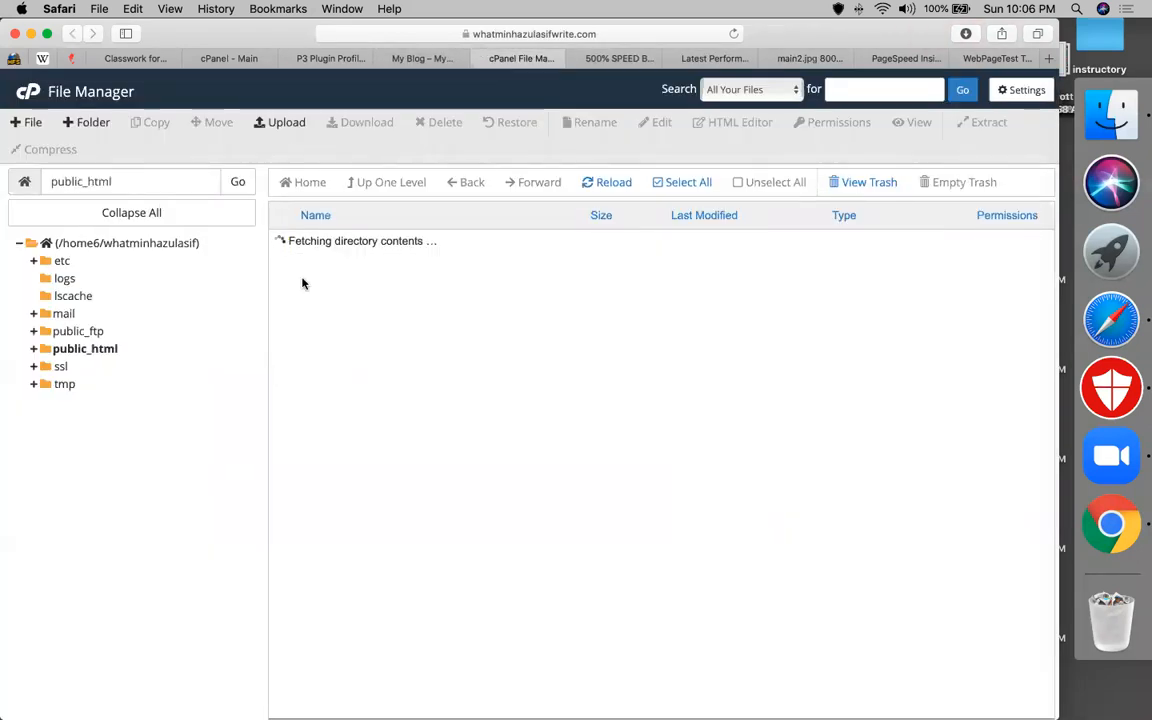
double_click(288, 265)
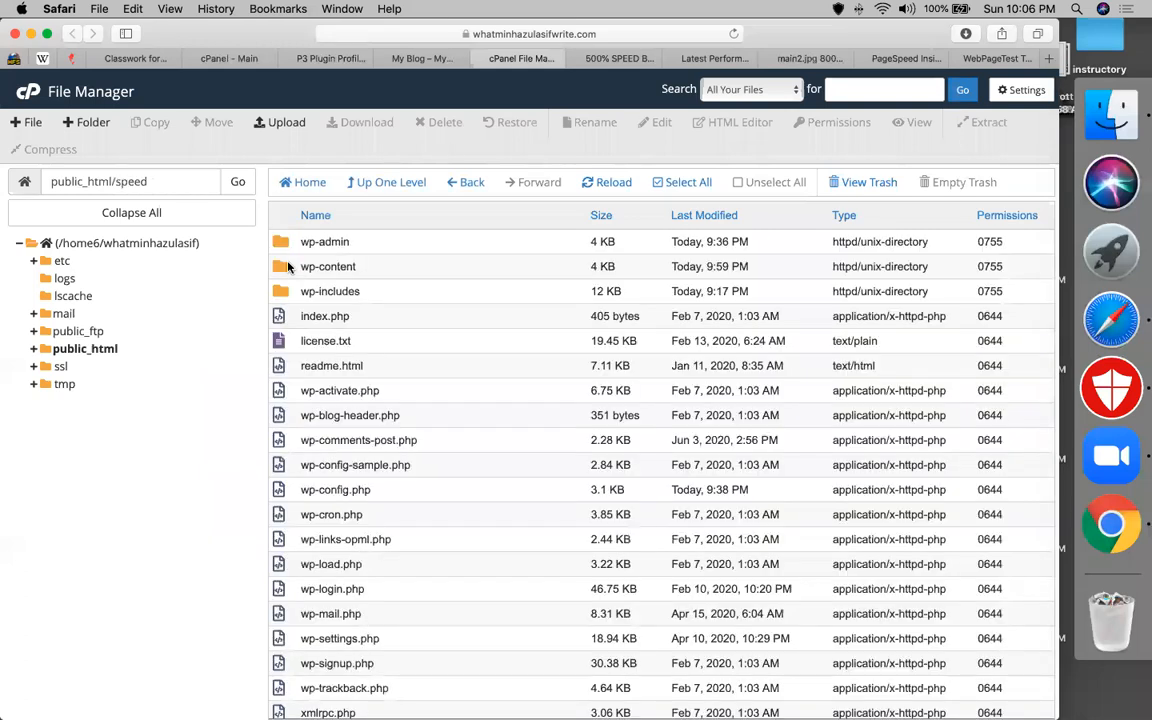
double_click(288, 266)
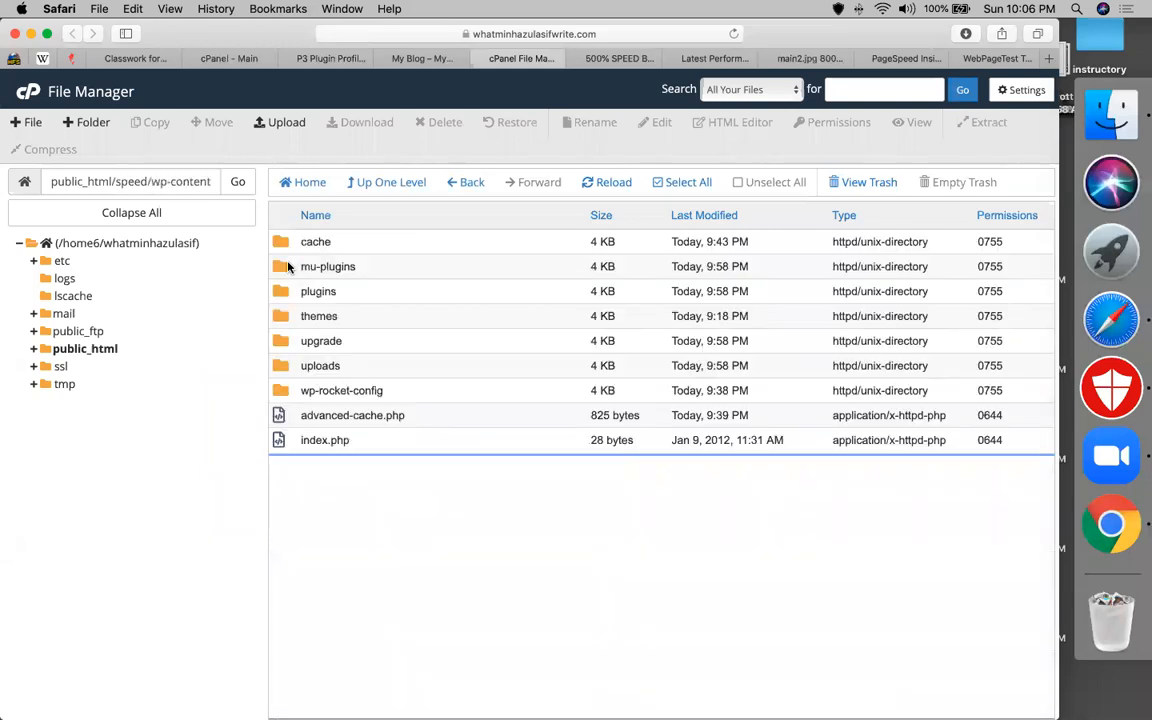
double_click(288, 364)
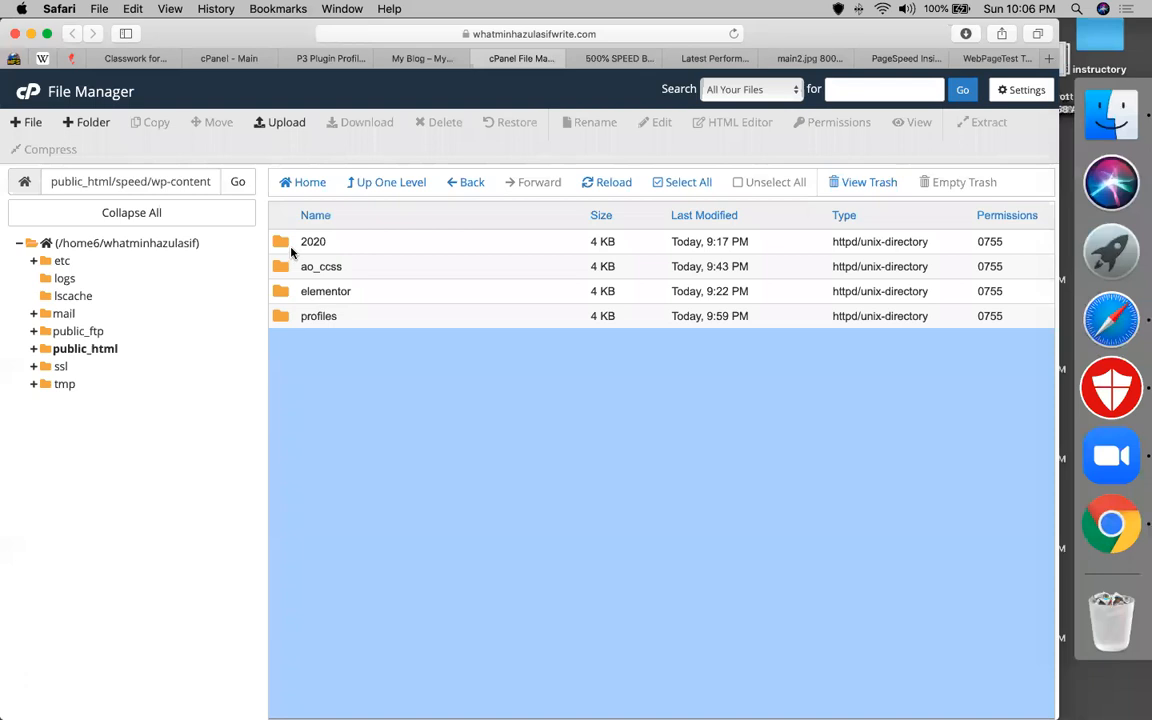
double_click(291, 250)
double_click(285, 245)
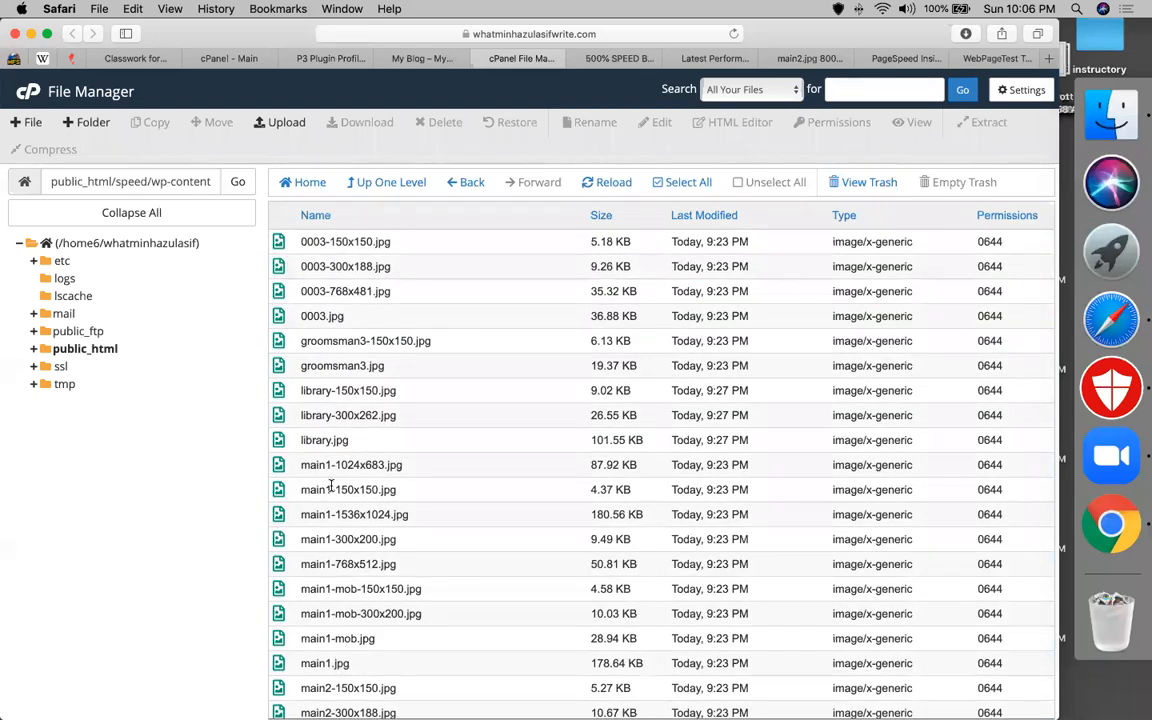
Delete main2.jpg from the uploads folder and confirm the deletion.
scroll(331, 487, "down", 3)
scroll(330, 485, "down", 2)
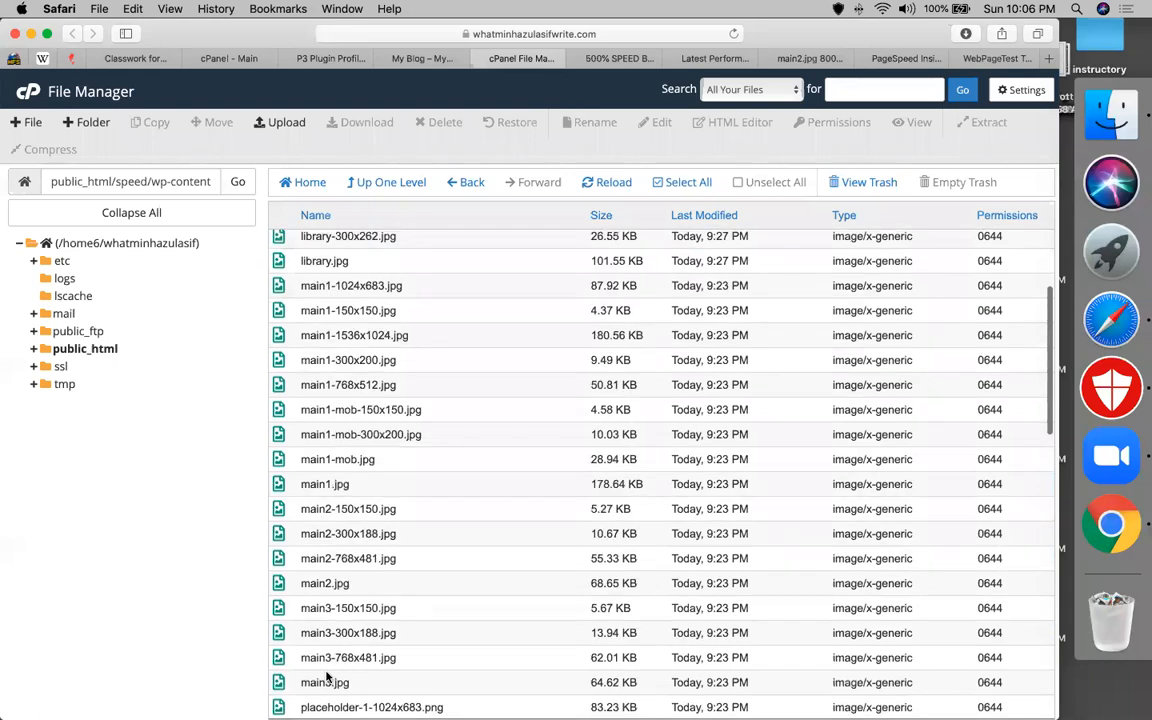
right_click(317, 587)
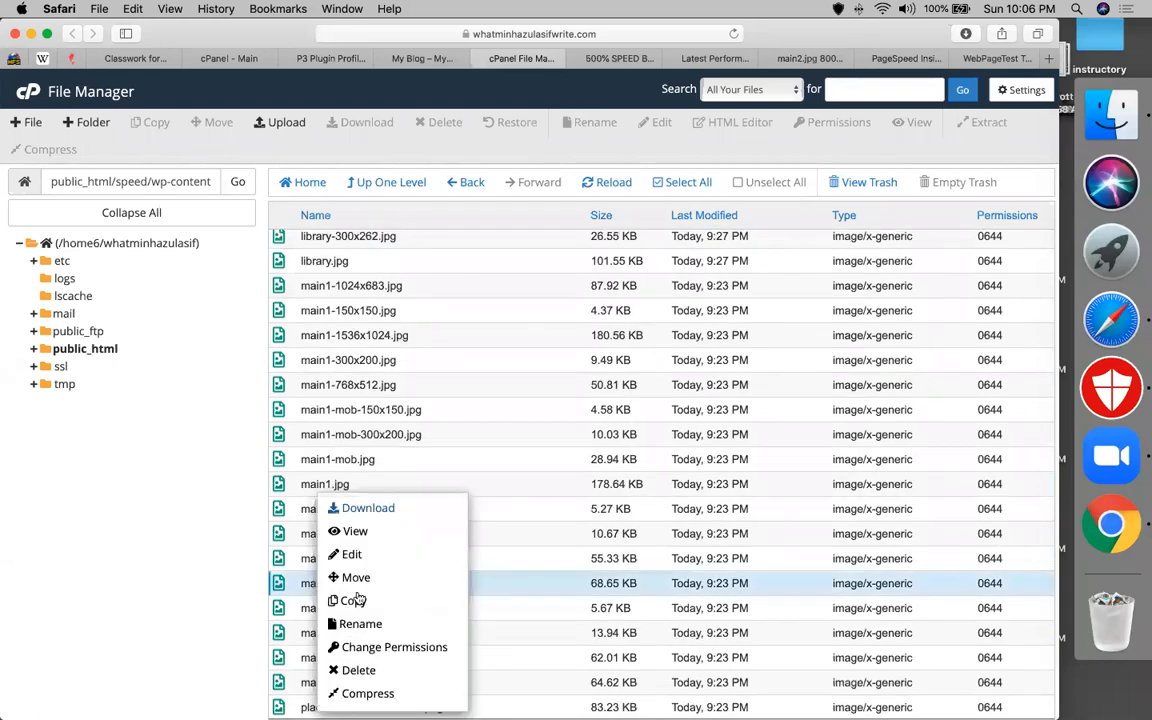
left_click(352, 668)
left_click(663, 444)
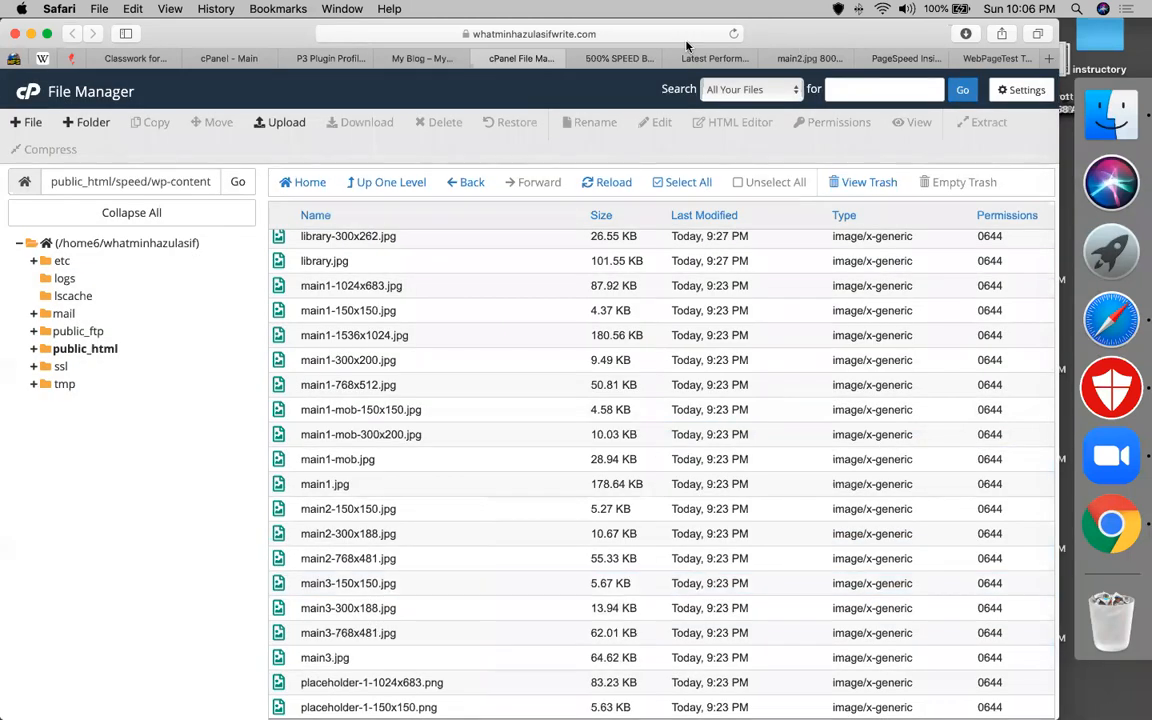
Check the main2.jpg image in its own tab and in the home page's Enjoy Some You-Time section, and reload the page.
left_click(640, 60)
left_click(692, 58)
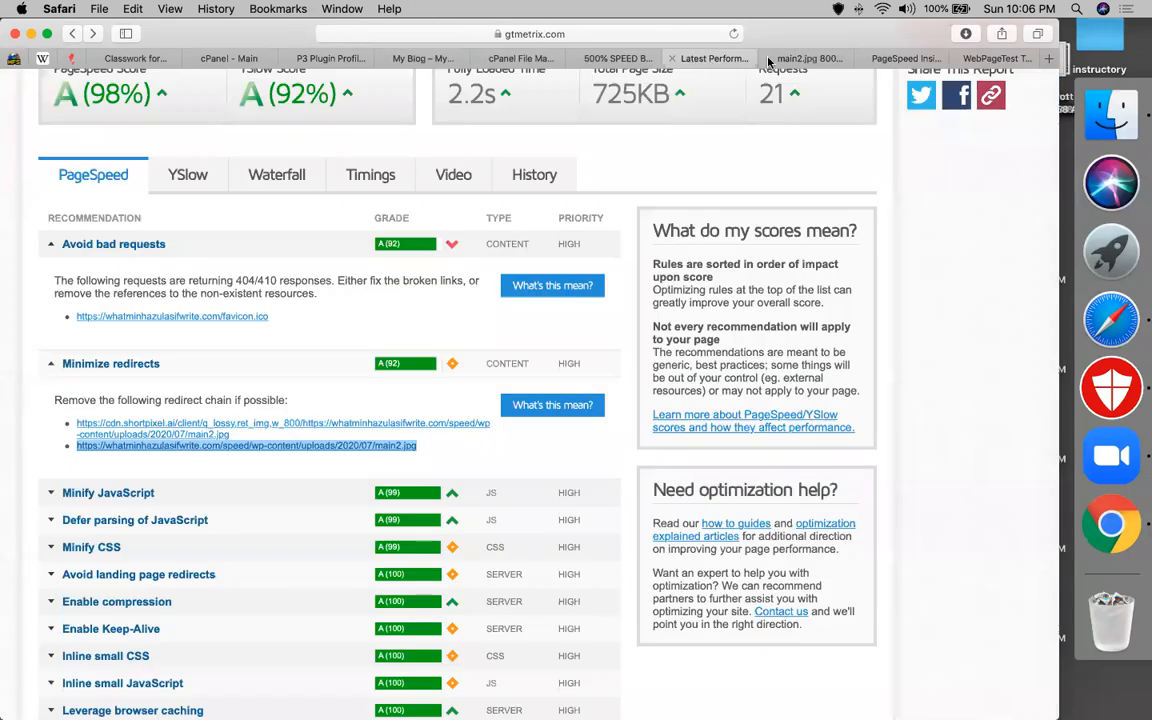
left_click(792, 59)
right_click(476, 265)
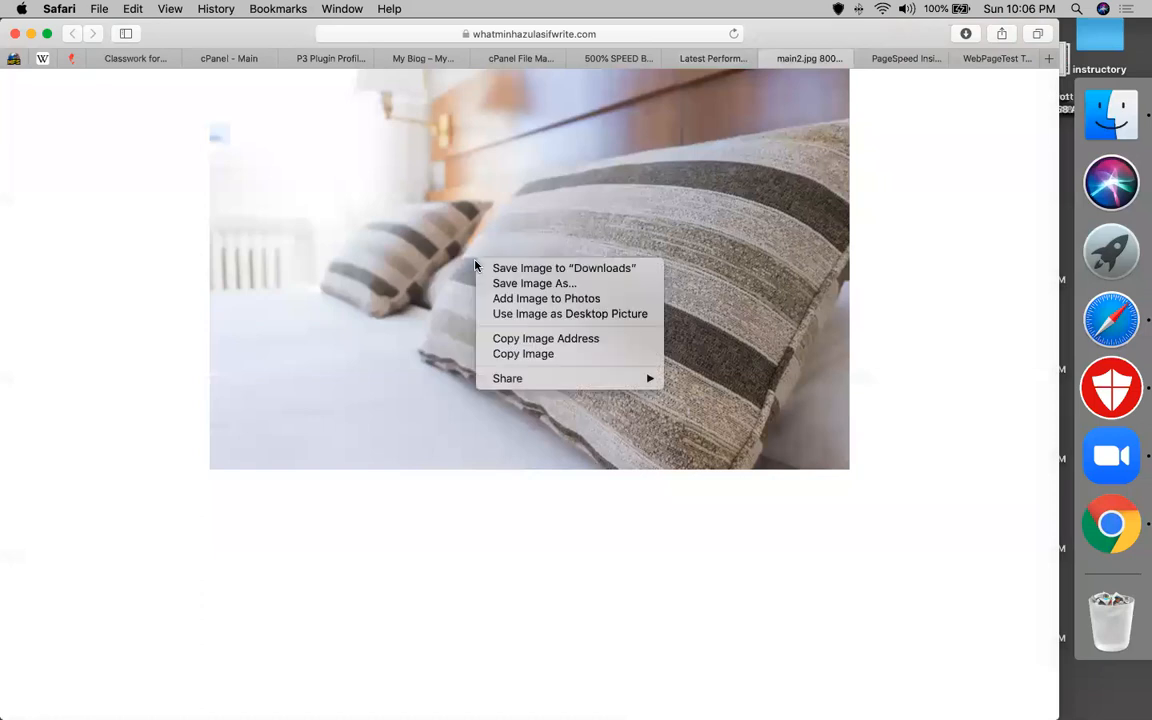
left_click(416, 59)
left_click(416, 59)
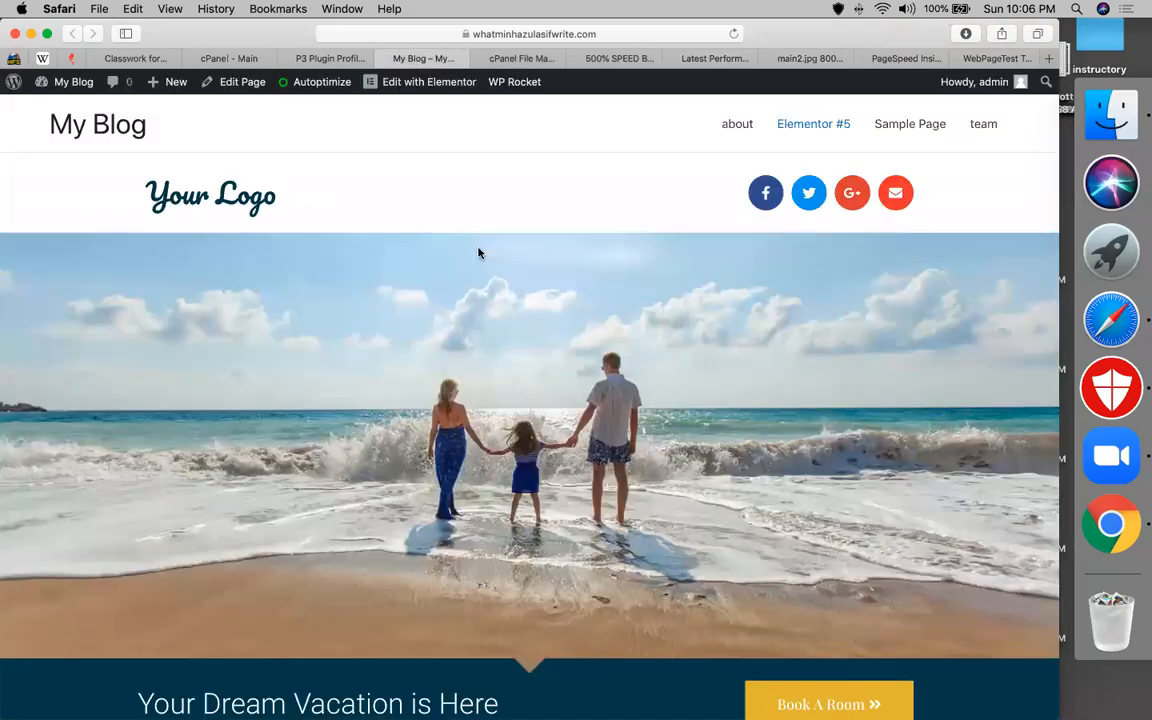
scroll(478, 253, "down", 10)
left_click(733, 34)
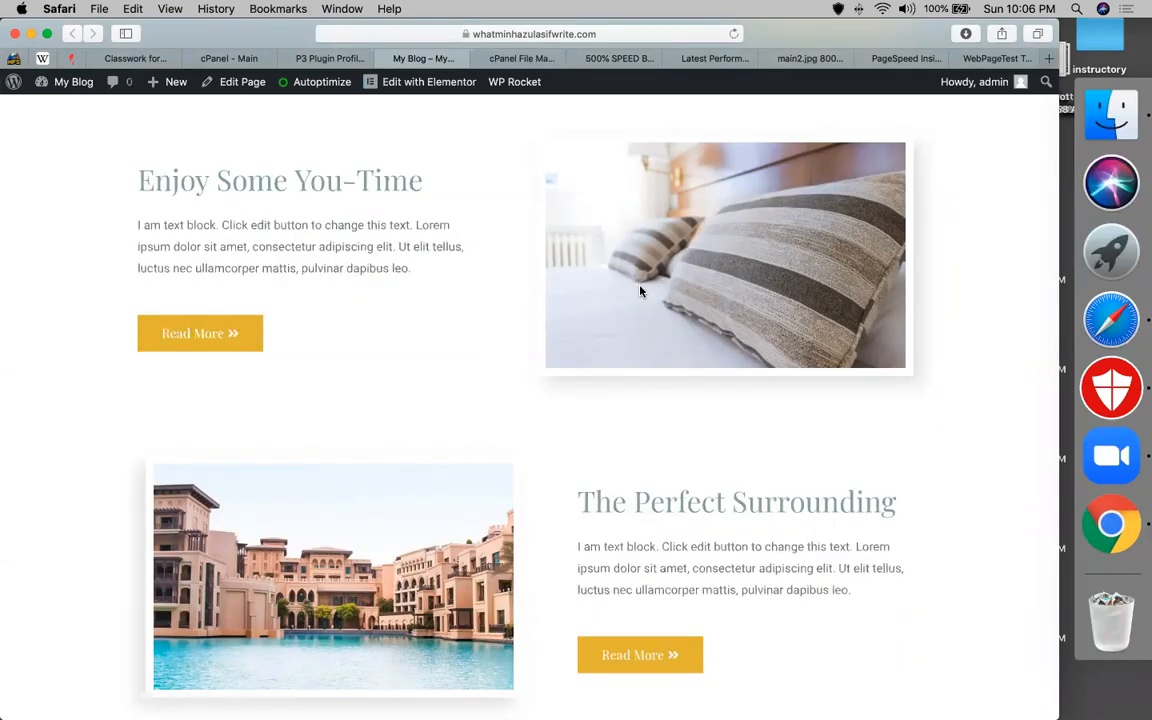
Recheck the Minimize redirects entry in the GTmetrix report and close the main2.jpg image tab.
left_click(612, 62)
left_click(712, 62)
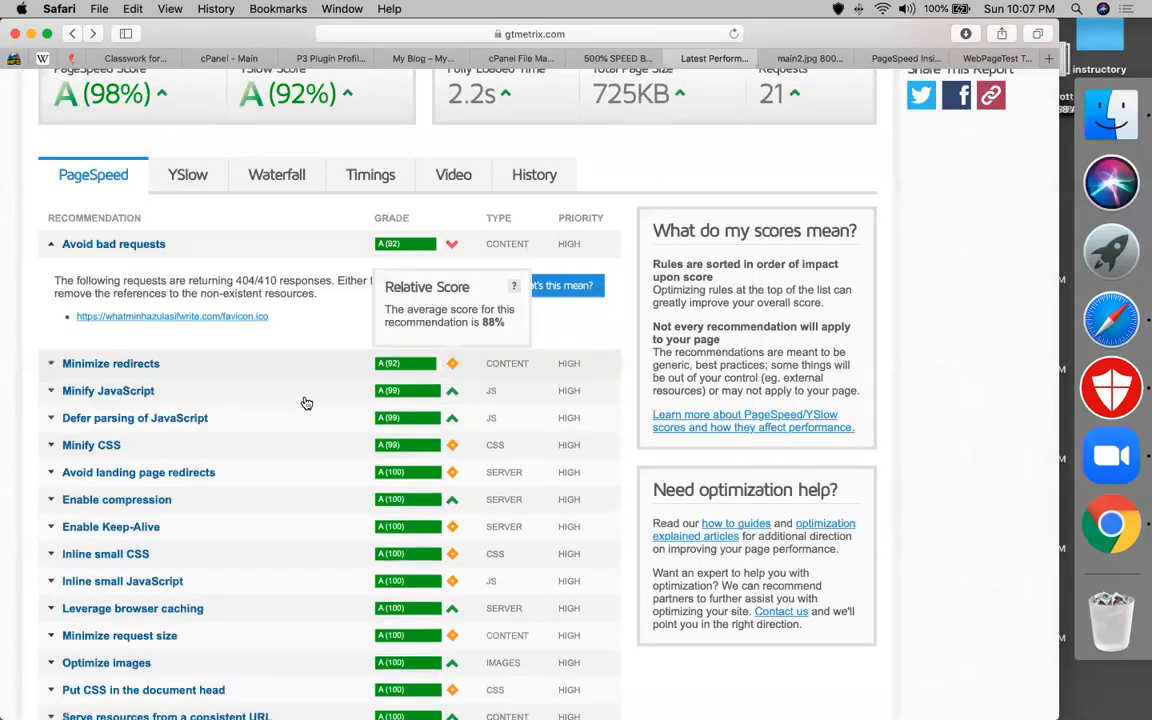
left_click(452, 365)
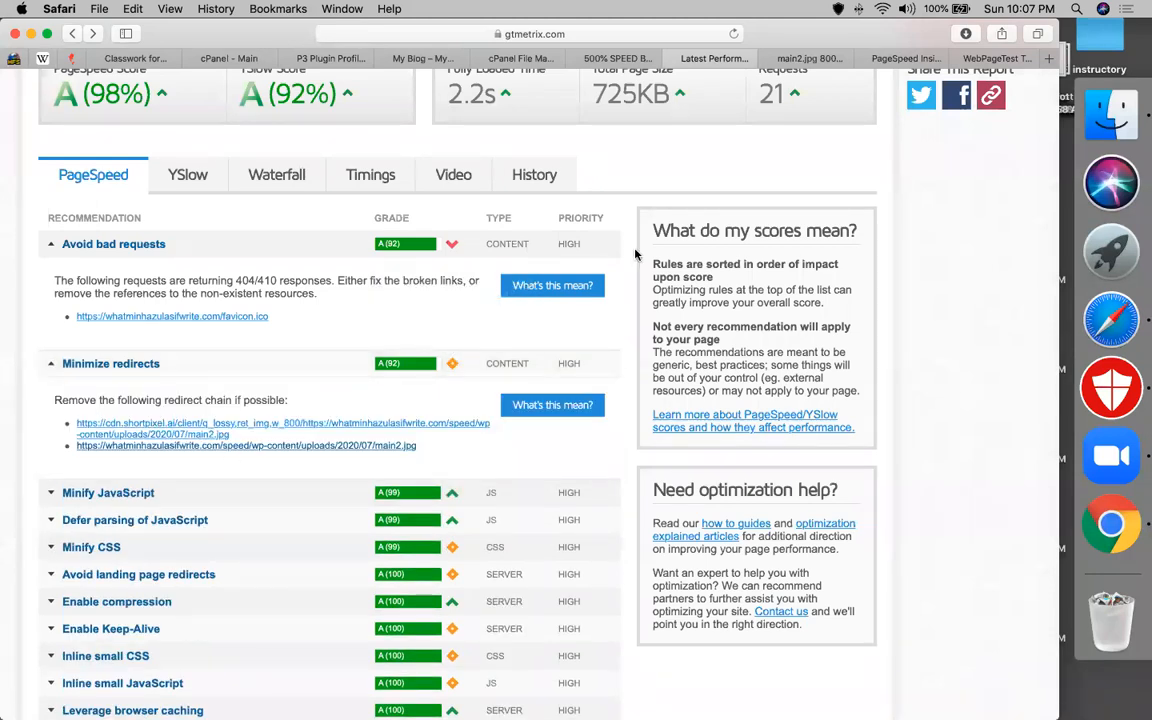
left_click(801, 59)
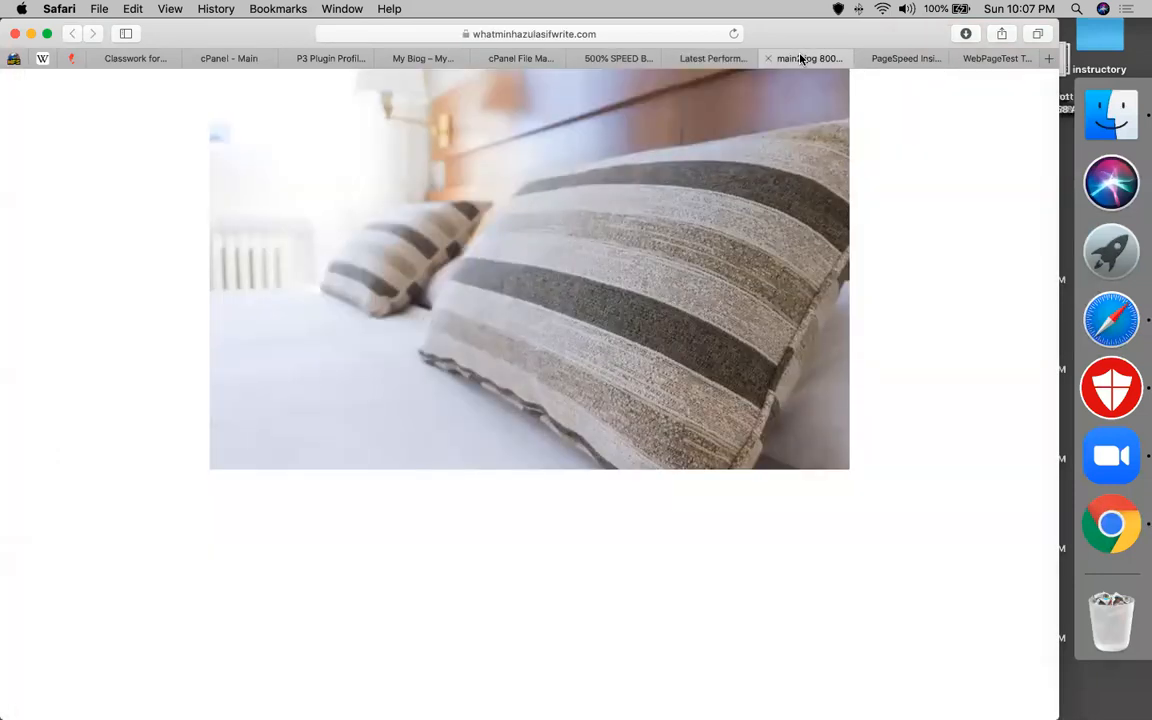
left_click(767, 60)
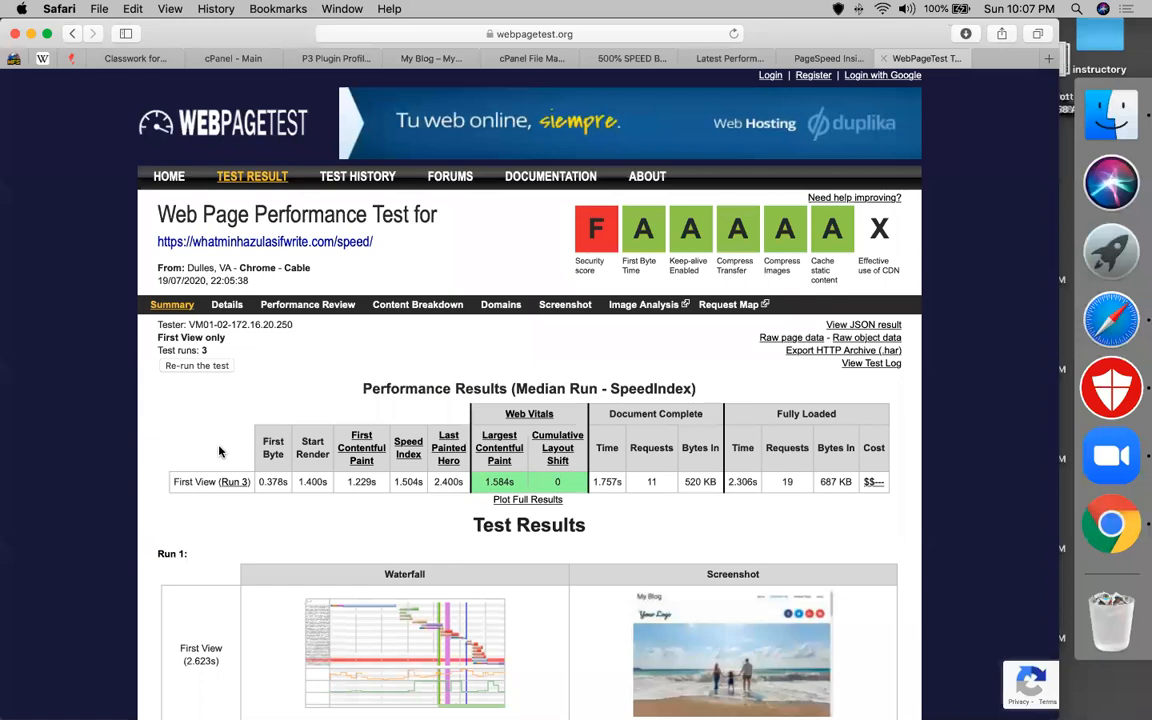
Open the detailed WebPageTest results and examine the waterfall and connection views.
scroll(220, 452, "down", 4)
scroll(196, 400, "up", 2)
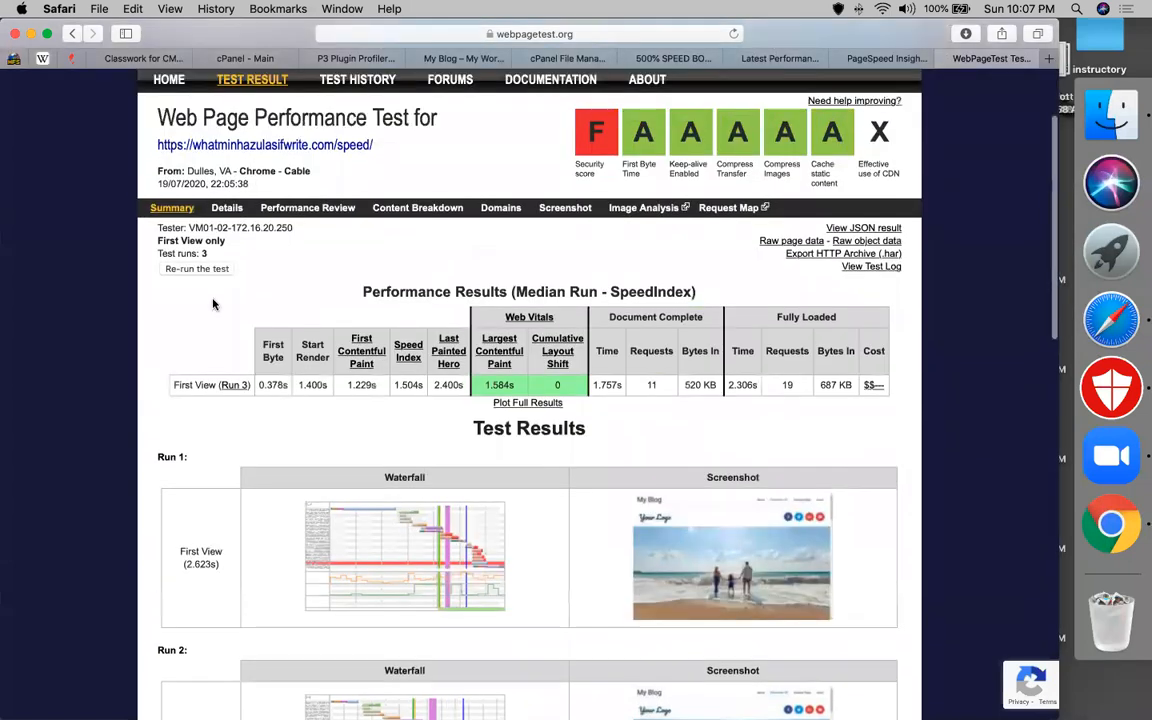
left_click(228, 209)
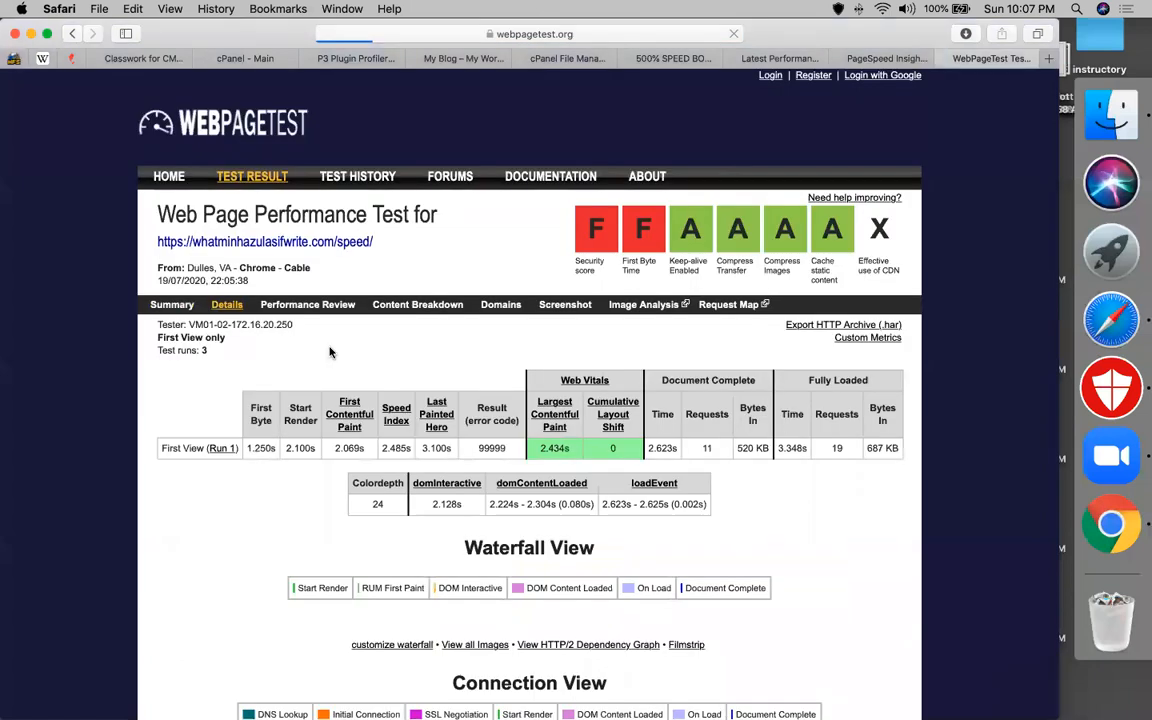
scroll(756, 396, "down", 5)
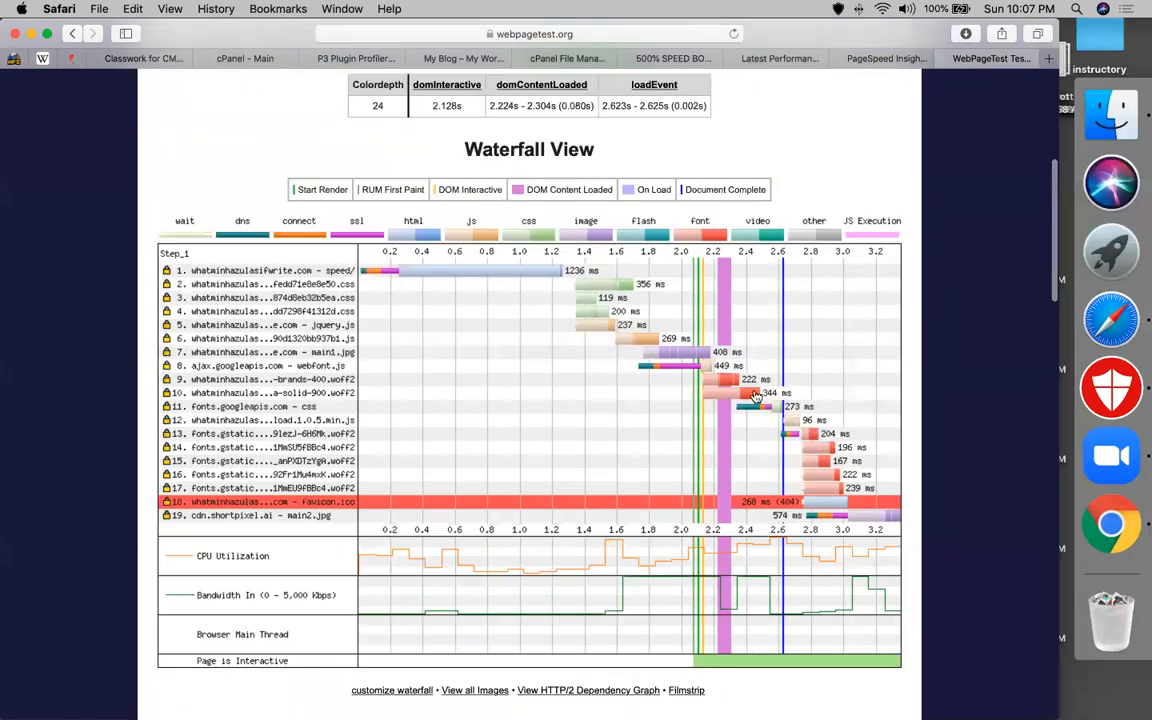
scroll(581, 525, "down", 6)
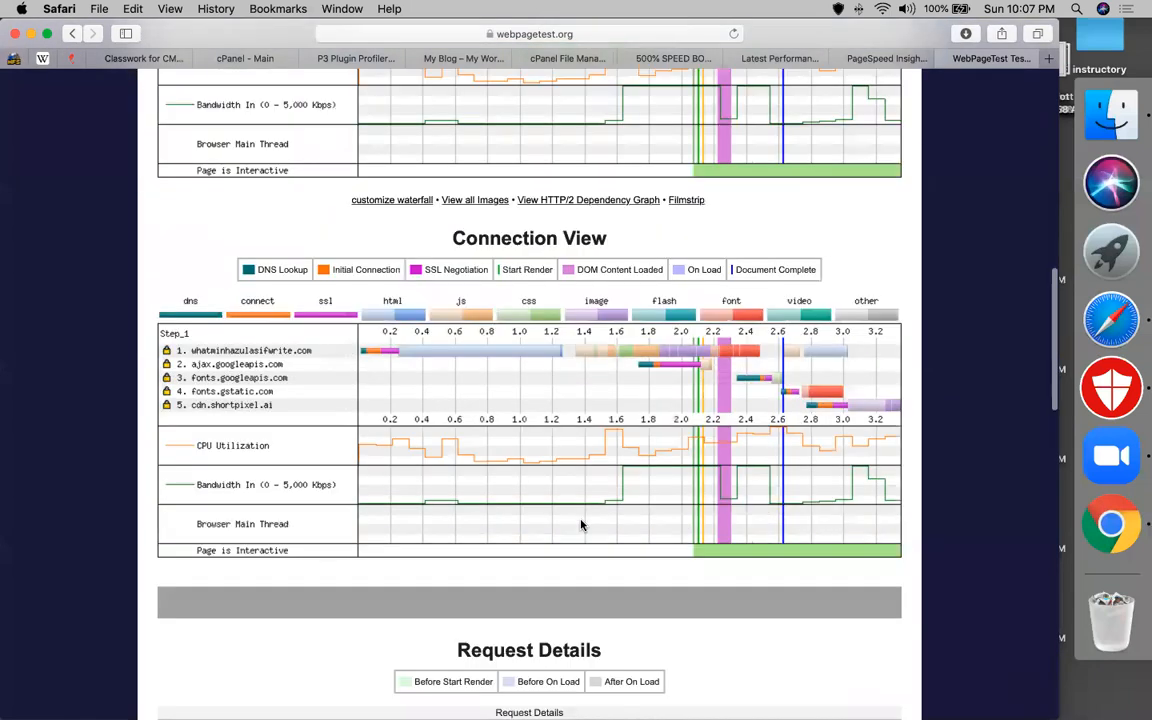
scroll(600, 530, "up", 3)
scroll(600, 450, "up", 4)
scroll(521, 330, "down", 1)
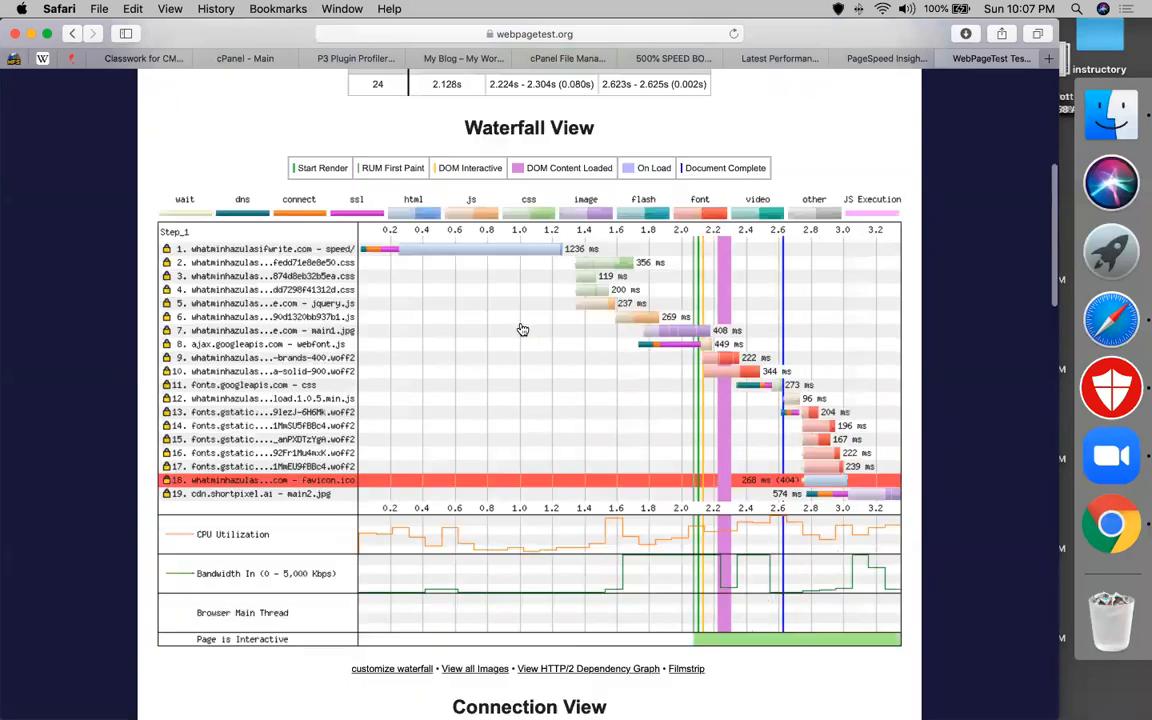
Inspect the request details of main1.jpg and of the third request's CSS file in the waterfall, and close them.
left_click(522, 330)
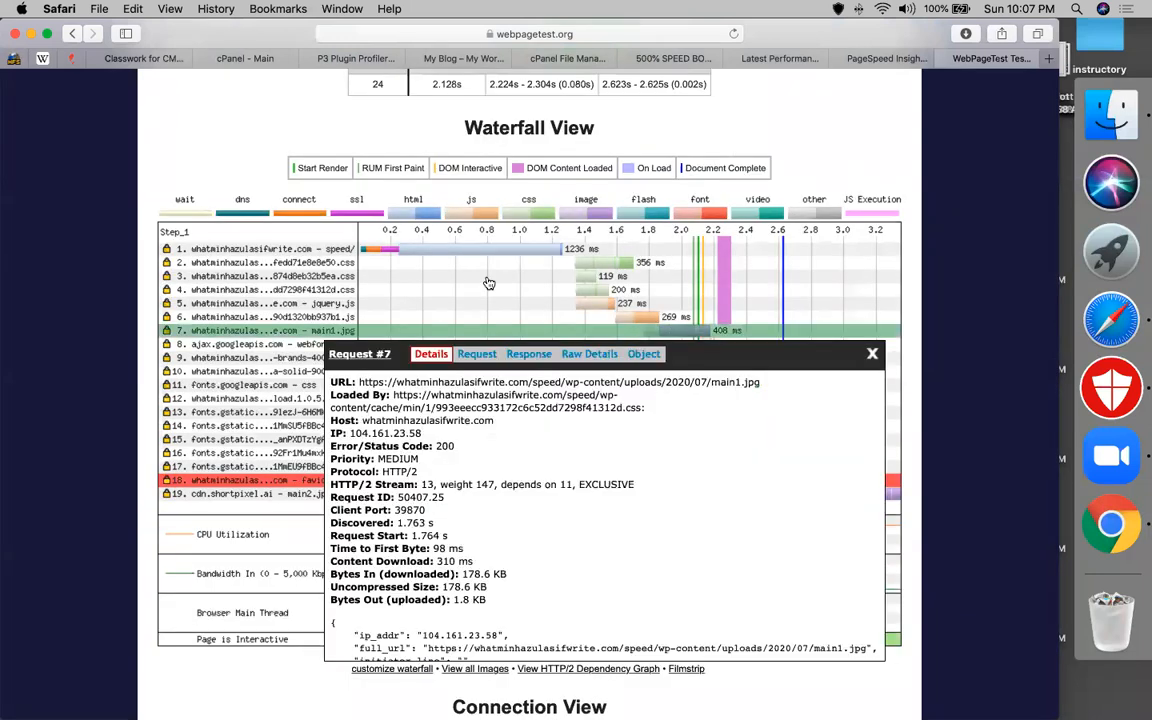
left_click(487, 277)
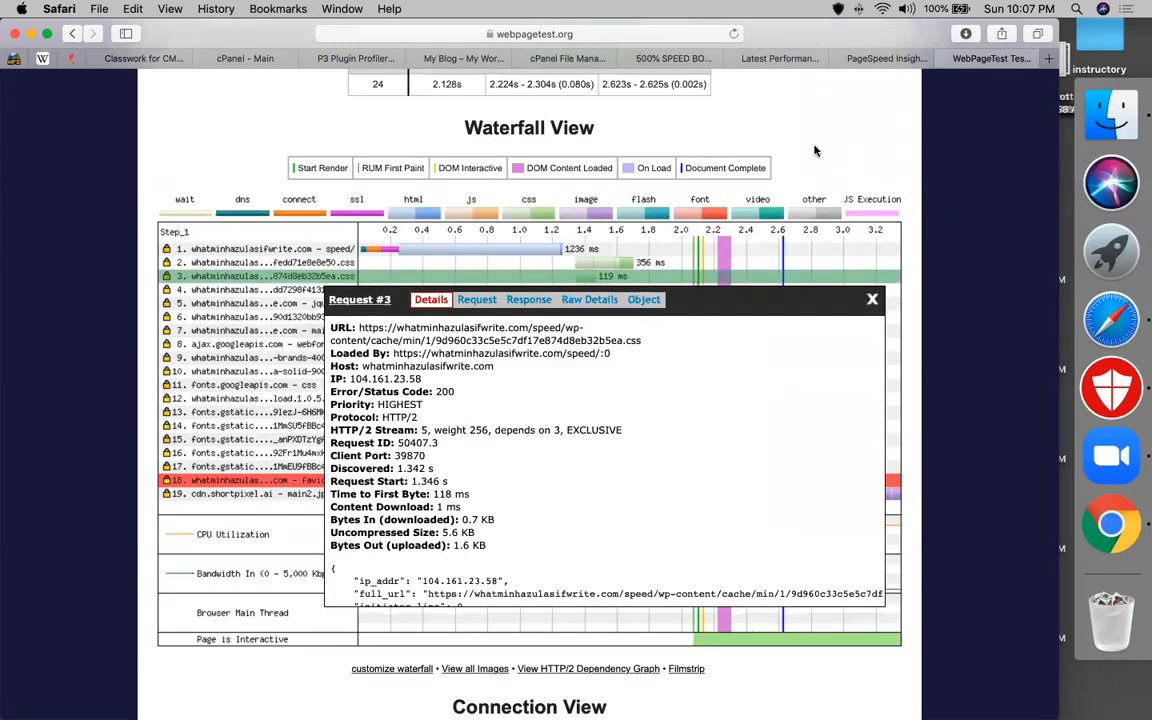
left_click(872, 299)
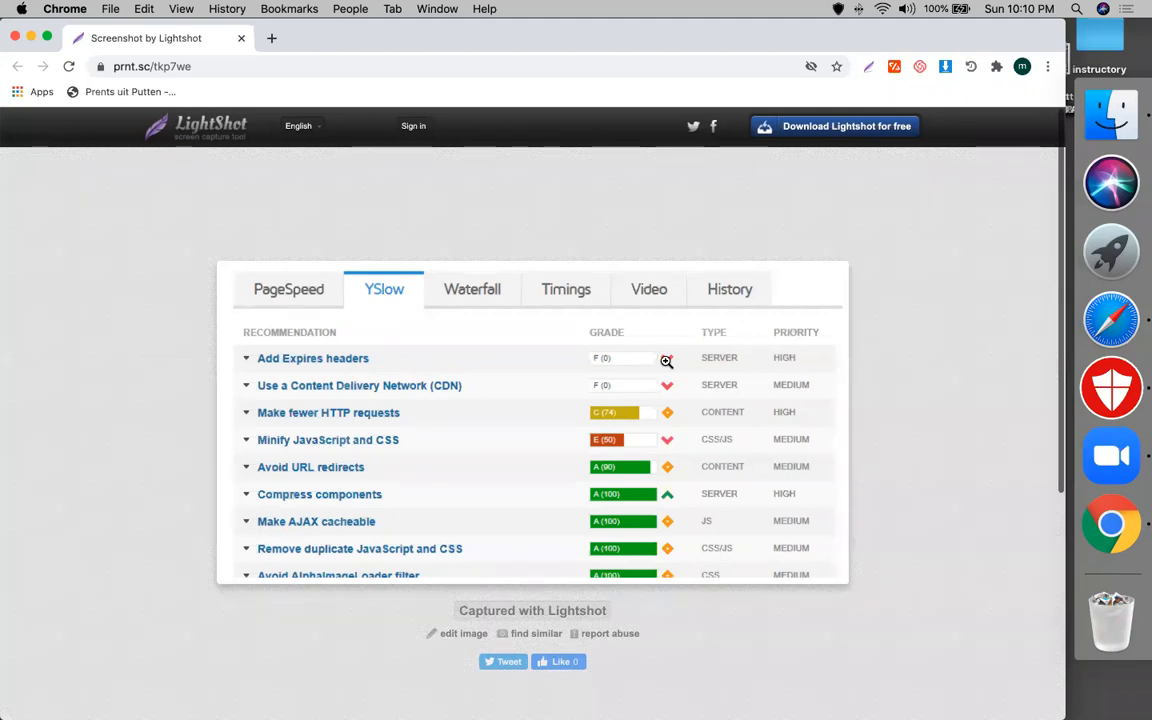
Switch to the Google Classroom Classwork page of the CMBD-66(wordpress) class.
left_click(1111, 456)
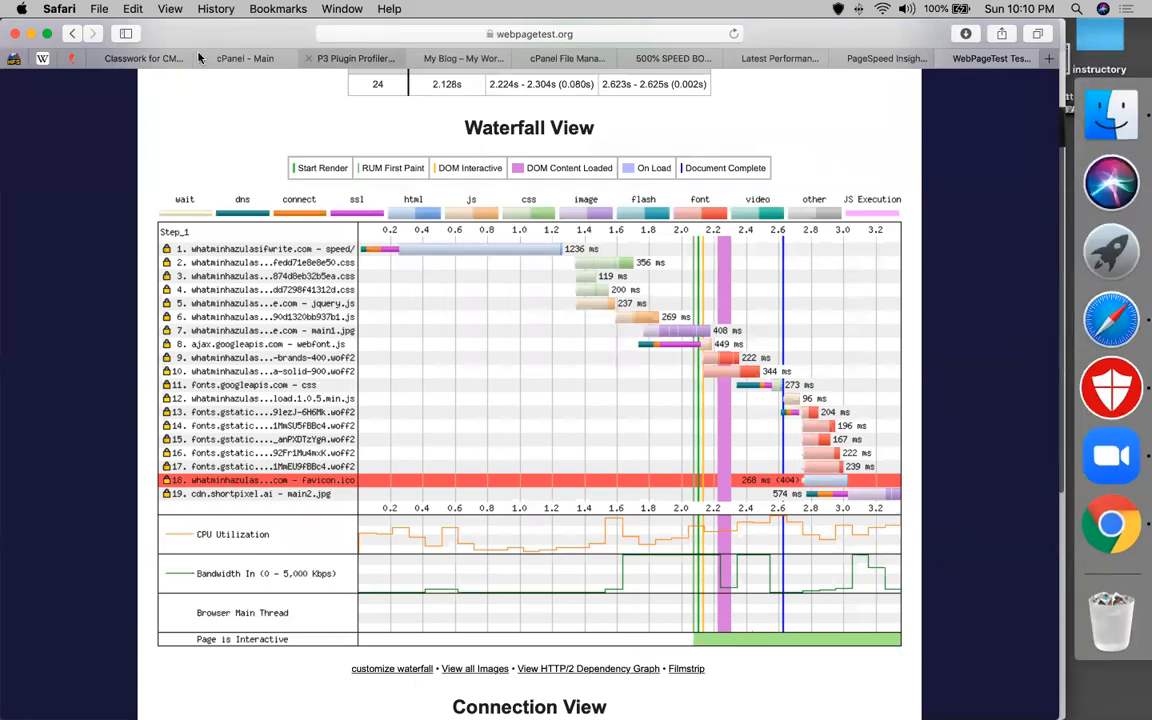
left_click(143, 58)
left_click(288, 147)
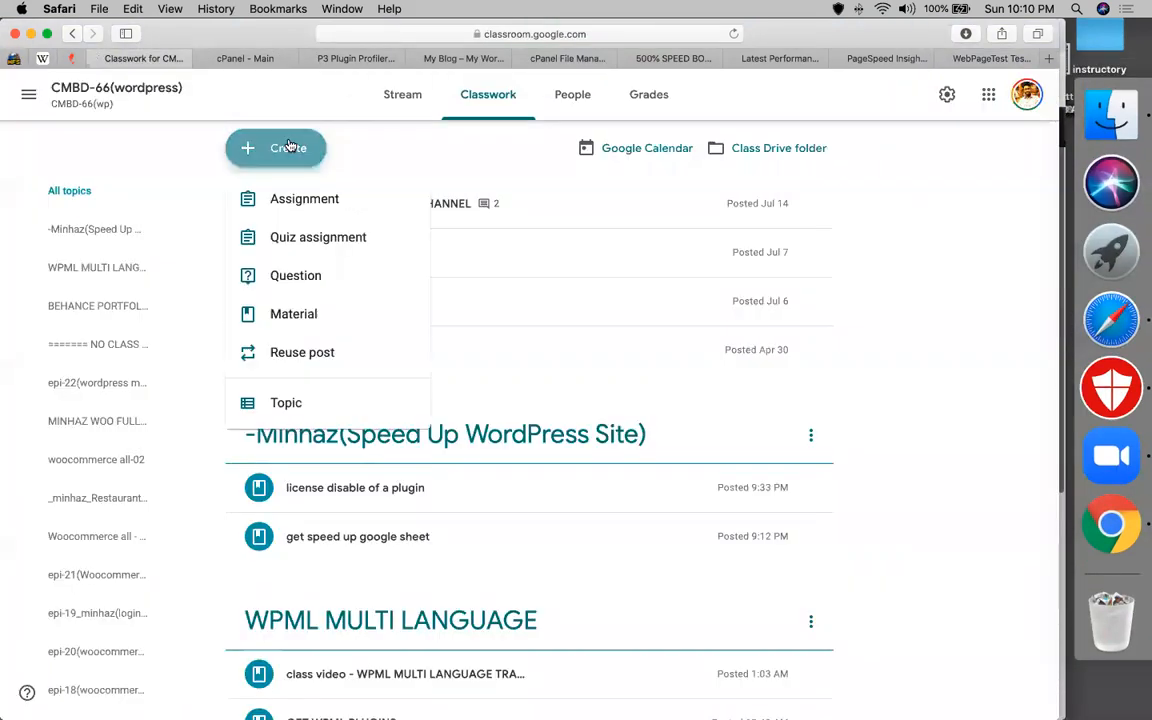
left_click(323, 312)
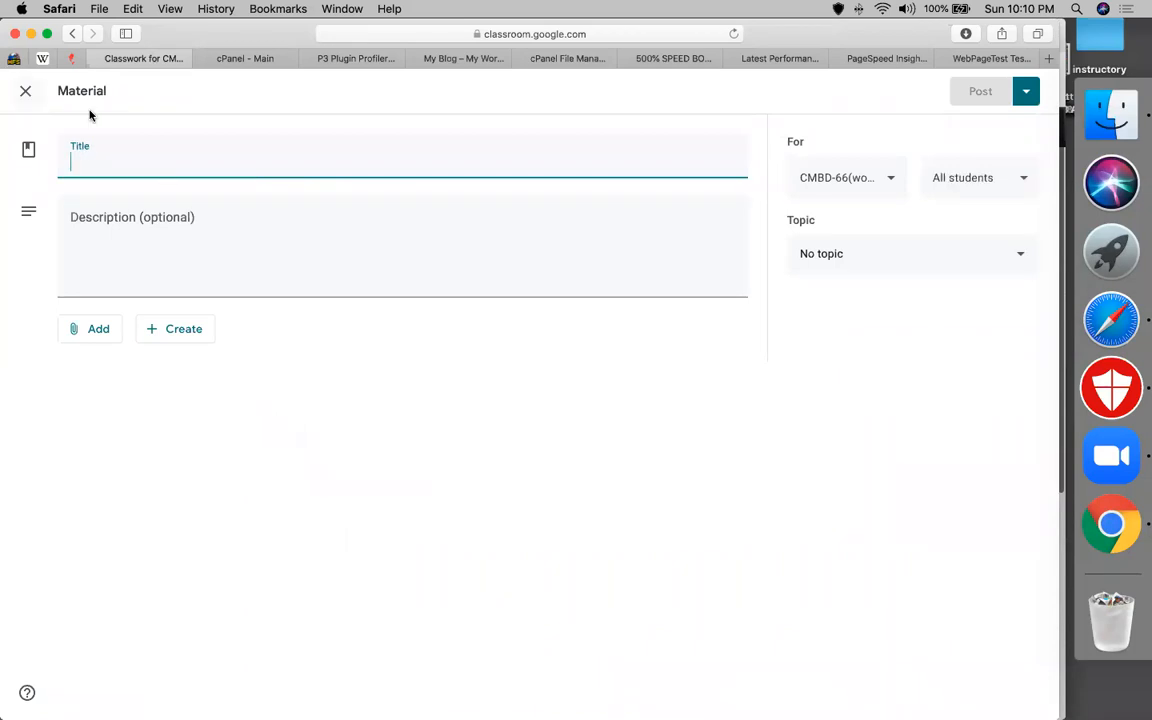
left_click(25, 90)
Create a new assignment in the class with the title "assignment(Speed Up)".
left_click(284, 149)
left_click(315, 212)
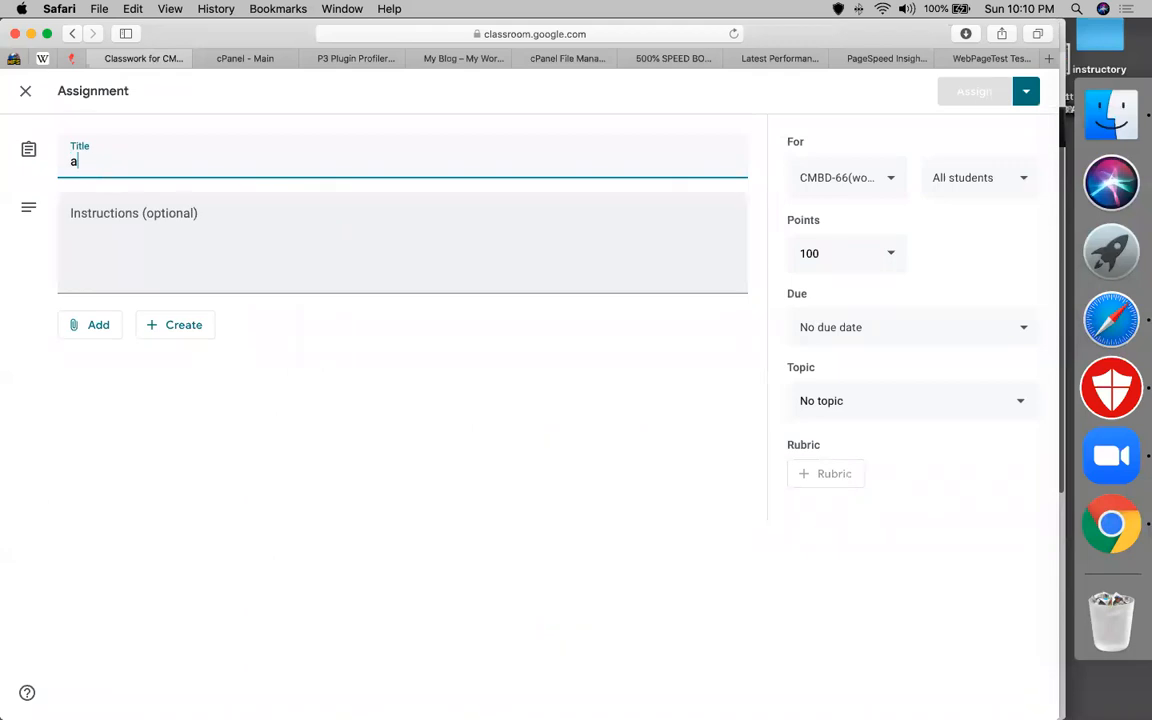
type("assignment(")
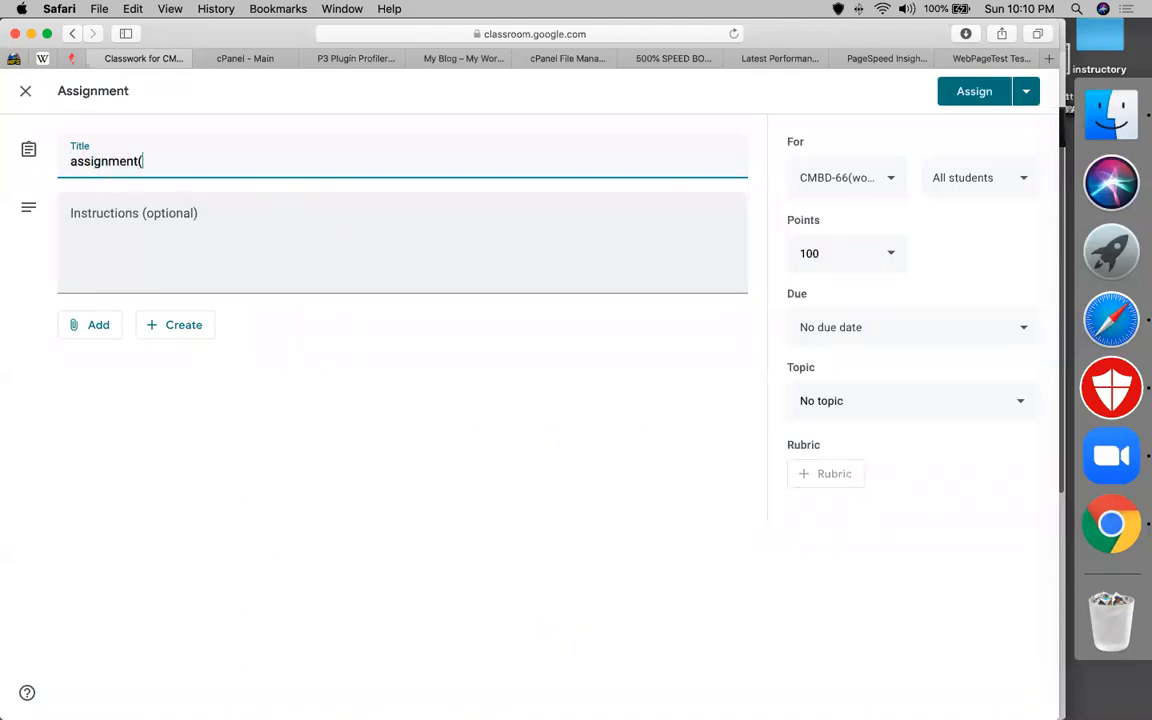
type("Speed Up)")
Enter "> speed up you portfolio site" as the first line of the assignment instructions.
left_click(121, 207)
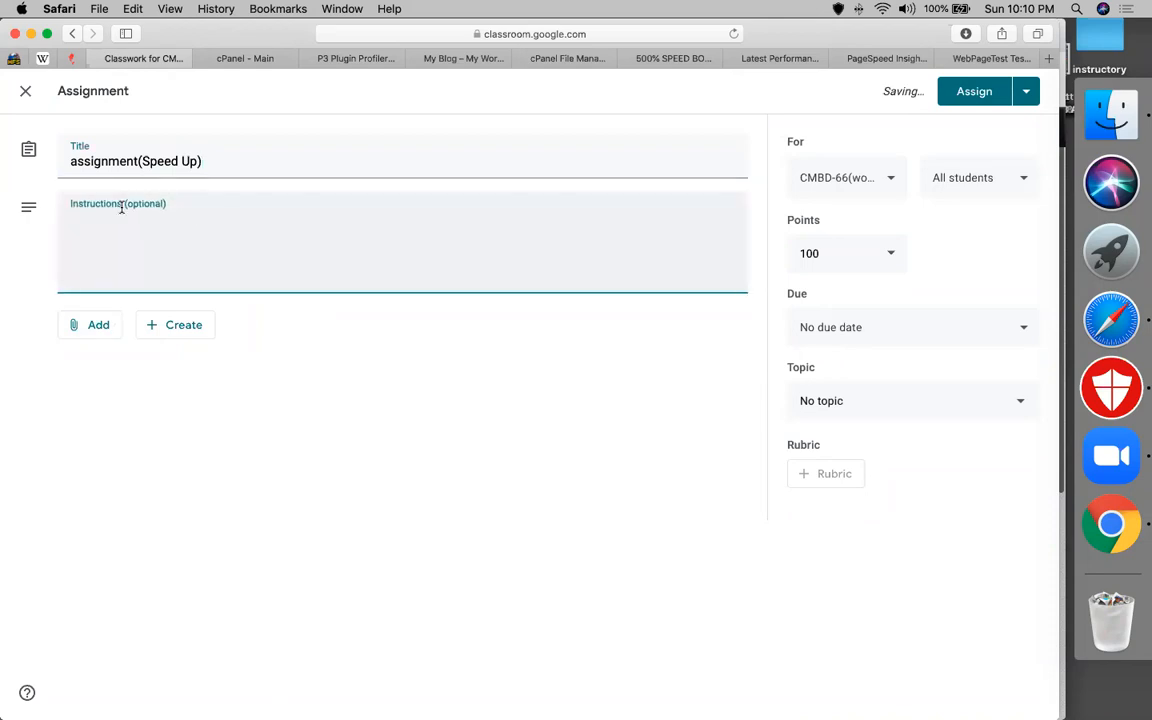
type(">")
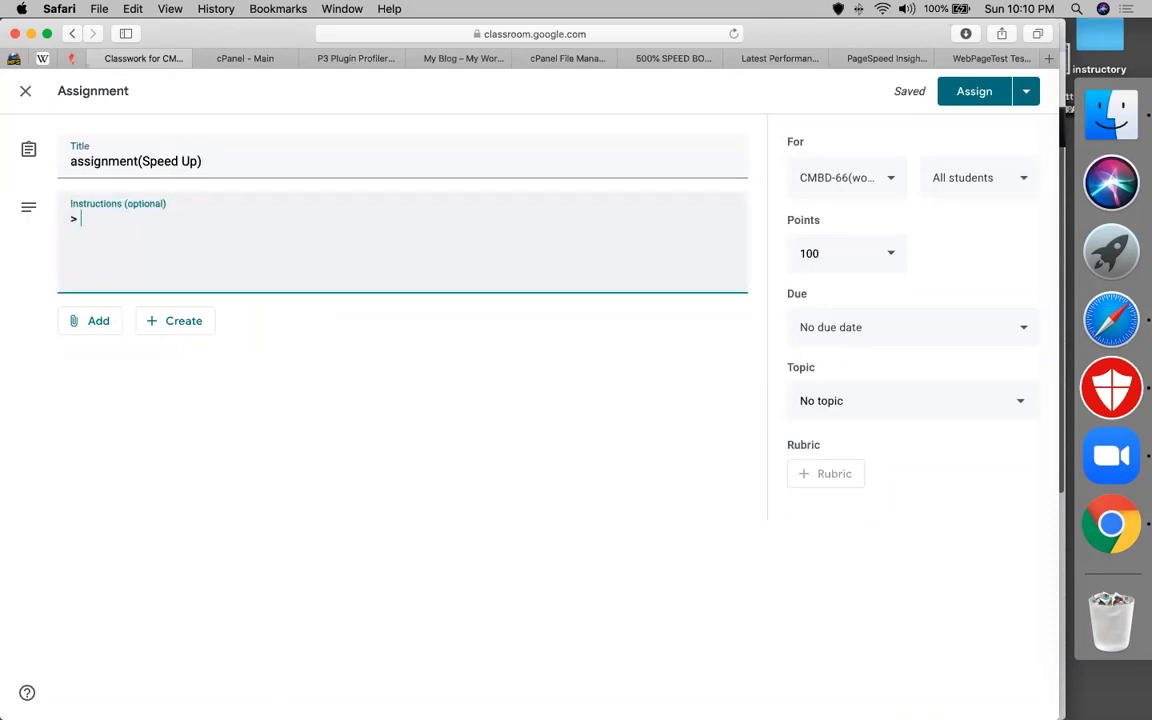
type(" add")
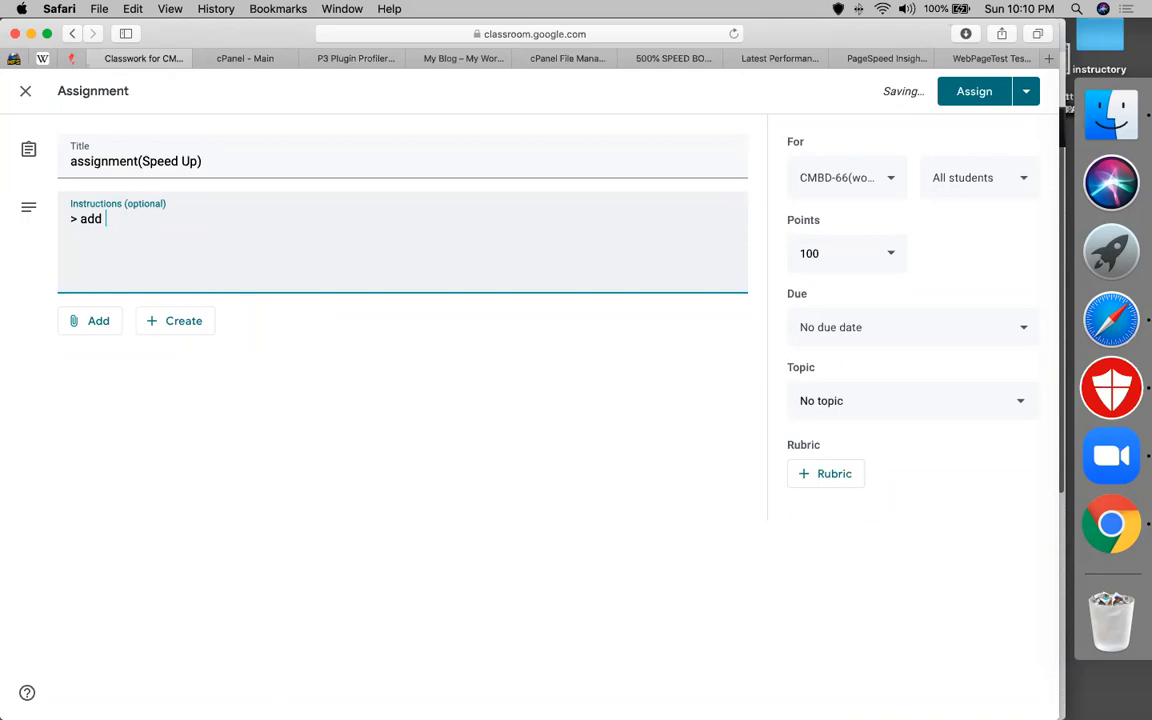
key("BackSpace")
key("BackSpace")
key("BackSpace")
type("speed up y")
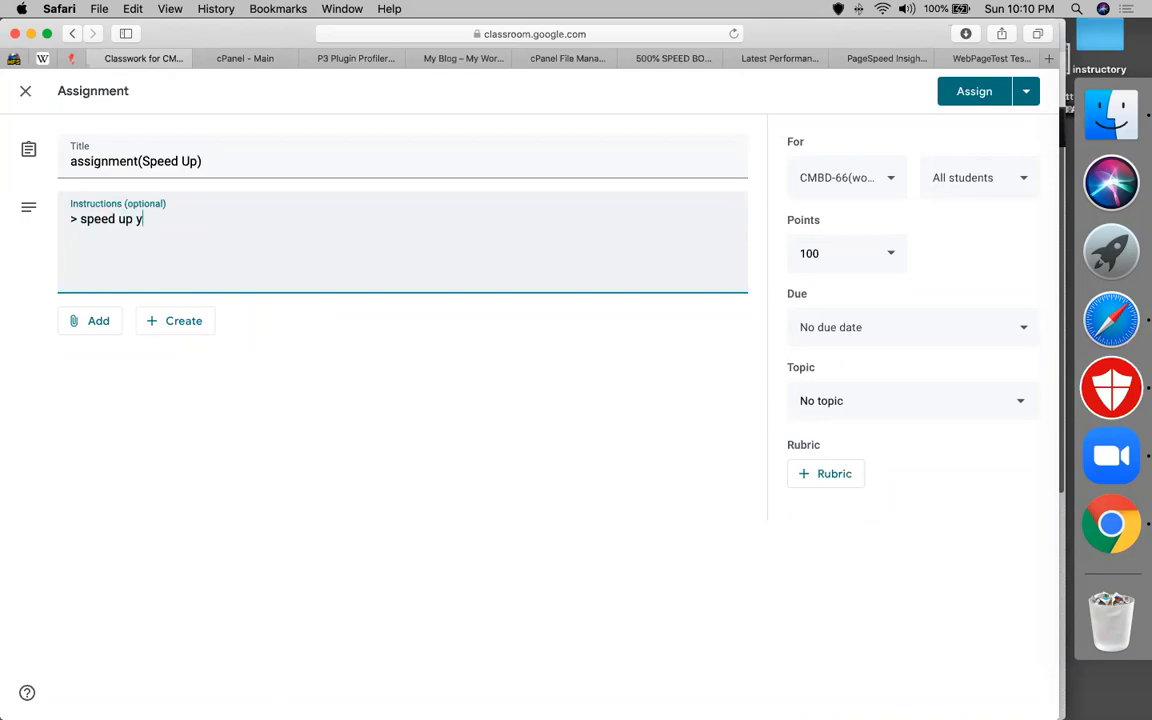
type("ou portfolio site")
key("Return")
Add "> speed up an Ecommerce site" as the second line of the assignment instructions.
type("> speed up ")
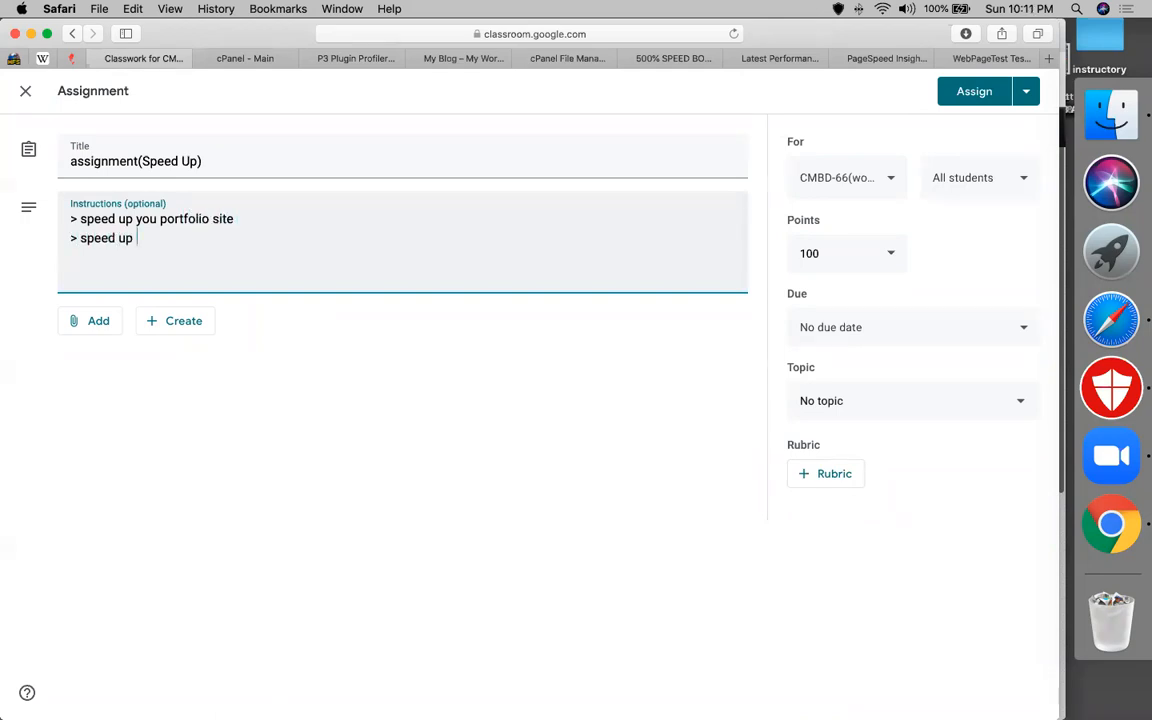
type("at ecommerce")
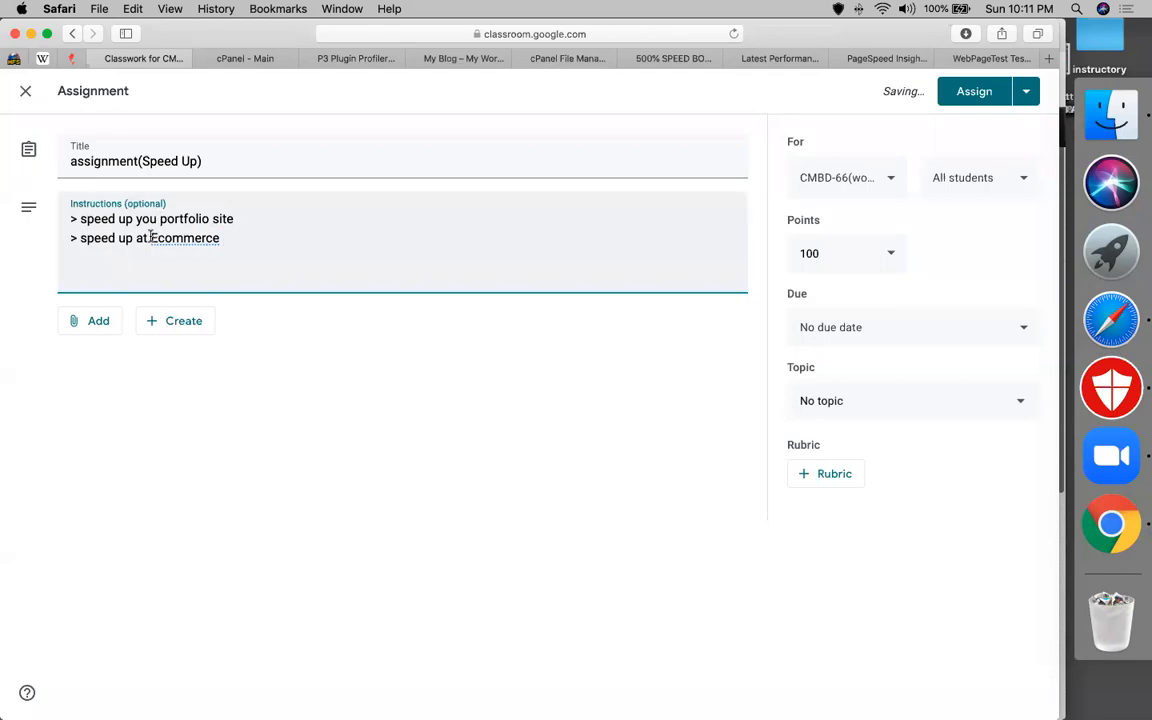
left_click_drag(150, 237, 145, 236)
type("n")
left_click(240, 237)
type("site")
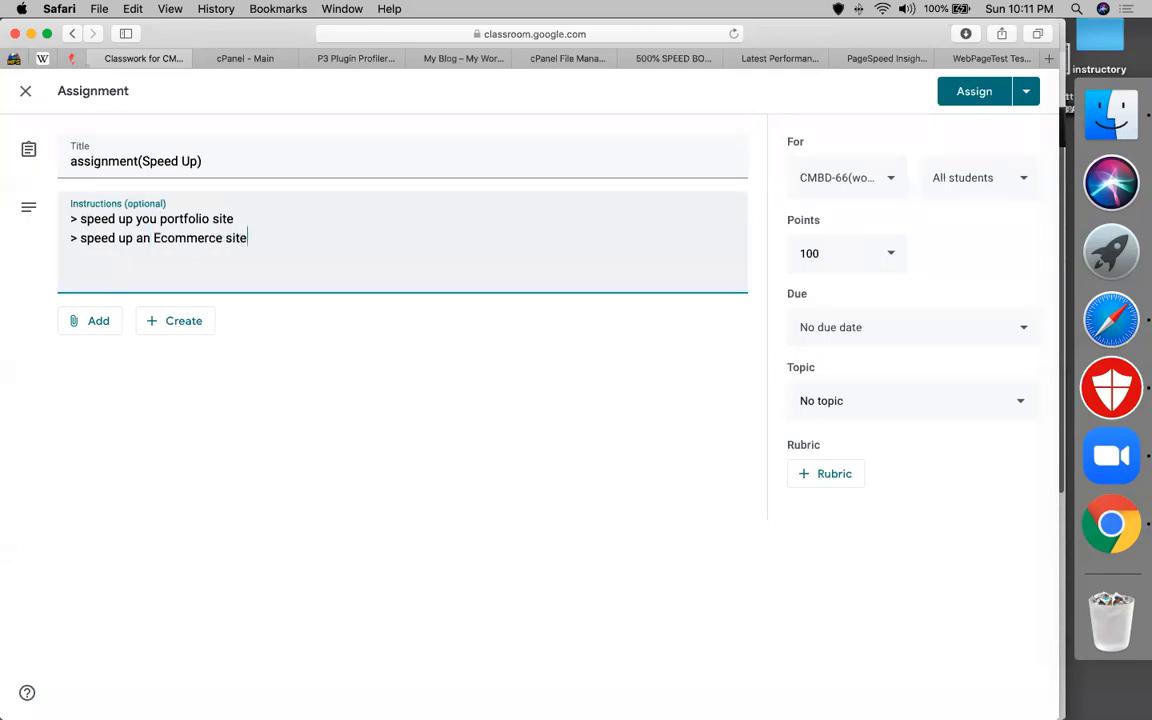
left_click(648, 424)
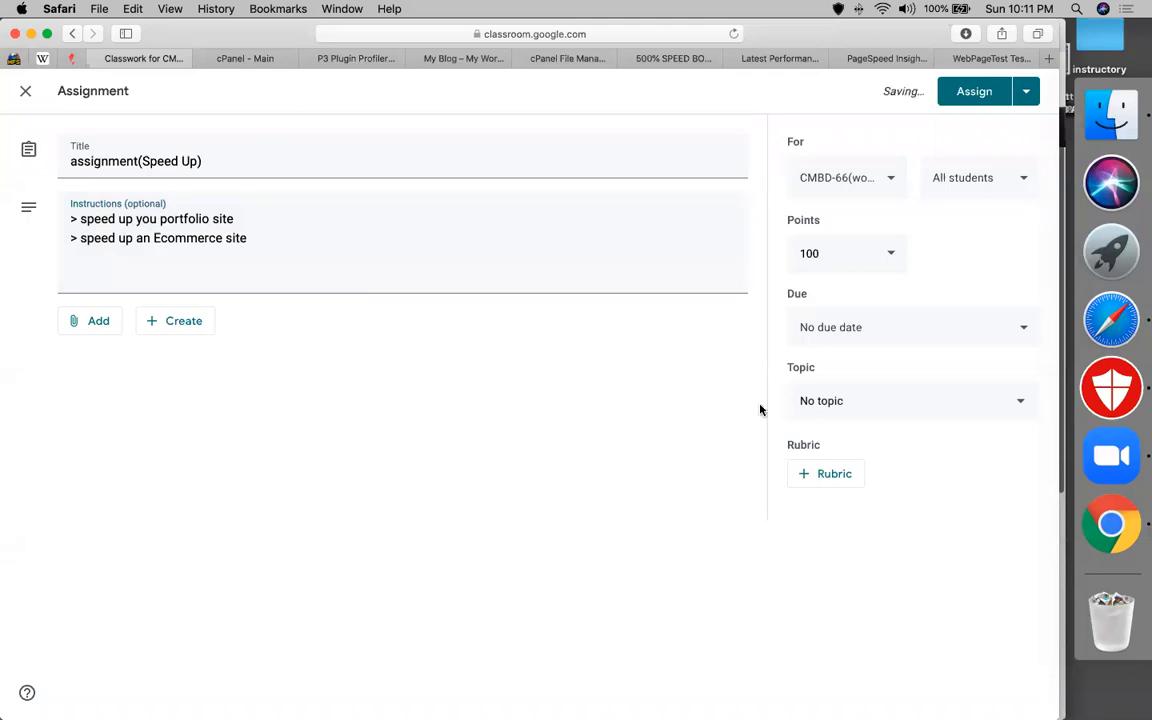
File the assignment under the existing Speed Up WordPress Site topic and assign it to the class.
left_click(820, 402)
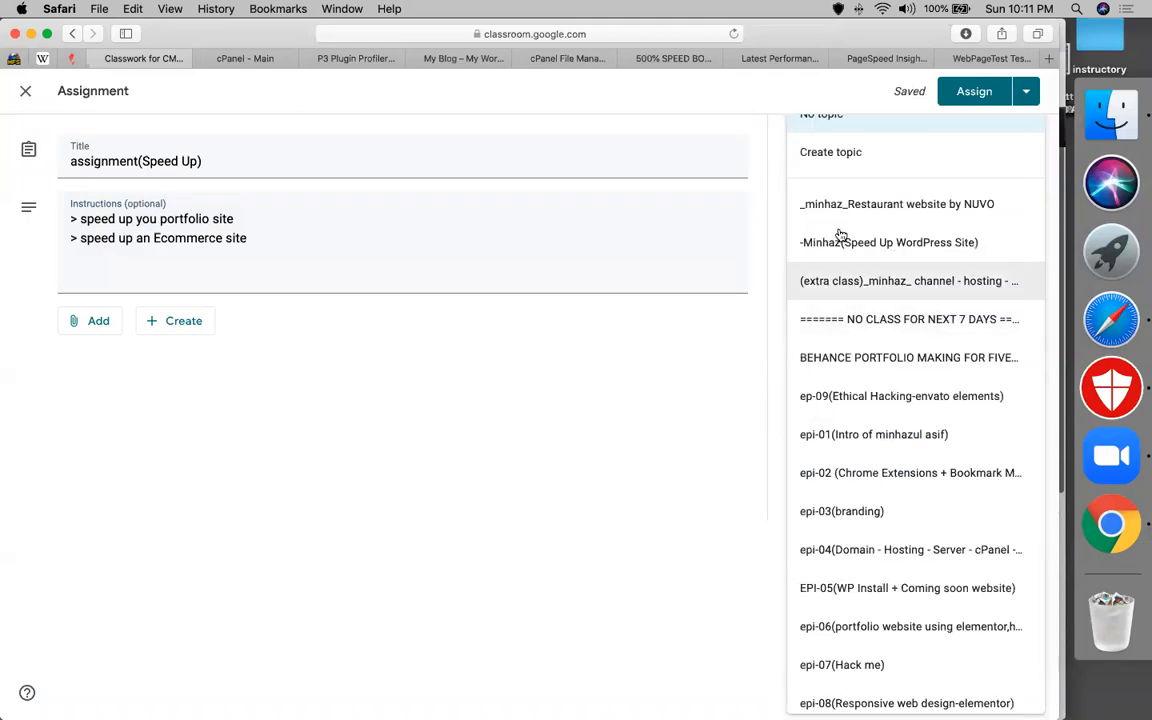
left_click(806, 252)
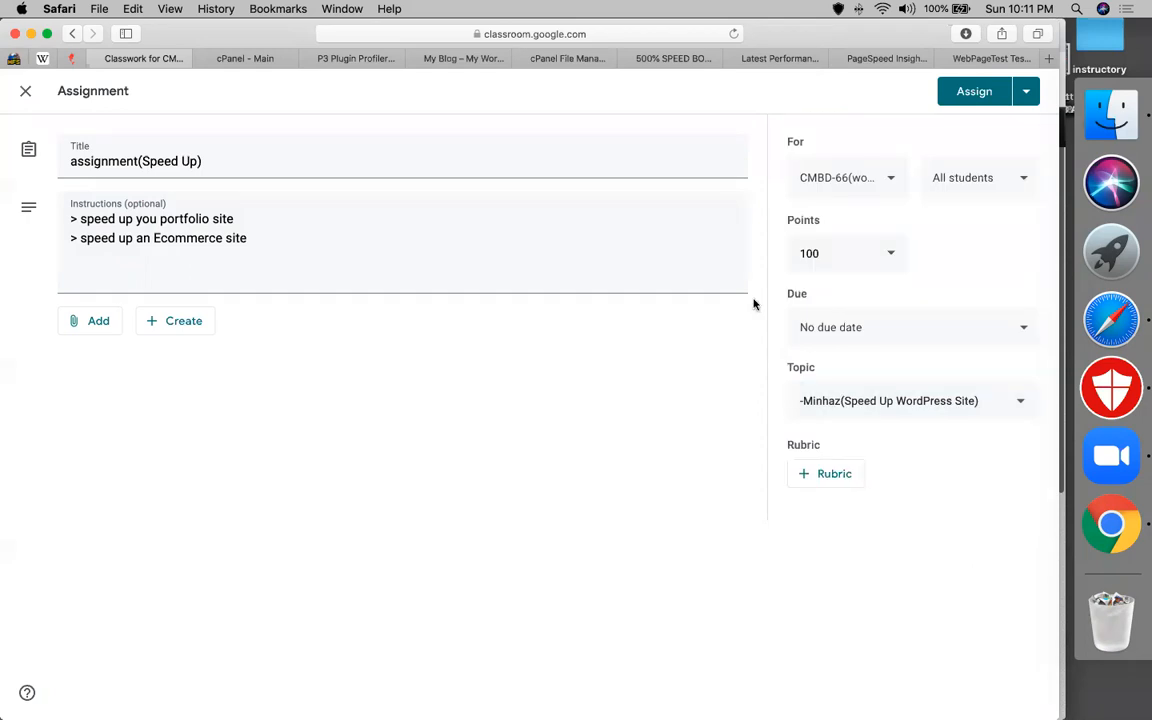
left_click(977, 92)
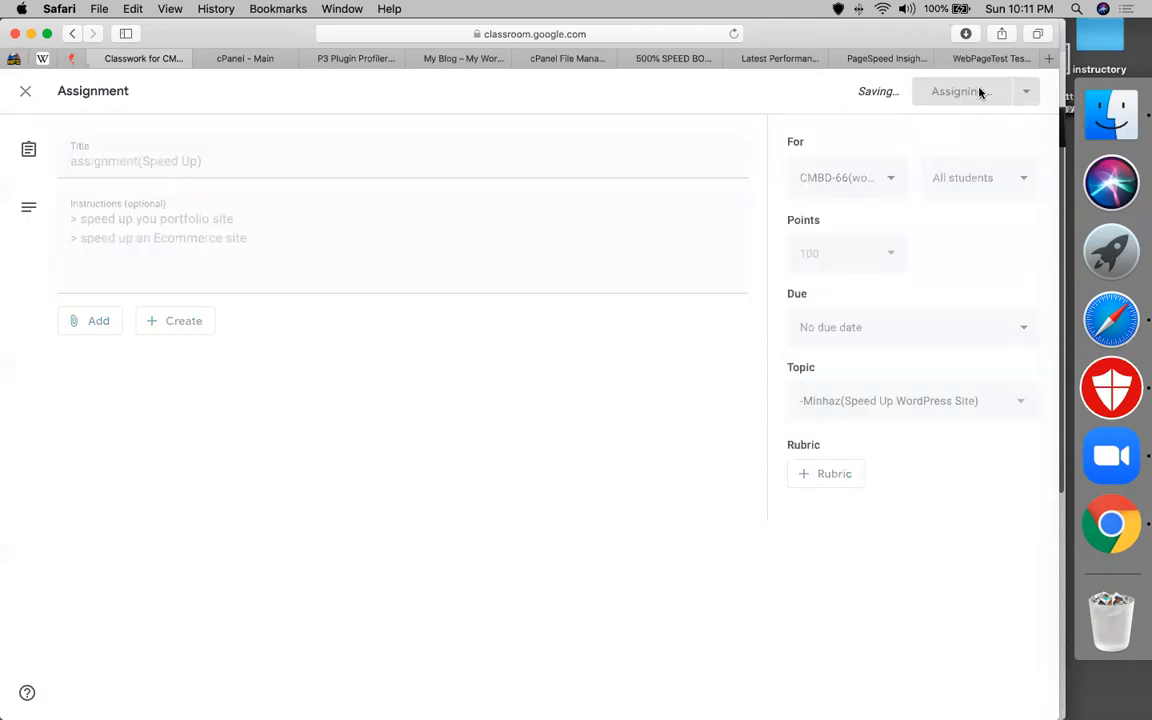